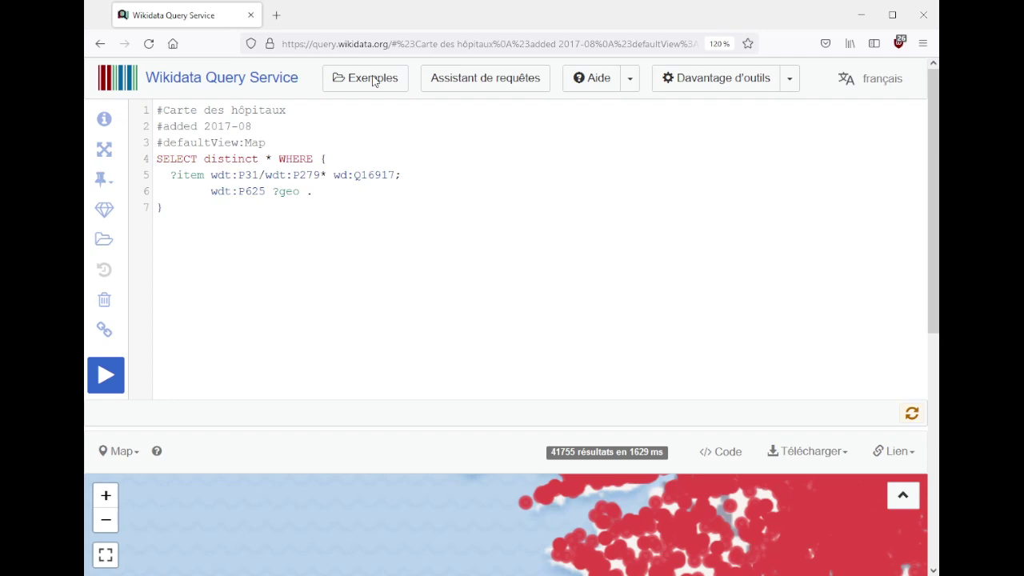
- Open the example queries and filter them by "population"
click(373, 81)
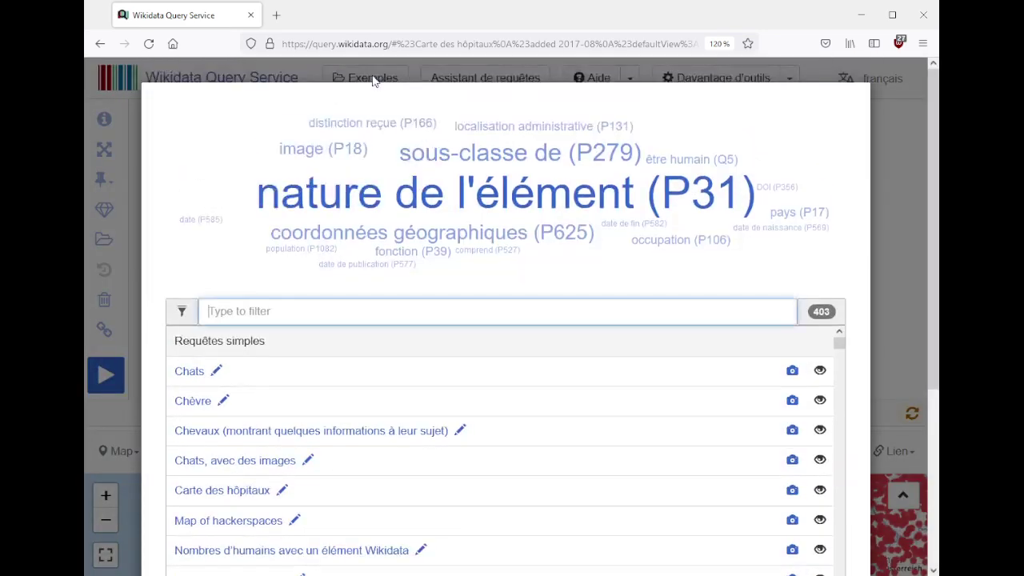
scroll(496, 212, down, 3)
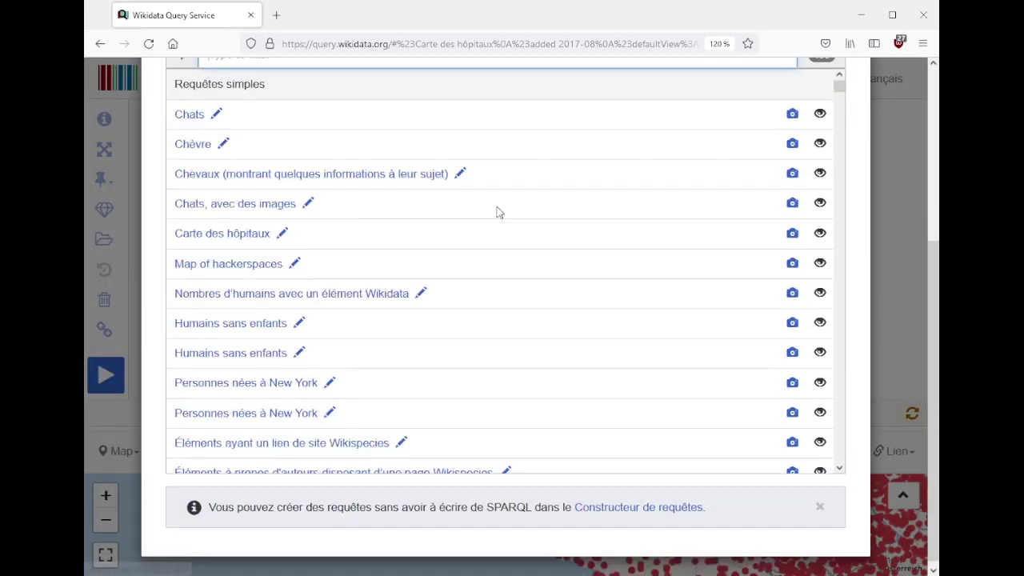
scroll(496, 212, down, 1)
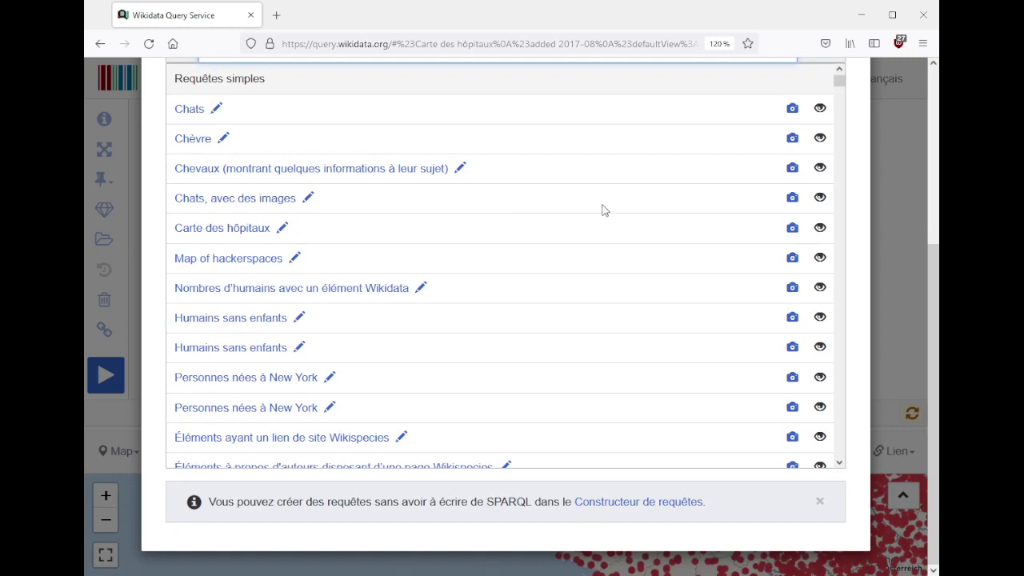
scroll(632, 190, down, 3)
scroll(560, 232, up, 3)
scroll(931, 290, up, 1)
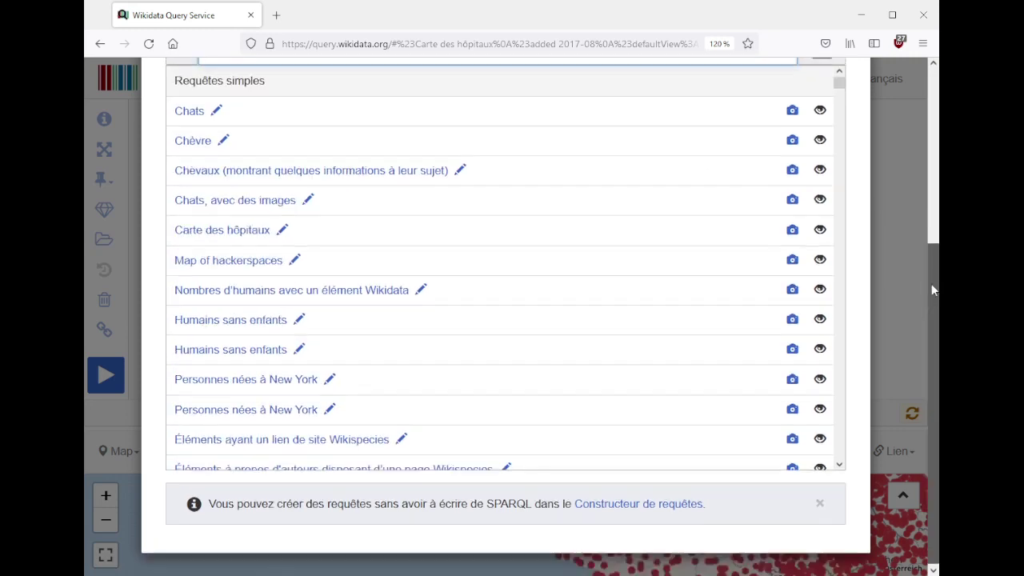
text(opup)
key(ctrl+a)
key(BackSpace)
text(population)
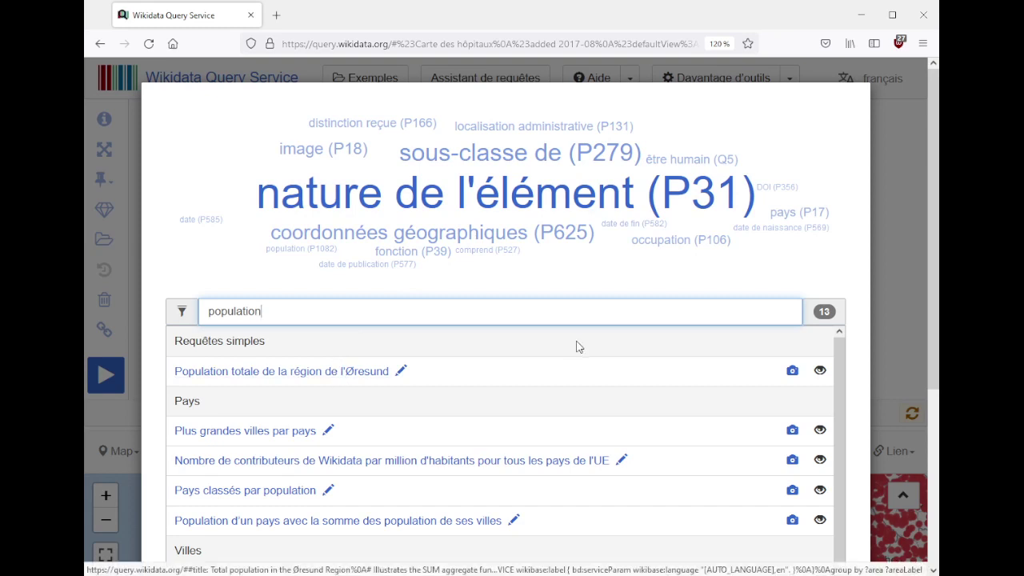
- Load the example query "Accroissement démographique au Suriname depuis 1960" from the filtered examples
scroll(581, 345, down, 1)
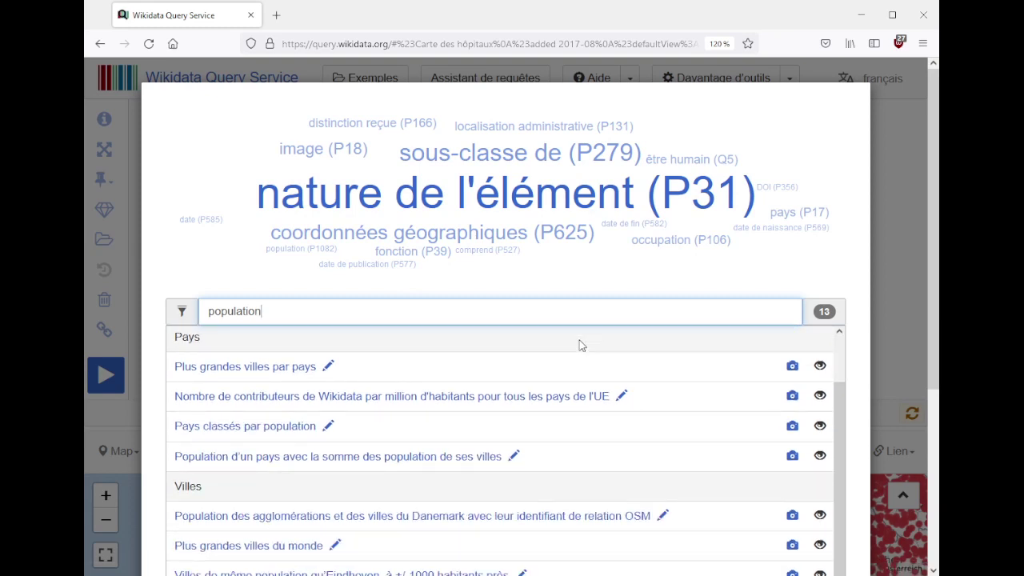
scroll(581, 345, down, 1)
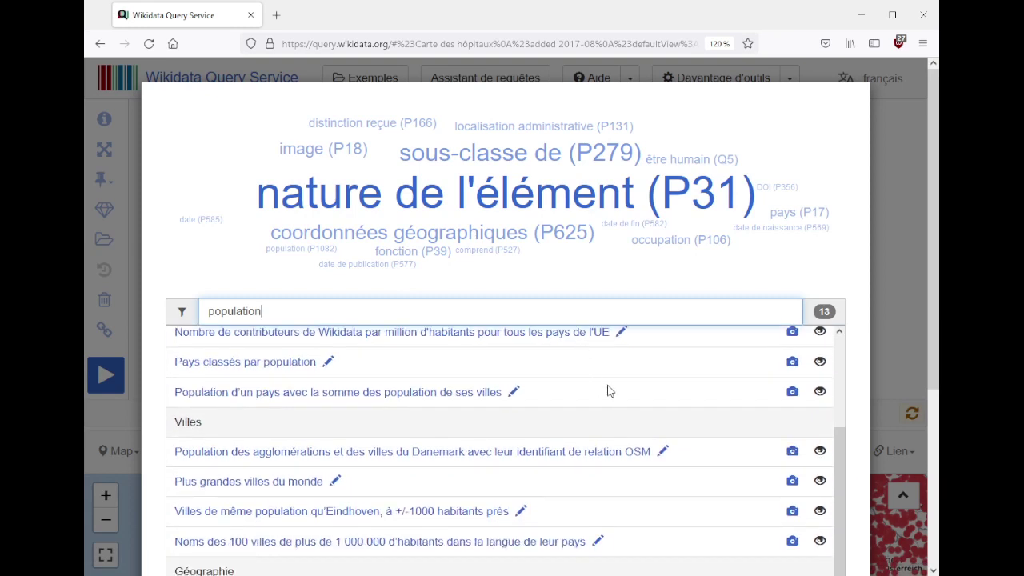
scroll(594, 412, down, 1)
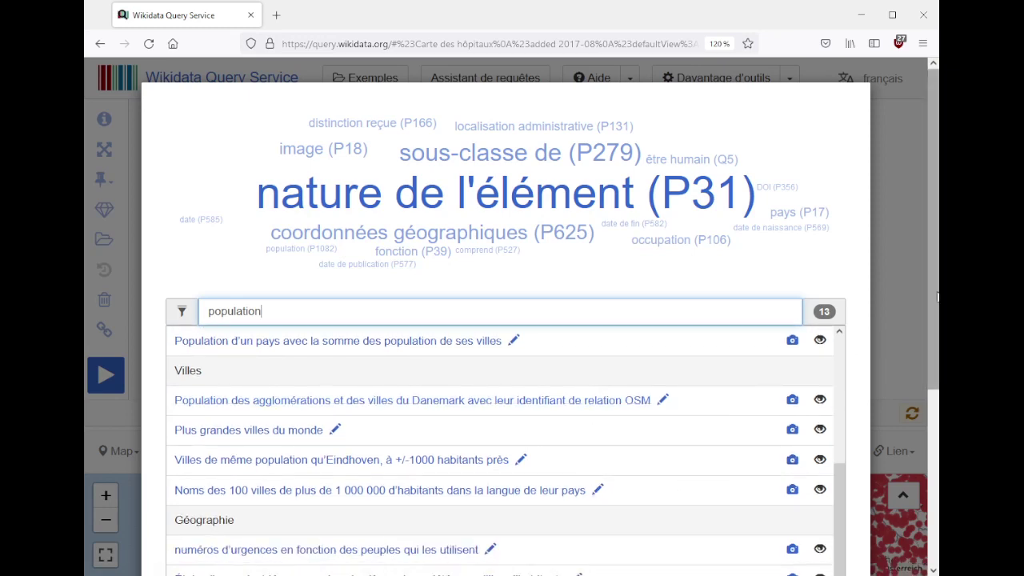
drag(934, 291, 899, 425)
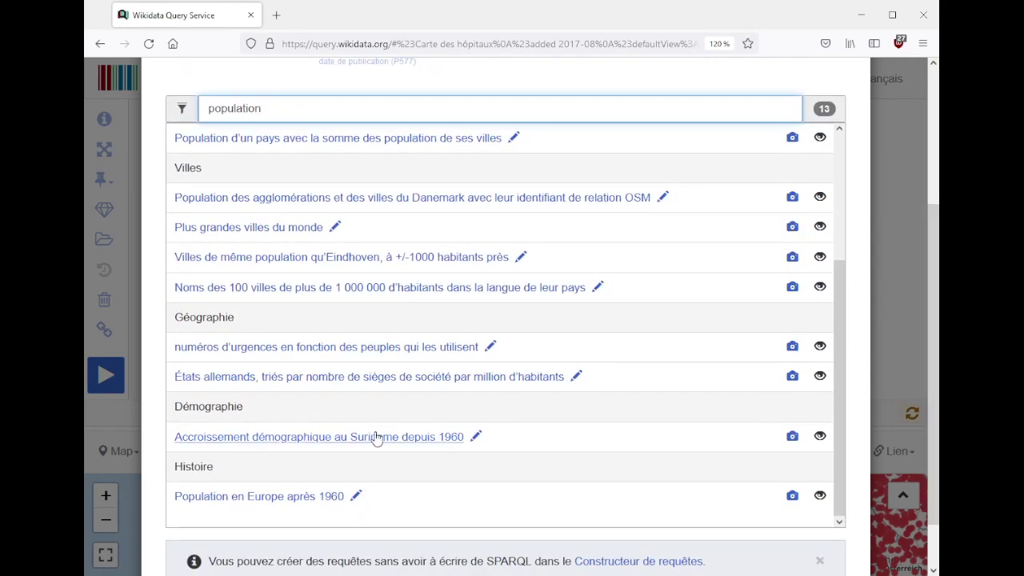
click(371, 440)
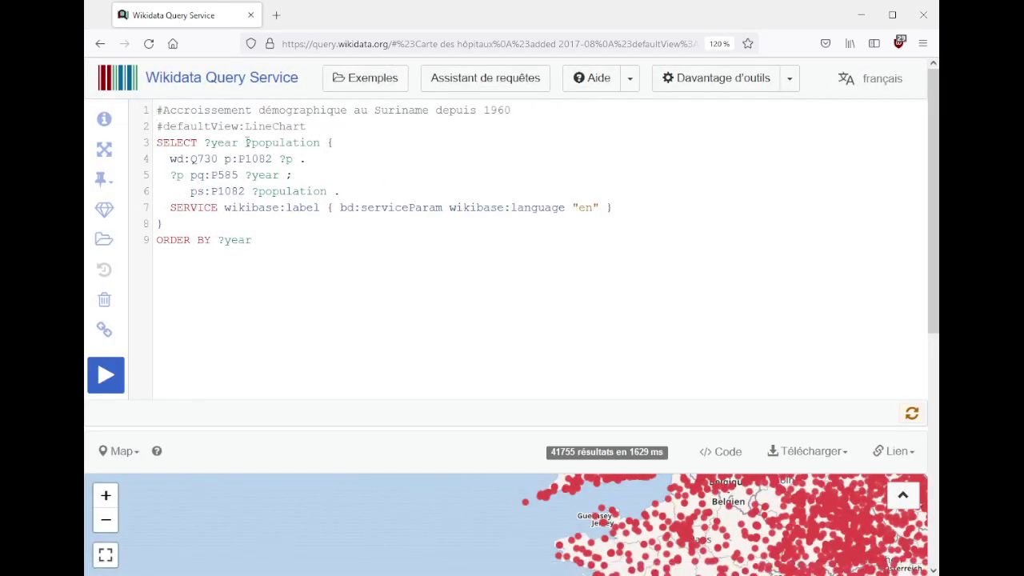
- Run the Suriname population query and examine its line chart
double_click(260, 128)
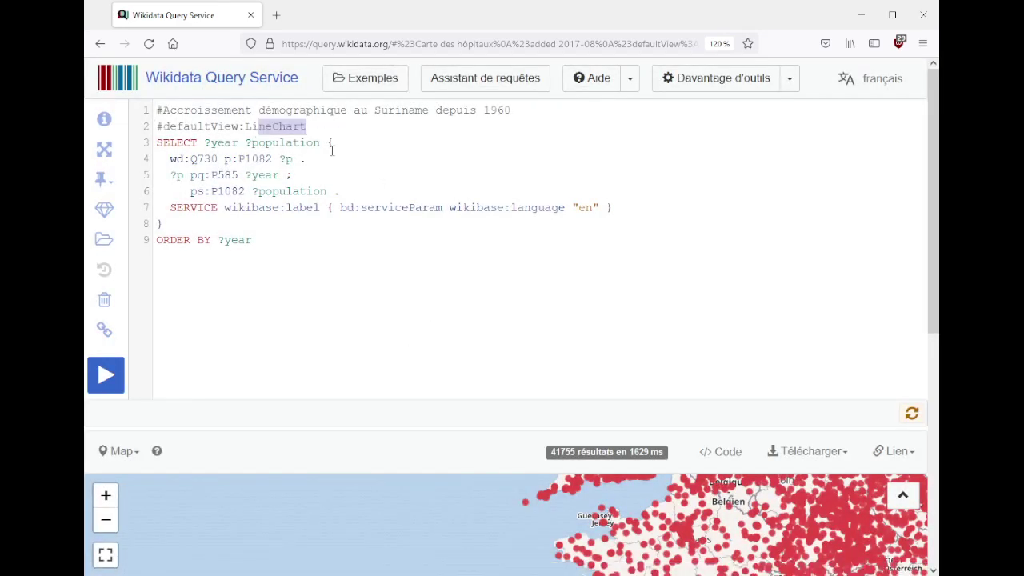
click(105, 375)
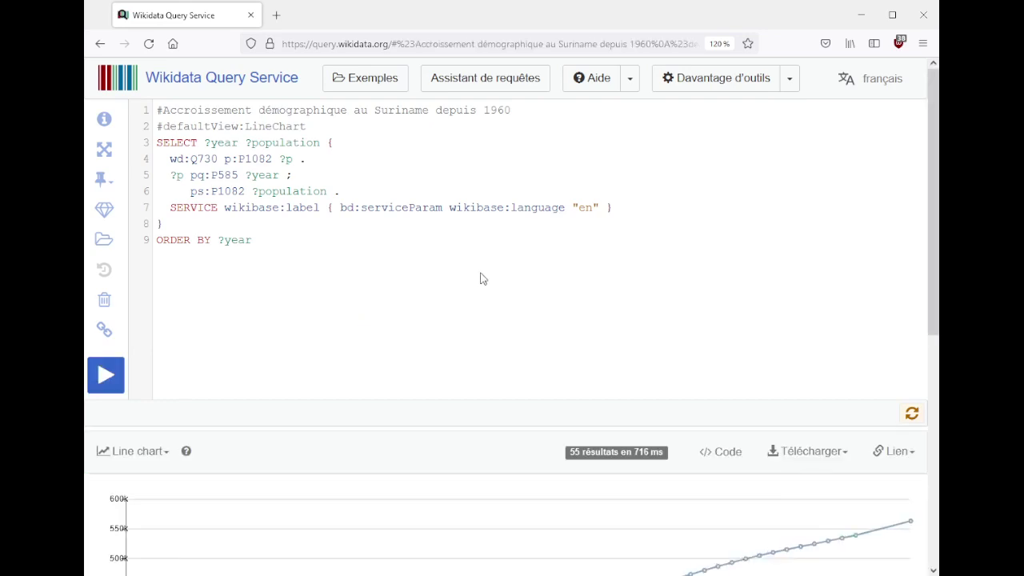
scroll(482, 280, down, 5)
scroll(547, 328, down, 1)
scroll(545, 328, down, 1)
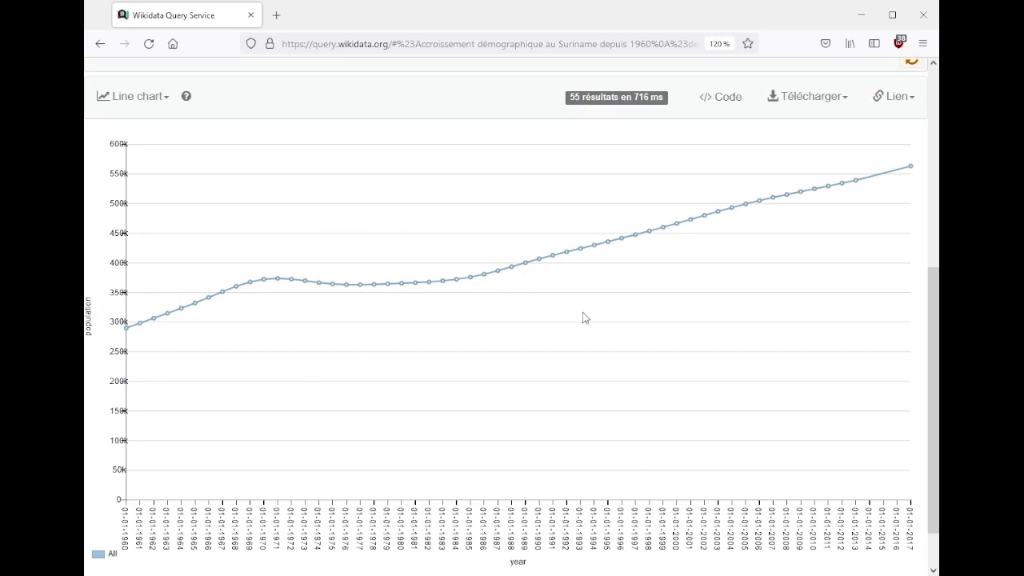
scroll(580, 304, up, 5)
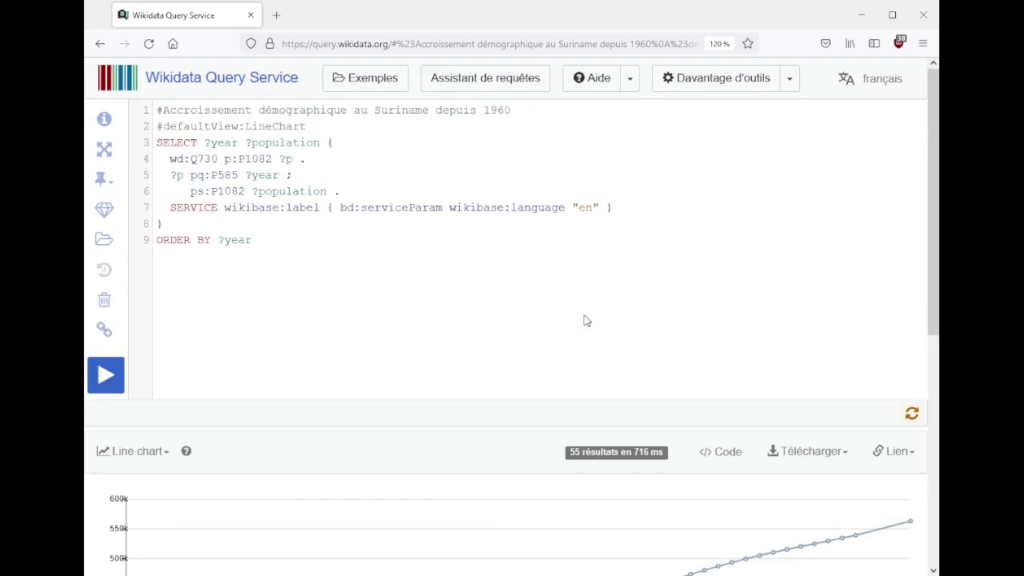
- Reopen the example queries and look through those matching "population" for another population chart
click(356, 78)
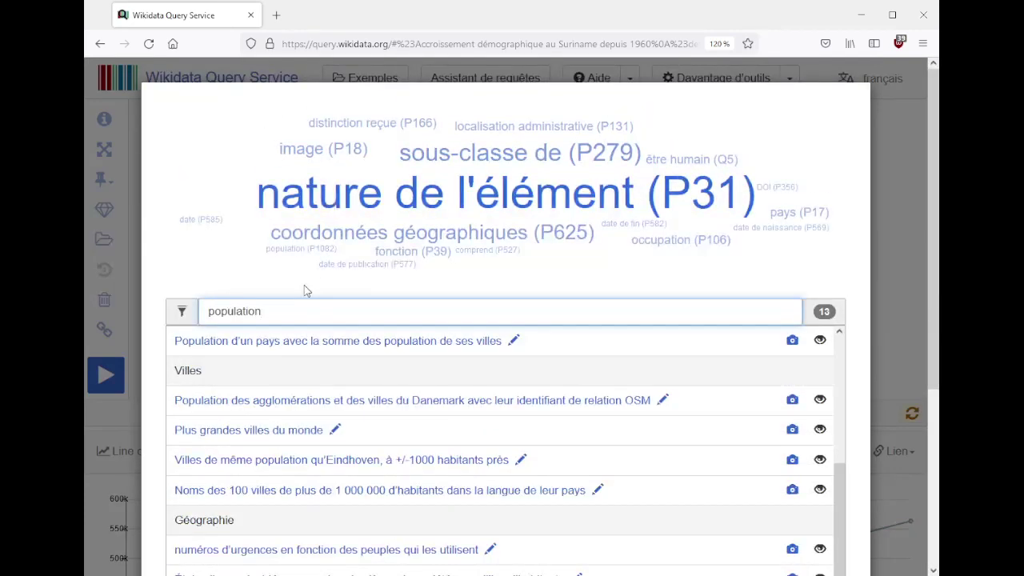
scroll(490, 218, down, 1)
scroll(490, 218, down, 3)
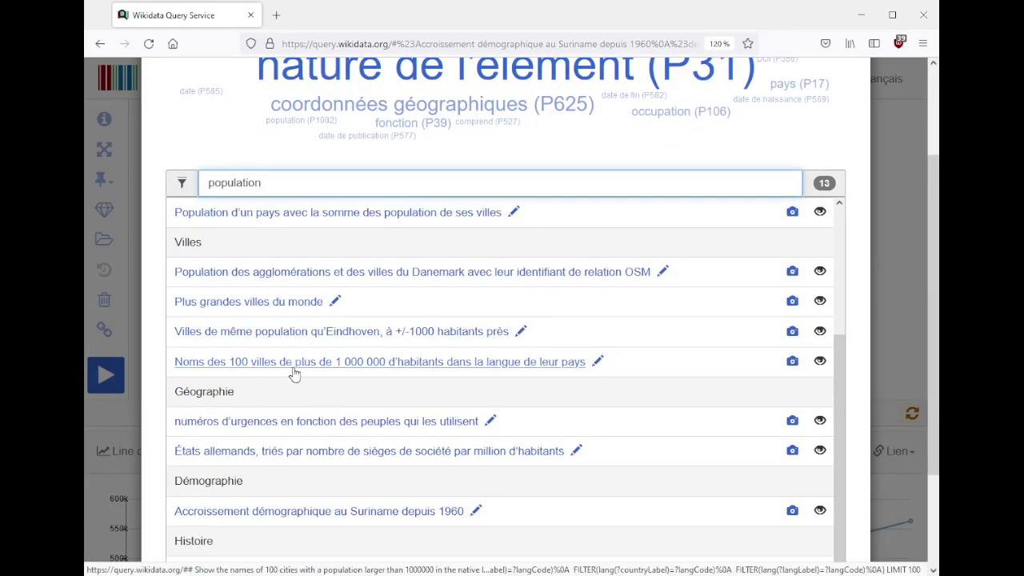
scroll(318, 383, down, 2)
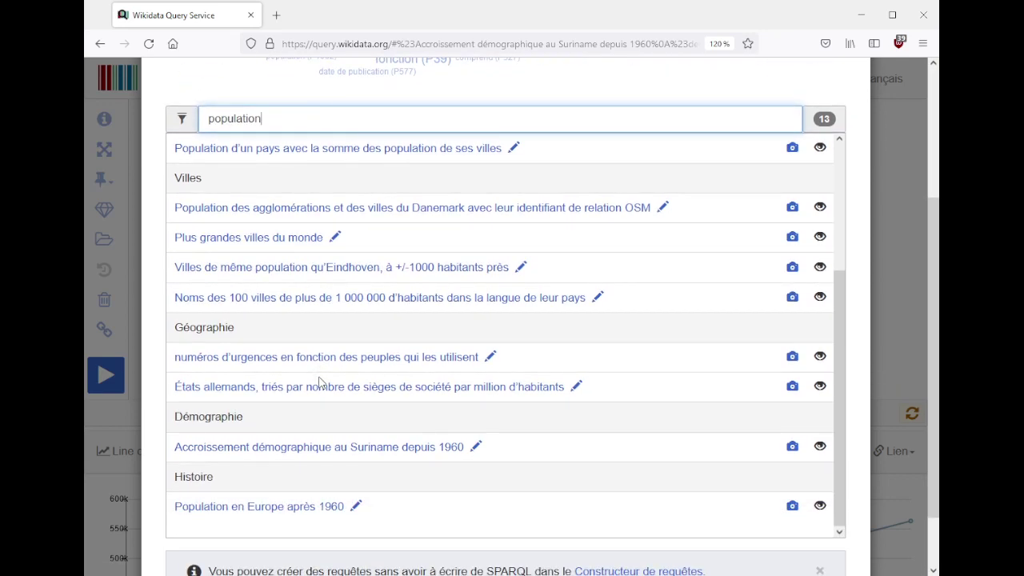
scroll(318, 383, down, 2)
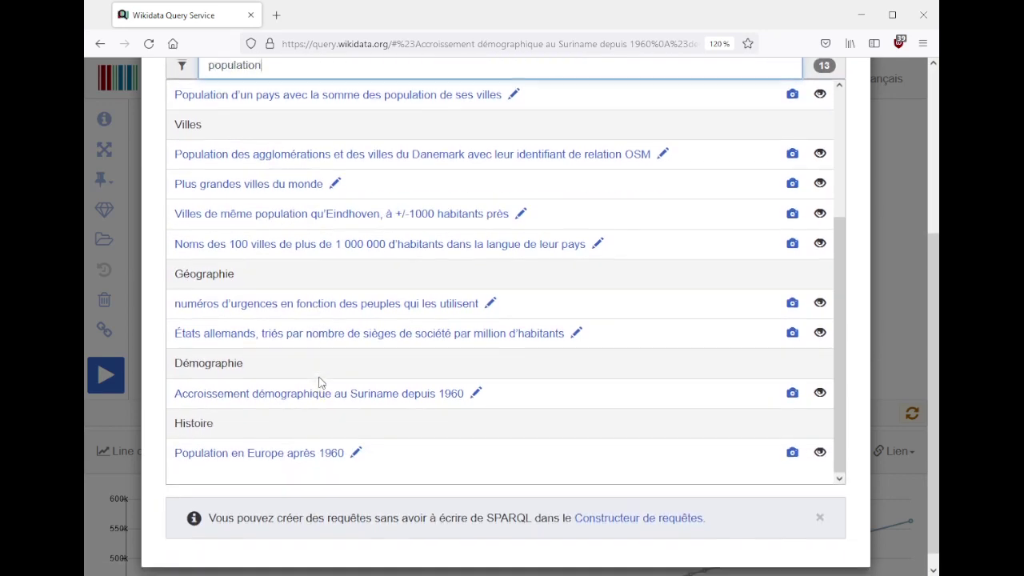
scroll(320, 384, up, 8)
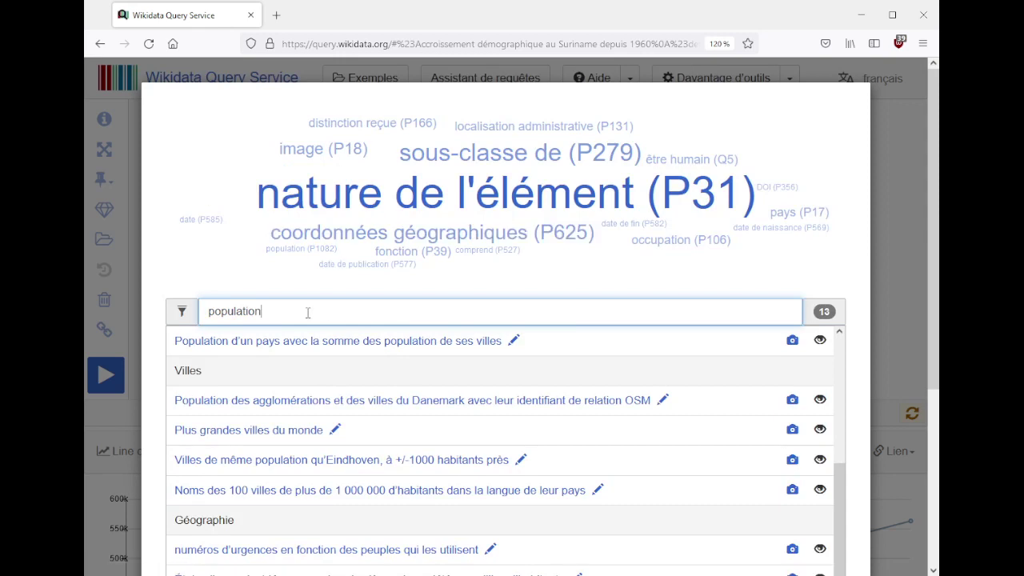
- Search the example queries for "linechart" and then for "démographie"
drag(311, 312, 130, 313)
text(linechart)
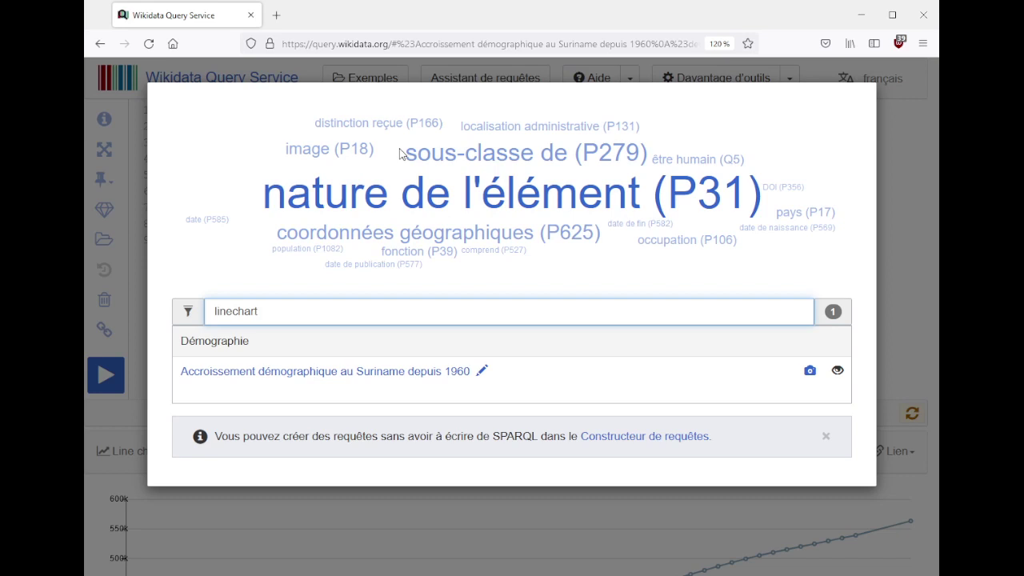
key(ctrl+a)
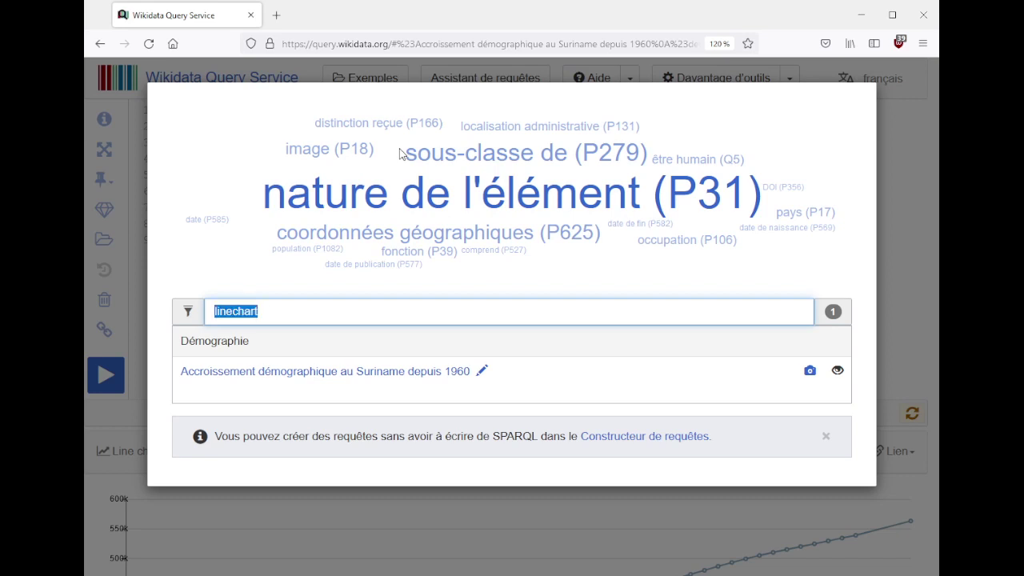
text(démographie)
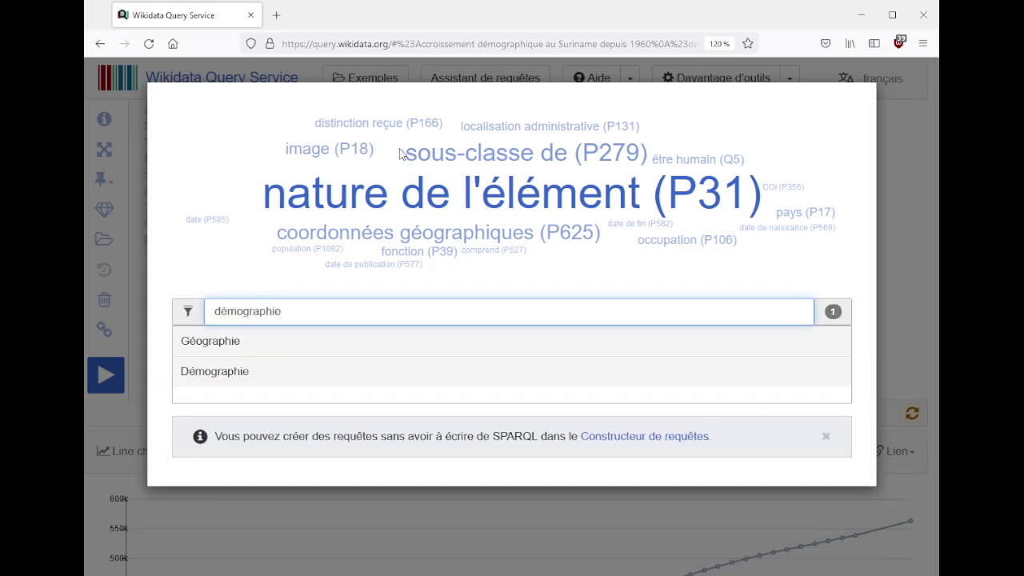
- Search the example queries for Germany using "alleman", "allemagne" and "allema", and close the examples
key(ctrl+a)
text(alleman)
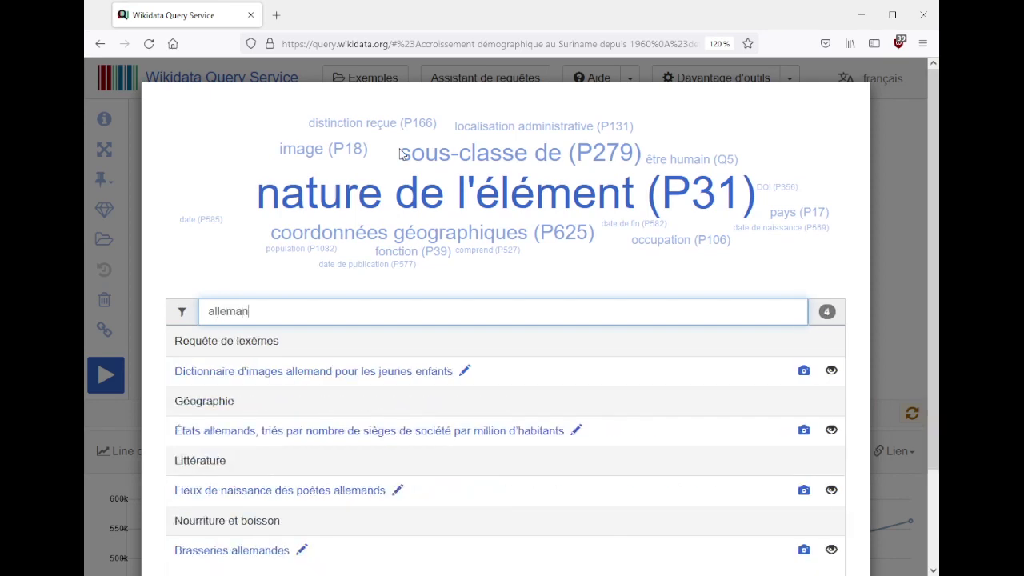
key(BackSpace)
text(gne)
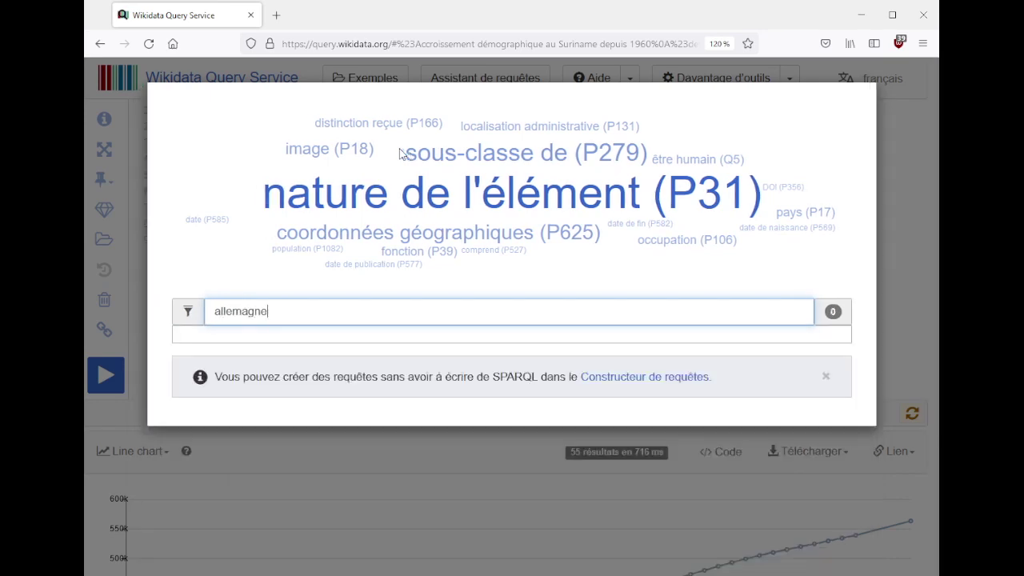
key(ctrl+a)
text(allema)
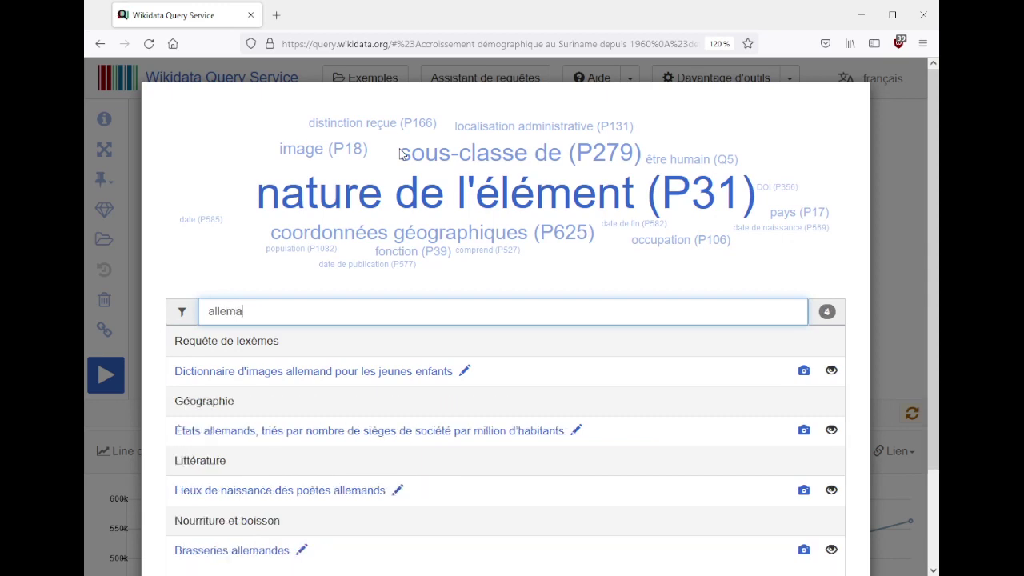
scroll(428, 312, down, 3)
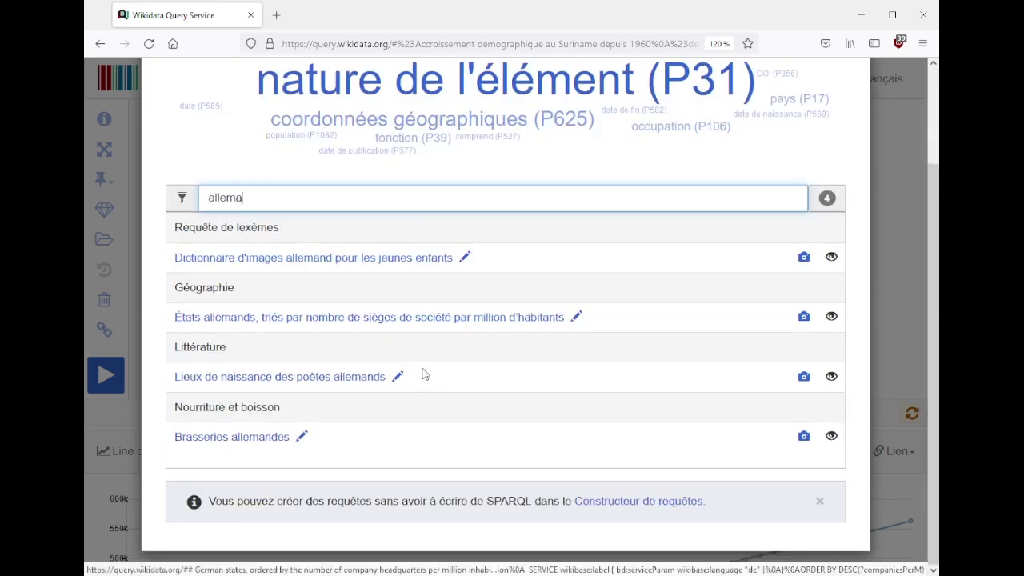
scroll(460, 260, up, 3)
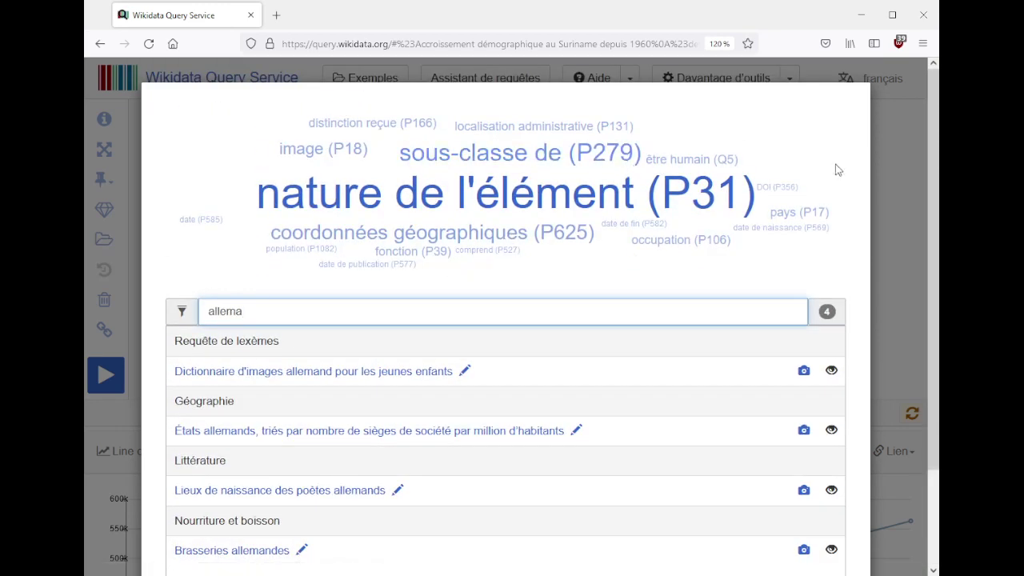
click(893, 171)
- Open the help page "Exemples de requêtes" in a new browser tab and switch to it
scroll(510, 210, down, 5)
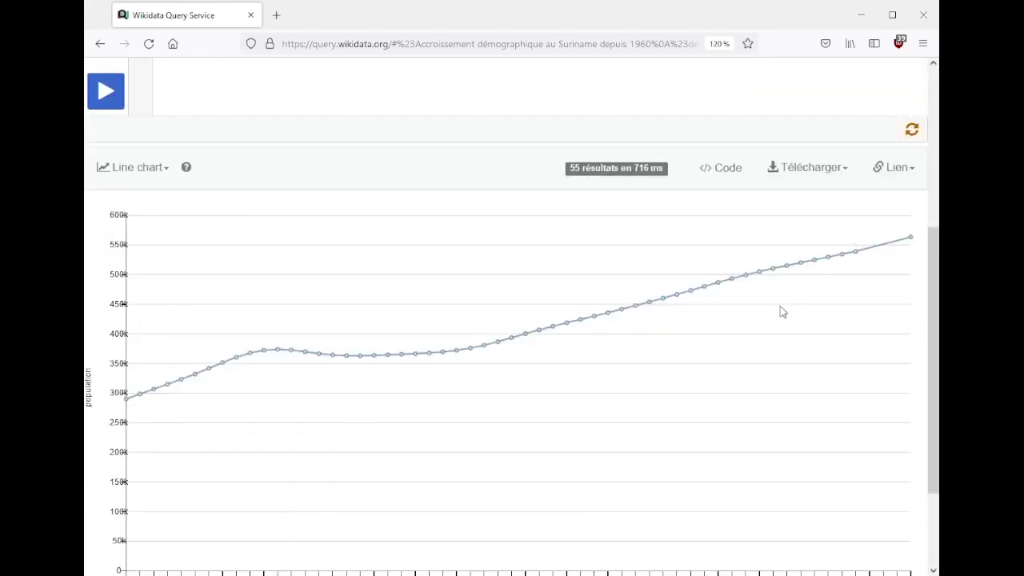
scroll(484, 146, up, 5)
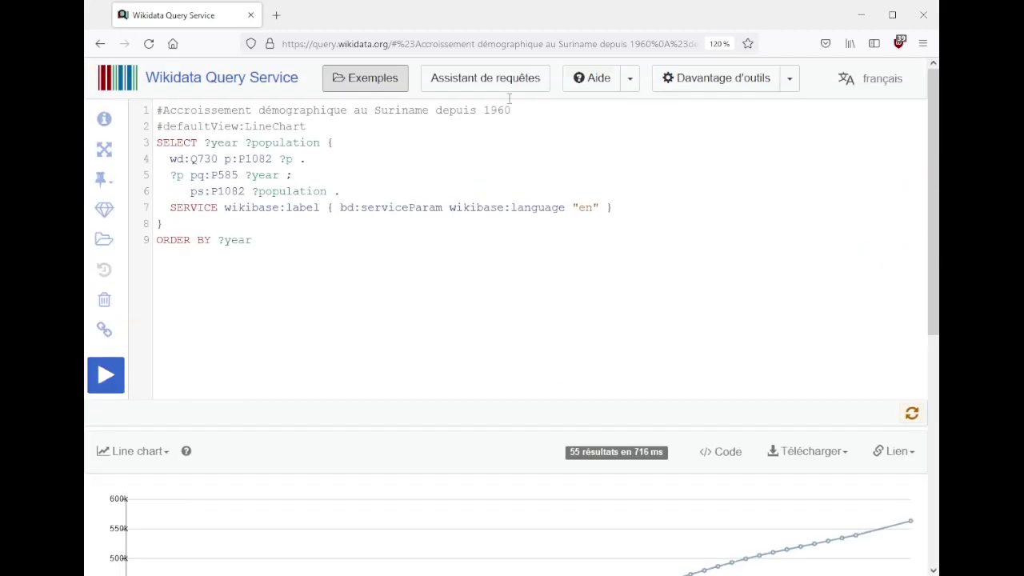
click(630, 78)
middle_click(616, 163)
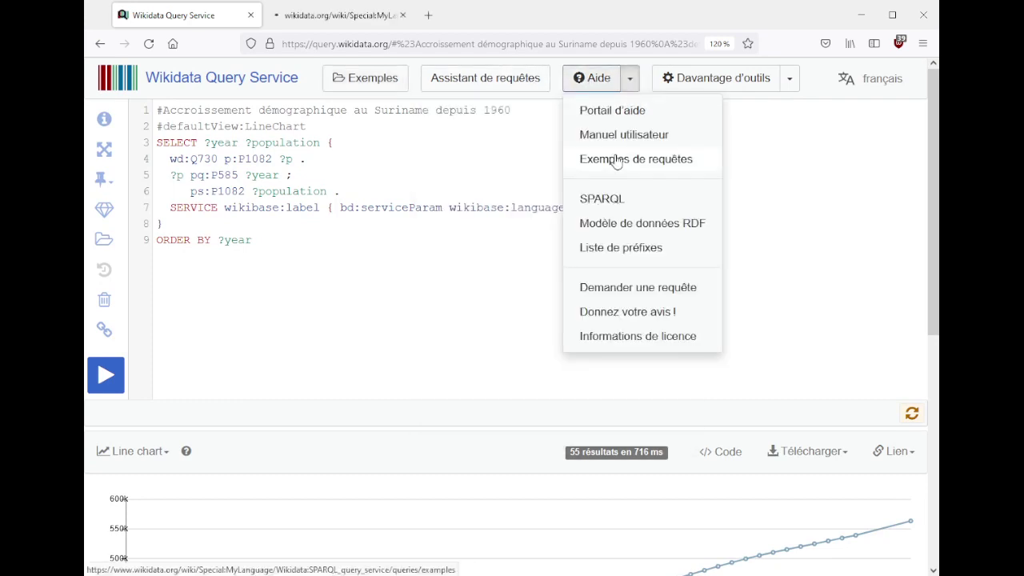
click(341, 15)
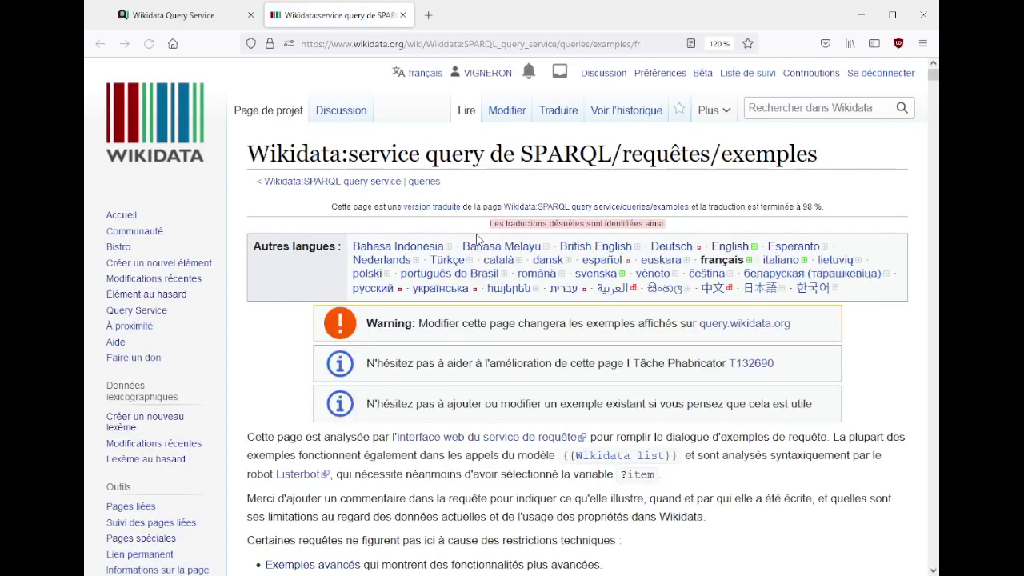
- Open the "Exemples avancés" page and search its text for "population"
scroll(478, 254, down, 5)
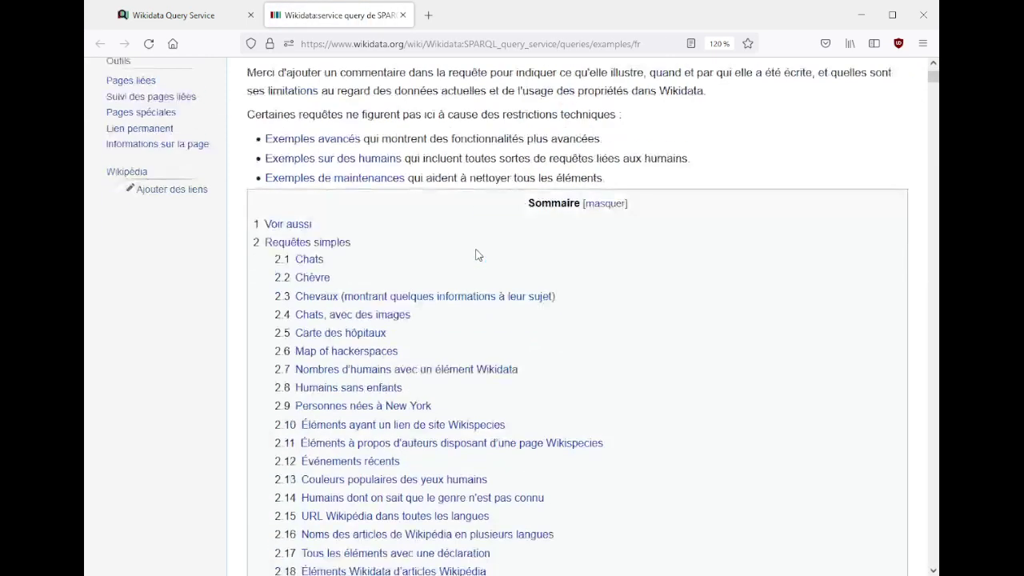
click(357, 139)
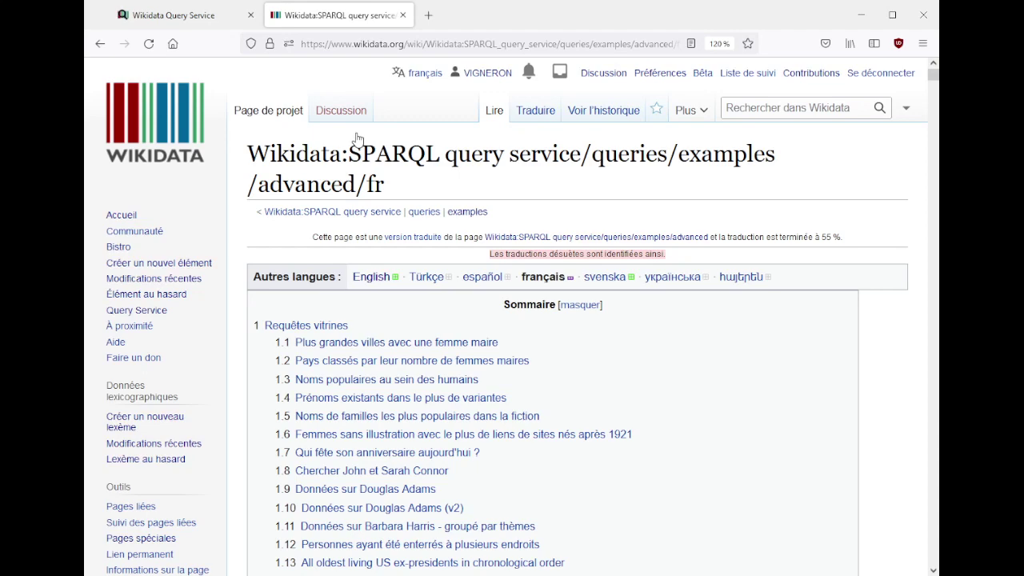
scroll(661, 189, down, 3)
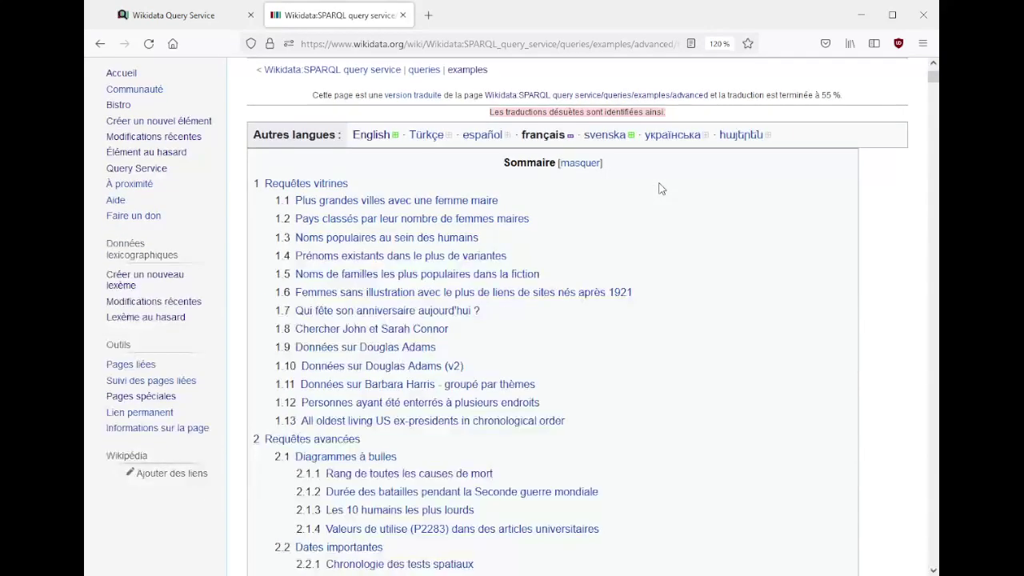
key(ctrl+f)
text(population)
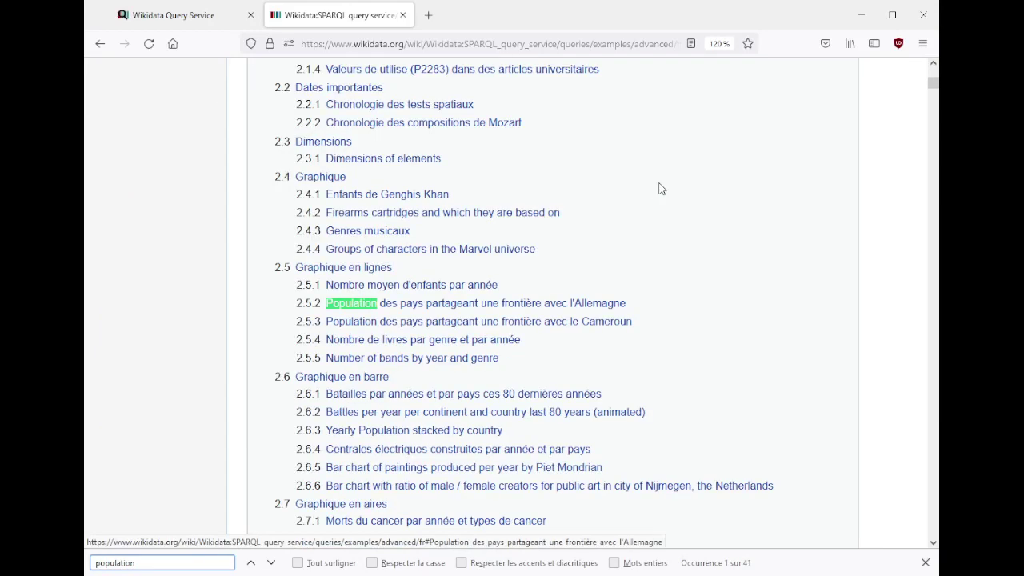
- Open the advanced example "Population des pays partageant une frontière avec l'Allemagne" in a new Query Service tab and run it
key(Escape)
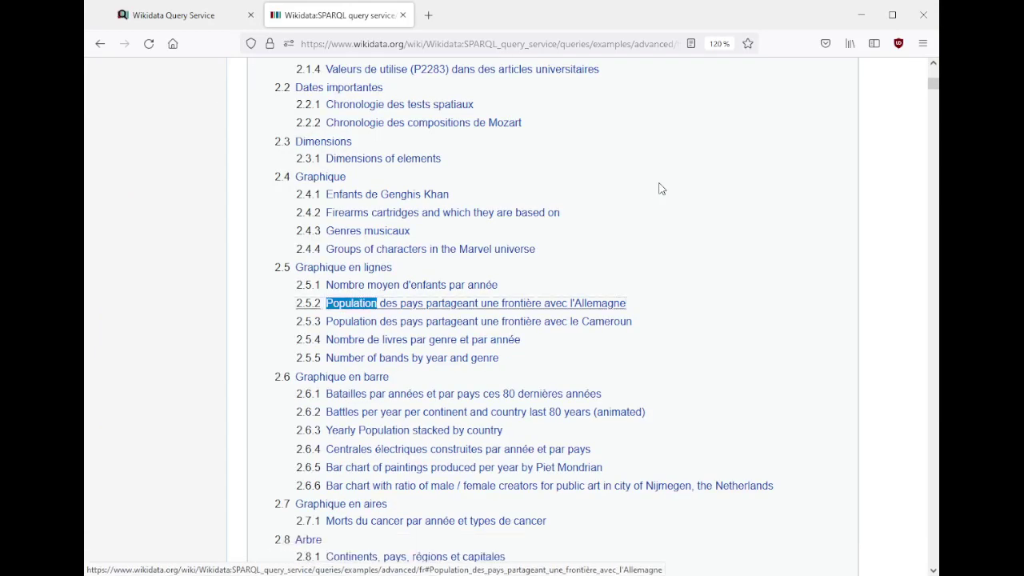
click(502, 309)
middle_click(271, 382)
click(484, 15)
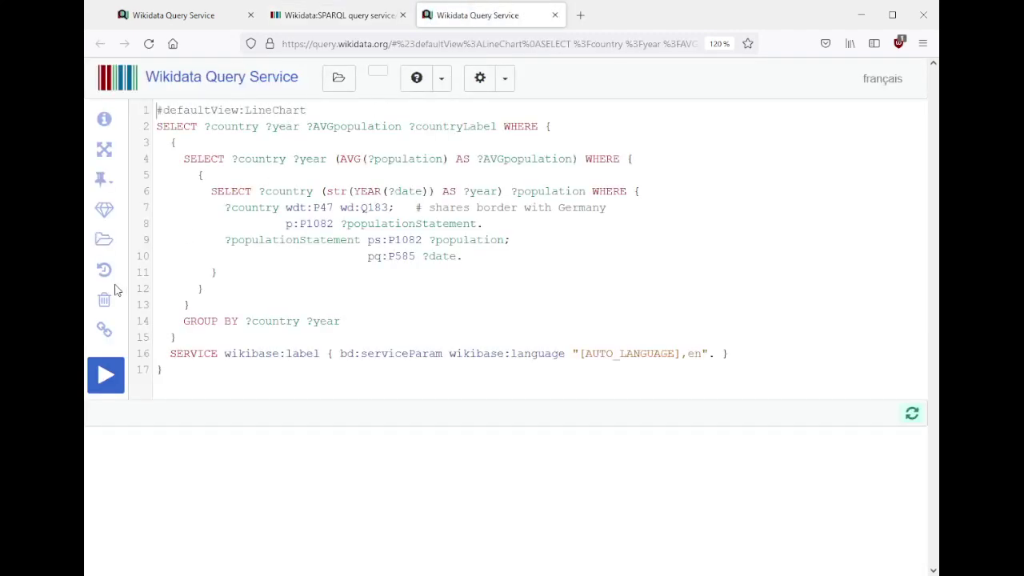
click(109, 366)
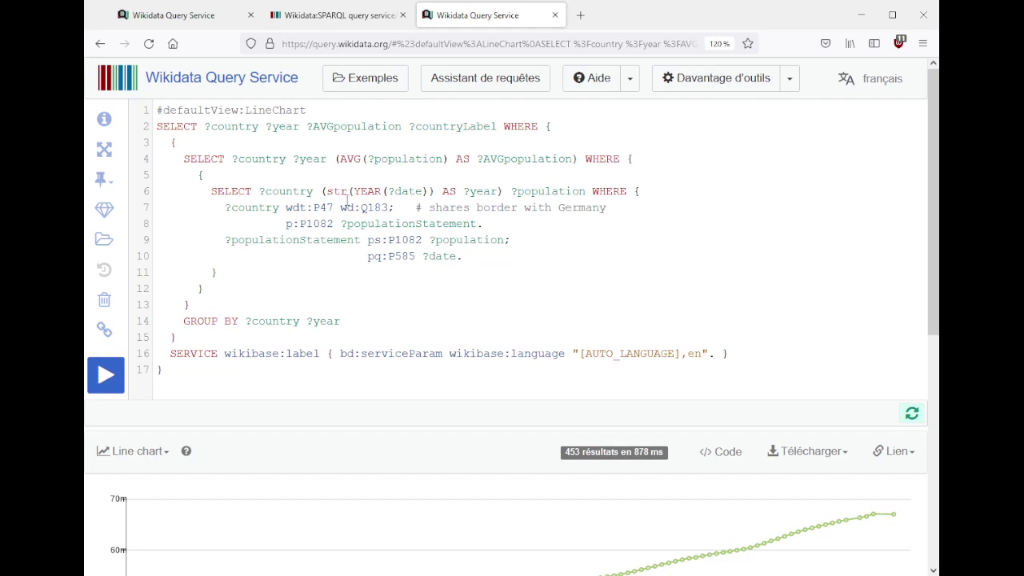
- Examine the line chart of neighbouring countries' populations, including the country legend and individual data points for France
mouse_move(329, 207)
scroll(659, 243, down, 5)
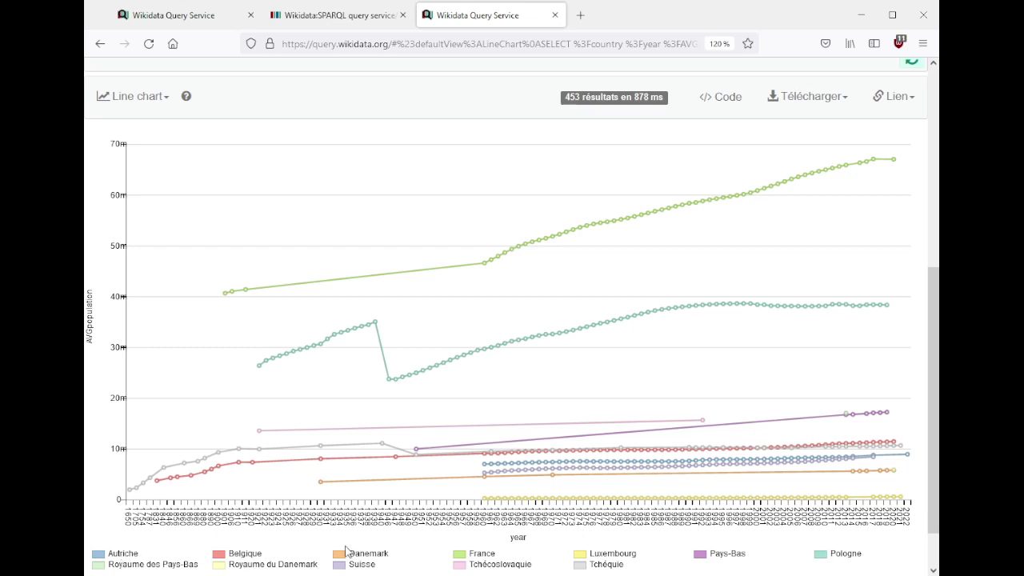
scroll(346, 551, down, 1)
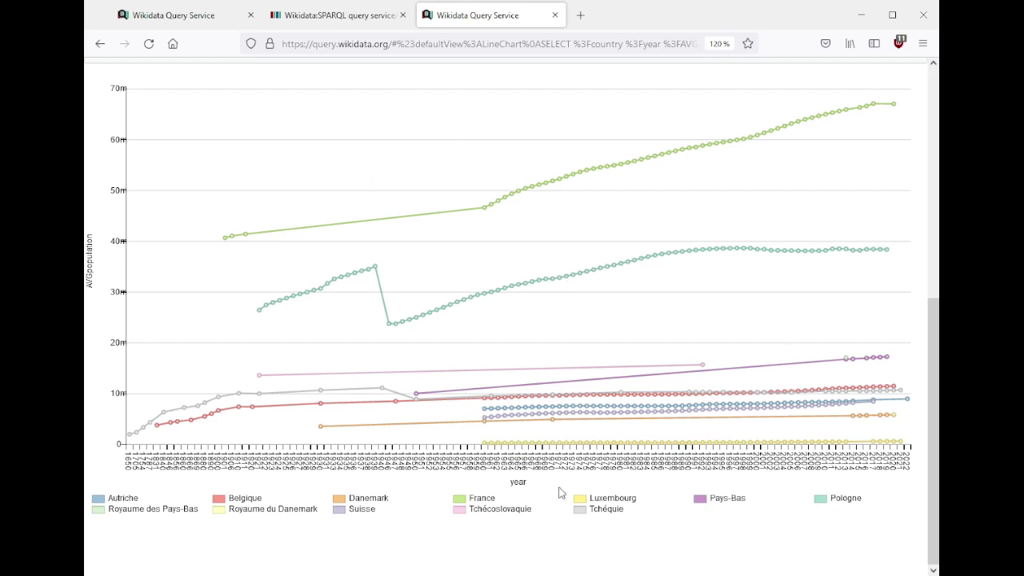
mouse_move(570, 450)
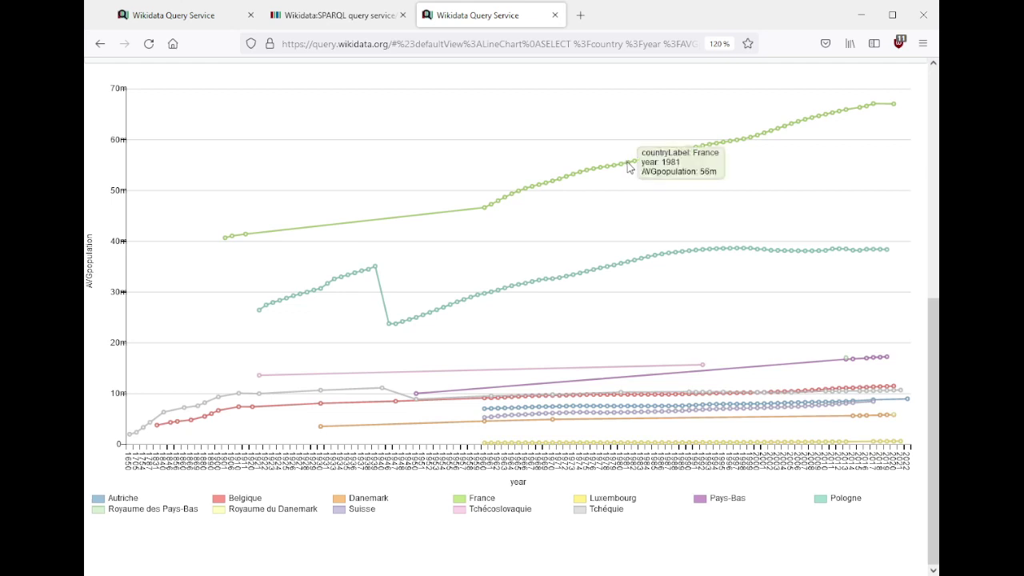
mouse_move(720, 144)
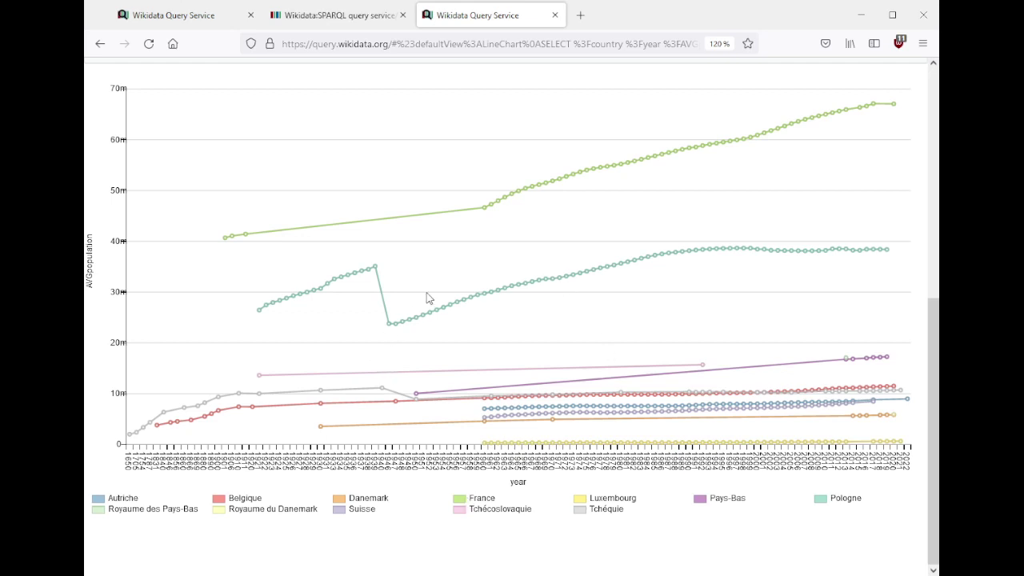
scroll(427, 297, up, 5)
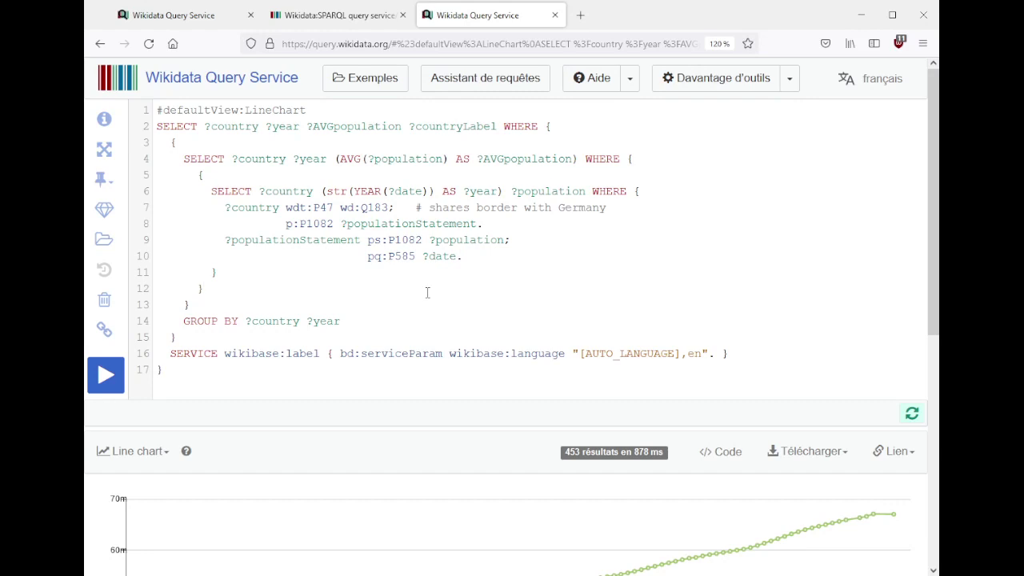
- Display the query results as a bar chart
scroll(416, 278, down, 5)
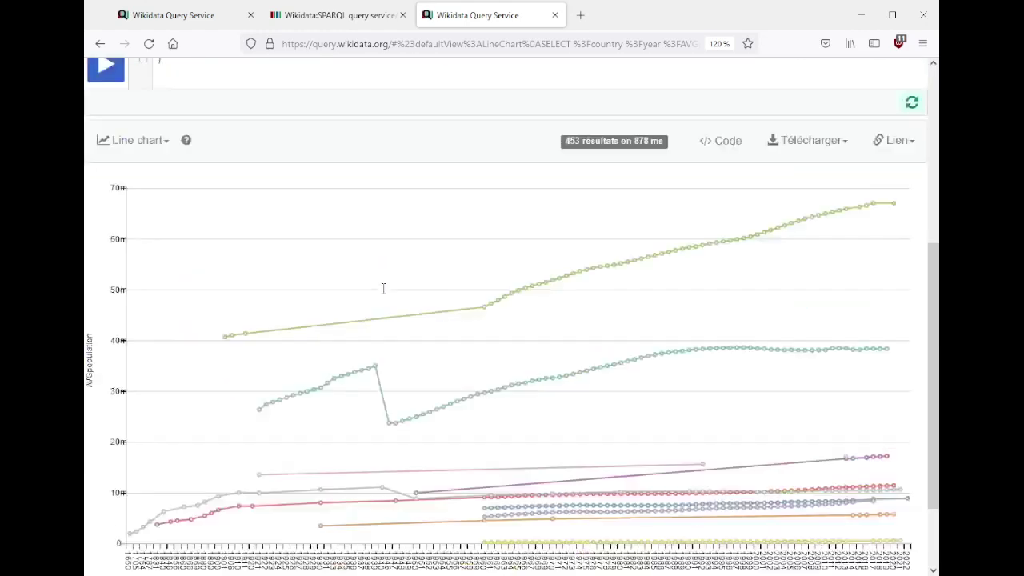
click(154, 108)
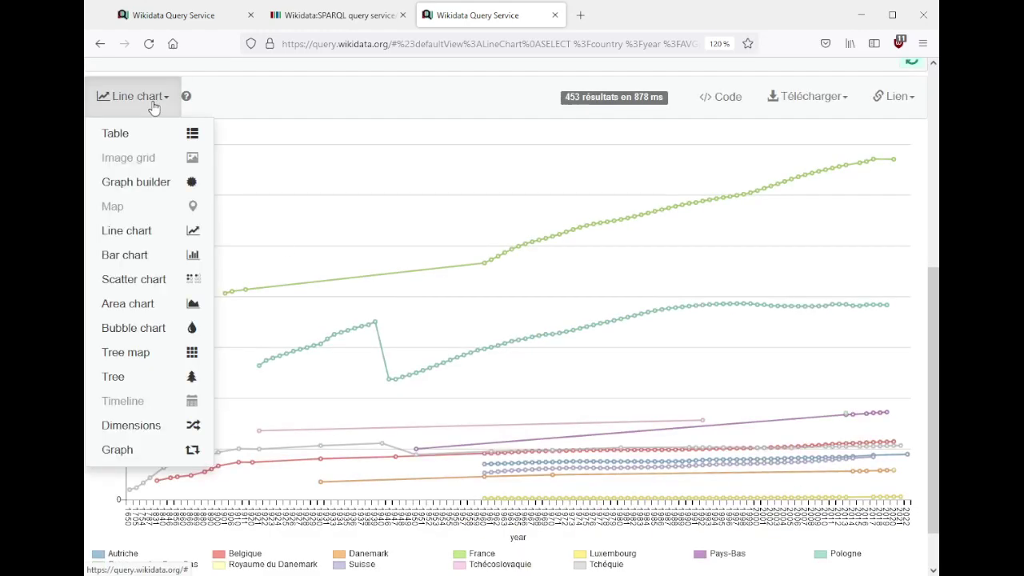
click(125, 254)
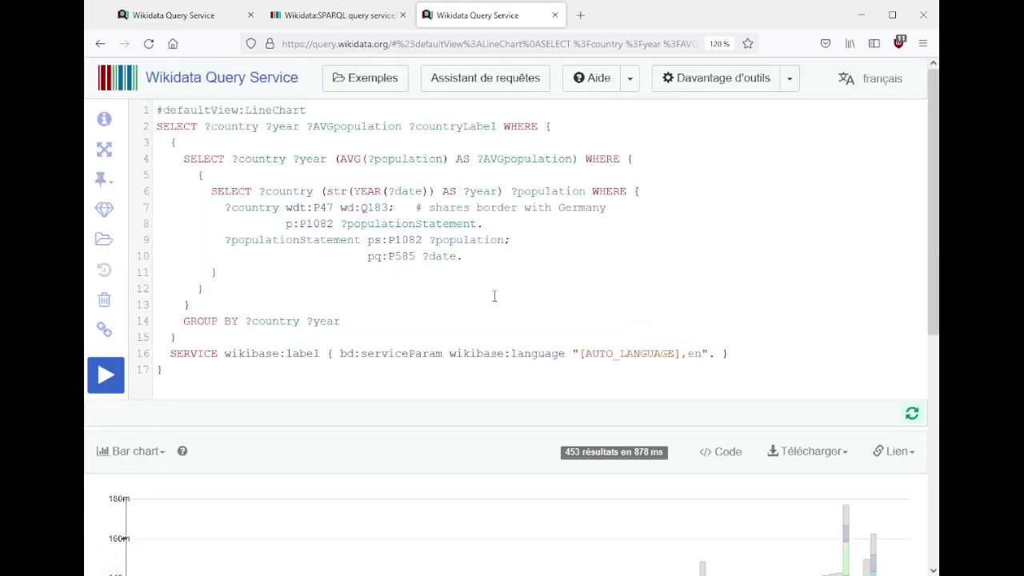
scroll(494, 296, down, 5)
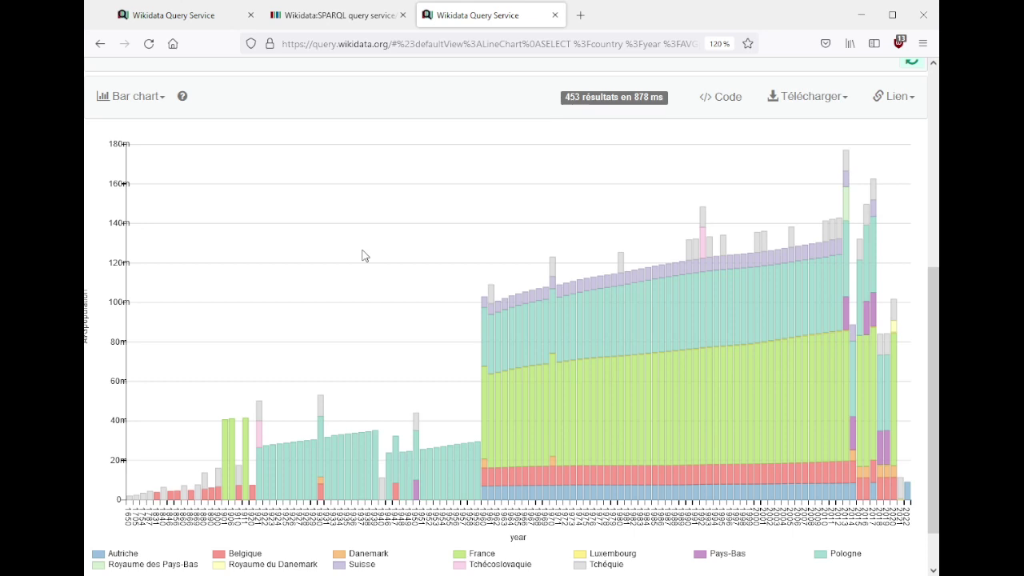
- Compare the bar chart with the query's default view line and the variables in its first SELECT clause
scroll(349, 103, up, 4)
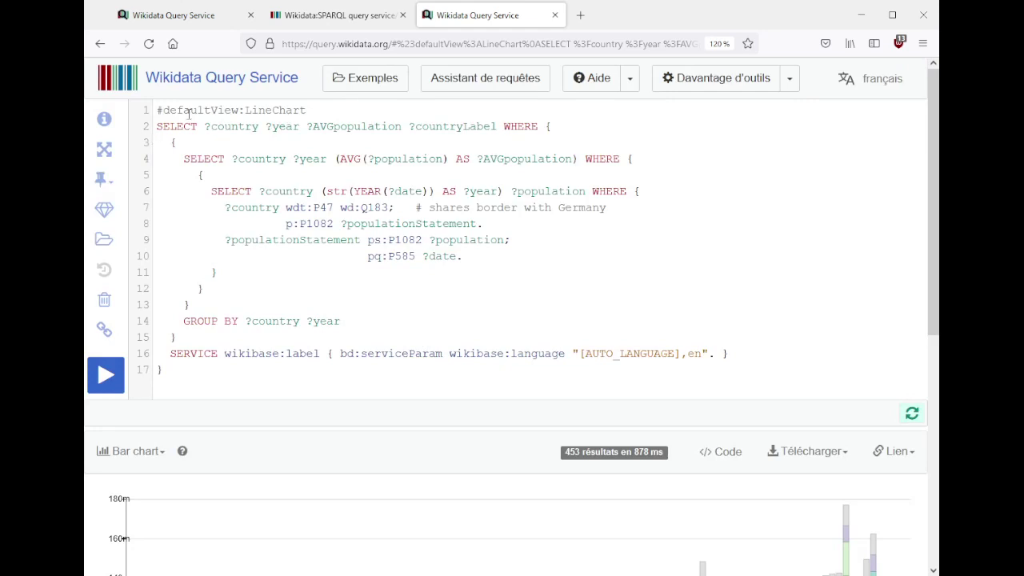
scroll(442, 348, down, 4)
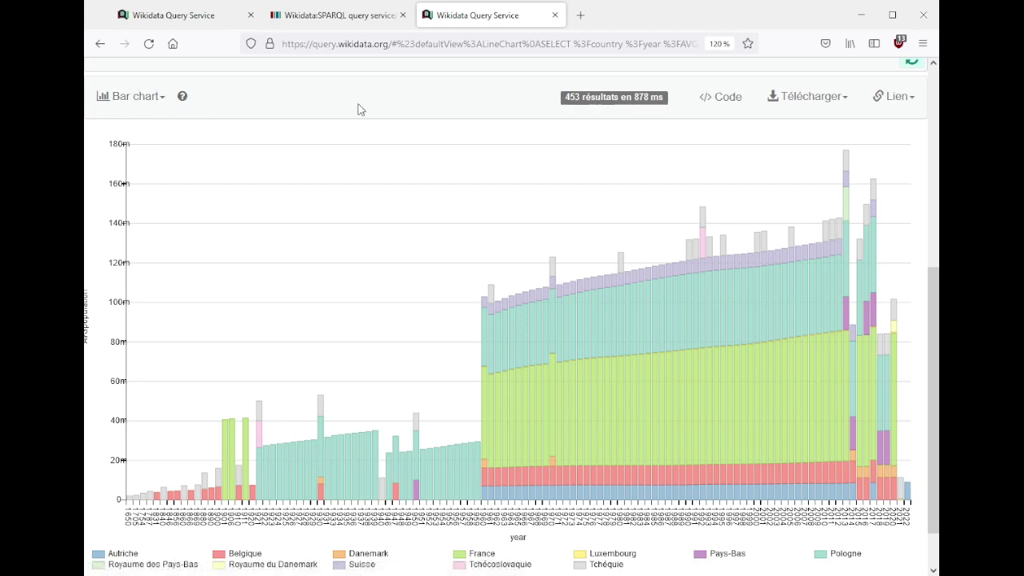
scroll(381, 246, up, 3)
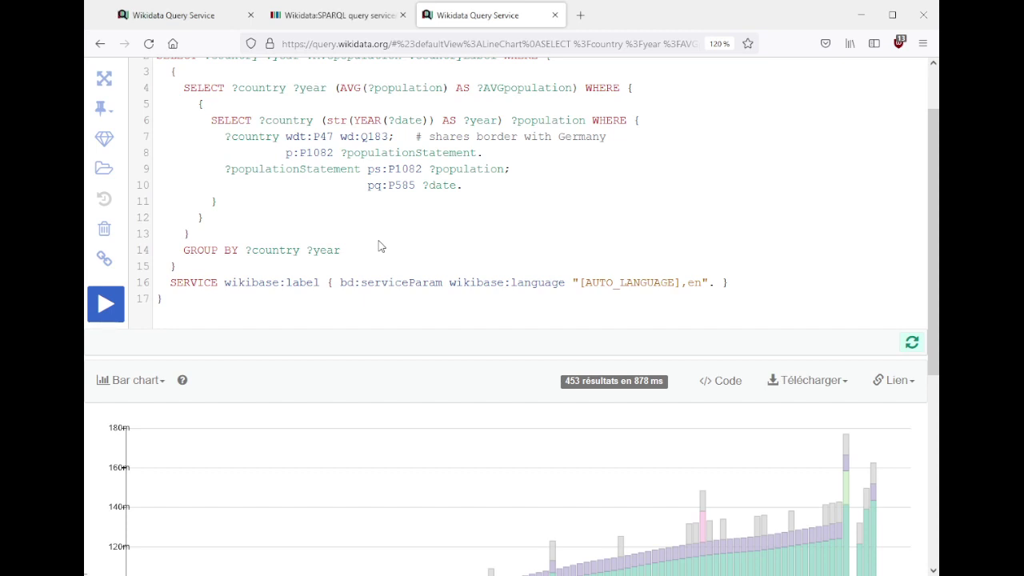
scroll(402, 258, down, 4)
scroll(403, 259, up, 5)
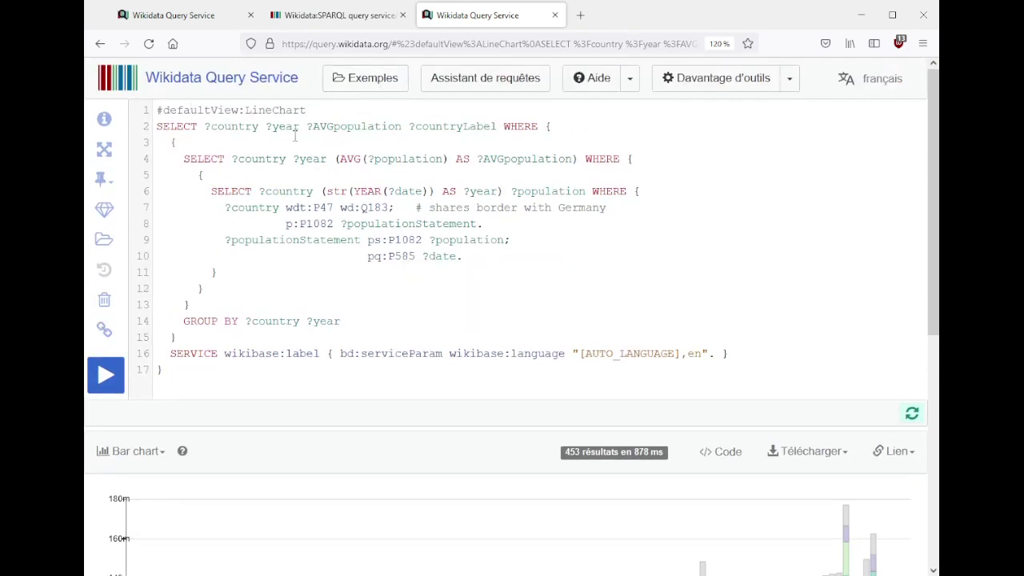
drag(232, 131, 449, 126)
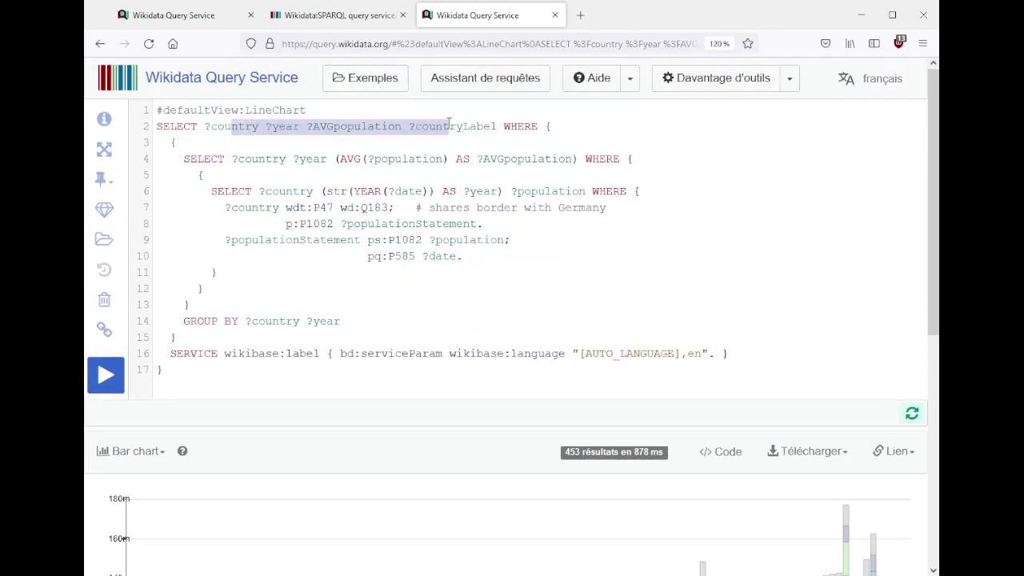
click(409, 152)
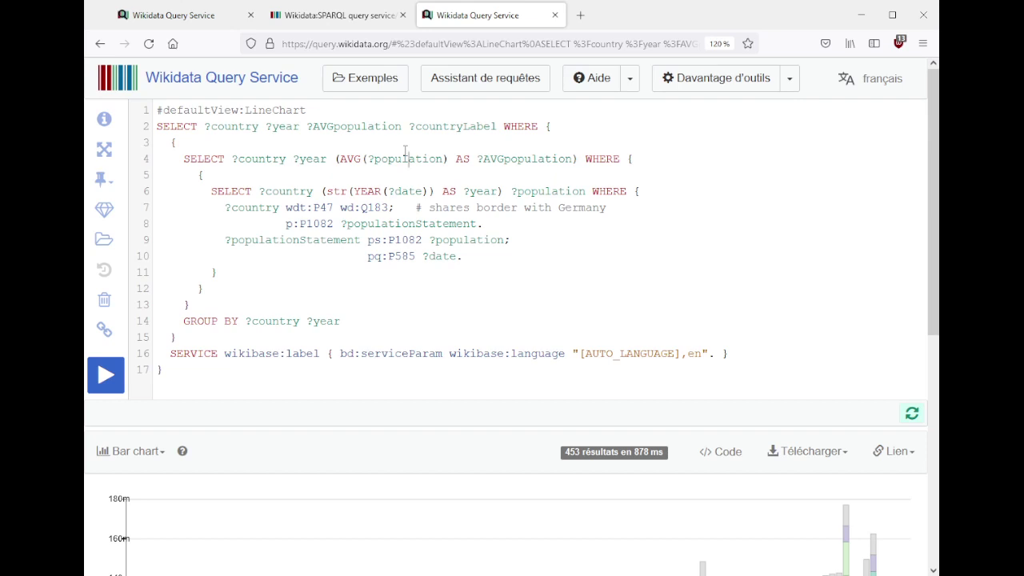
- Examine the stacked bar chart alongside the query, including the details of one of France's bars
scroll(393, 358, down, 2)
scroll(393, 358, down, 1)
scroll(382, 277, up, 3)
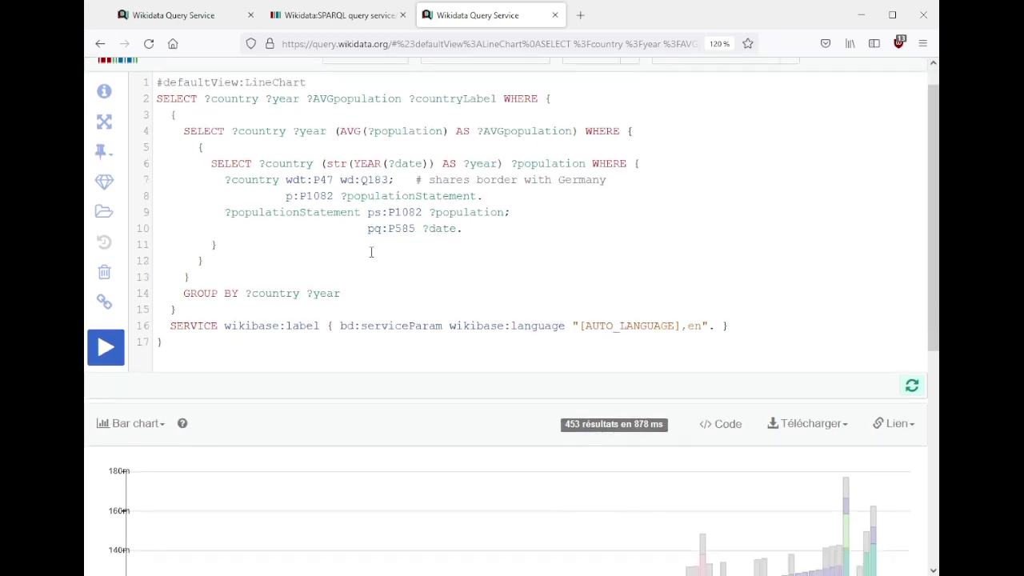
scroll(373, 256, down, 3)
scroll(455, 272, down, 1)
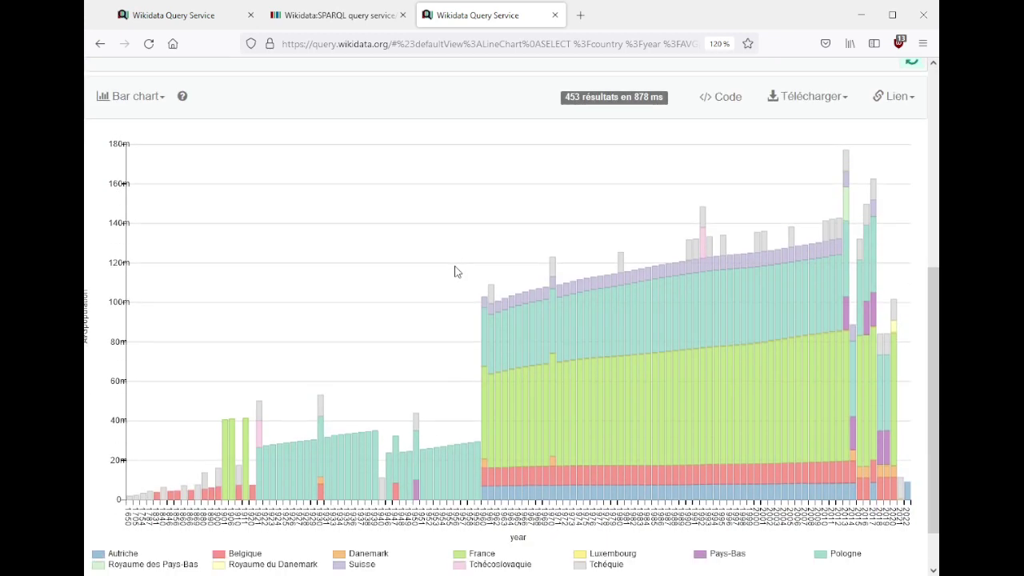
mouse_move(607, 428)
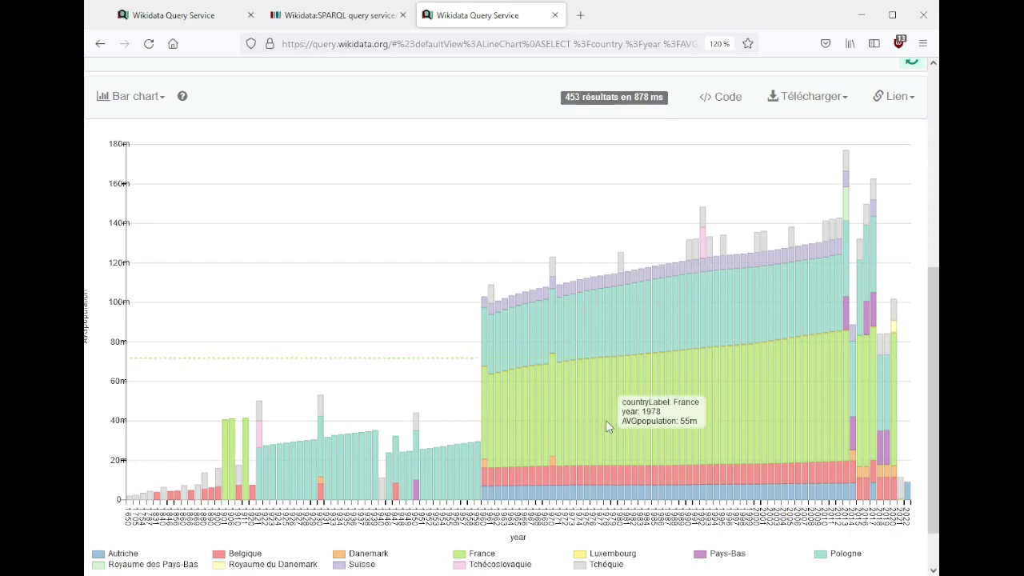
scroll(605, 420, up, 4)
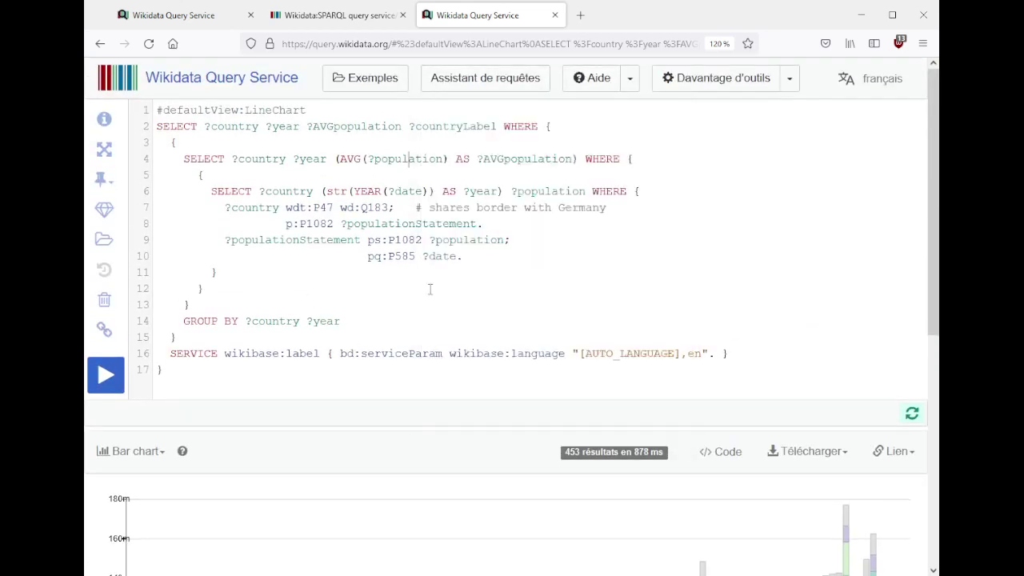
scroll(434, 292, down, 5)
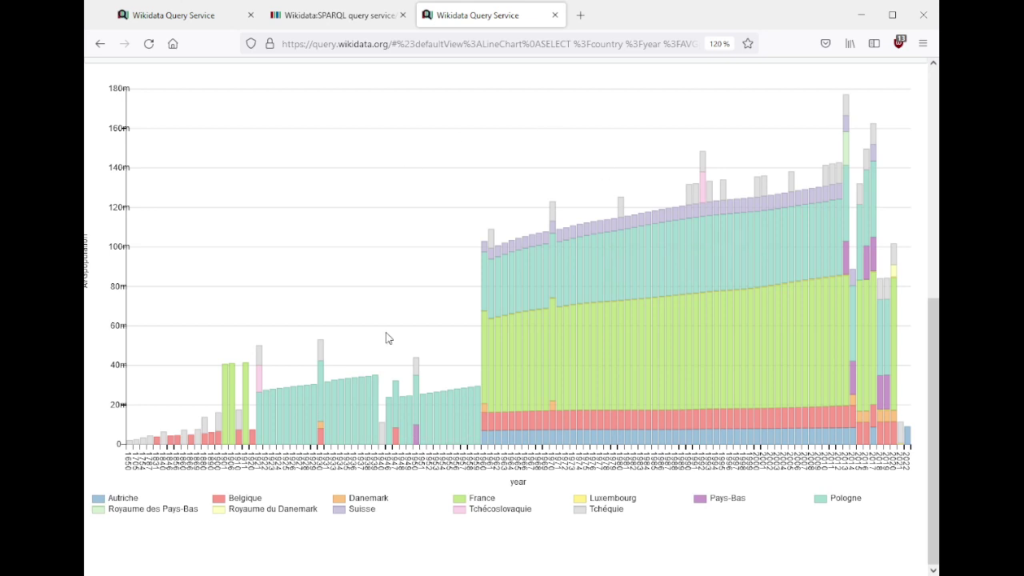
scroll(411, 327, up, 5)
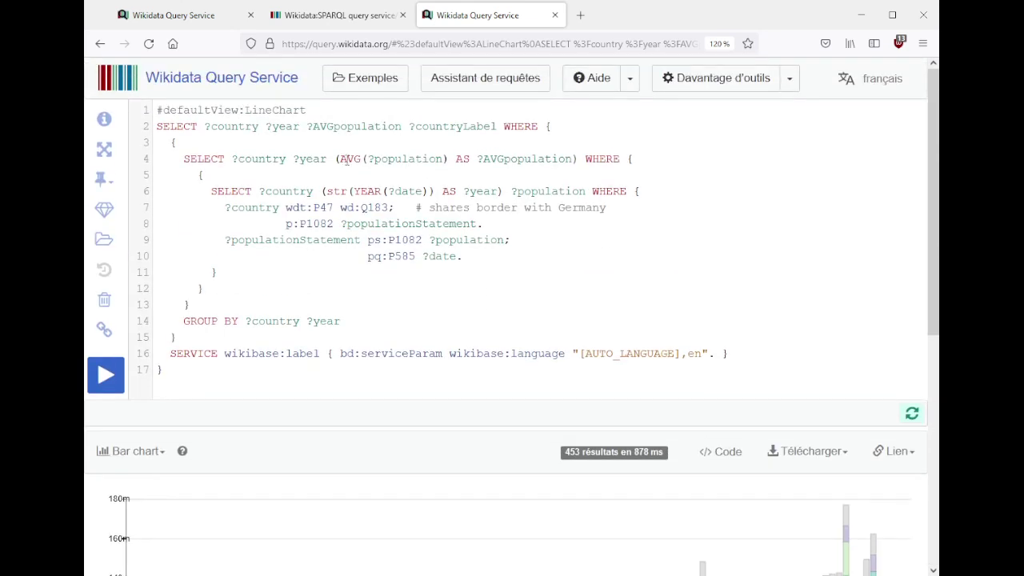
- Examine the query's inner lines, from the border condition on ?country to the P585 date qualifier and the GROUP BY clause
drag(326, 224, 354, 299)
click(354, 299)
drag(320, 224, 320, 328)
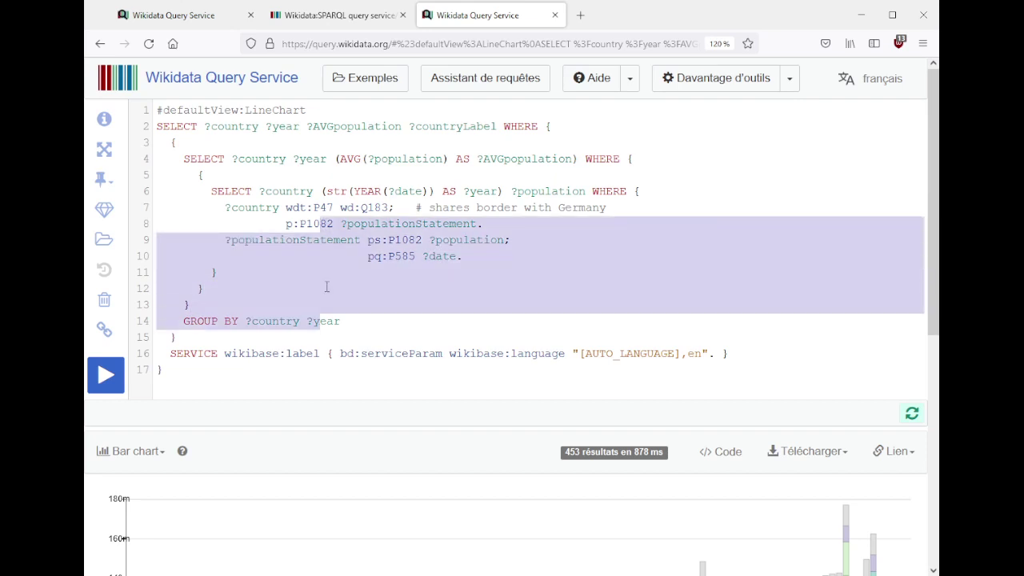
click(326, 283)
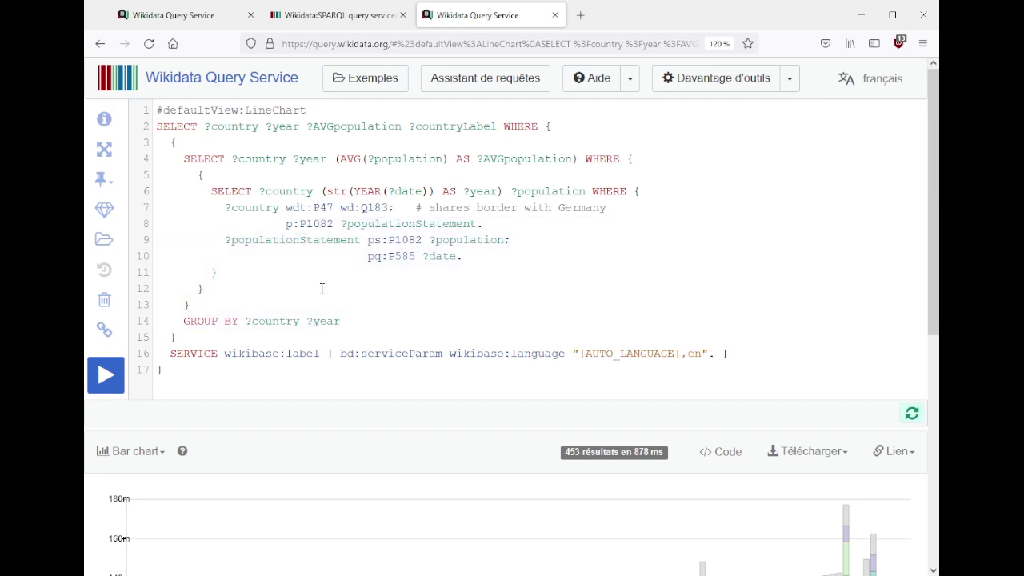
click(475, 256)
drag(266, 209, 282, 210)
scroll(428, 263, down, 3)
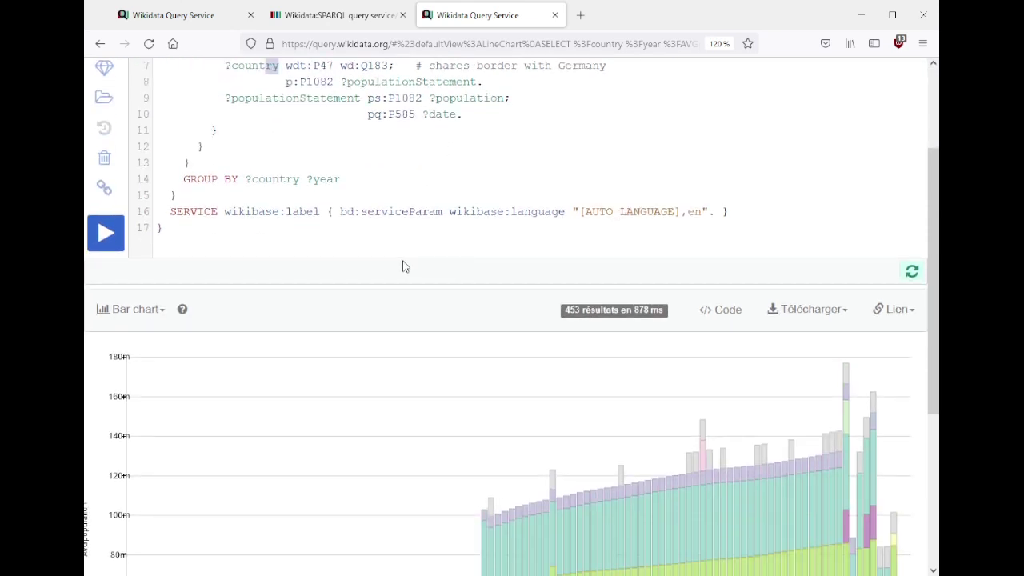
scroll(404, 266, up, 2)
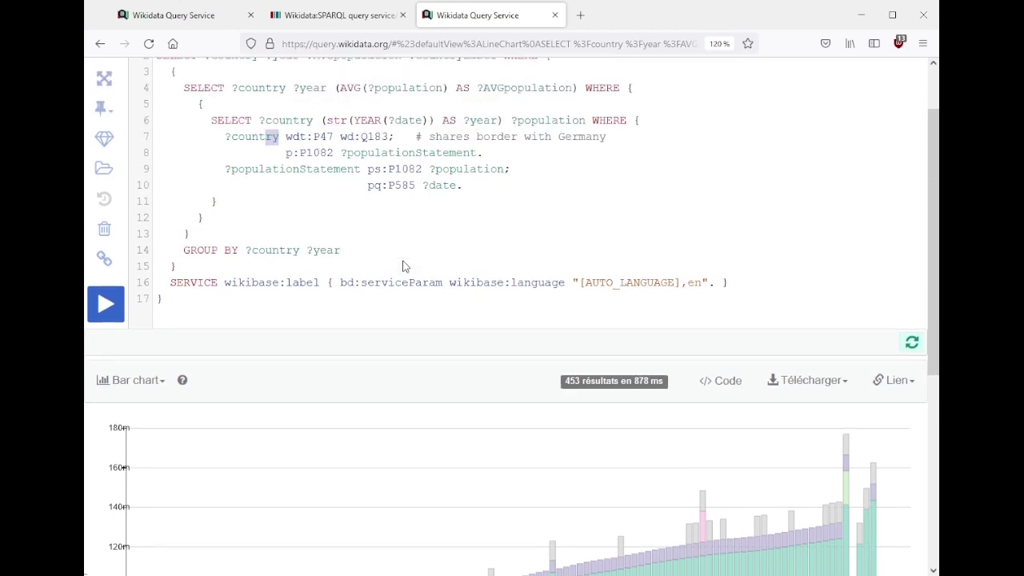
scroll(404, 267, up, 2)
mouse_move(408, 260)
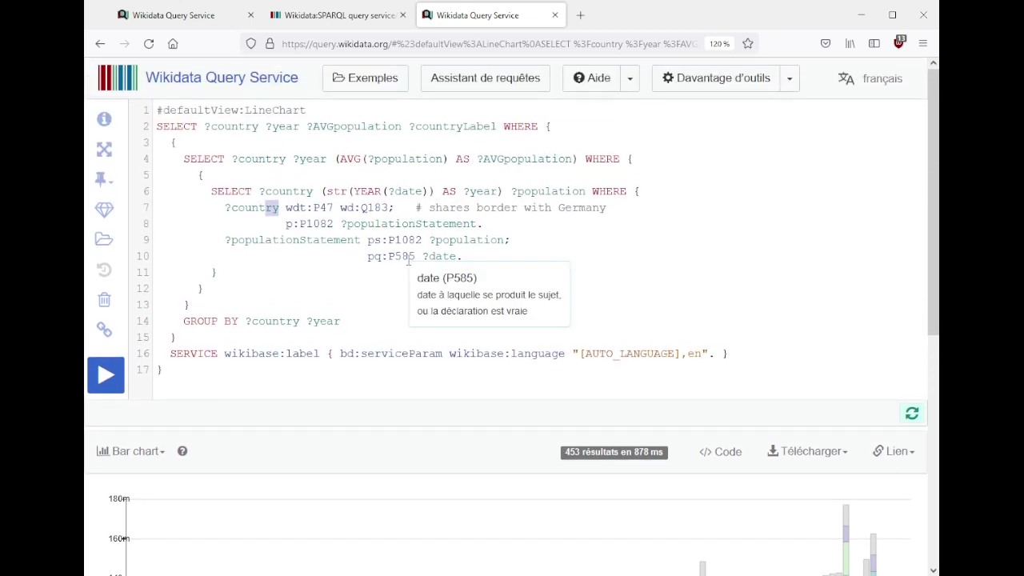
- Open the RAWGraphs 2.0 web app at app.rawgraphs.io in a new browser tab
key(ctrl+t)
text(r)
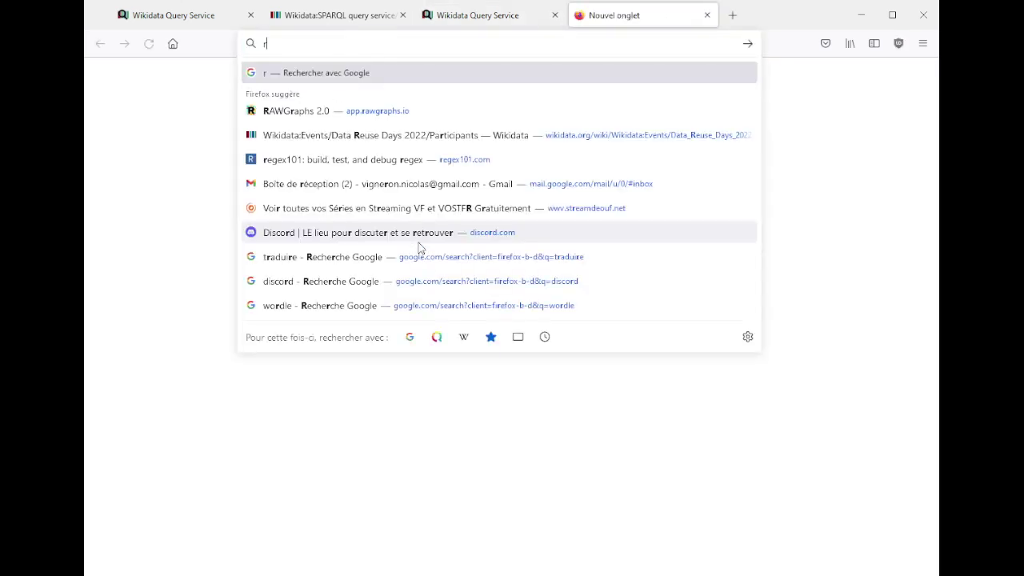
text(awgra)
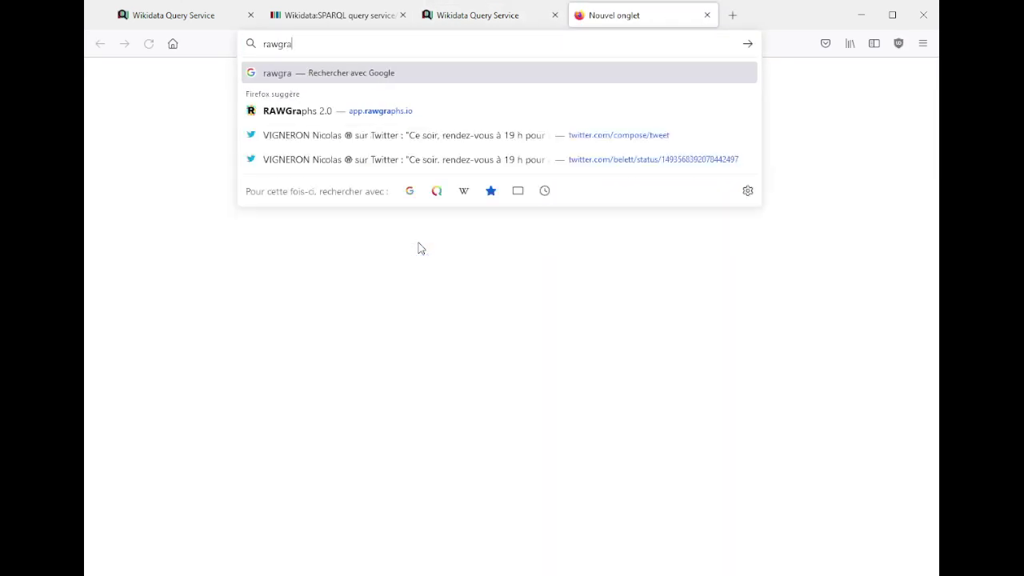
key(Down)
key(Return)
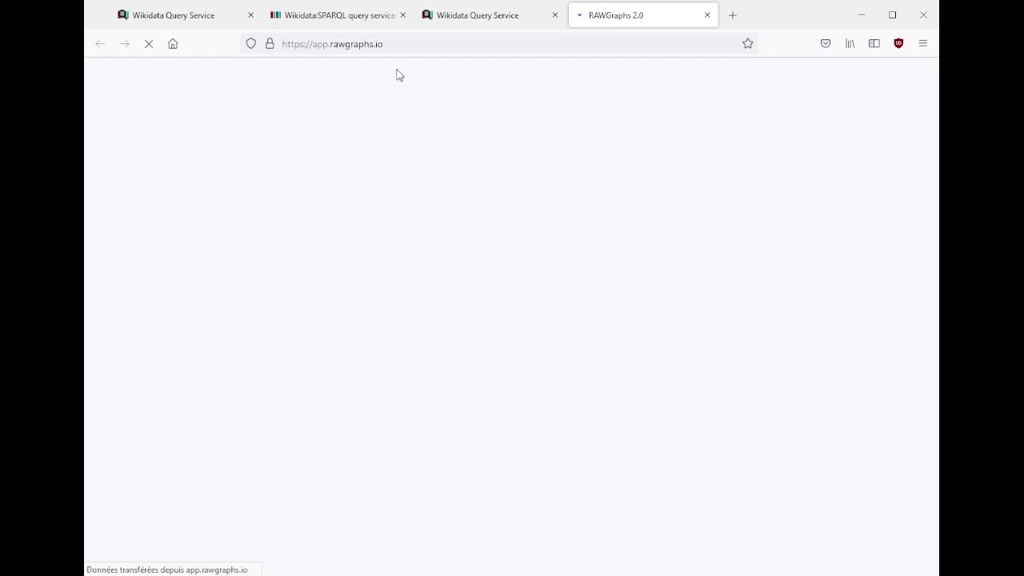
- Go from the RAWGraphs app to the project's home page at rawgraphs.io
drag(334, 46, 179, 64)
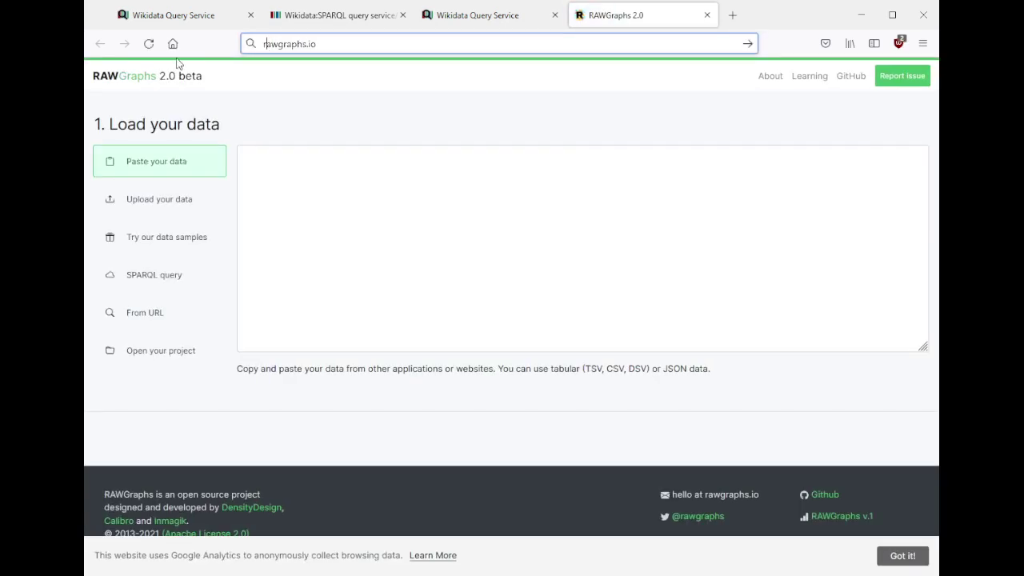
key(BackSpace)
key(Return)
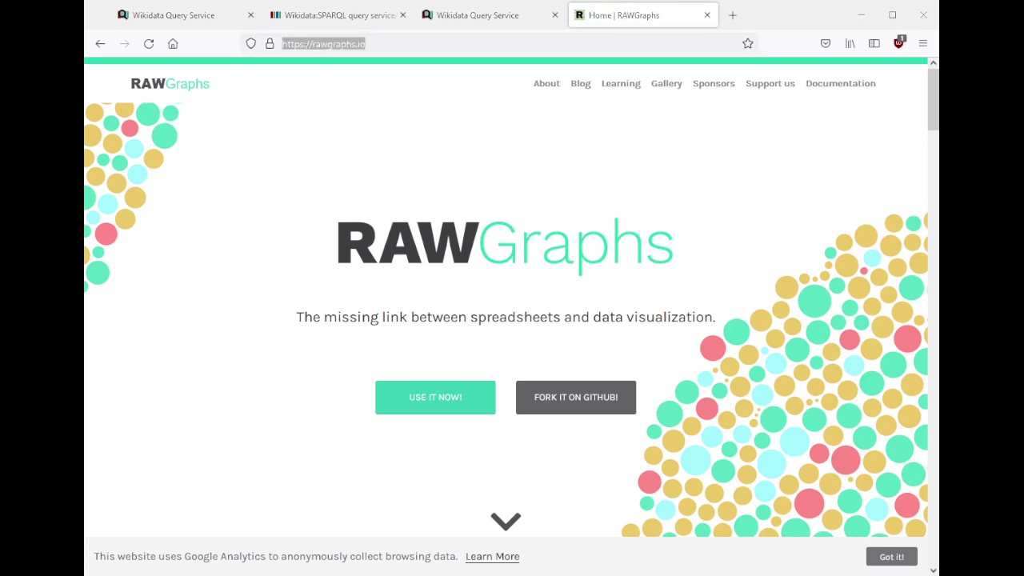
key(alt+Tab)
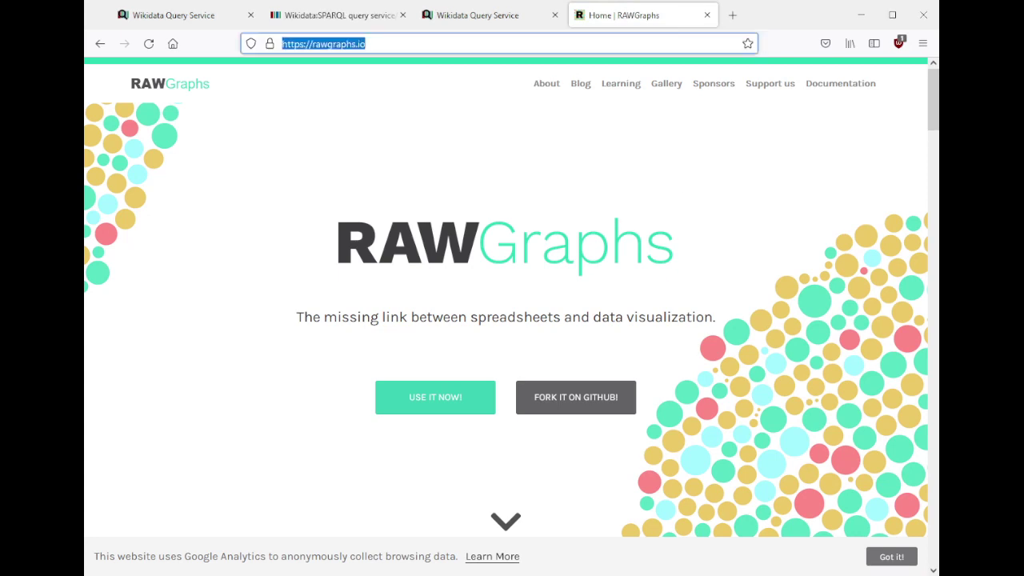
- Launch the RAWGraphs 2.0 app from the project's home page and close the home page
click(457, 404)
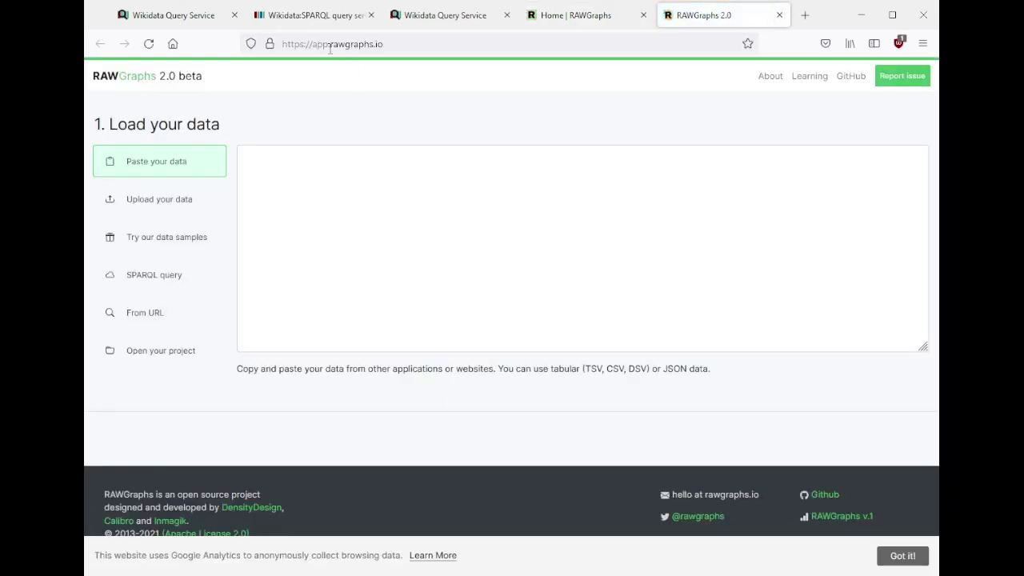
middle_click(549, 22)
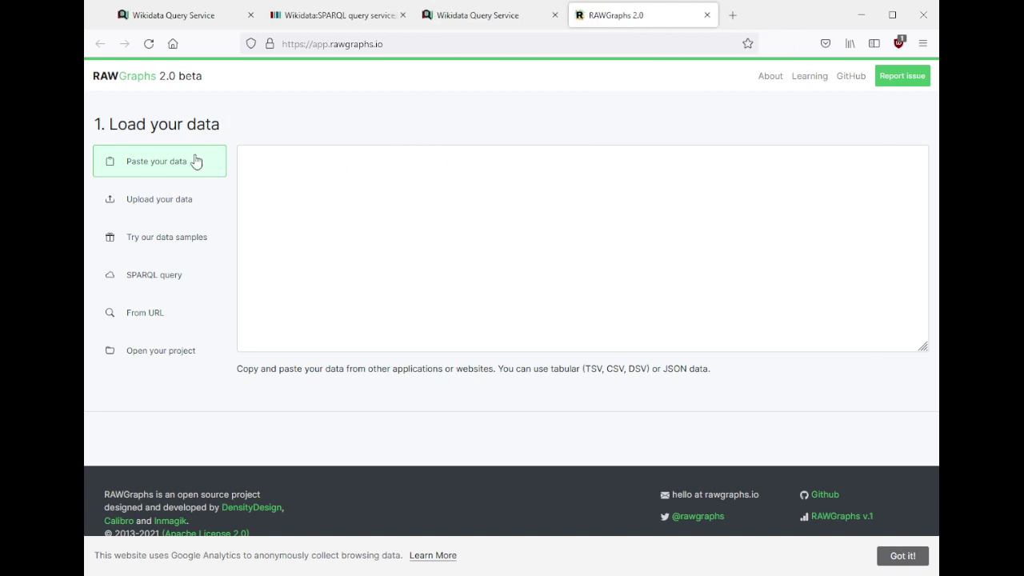
- Examine the data loading options for pasting data, uploading a file and using the data samples, enlarging the page to 110%
click(266, 167)
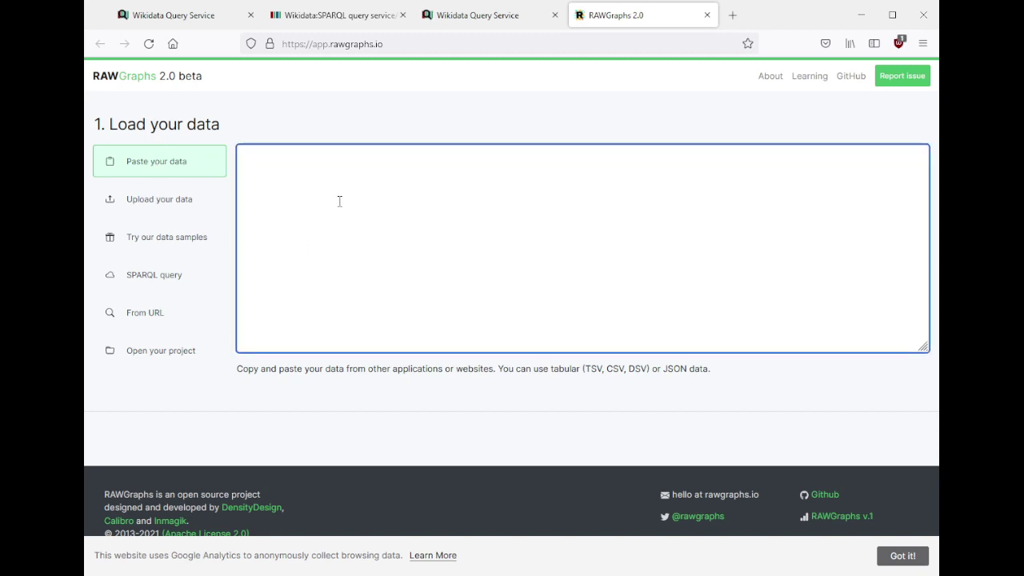
click(145, 211)
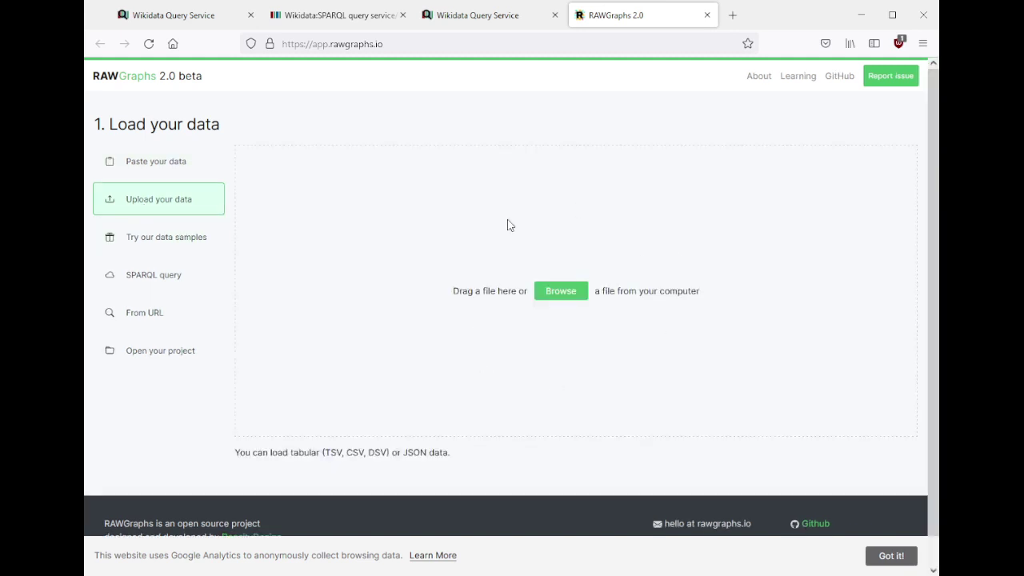
click(180, 246)
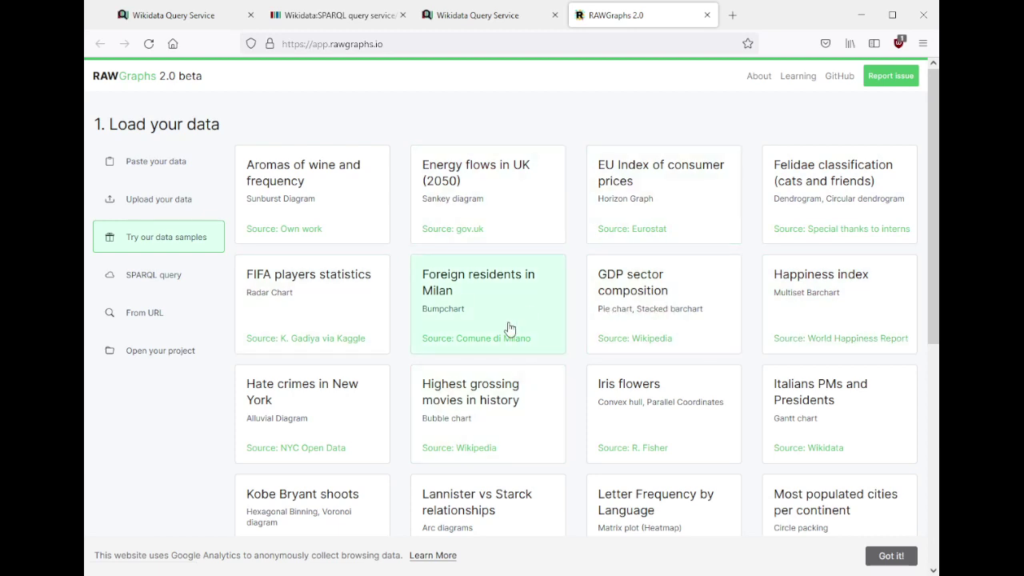
key(ctrl+plus)
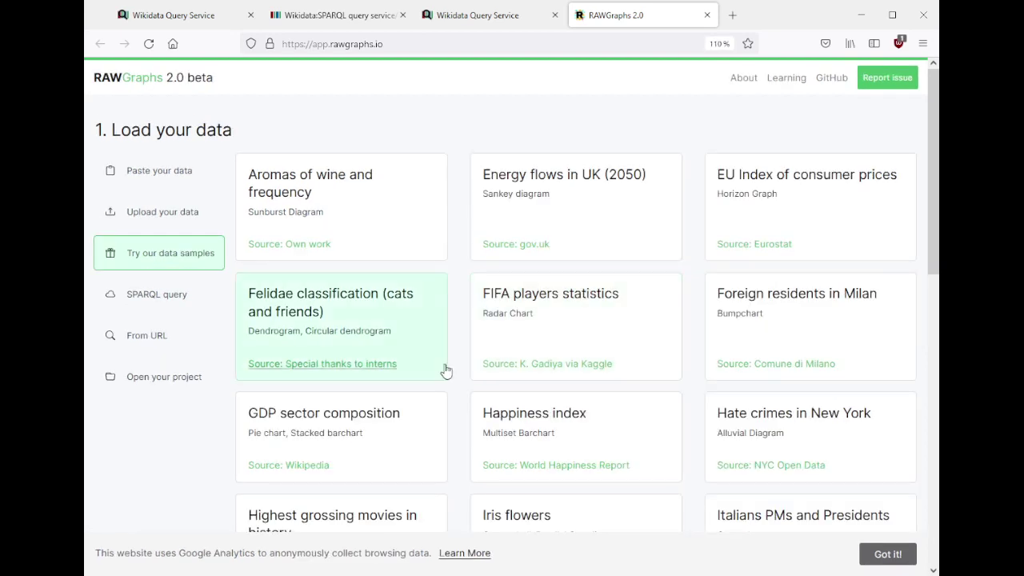
click(152, 309)
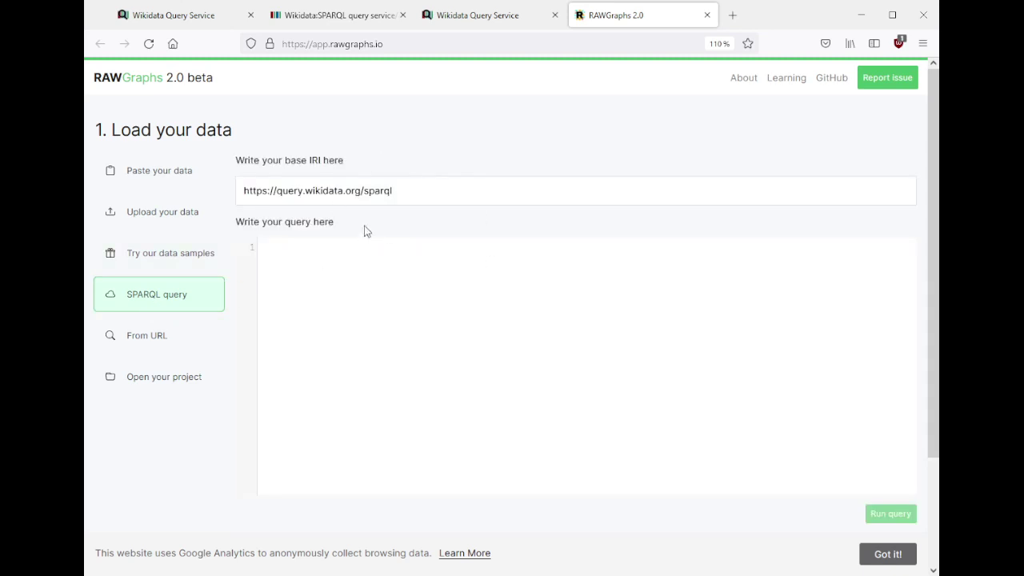
drag(417, 191, 262, 212)
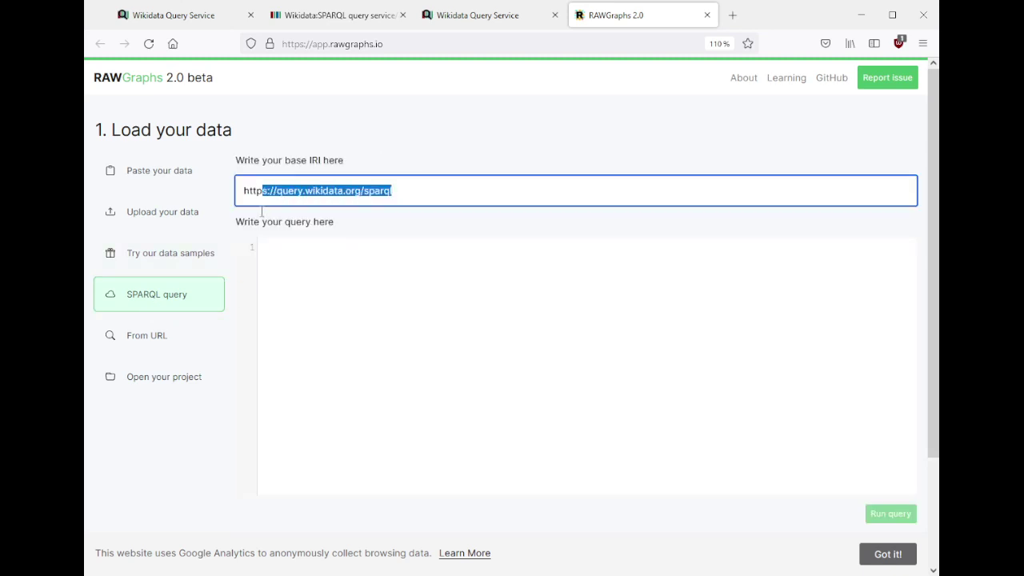
click(405, 190)
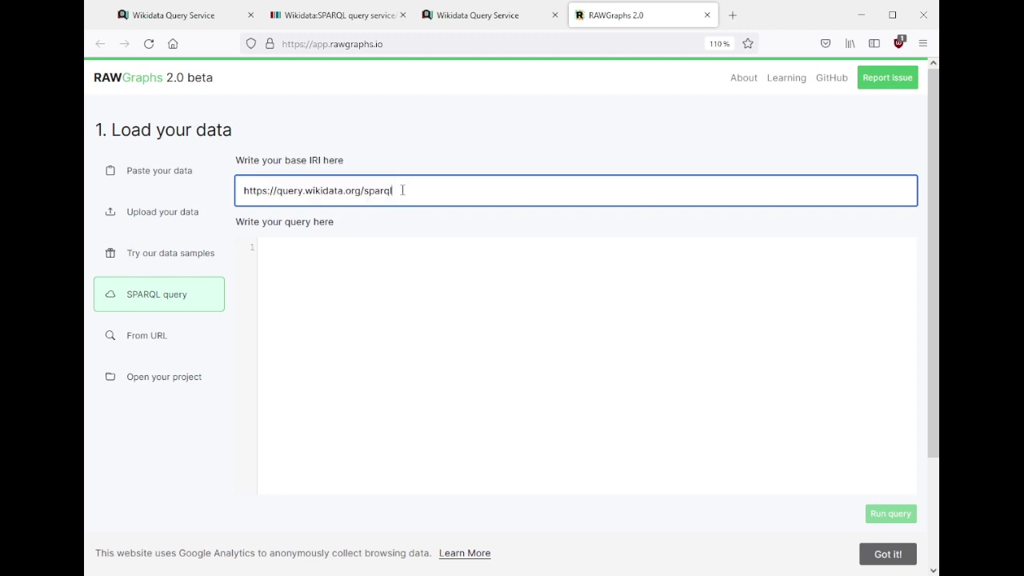
drag(404, 190, 239, 202)
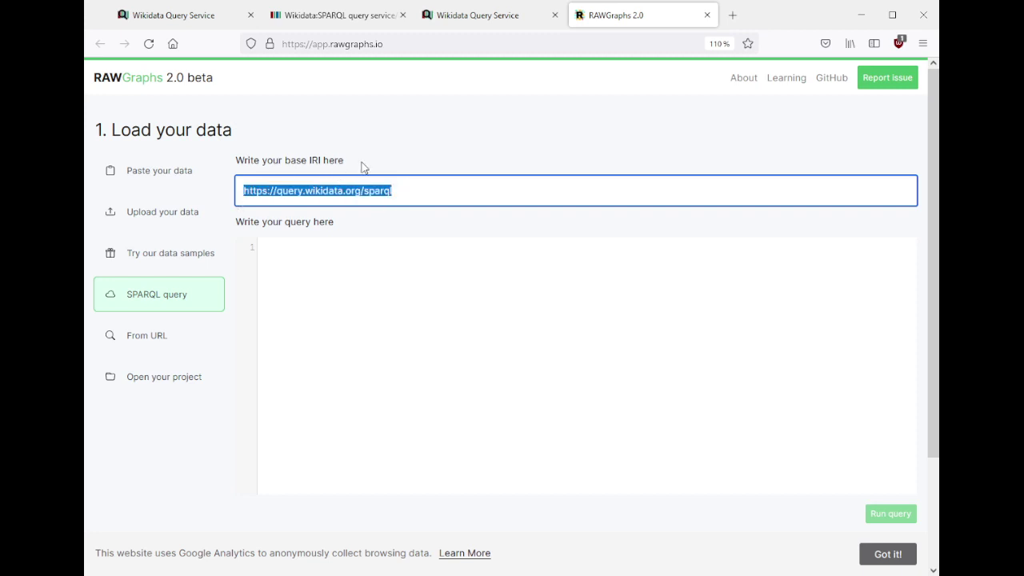
- Copy the population query without its #defaultView:LineChart line from Wikidata Query Service into the RAWGraphs query editor and run it
click(489, 20)
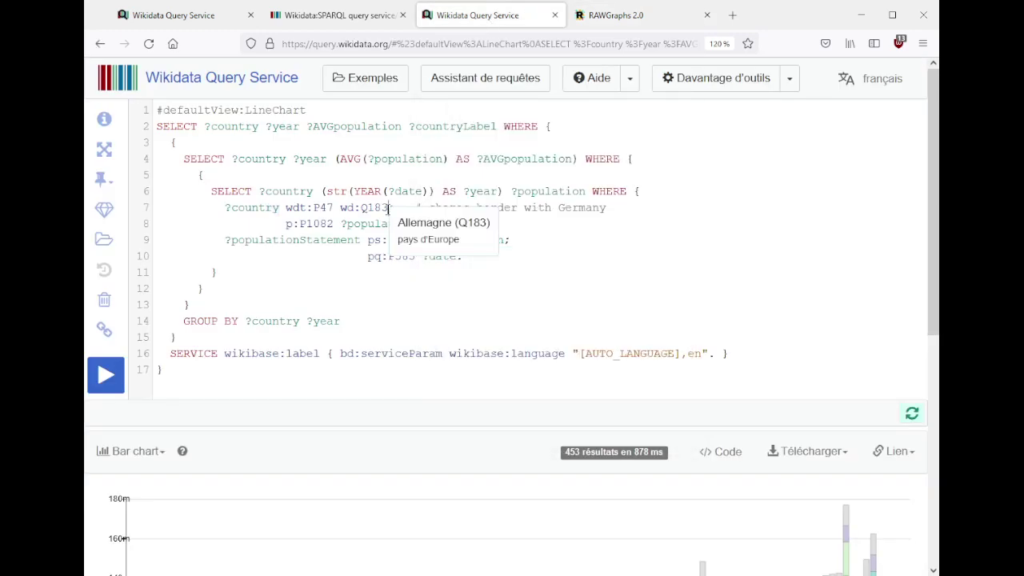
key(ctrl+shift+End)
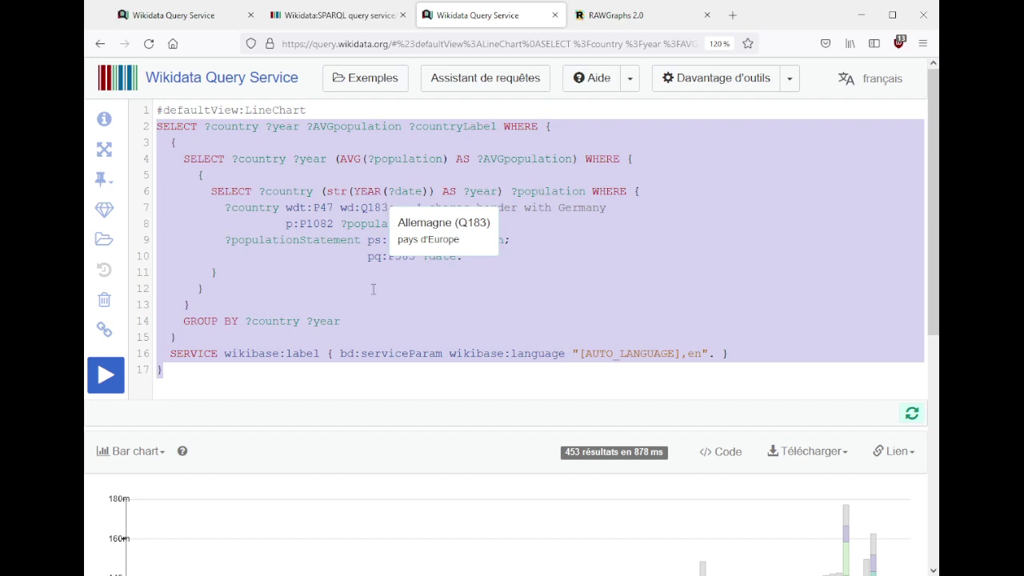
key(ctrl+Tab)
click(400, 298)
text(SELECT ?country ?year ?AVGpopulation ?countryLabel WHERE {   {     SELECT ?country ?year (AVG(?population) AS ?AVGpopulation) WHERE {       {         SELECT ?country (str(YEAR(?date)) AS ?year) ?population WHERE {           ?country wdt:P47 wd:Q183;   # shares border with Germany                    p:P1082 ?populationStatement.           ?populationStatement ps:P1082 ?population;                                pq:P585 ?date.         }       }     }     GROUP BY ?country ?year   }   SERVICE wikibase:label { bd:serviceParam wikibase:language "[AUTO_LANGUAGE],en". } })
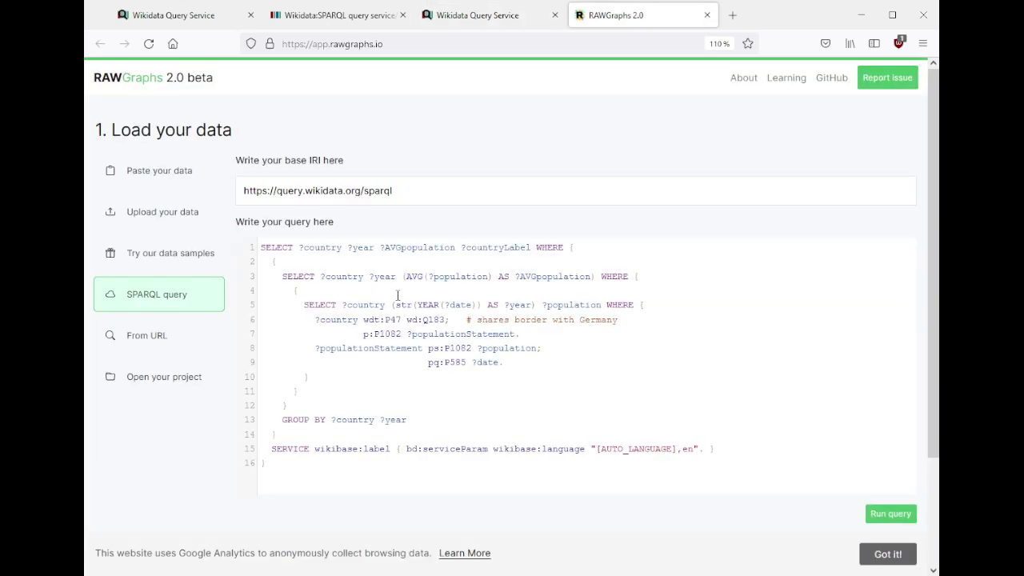
scroll(865, 388, down, 3)
click(901, 381)
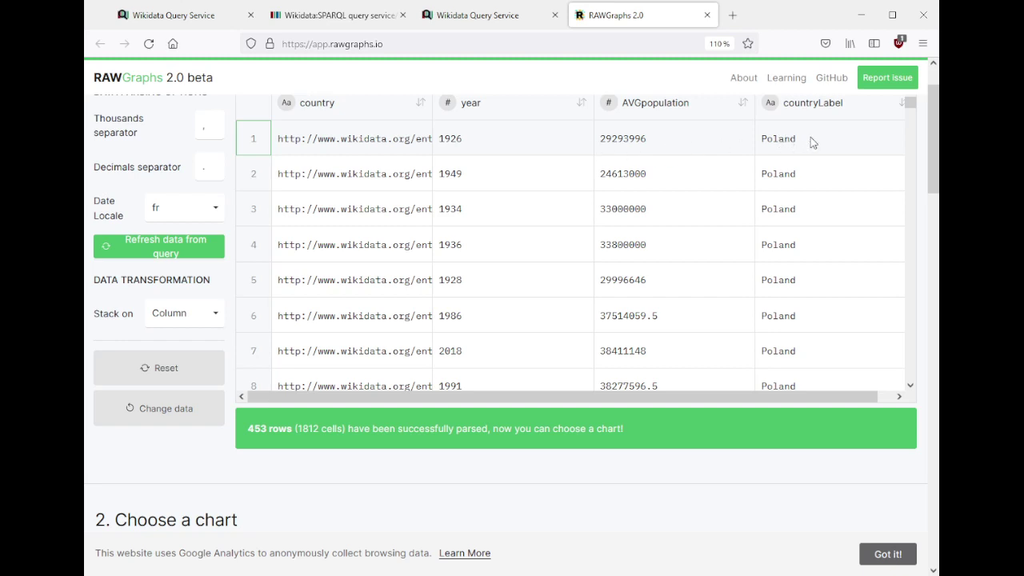
- Examine the loaded data table and the data types available for the countryLabel column
scroll(717, 224, up, 2)
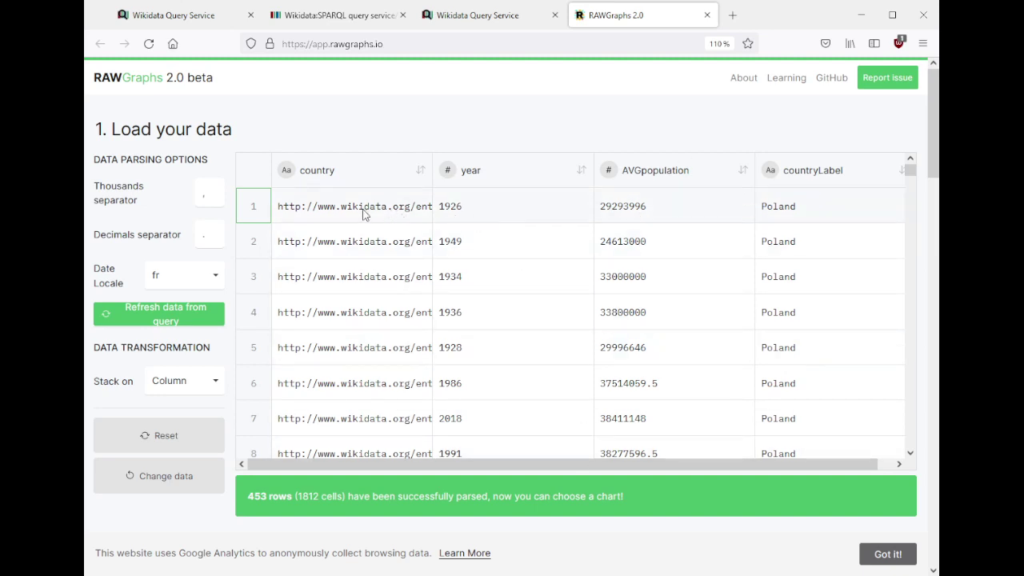
click(768, 173)
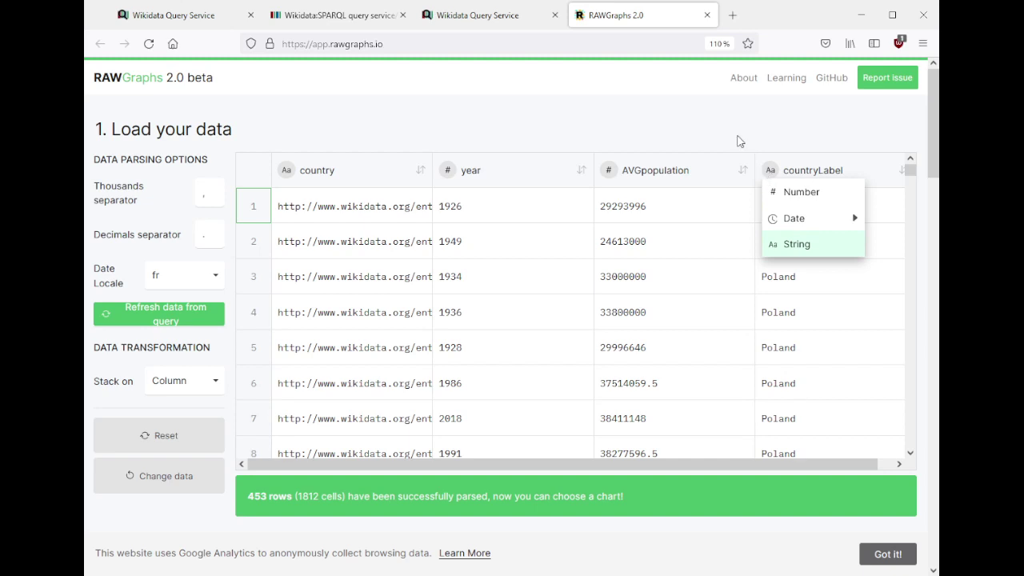
click(741, 141)
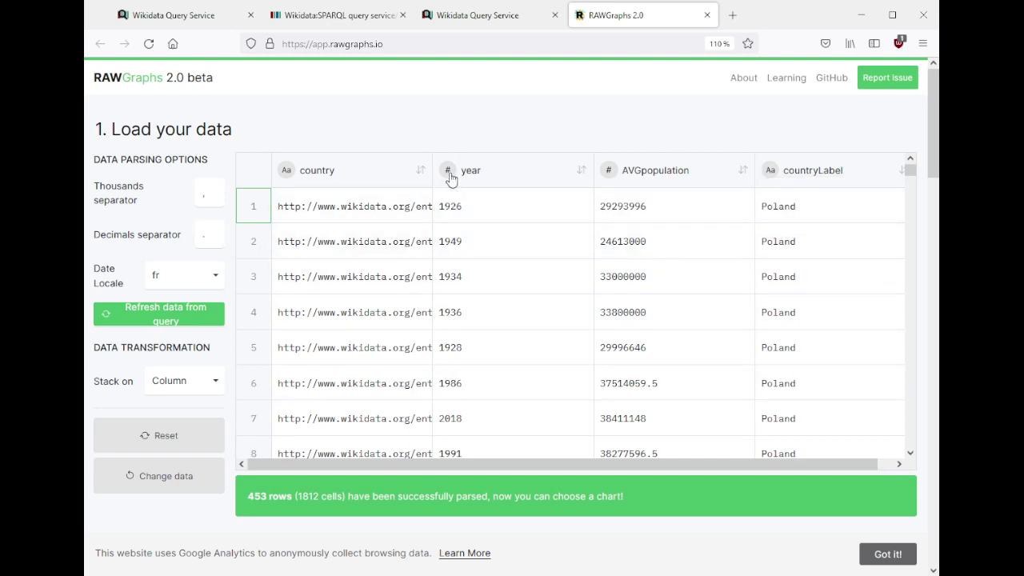
- Set the year column's data type to Date with the YYYY format
click(448, 171)
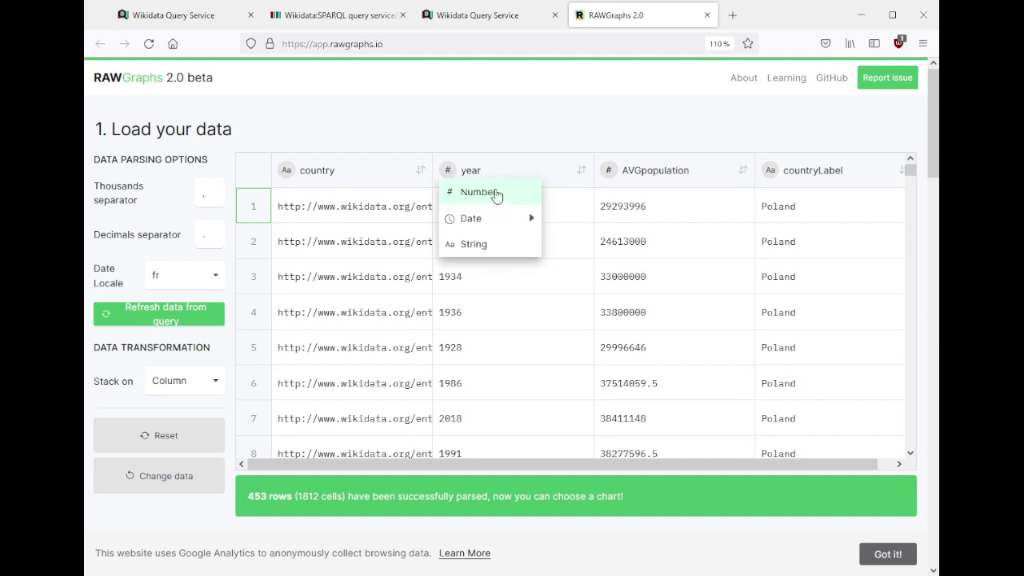
mouse_move(491, 228)
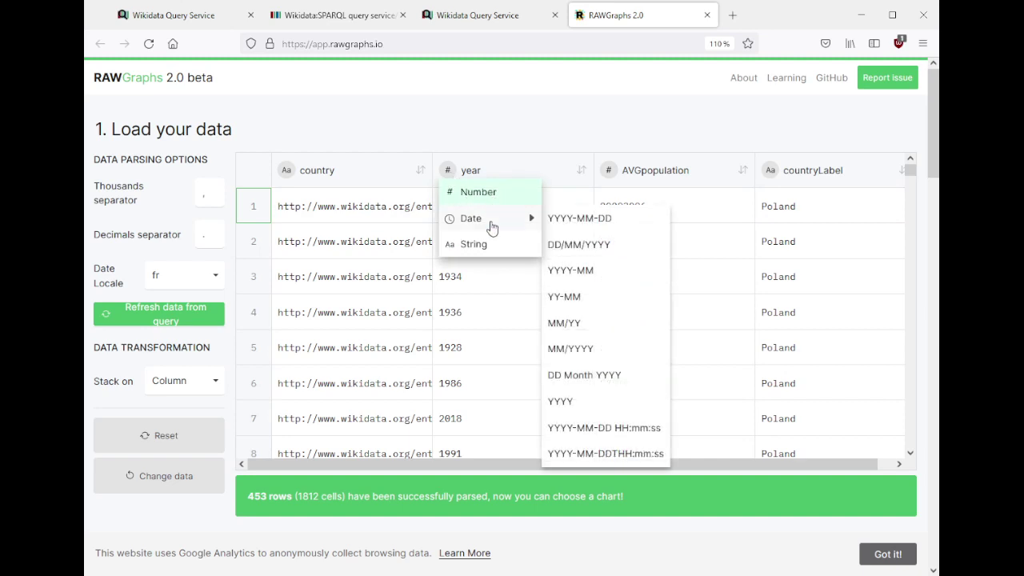
click(568, 404)
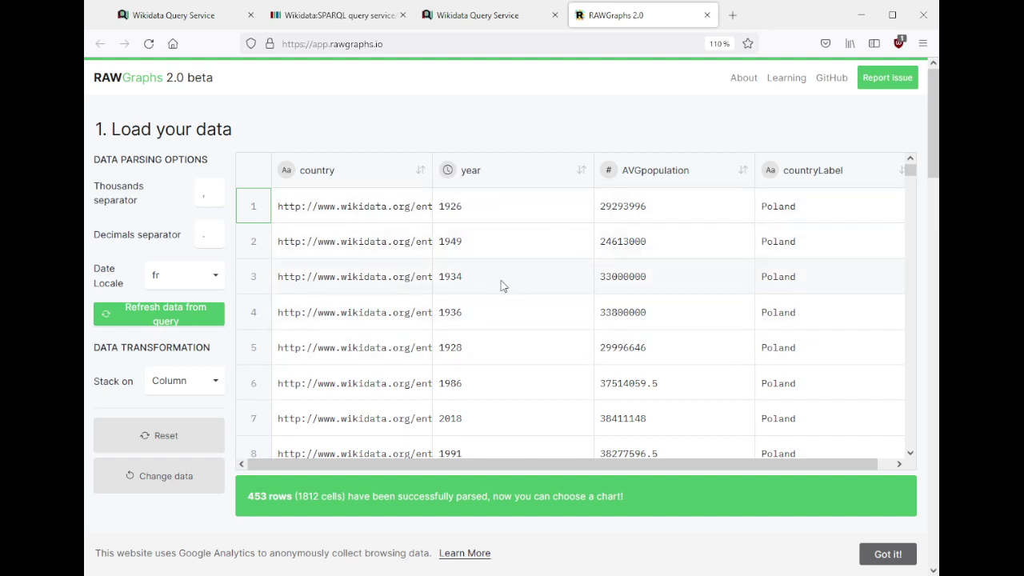
click(448, 170)
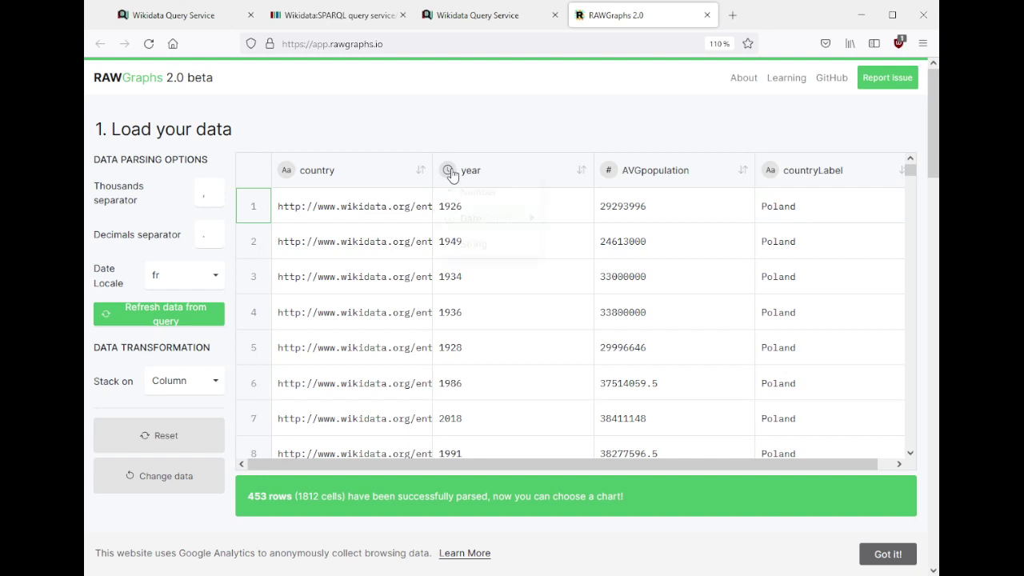
click(520, 108)
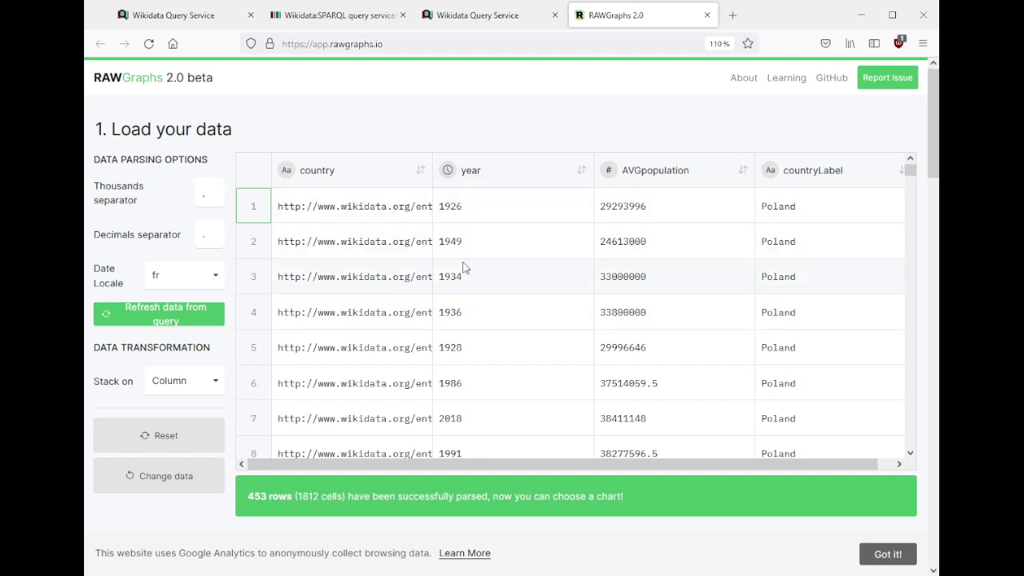
- Examine the available chart types against the loaded data, including the description of the Arc Diagram
scroll(466, 271, down, 3)
scroll(555, 498, down, 4)
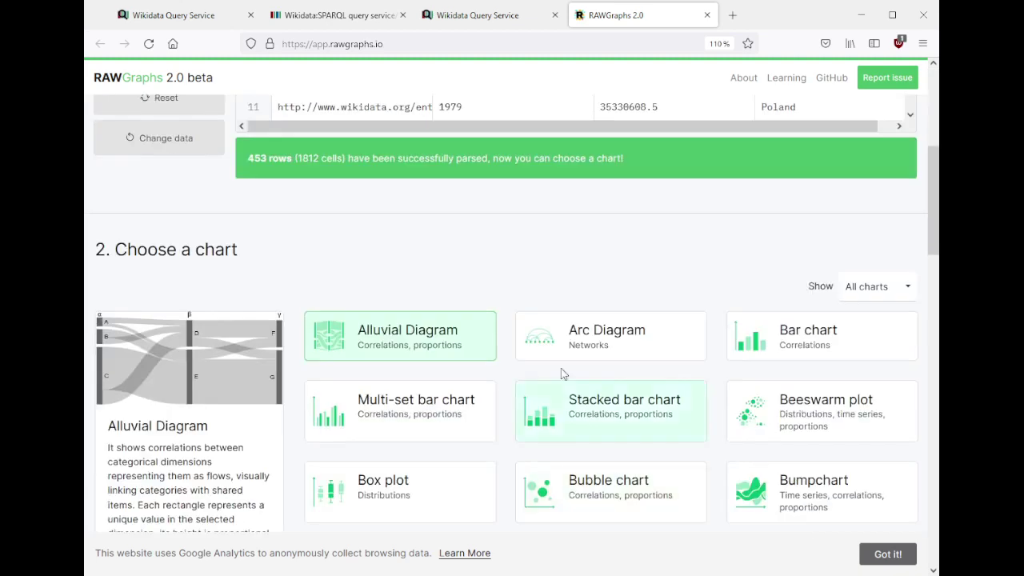
scroll(517, 222, down, 2)
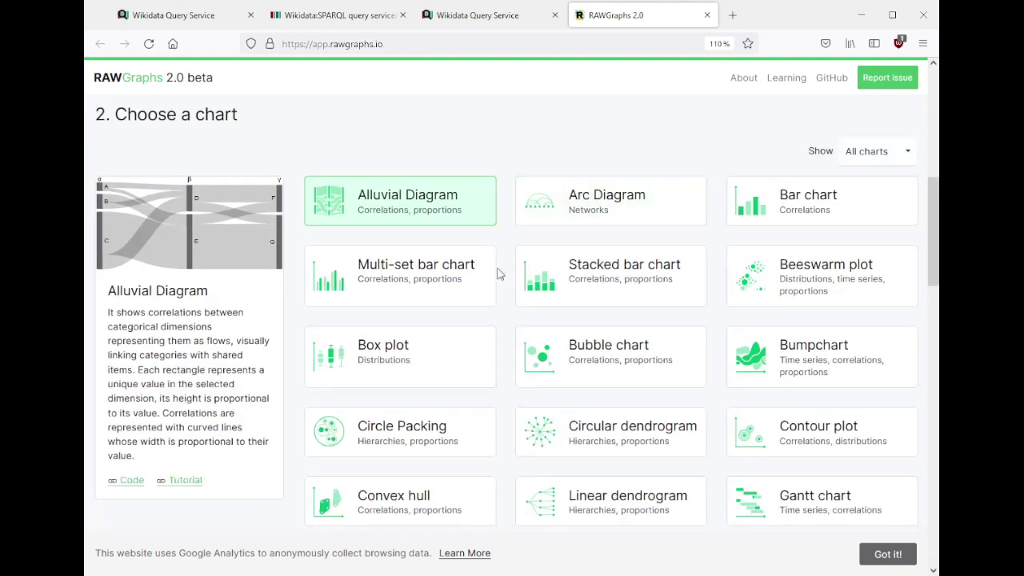
scroll(640, 305, up, 4)
scroll(629, 296, up, 3)
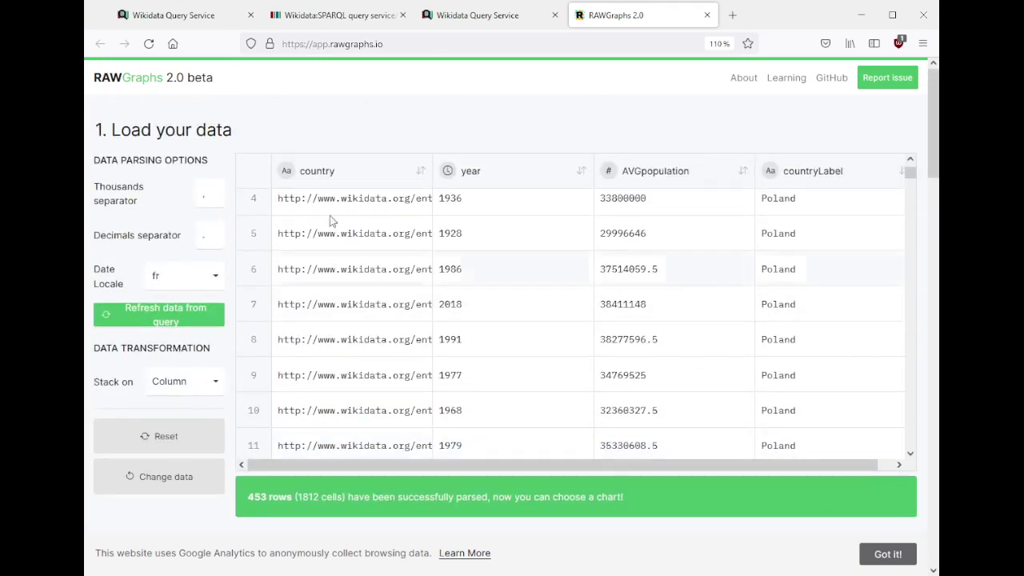
scroll(344, 192, down, 5)
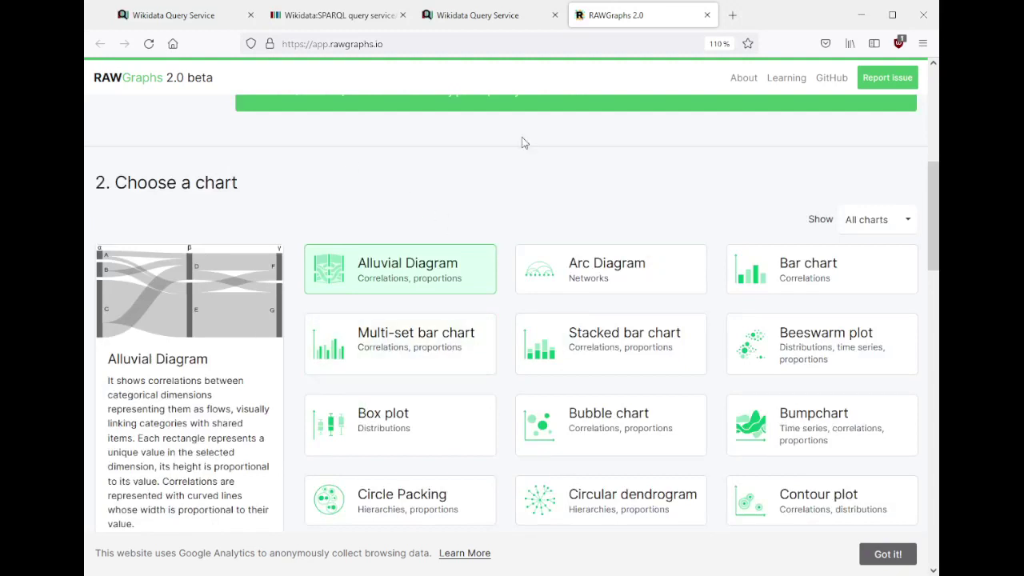
scroll(417, 162, down, 1)
scroll(417, 162, down, 1)
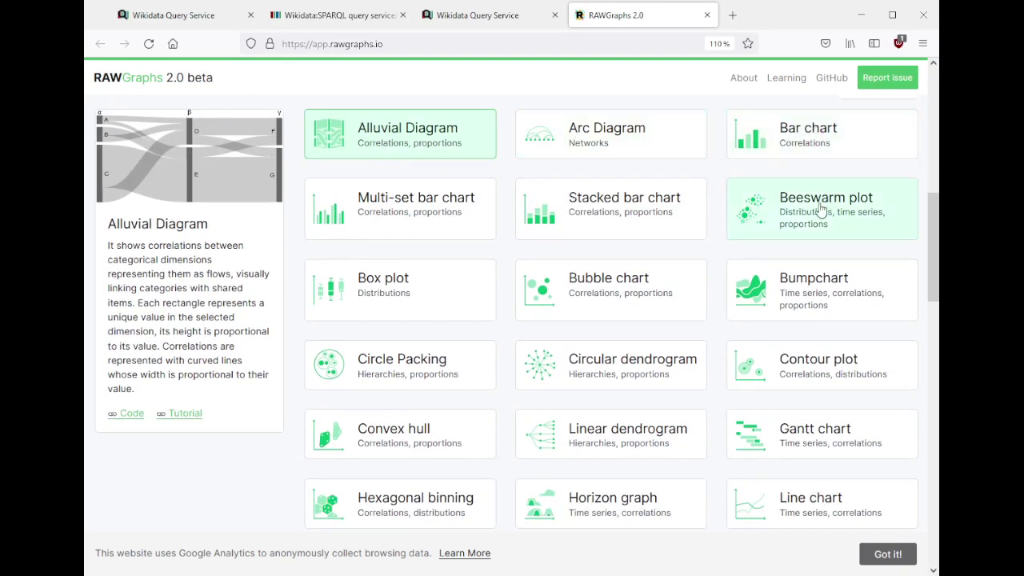
click(661, 130)
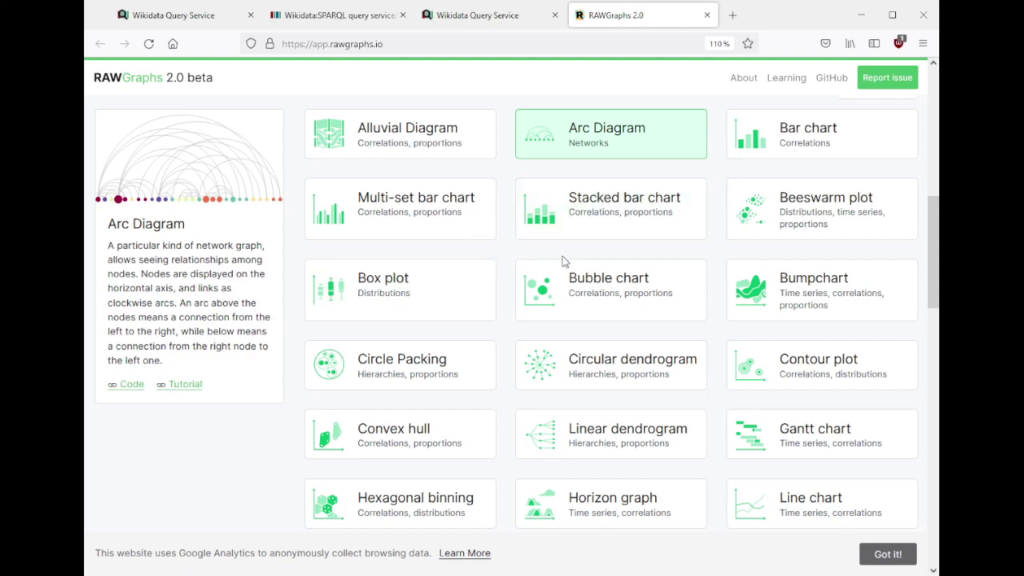
- Review the query and its chart in Wikidata Query Service, and return to the chart choices in RAWGraphs
scroll(570, 253, up, 5)
click(507, 14)
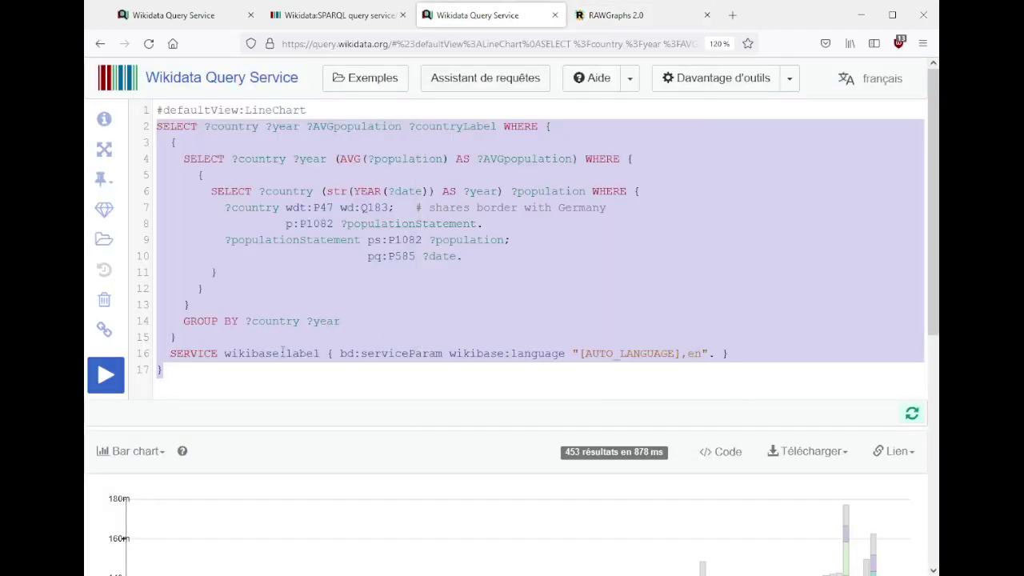
scroll(335, 391, down, 3)
click(621, 18)
scroll(503, 265, down, 10)
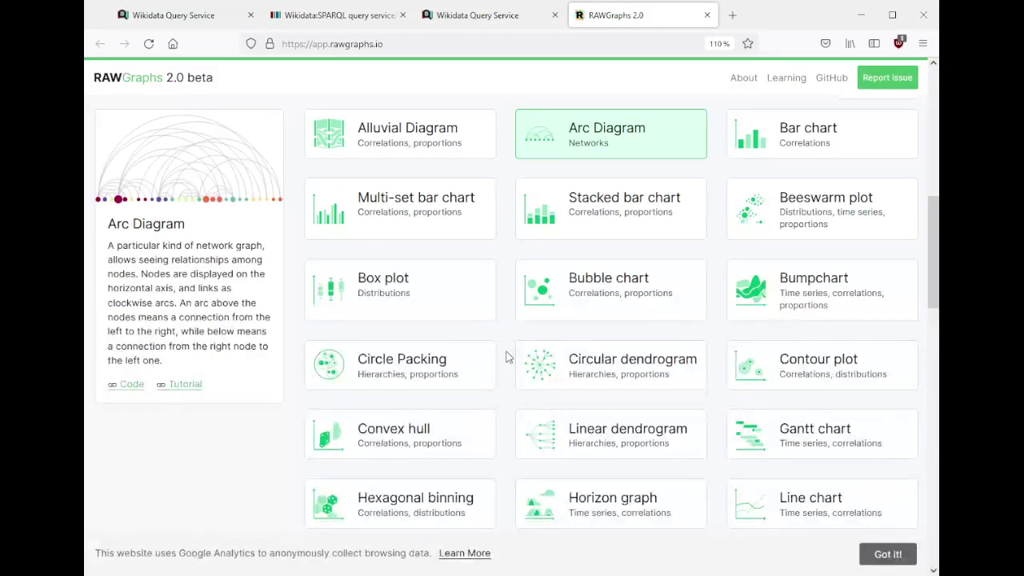
- Select the Line chart as the chart type and check its preview and description
scroll(506, 357, down, 3)
click(789, 372)
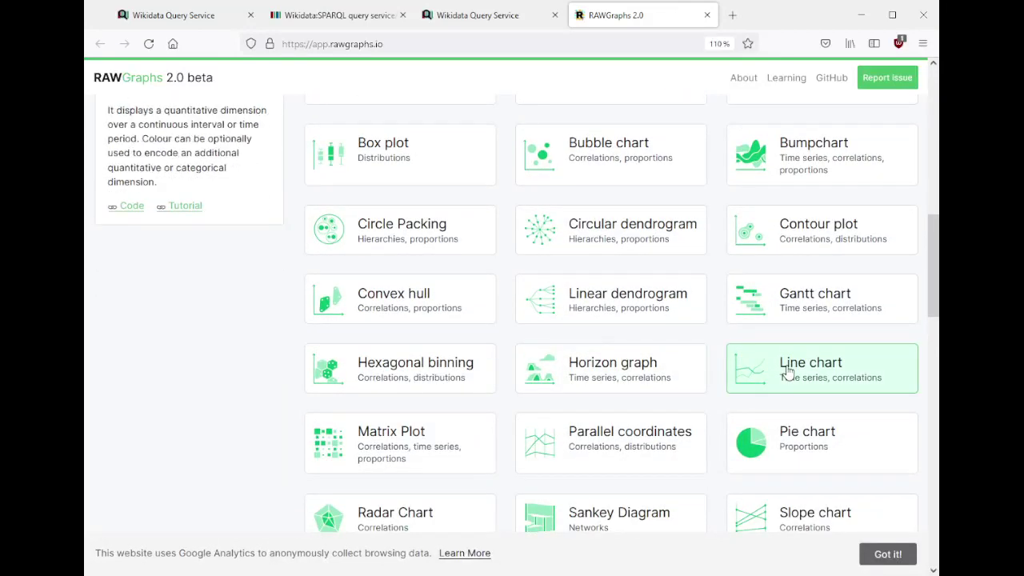
scroll(236, 357, up, 5)
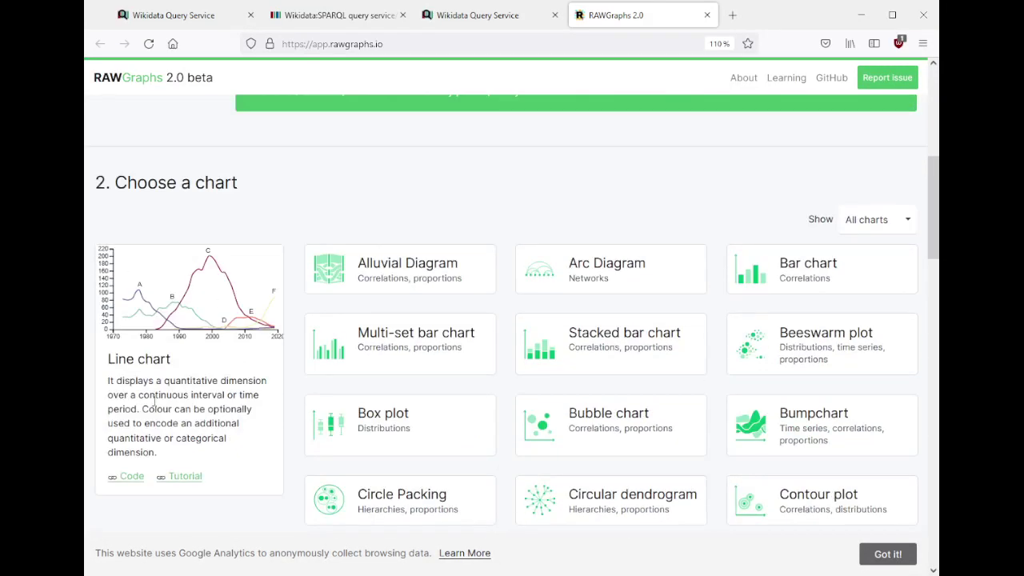
- Examine the line chart's mapping section, comparing the data dimensions with the chart variables and the required X Axis and Y Axis
scroll(259, 339, down, 12)
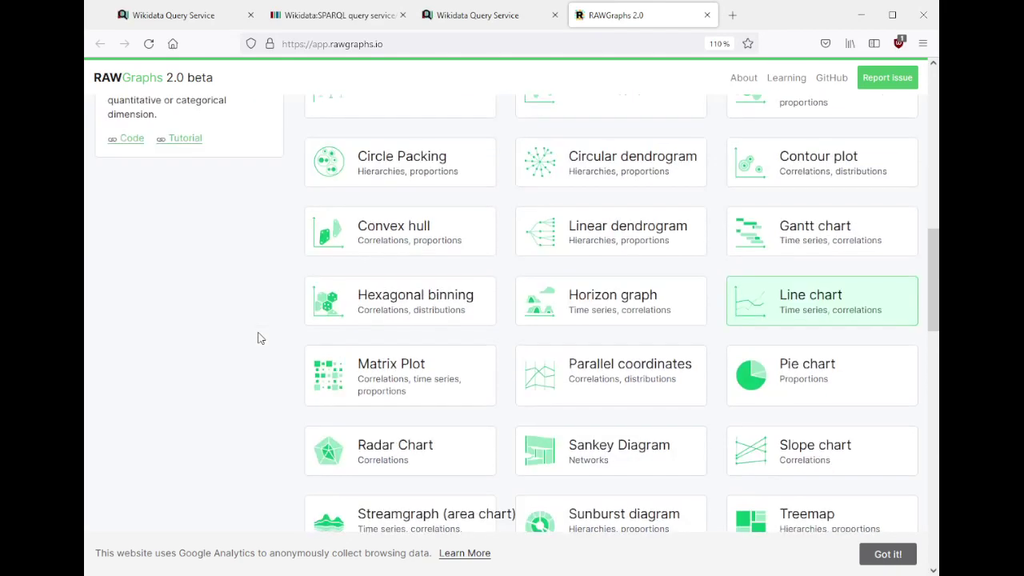
scroll(258, 339, down, 3)
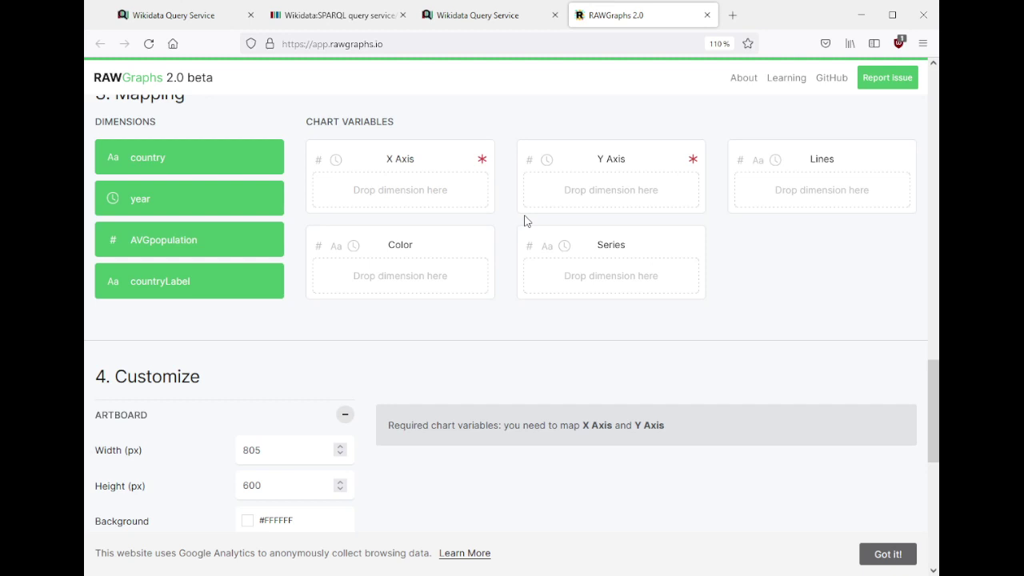
drag(405, 425, 500, 371)
click(456, 336)
scroll(438, 347, up, 2)
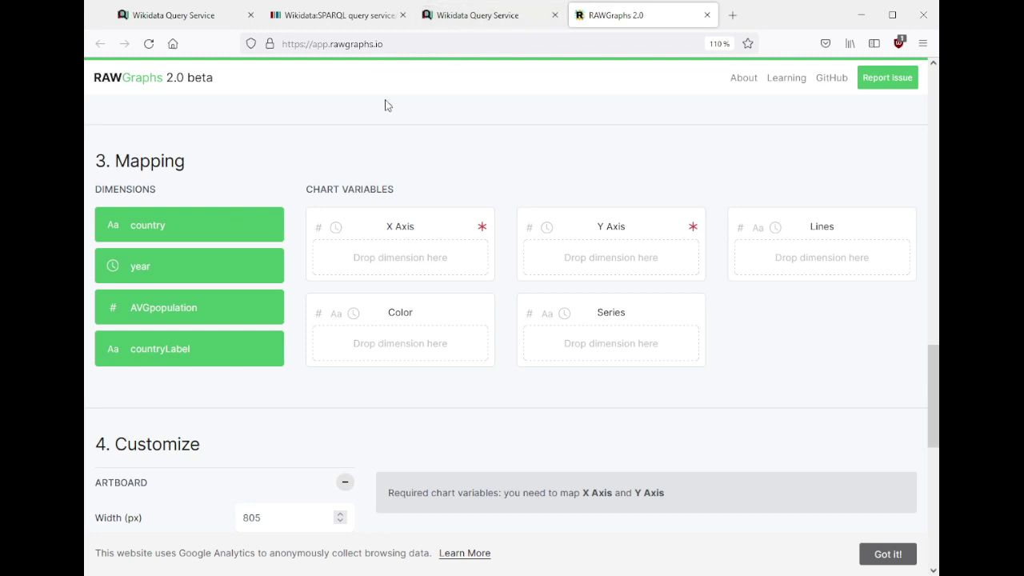
- Map year to the X Axis and AVGpopulation to the Y Axis, and check the resulting line chart
drag(170, 269, 360, 266)
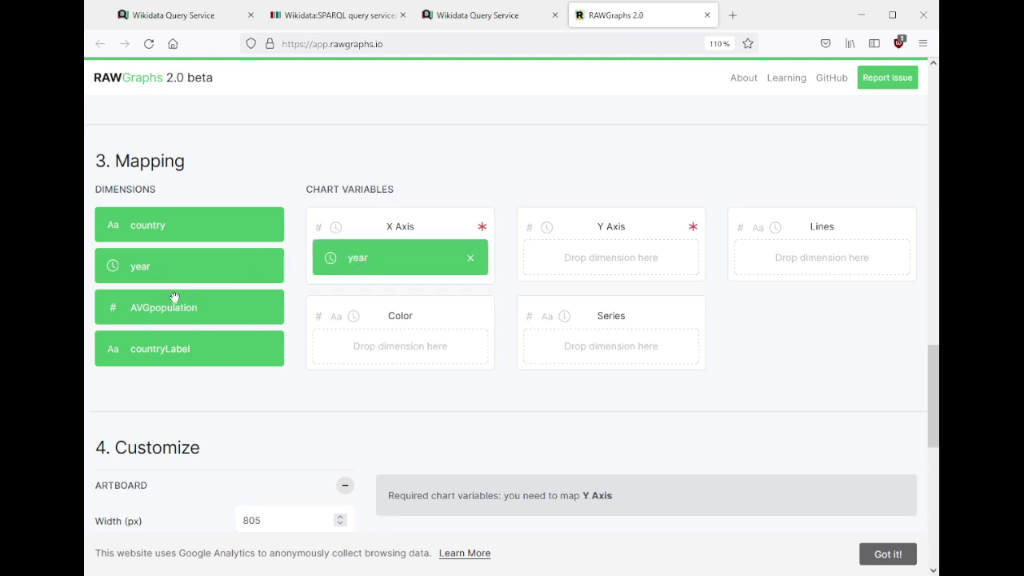
drag(156, 307, 570, 258)
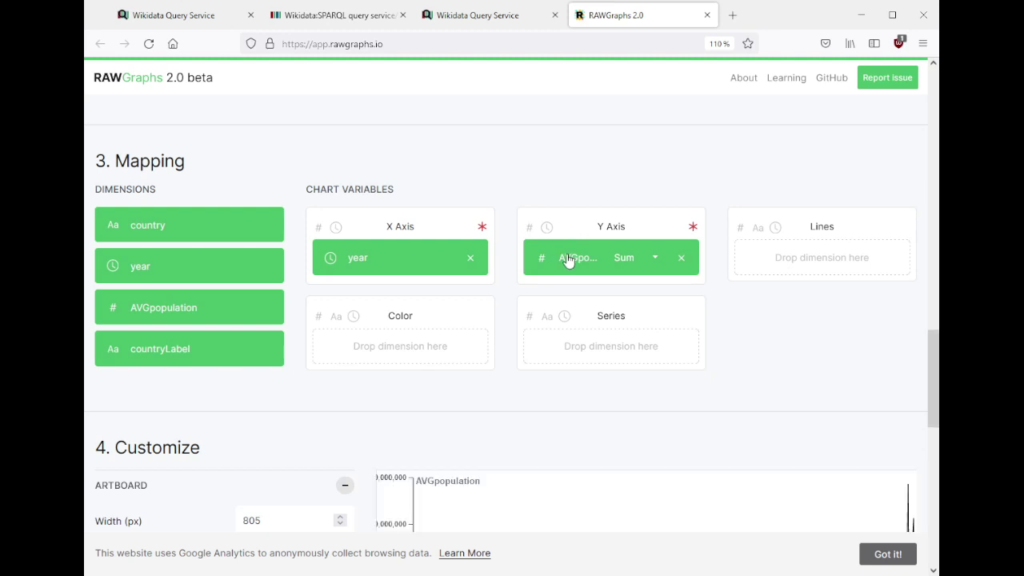
scroll(632, 373, down, 7)
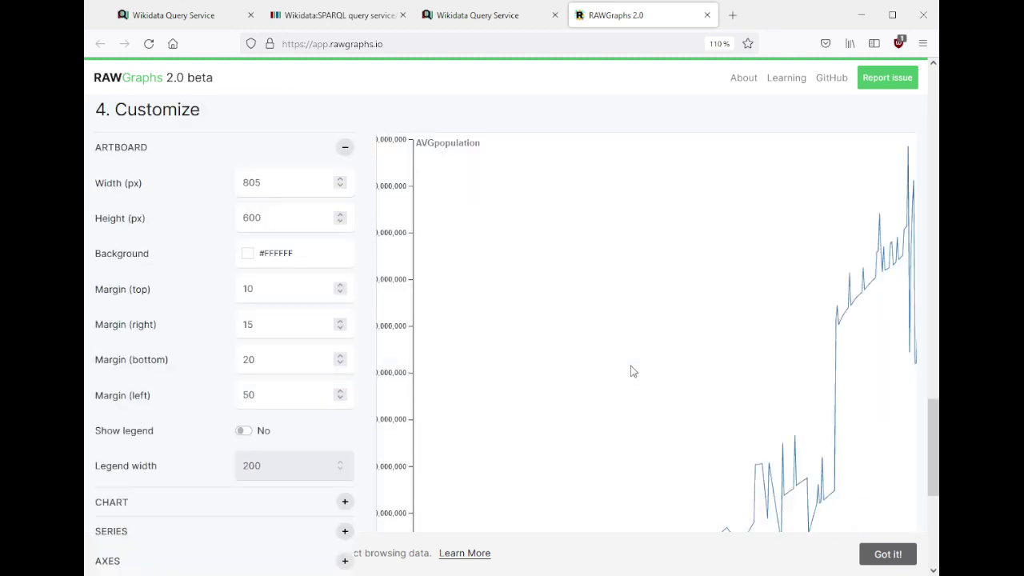
scroll(705, 288, up, 3)
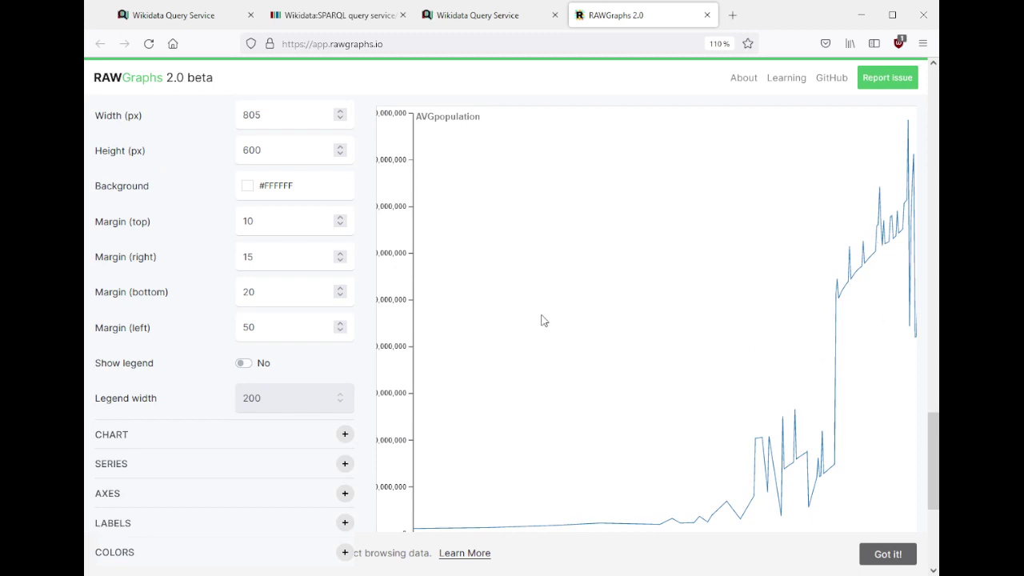
scroll(543, 320, up, 10)
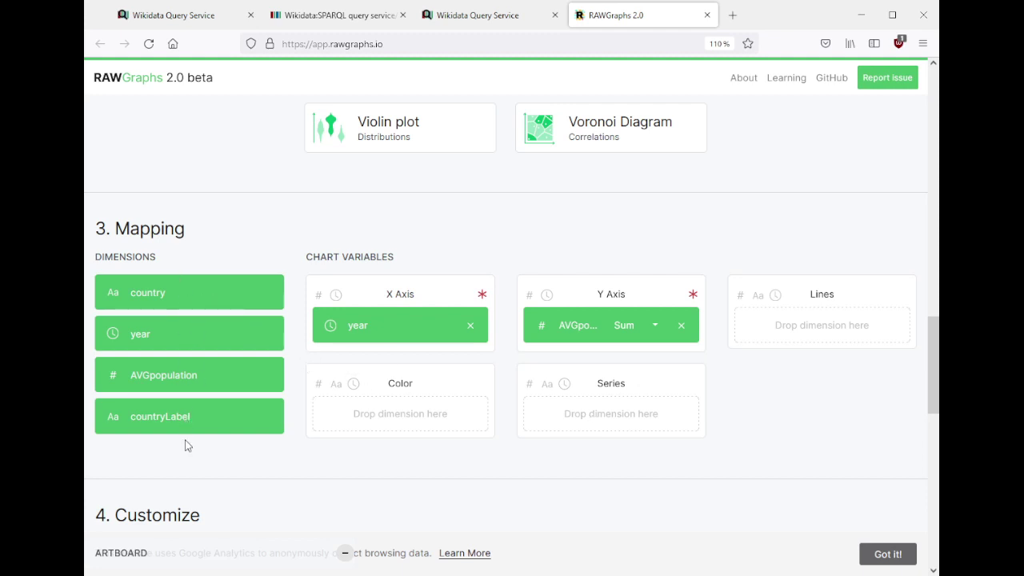
- Map countryLabel to the Lines variable so that each country gets its own line, and check the chart
drag(186, 422, 796, 332)
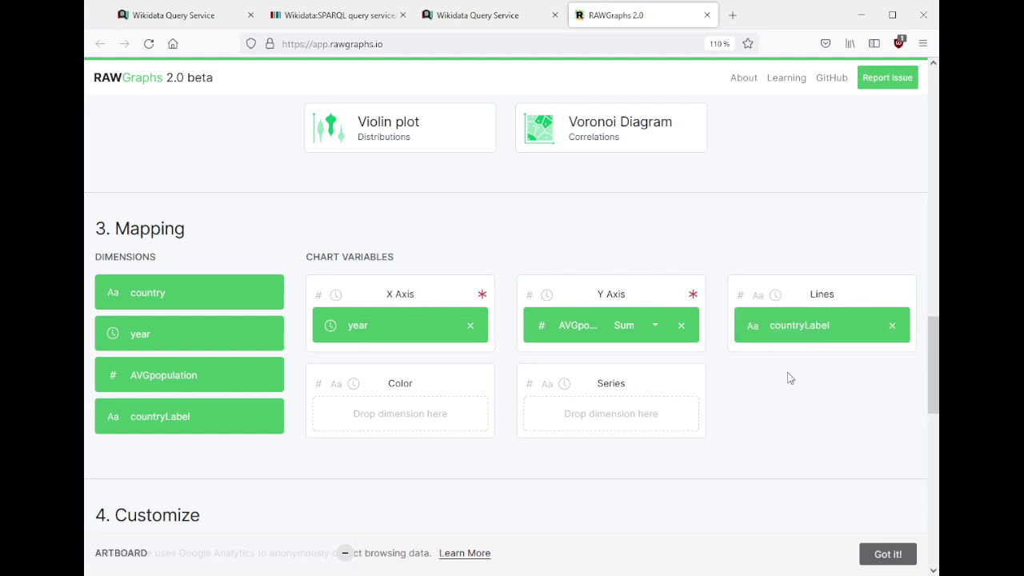
scroll(788, 392, down, 1)
scroll(788, 392, down, 7)
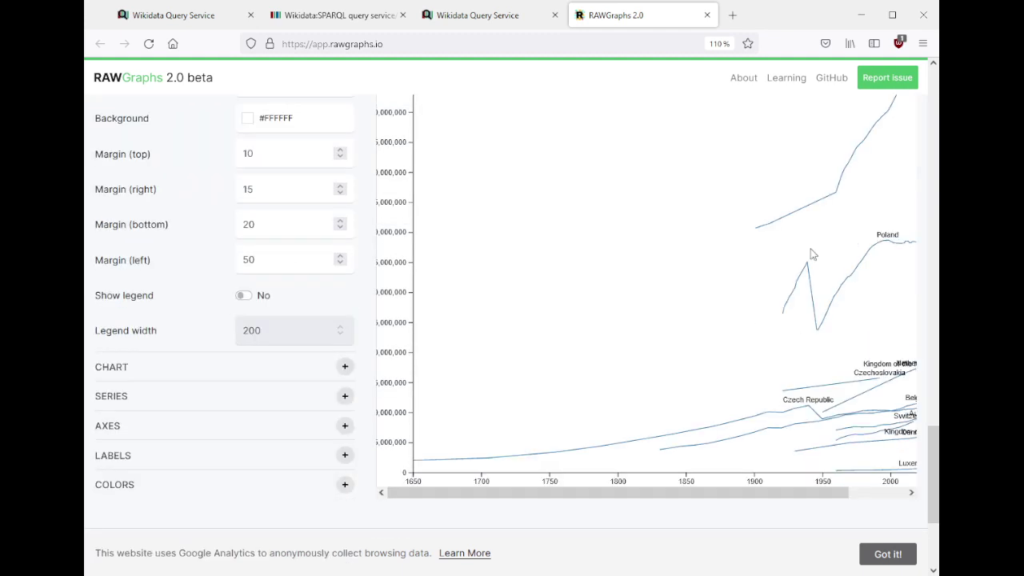
- Try mapping countryLabel to Series instead of Lines, and move it back to Lines
scroll(740, 301, up, 6)
drag(789, 256, 581, 346)
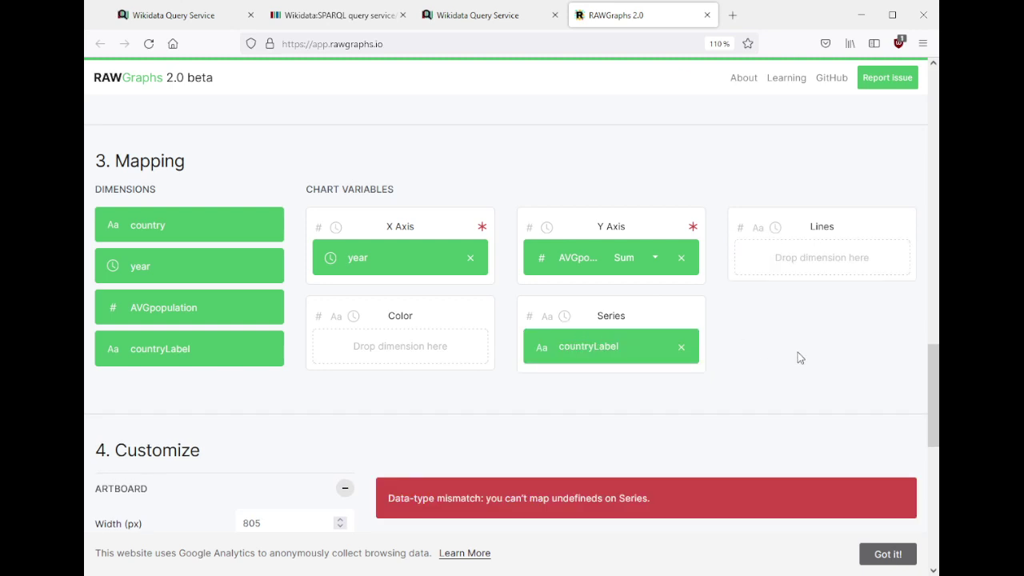
scroll(798, 352, down, 1)
scroll(798, 353, up, 1)
scroll(736, 350, down, 2)
scroll(601, 362, up, 3)
drag(608, 411, 768, 337)
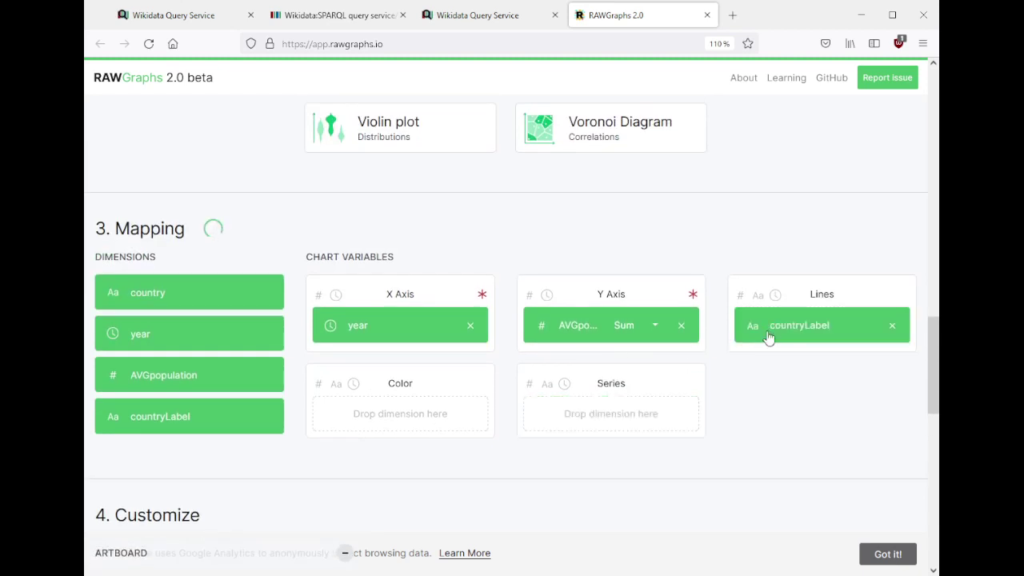
- Map countryLabel to the Color variable as well, and check the country lines in the chart
scroll(759, 372, down, 6)
scroll(760, 366, down, 1)
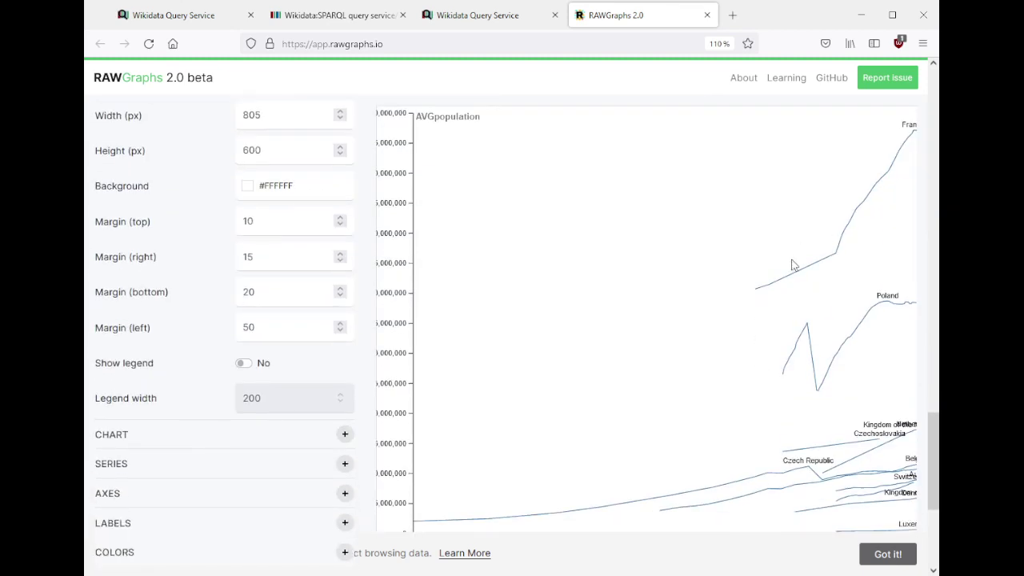
scroll(737, 362, up, 5)
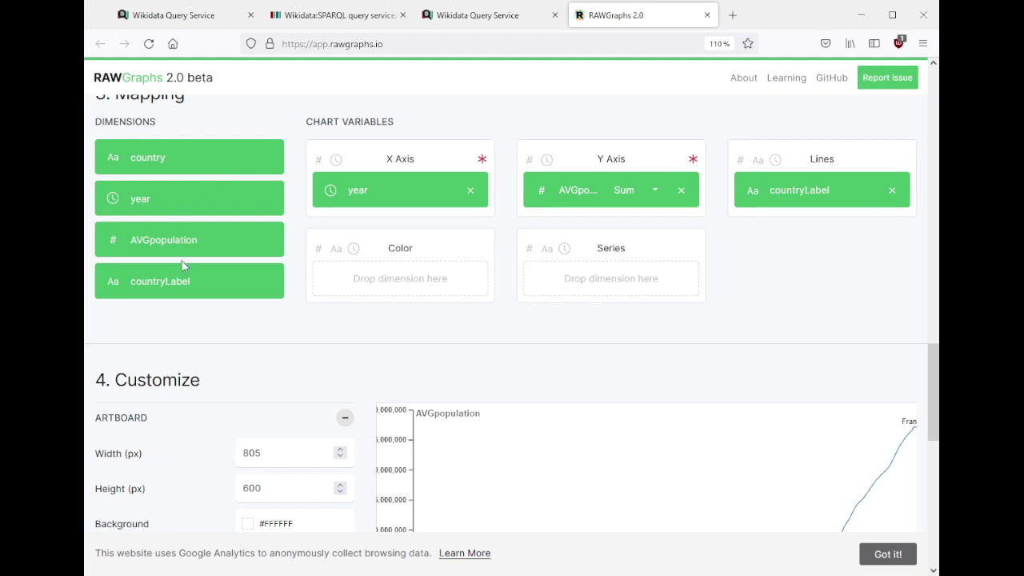
drag(184, 297, 400, 280)
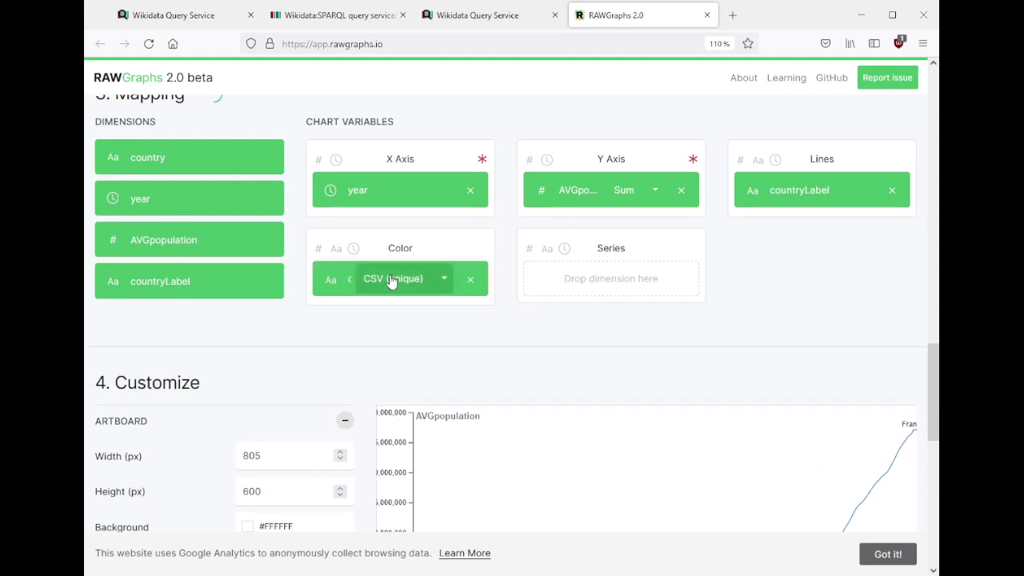
scroll(608, 339, down, 5)
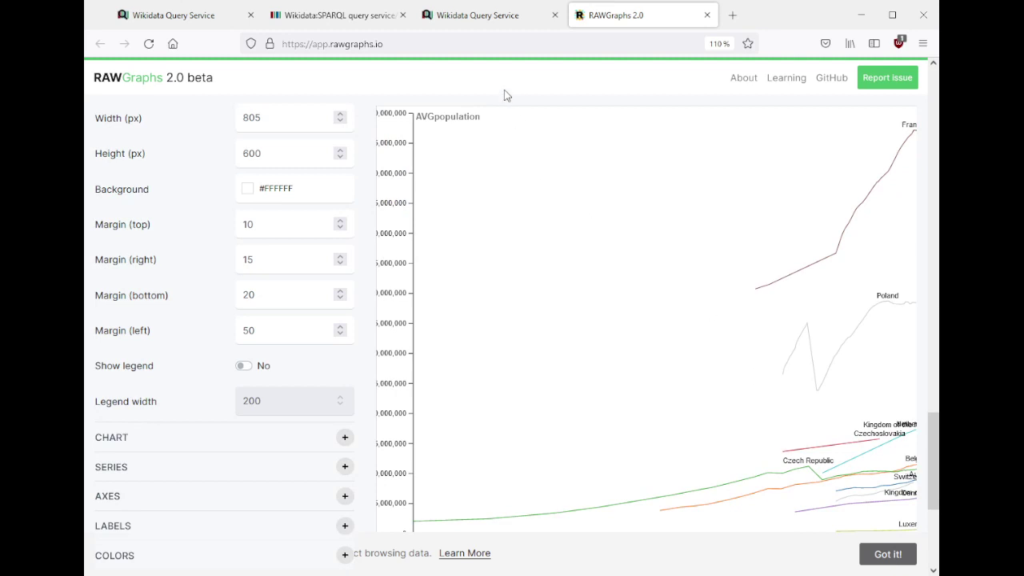
- Switch to the query in Wikidata Query Service and display its results as a Line chart
click(486, 15)
click(143, 170)
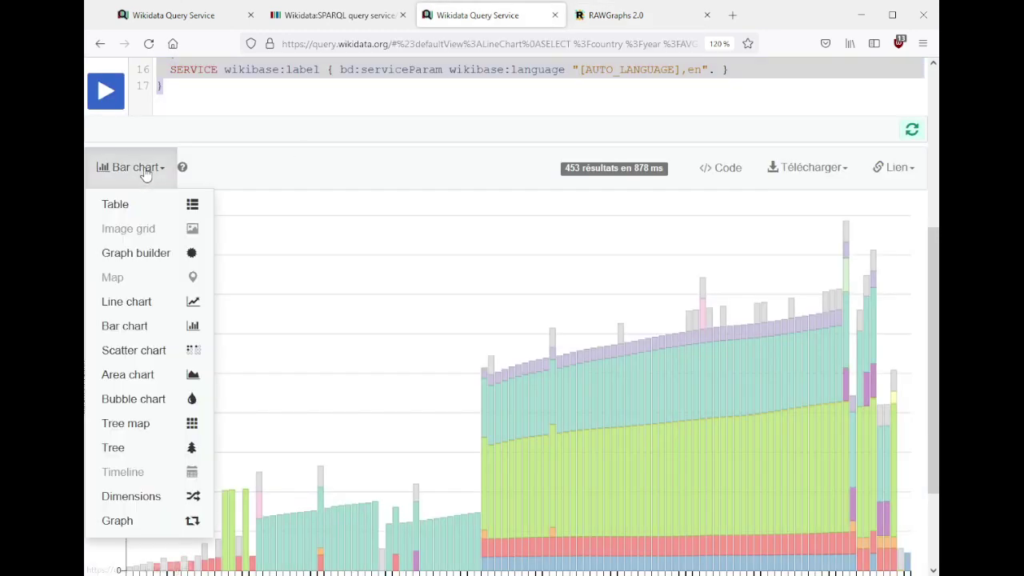
click(120, 301)
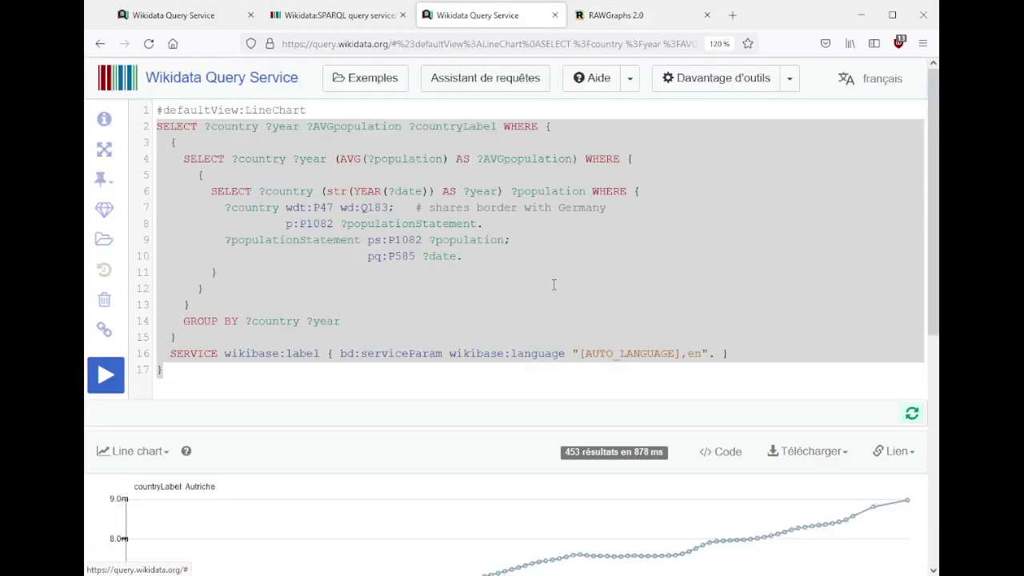
scroll(554, 268, down, 5)
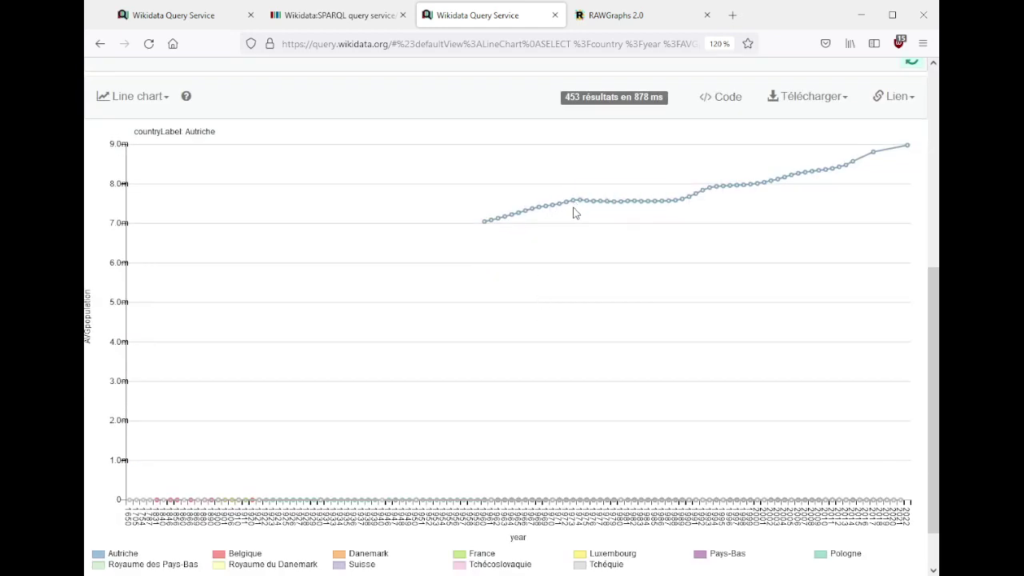
scroll(532, 335, down, 1)
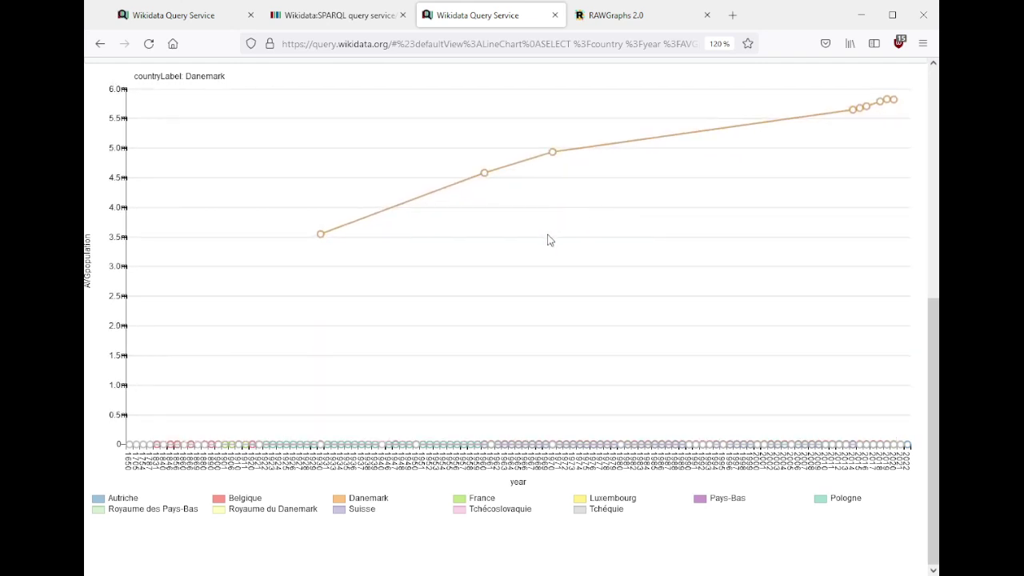
- Rerun the population query and examine the redrawn line chart, including the drop in Poland's line
scroll(550, 240, up, 10)
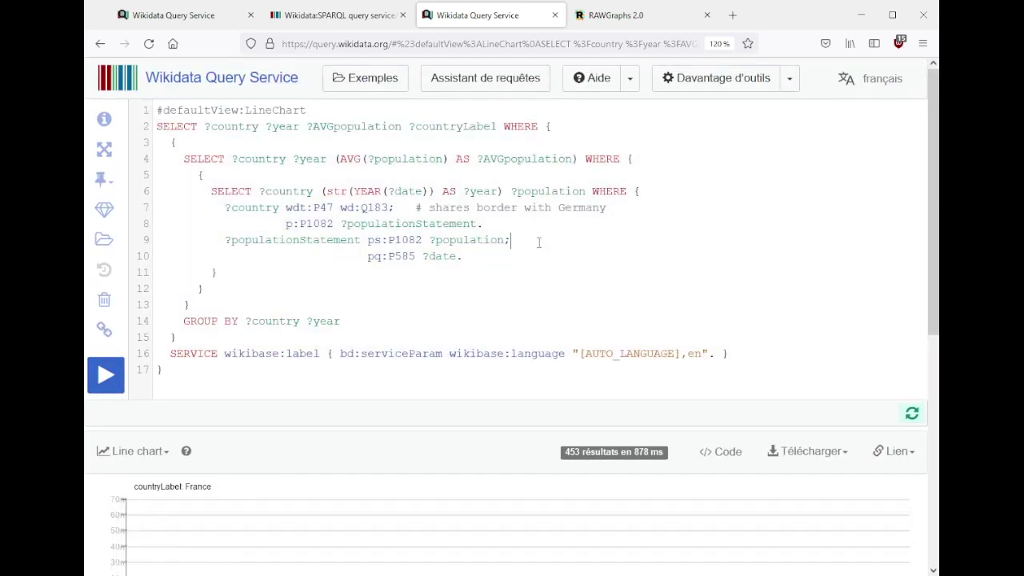
click(539, 243)
key(ctrl+Return)
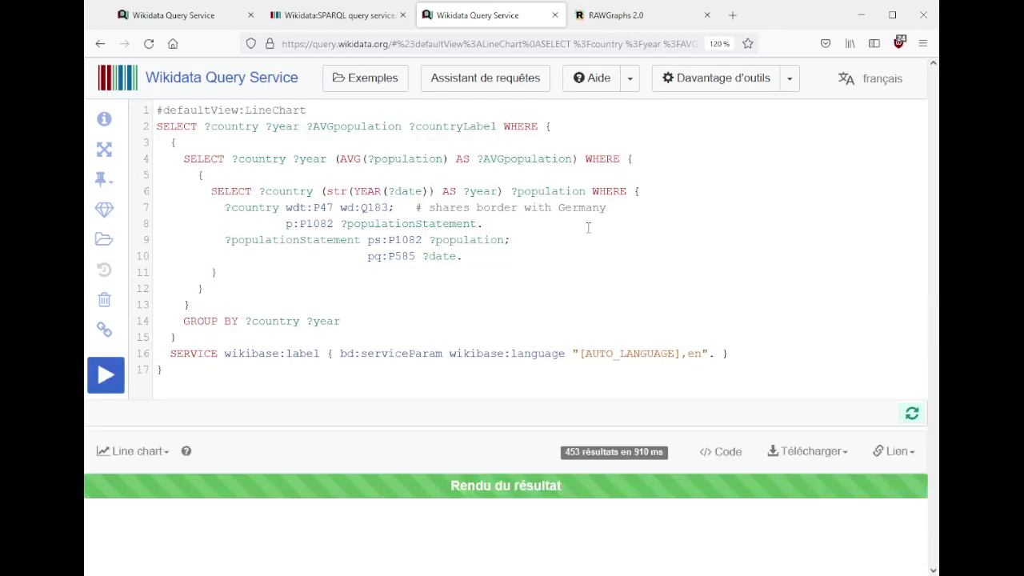
scroll(588, 230, down, 5)
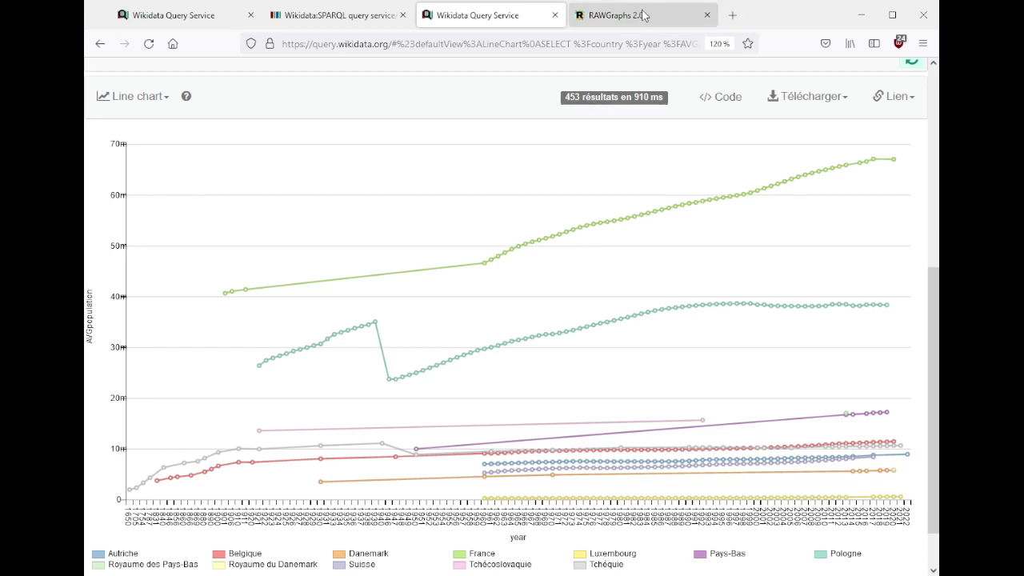
mouse_move(378, 326)
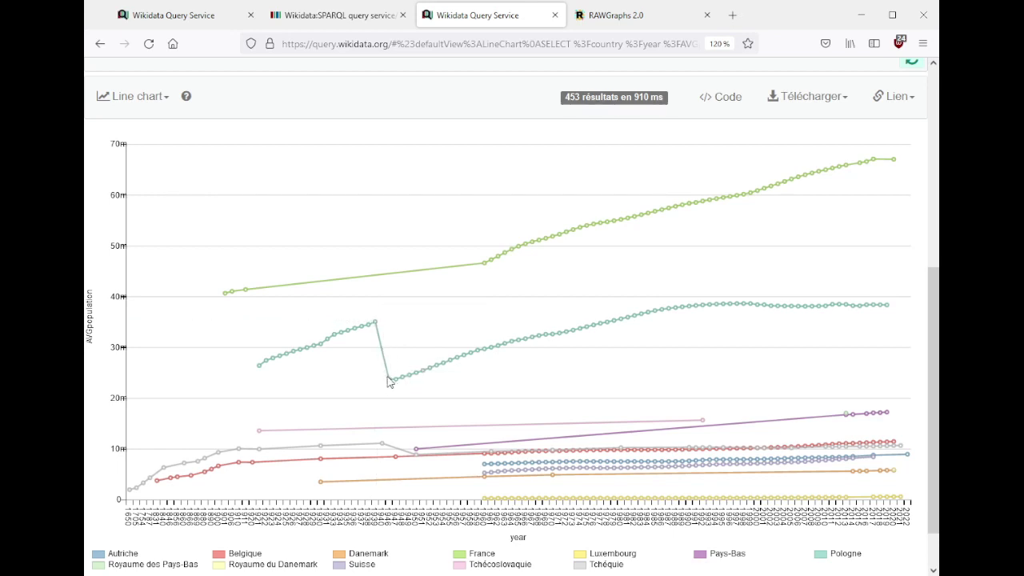
mouse_move(391, 384)
- Switch back to RAWGraphs, view the line chart up to its most recent years and expand the color settings
click(640, 18)
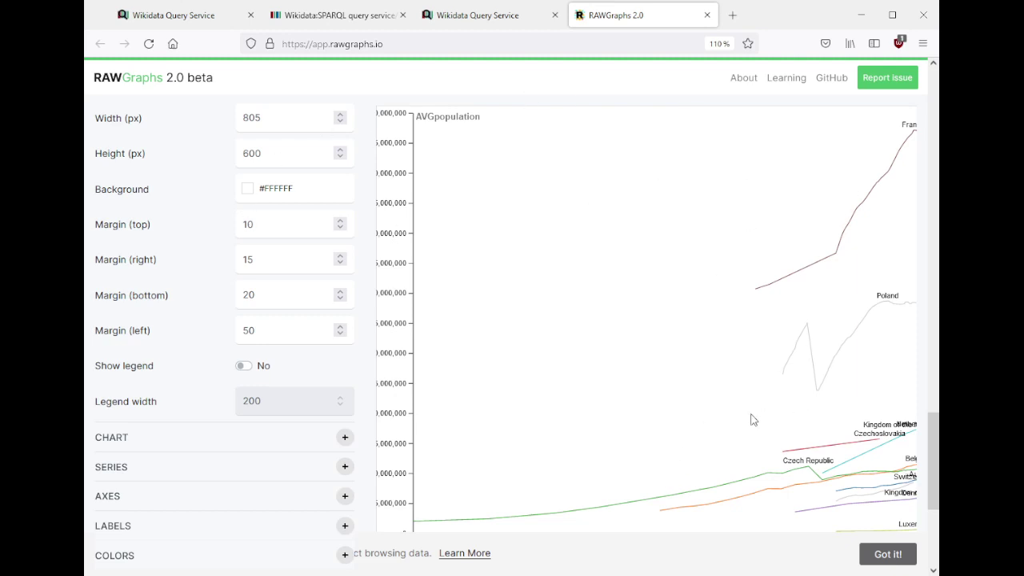
scroll(752, 402, down, 2)
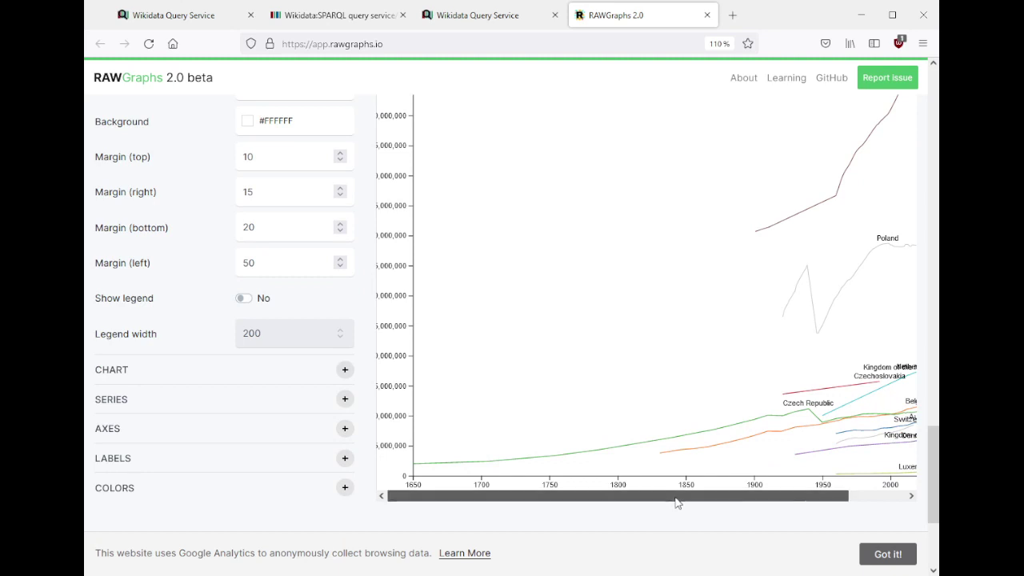
drag(662, 501, 719, 502)
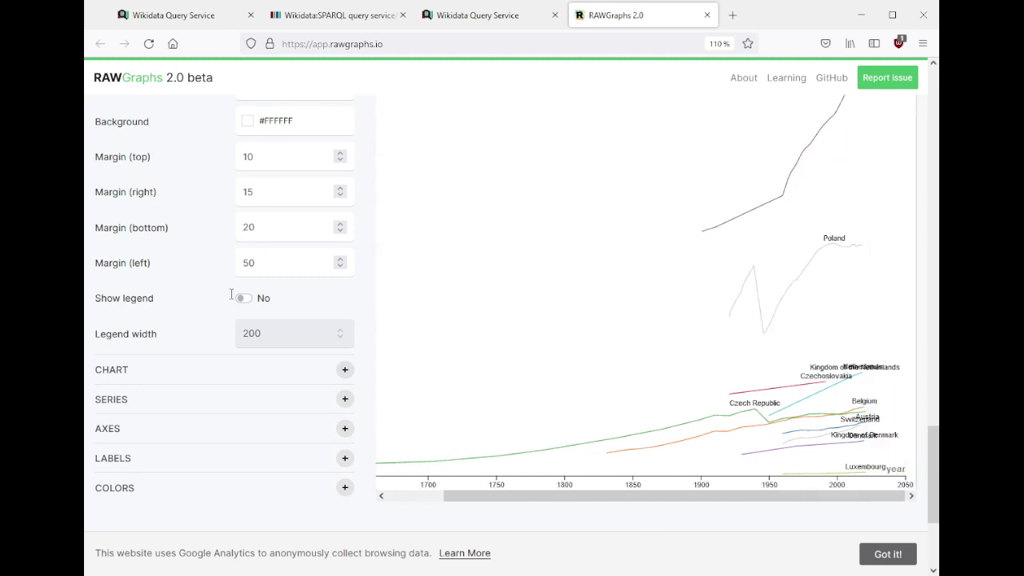
scroll(200, 328, down, 2)
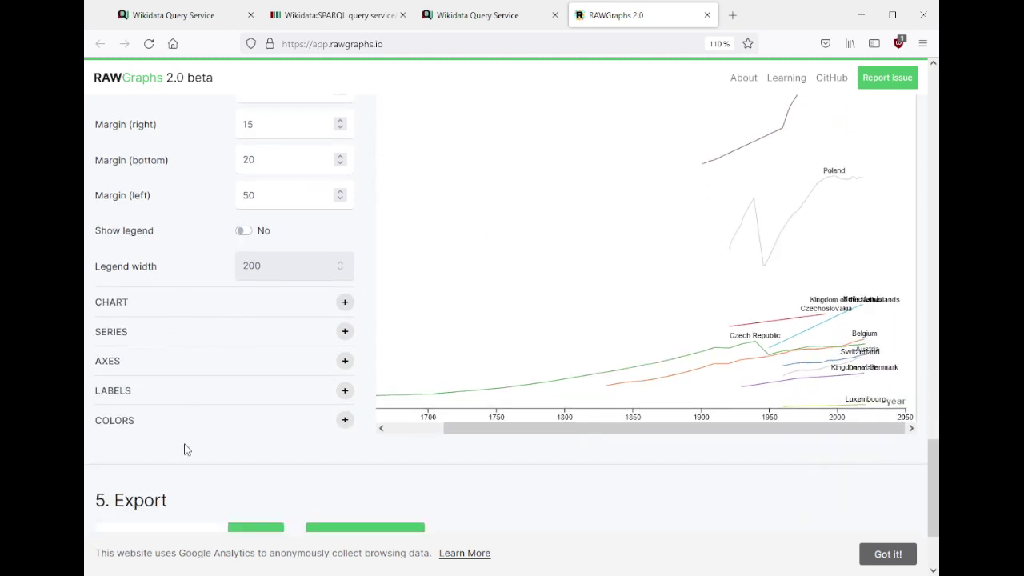
click(344, 421)
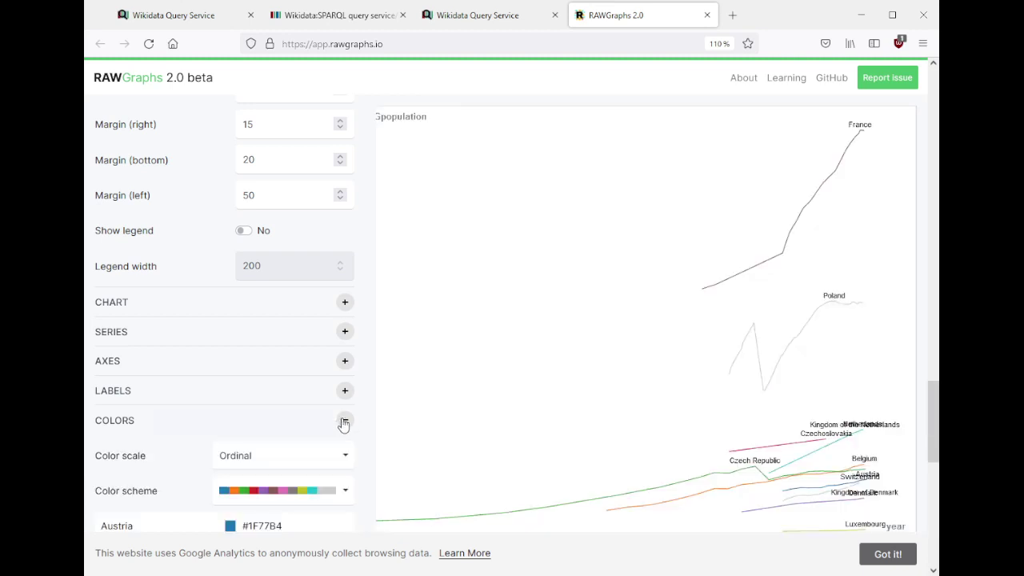
scroll(464, 304, down, 5)
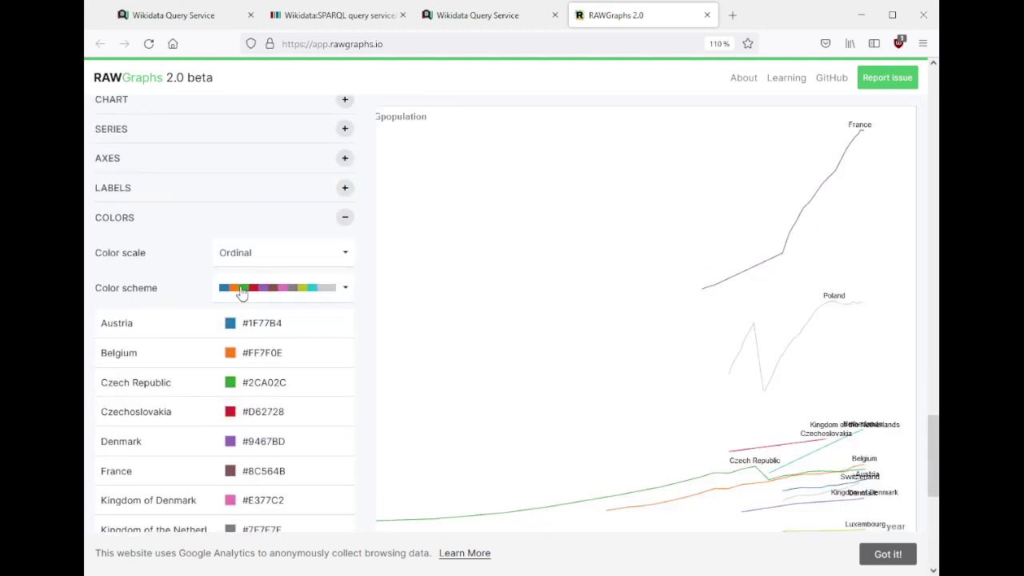
- Show the available color schemes and compare them with the line colors of the Wikidata chart
click(242, 293)
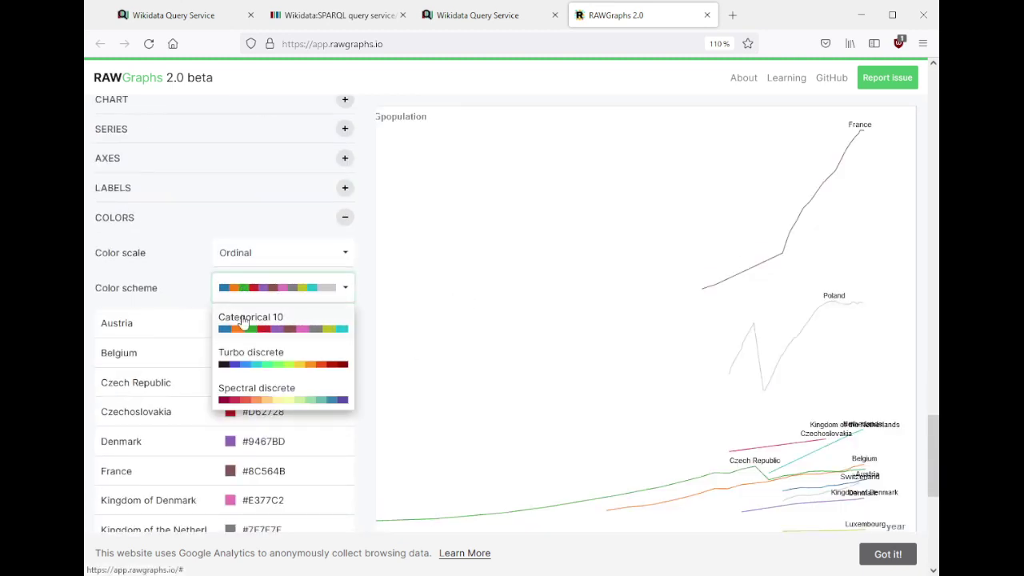
click(448, 27)
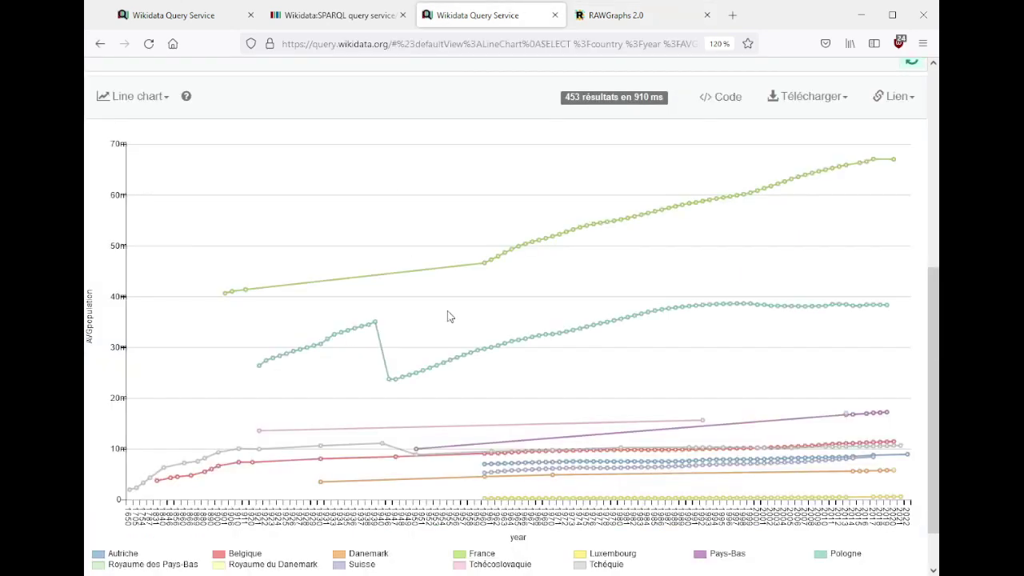
click(652, 13)
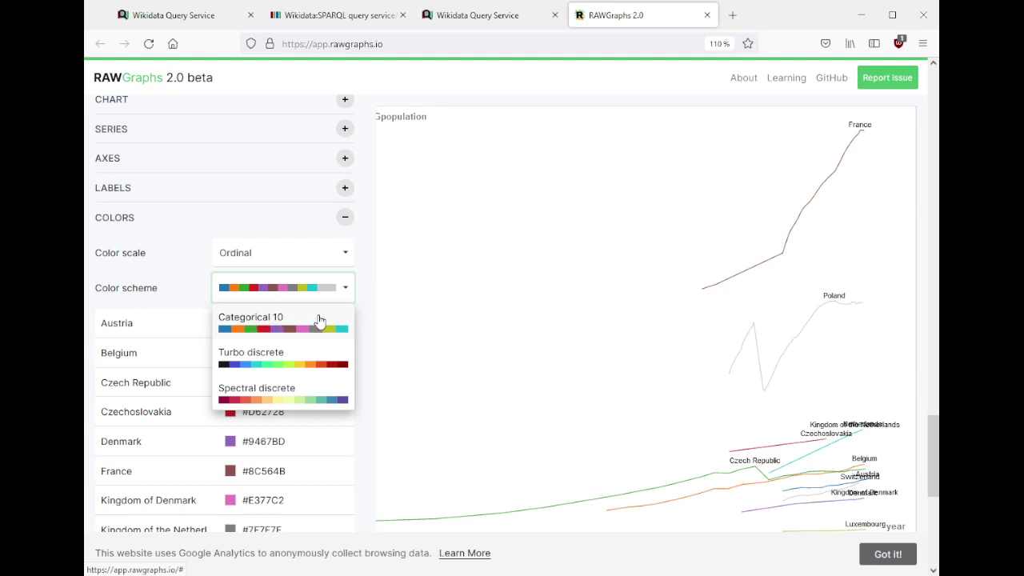
- Try the Turbo discrete and Spectral discrete color schemes on the chart, and settle on Turbo discrete
click(248, 360)
click(265, 290)
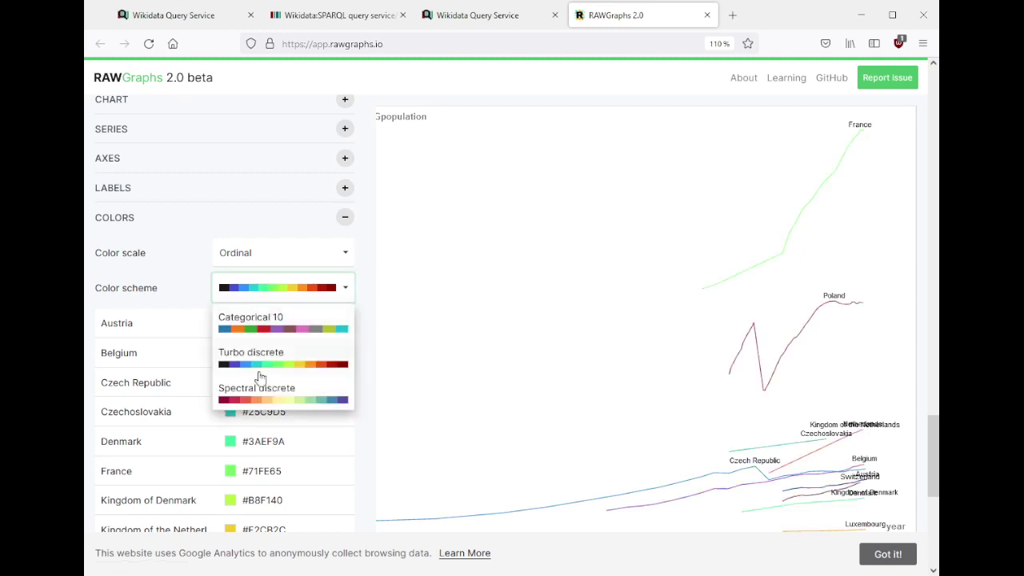
click(263, 398)
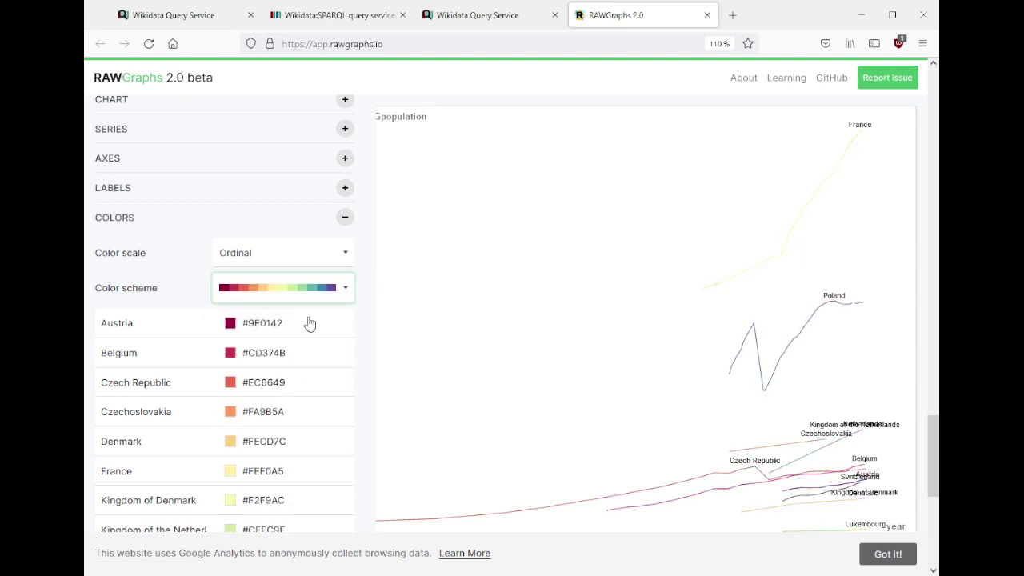
scroll(336, 251, down, 2)
click(304, 221)
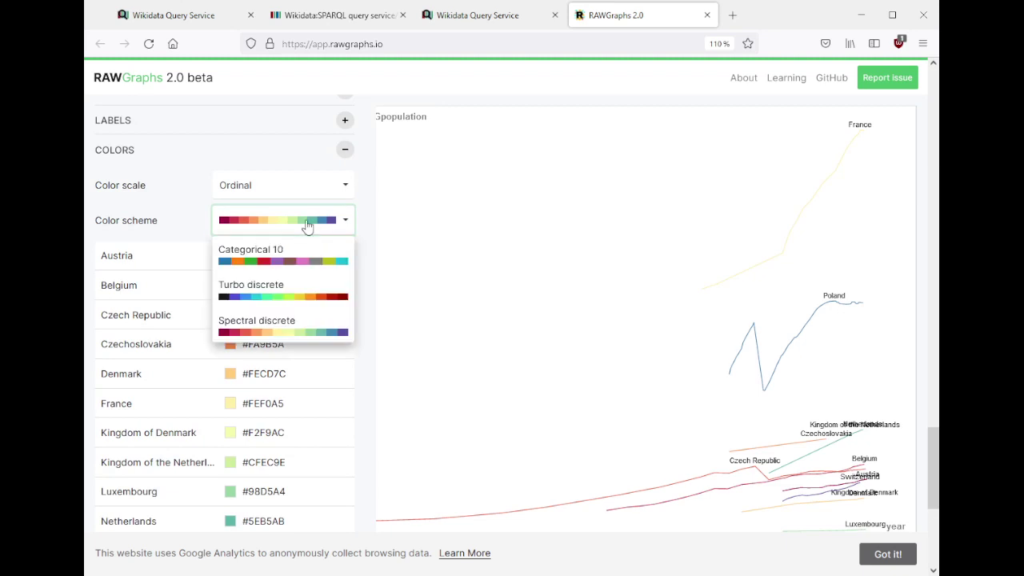
click(286, 295)
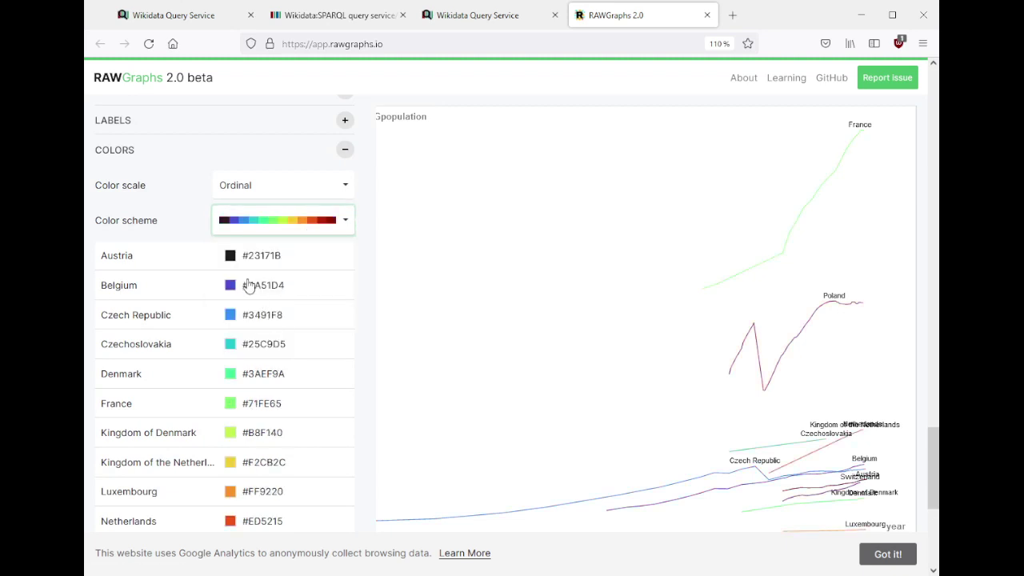
- Change Austria's line color to purple #BD10E0 and France's line color to blue #4A90E2
scroll(180, 309, down, 2)
click(260, 195)
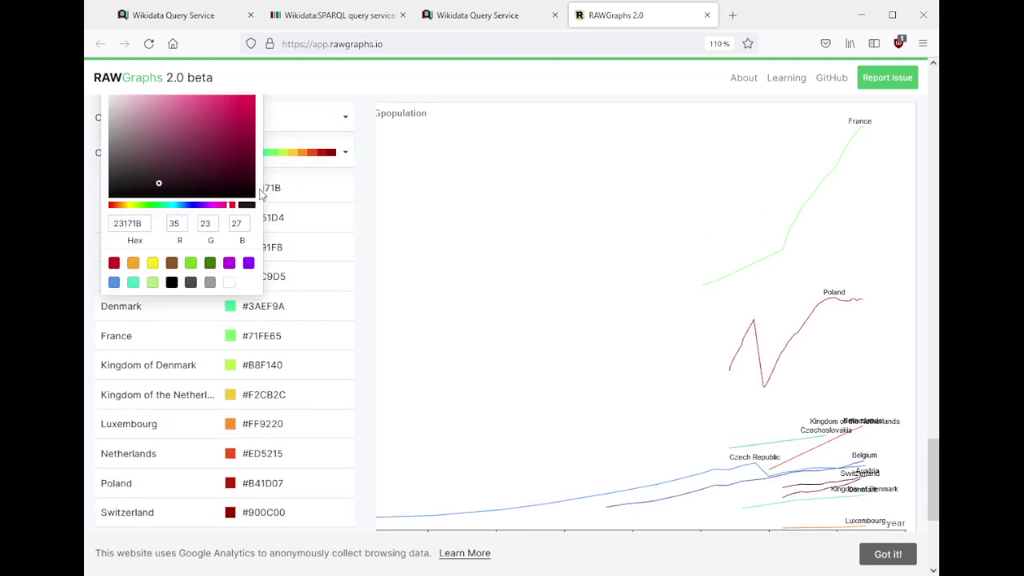
click(230, 263)
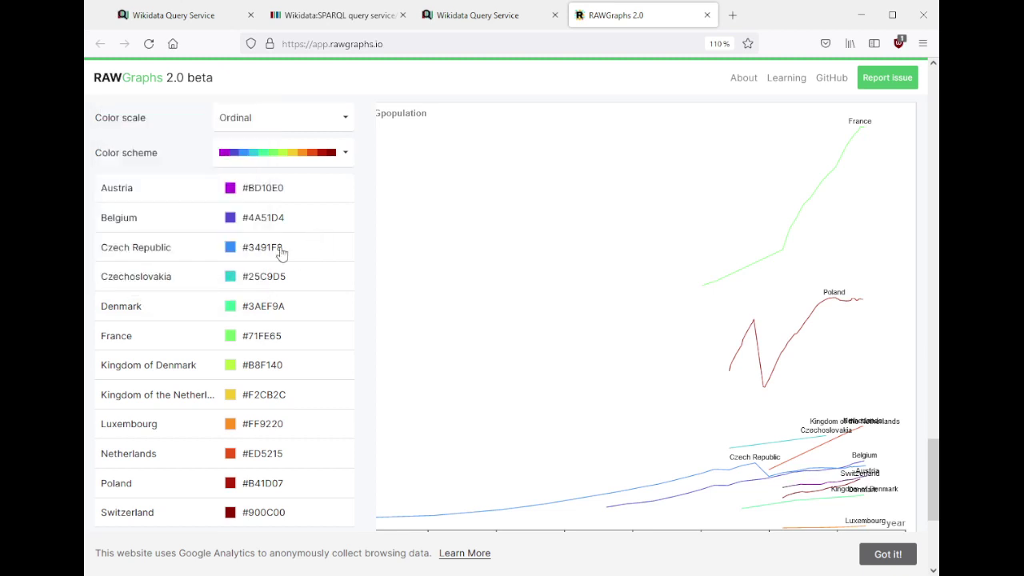
click(258, 335)
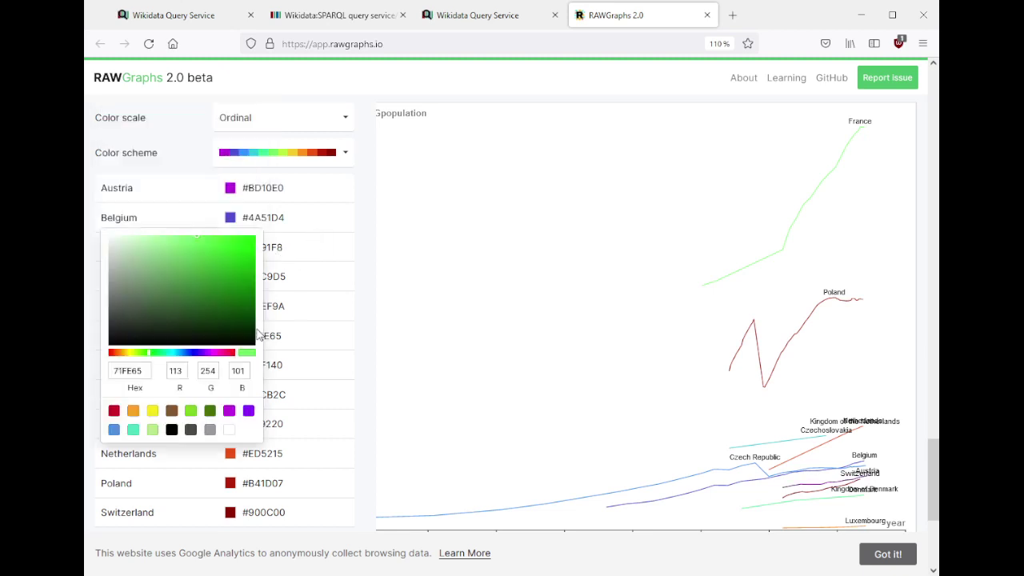
click(113, 430)
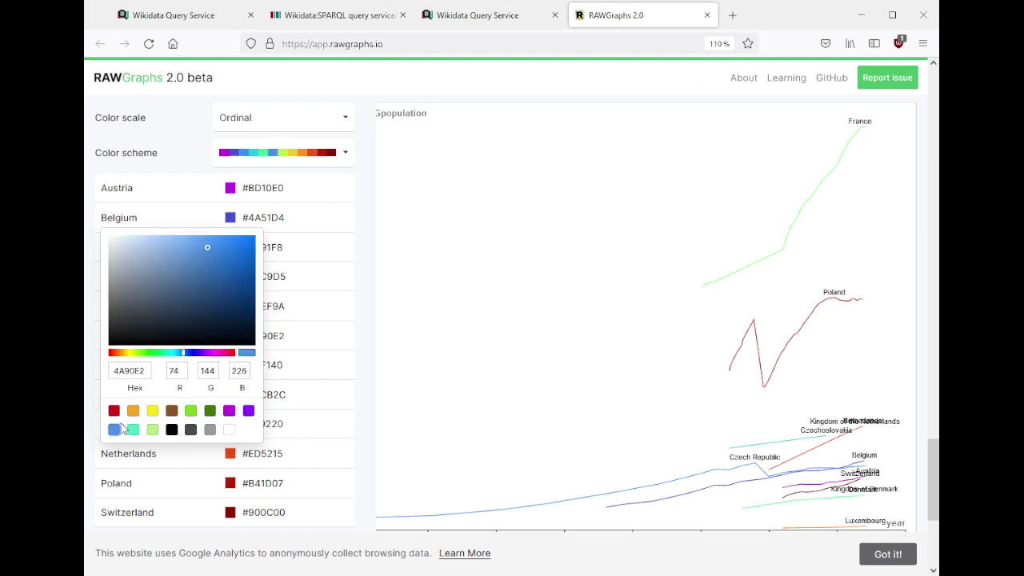
click(437, 297)
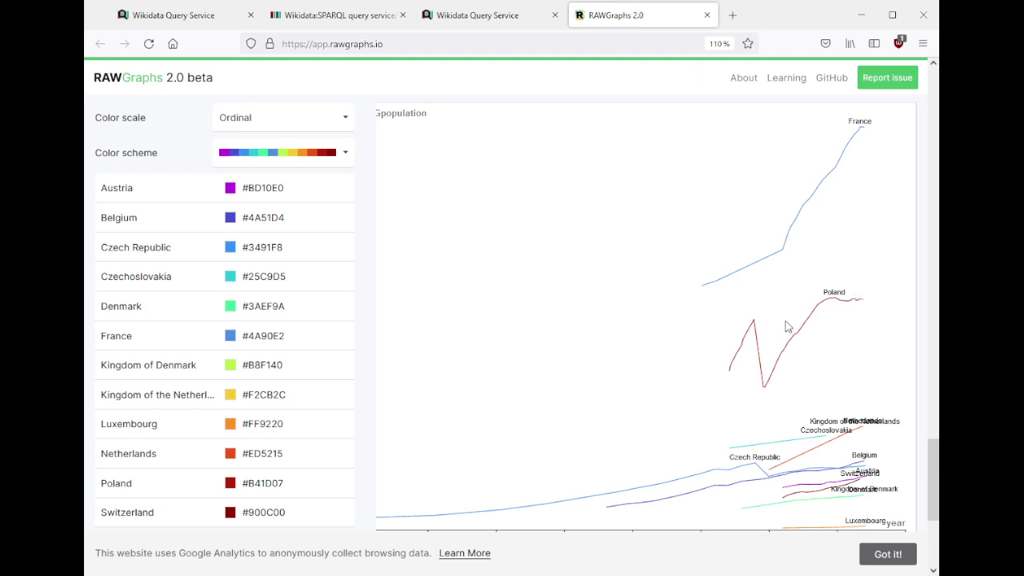
- Change Poland's line color to green #7ED321
click(266, 483)
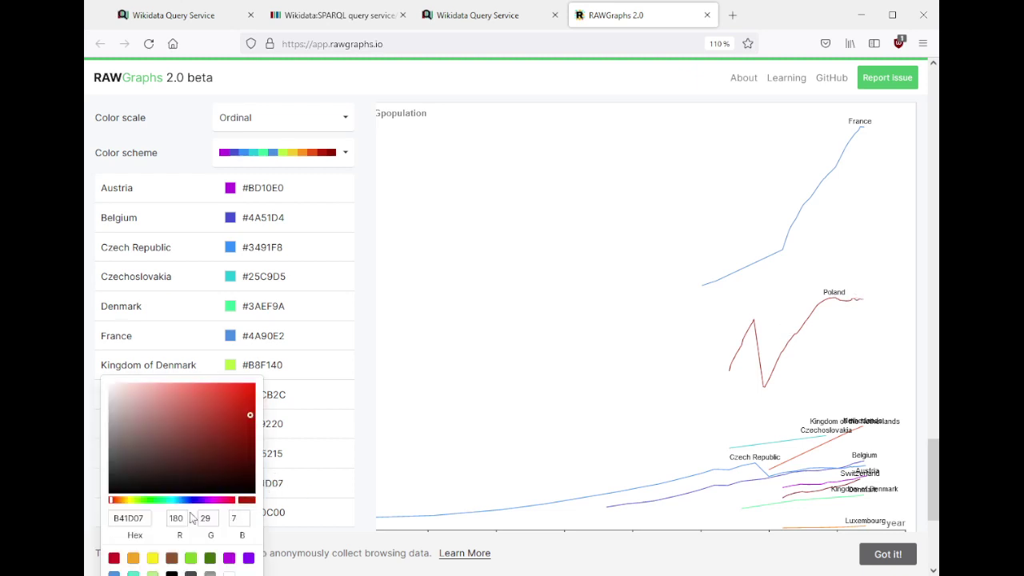
click(192, 558)
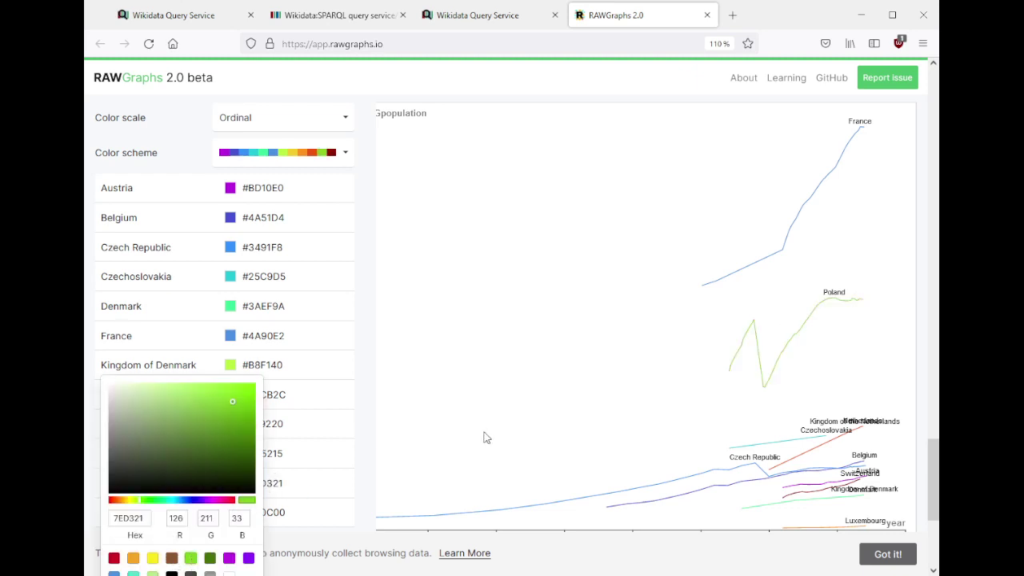
click(506, 404)
- Change the Kingdom of Denmark's line to dark green #4C631C and point out its hex and RGB values
scroll(544, 320, down, 3)
scroll(298, 311, up, 1)
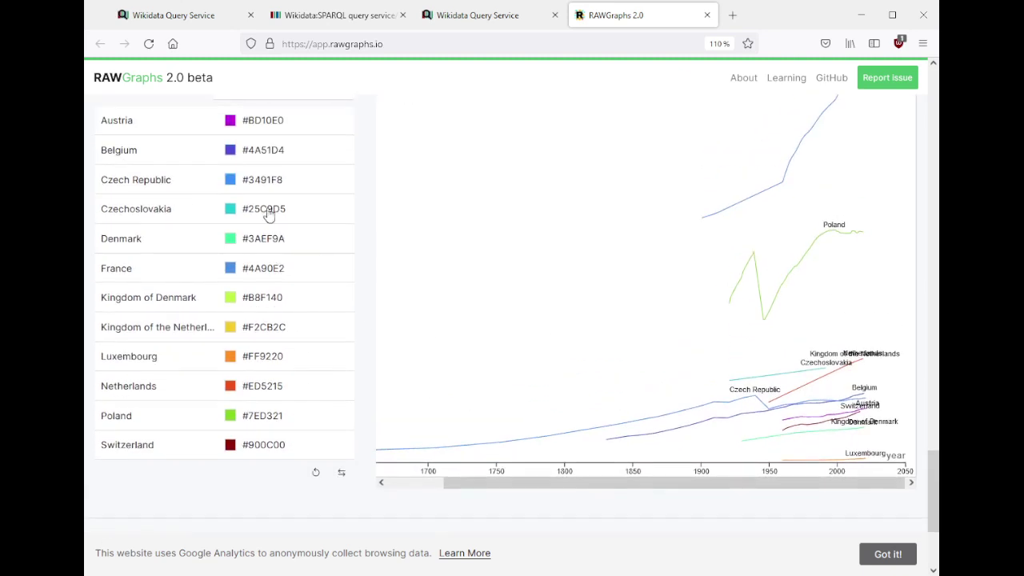
click(266, 304)
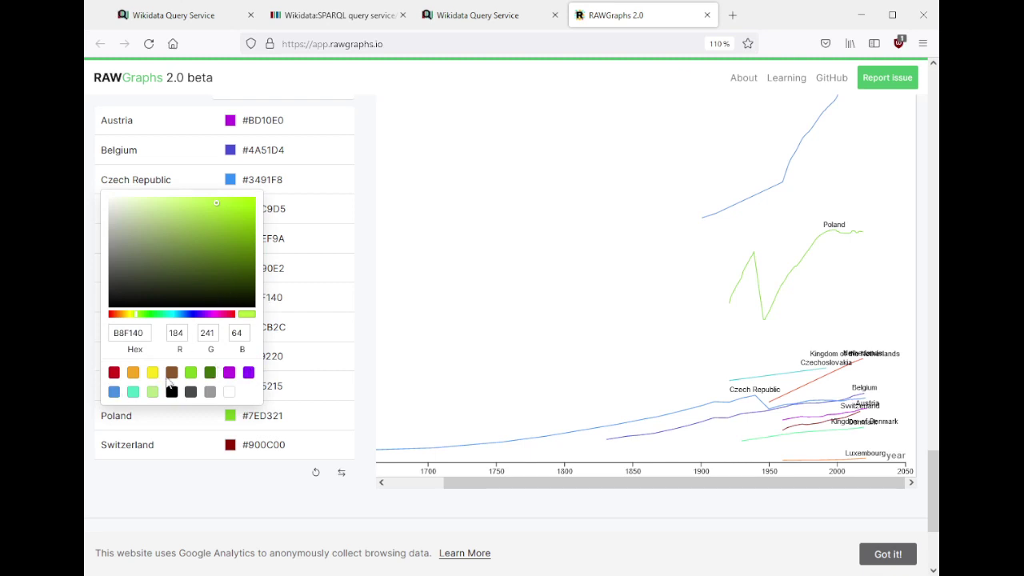
mouse_move(217, 253)
mouse_down()
mouse_move(169, 291)
mouse_move(213, 264)
mouse_up()
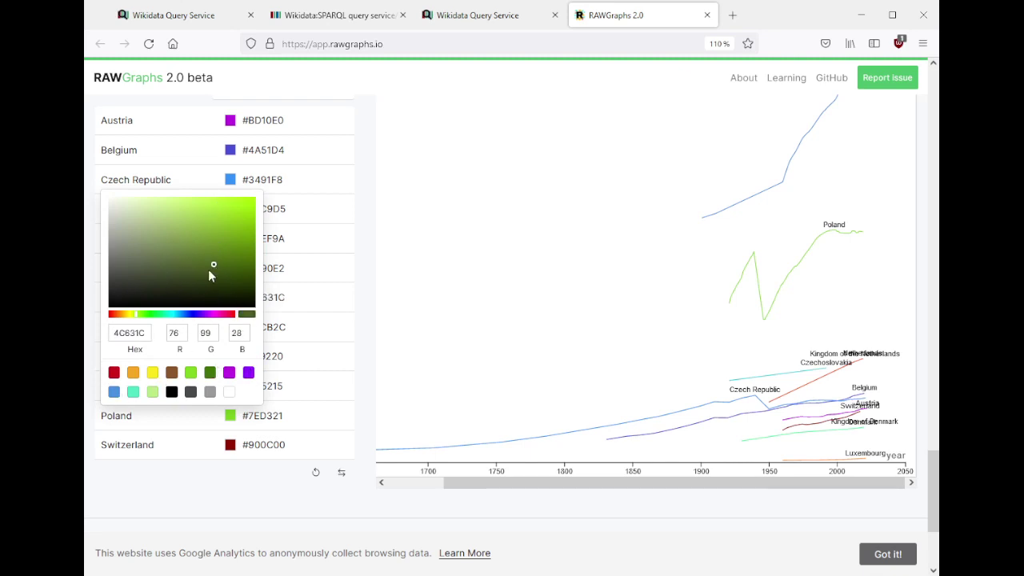
click(128, 332)
double_click(129, 333)
click(177, 333)
click(213, 334)
click(246, 333)
click(474, 326)
- Collapse the color settings and expand the label settings
scroll(315, 365, up, 3)
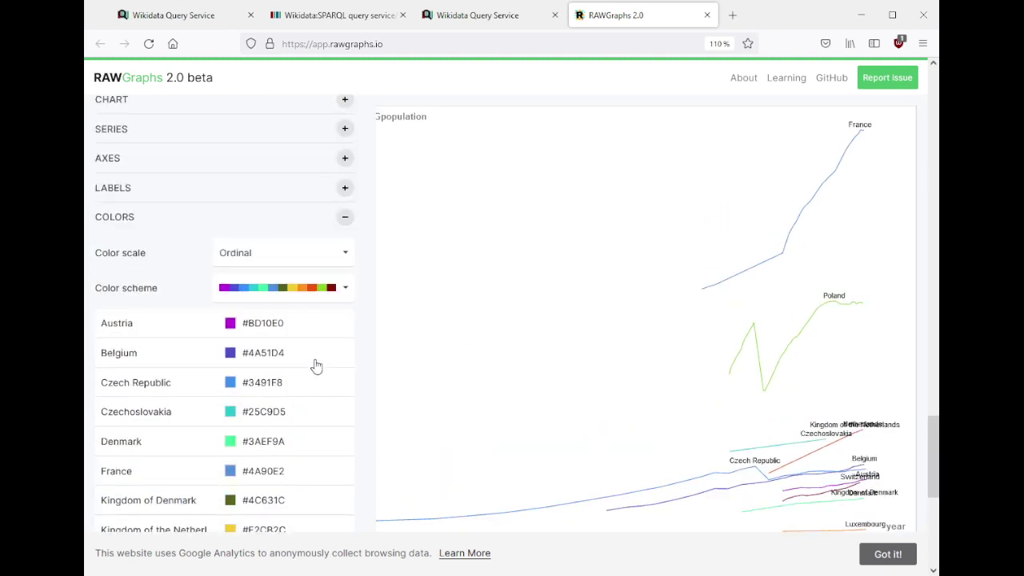
scroll(317, 366, up, 1)
click(345, 285)
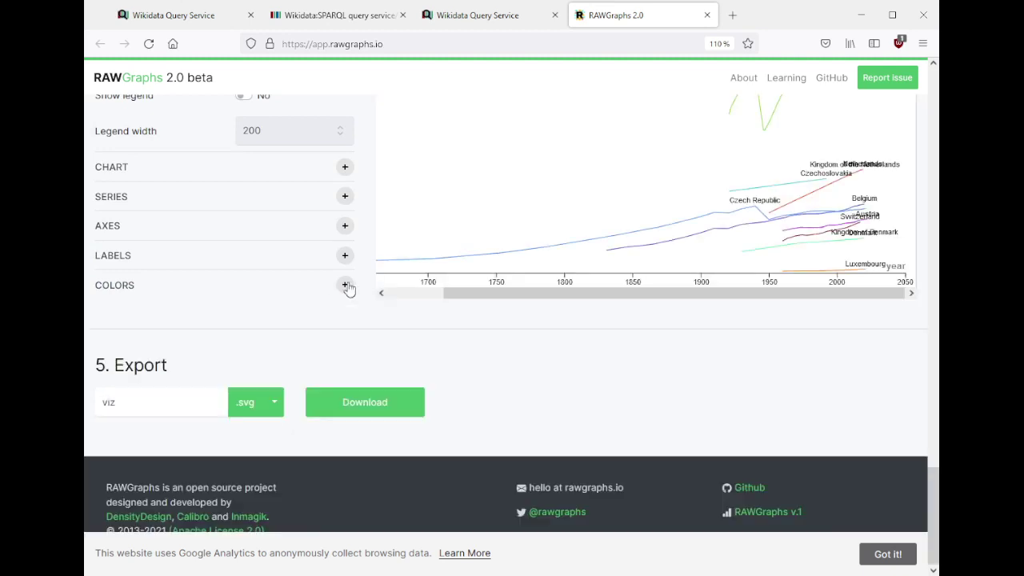
click(346, 285)
click(345, 286)
click(346, 258)
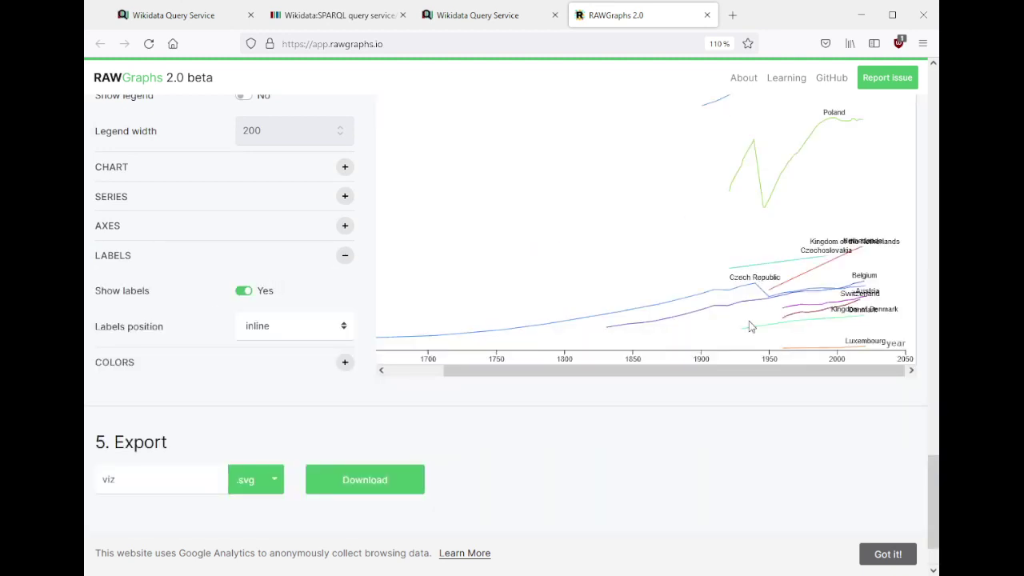
- Point out the overlapping country labels, toggle the labels off and on, and set the labels position to side
scroll(740, 421, up, 3)
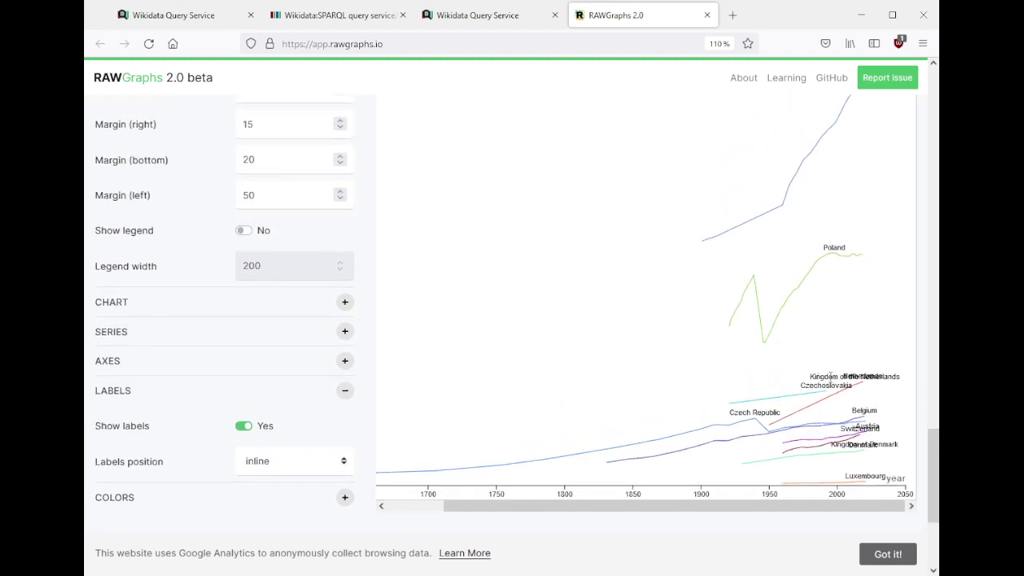
drag(833, 376, 867, 380)
click(822, 382)
click(813, 375)
click(242, 428)
click(243, 428)
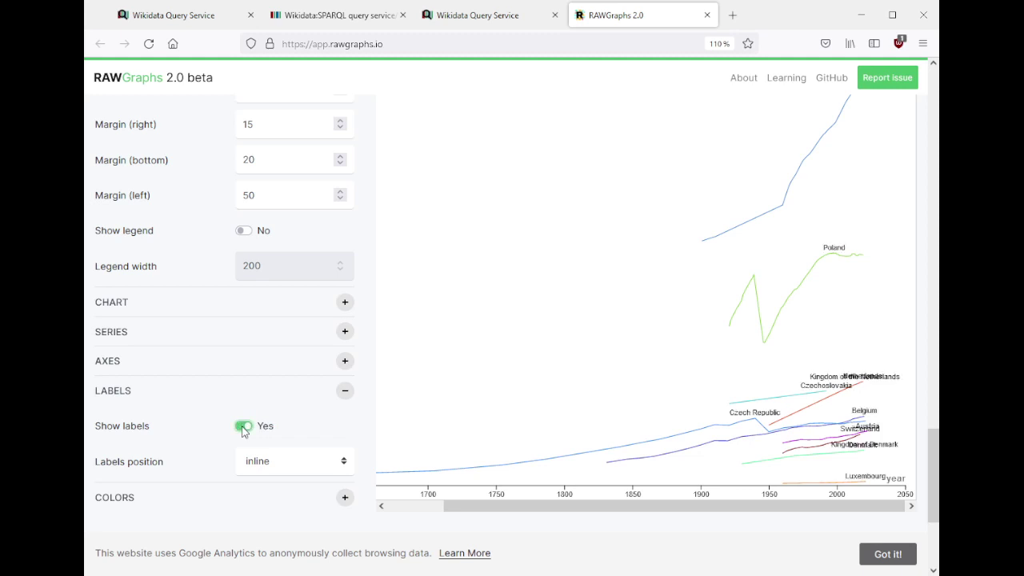
click(270, 471)
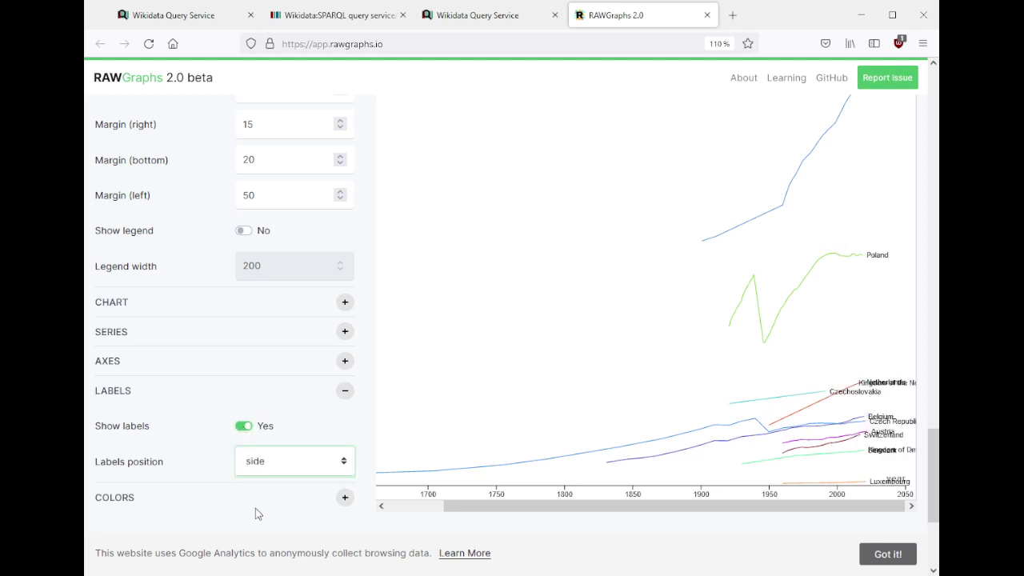
click(795, 352)
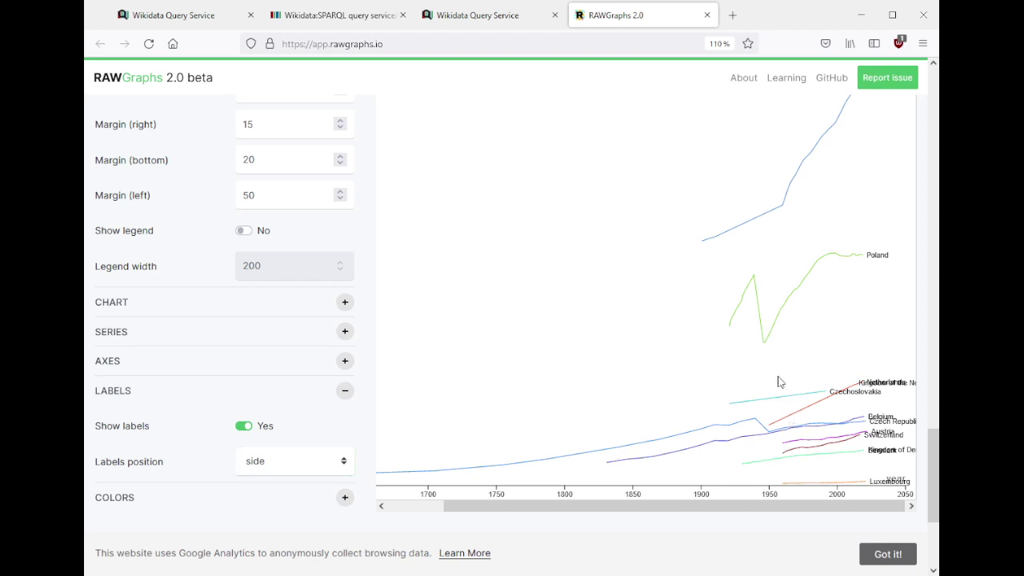
- Examine the side-placed country labels for overlaps, especially around the Netherlands, and compare them with France and Poland
drag(862, 380, 888, 381)
click(819, 521)
drag(870, 379, 903, 389)
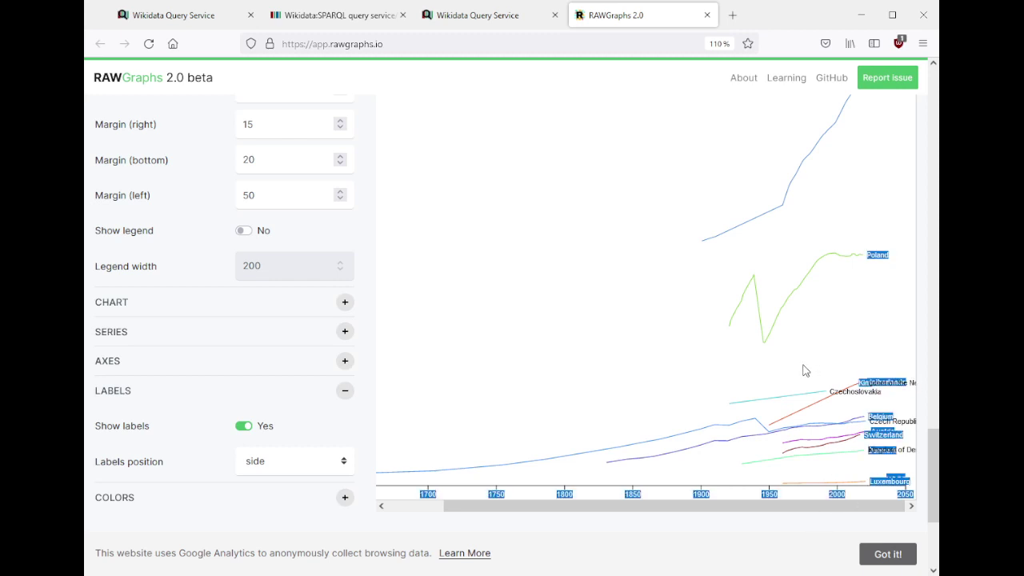
scroll(805, 370, up, 3)
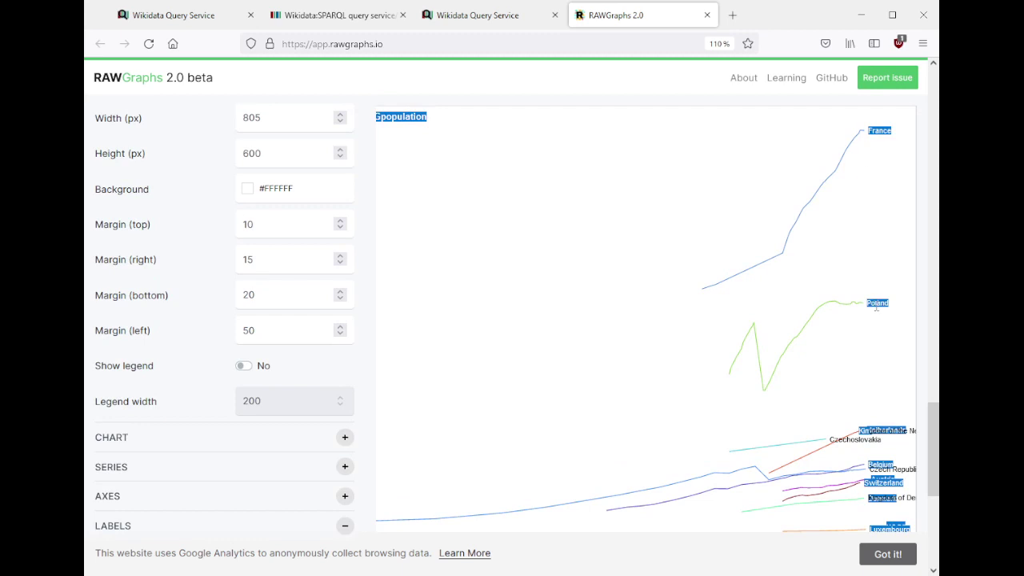
click(878, 311)
scroll(772, 362, down, 5)
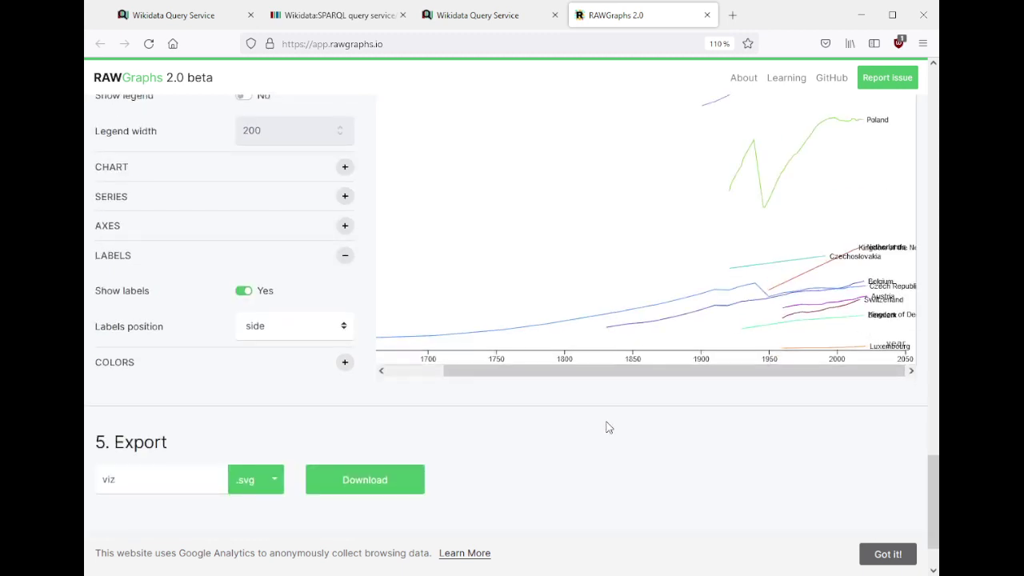
scroll(608, 427, up, 2)
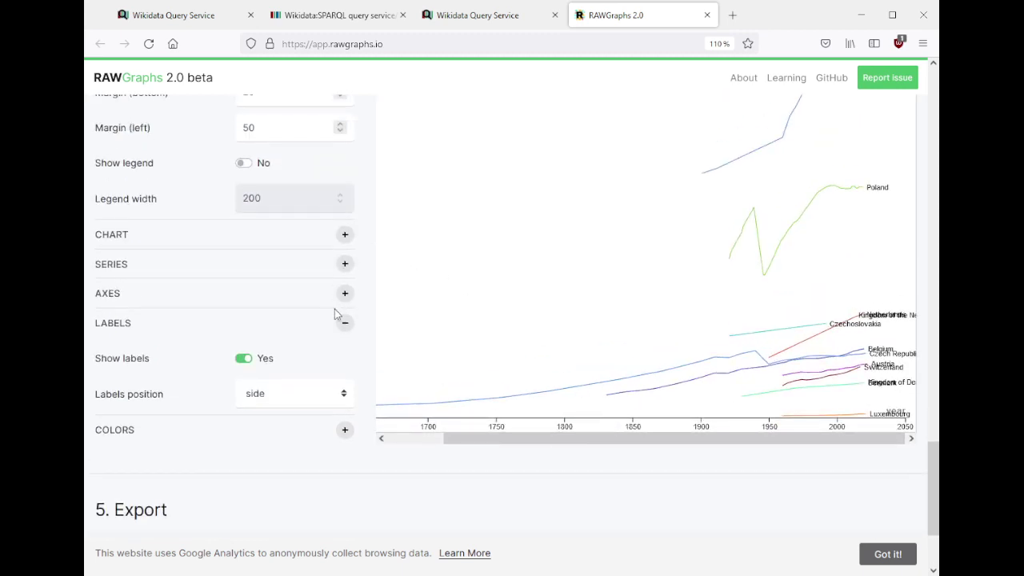
- Collapse the label settings, expand the axes settings and turn off automatic tick placement on the x axis
click(345, 325)
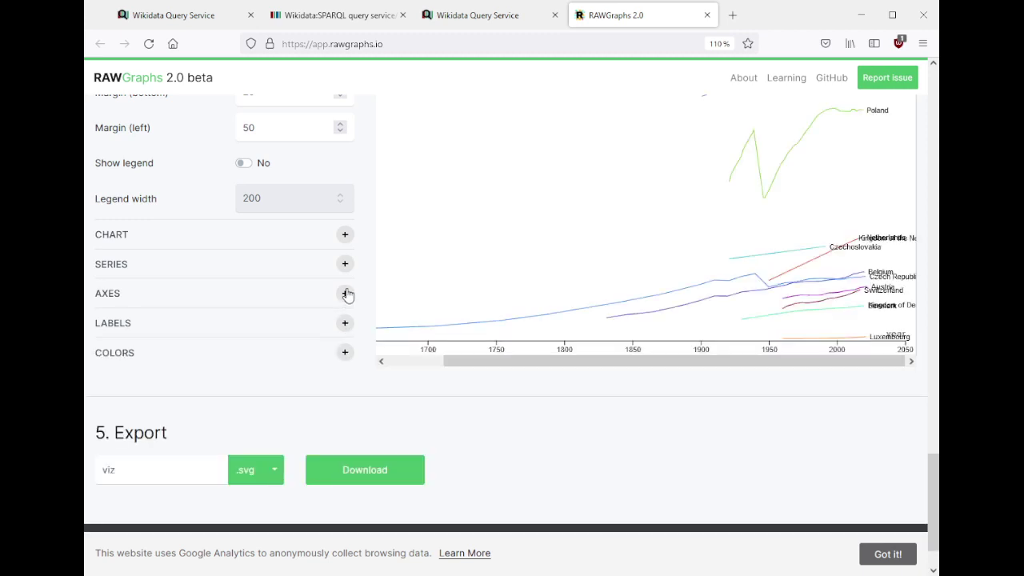
click(345, 293)
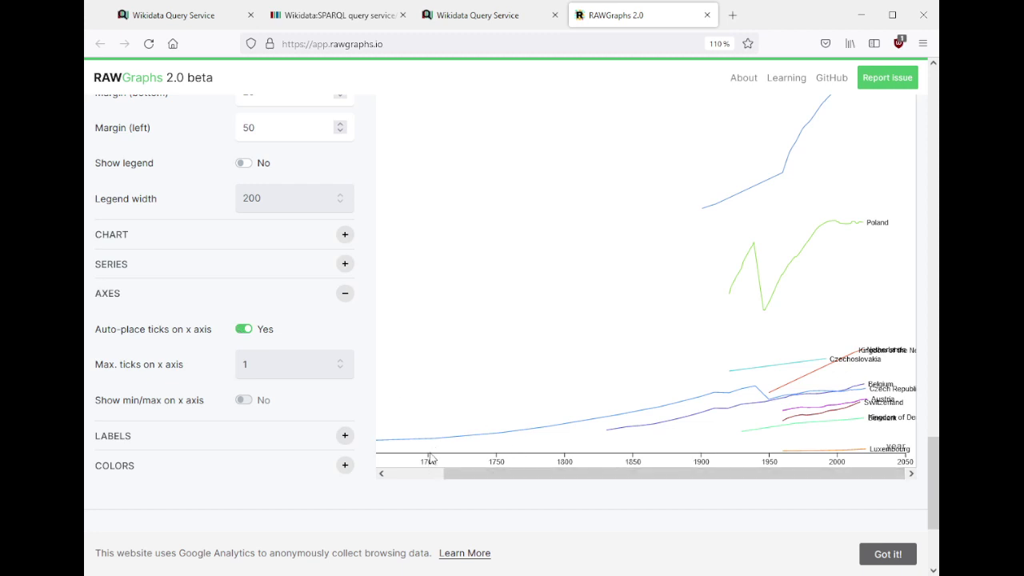
click(244, 330)
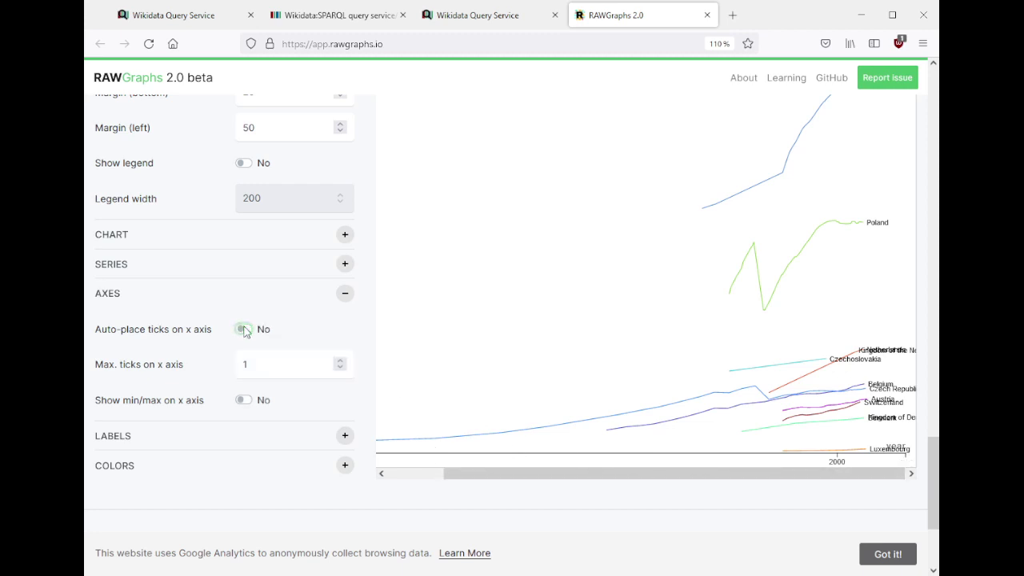
click(244, 330)
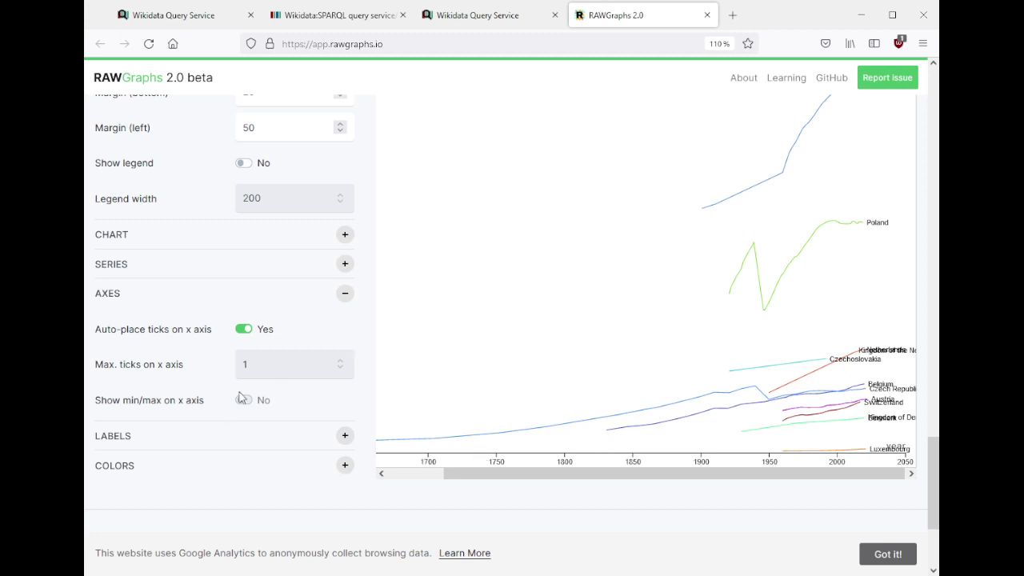
click(244, 330)
- Try 100, 20 and 50 as the maximum number of ticks on the x axis
click(256, 372)
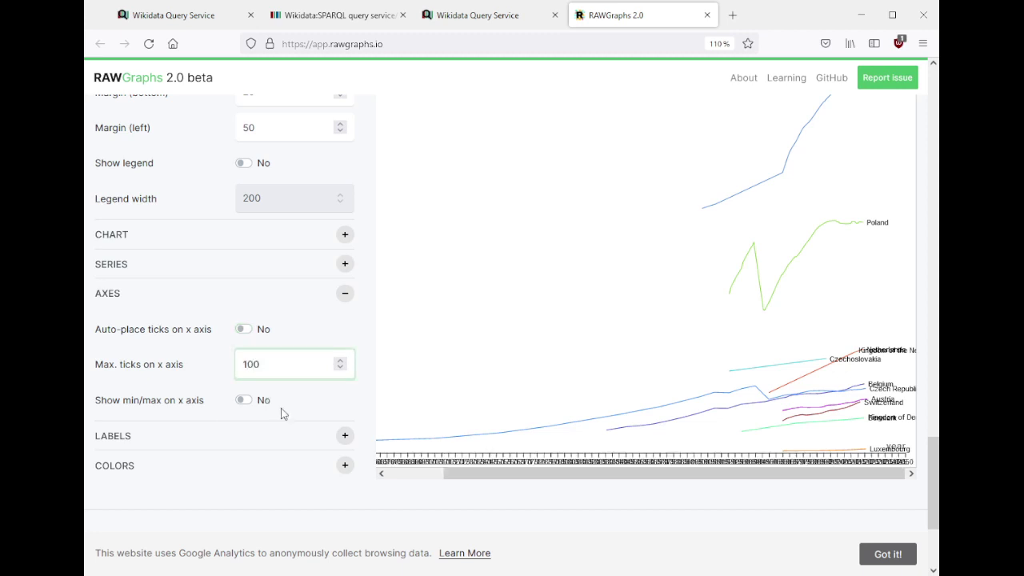
double_click(304, 359)
text(20)
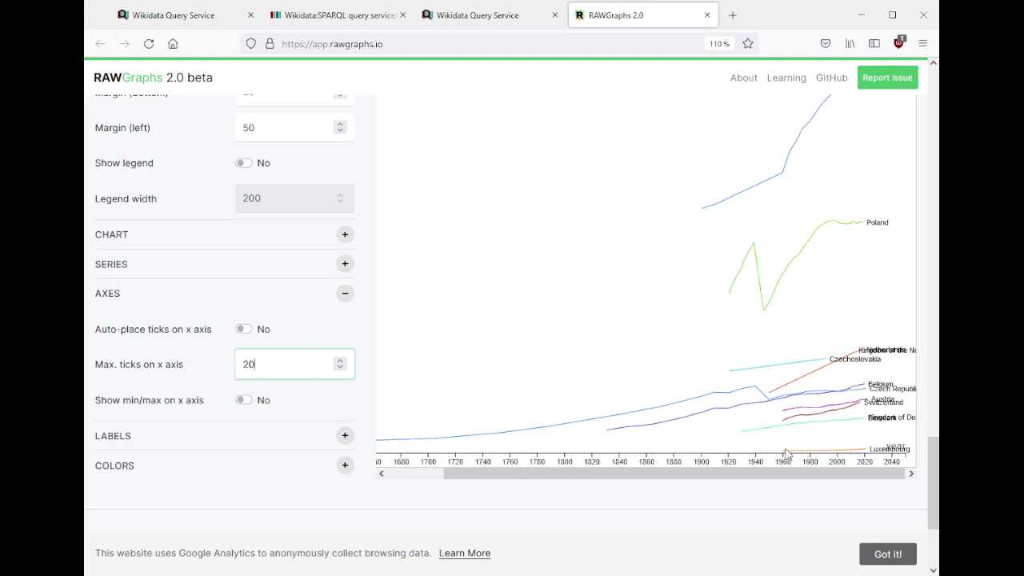
key(ctrl+a)
text(50)
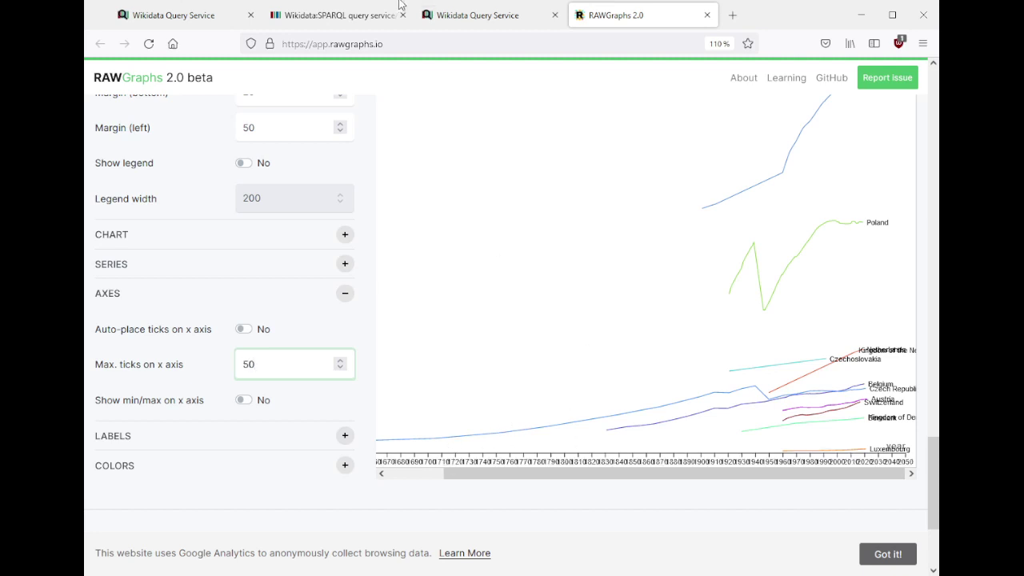
- Switch to the Wikidata line chart and examine how densely the years are spaced on its x axis
click(480, 15)
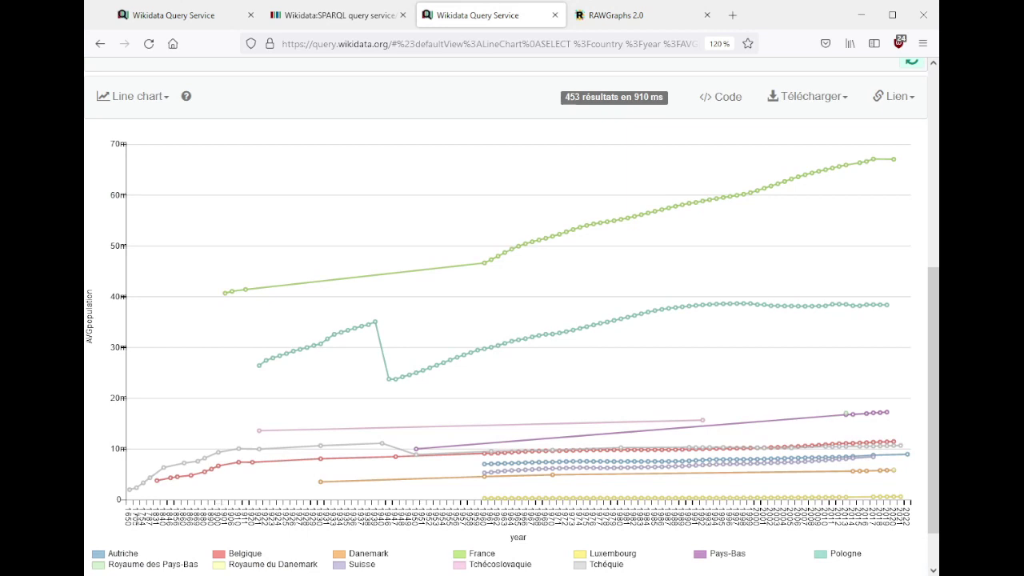
drag(136, 518, 326, 521)
click(326, 521)
- Switch back to RAWGraphs and set the maximum number of ticks on the x axis to 10
click(591, 12)
drag(296, 365, 225, 367)
text(10)
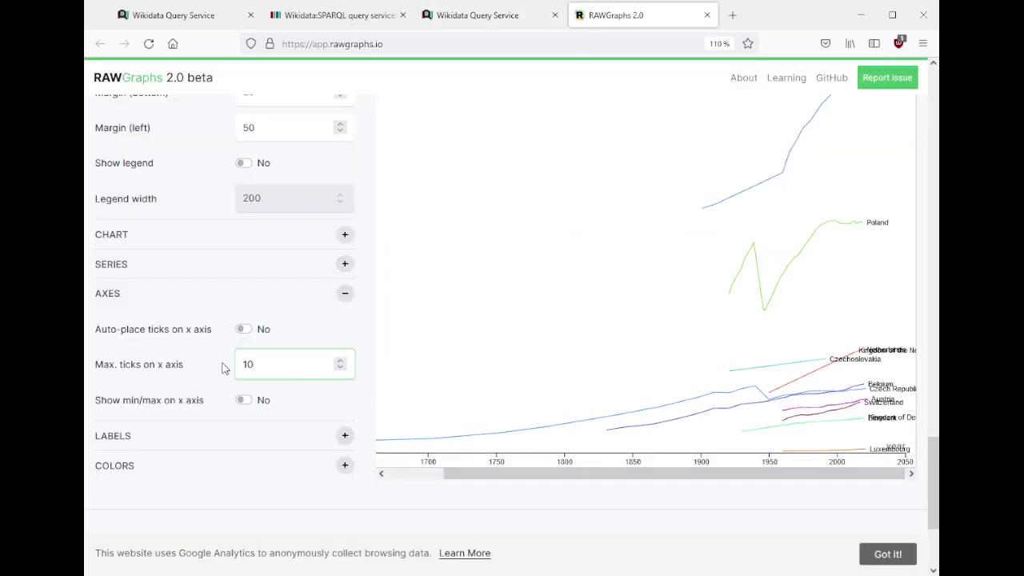
- Toggle the minimum and maximum display on the x axis while viewing the chart from its earliest years
click(244, 401)
click(244, 400)
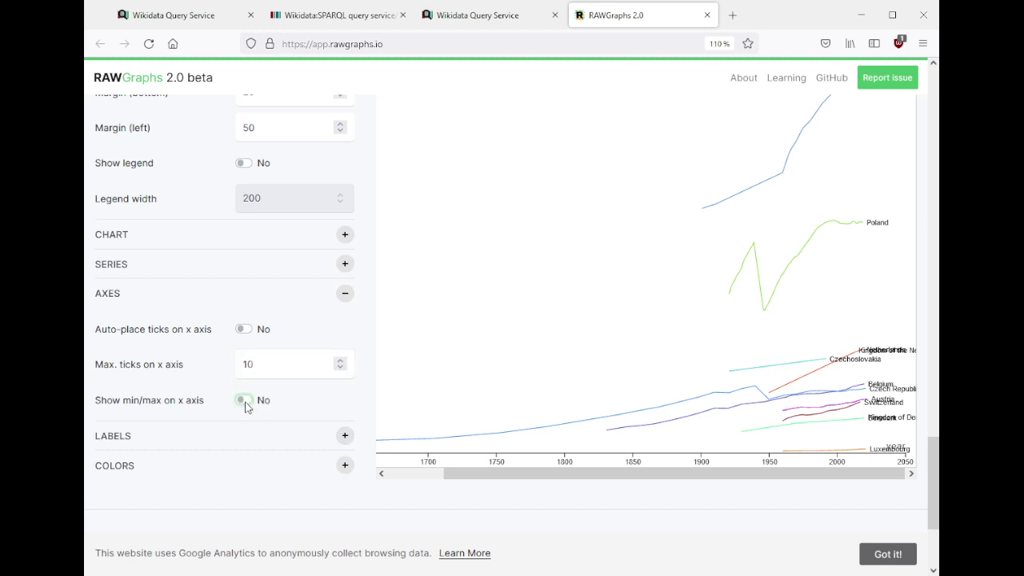
drag(598, 476, 404, 495)
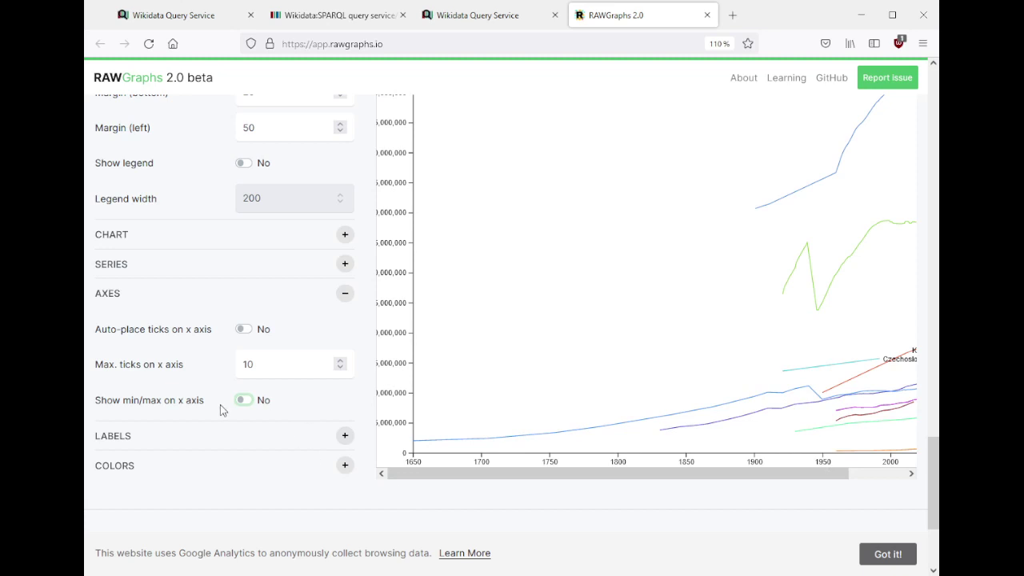
click(244, 401)
- Collapse the axes settings, expand the chart settings and show dots on the data values
click(345, 294)
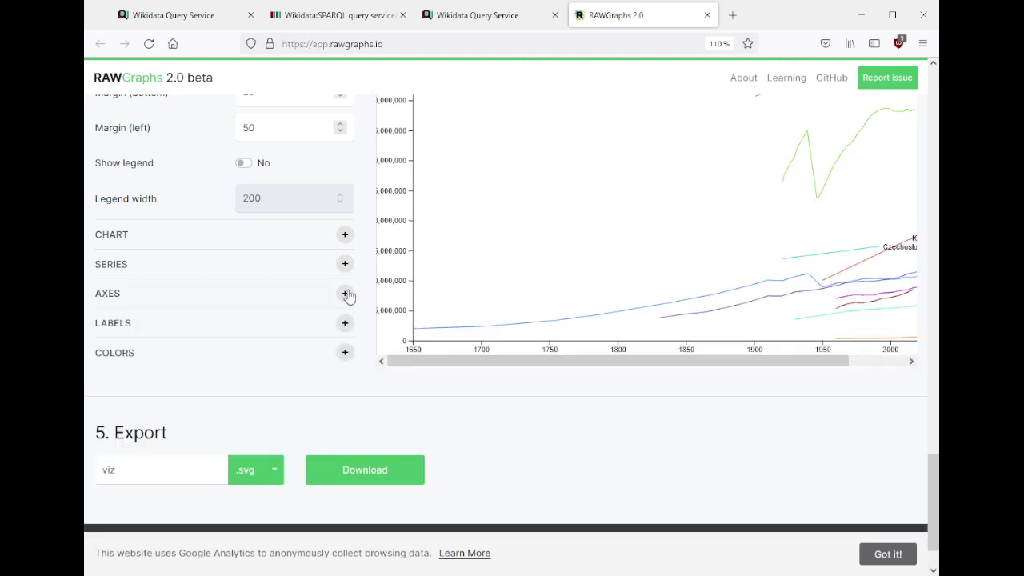
click(346, 236)
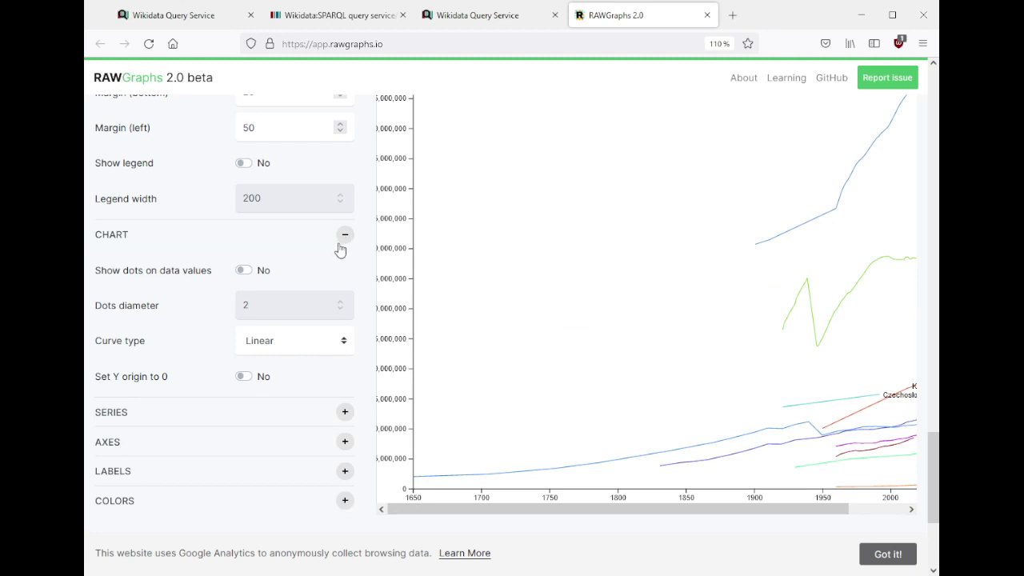
click(245, 272)
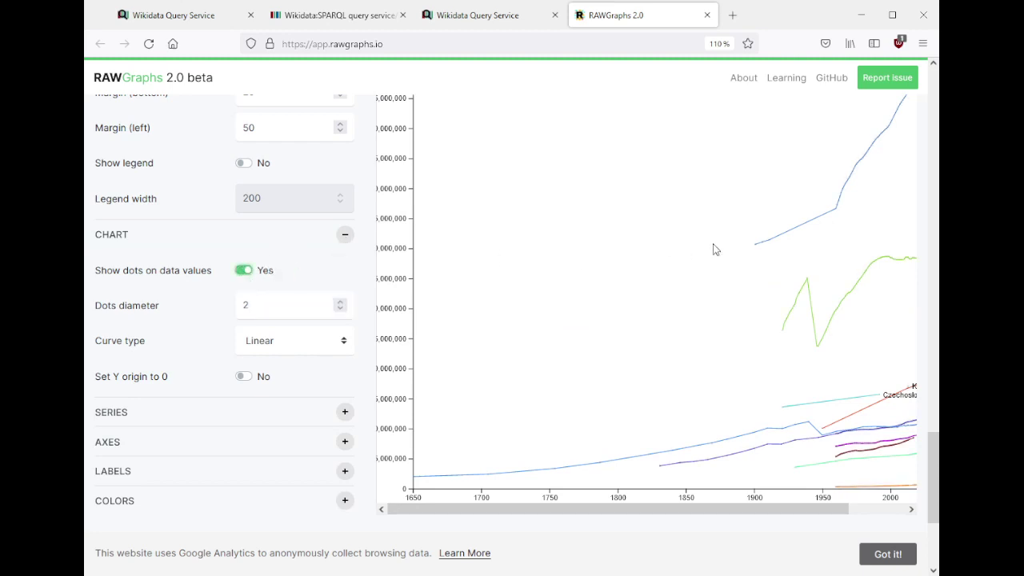
- Toggle the dots on the data values off and on, and set the dots diameter to 20
click(249, 272)
click(249, 272)
click(264, 309)
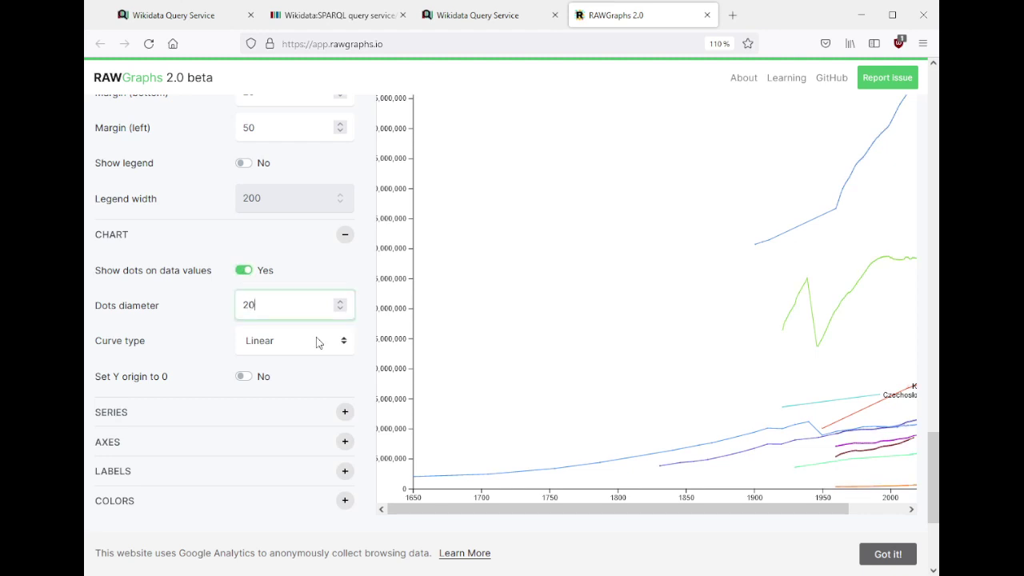
text(0)
key(Tab)
click(740, 306)
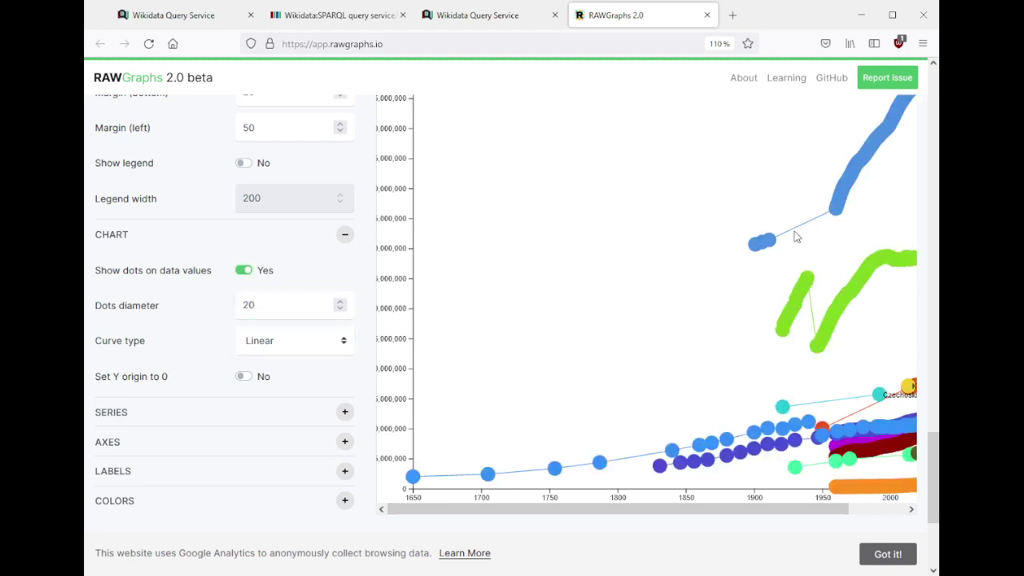
- Reduce the diameter of the data dots to 10
double_click(248, 305)
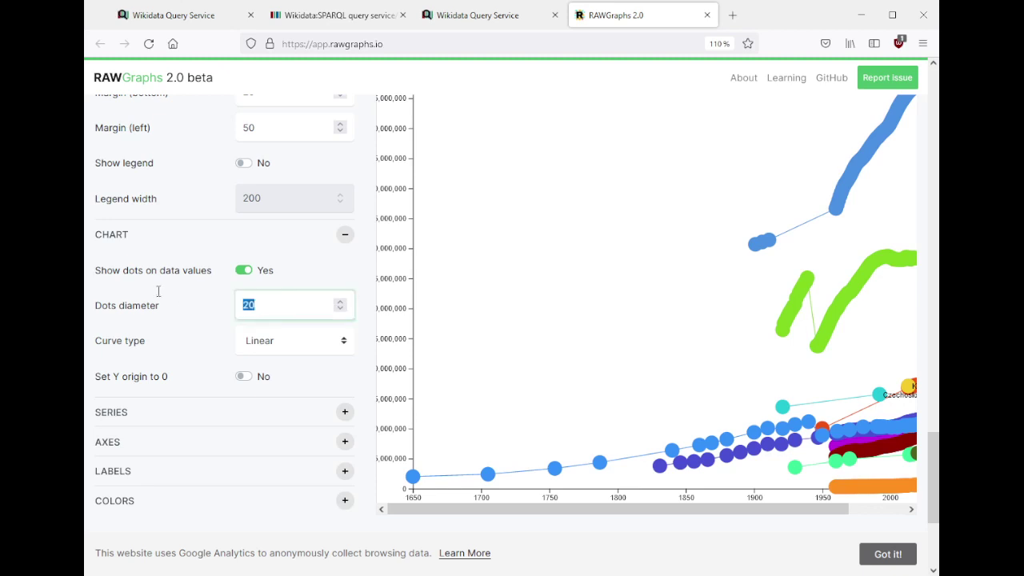
text(10)
key(Tab)
click(680, 328)
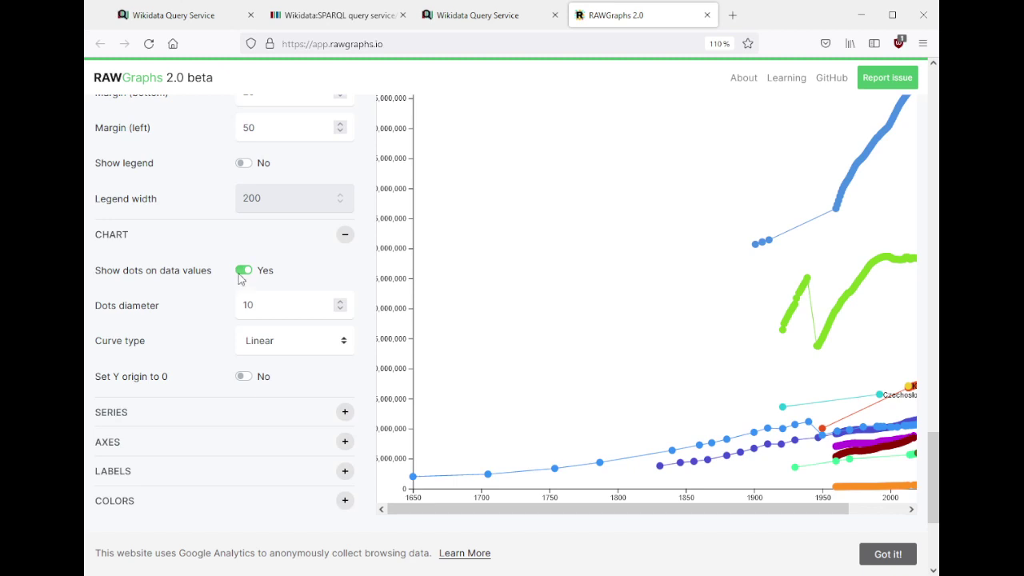
- Hide and show the data dots again for comparison, and set their diameter to 5
click(243, 271)
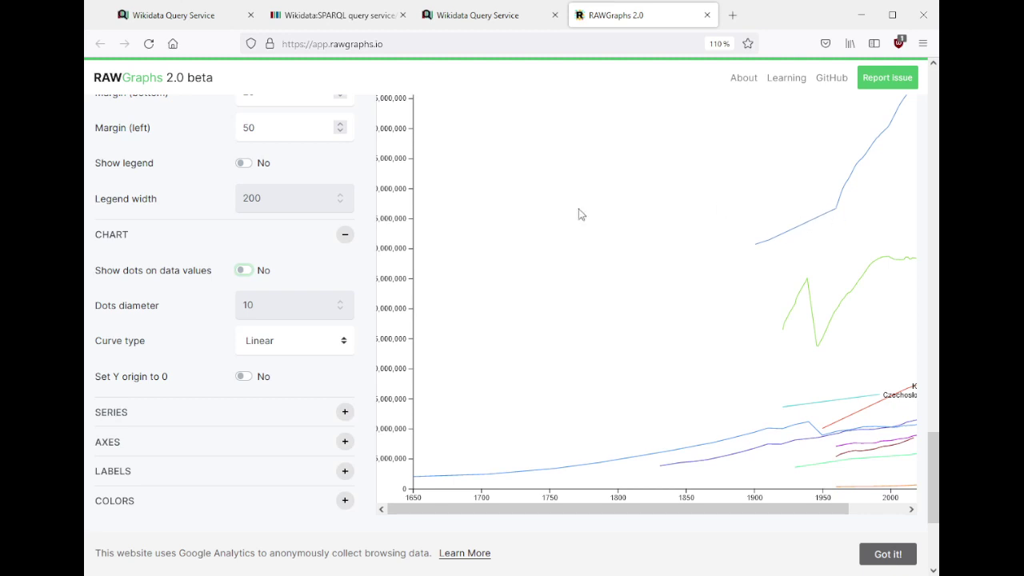
click(245, 271)
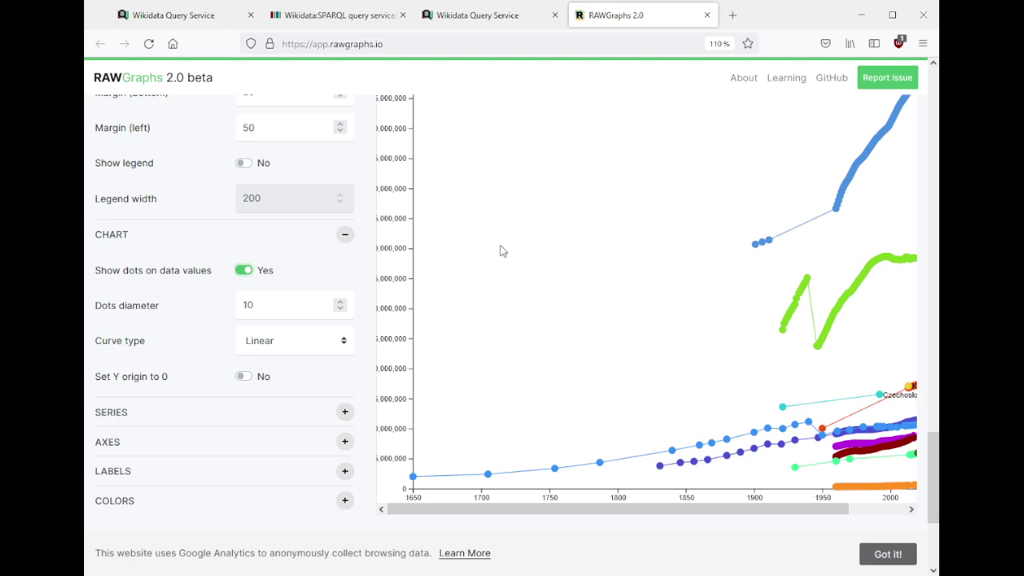
click(174, 299)
text(5)
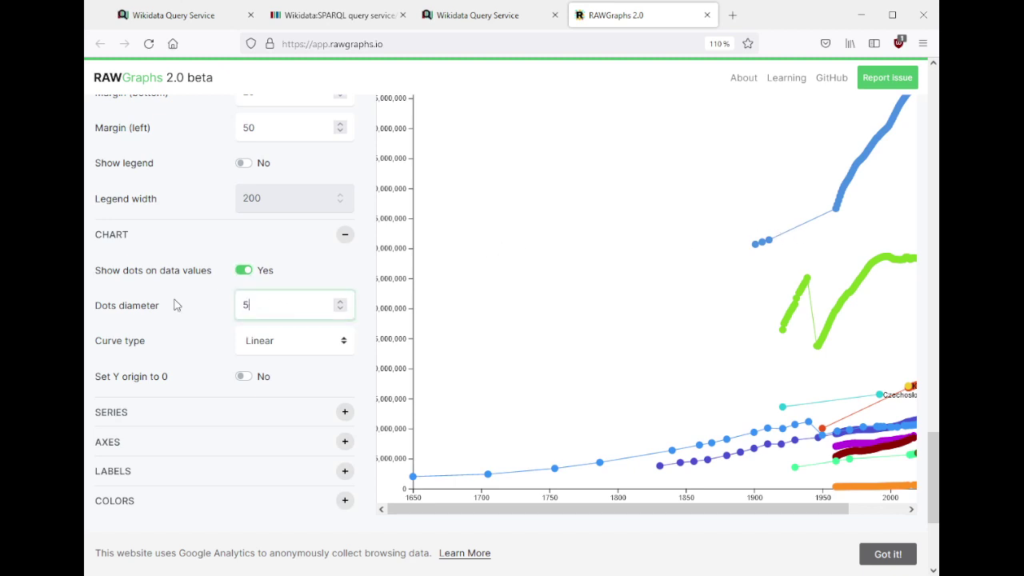
key(Tab)
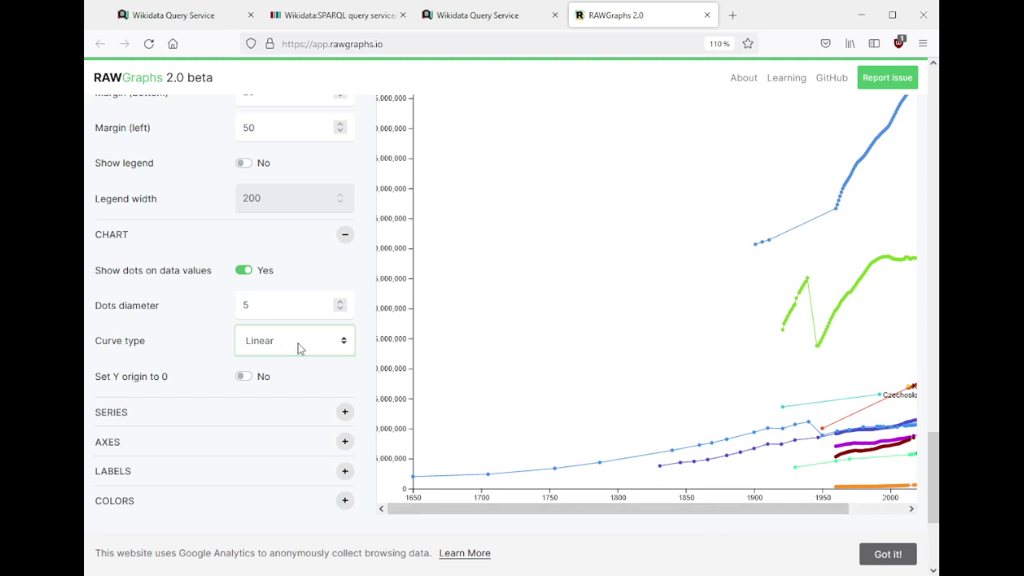
- Try different curve types for the lines while viewing the chart's most recent years
click(259, 484)
key(b)
key(l)
drag(715, 509, 771, 511)
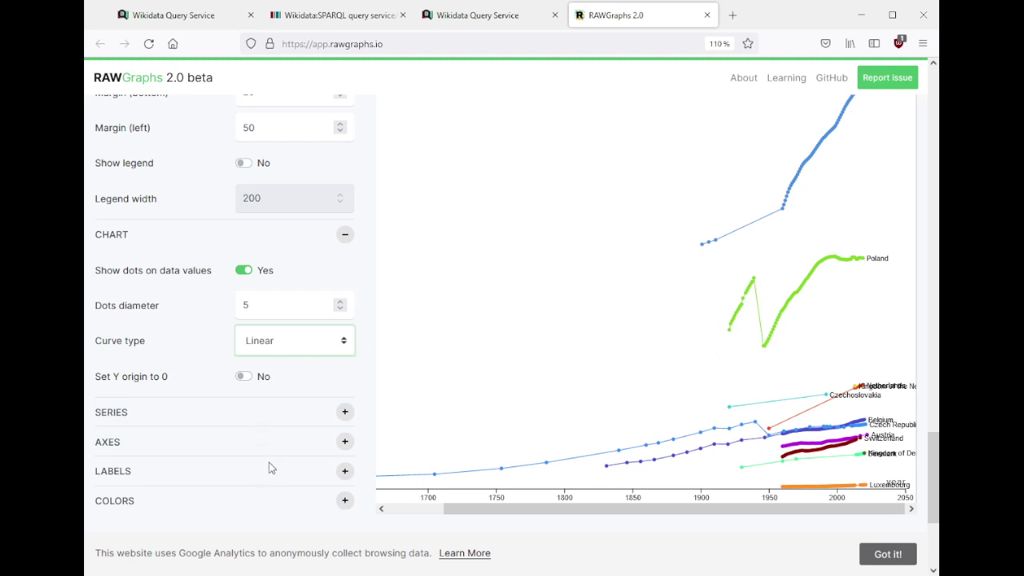
key(Down)
key(Down)
key(Up)
key(Up)
key(Up)
key(Up)
- Try the Step After curve type for the chart lines
click(298, 334)
click(285, 457)
click(280, 346)
click(293, 503)
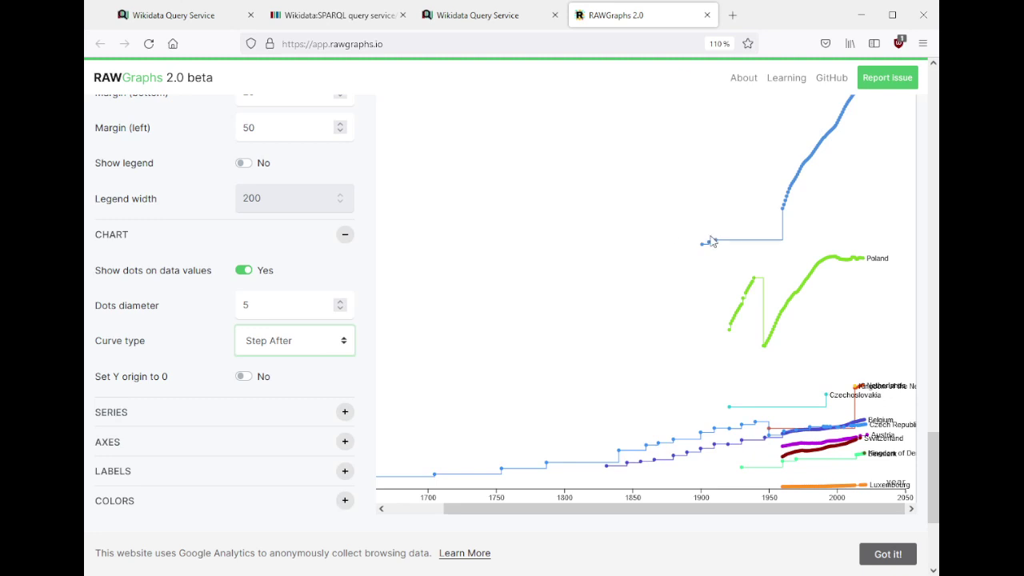
- Try the Step Before curve type and return the chart lines to Linear
click(289, 353)
click(265, 541)
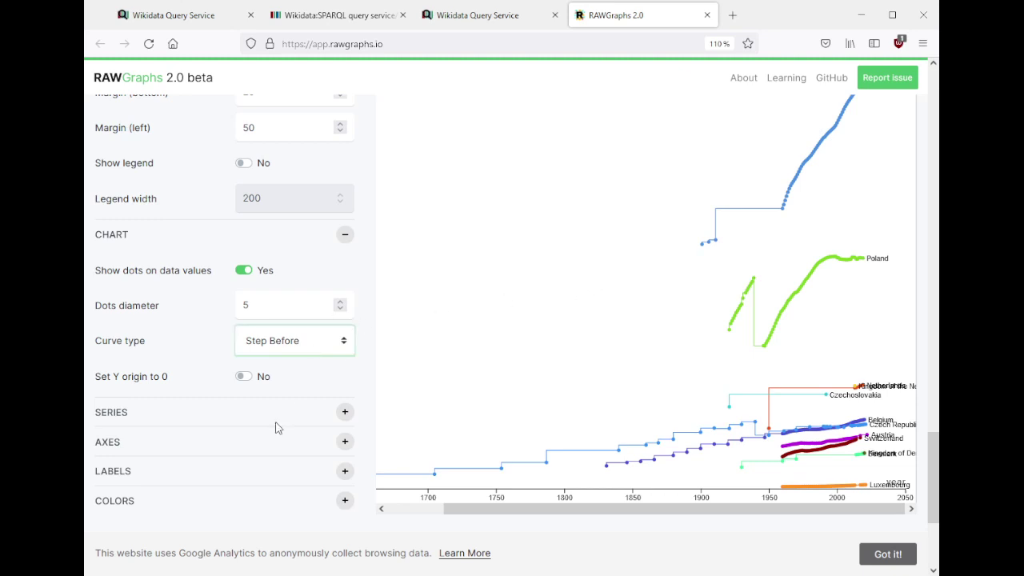
key(l)
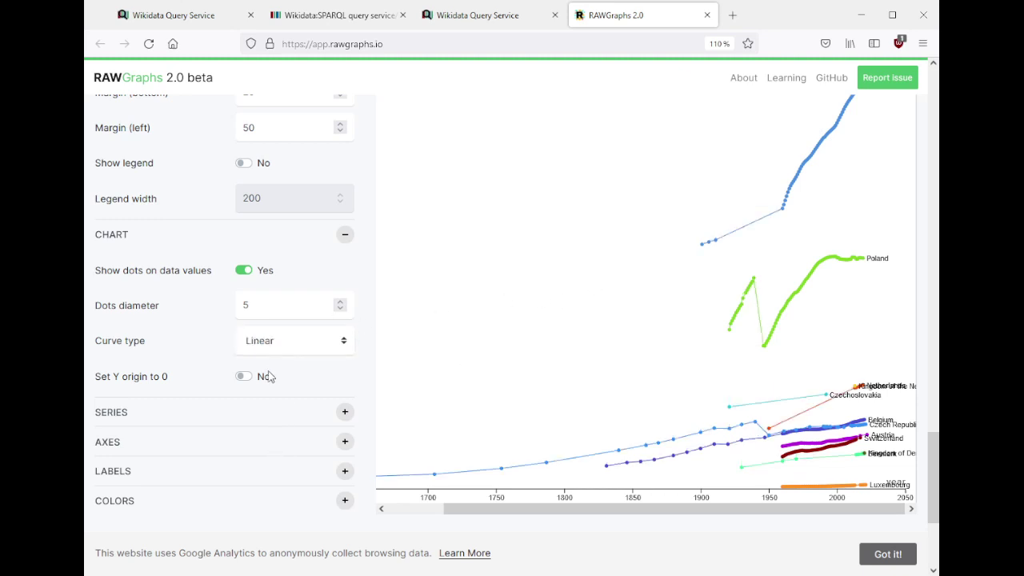
scroll(265, 373, down, 3)
scroll(280, 372, down, 3)
scroll(304, 353, up, 4)
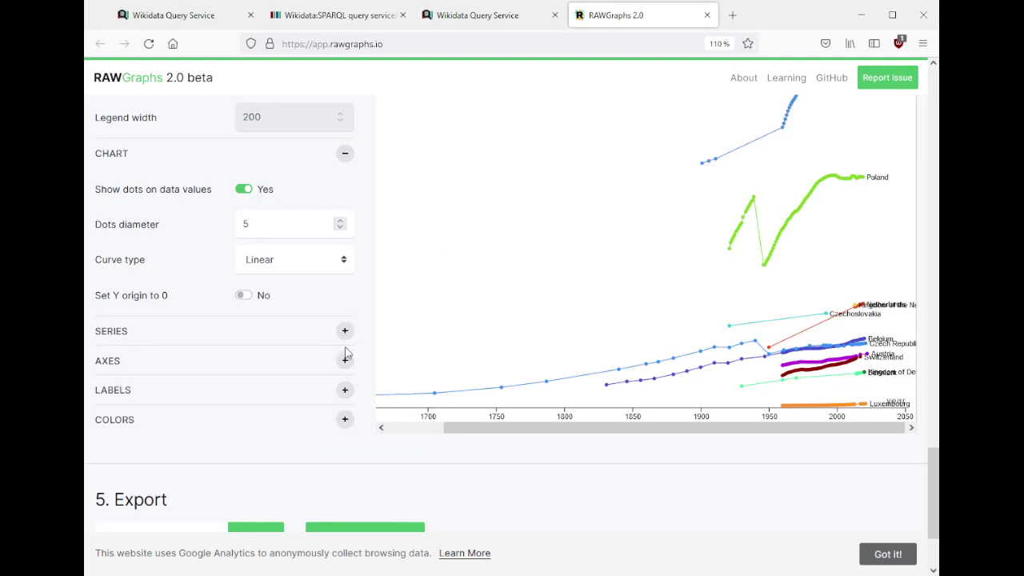
click(346, 362)
click(346, 362)
click(345, 337)
click(345, 339)
- Expand the labels settings and set the labels position to inline
click(345, 390)
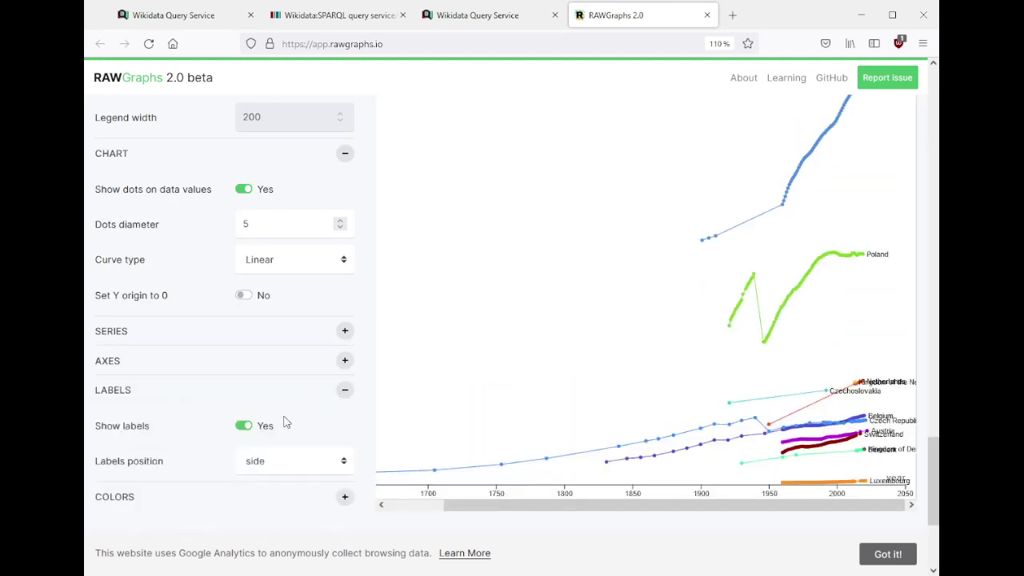
scroll(288, 414, down, 2)
click(293, 392)
click(265, 421)
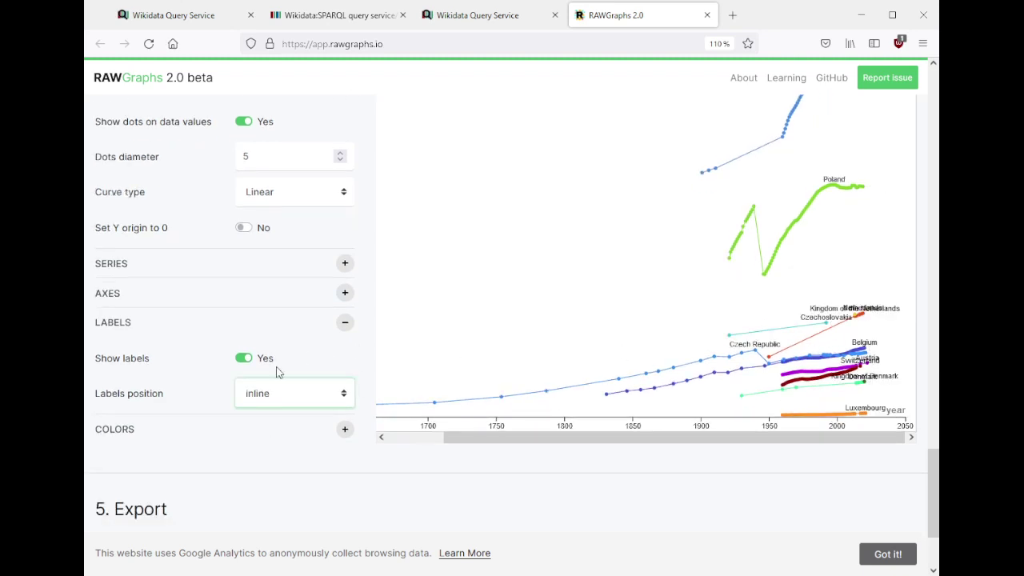
- Collapse the chart and labels settings and go back up to the artboard settings
scroll(310, 336, up, 4)
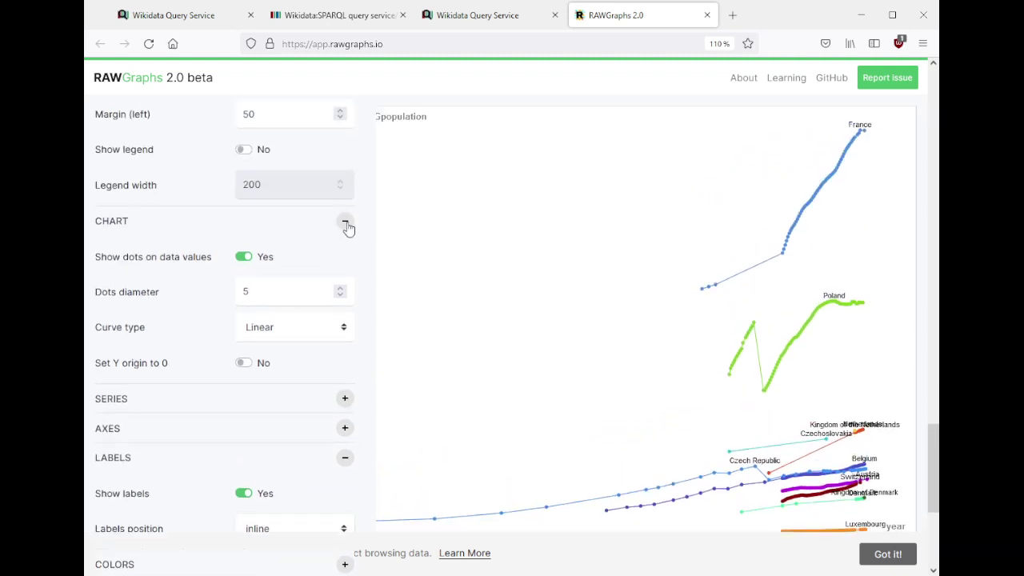
click(347, 224)
click(347, 310)
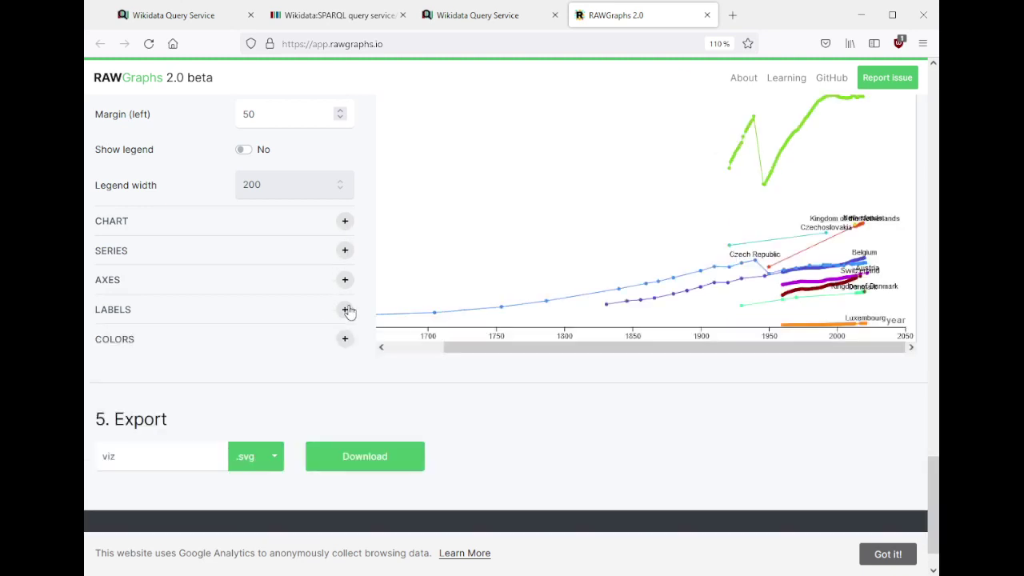
scroll(592, 373, up, 3)
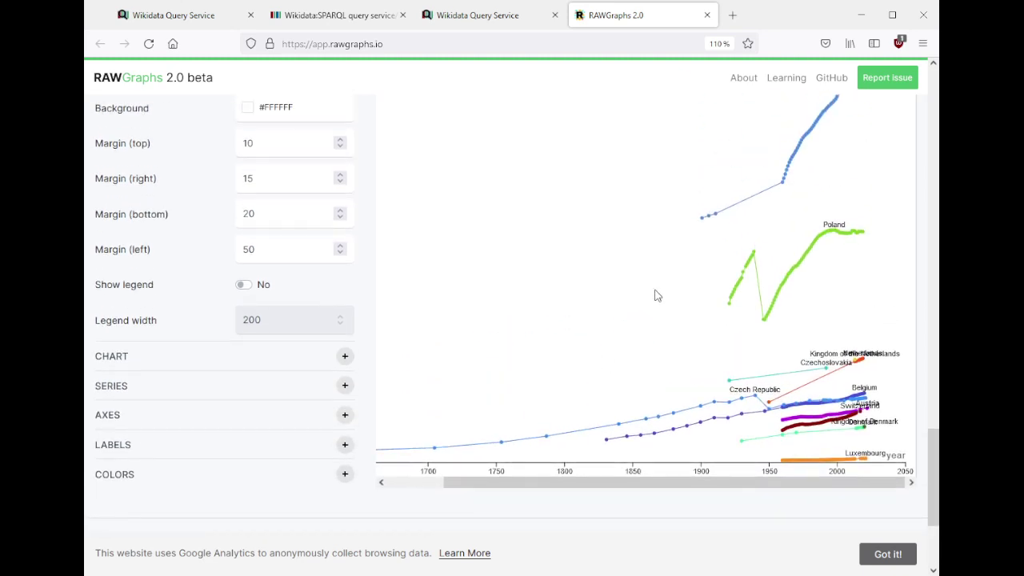
scroll(656, 296, up, 3)
scroll(654, 296, up, 1)
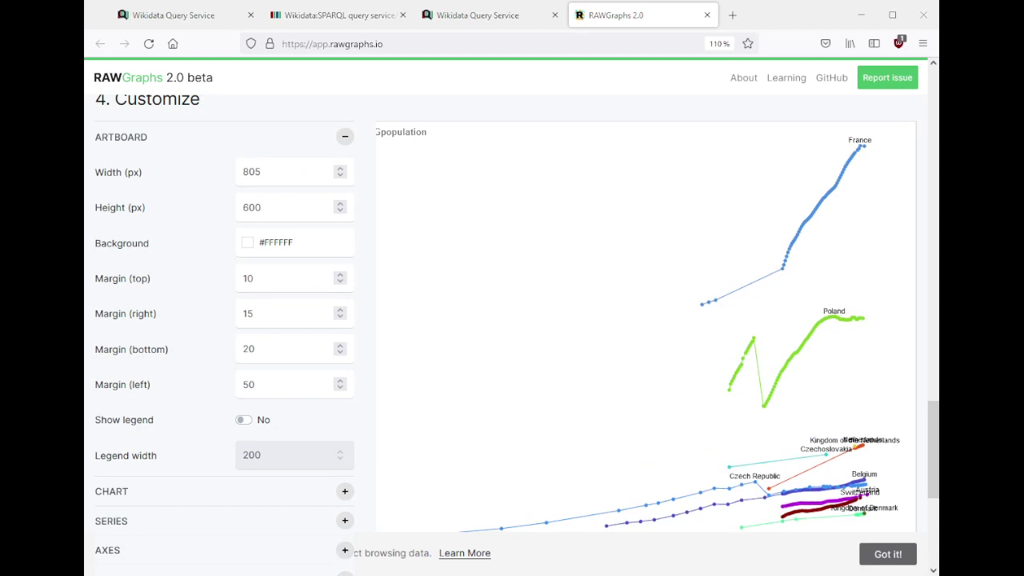
- Try red #D91919, light green #B8E986 and gray #9B9B9B as the artboard background
click(249, 243)
click(374, 281)
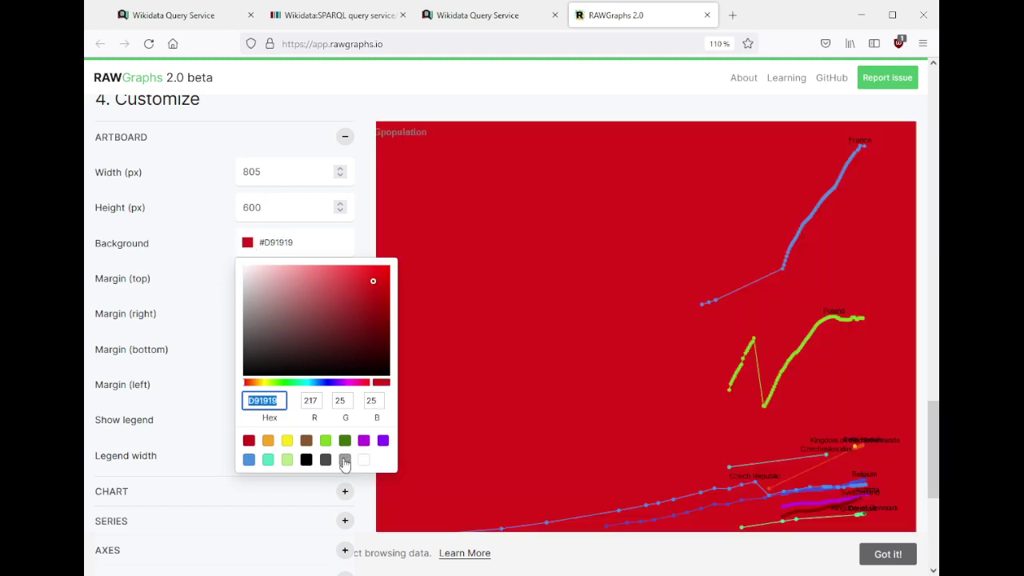
click(288, 461)
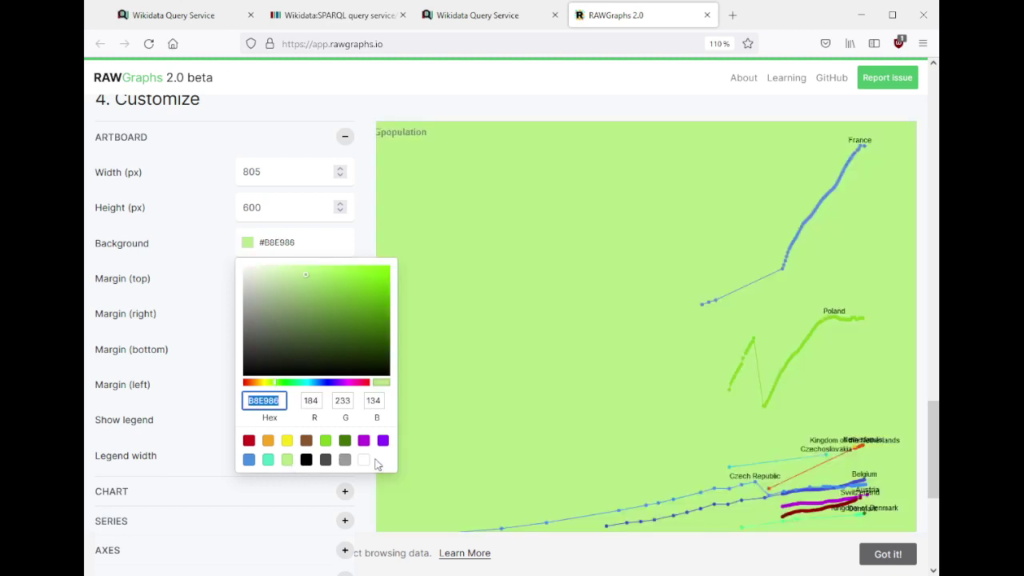
click(347, 463)
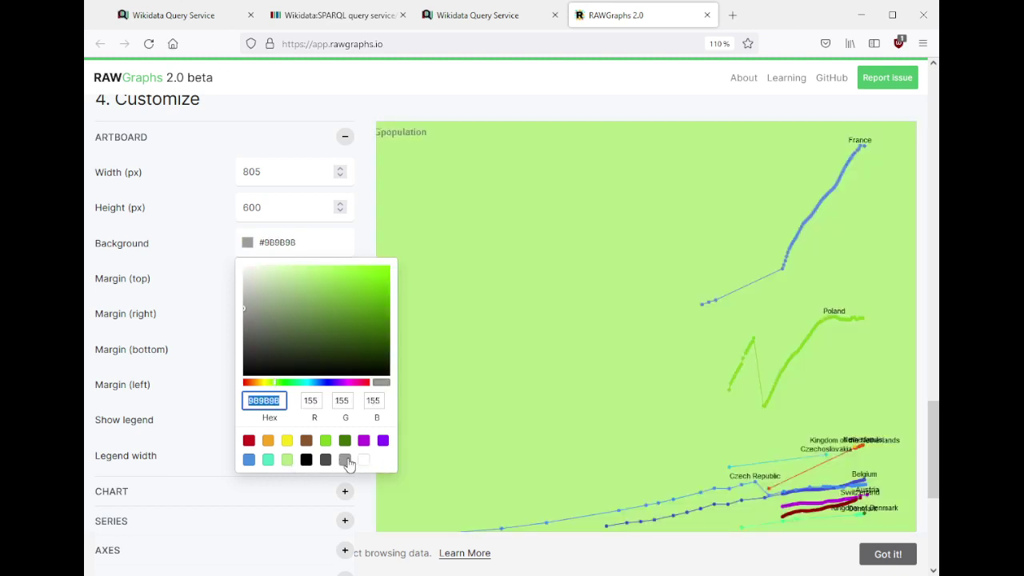
click(610, 307)
- Try red #D21C1C for the artboard background and set it to light gray #EDEDED
click(283, 244)
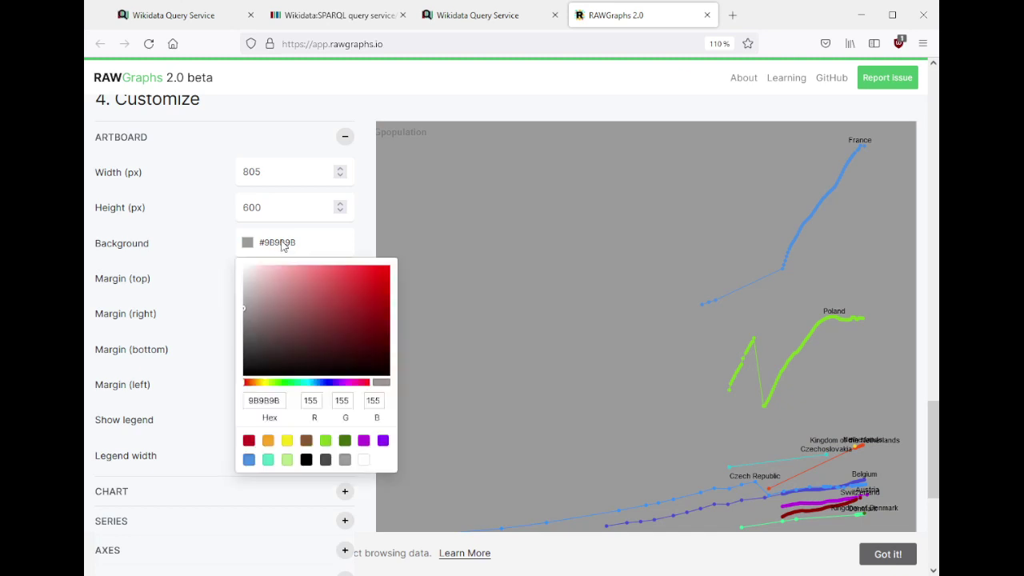
drag(245, 307, 370, 284)
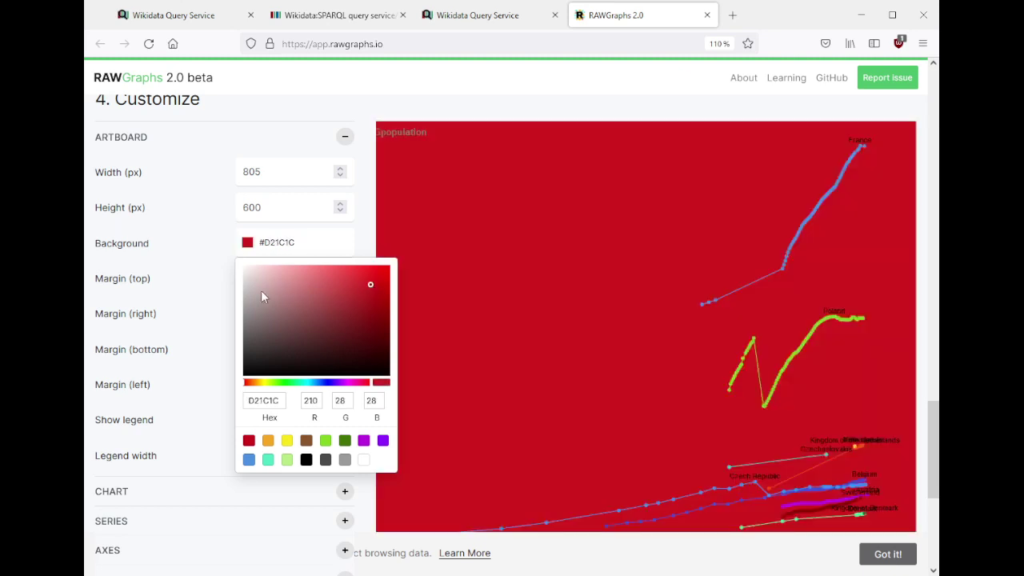
click(242, 286)
click(265, 247)
drag(246, 304, 242, 279)
click(493, 228)
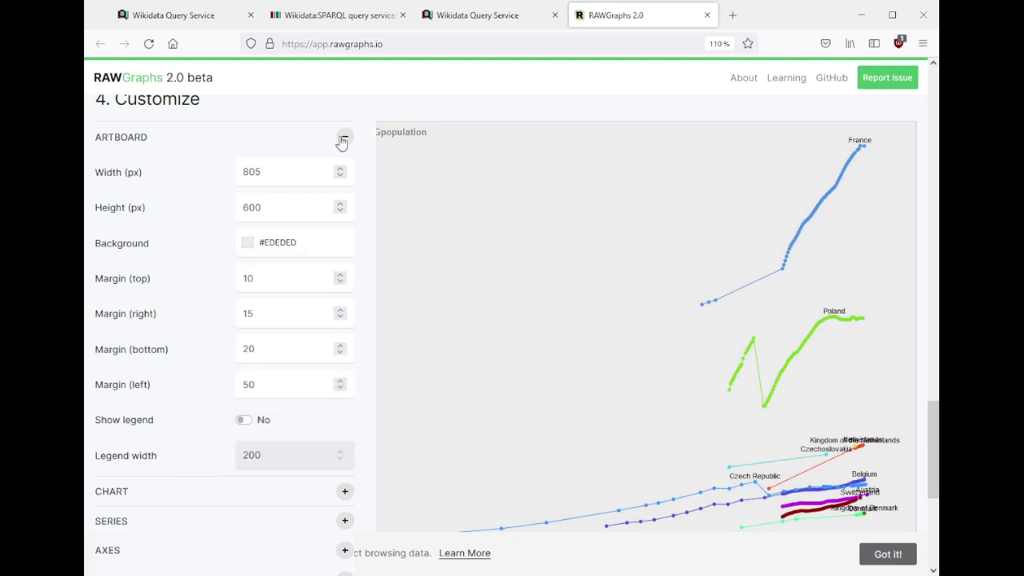
- Set the artboard width to 200 px
drag(306, 172, 231, 171)
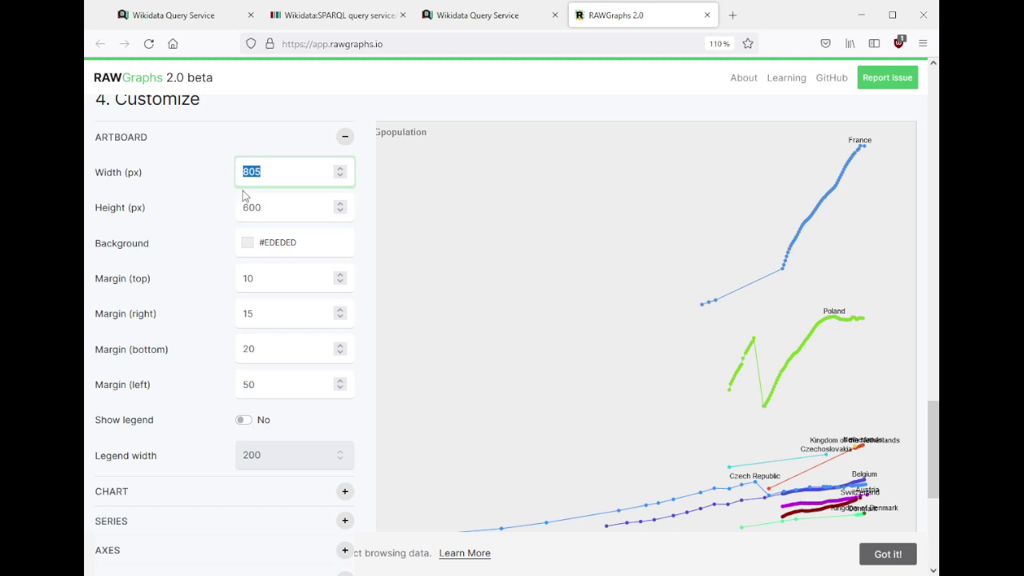
text(200)
key(Tab)
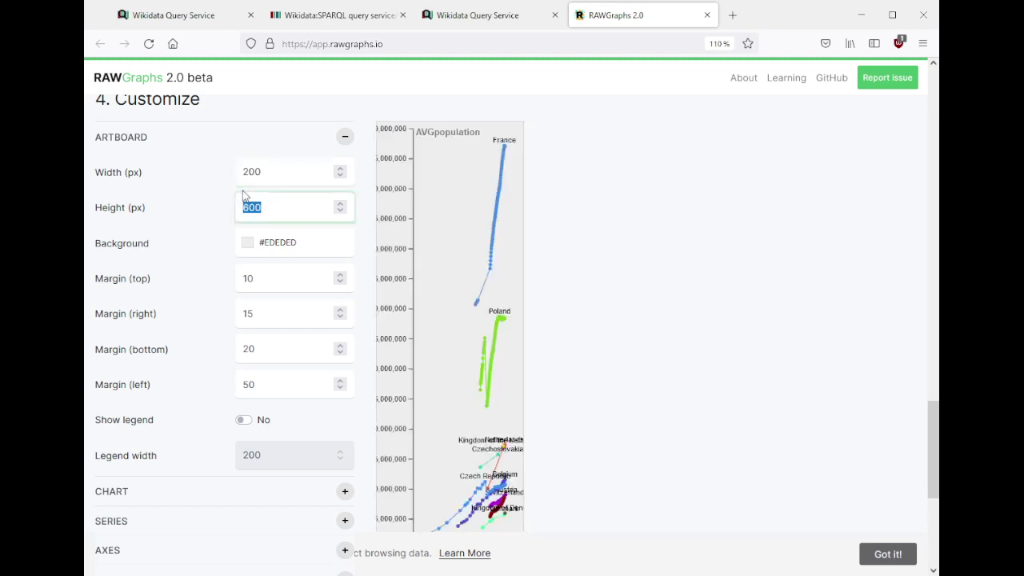
- Set both the width and the height of the artboard to 400 px
drag(274, 175, 206, 175)
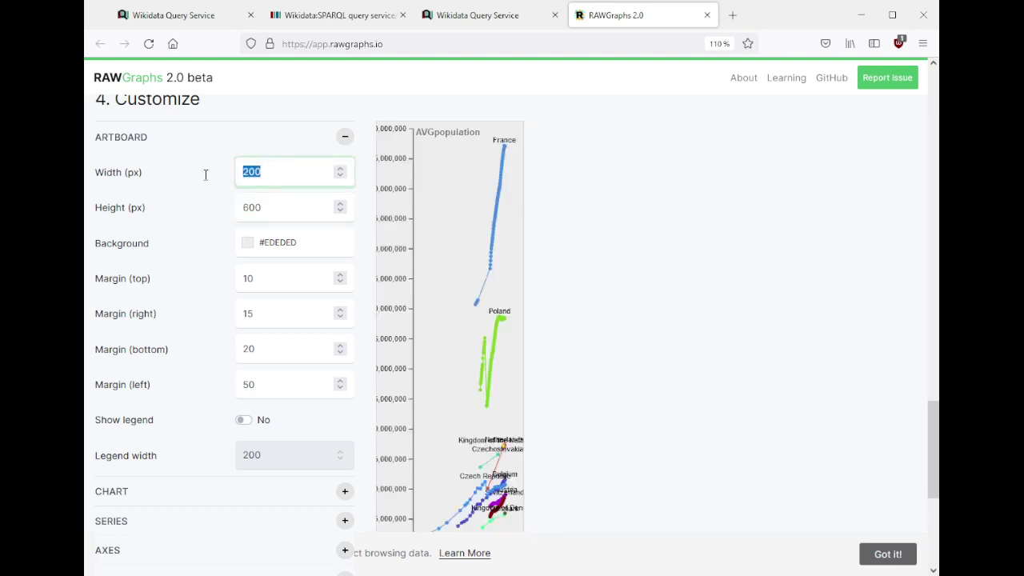
text(400)
key(Tab)
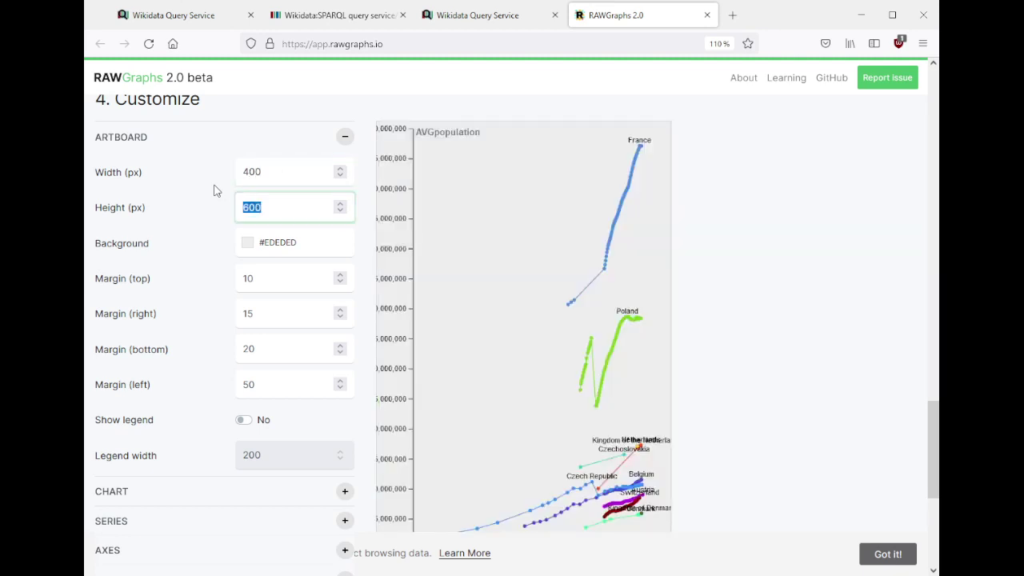
text(800)
key(ctrl+a)
text(4)
key(Tab)
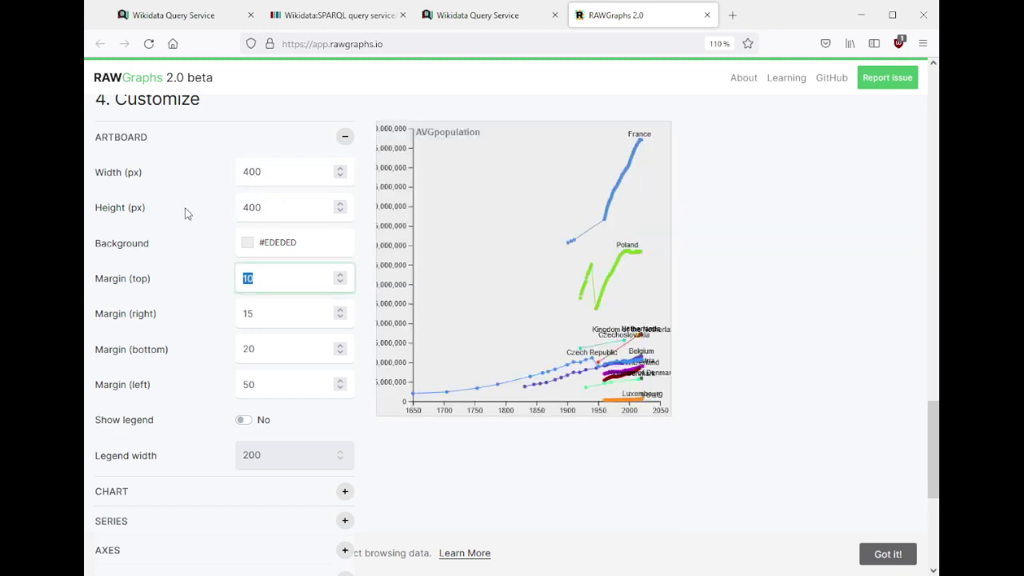
click(789, 320)
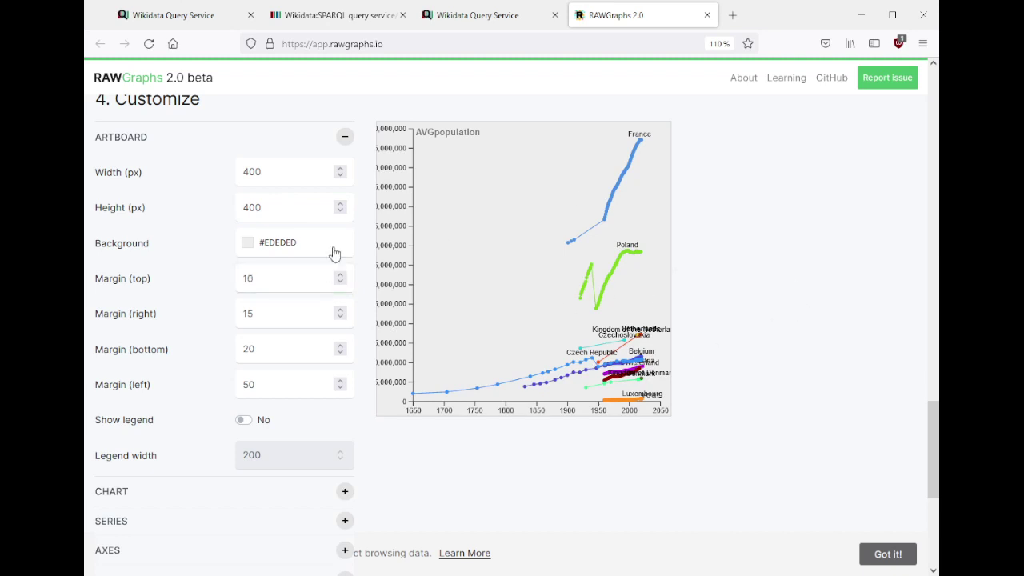
- Set the artboard's top margin to 100
double_click(269, 280)
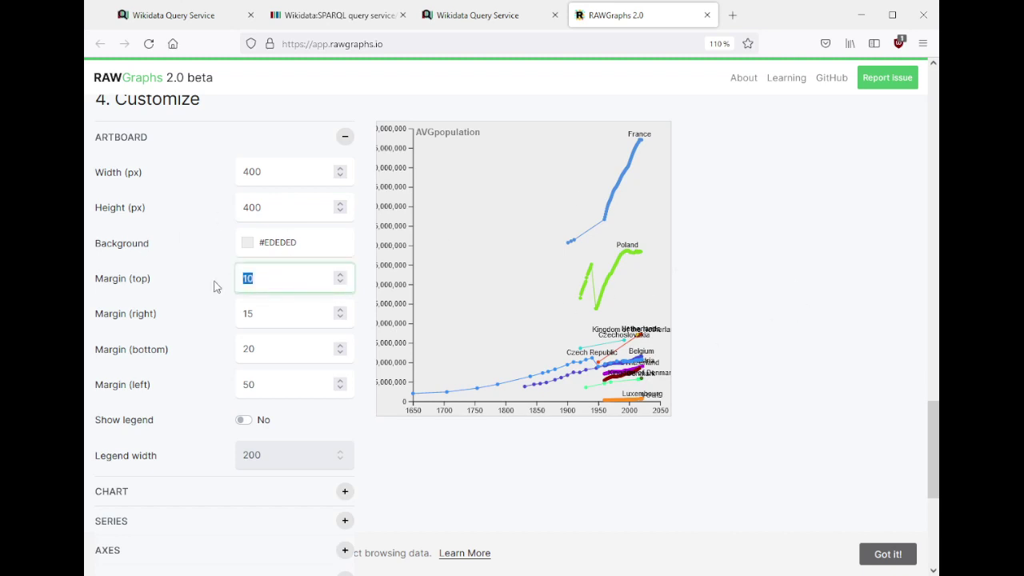
text(100)
key(Tab)
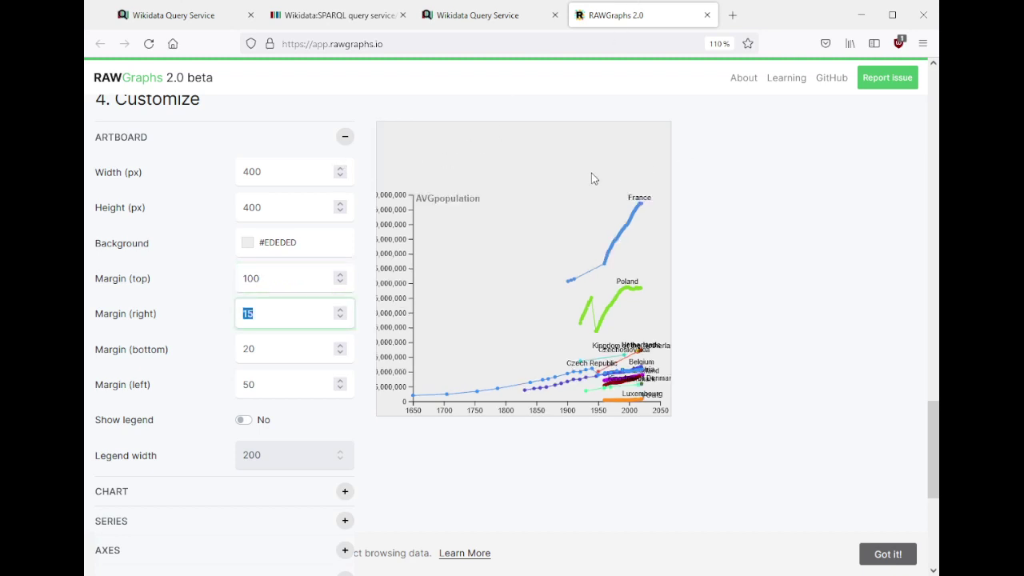
- Set the artboard's right margin and top margin to 10 each
text(10)
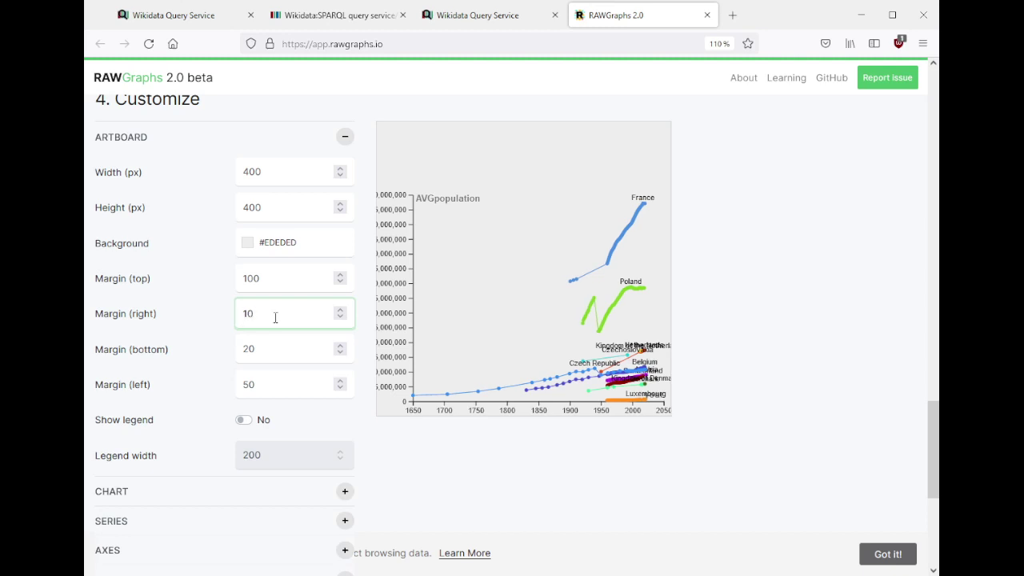
double_click(280, 277)
text(10)
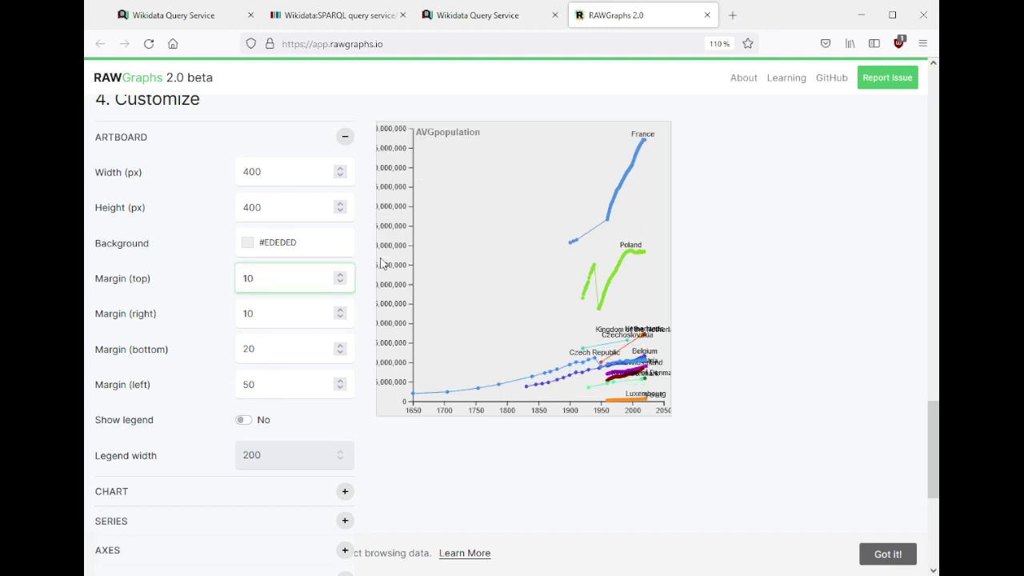
- Set the artboard's left margin to 100
click(345, 138)
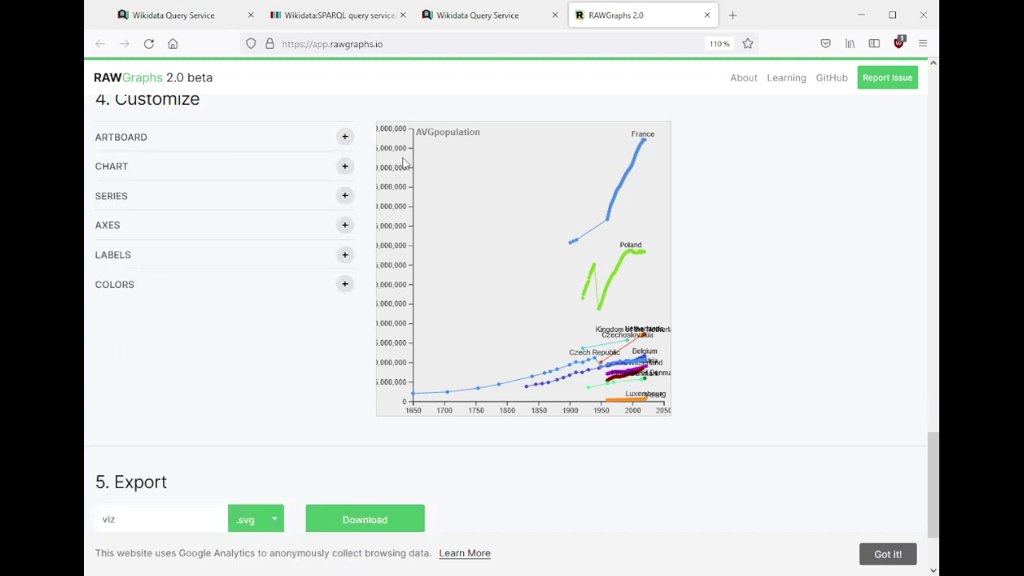
click(345, 138)
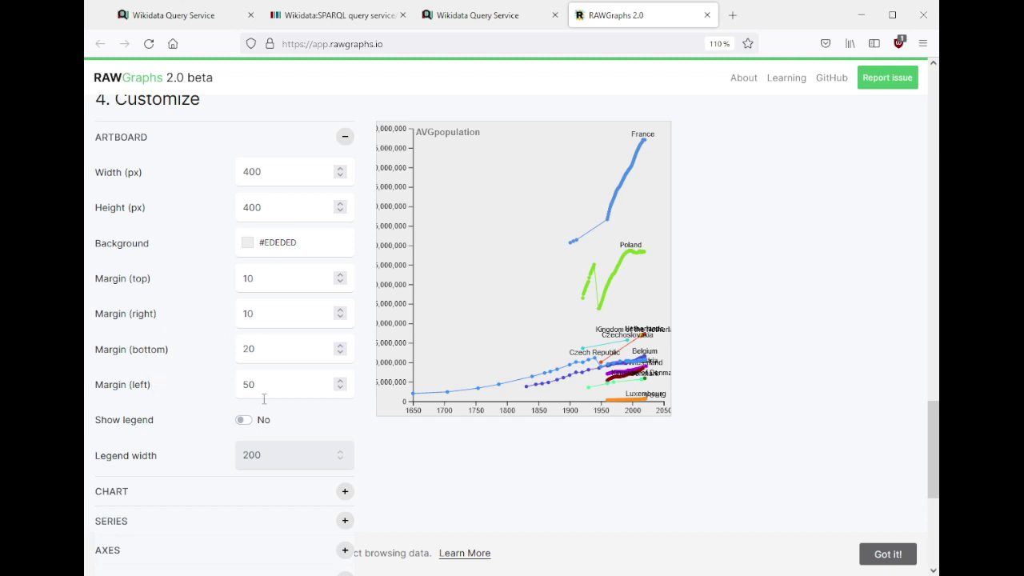
drag(269, 384, 169, 364)
text(100)
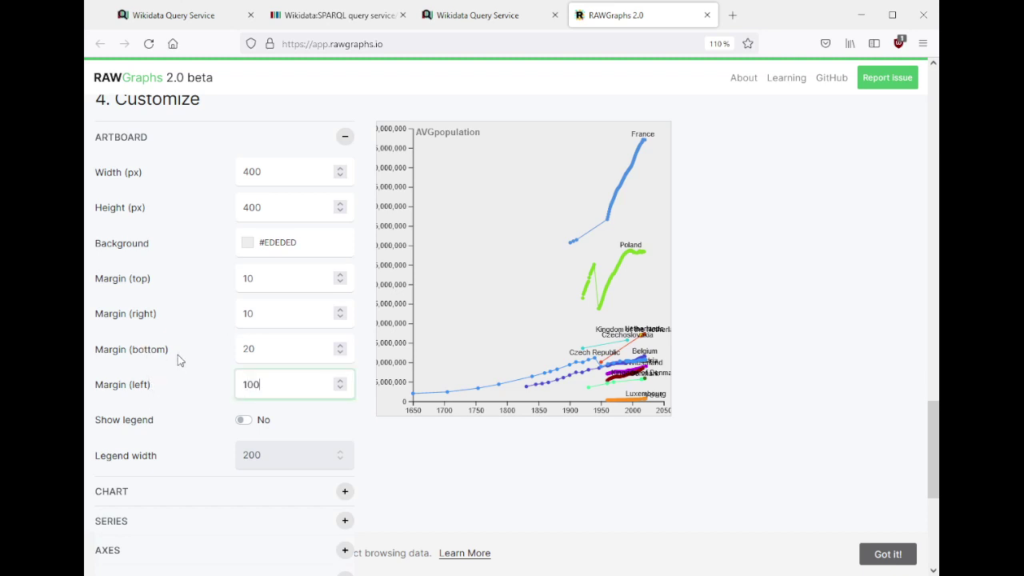
key(Tab)
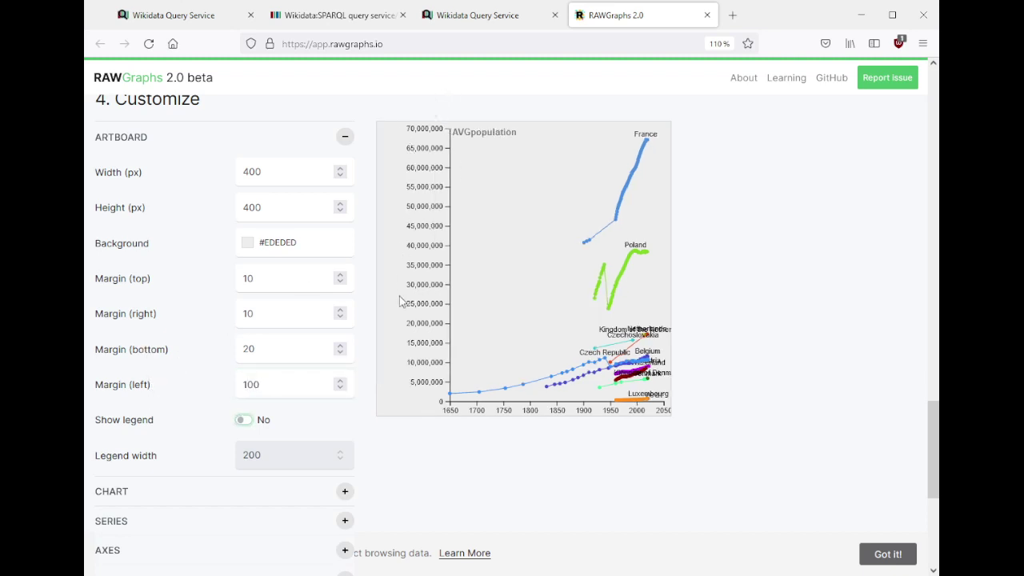
- Show the chart's legend and hide the inline series labels
click(243, 425)
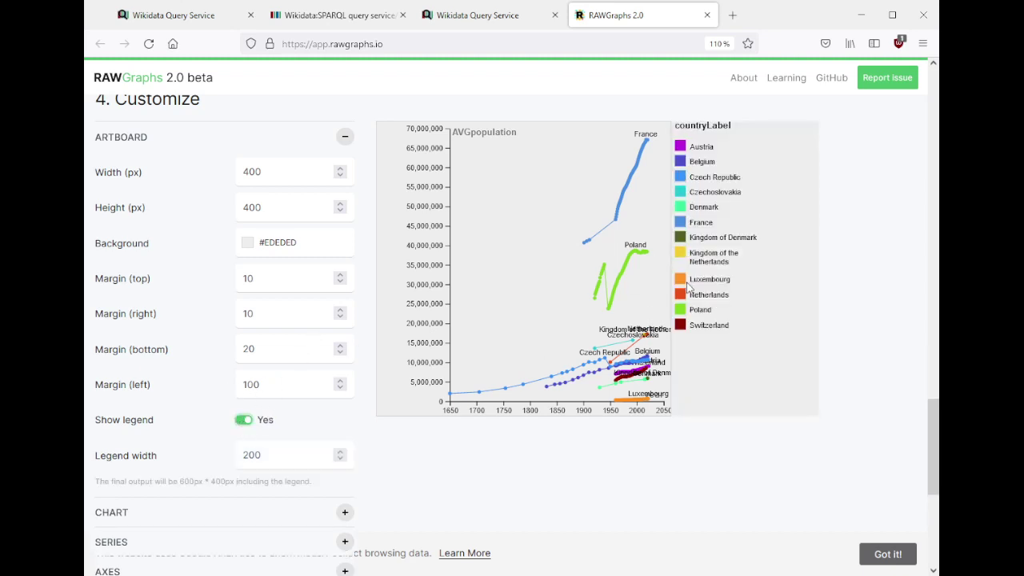
scroll(276, 349, down, 3)
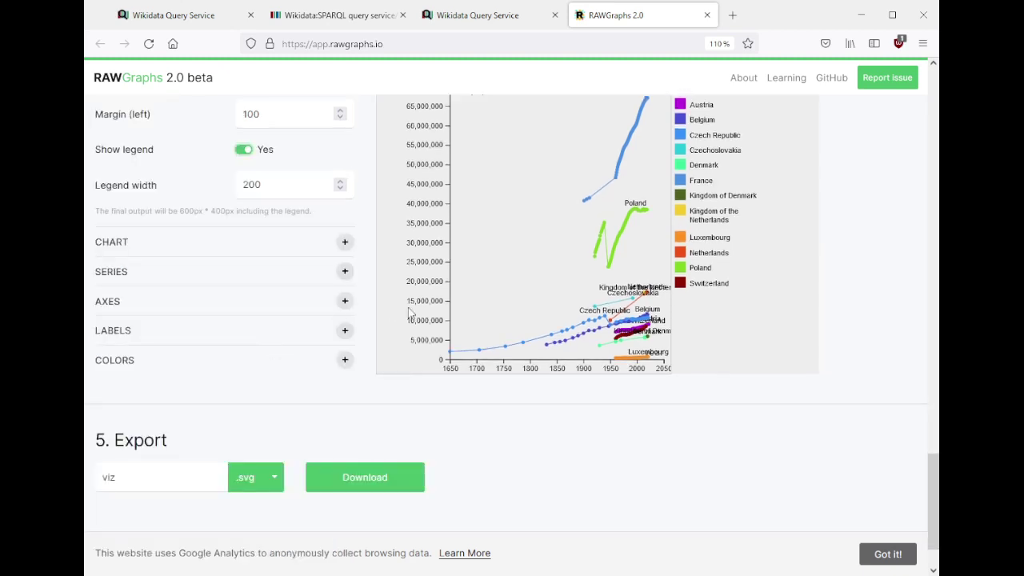
click(345, 331)
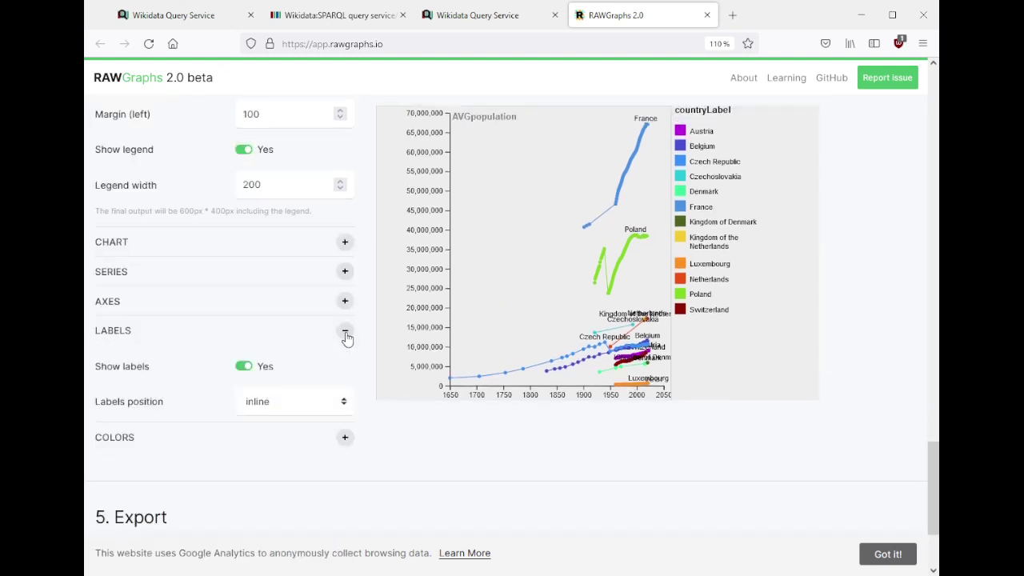
click(245, 368)
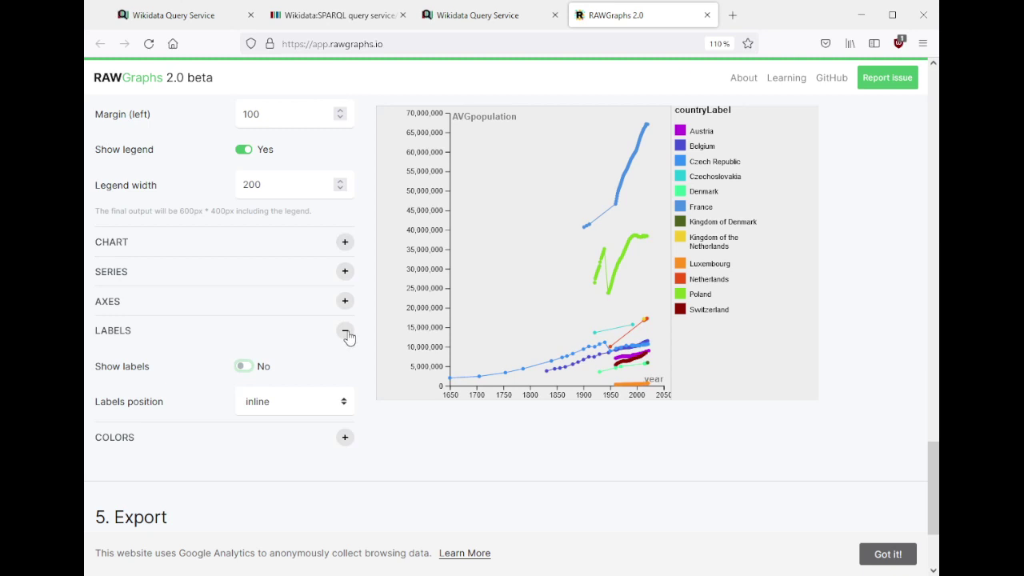
click(345, 330)
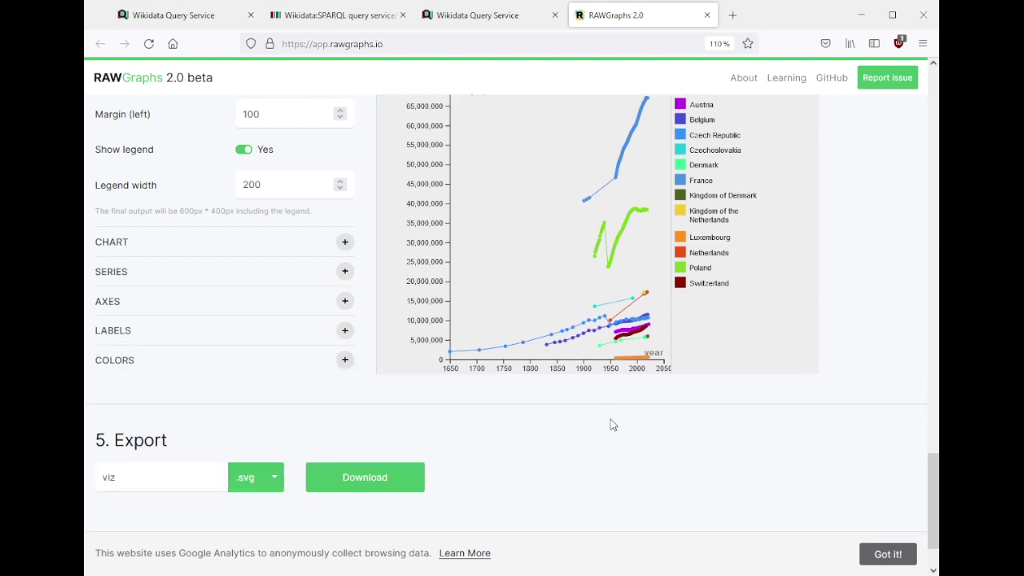
- Review the artboard, chart, series and axes options available for customizing the line chart
scroll(613, 425, up, 2)
scroll(734, 377, up, 3)
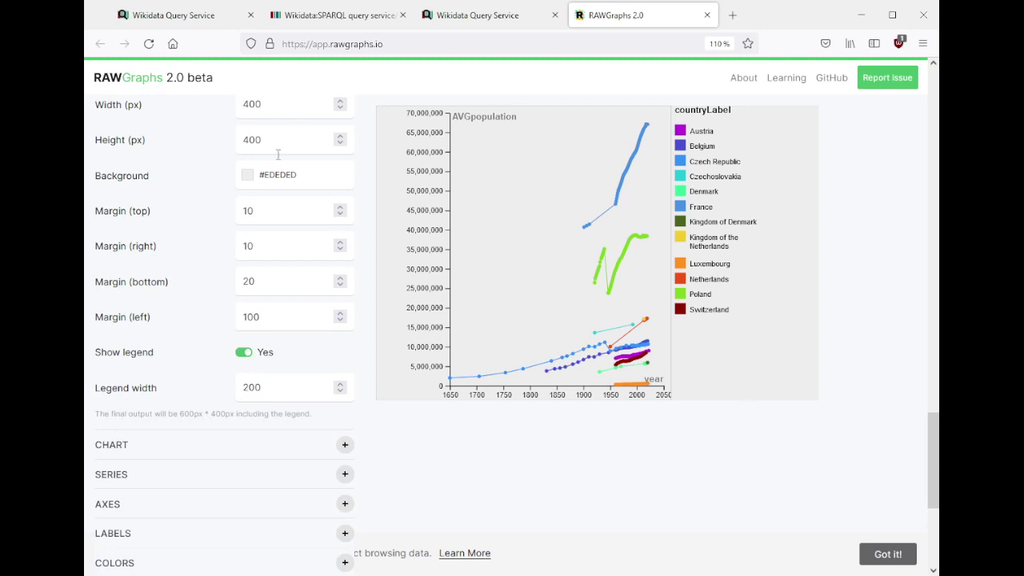
scroll(179, 223, up, 3)
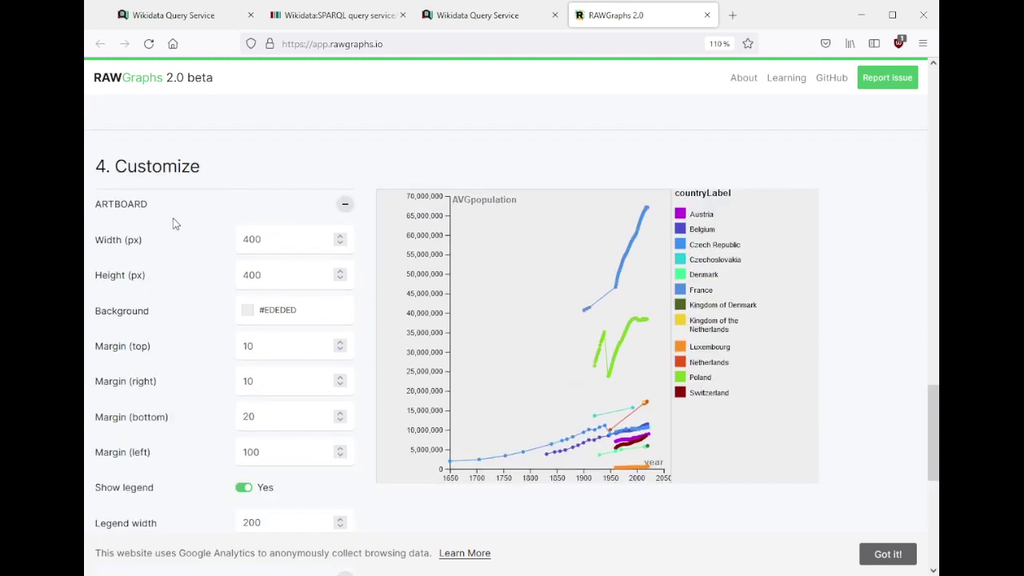
click(342, 206)
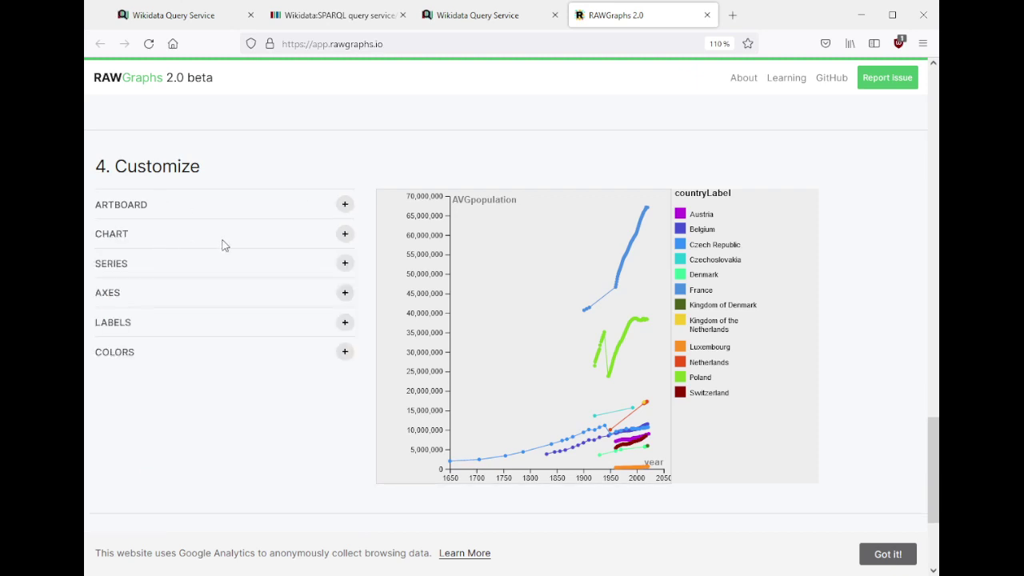
click(346, 235)
click(346, 235)
click(344, 268)
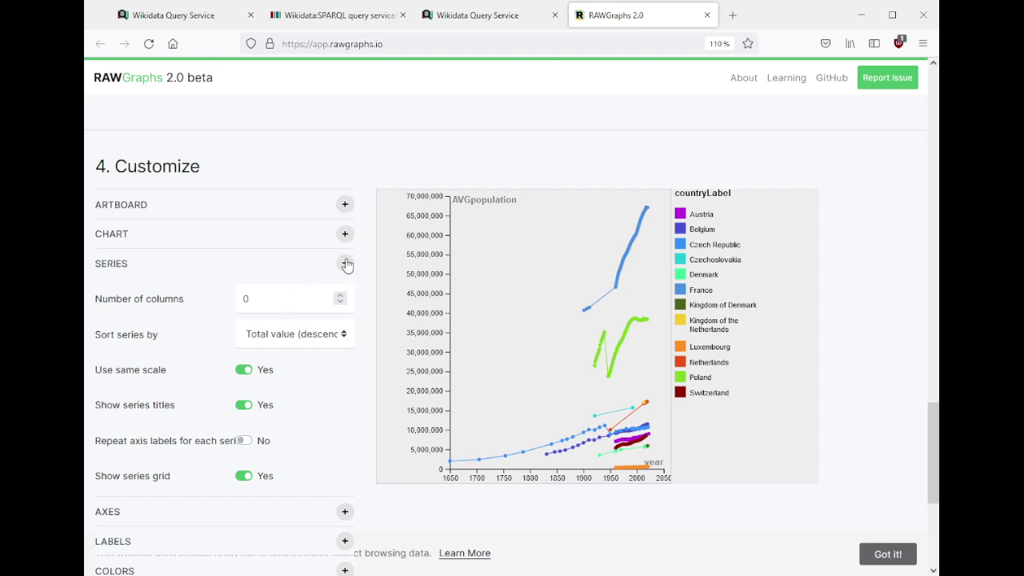
click(345, 264)
click(346, 295)
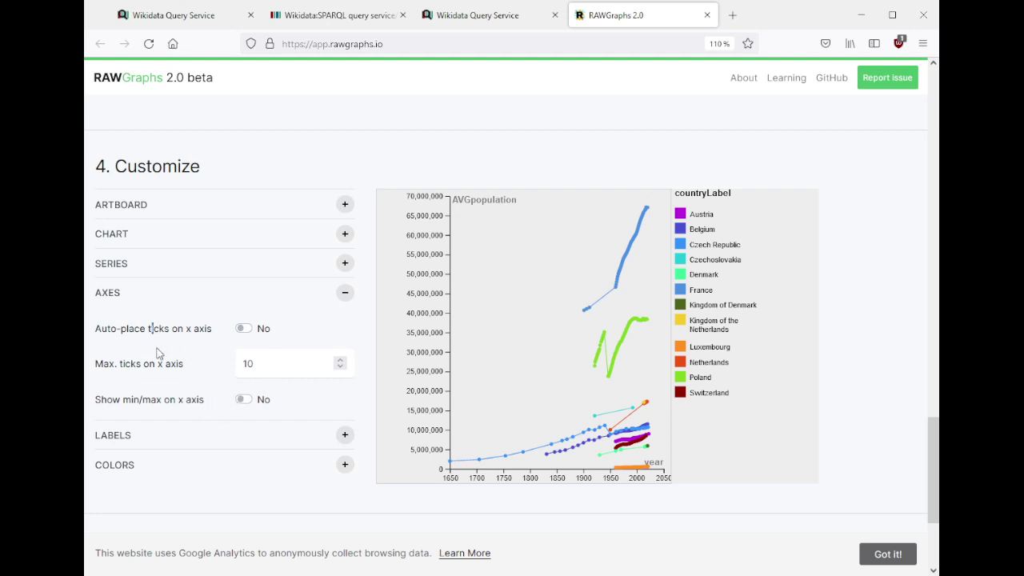
drag(151, 331, 166, 400)
click(345, 295)
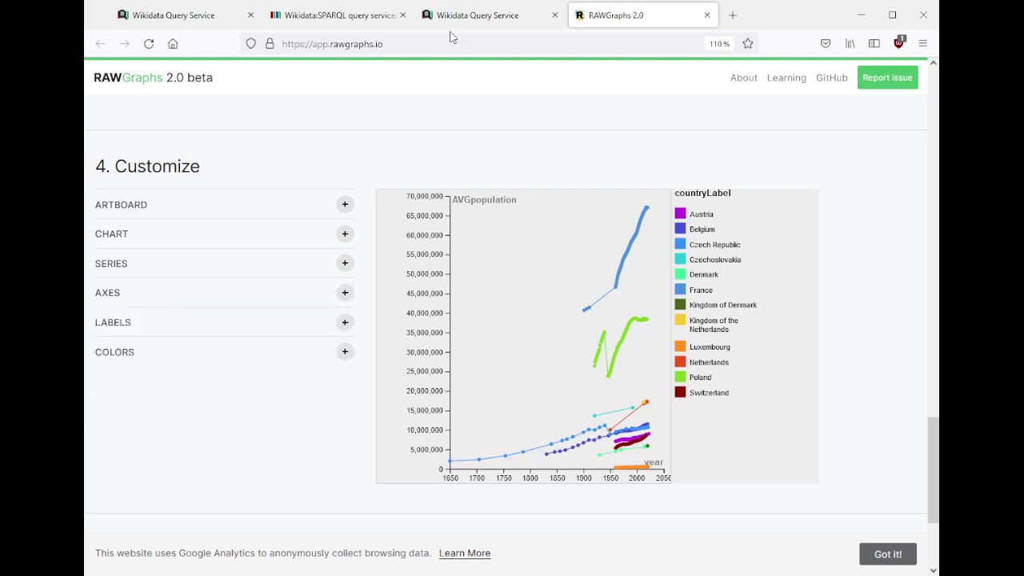
- Switch to the Wikidata Query Service line chart query, add FILTER ( ?year > 1900 ) just before the label SERVICE line and run it
click(460, 31)
scroll(410, 111, up, 5)
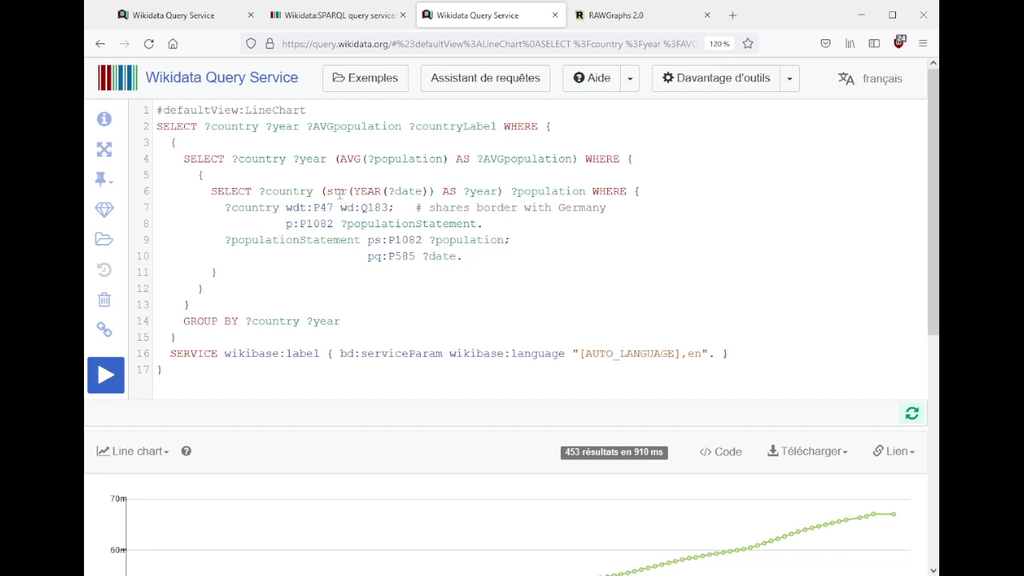
drag(341, 194, 457, 195)
click(370, 320)
key(Return)
key(shift+Home)
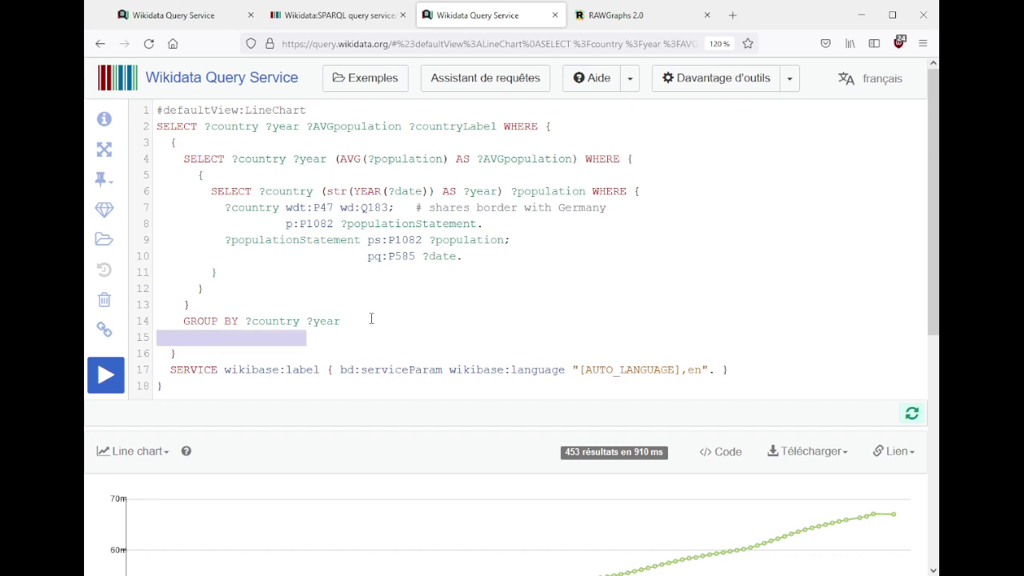
key(End)
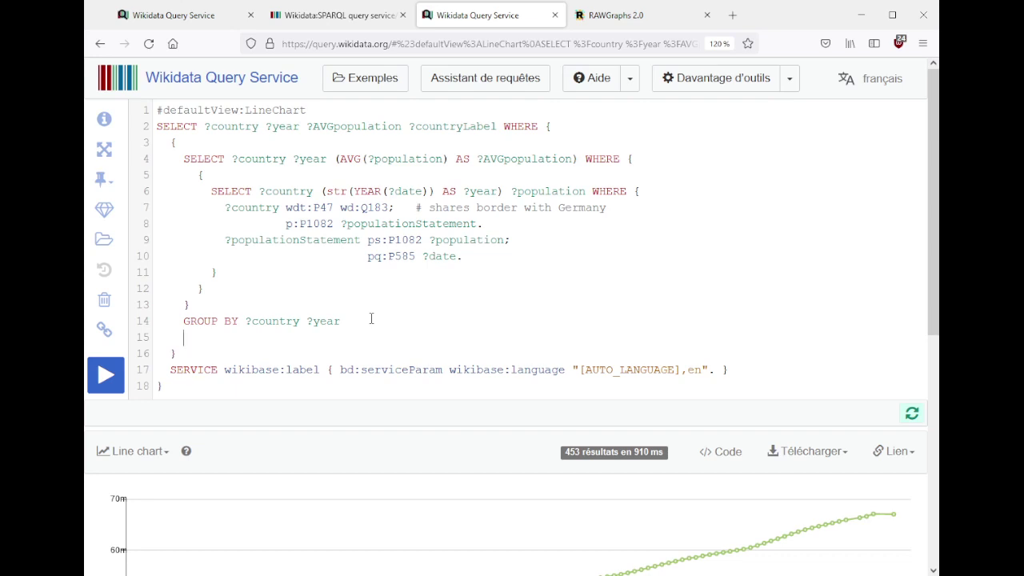
key(shift+Home)
key(Delete)
key(End)
key(Return)
text(FILTER ( ?year > 1900 ))
key(Return)
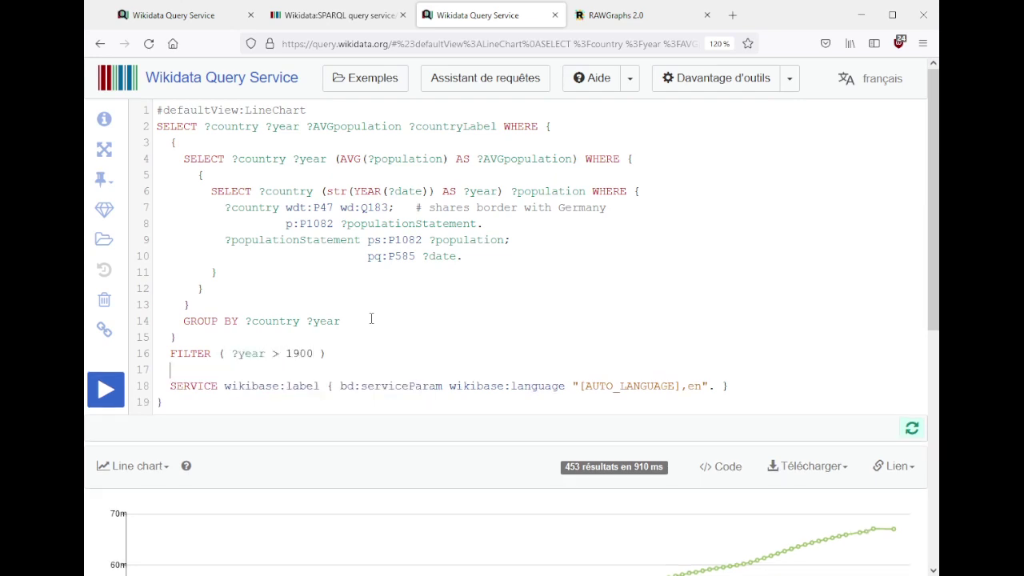
key(BackSpace)
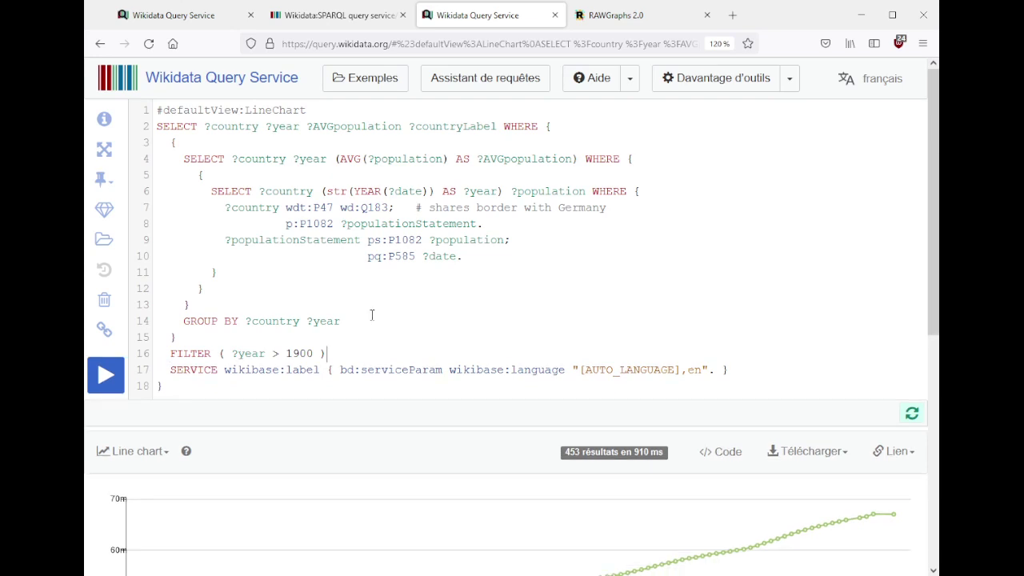
key(ctrl+Return)
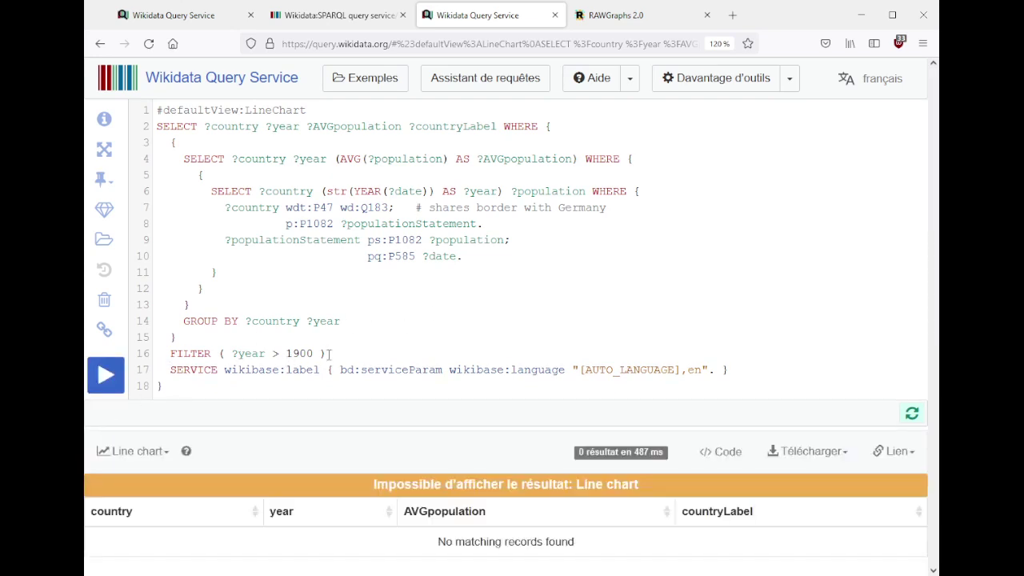
- Try the year filter inside the subquery block, directly below GROUP BY ?country ?year, and run the query
key(shift+Home)
key(ctrl+c)
key(BackSpace)
key(BackSpace)
key(BackSpace)
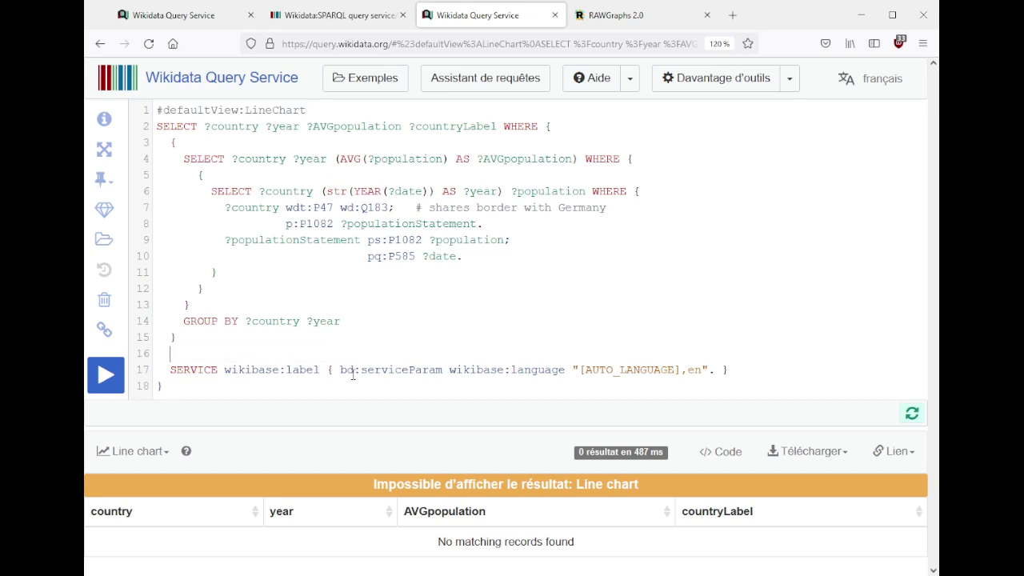
key(Return)
key(ctrl+v)
key(ctrl+Return)
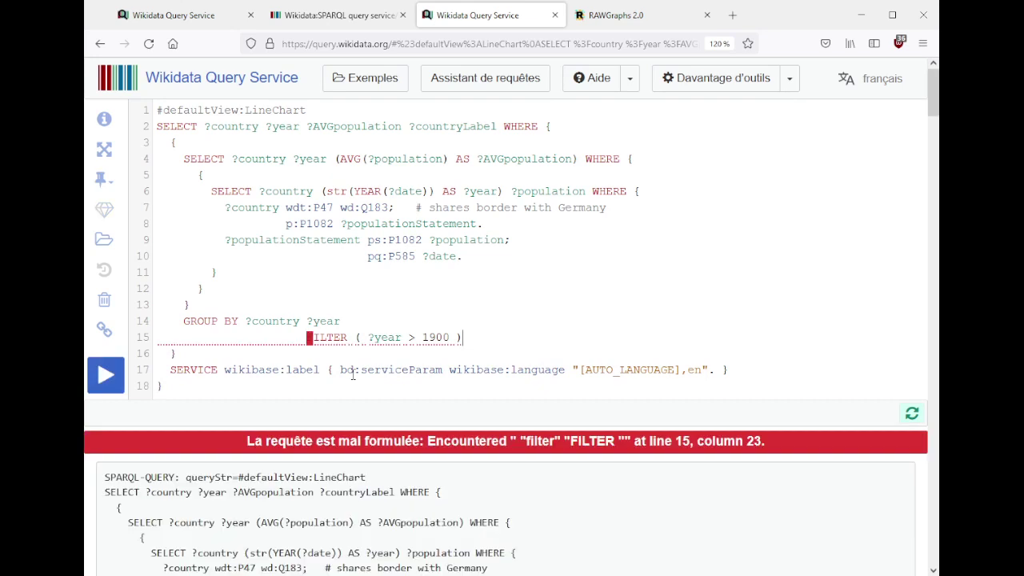
- Move FILTER ( ?year > 1900 ) to the first line of the outer WHERE block and run the query
key(shift+Home)
key(ctrl+c)
key(BackSpace)
key(shift+Home)
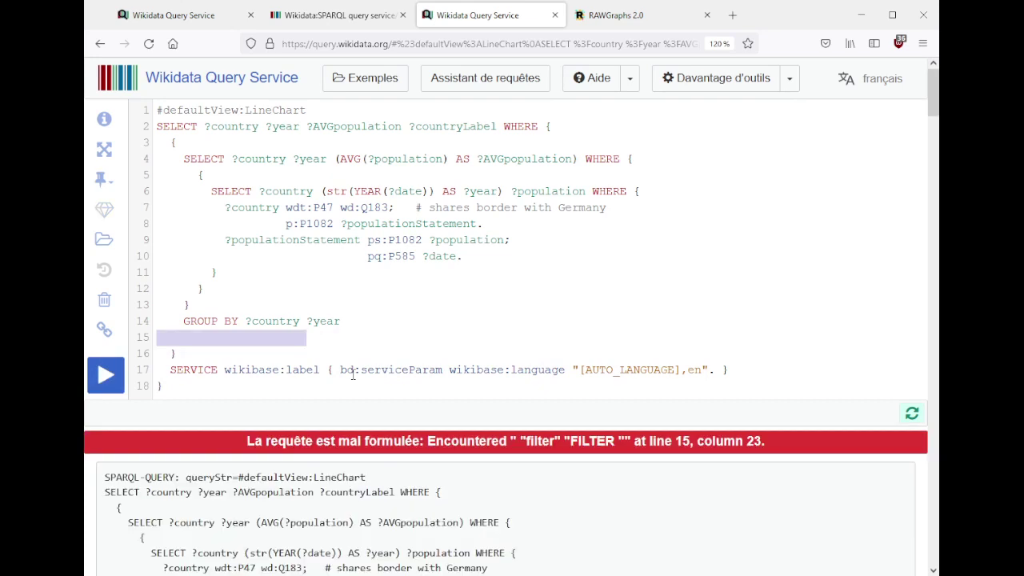
key(BackSpace)
key(BackSpace)
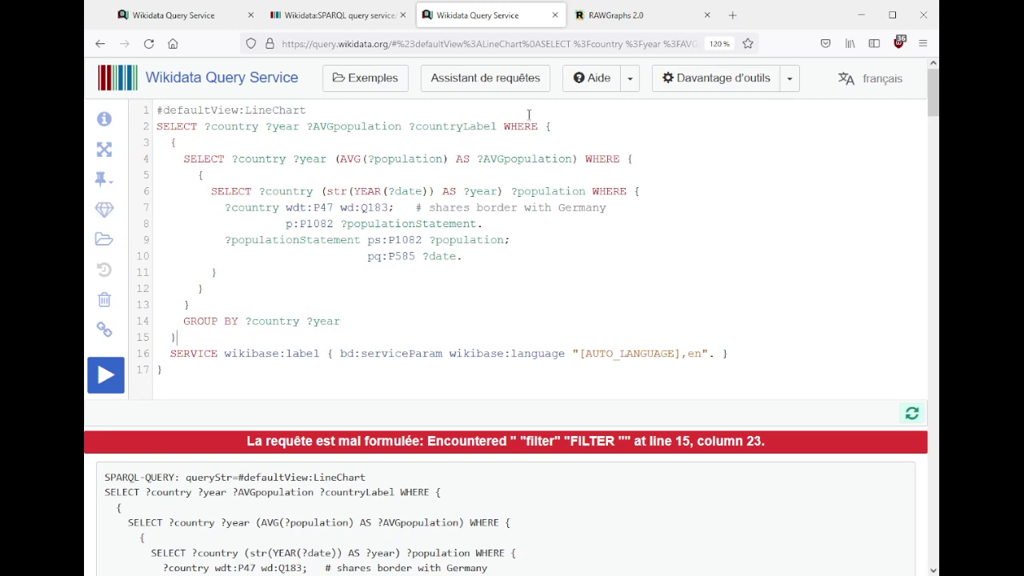
key(Return)
key(ctrl+v)
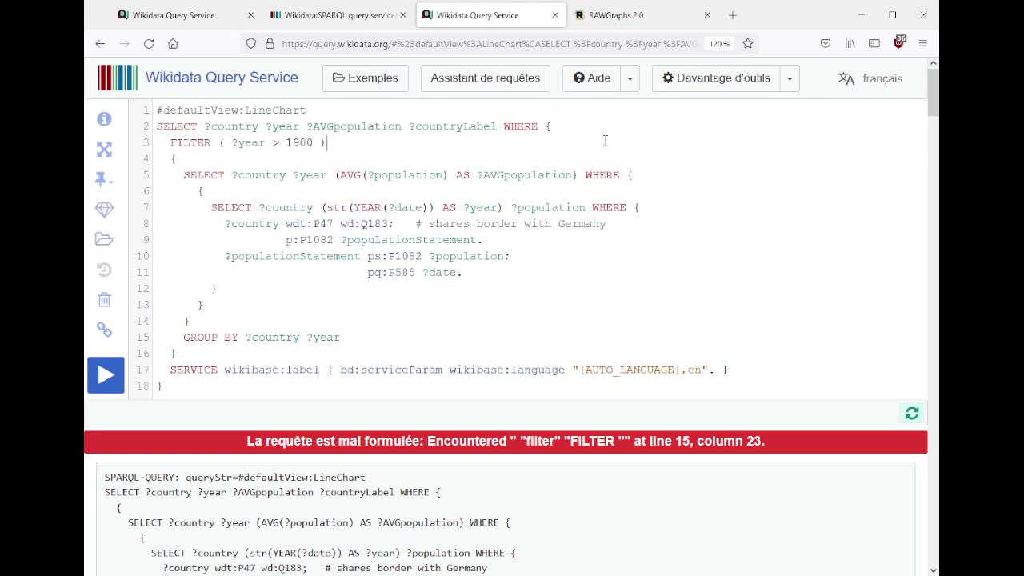
key(ctrl+Return)
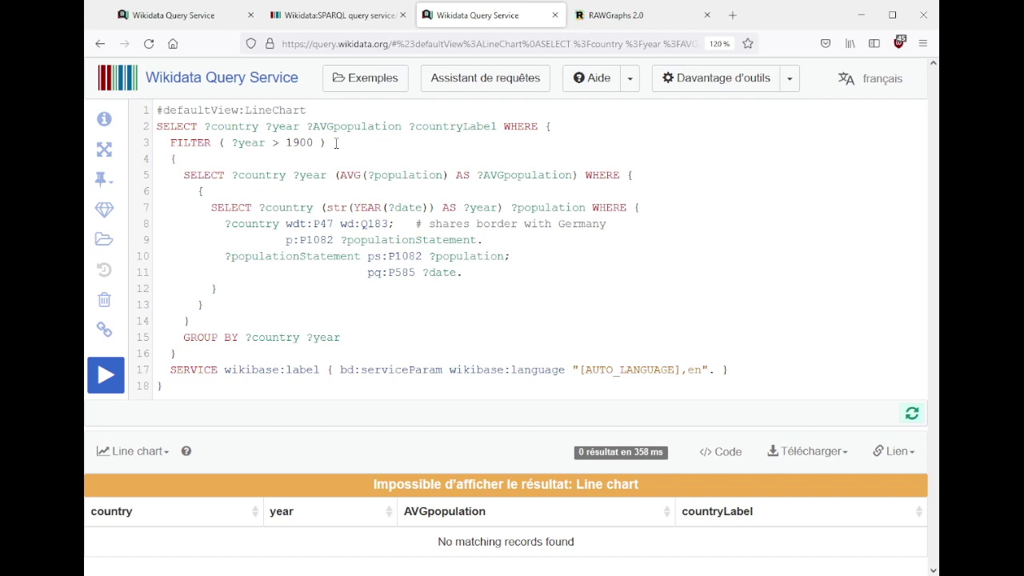
- Remove the str() conversion in the innermost SELECT, leaving (YEAR(?date) AS ?year), then rerun the query and inspect the chart
double_click(340, 207)
key(BackSpace)
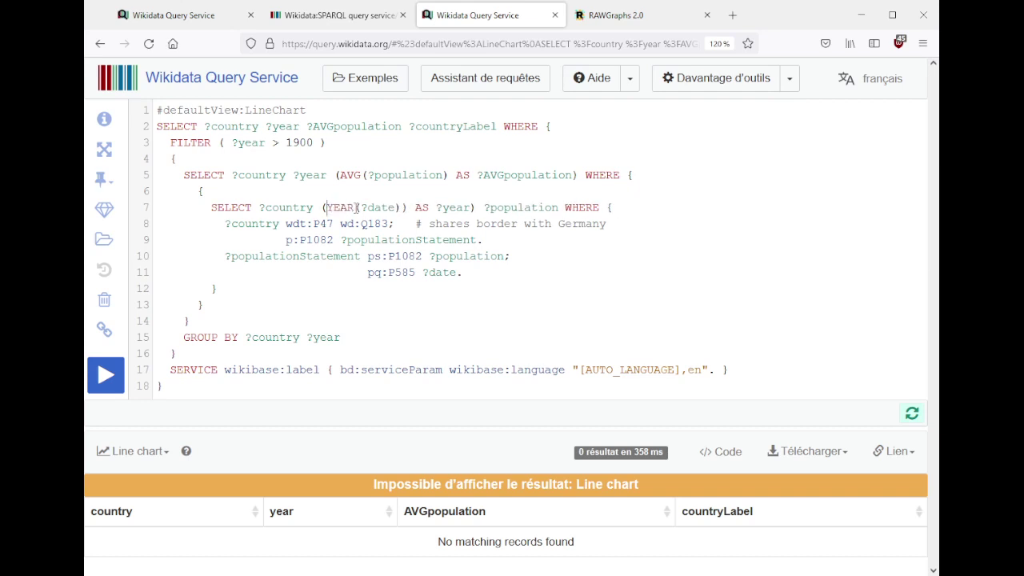
key(BackSpace)
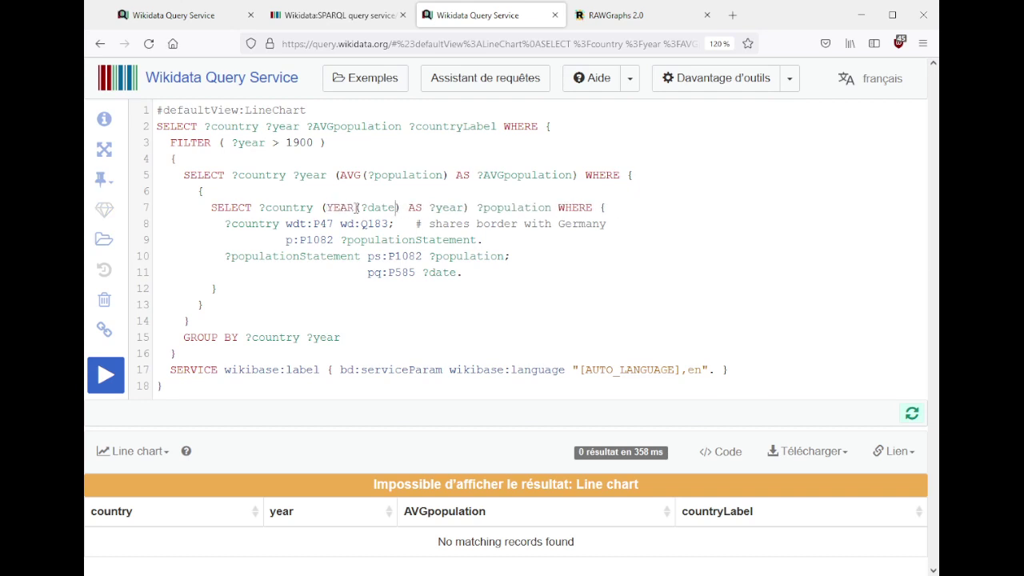
key(ctrl+Return)
scroll(644, 266, down, 5)
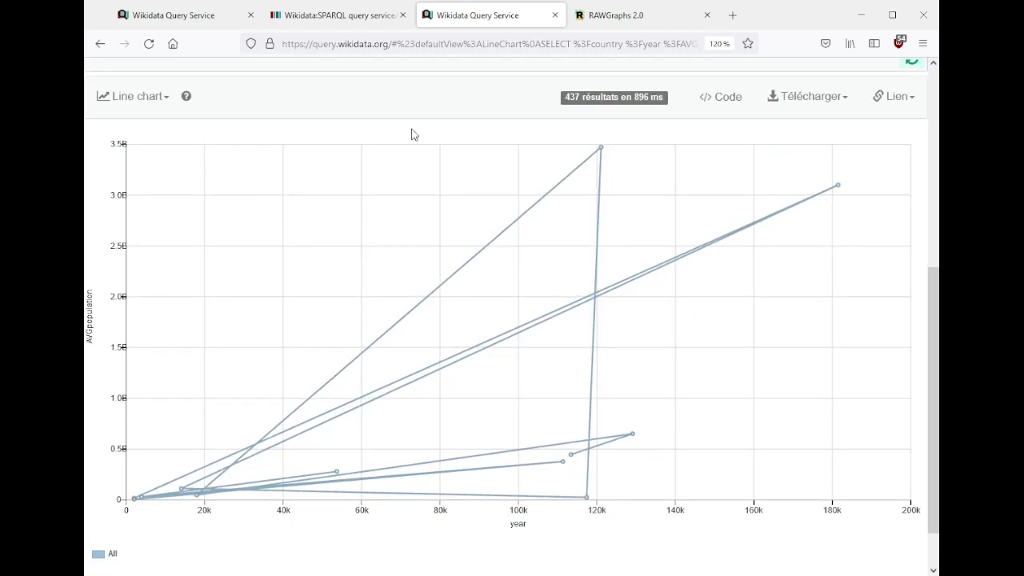
scroll(413, 135, up, 5)
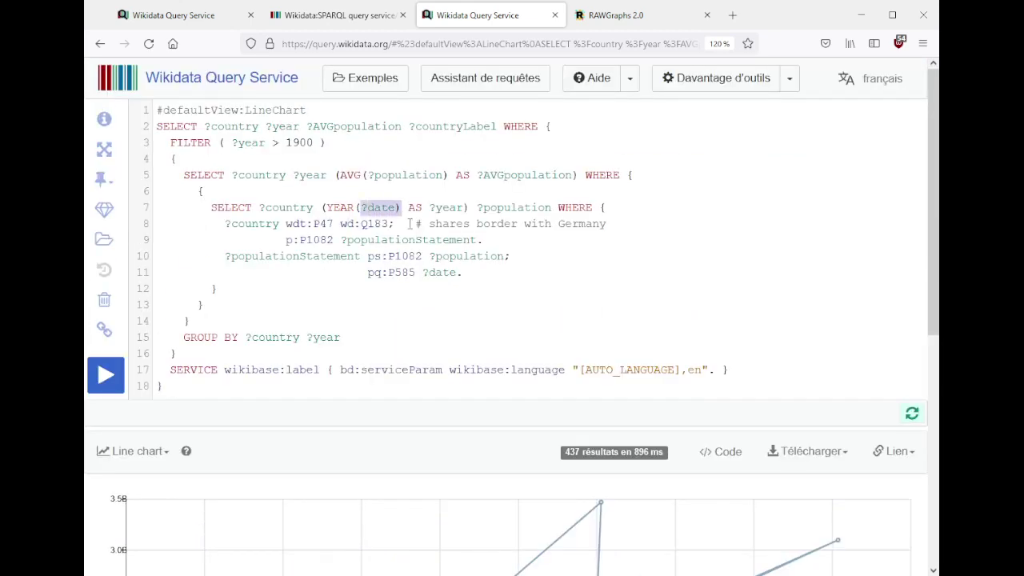
scroll(480, 321, down, 6)
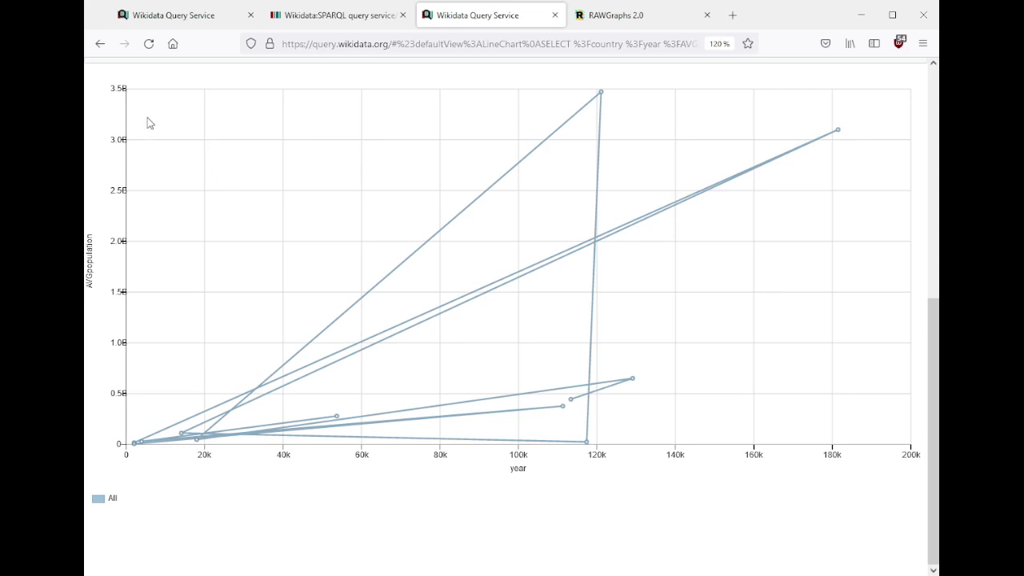
- Replace ?year in the outermost SELECT with (STR(?year) AS ?year ) and run the query
scroll(393, 335, up, 5)
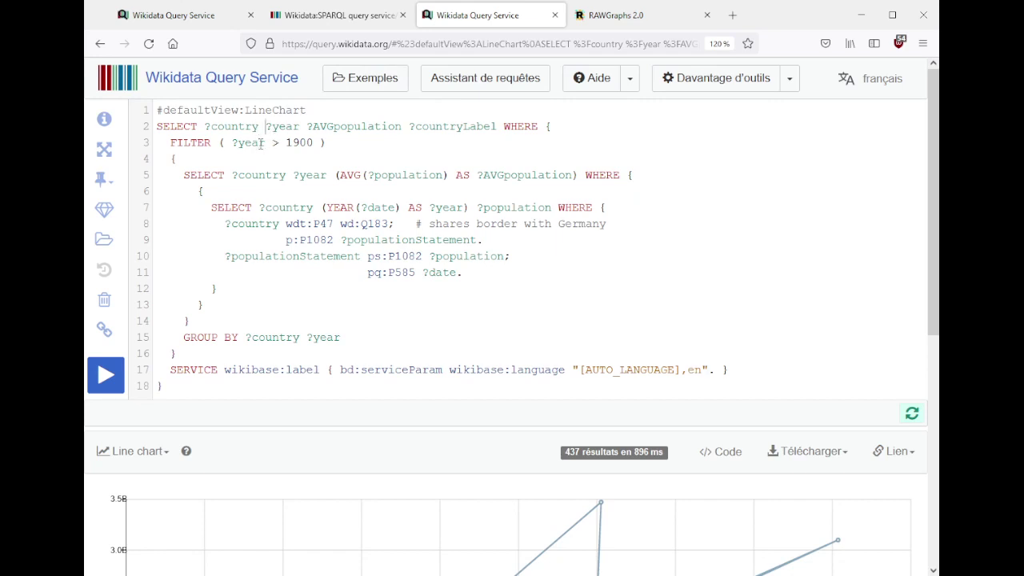
text((STR-)
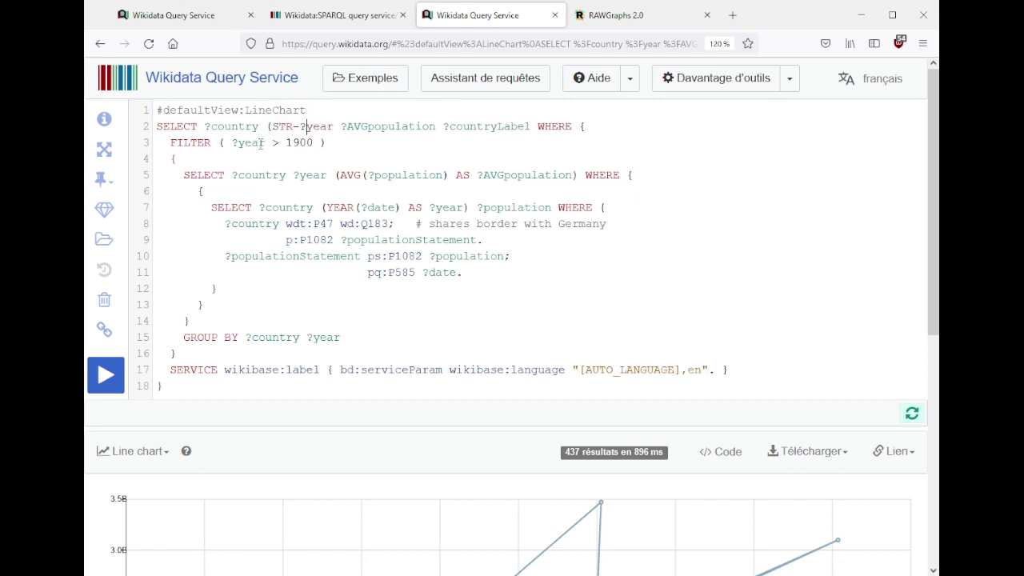
key(BackSpace)
text((?year) AS ?)
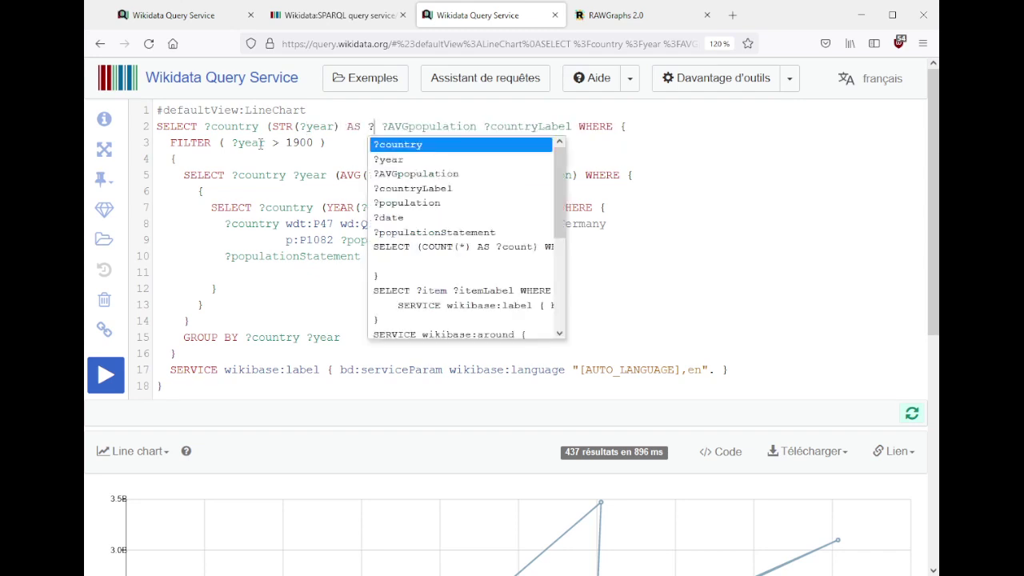
text(year ))
key(ctrl+Return)
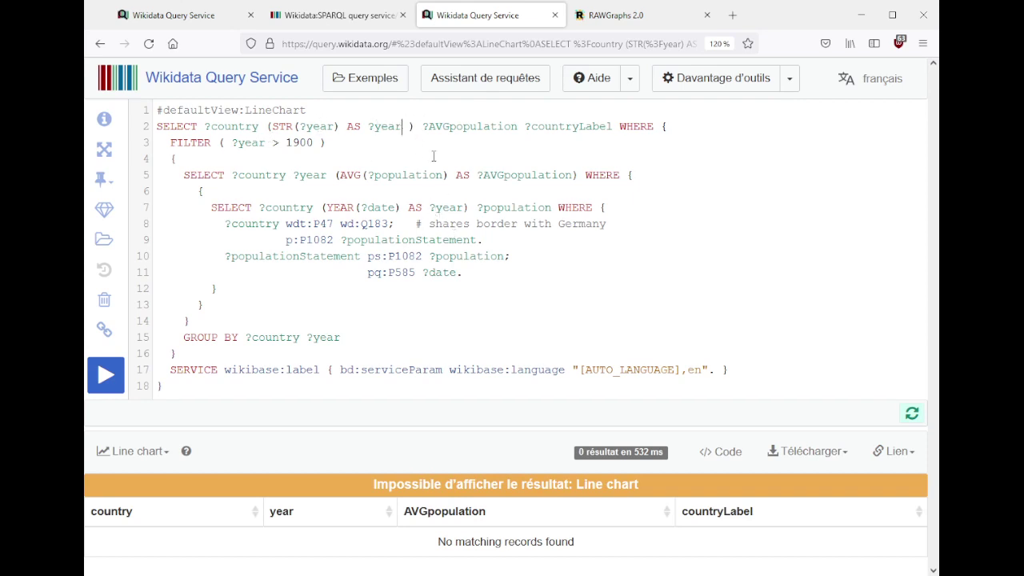
- Rename the string alias in the outermost SELECT to ?yearS, rerun the query and inspect the line chart
text(S)
key(ctrl+Return)
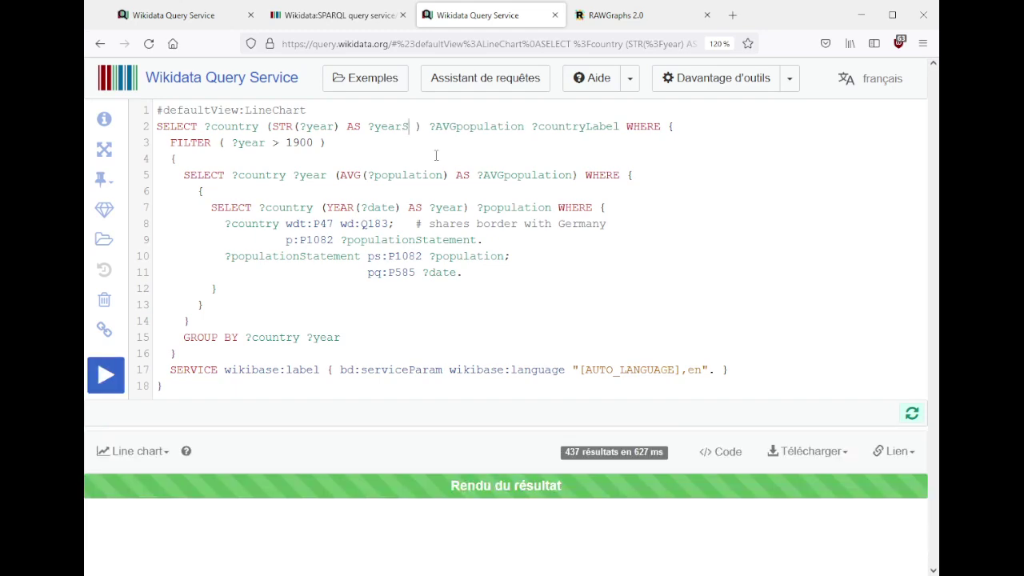
scroll(463, 237, down, 5)
scroll(462, 189, up, 5)
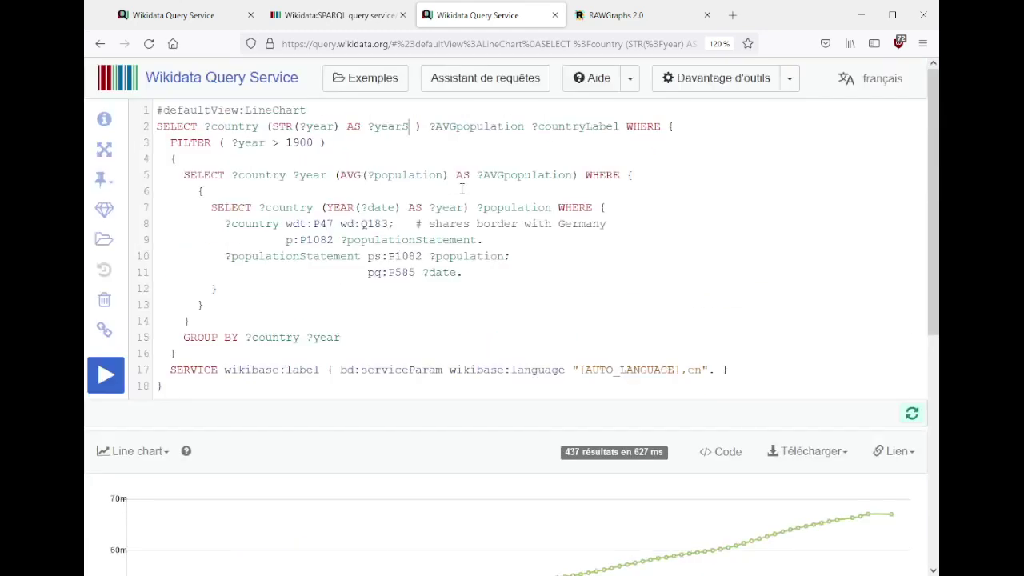
scroll(461, 180, down, 5)
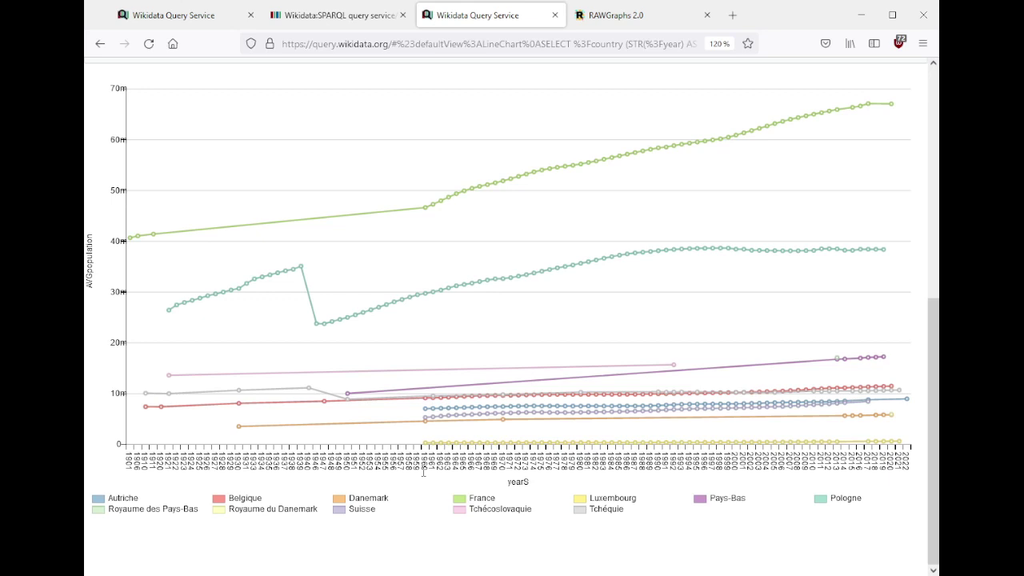
- Change the filter to ?year > 1950, rerun the query and inspect where the country lines start on the chart
scroll(424, 472, up, 5)
scroll(306, 304, up, 1)
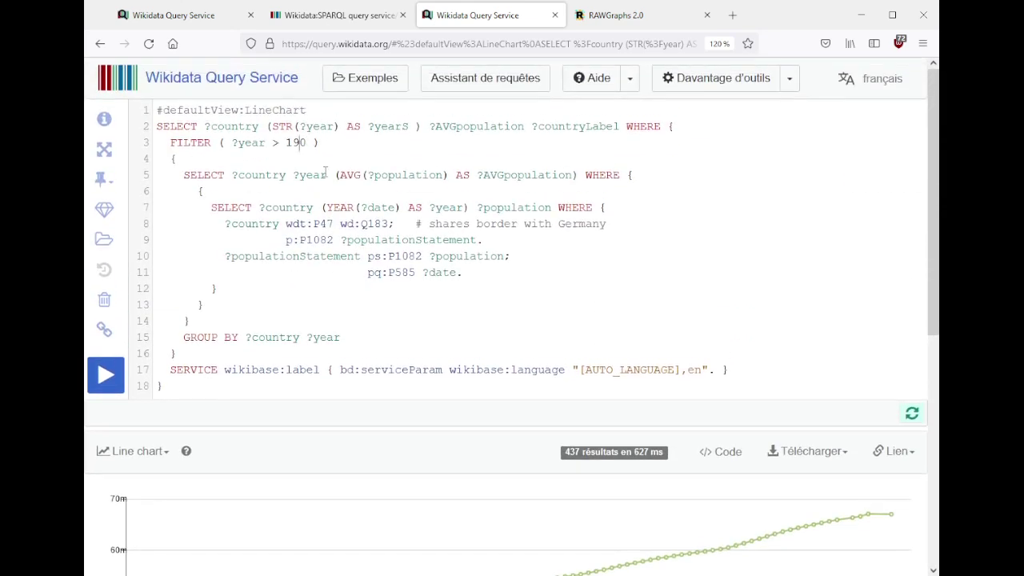
scroll(392, 260, down, 5)
scroll(293, 371, up, 5)
mouse_move(304, 237)
key(ctrl+Return)
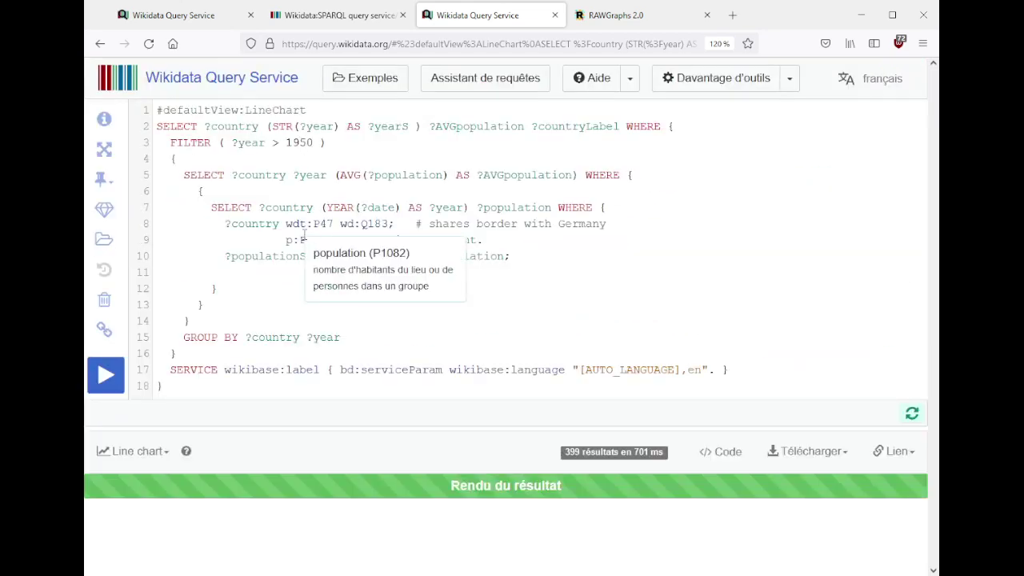
scroll(617, 208, down, 6)
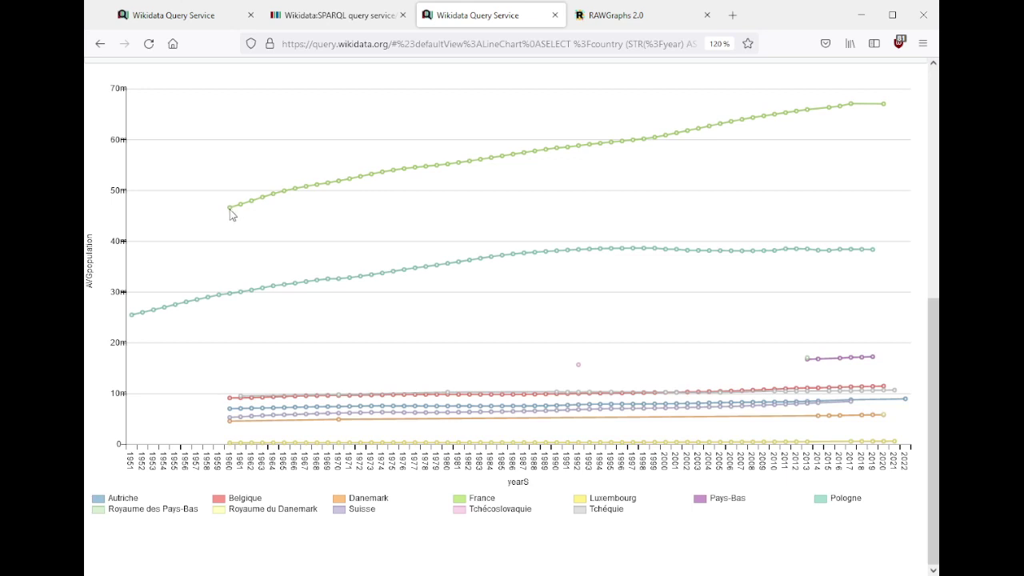
mouse_move(231, 215)
- Open the Wikidata item page for France, wikidata.org/wiki/Q142, in a new browser tab
scroll(401, 245, up, 5)
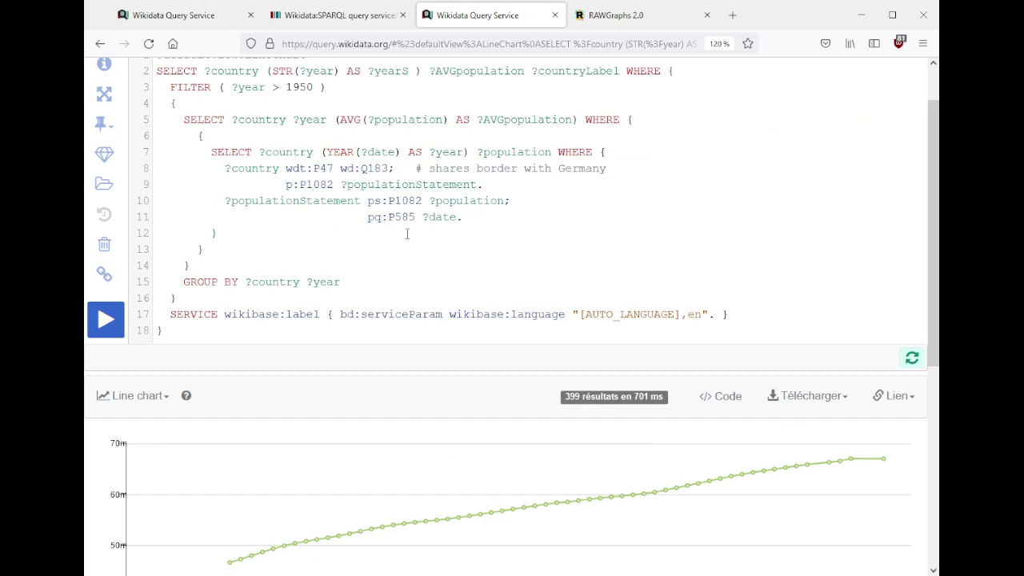
key(ctrl+t)
text(wikidw)
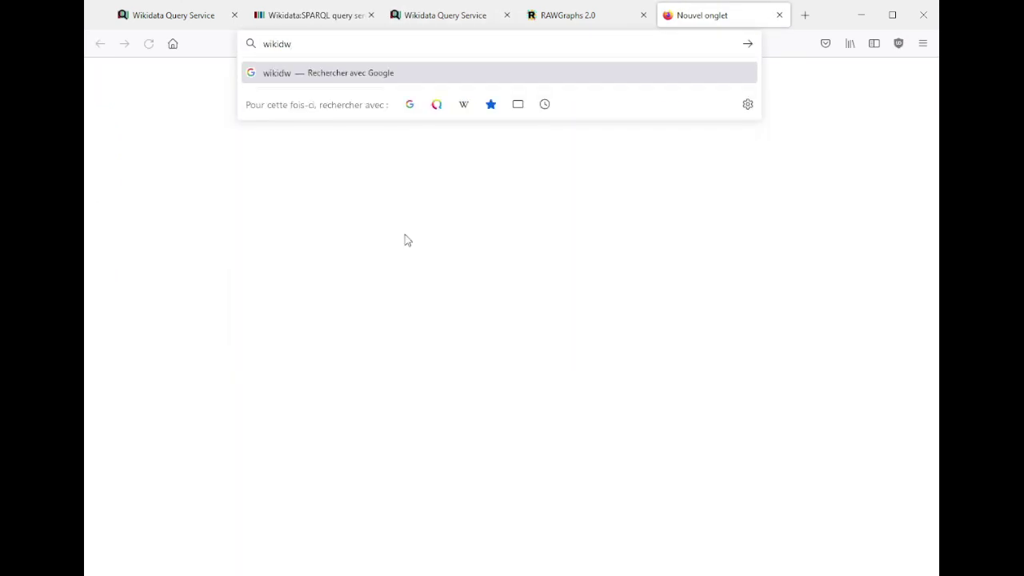
key(BackSpace)
text(ata.org/)
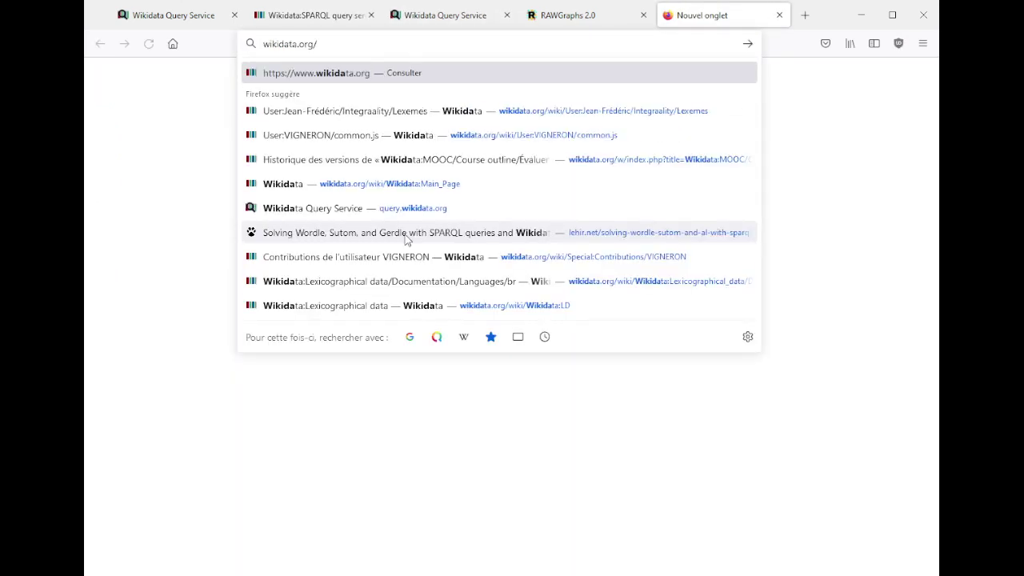
text(wiki/Q142)
key(Return)
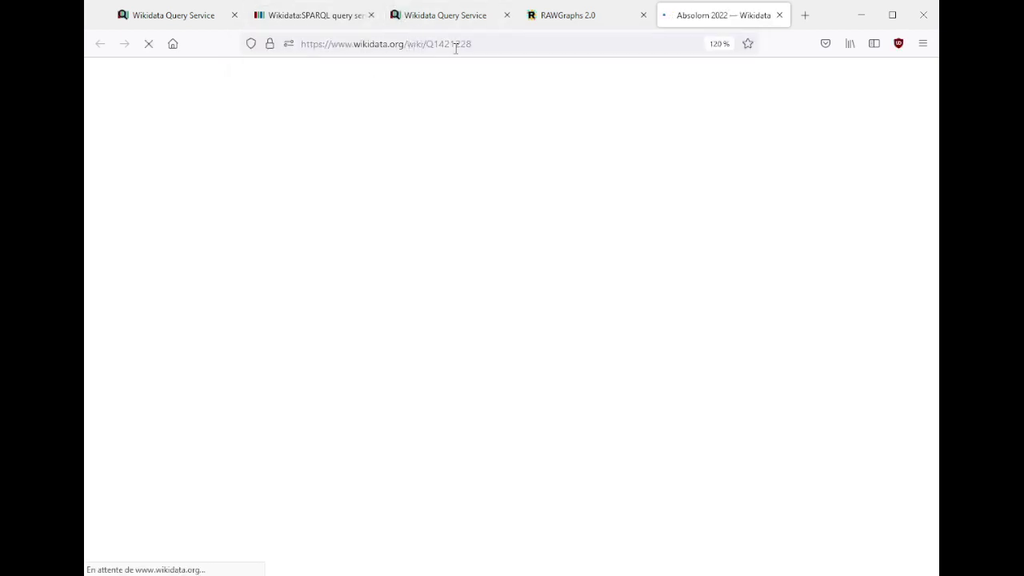
drag(451, 43, 534, 41)
key(BackSpace)
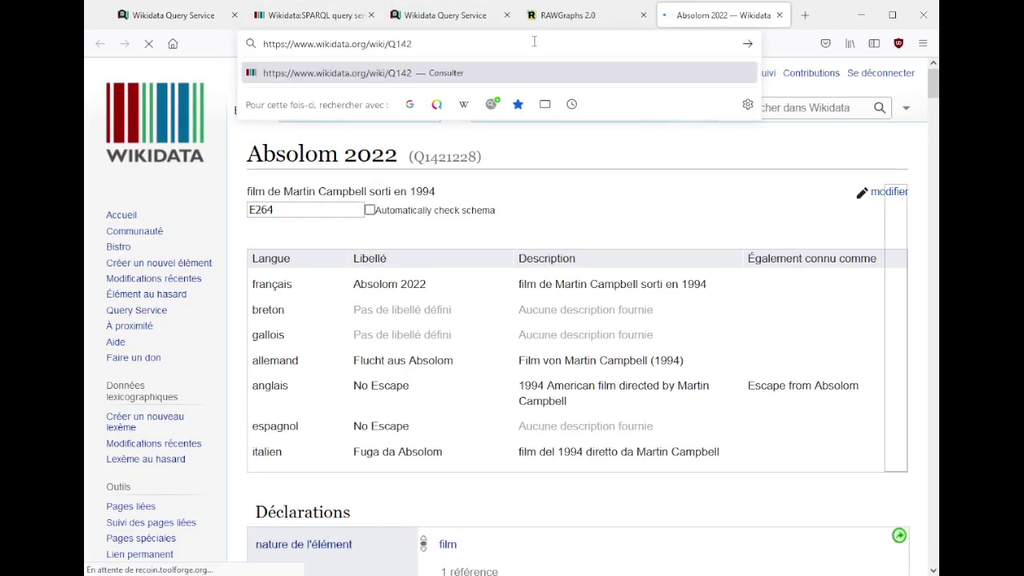
key(Return)
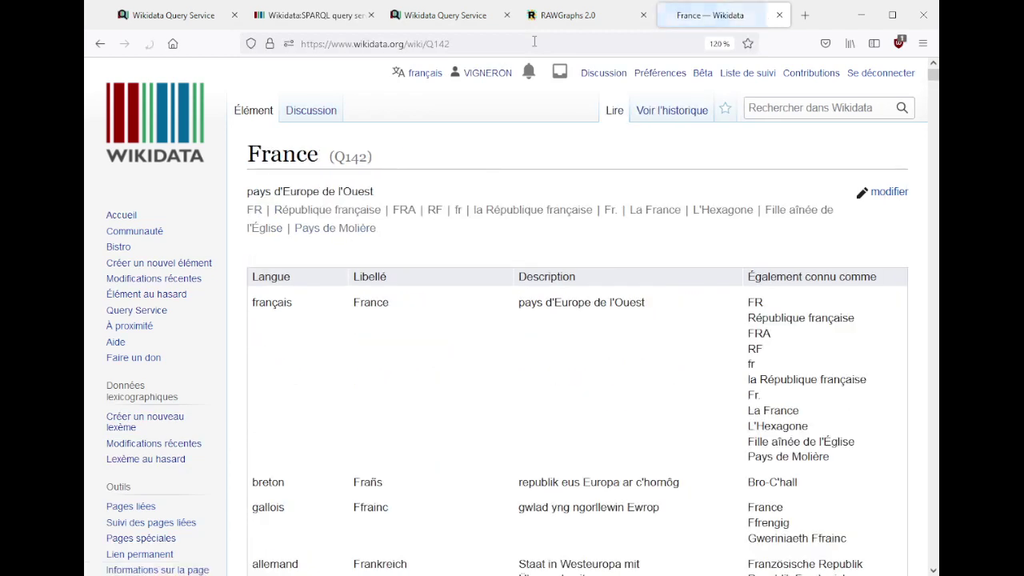
- Search the France page for "population" to reach its population statements
key(ctrl+f)
text(popula)
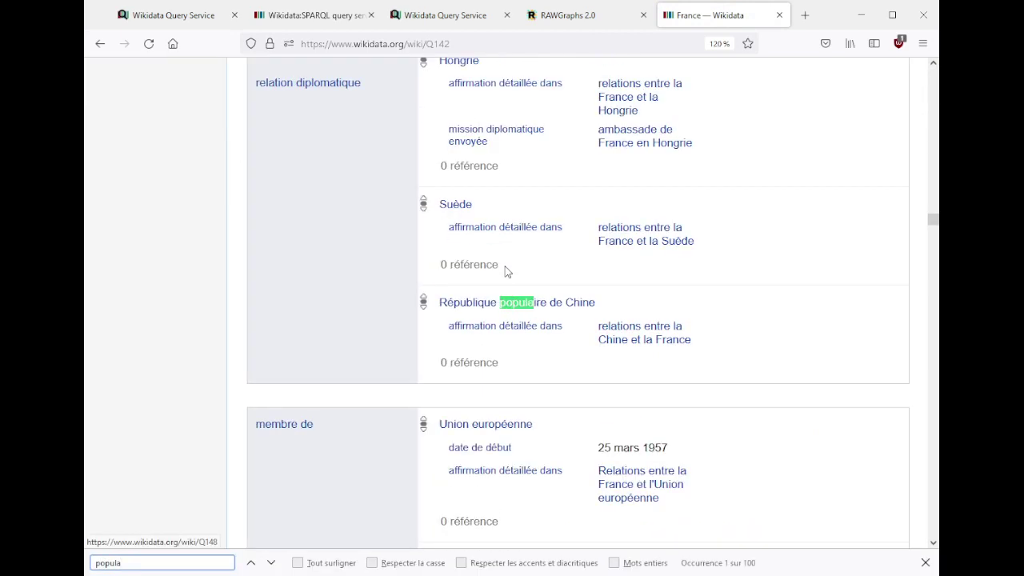
text(tion)
key(Escape)
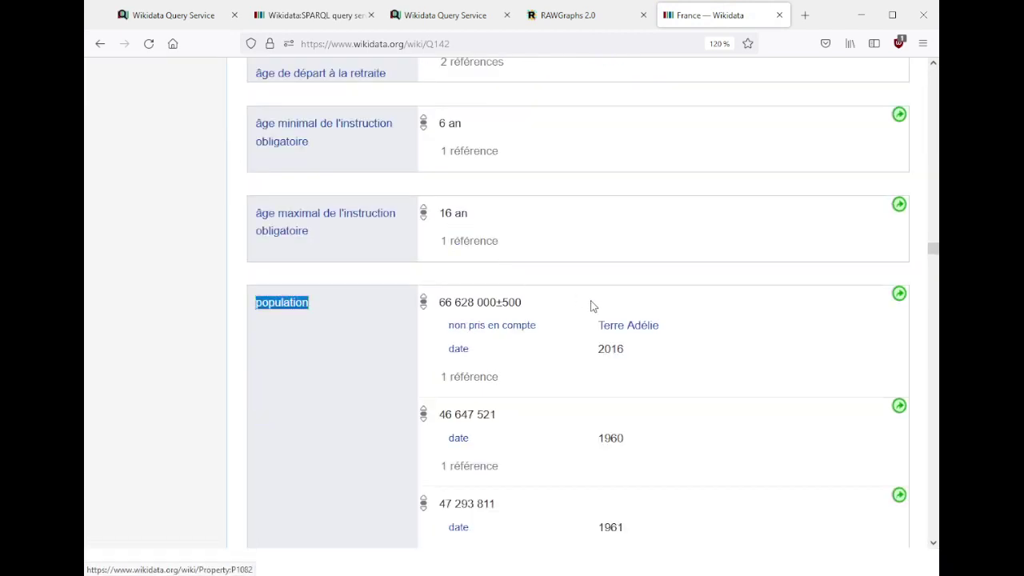
- Look through France's population statements and their dates down to the last entry
scroll(546, 278, down, 4)
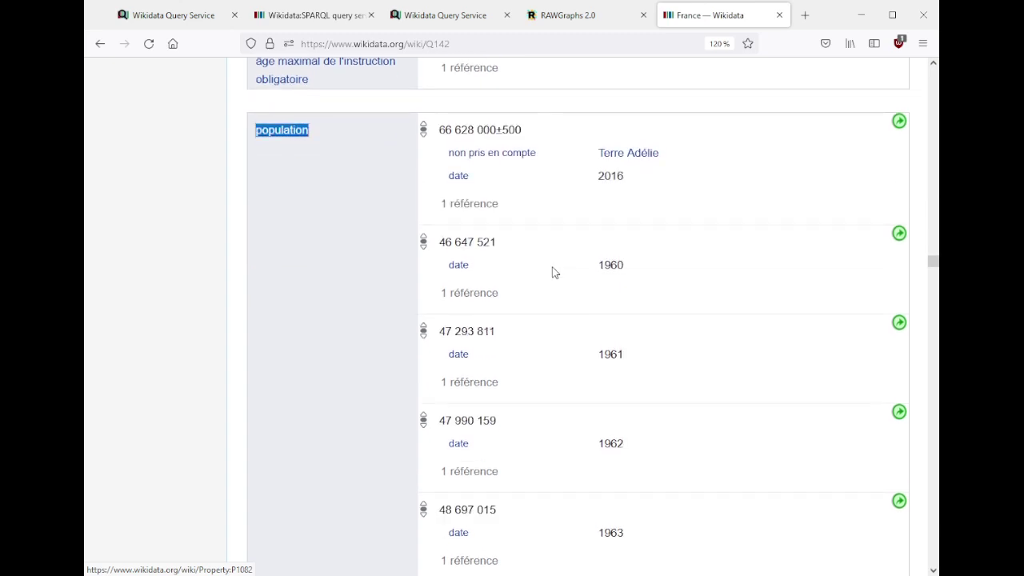
scroll(578, 310, down, 15)
scroll(579, 310, down, 20)
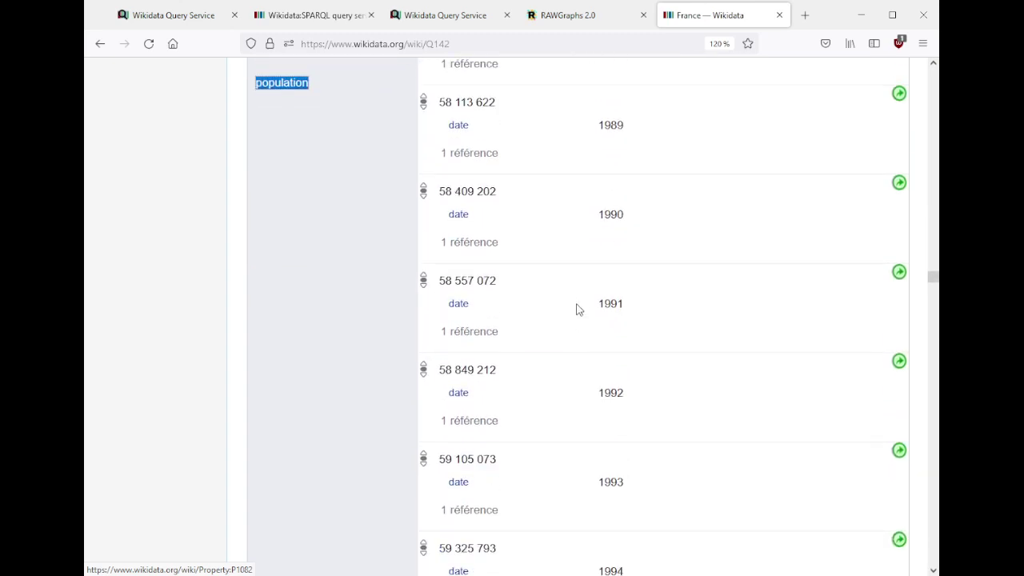
scroll(517, 331, down, 20)
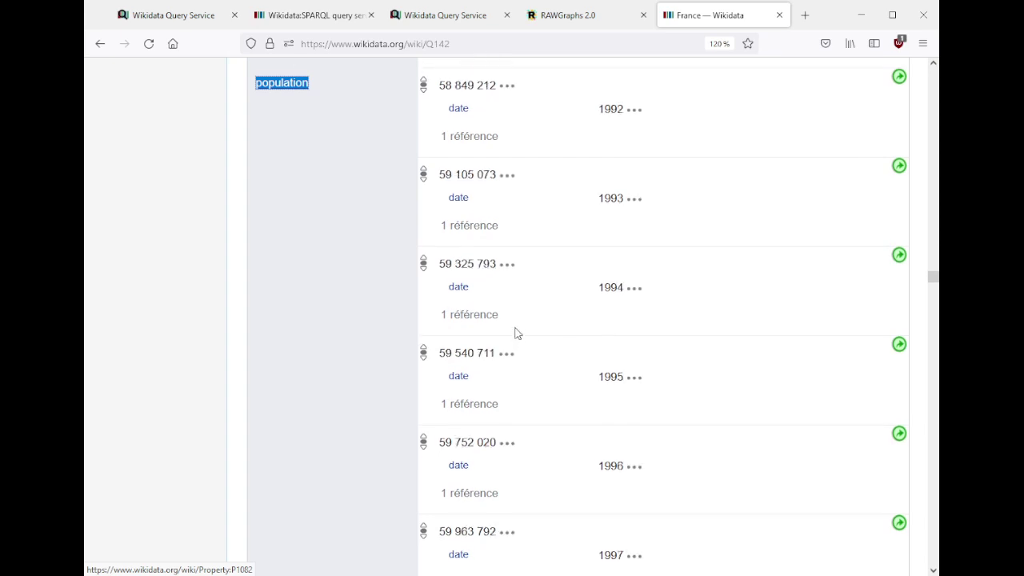
scroll(571, 328, down, 9)
scroll(571, 328, down, 9)
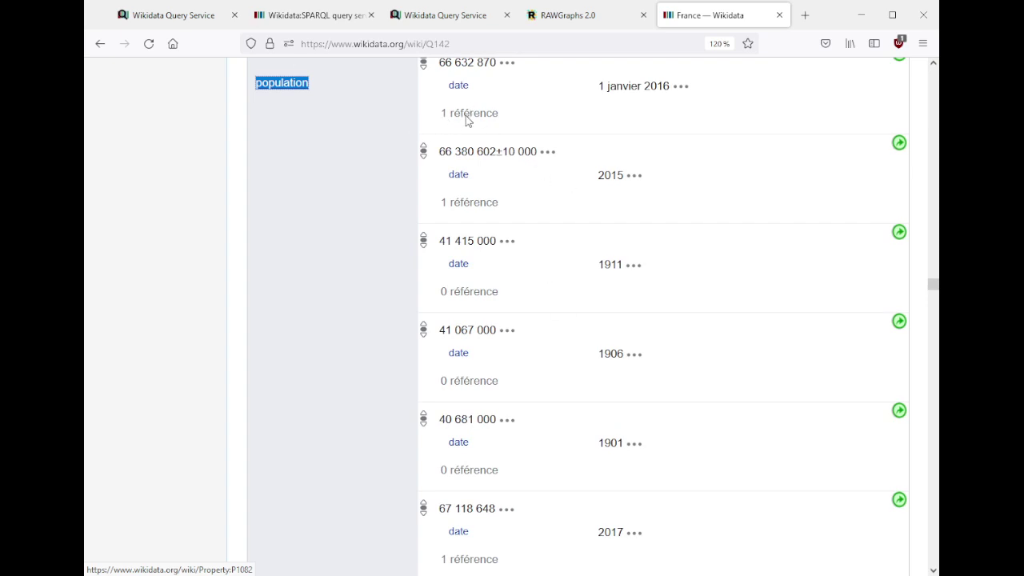
scroll(317, 253, down, 4)
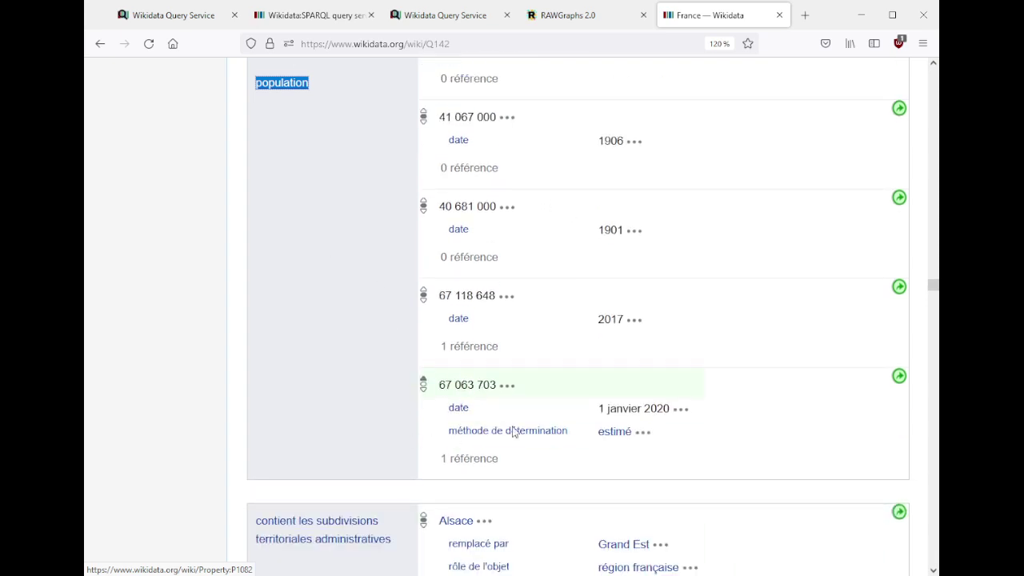
- Expand the references of France's 2006 and 2005 population values to check their source, and close the France page
scroll(571, 436, up, 15)
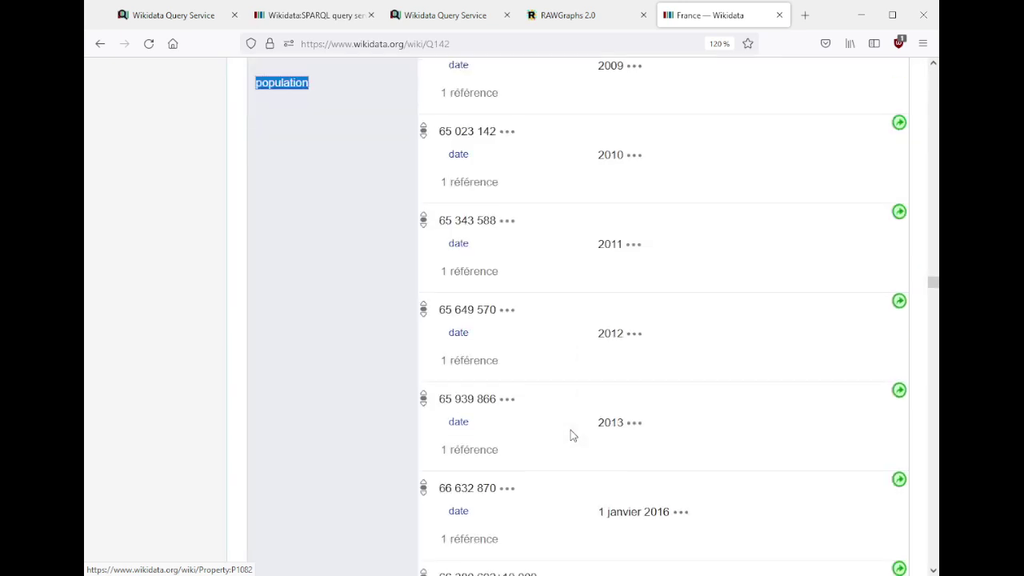
scroll(571, 432, up, 3)
scroll(579, 183, up, 5)
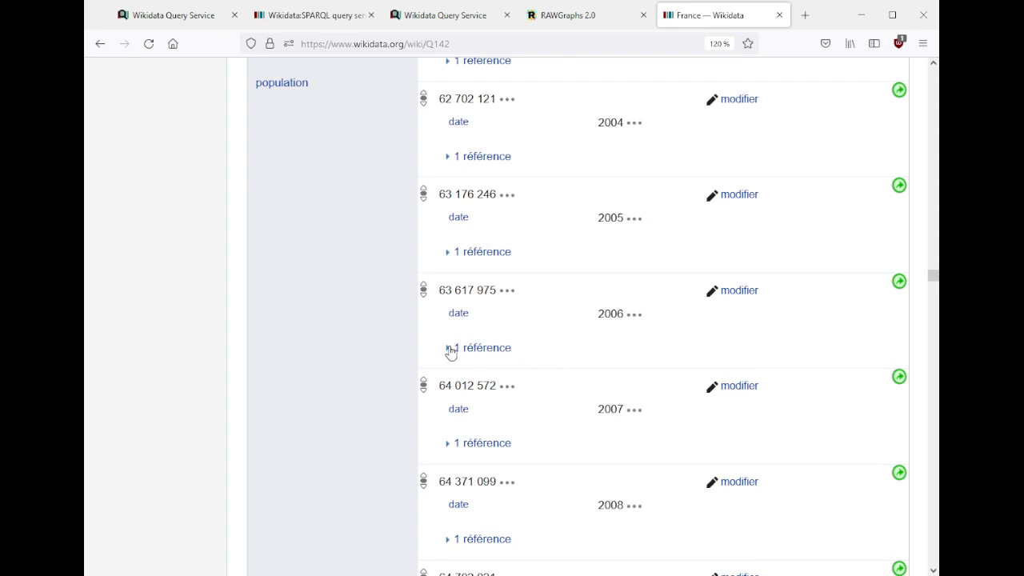
click(450, 350)
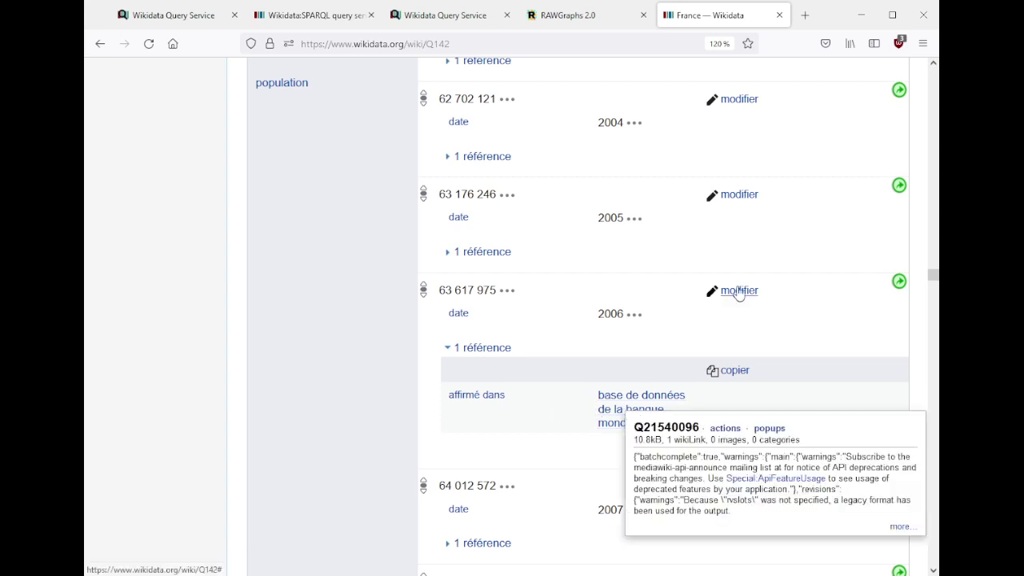
click(485, 257)
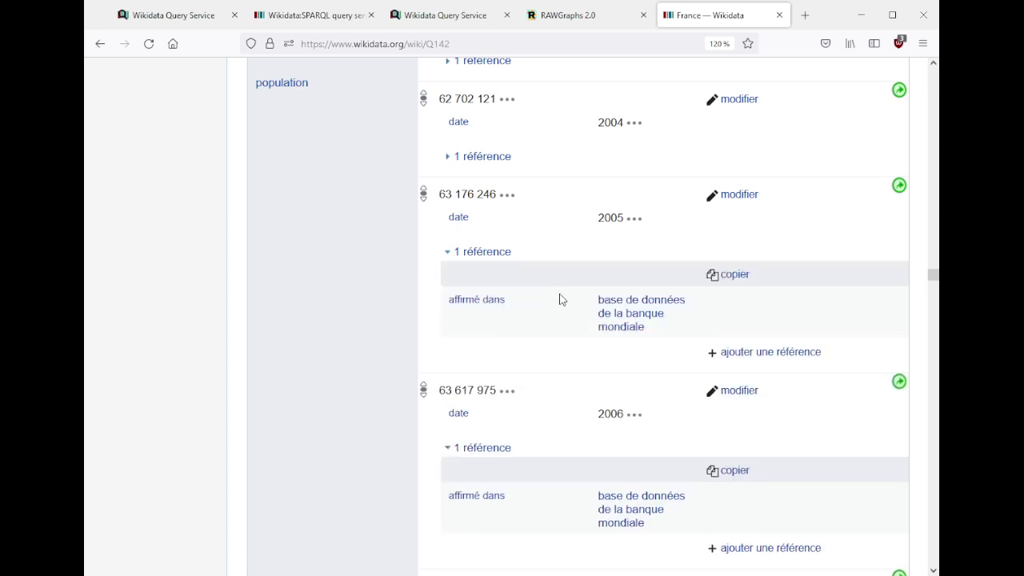
key(F5)
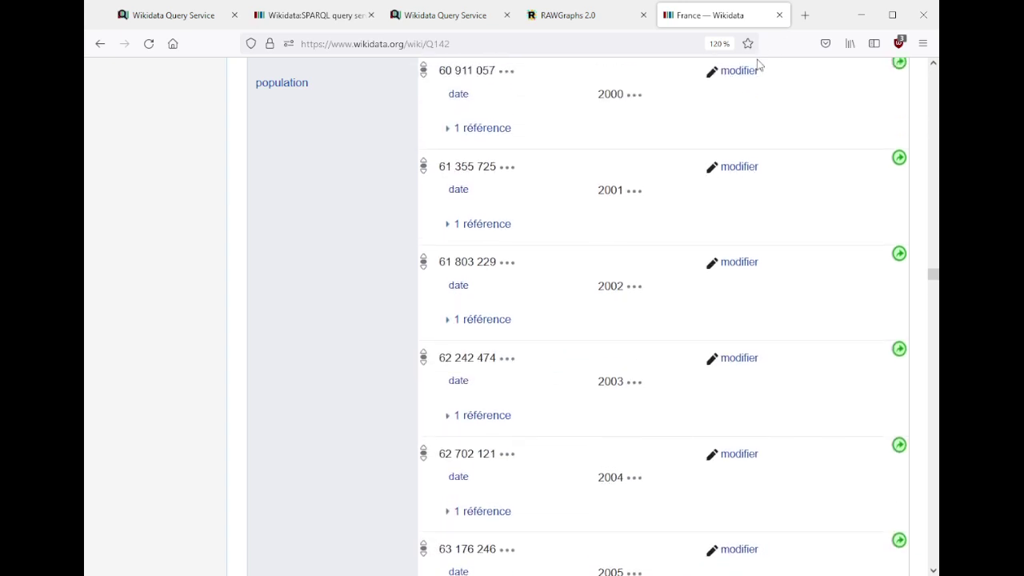
middle_click(741, 11)
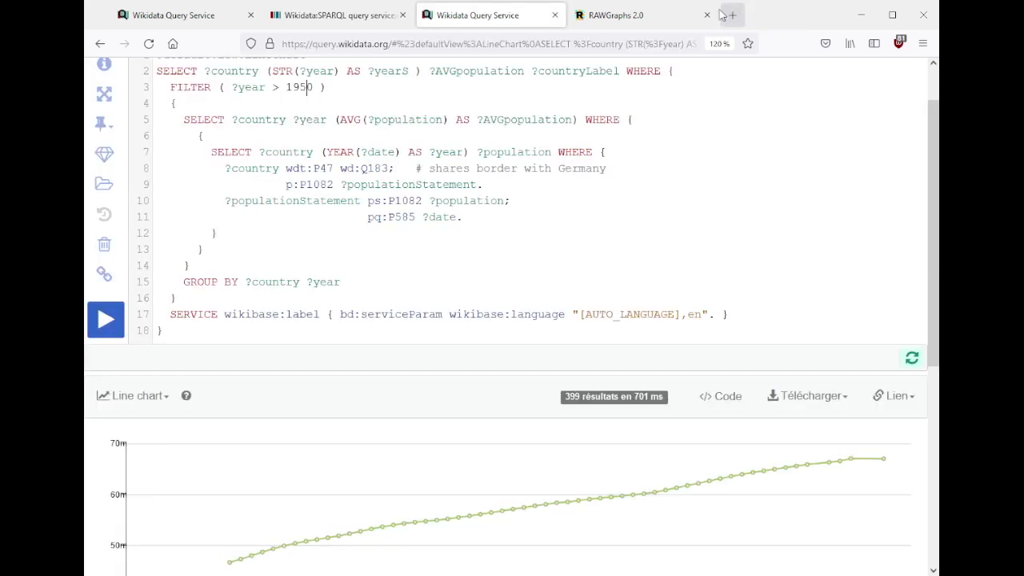
- Switch to RAWGraphs, view the aggregation options for AVGpopulation on the Y Axis without changing them, and return to the loaded data table
click(632, 16)
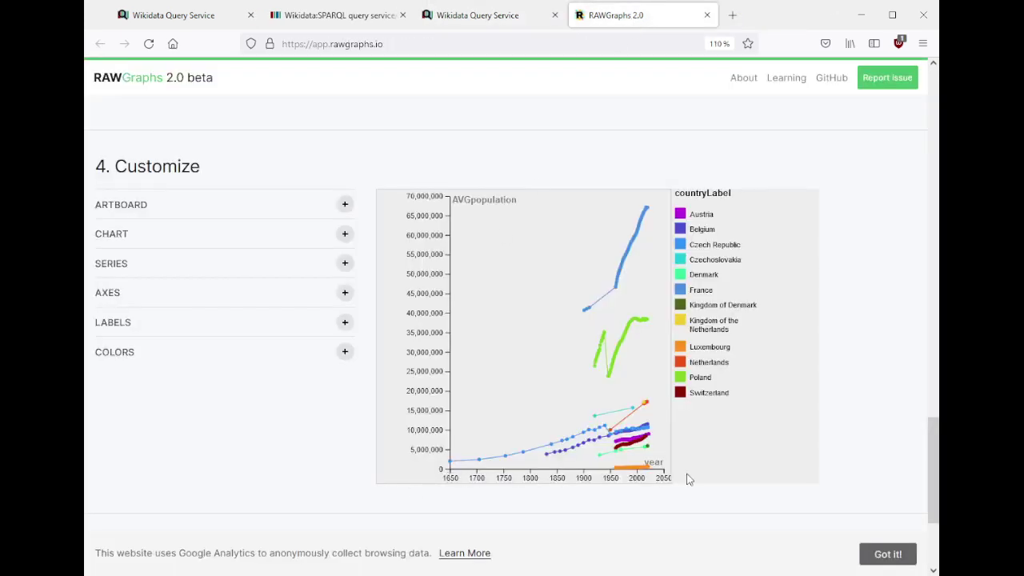
scroll(345, 472, up, 5)
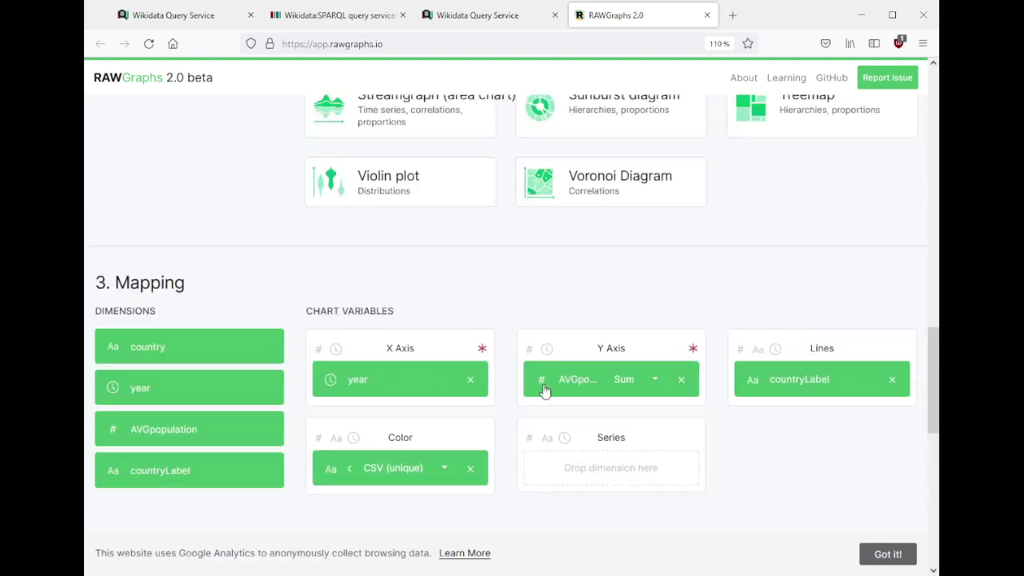
scroll(623, 296, down, 3)
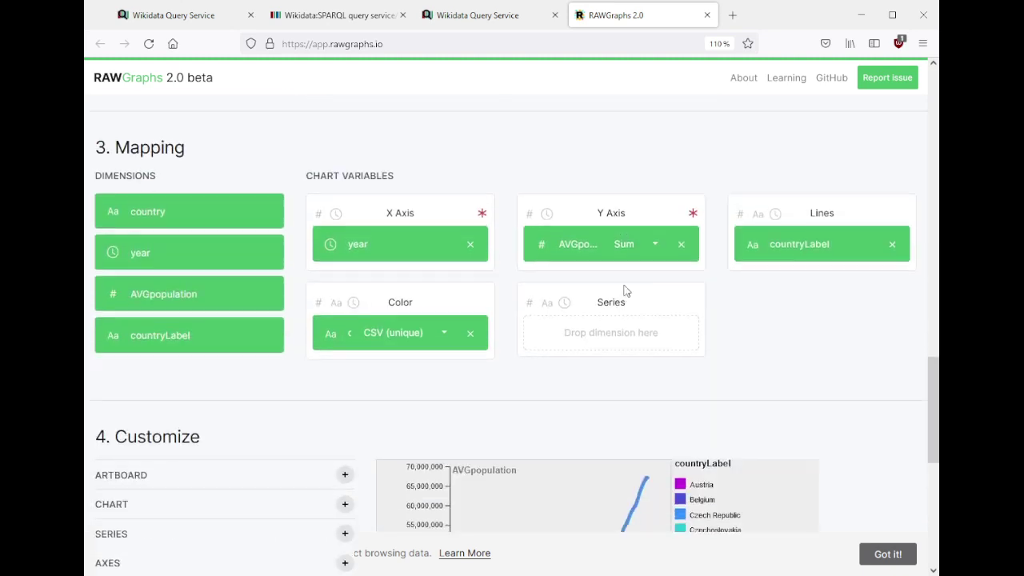
click(641, 249)
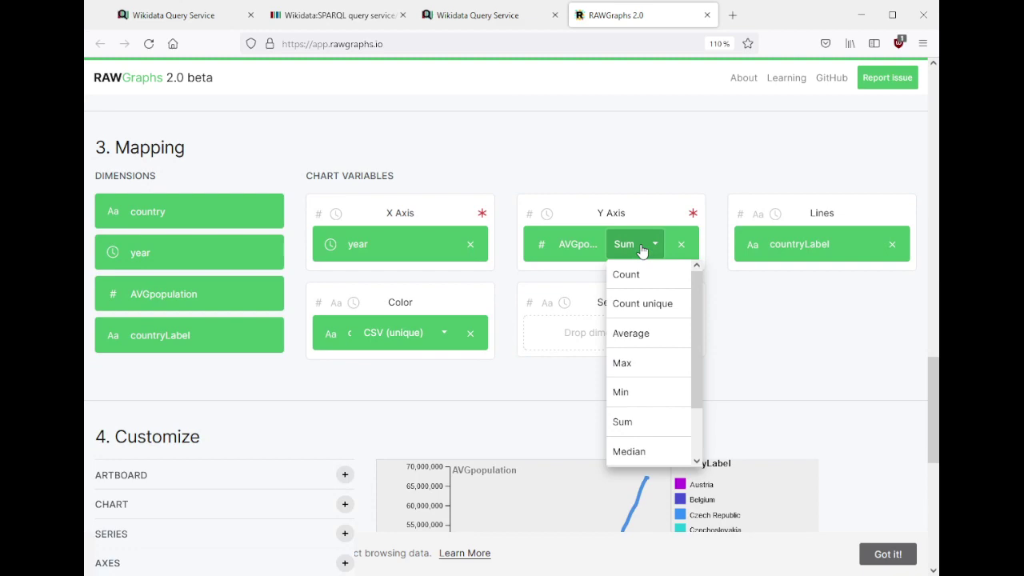
click(803, 314)
scroll(576, 369, up, 12)
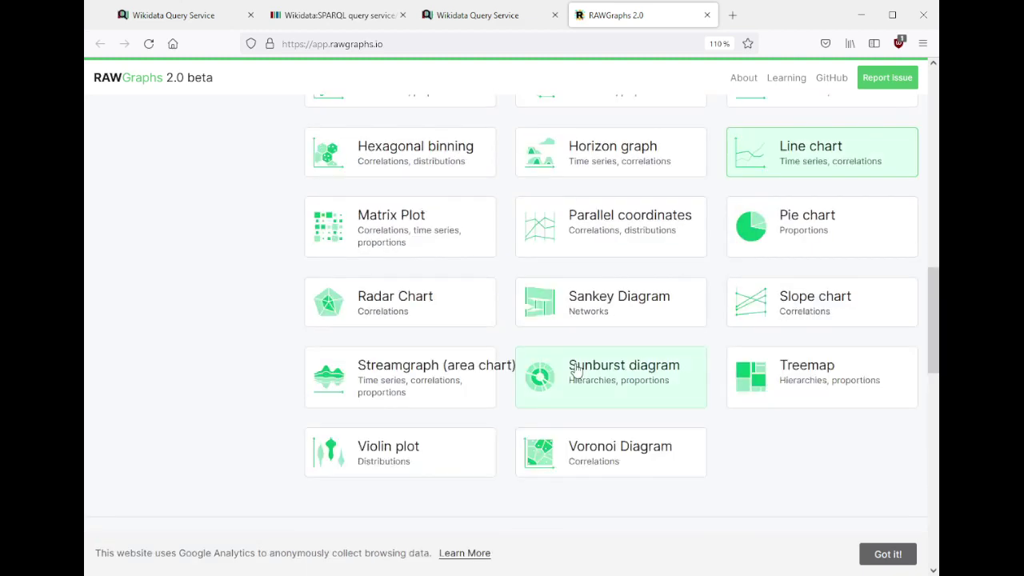
scroll(529, 382, up, 3)
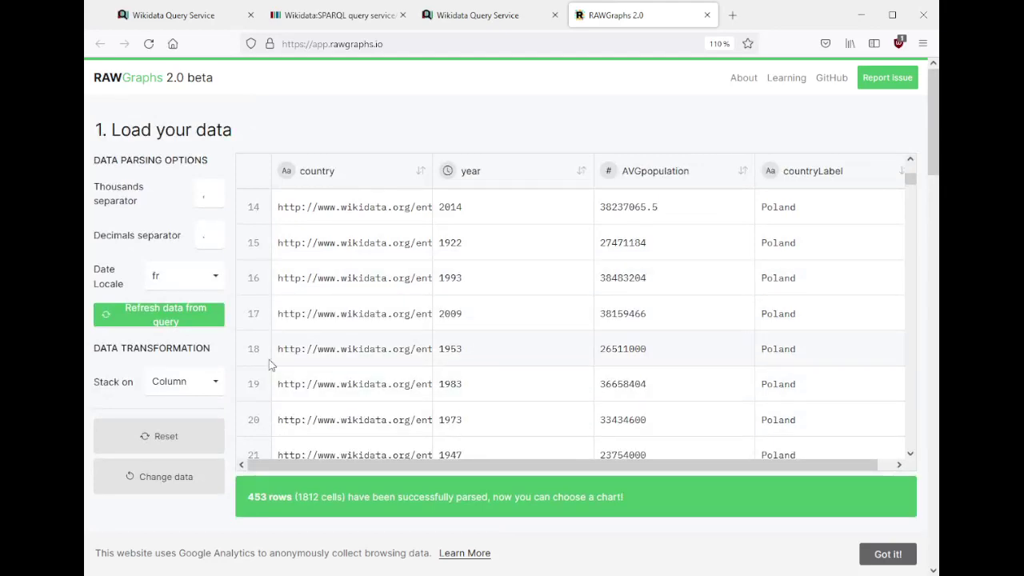
- Copy the whole query with the year > 1950 filter from the Wikidata Query Service
scroll(461, 368, down, 10)
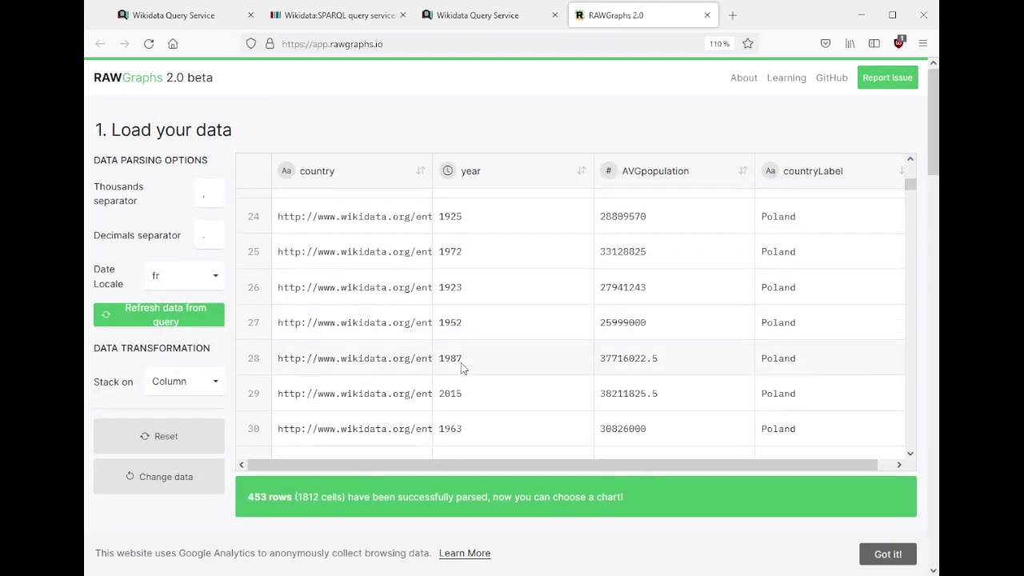
scroll(344, 478, down, 4)
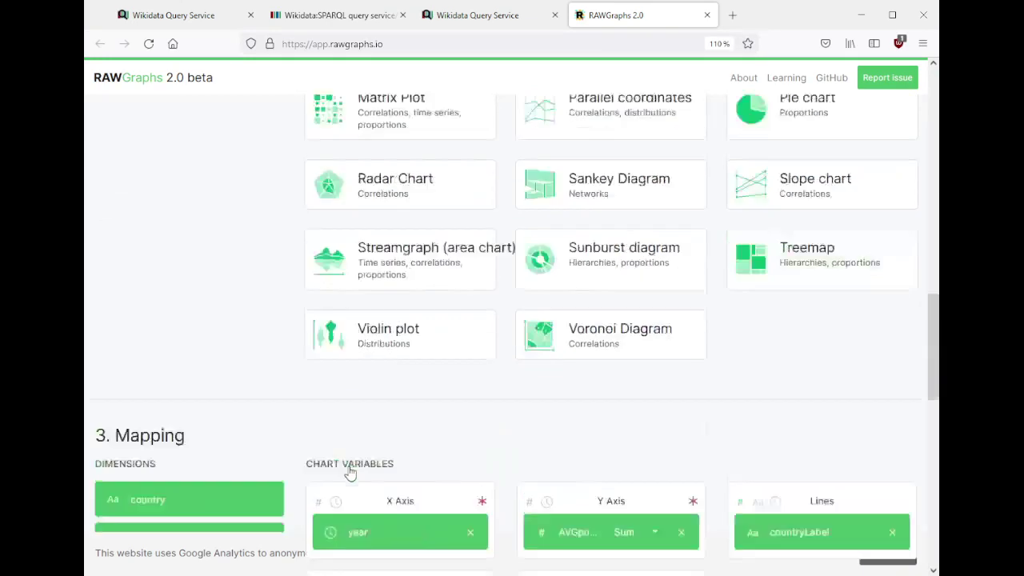
click(460, 15)
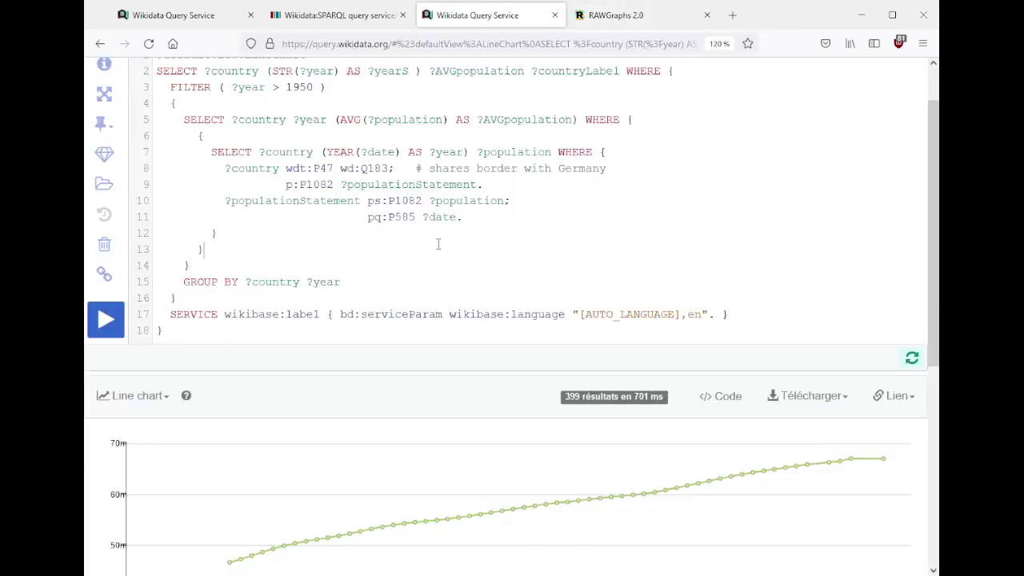
key(ctrl+a)
key(ctrl+c)
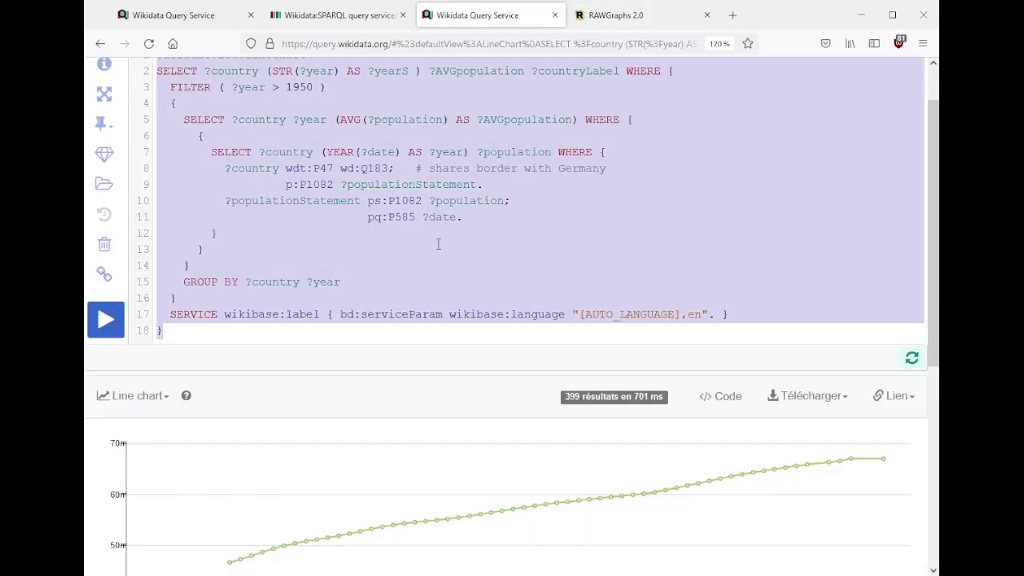
- Switch to RAWGraphs and try to replace the loaded data with the copied query pasted as plain data
key(ctrl+Tab)
scroll(510, 350, up, 8)
scroll(512, 348, down, 1)
scroll(512, 347, up, 7)
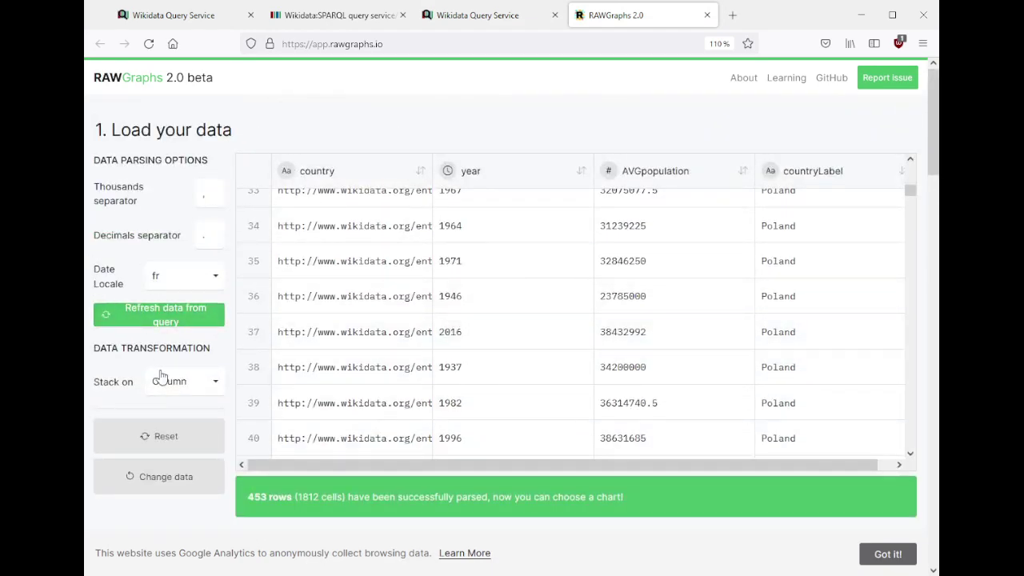
click(154, 480)
click(384, 271)
key(ctrl+v)
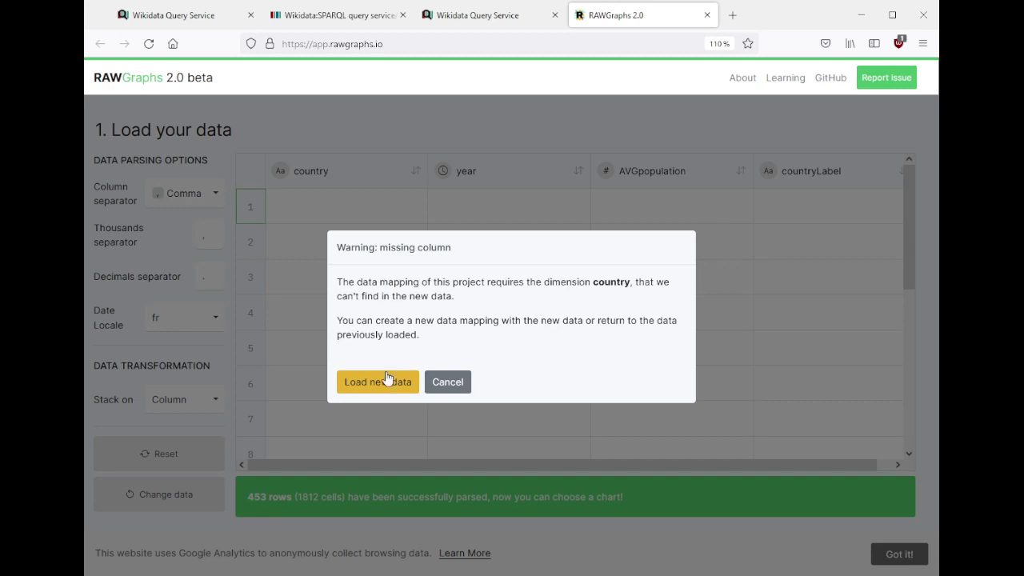
click(385, 384)
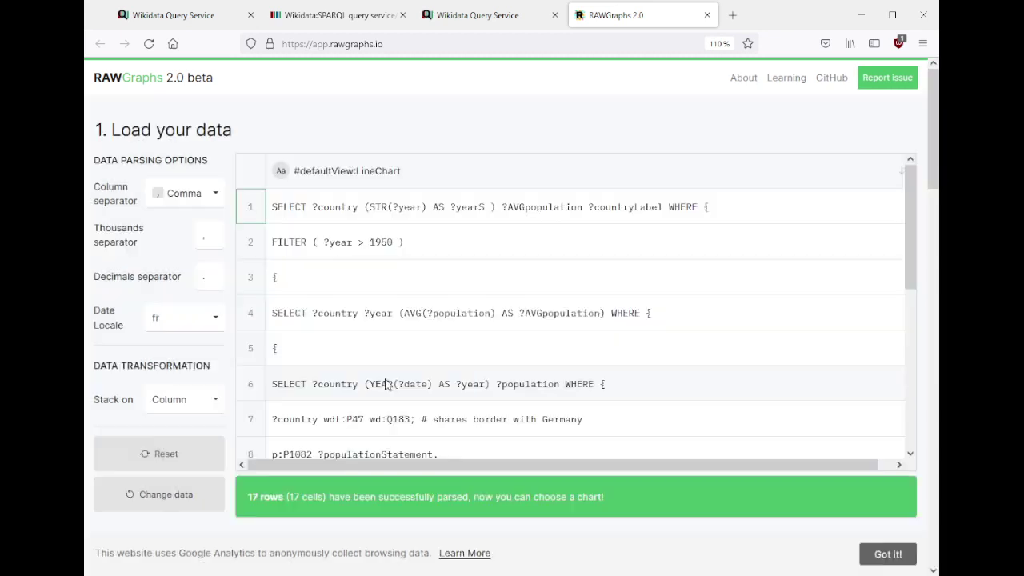
- Change the data source to a SPARQL query, run the copied query on it and accept loading the new data
click(166, 495)
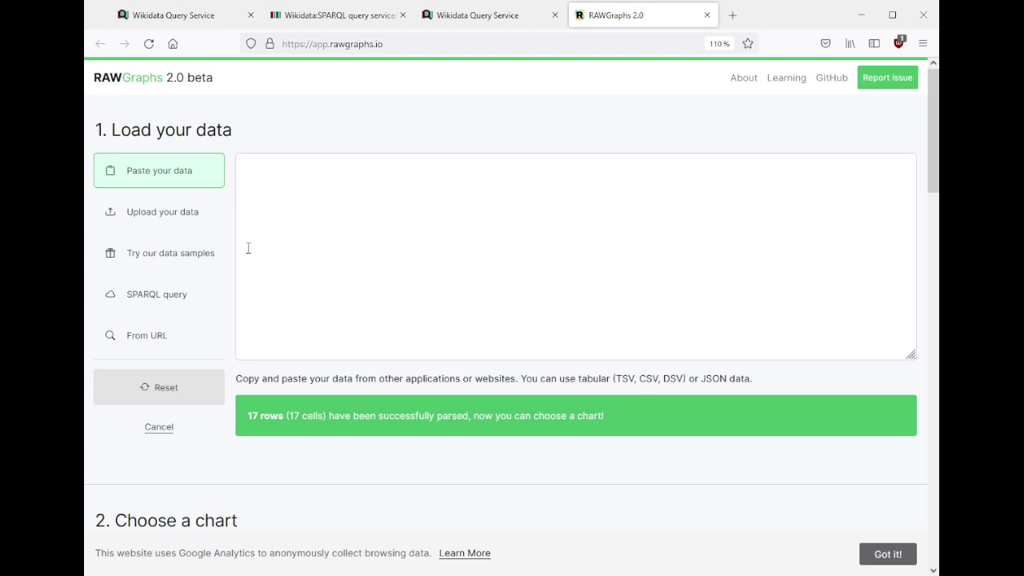
click(156, 294)
click(361, 316)
key(ctrl+v)
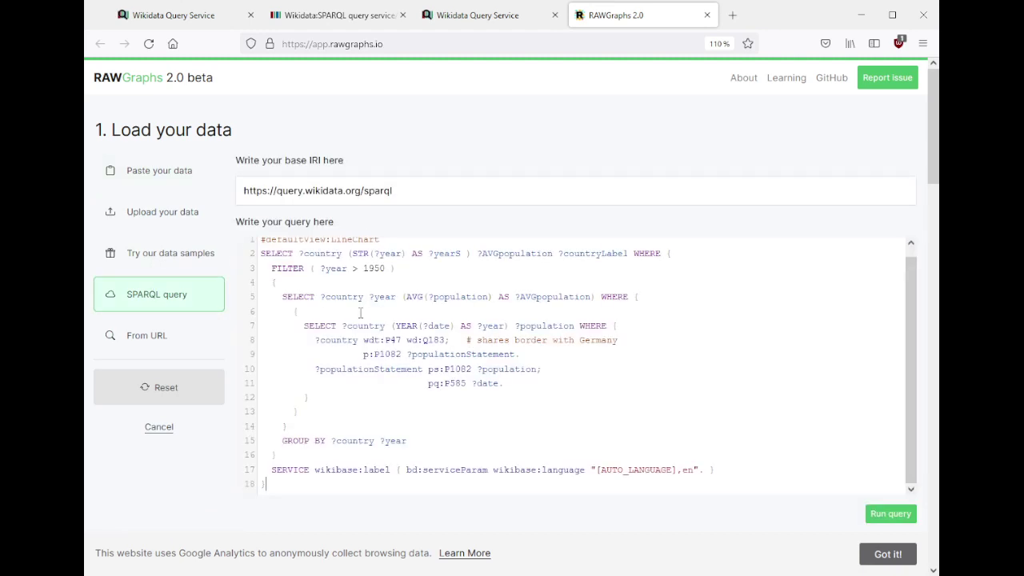
click(889, 514)
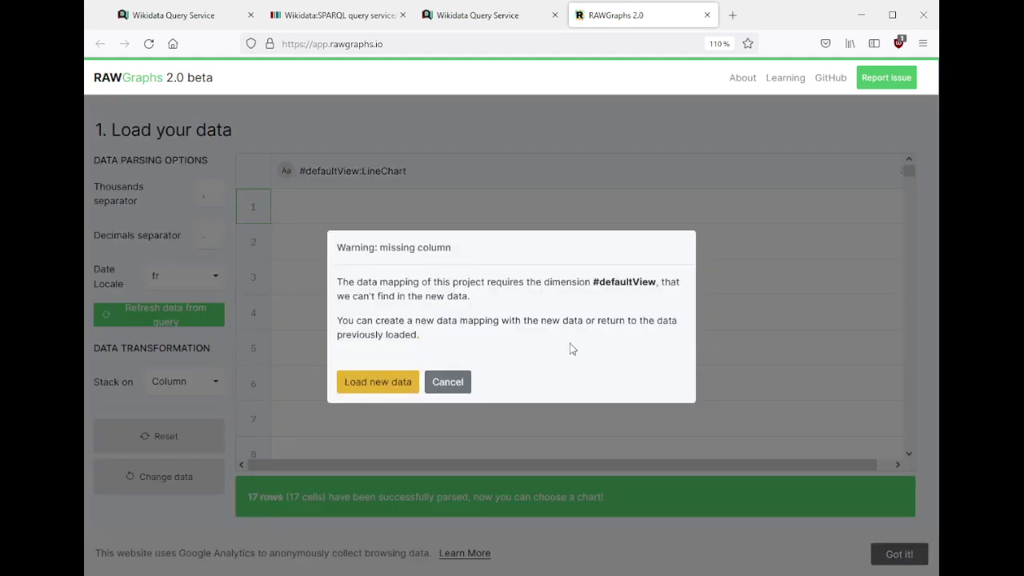
click(392, 385)
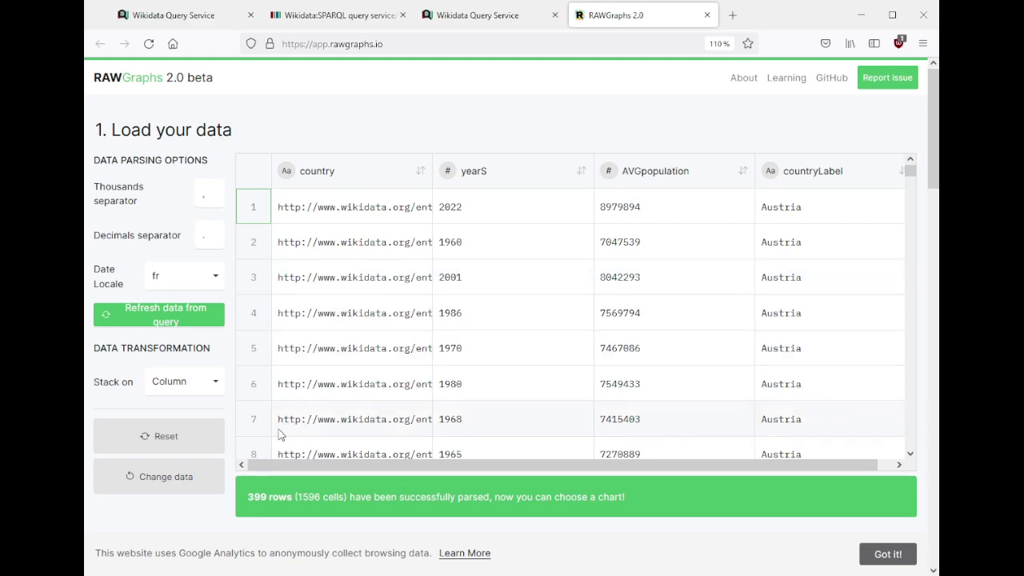
- Try to map yearS to the X Axis and AVGpopulation to the Y Axis of the line chart
scroll(508, 419, down, 15)
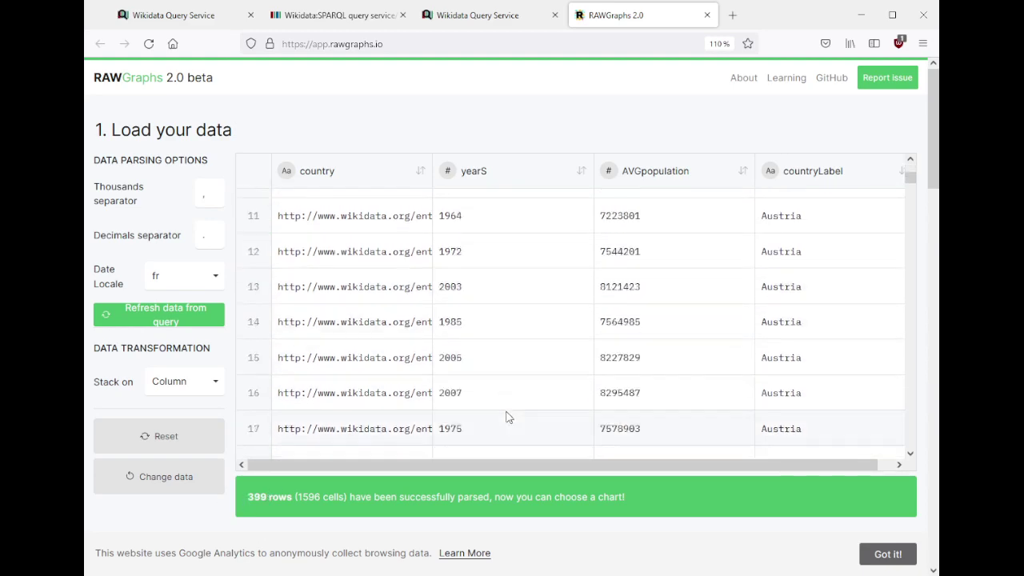
scroll(579, 465, down, 2)
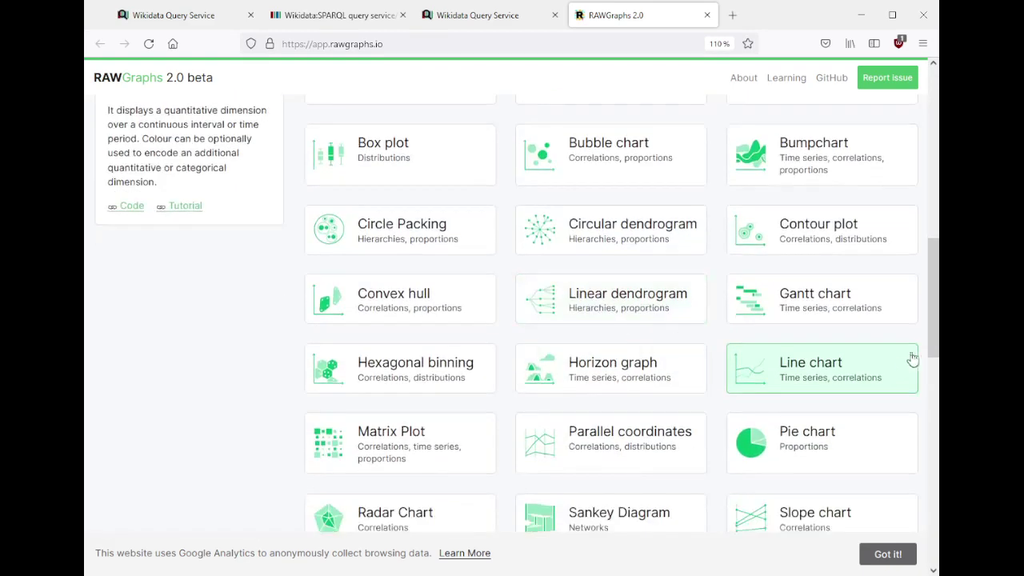
scroll(819, 382, down, 5)
scroll(617, 327, down, 5)
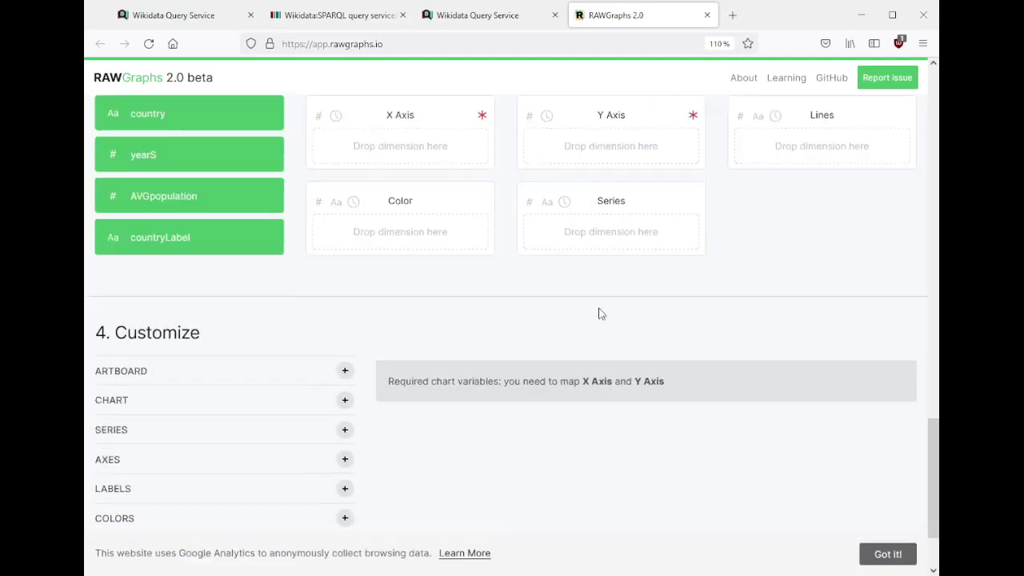
scroll(408, 344, up, 2)
scroll(408, 344, down, 3)
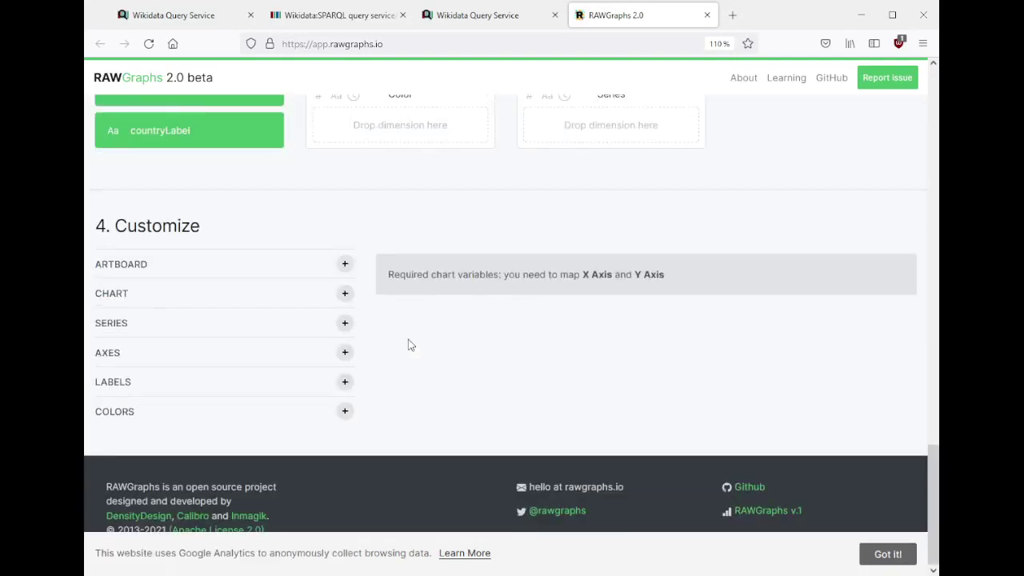
scroll(408, 344, up, 4)
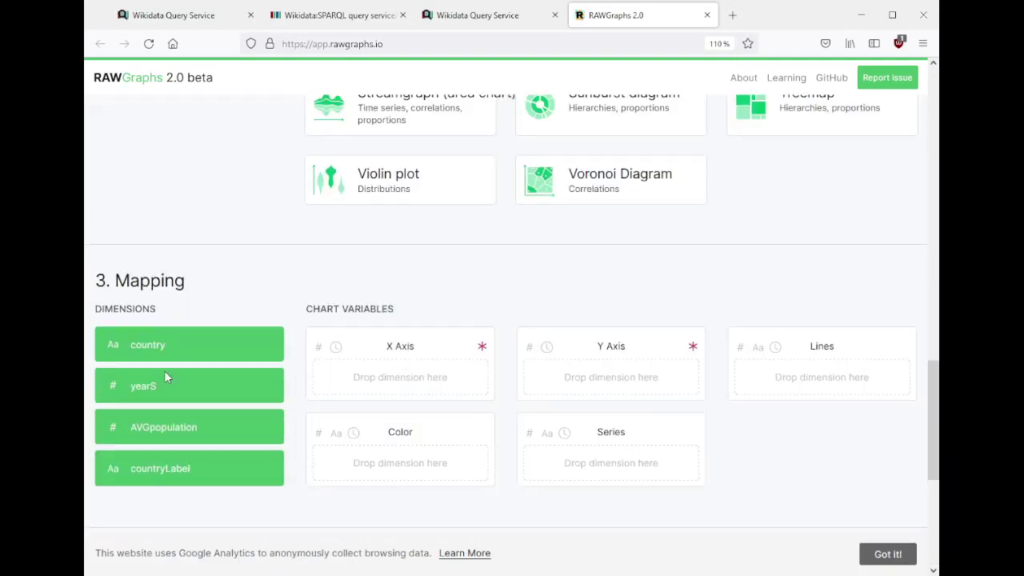
drag(184, 386, 392, 377)
drag(164, 427, 590, 400)
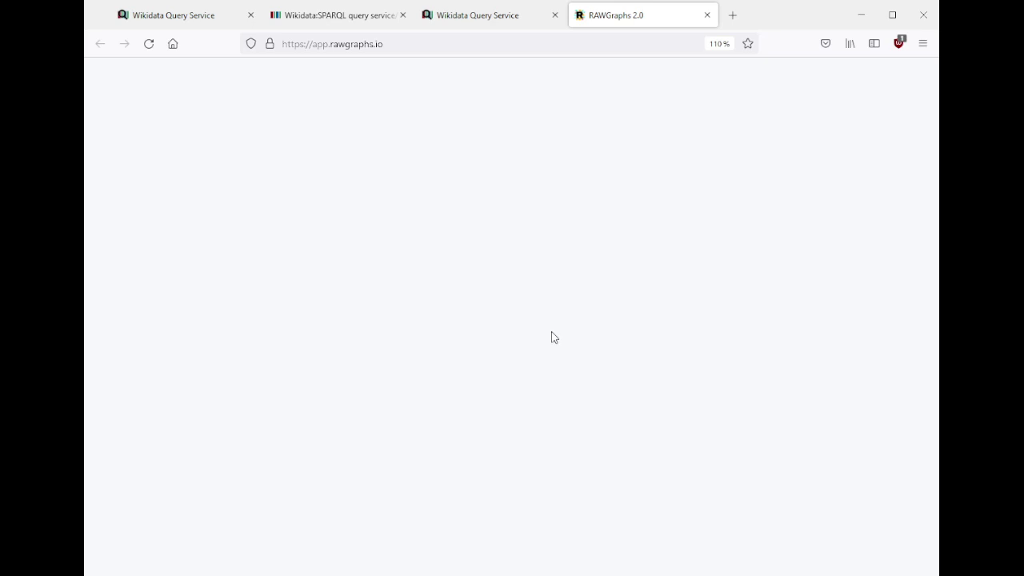
- Reload RAWGraphs and load the data by running the copied query as a SPARQL query on Wikidata
click(149, 44)
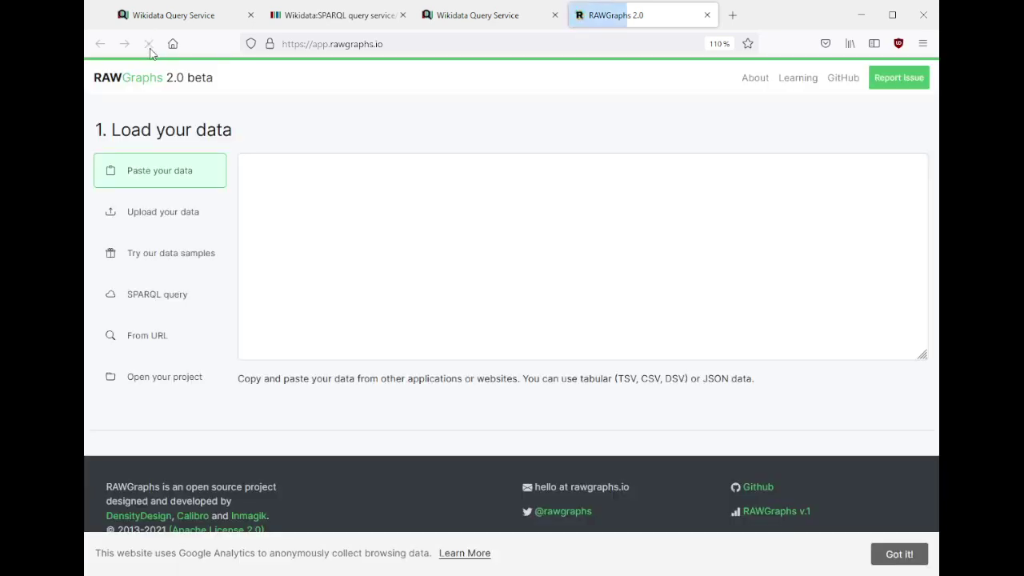
click(149, 304)
click(338, 281)
key(ctrl+v)
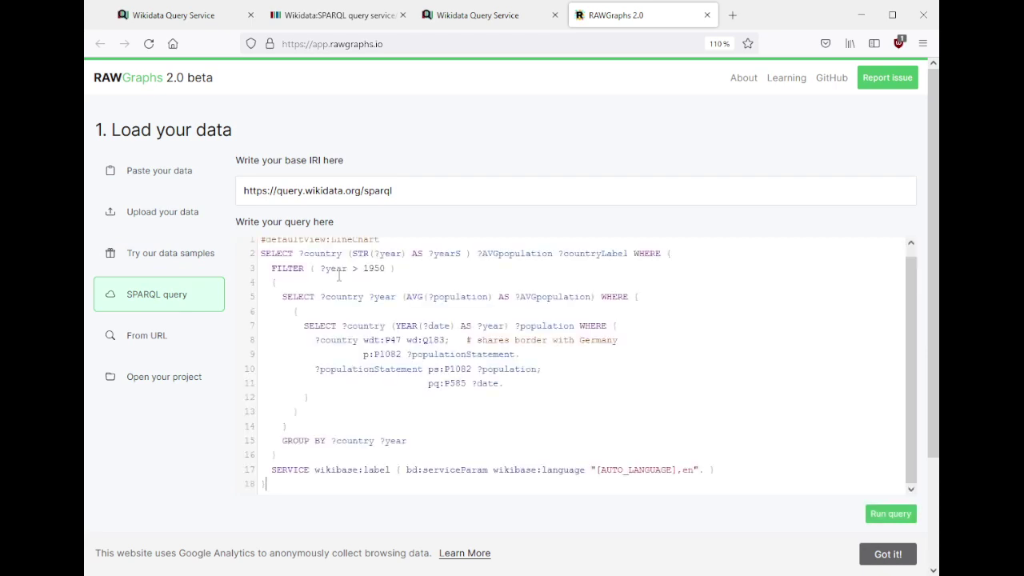
click(890, 514)
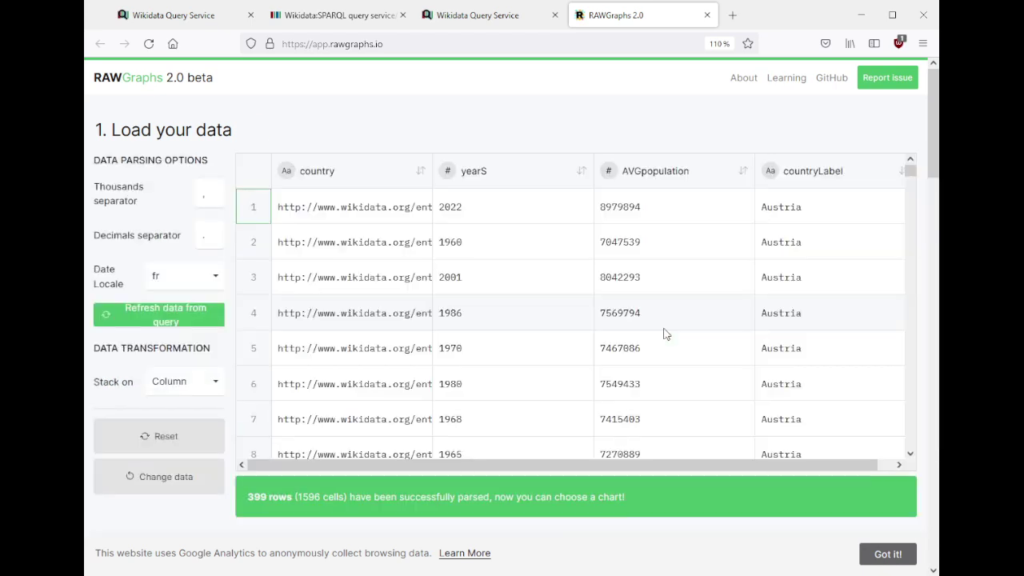
- Choose the Line chart and map yearS to X Axis, AVGpopulation to Y Axis, and countryLabel to both Lines and Color
scroll(664, 333, down, 15)
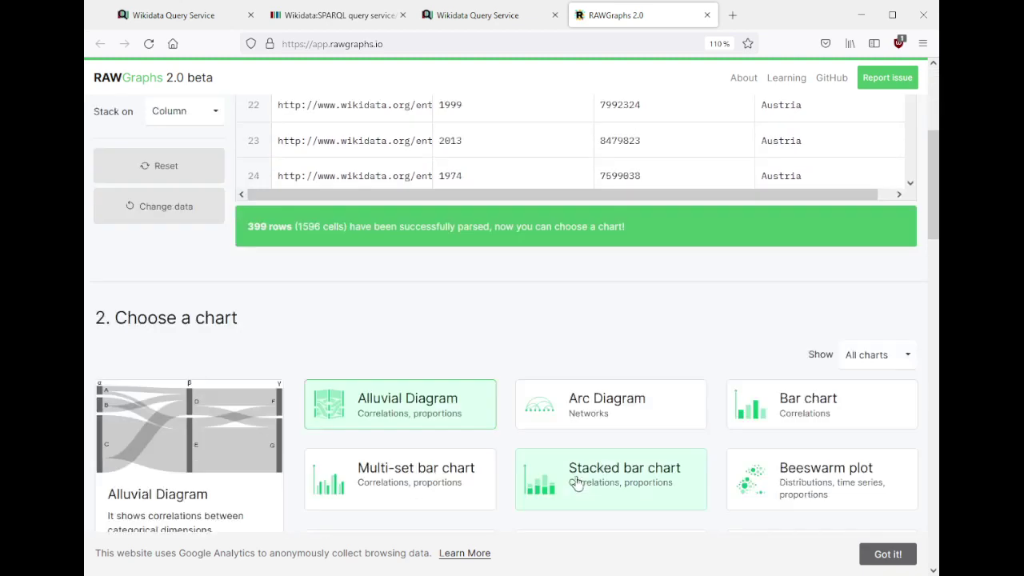
click(788, 436)
scroll(675, 385, down, 1)
scroll(674, 385, down, 10)
scroll(441, 296, up, 3)
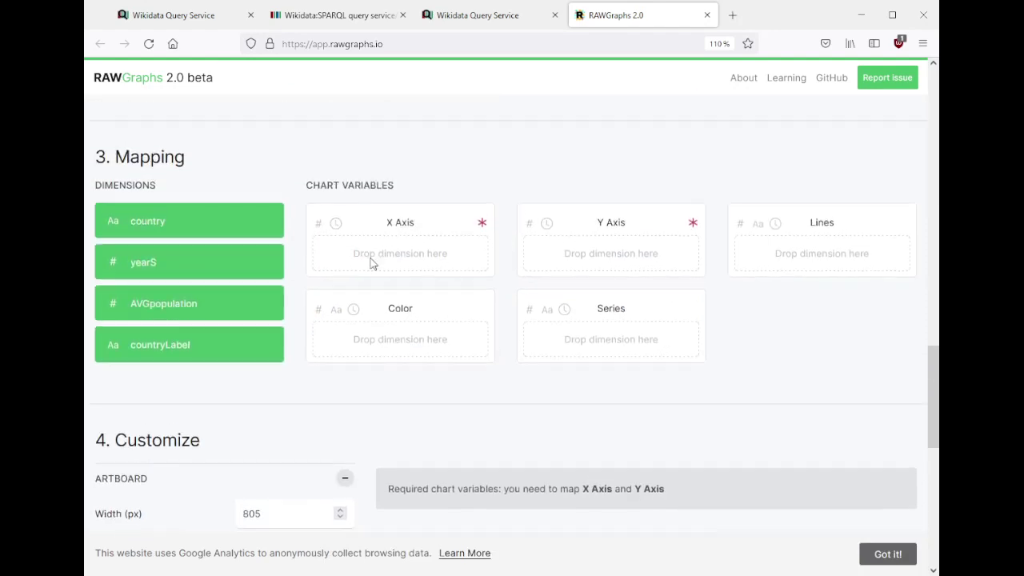
drag(192, 269, 370, 270)
drag(199, 311, 606, 267)
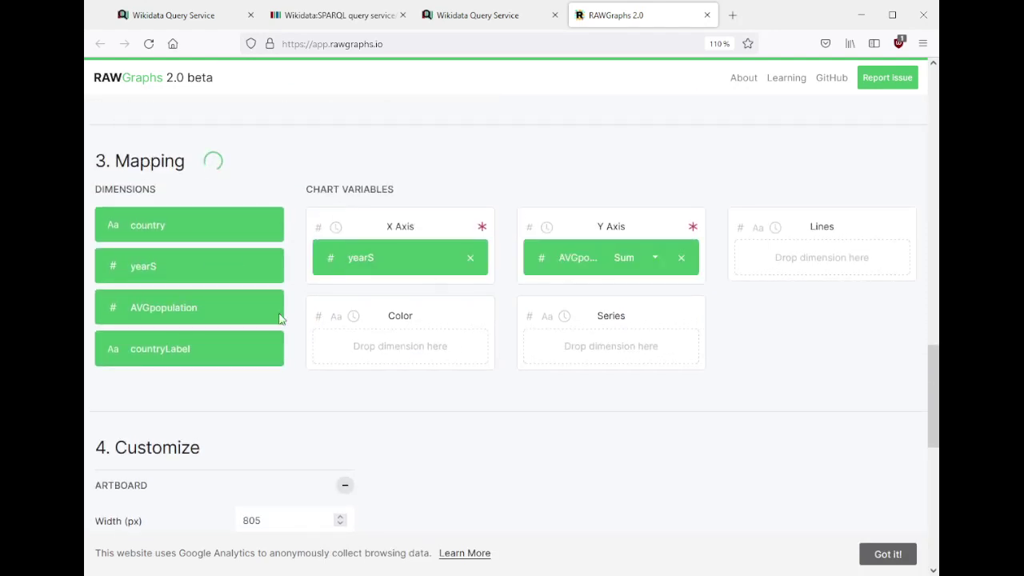
drag(168, 350, 784, 258)
drag(183, 350, 379, 340)
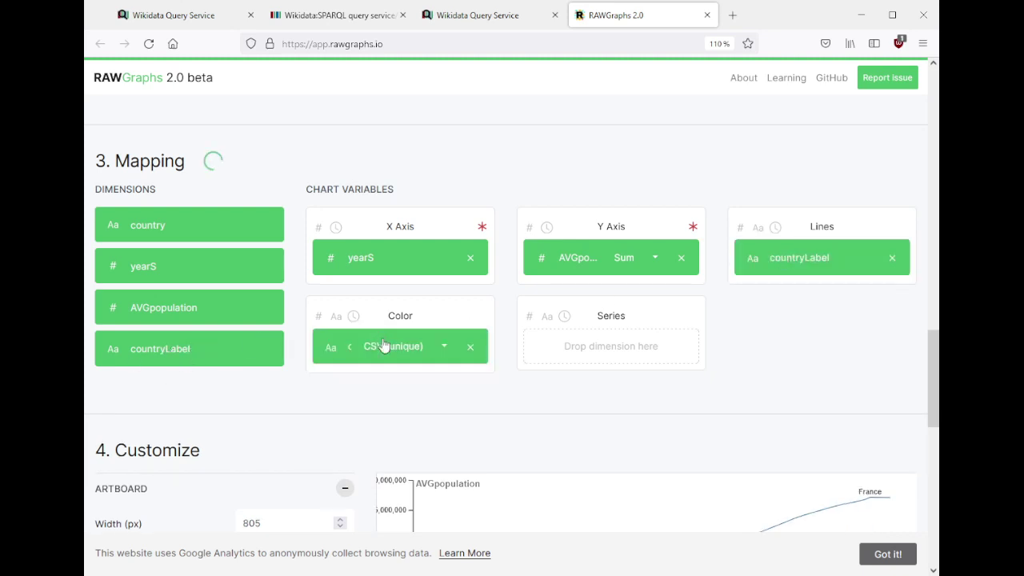
- Review the resulting line chart and download it as an .svg file named viz
scroll(704, 391, down, 5)
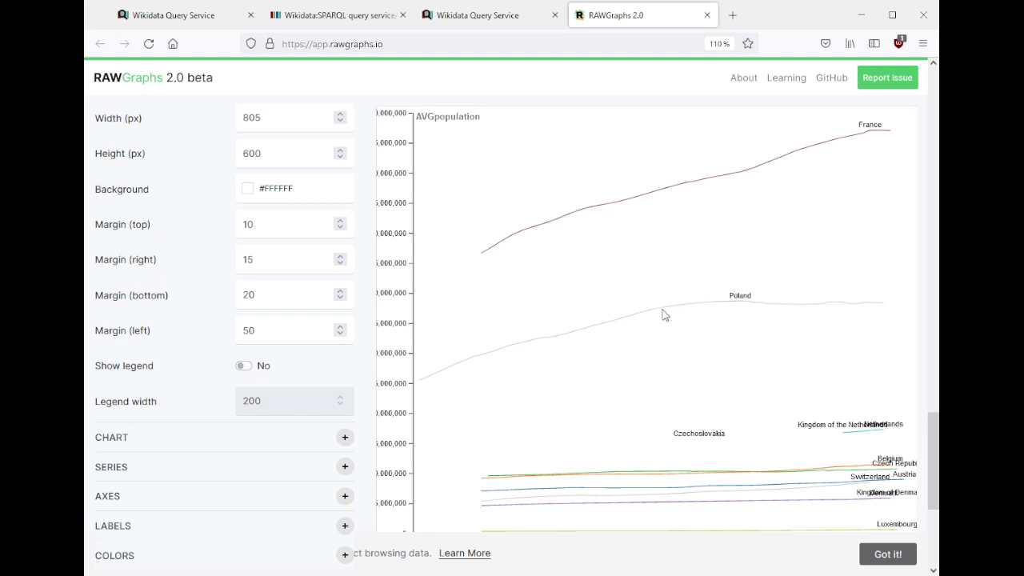
scroll(663, 315, down, 3)
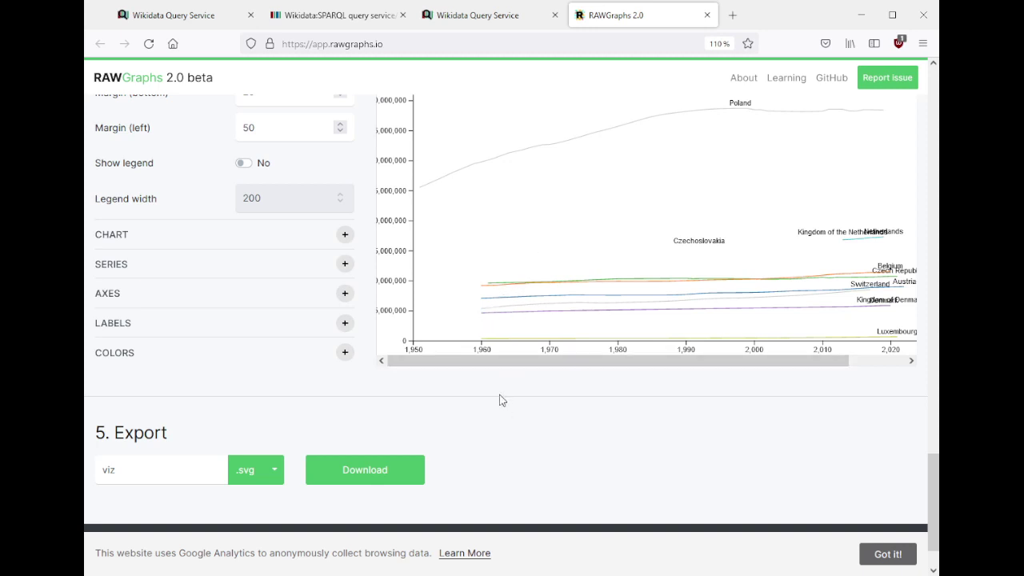
scroll(500, 400, down, 2)
scroll(504, 396, up, 5)
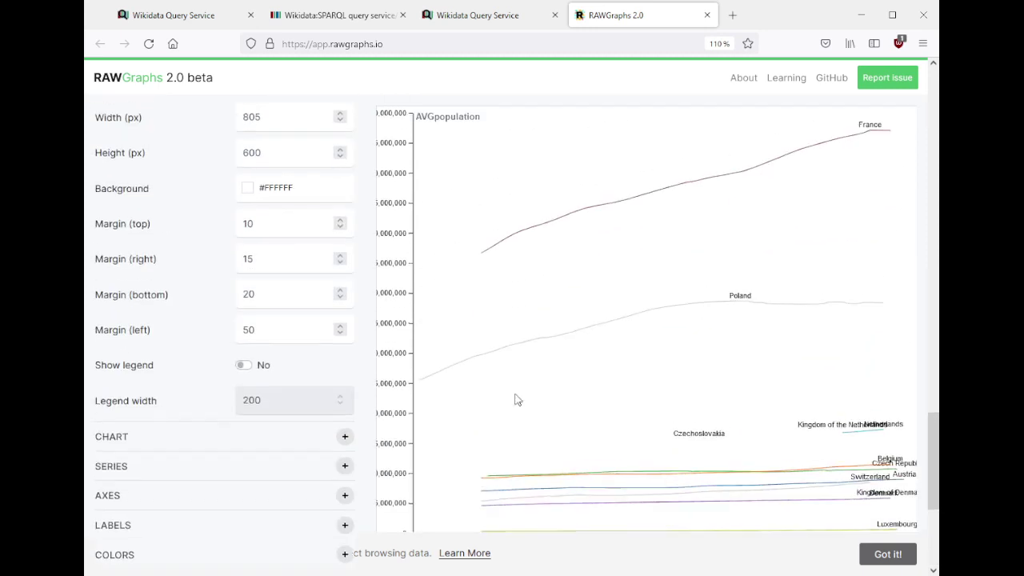
scroll(176, 322, down, 5)
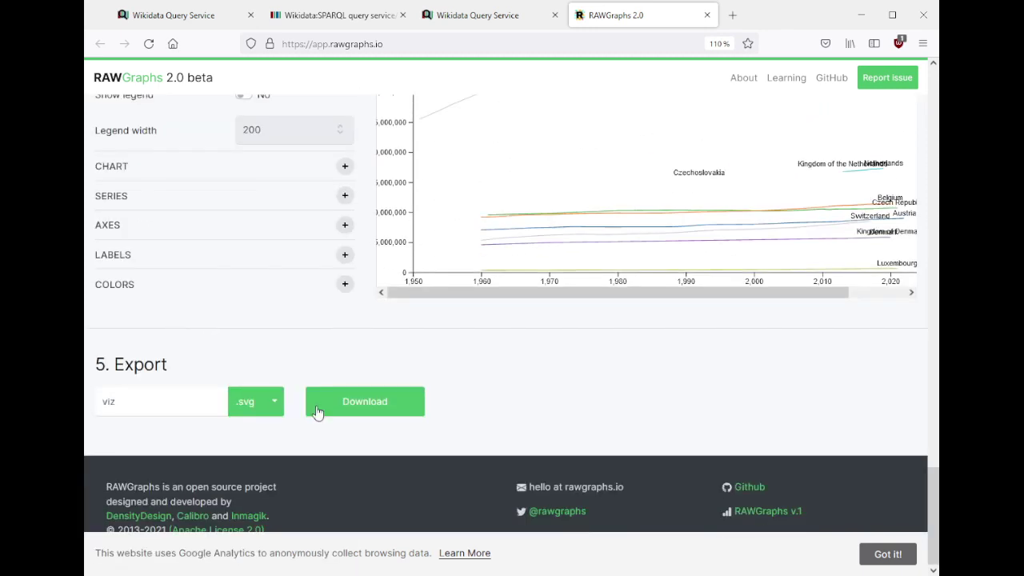
click(386, 409)
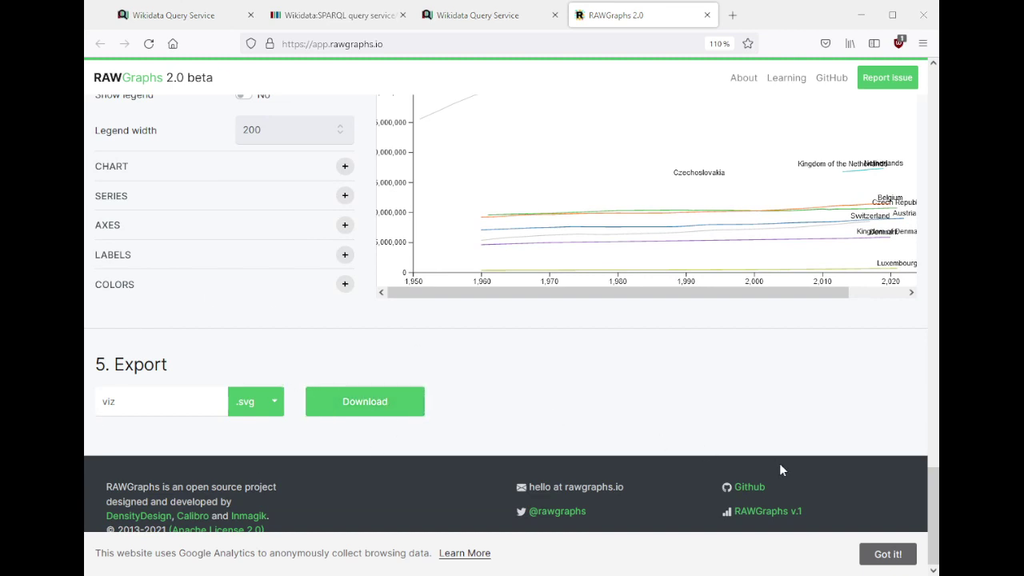
- View the available export formats without changing the .svg choice, and dismiss the Google Analytics notice
click(273, 403)
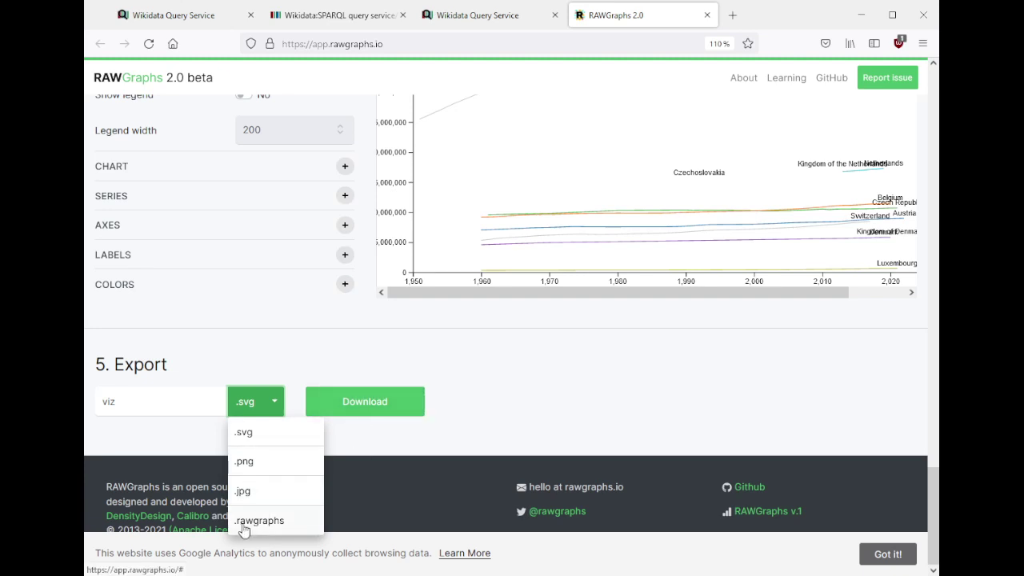
click(632, 397)
click(870, 552)
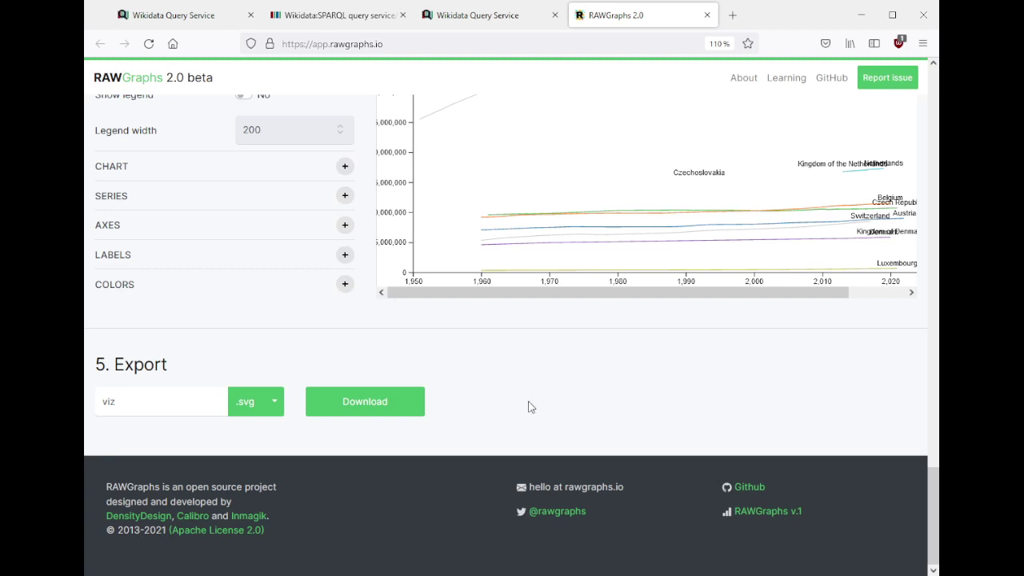
- Look back over the population chart and the list of available chart types
scroll(528, 408, up, 2)
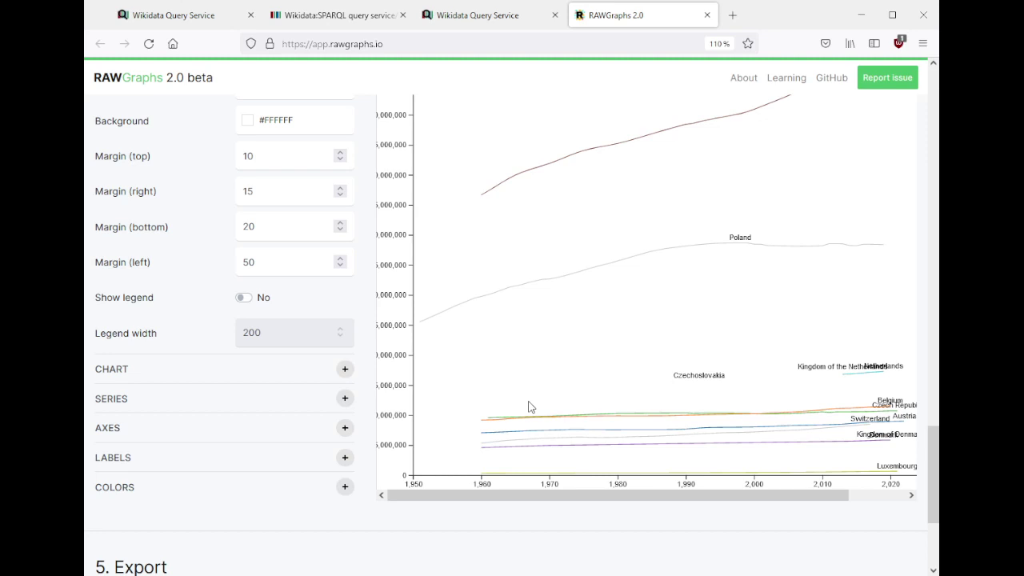
scroll(528, 408, up, 10)
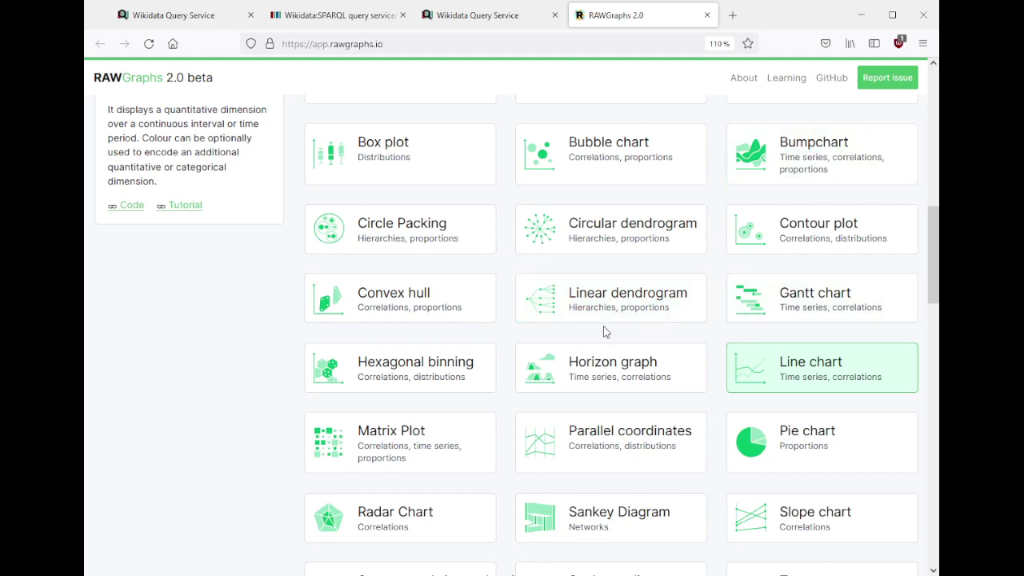
scroll(637, 292, down, 1)
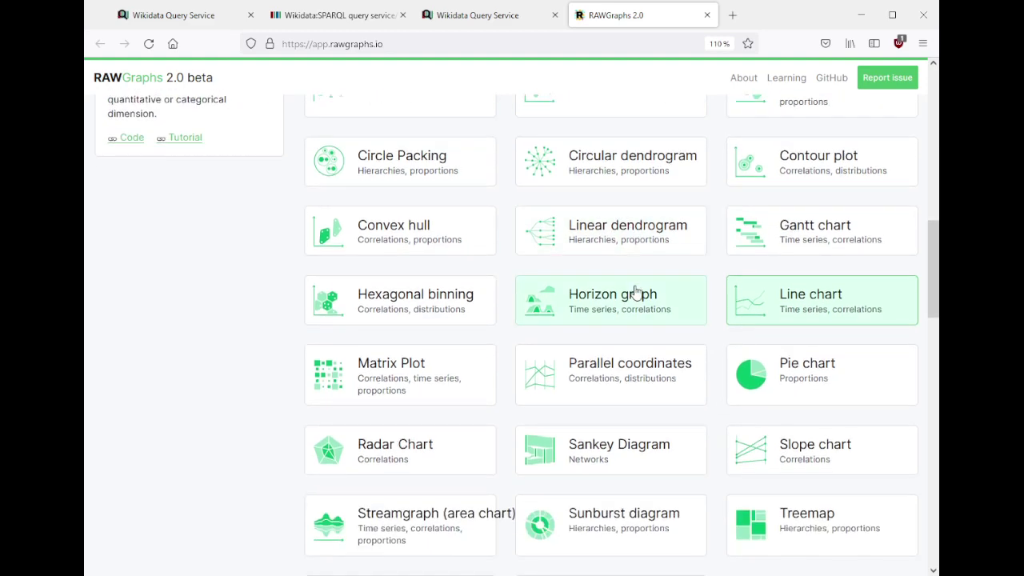
scroll(637, 291, down, 1)
scroll(635, 298, down, 2)
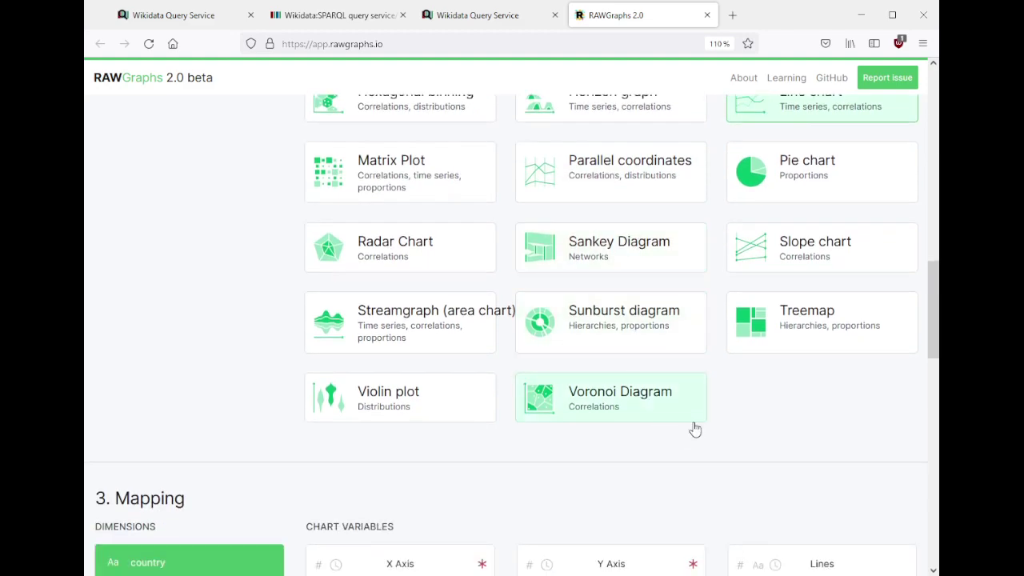
- Switch the population data's chart type to Bubble chart
scroll(696, 429, up, 3)
scroll(736, 428, up, 1)
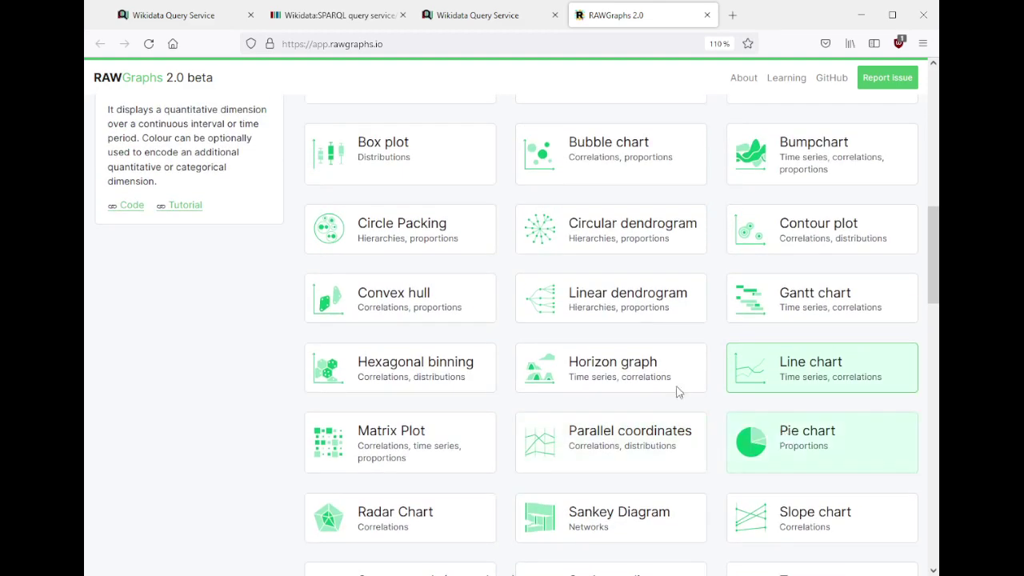
click(613, 156)
scroll(592, 276, down, 7)
scroll(592, 276, down, 5)
scroll(584, 272, up, 3)
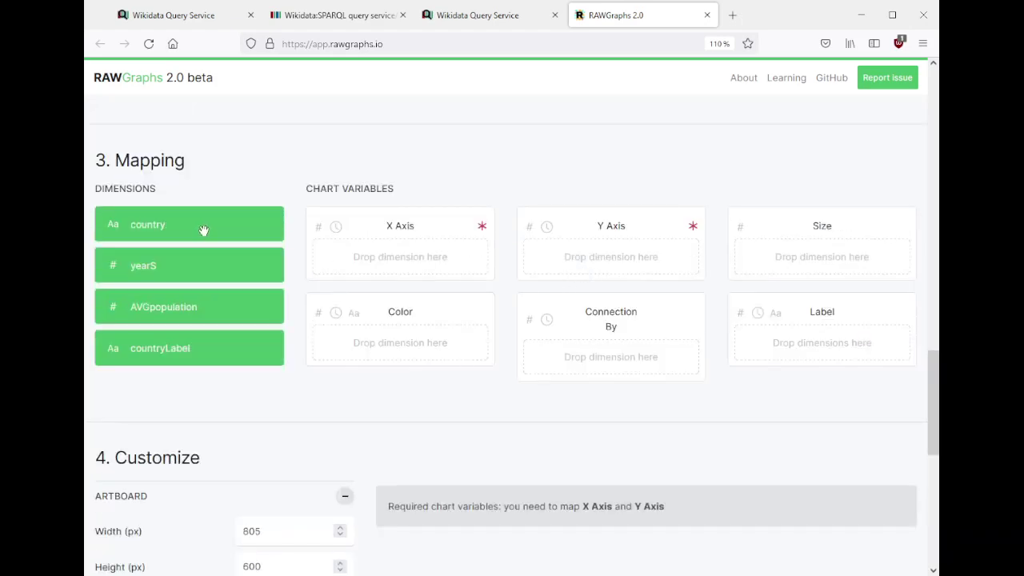
- Map yearS to the X Axis and AVGpopulation to both the Y Axis and Size, and check the resulting bubble chart
drag(166, 265, 828, 263)
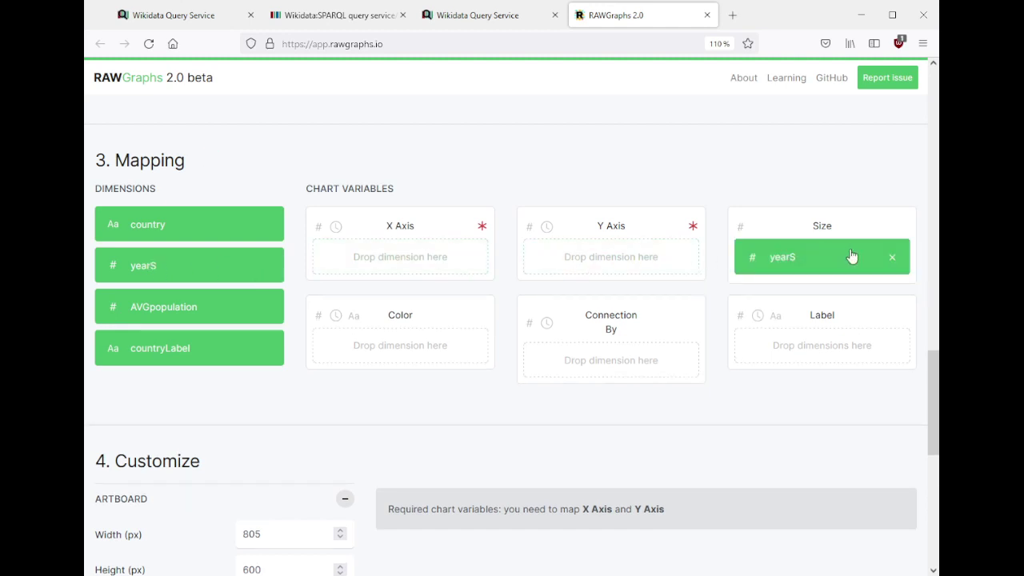
click(891, 257)
drag(150, 256, 371, 261)
drag(172, 315, 587, 257)
drag(195, 307, 810, 258)
scroll(705, 397, down, 3)
scroll(705, 397, down, 1)
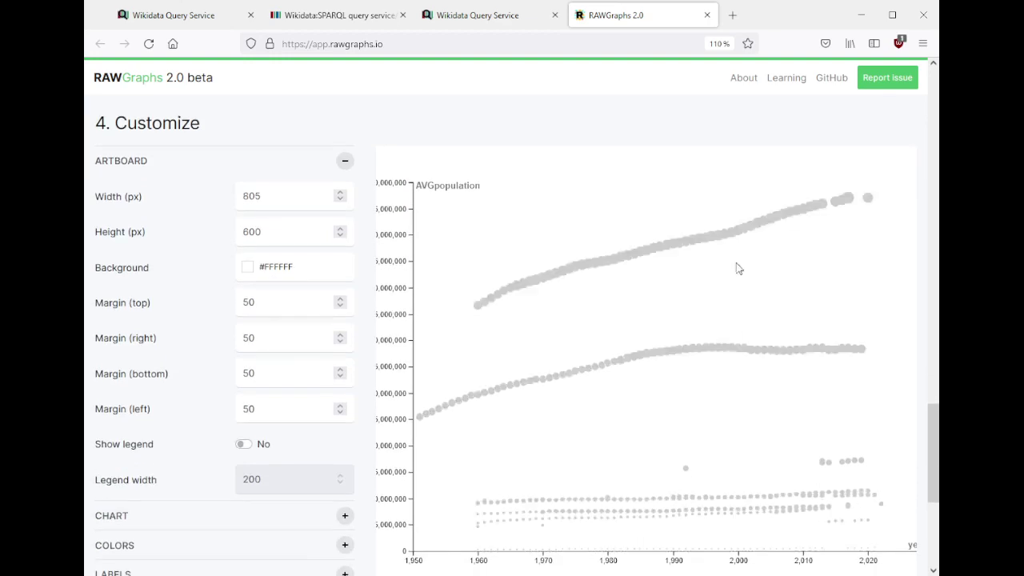
scroll(662, 340, up, 3)
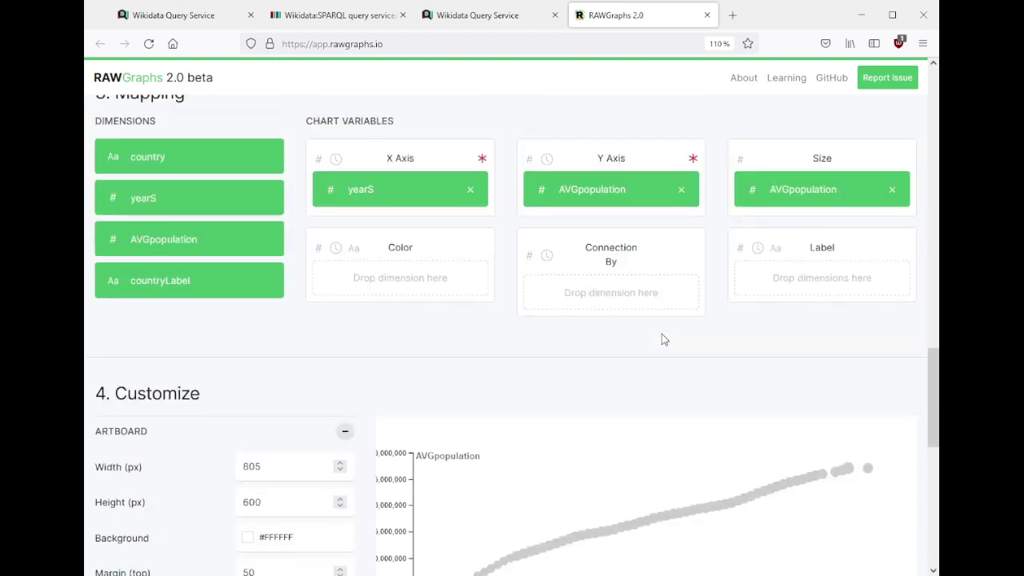
- Look at the result view options in Wikidata Query Service for the population query, and return to RAWGraphs
scroll(662, 339, up, 10)
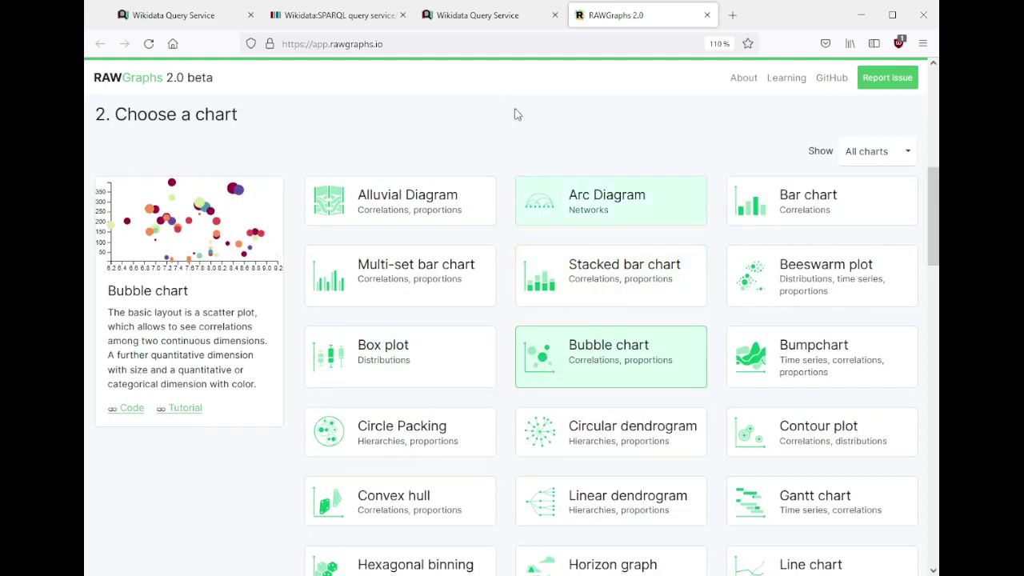
click(527, 19)
click(377, 268)
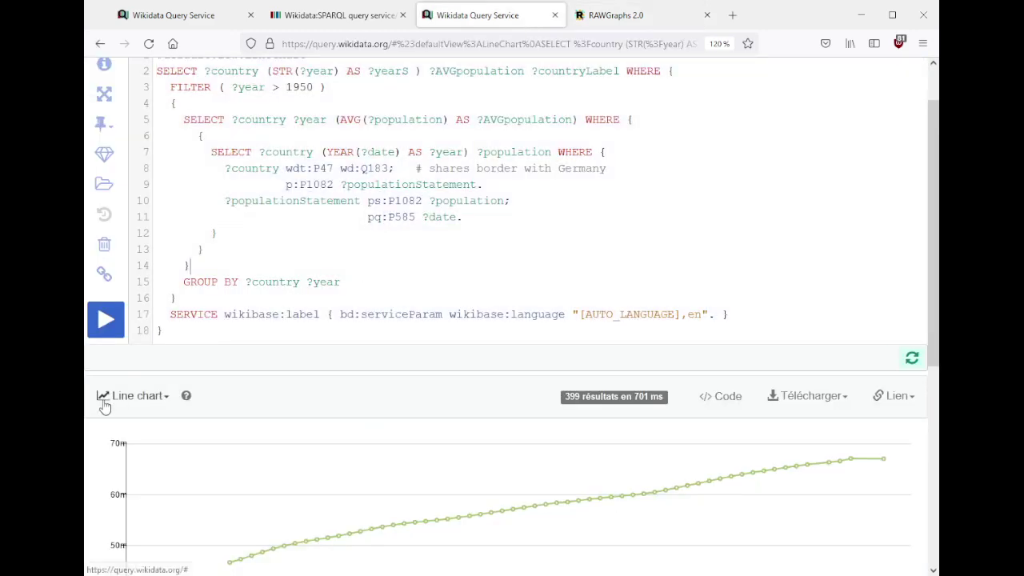
click(104, 397)
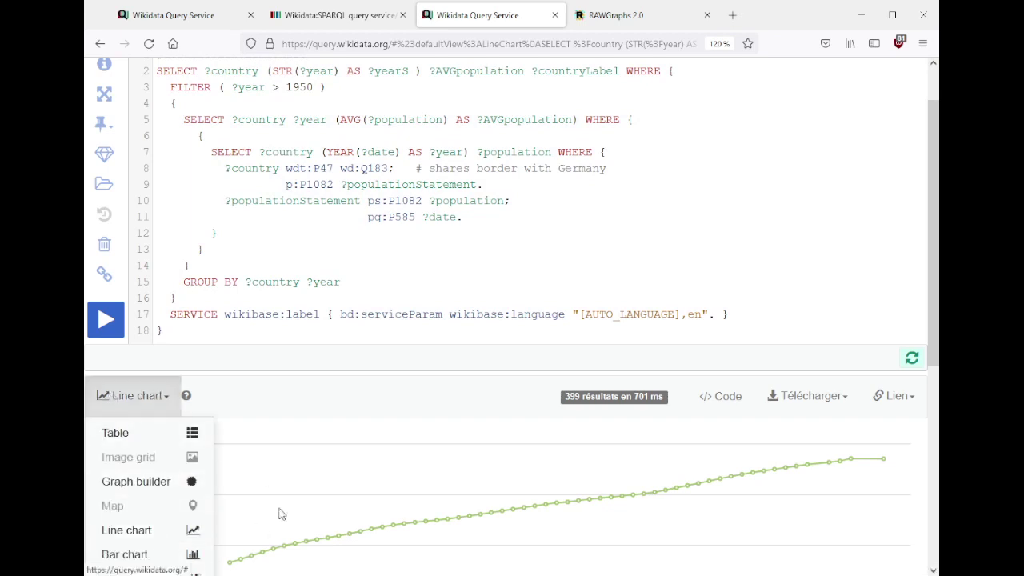
click(559, 251)
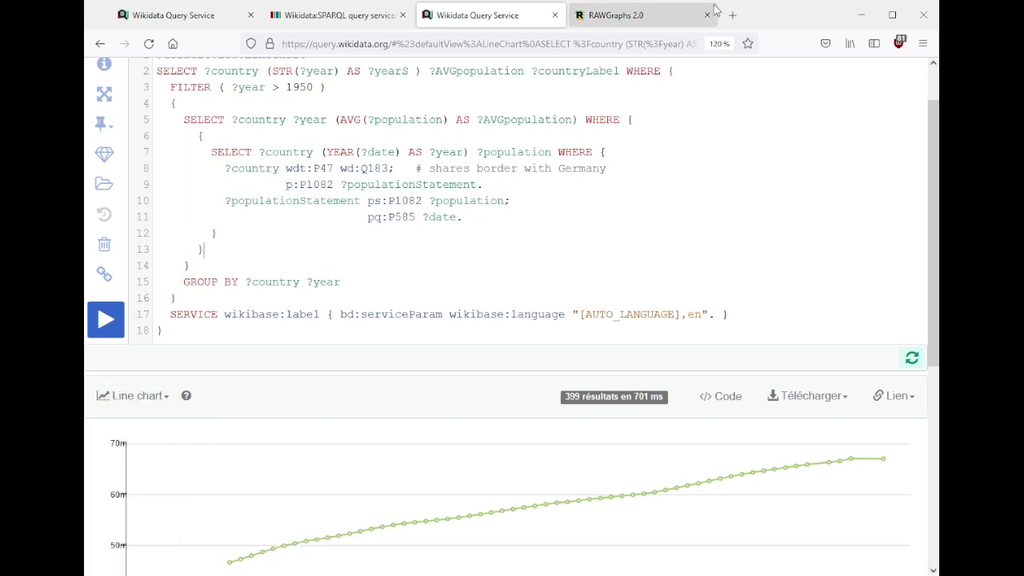
click(656, 13)
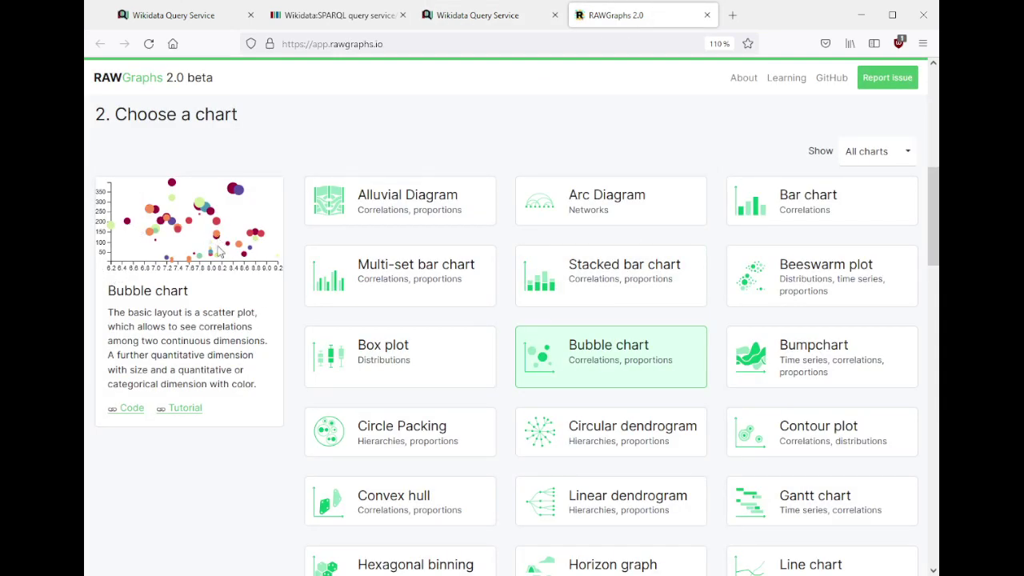
- Start a new RAWGraphs project and load the data sample Energy flows in UK (2050)
scroll(601, 316, up, 3)
scroll(603, 315, up, 3)
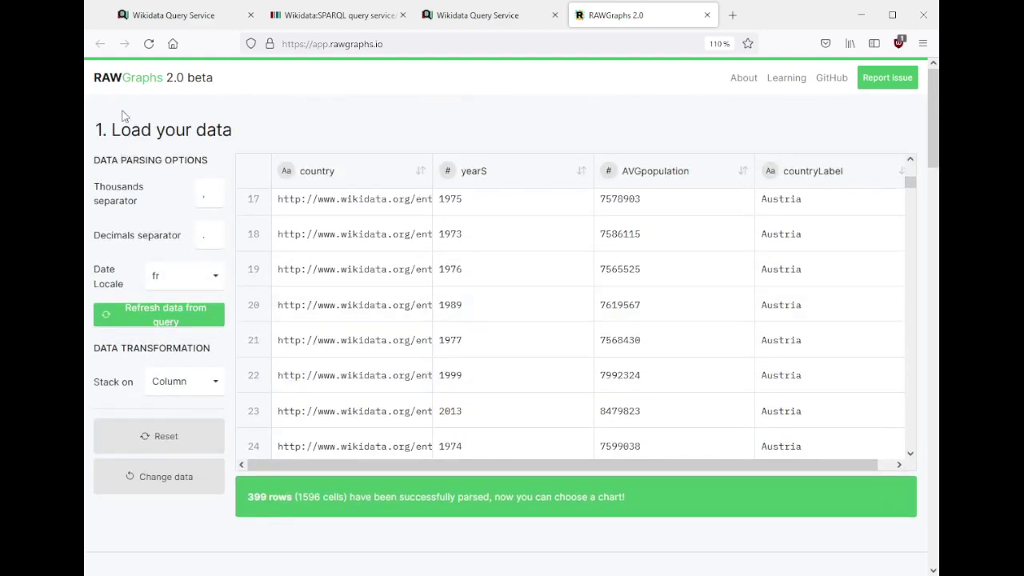
click(126, 79)
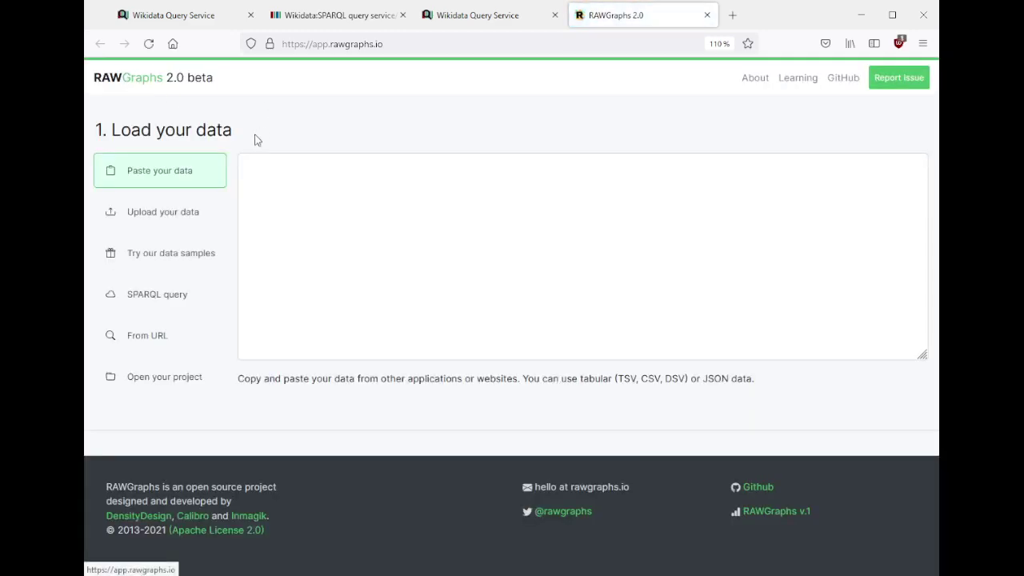
click(156, 260)
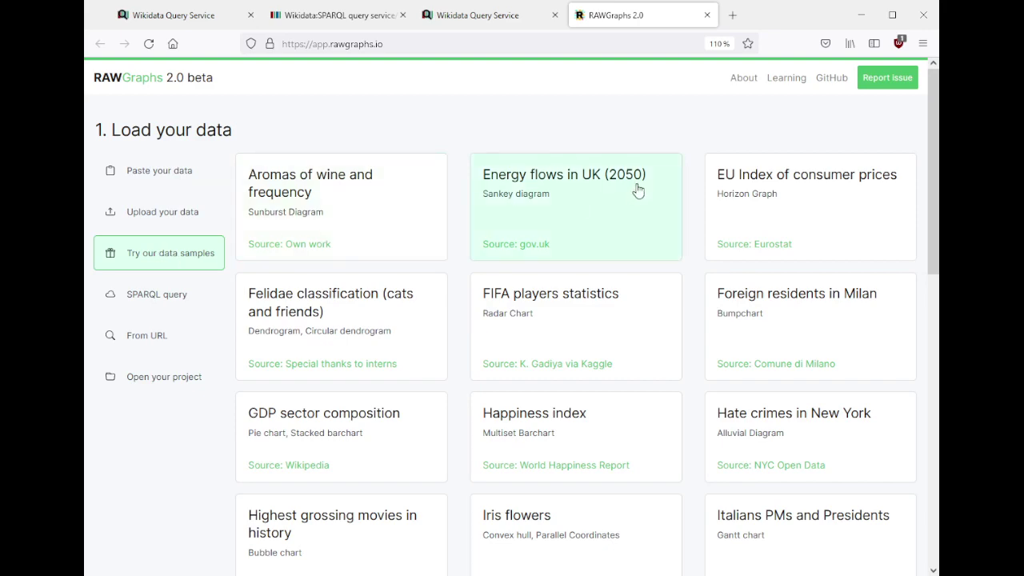
click(560, 205)
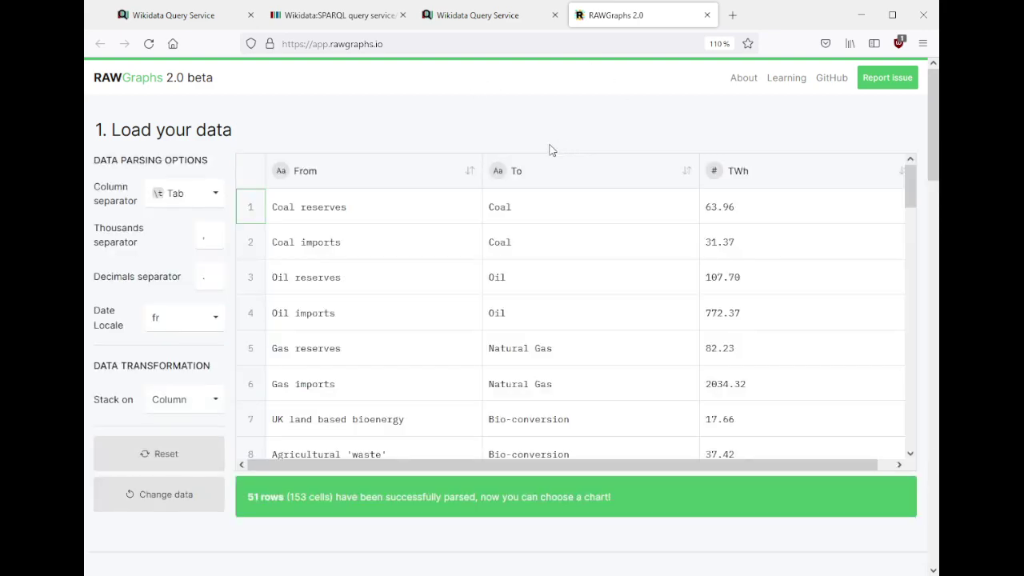
- Browse the chart types, choose the Sankey Diagram for the energy data, and check its description
scroll(544, 160, down, 5)
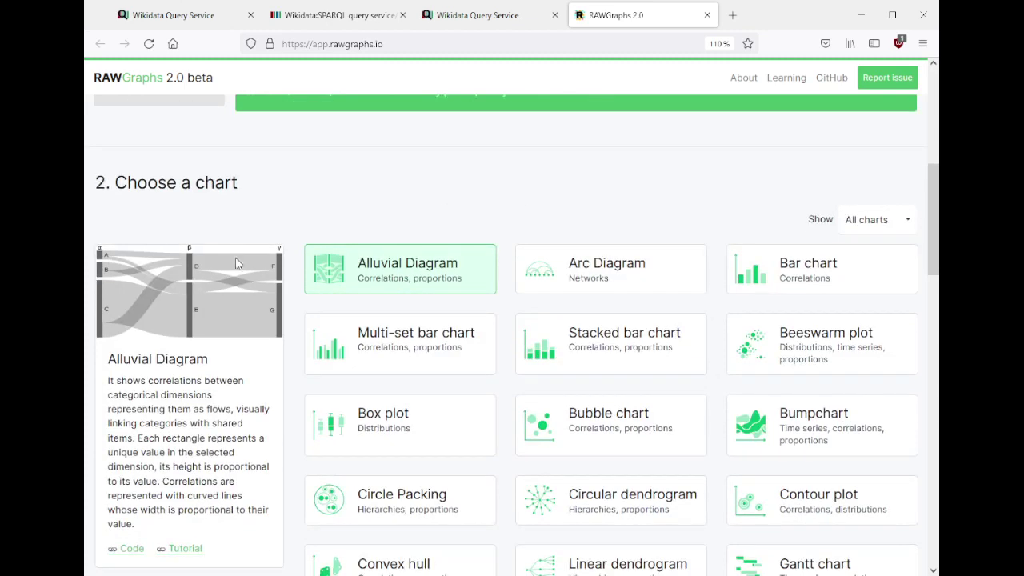
scroll(452, 166, down, 1)
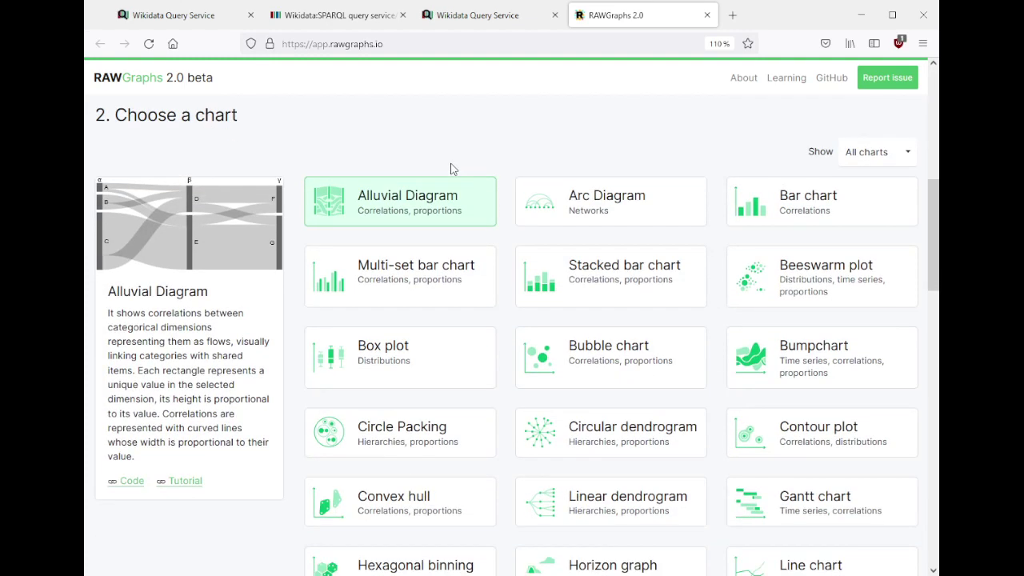
scroll(512, 202, down, 4)
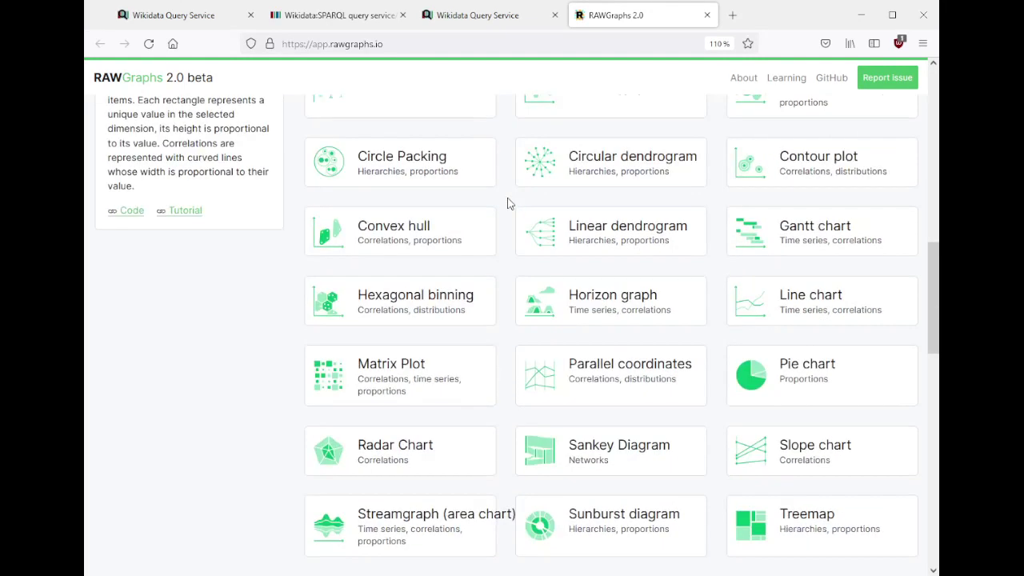
scroll(507, 203, down, 4)
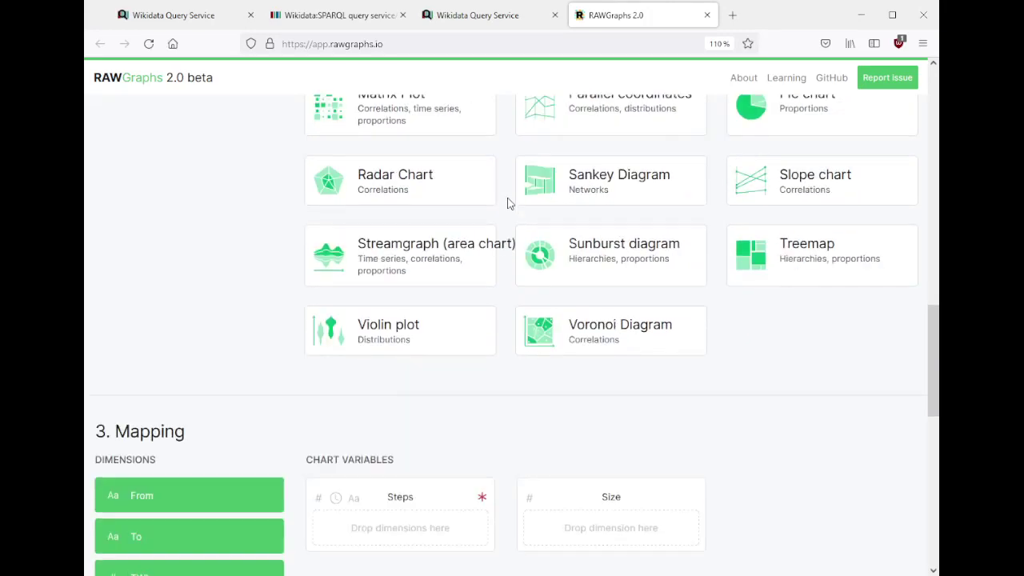
scroll(512, 208, up, 1)
click(590, 244)
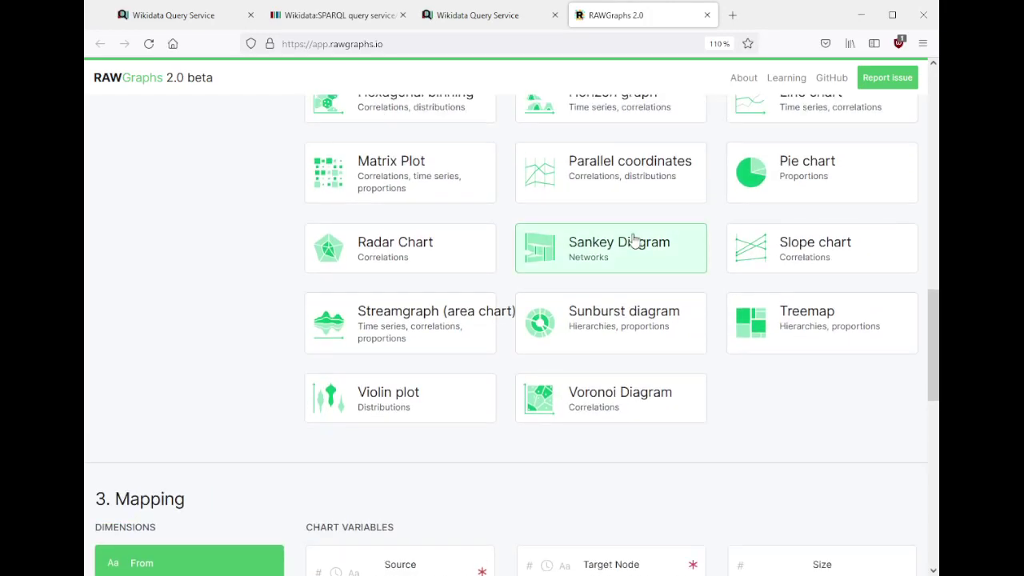
scroll(199, 238, up, 5)
scroll(198, 238, up, 2)
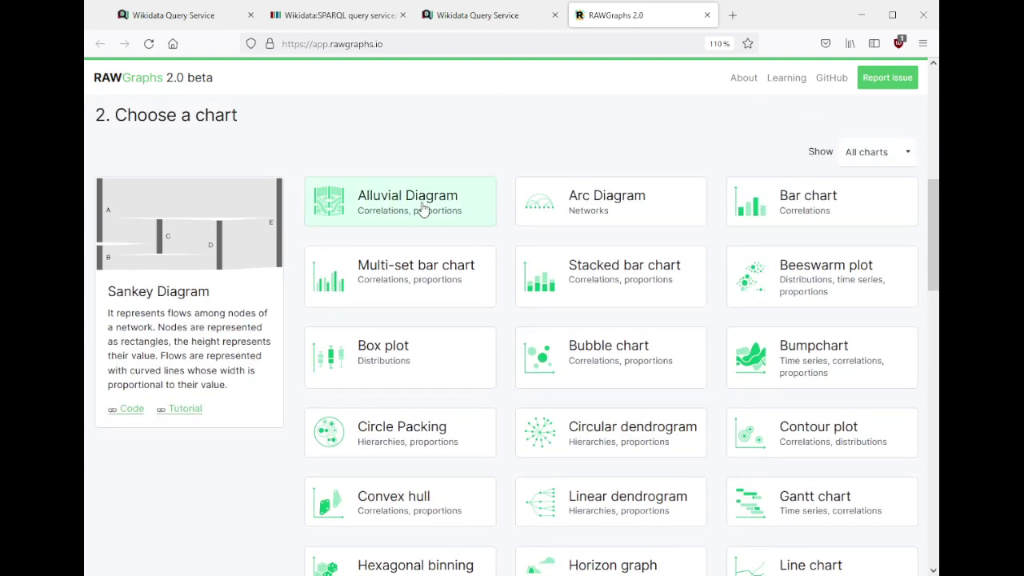
- Map From to Source Node, To to Target Node, and TWh to Size, and view the resulting Sankey diagram
scroll(423, 208, down, 10)
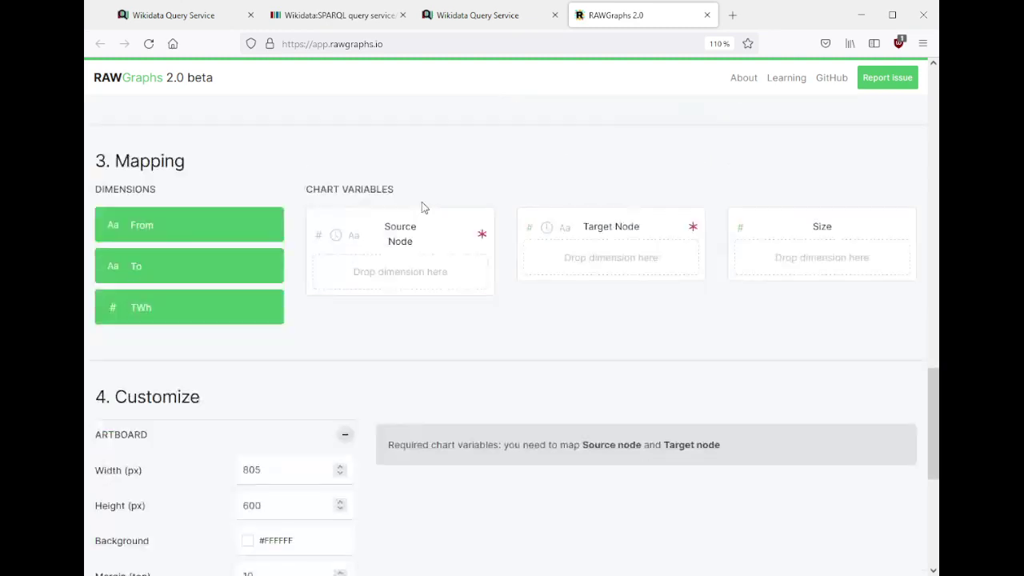
drag(197, 225, 364, 268)
drag(262, 264, 552, 262)
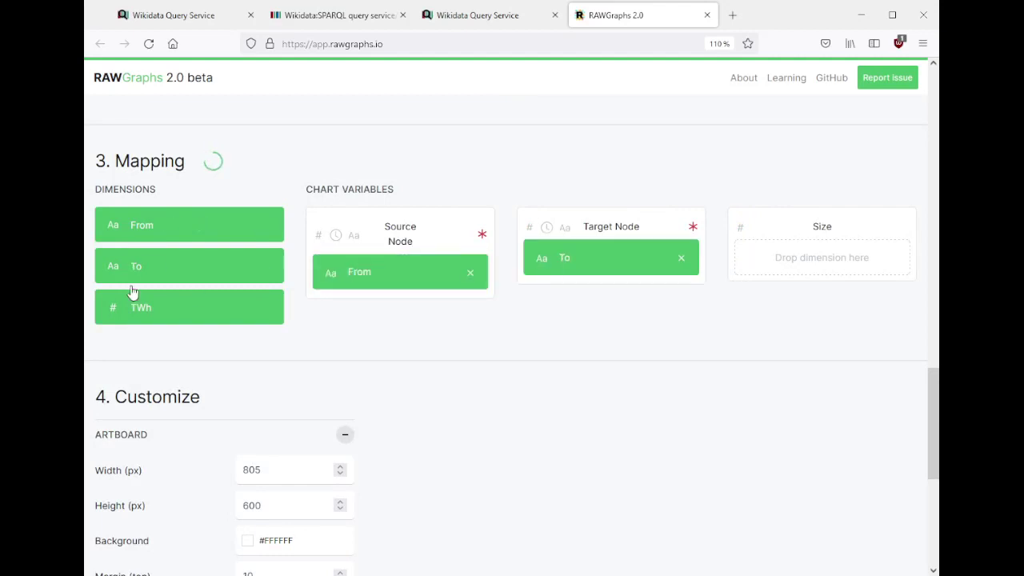
drag(126, 301, 754, 255)
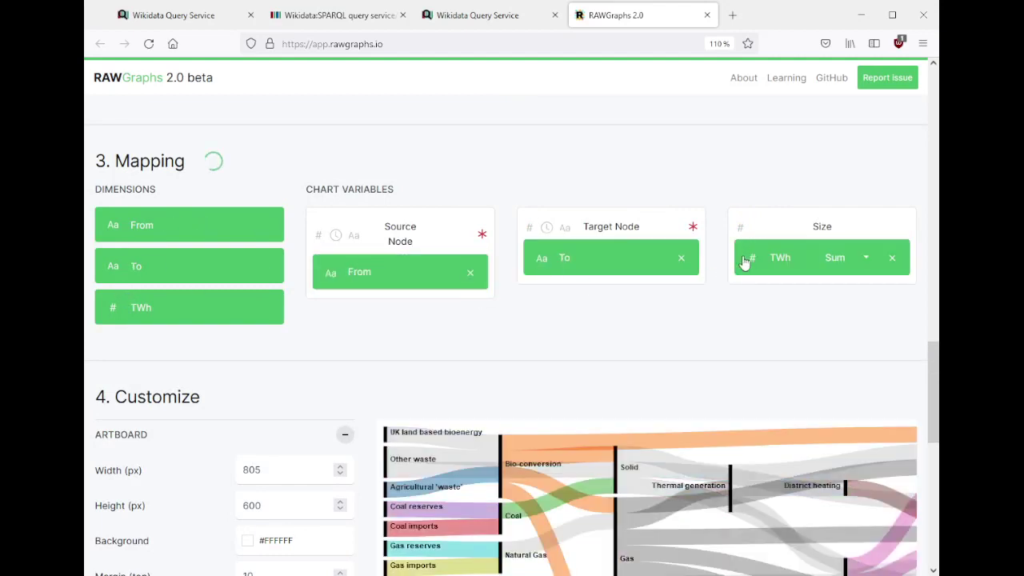
scroll(628, 333, down, 4)
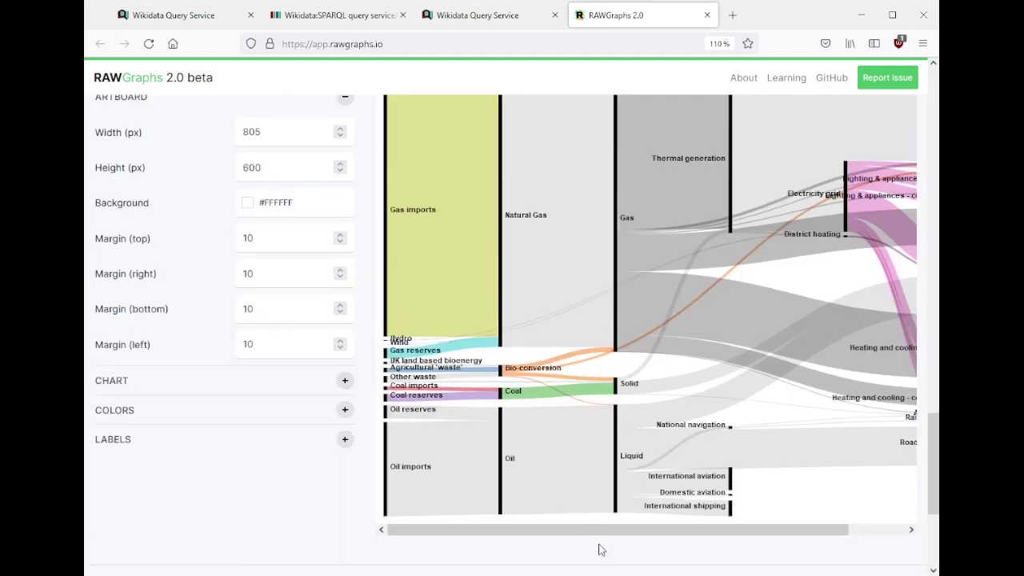
- Set the Sankey diagram's artboard width to 600 px and height to 400 px
drag(573, 531, 709, 530)
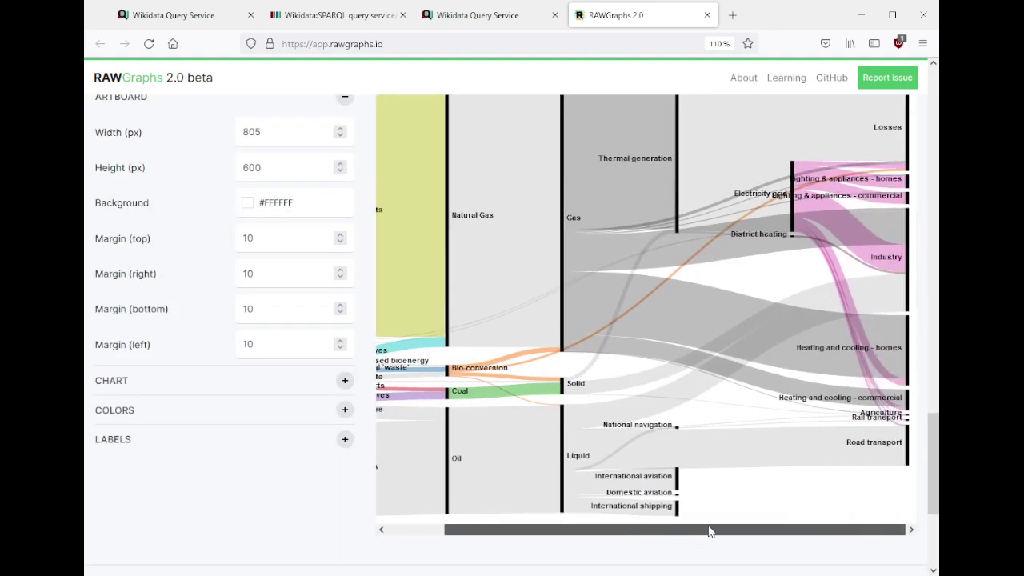
scroll(588, 543, left, 3)
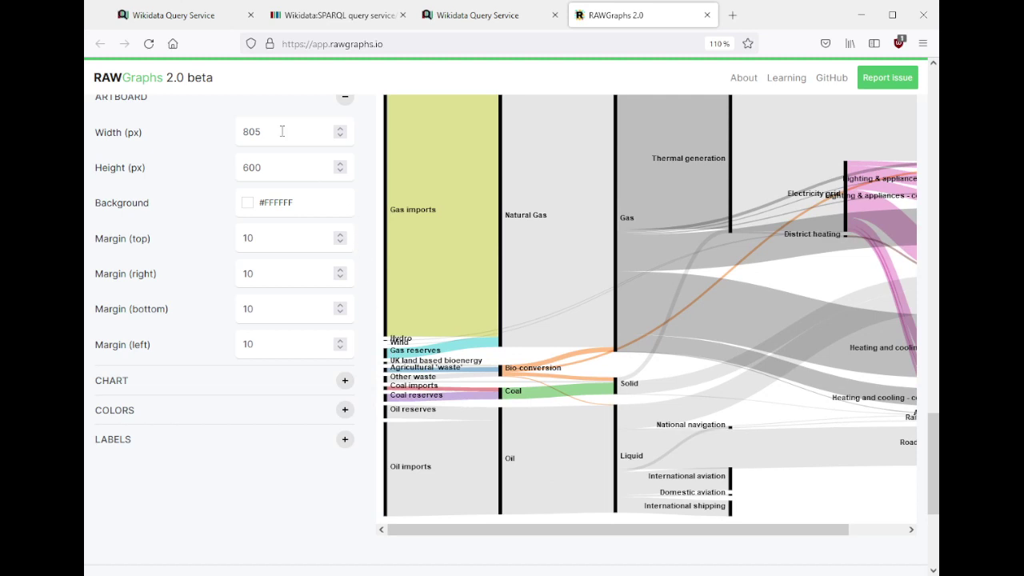
scroll(183, 267, up, 3)
drag(265, 267, 200, 261)
text(600)
key(Tab)
text(600)
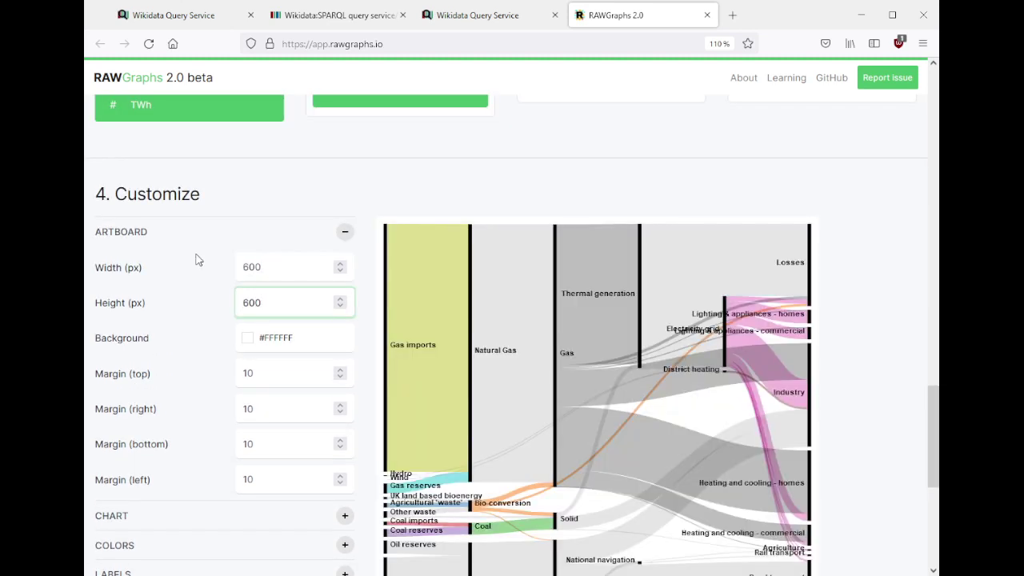
key(ctrl+a)
text(400)
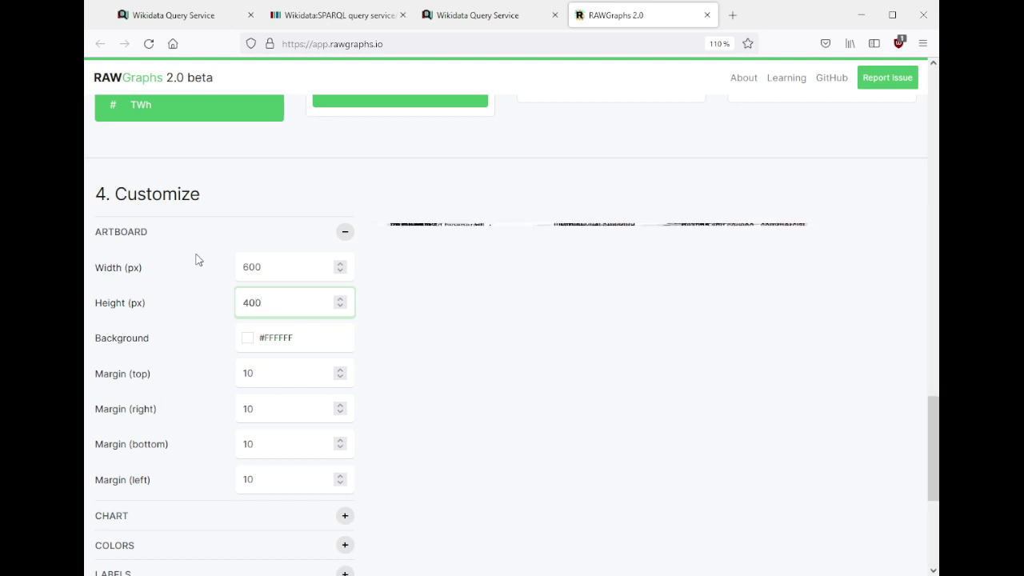
click(849, 338)
scroll(850, 336, down, 3)
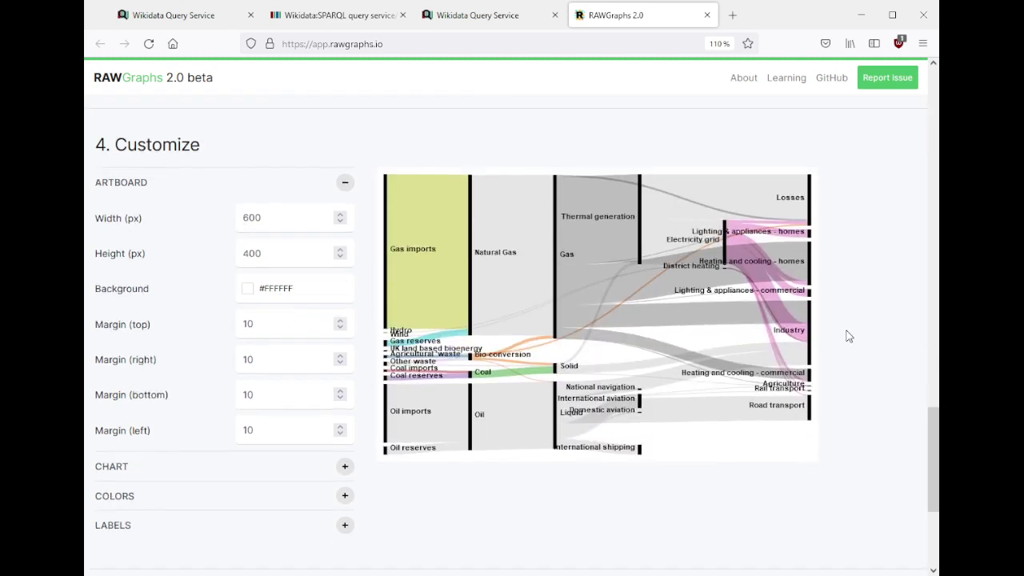
- Look over the resized Sankey diagram and change the chart type to Alluvial Diagram
scroll(852, 337, up, 2)
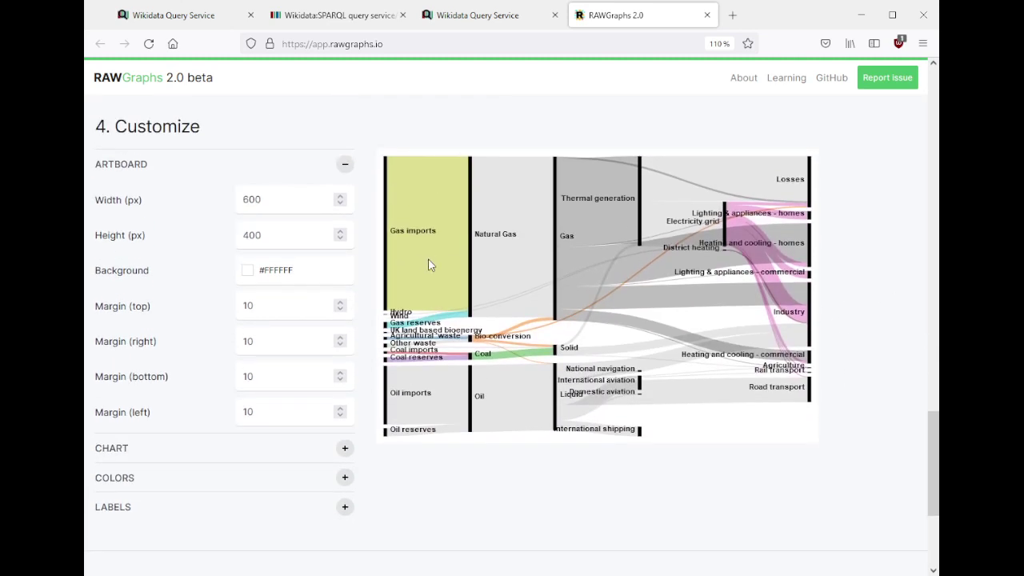
scroll(517, 342, up, 6)
scroll(516, 342, down, 6)
scroll(800, 240, up, 10)
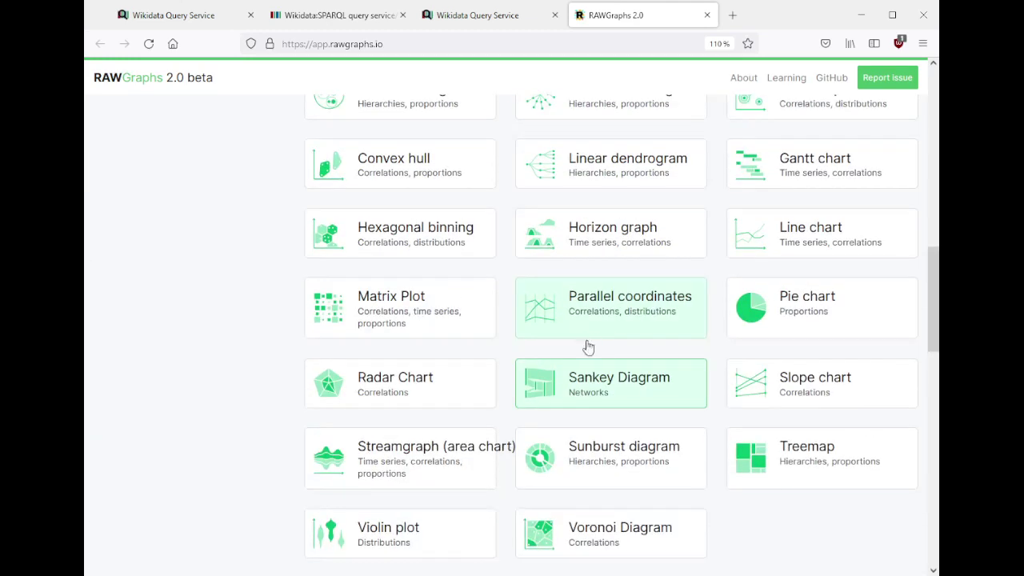
scroll(536, 369, up, 4)
click(430, 201)
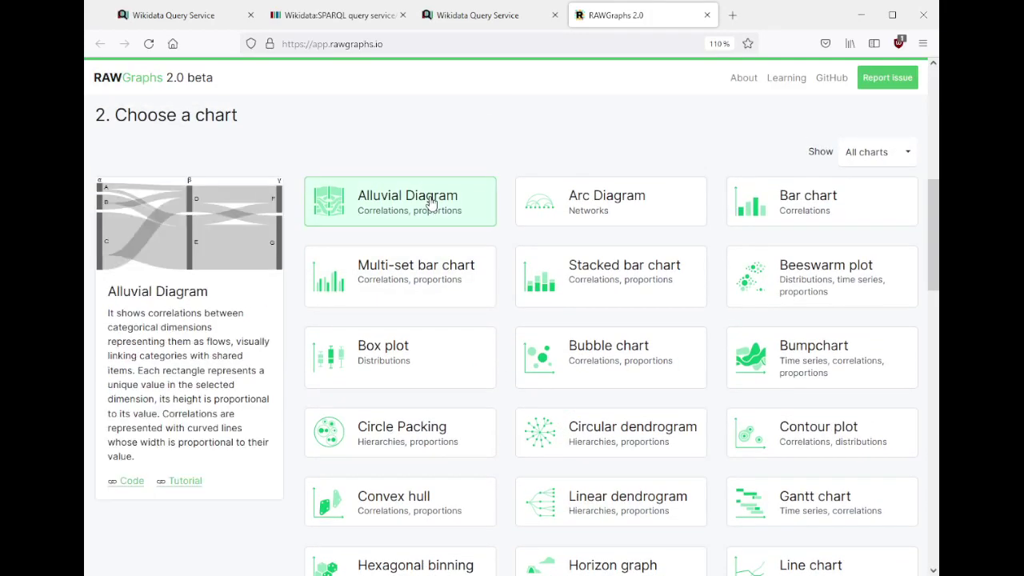
- Map From and To to Steps and TWh to Size, and view the resulting alluvial diagram
scroll(516, 315, down, 12)
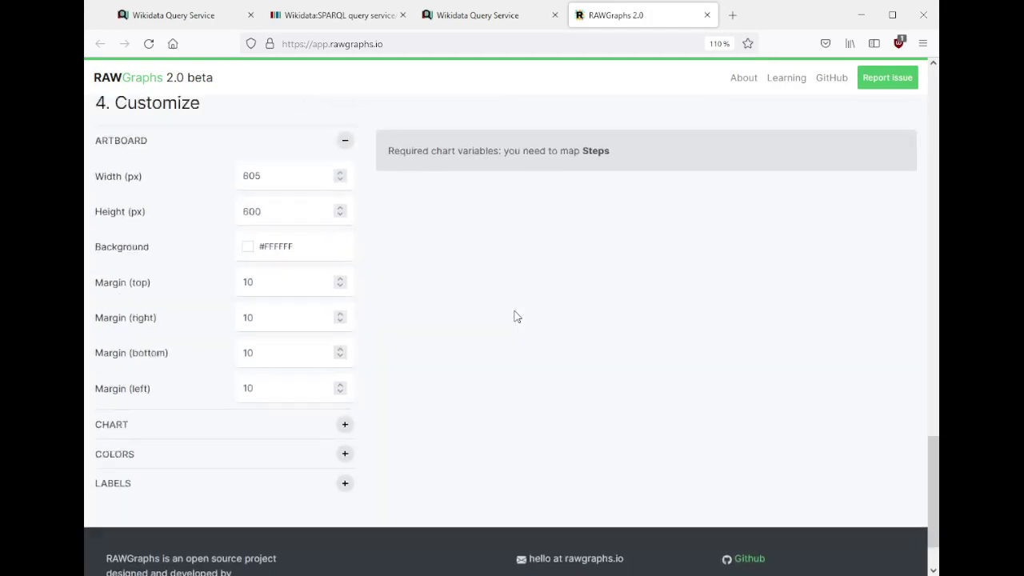
scroll(516, 315, up, 5)
drag(197, 299, 394, 327)
drag(171, 330, 392, 368)
drag(151, 389, 567, 325)
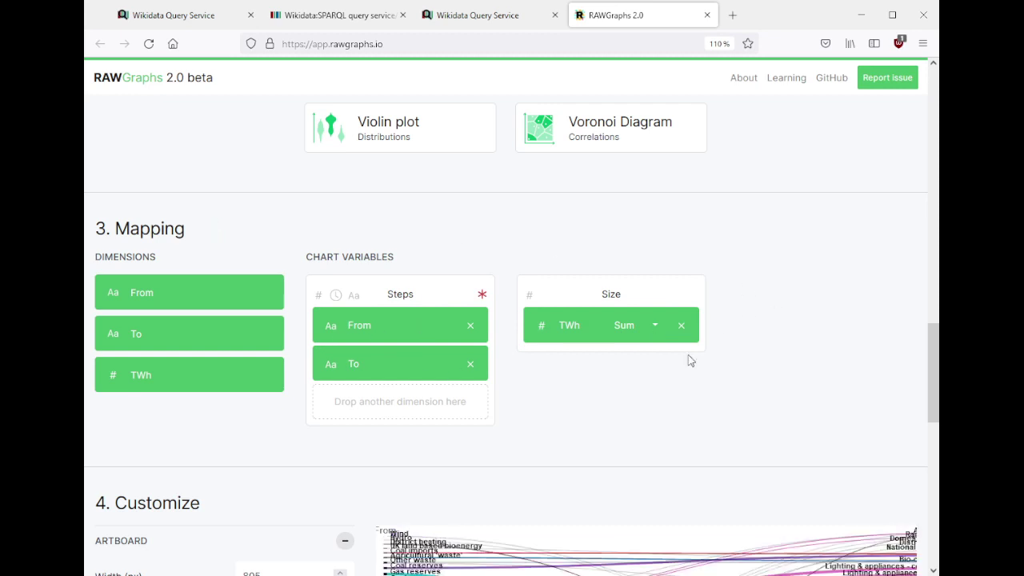
scroll(681, 323, down, 4)
scroll(681, 324, down, 1)
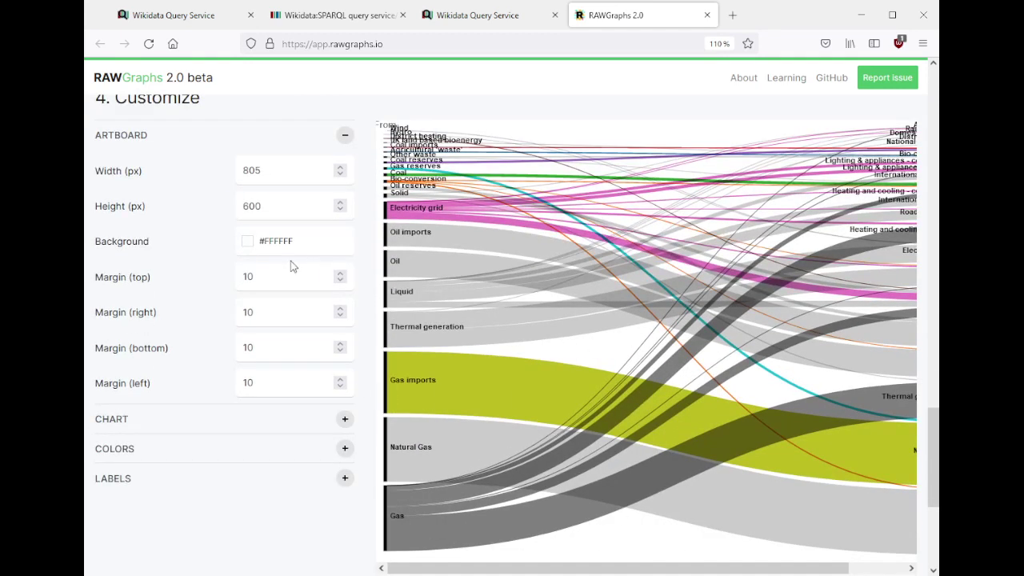
- Set the alluvial diagram's artboard width to 600 px and examine its Gas imports, Gas reserves and Natural Gas flows
double_click(270, 178)
text(600)
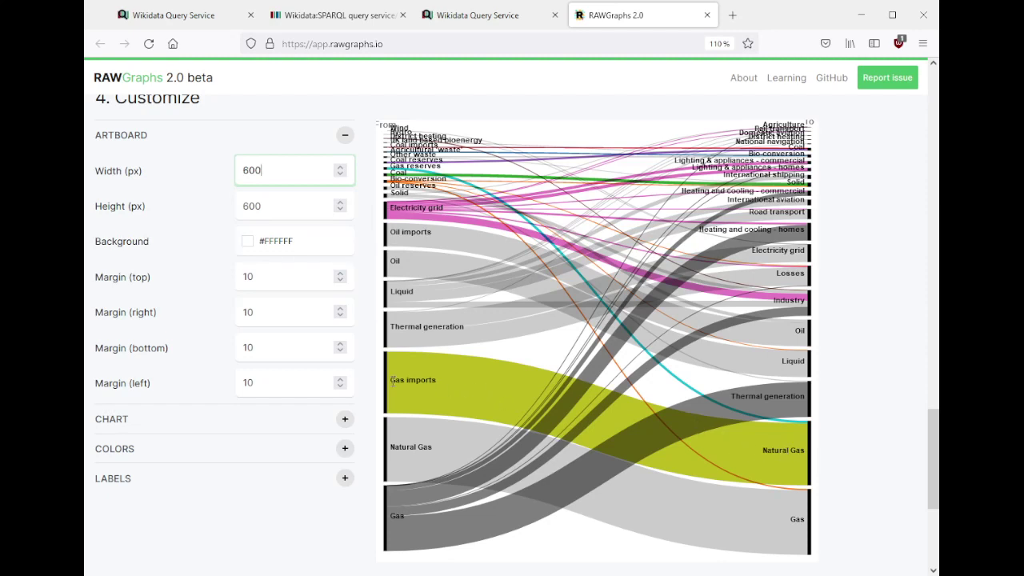
click(391, 380)
drag(391, 381, 406, 380)
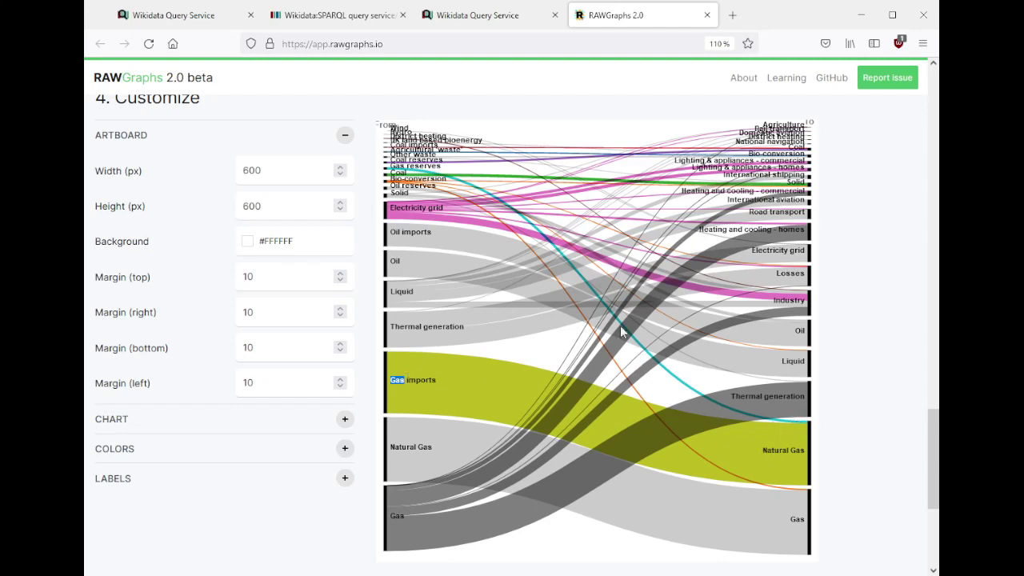
drag(398, 166, 440, 166)
drag(401, 448, 420, 451)
click(795, 514)
drag(407, 449, 429, 450)
- Change the chart type to Sankey Diagram and map From to Source Node, To to Target Node, and TWh to Size
scroll(623, 454, down, 3)
scroll(624, 458, up, 6)
scroll(624, 458, up, 15)
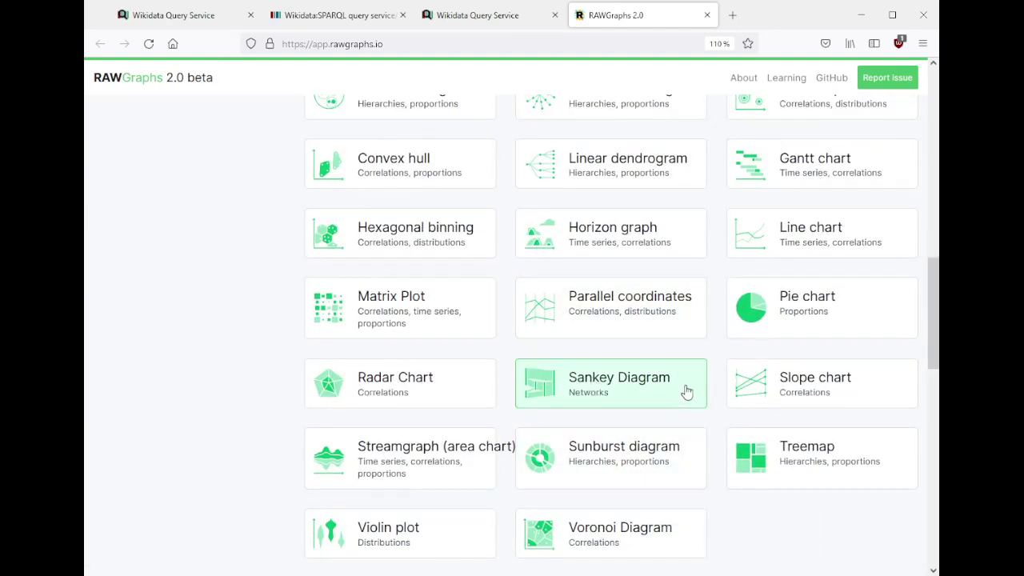
scroll(704, 336, down, 12)
scroll(704, 334, up, 5)
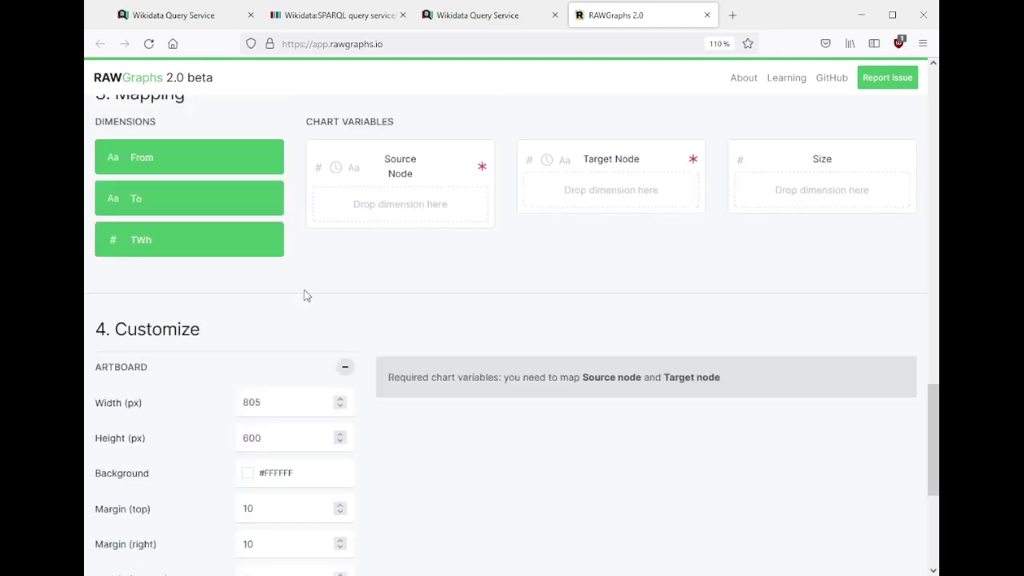
drag(245, 158, 406, 196)
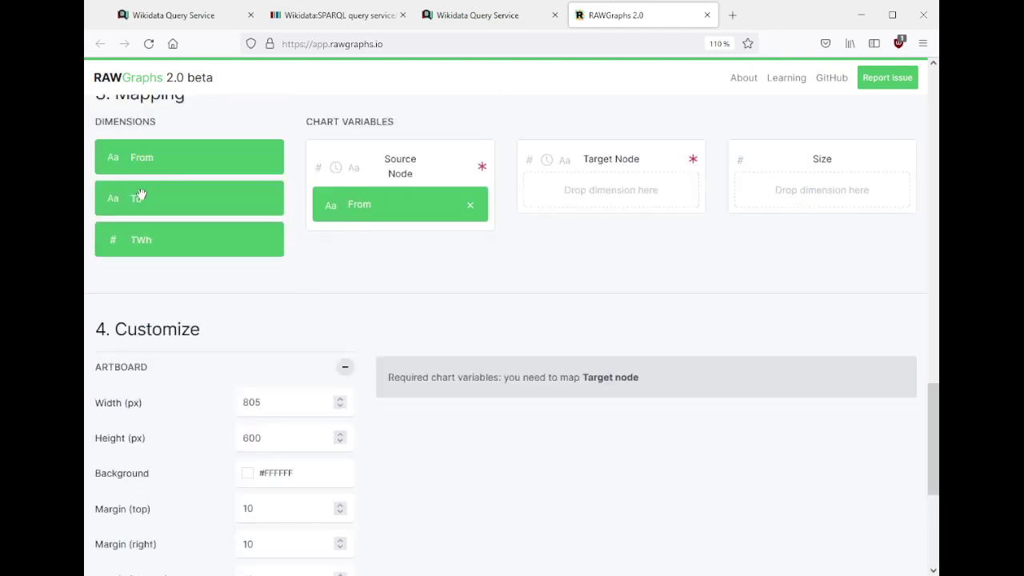
drag(137, 198, 585, 206)
drag(193, 240, 790, 214)
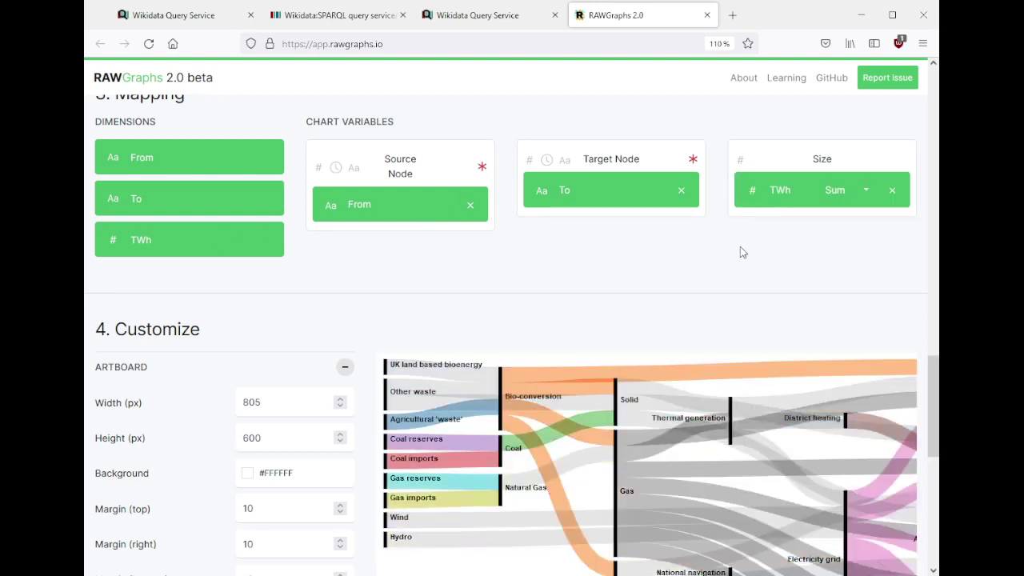
- Remove TWh from the Size variable and set the Sankey diagram's artboard width to 700 px
click(892, 192)
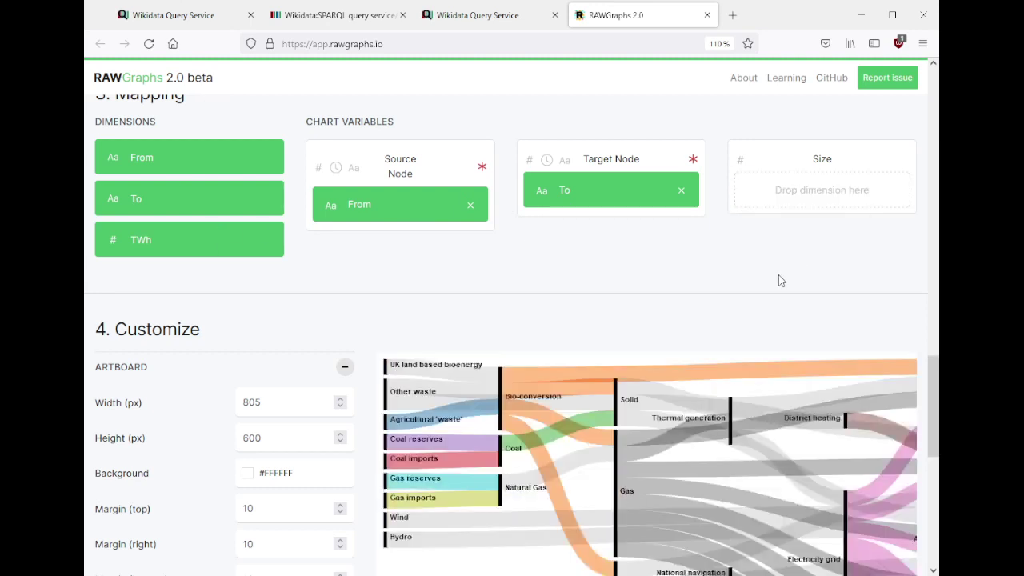
scroll(727, 261, down, 3)
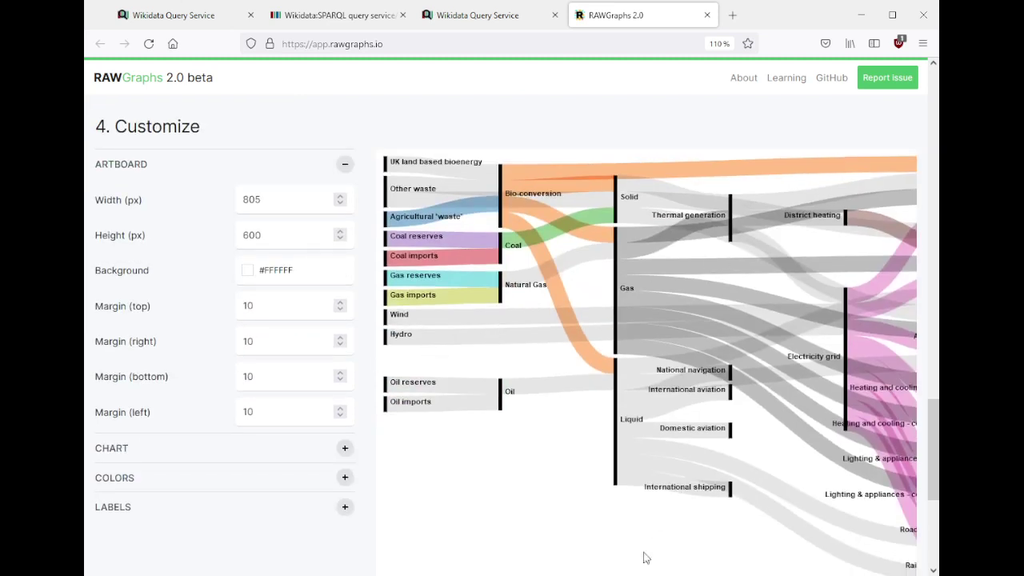
drag(277, 197, 198, 202)
text(700)
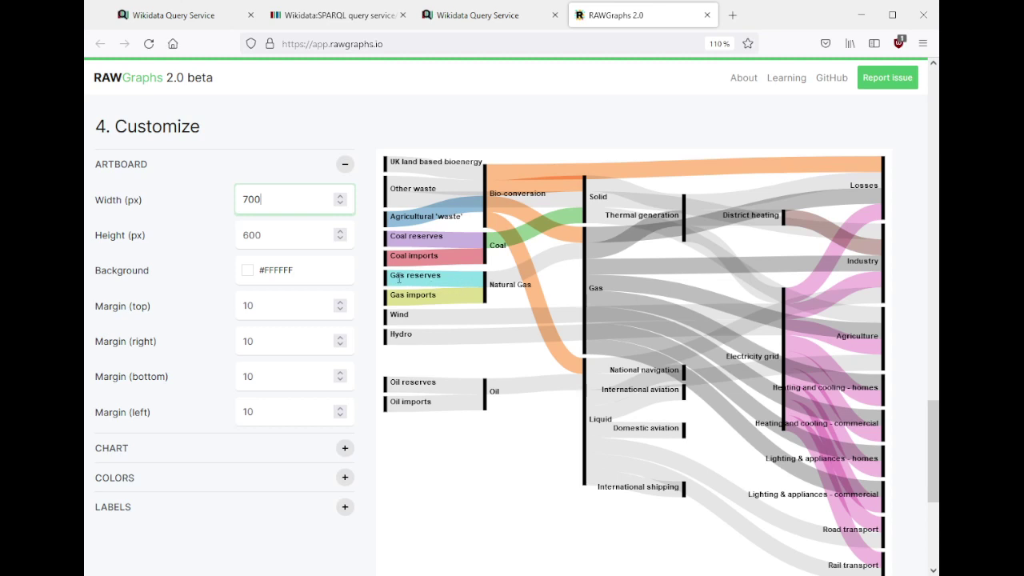
- Examine the gas flows in the unweighted Sankey diagram and map TWh to Size again
drag(398, 278, 433, 297)
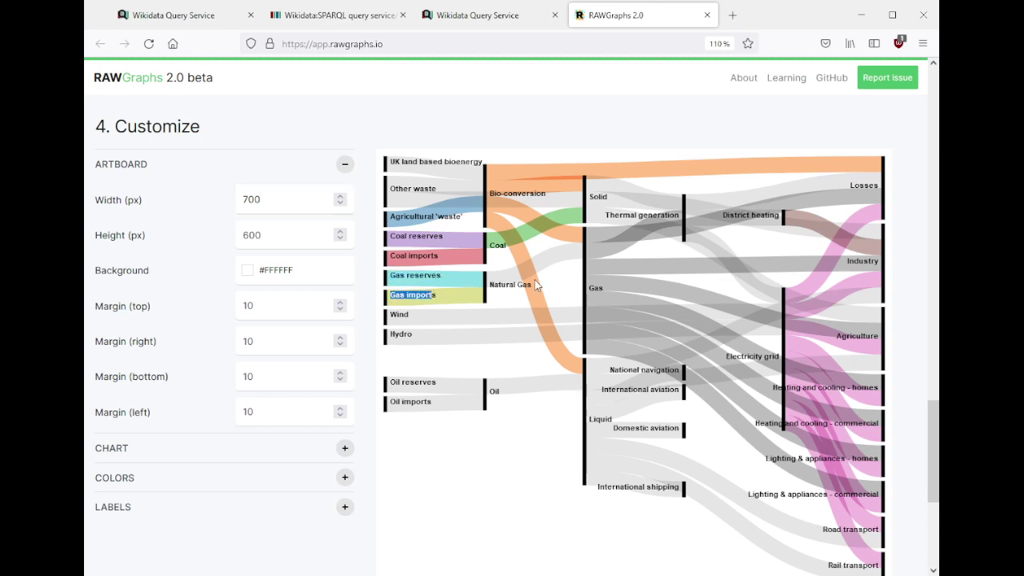
drag(593, 290, 608, 293)
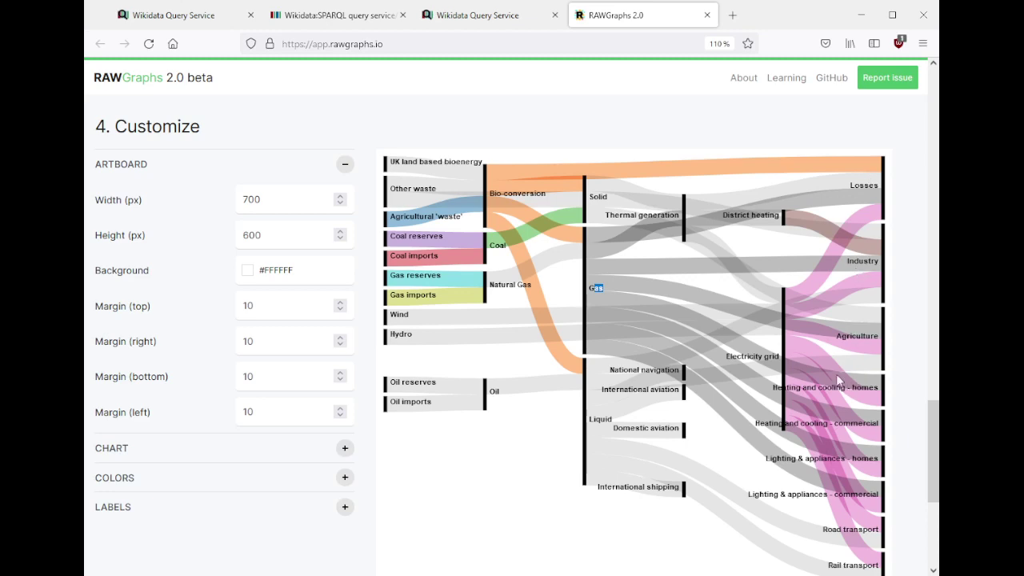
scroll(839, 381, down, 3)
scroll(712, 236, up, 2)
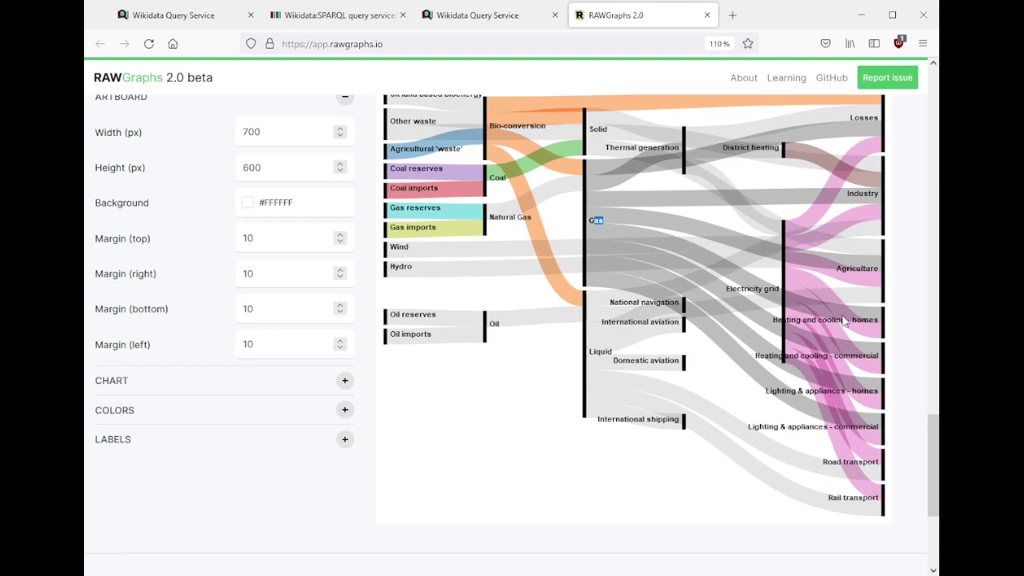
scroll(750, 387, up, 4)
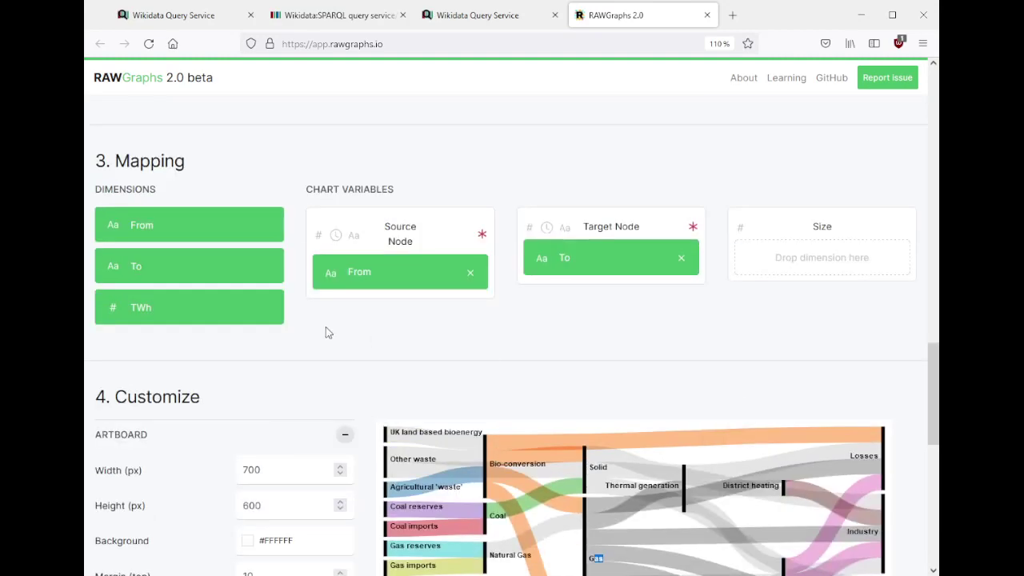
drag(205, 315, 829, 263)
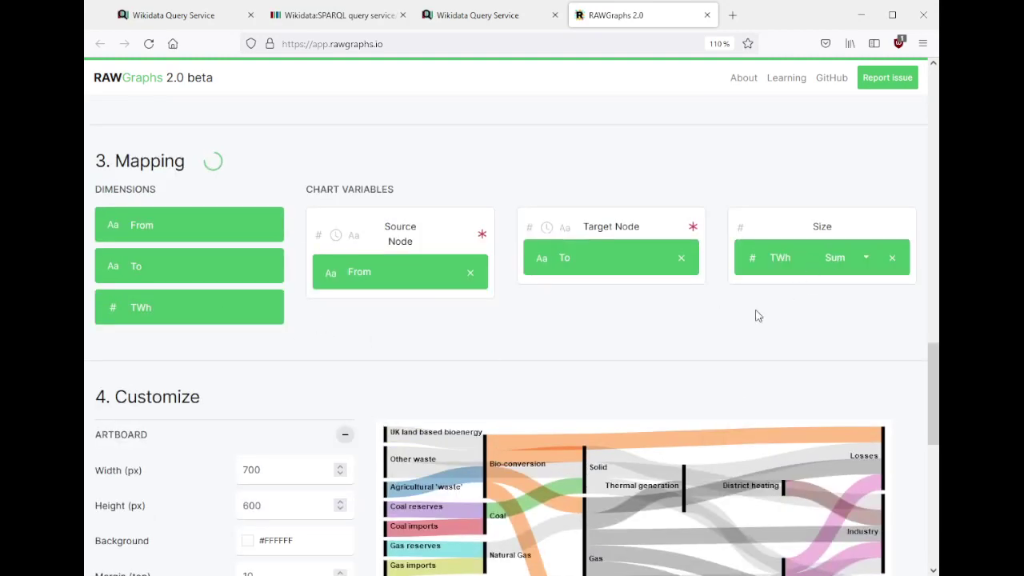
scroll(752, 318, down, 4)
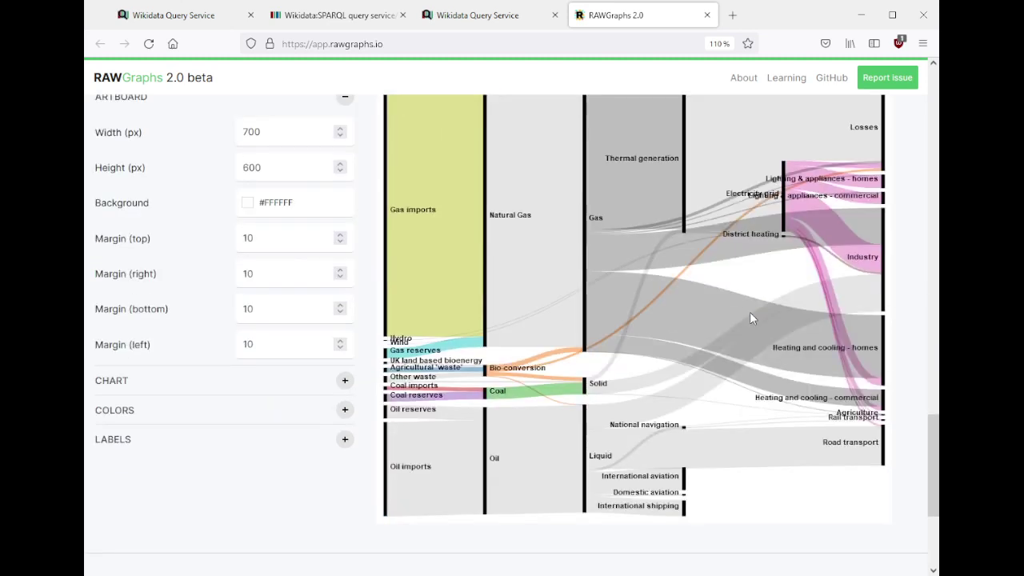
scroll(750, 313, up, 1)
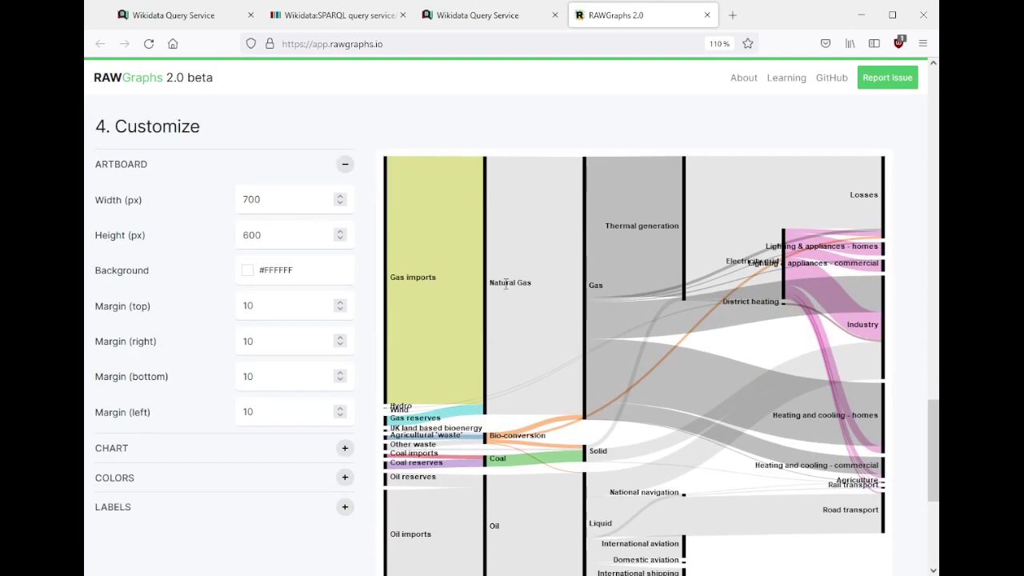
- Trace the weighted gas flows from Gas imports and Gas reserves through Natural Gas and Gas to Thermal generation, Losses, Industry, and Heating and cooling
drag(392, 277, 434, 279)
drag(401, 418, 430, 419)
drag(501, 282, 521, 283)
drag(593, 288, 603, 287)
click(596, 279)
drag(630, 226, 645, 227)
drag(853, 195, 859, 196)
click(879, 324)
drag(879, 324, 866, 325)
drag(780, 414, 845, 416)
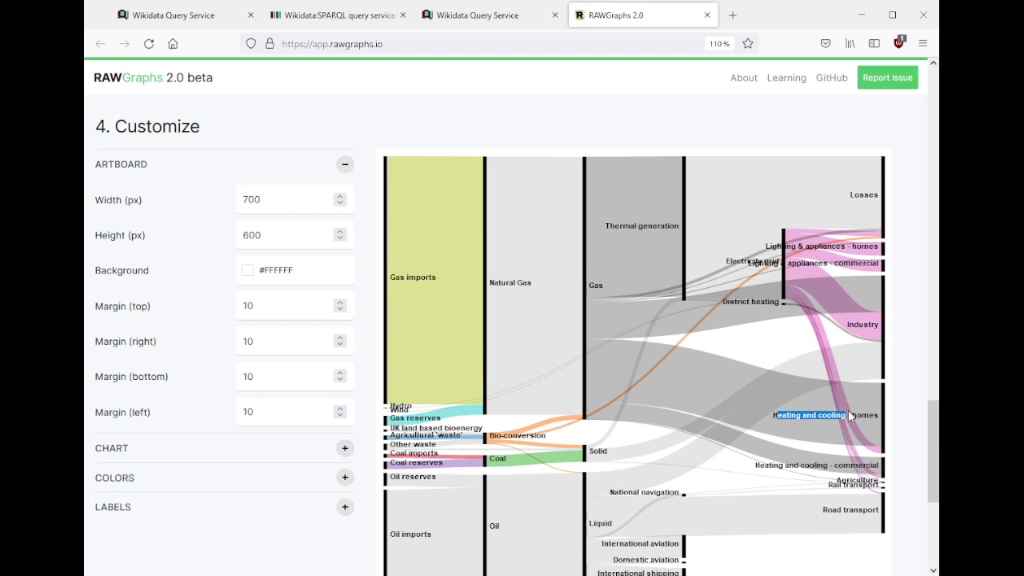
drag(765, 465, 844, 470)
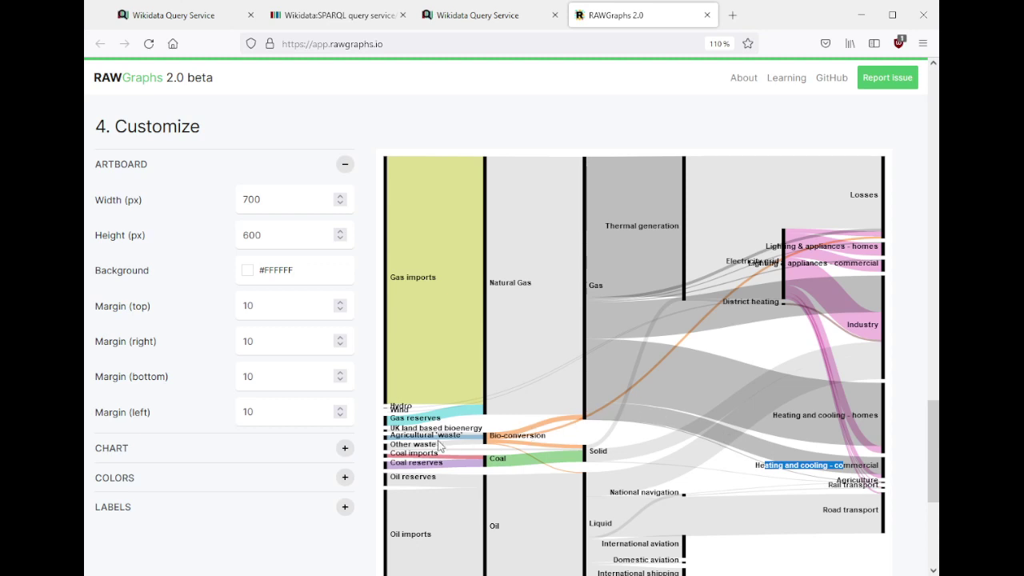
- Examine the Agricultural 'waste' and Agriculture nodes, and trace the oil flows through Liquid to Road transport, aviation and International shipping
drag(415, 436, 465, 437)
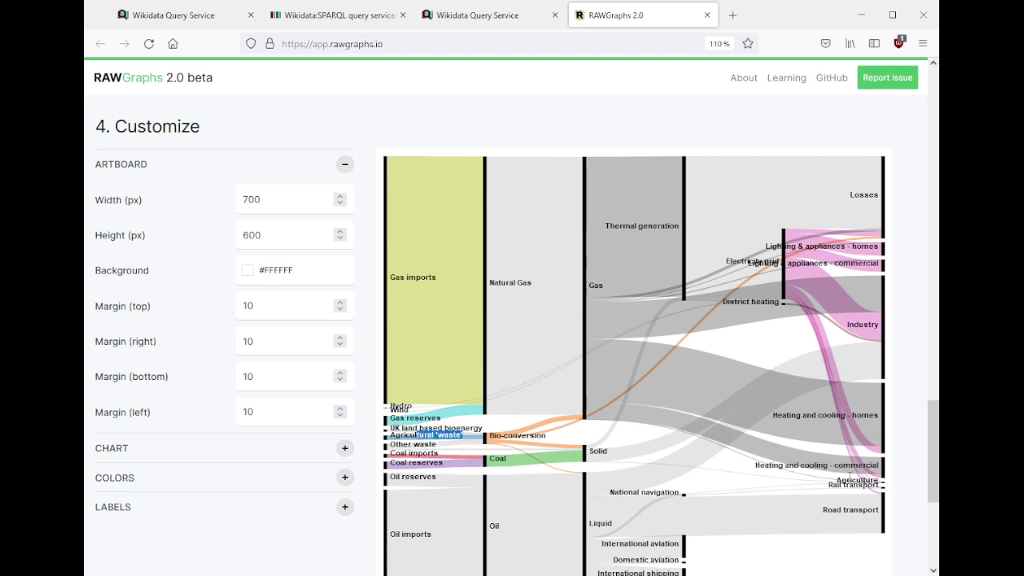
click(850, 479)
click(829, 484)
scroll(797, 472, down, 3)
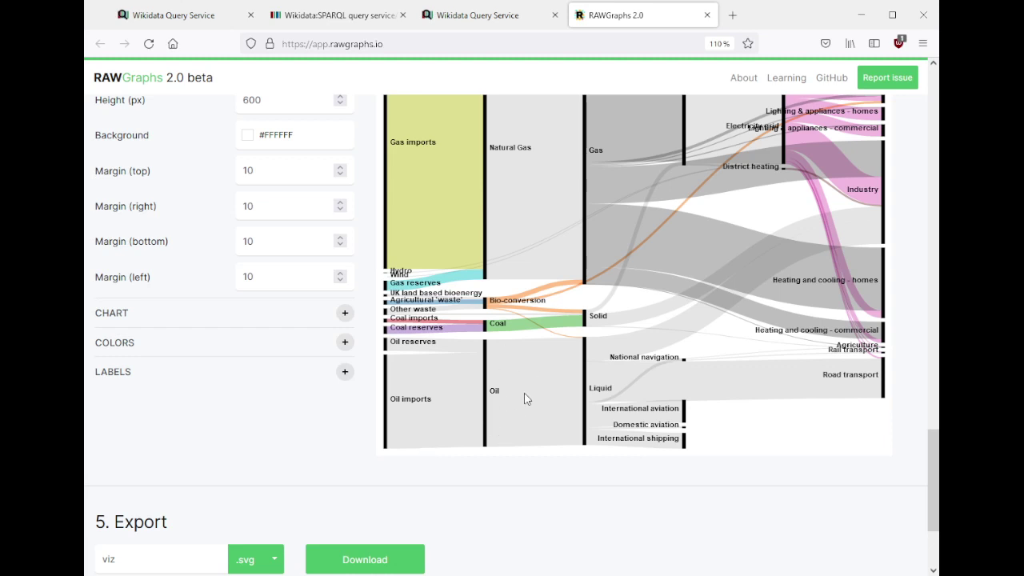
drag(599, 389, 610, 390)
scroll(602, 386, up, 2)
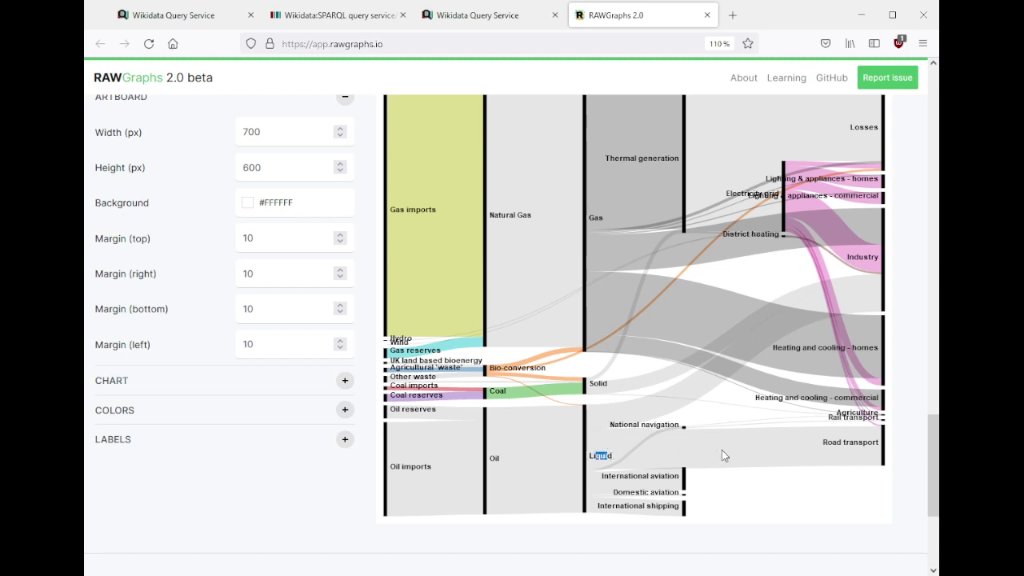
drag(827, 443, 859, 440)
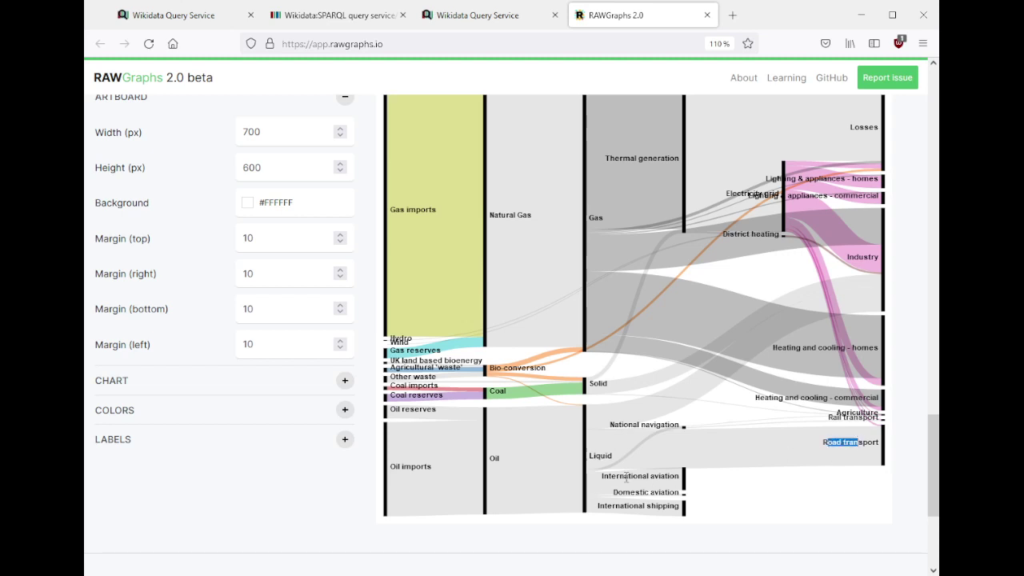
drag(626, 476, 657, 492)
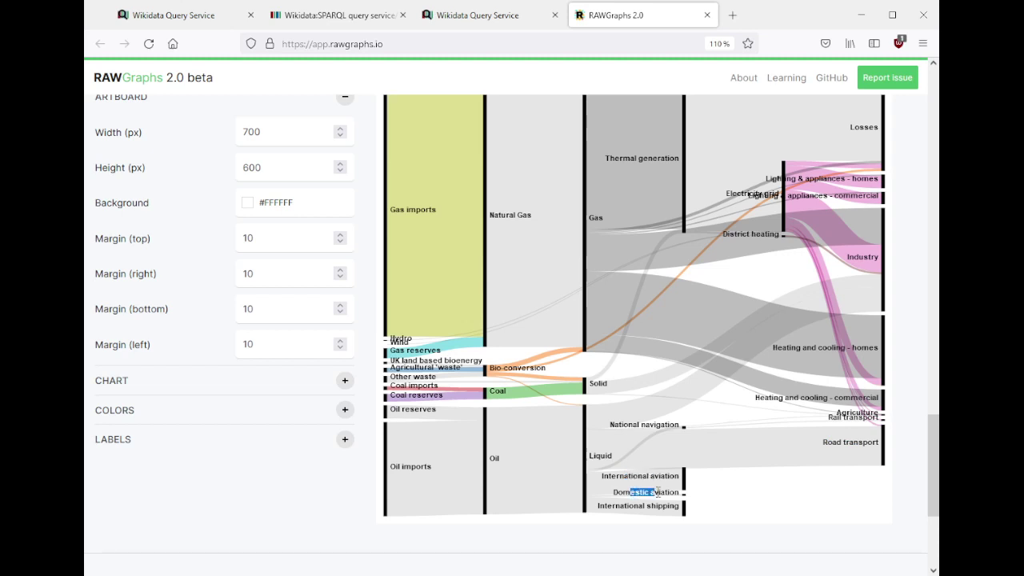
click(619, 506)
drag(618, 505, 666, 510)
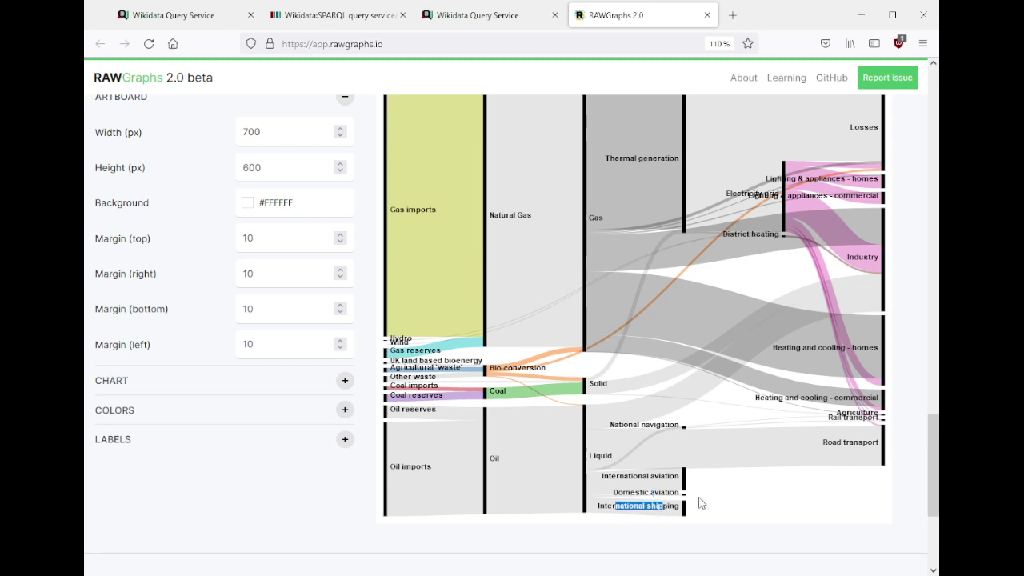
click(647, 501)
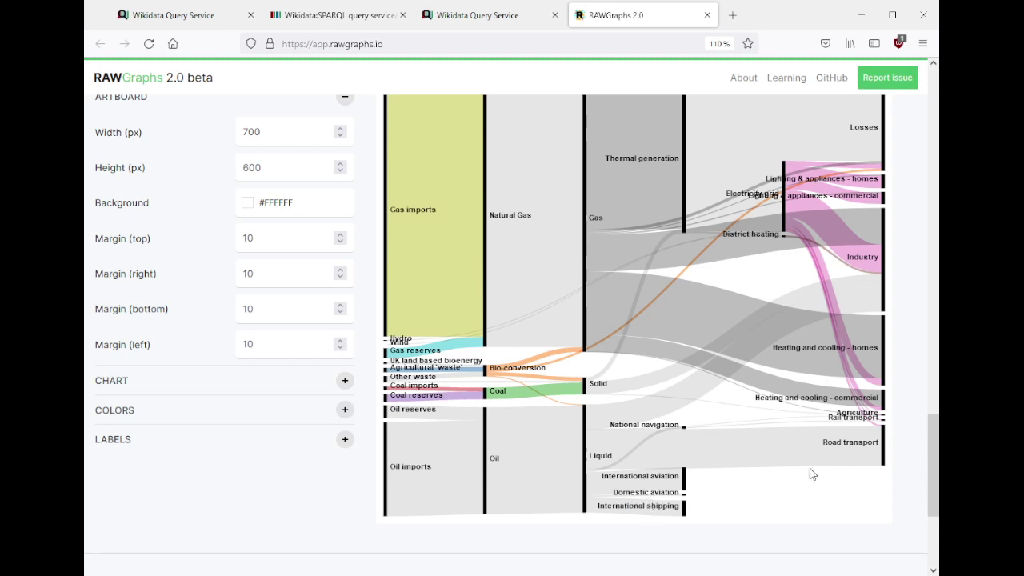
drag(832, 441, 860, 446)
drag(823, 442, 887, 447)
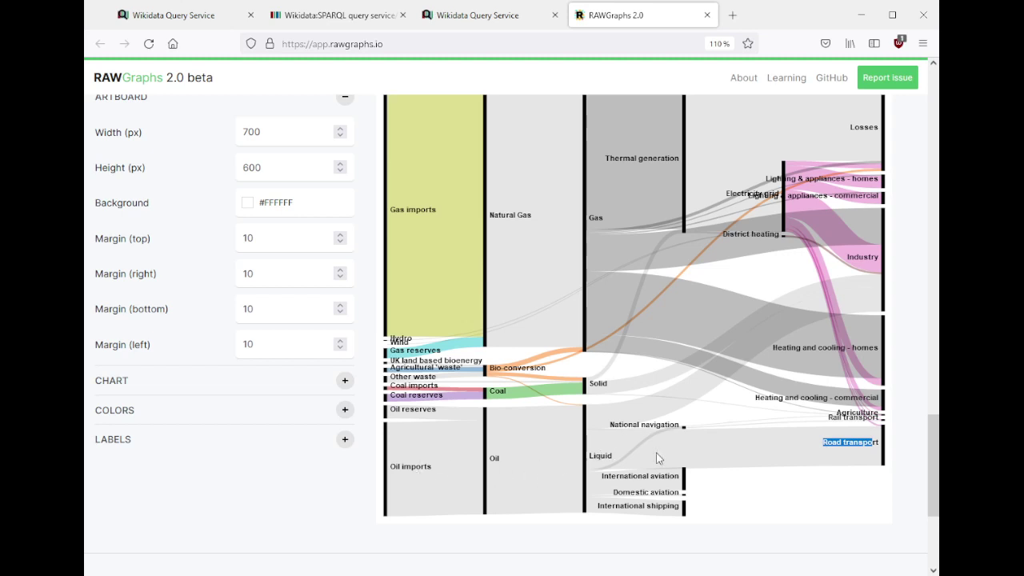
drag(629, 476, 683, 483)
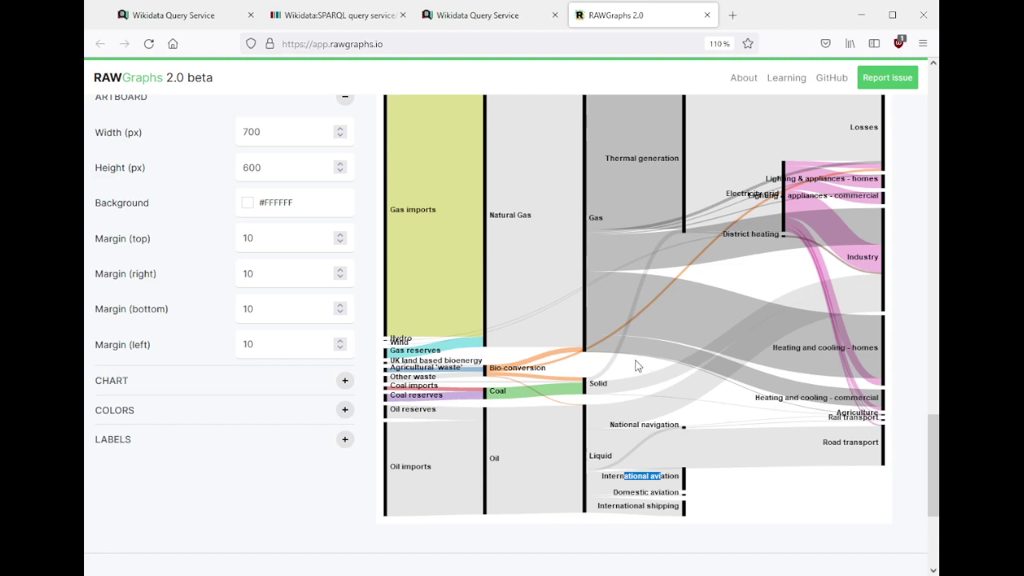
- Open the Sankey diagram's color settings and view the color scale, scheme and per-node color assignments
scroll(637, 366, up, 3)
scroll(632, 377, down, 3)
click(346, 411)
scroll(573, 365, down, 3)
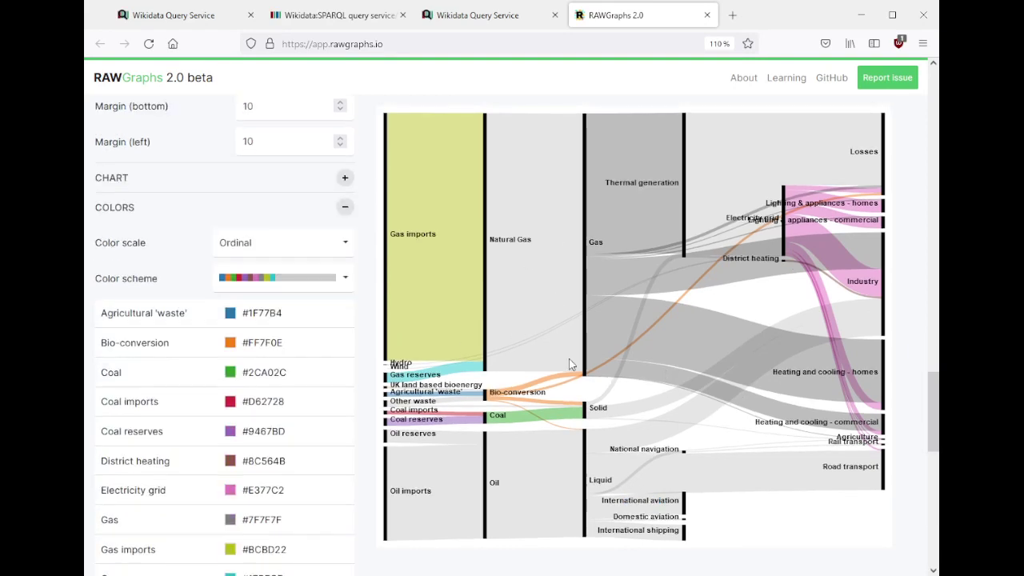
- Try the Spectral discrete and Turbo discrete color schemes on the Sankey diagram, and return to Categorical 10
click(298, 280)
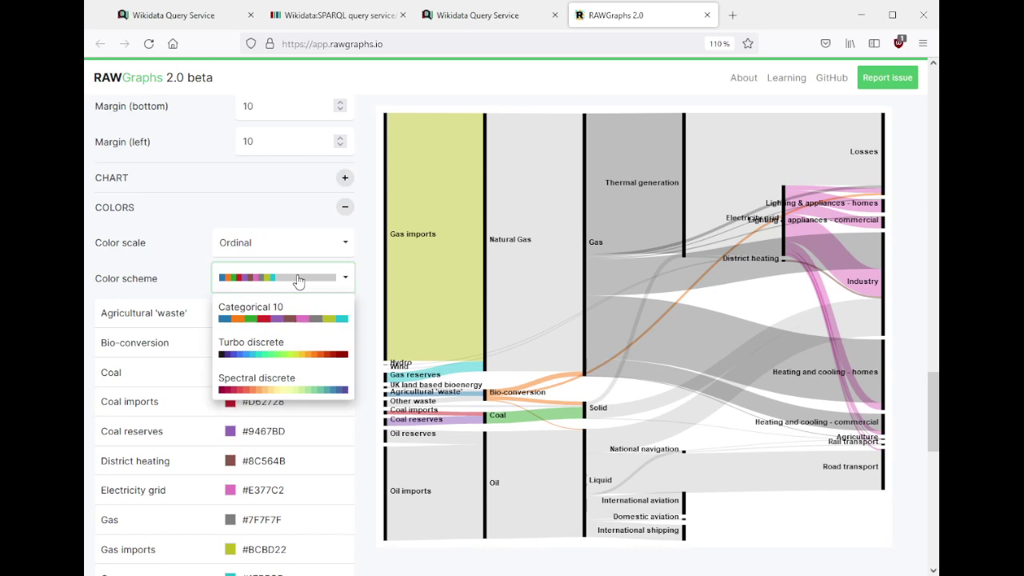
click(274, 392)
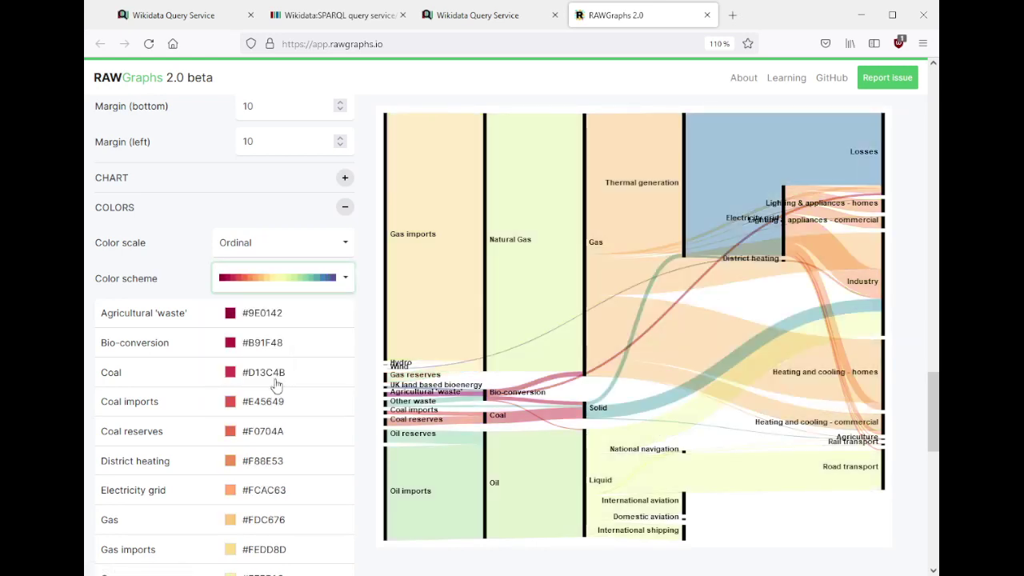
click(286, 286)
click(278, 357)
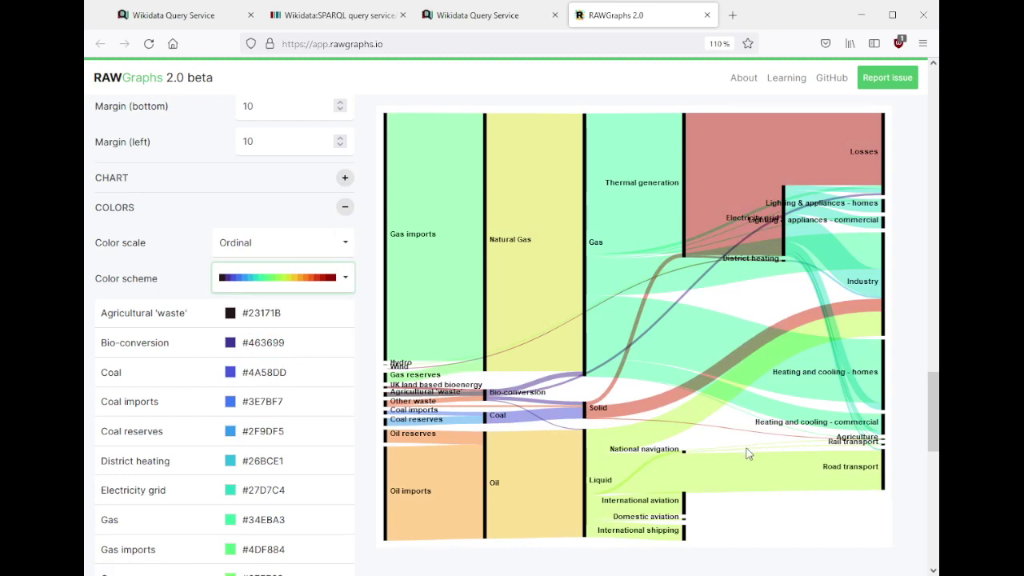
scroll(189, 304, down, 2)
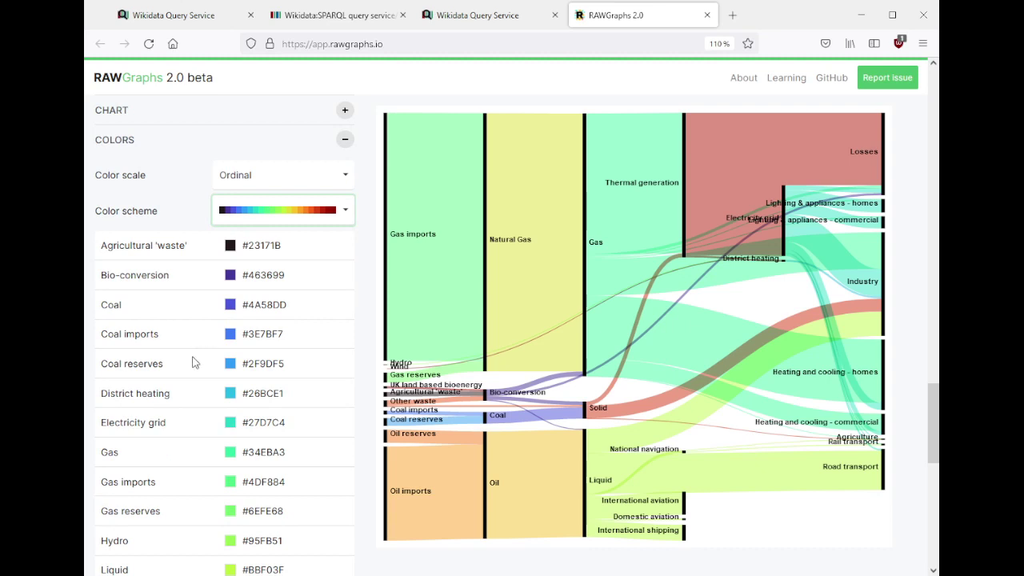
scroll(192, 363, down, 2)
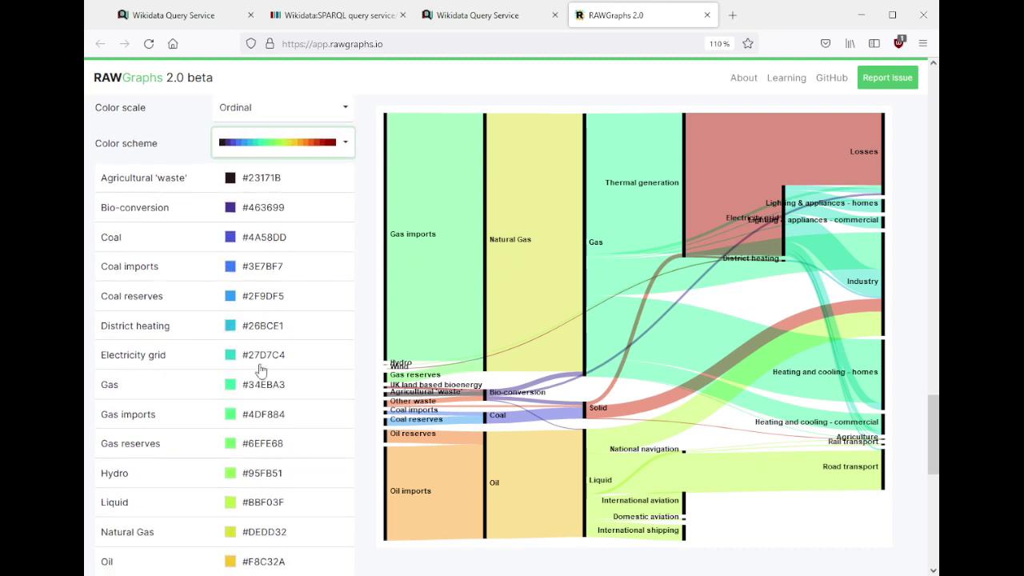
click(294, 141)
click(284, 170)
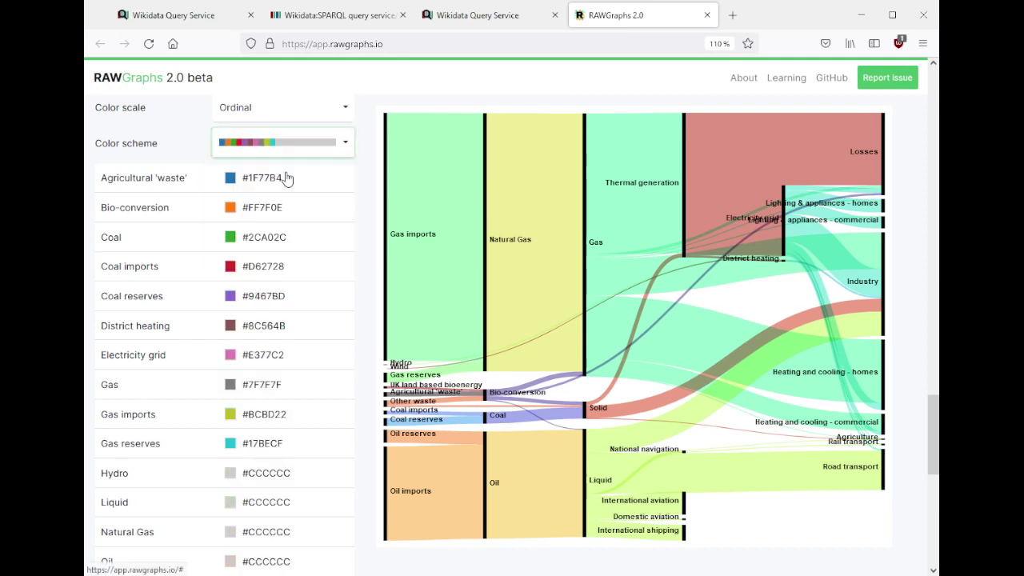
- Set the color of the Gas category to #4A90E2 and of Gas imports to #50E3C2
click(258, 384)
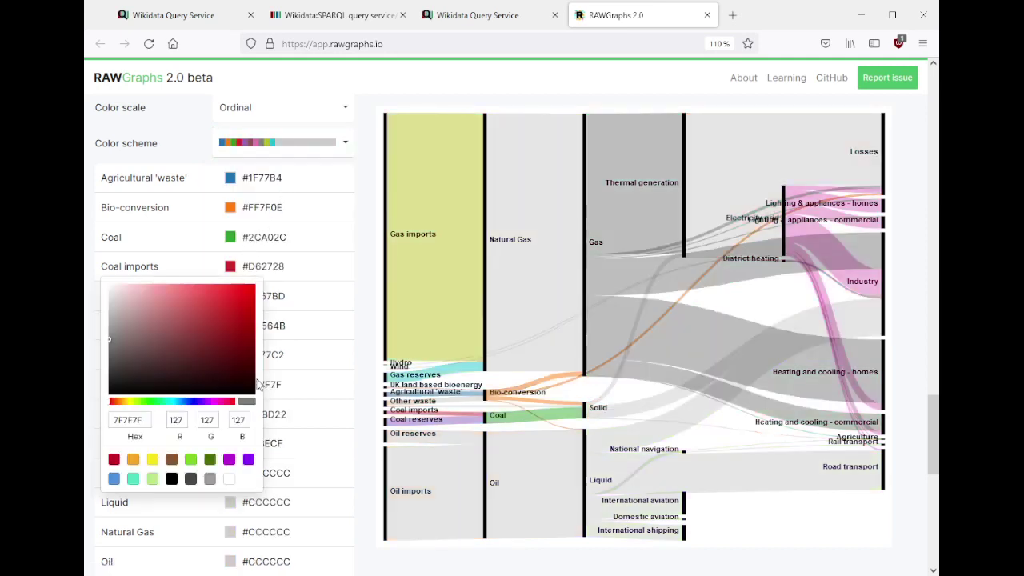
click(114, 478)
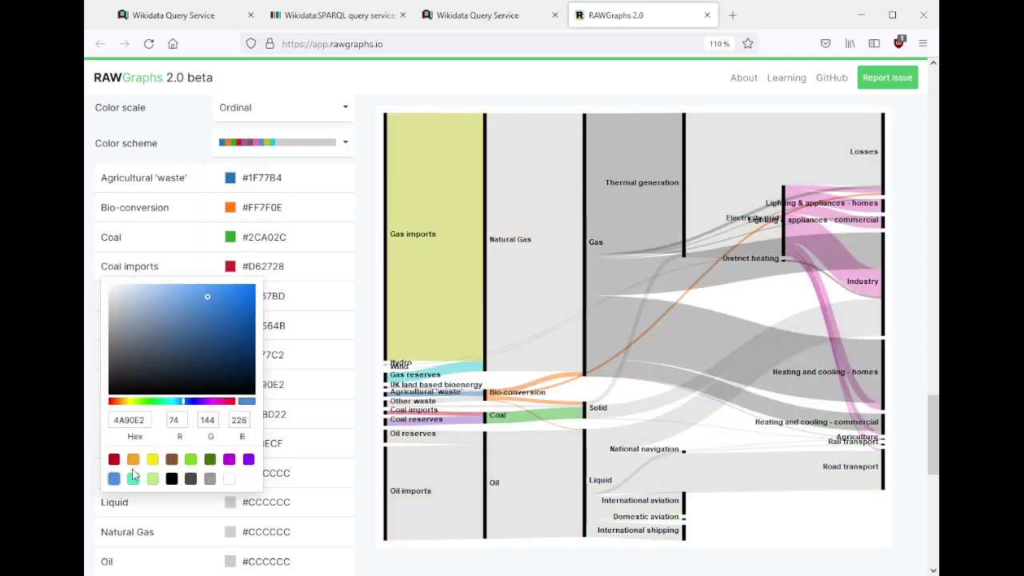
click(326, 409)
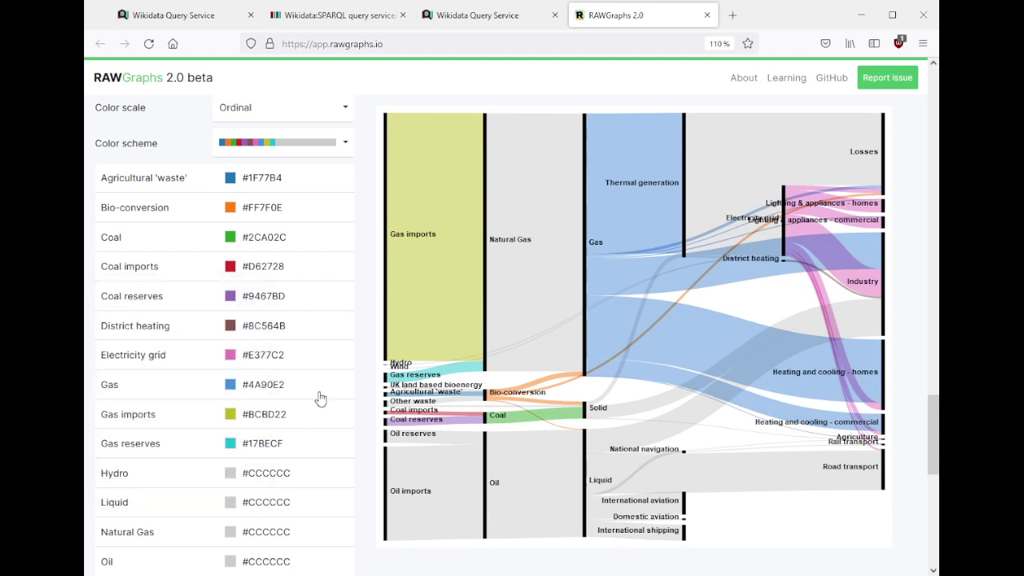
click(256, 422)
click(134, 508)
click(322, 435)
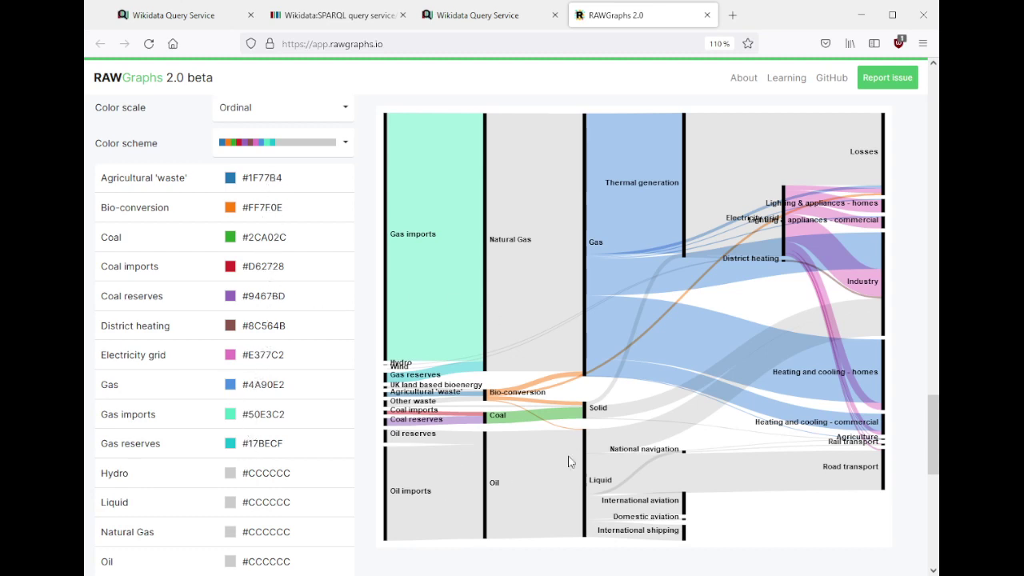
- Color both the Oil and Oil imports categories red, #D0021B
scroll(316, 342, down, 3)
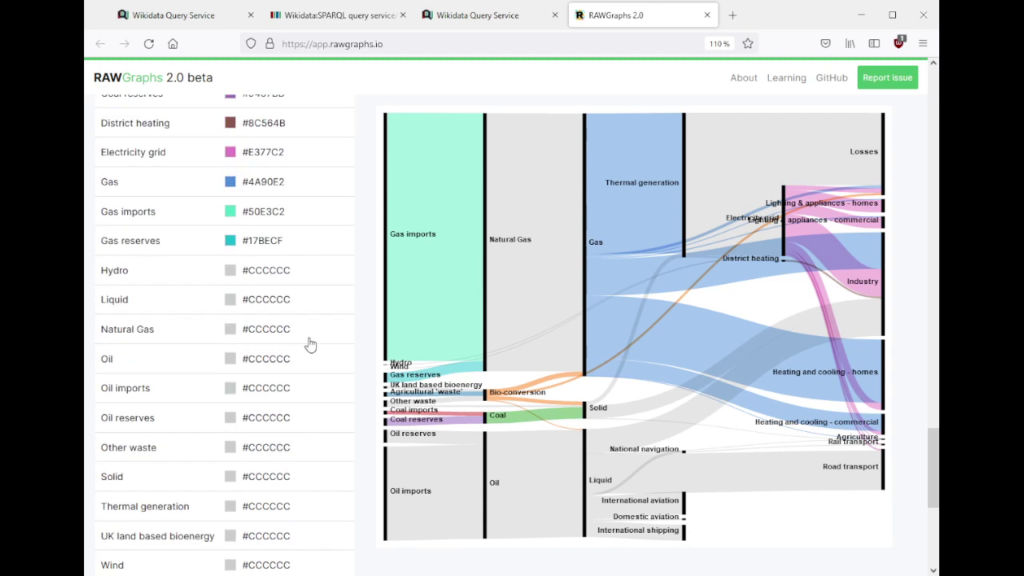
click(260, 361)
click(114, 434)
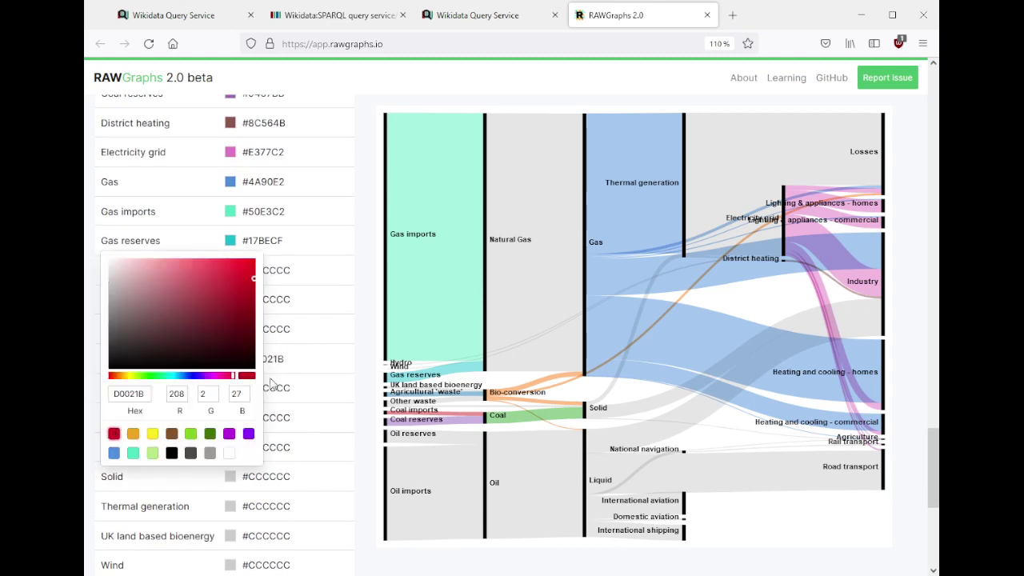
click(297, 373)
click(272, 389)
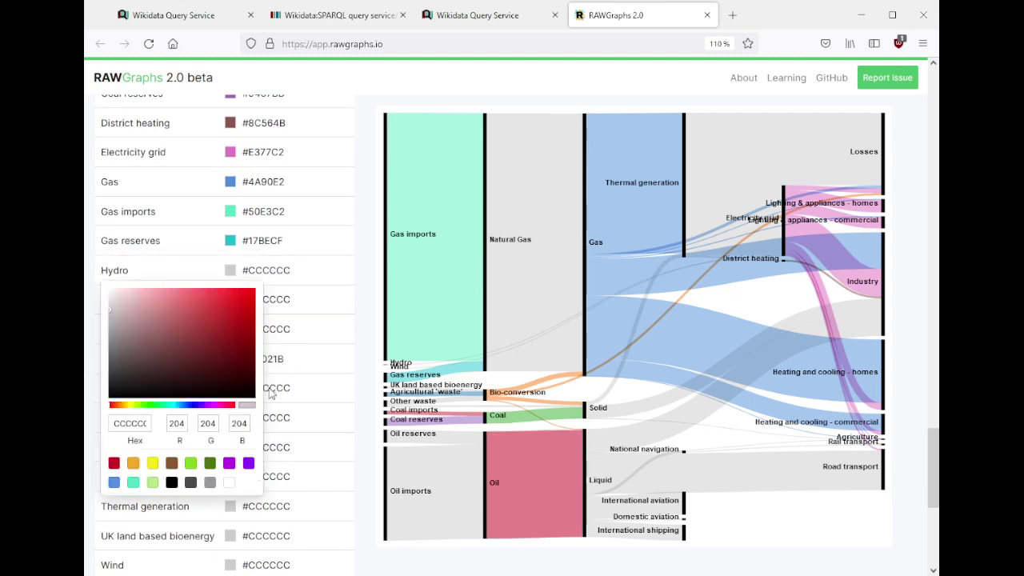
click(113, 464)
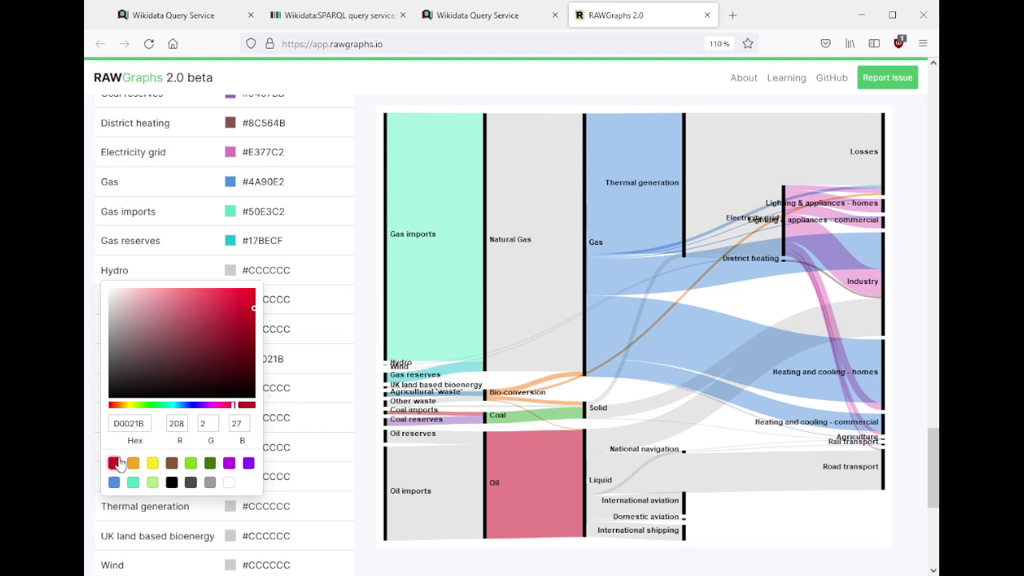
click(305, 419)
- Change the Oil reserves category color to the preset orange #F5A623
click(279, 418)
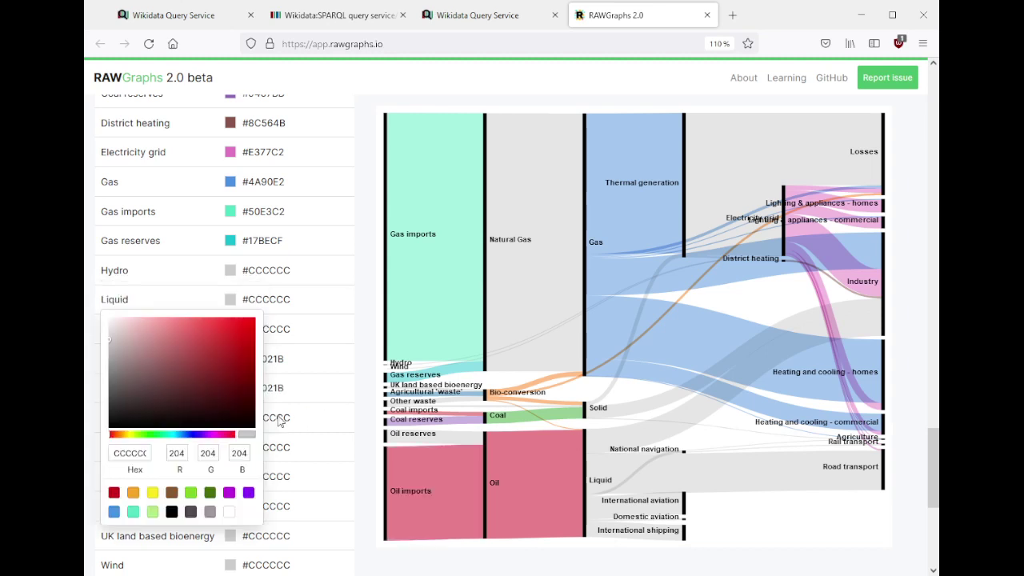
click(133, 492)
click(321, 417)
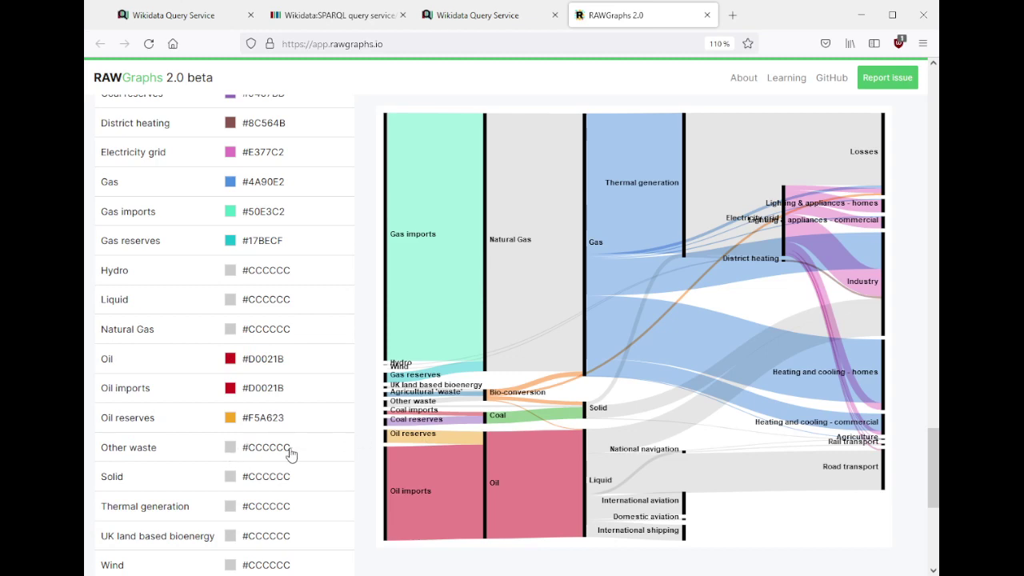
- Set the Agricultural 'waste' category to light green #7ED321 and Bio-conversion to dark green #417505
scroll(292, 440, down, 3)
scroll(292, 436, up, 6)
scroll(293, 419, up, 2)
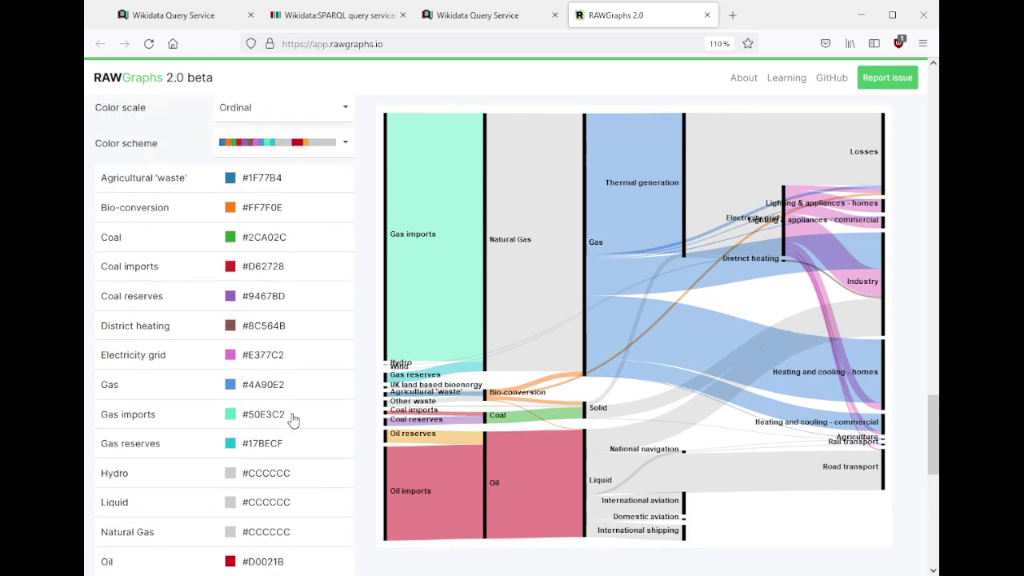
scroll(293, 419, down, 6)
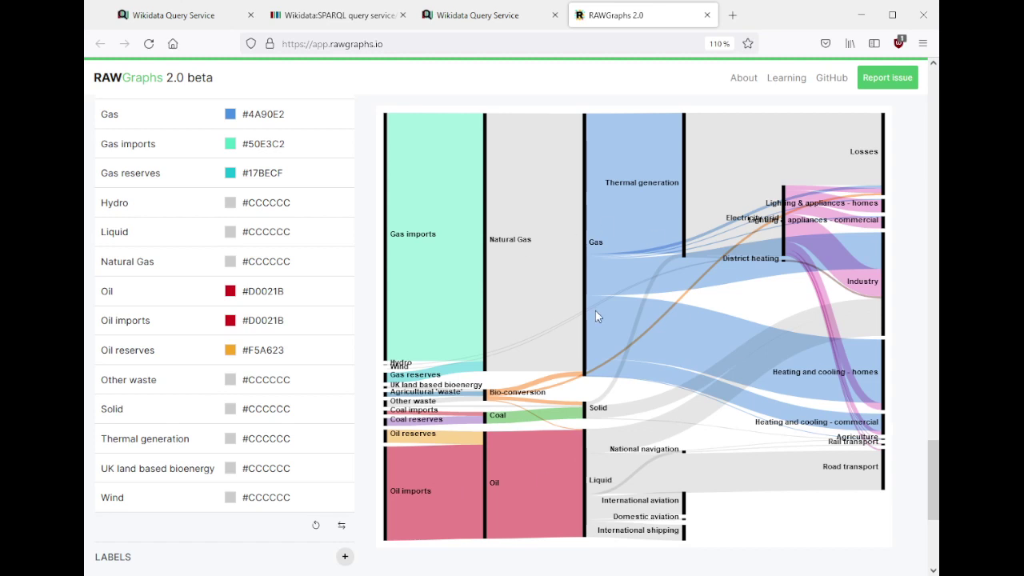
scroll(298, 348, up, 1)
scroll(299, 348, up, 3)
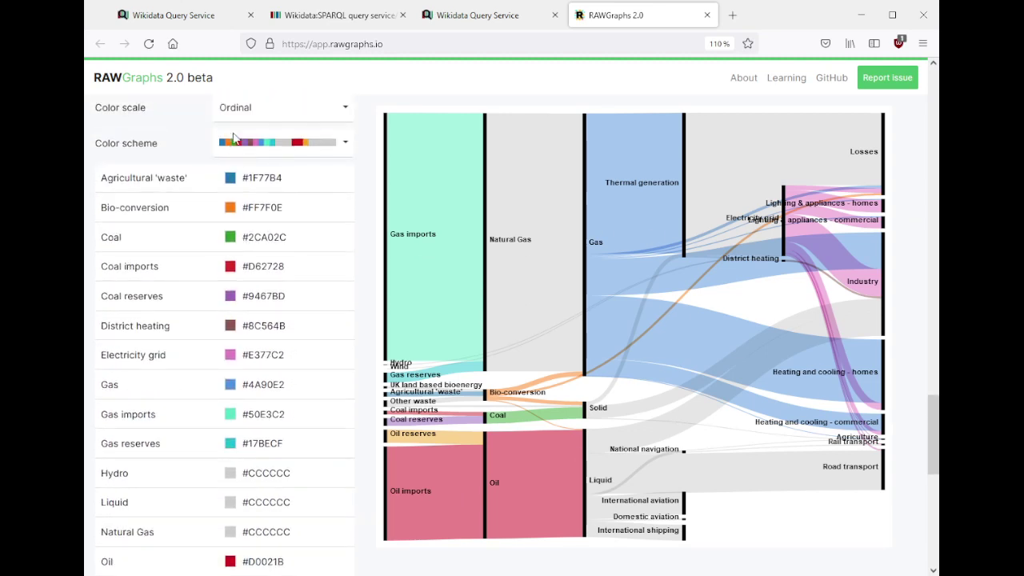
click(253, 181)
click(190, 253)
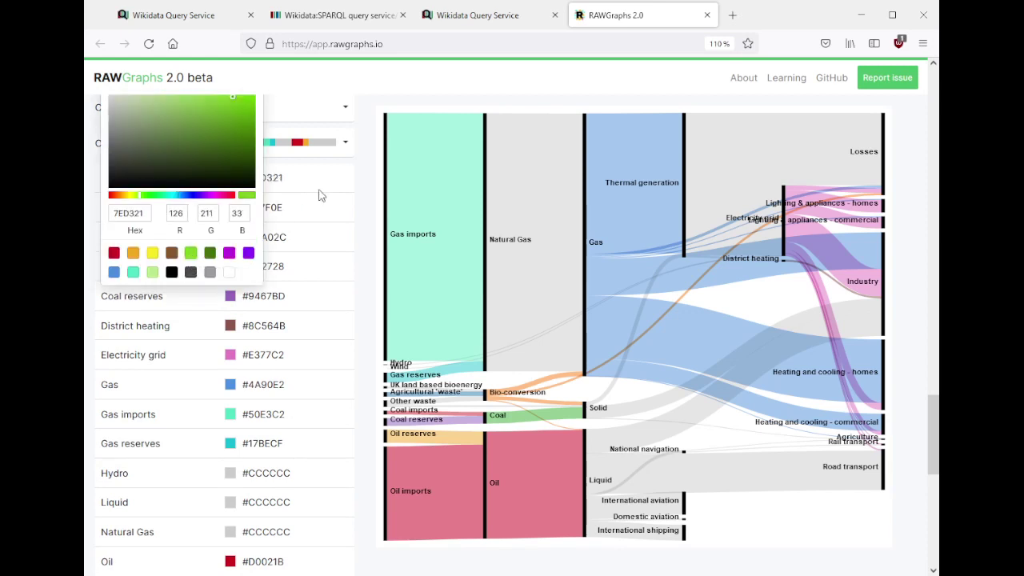
click(318, 196)
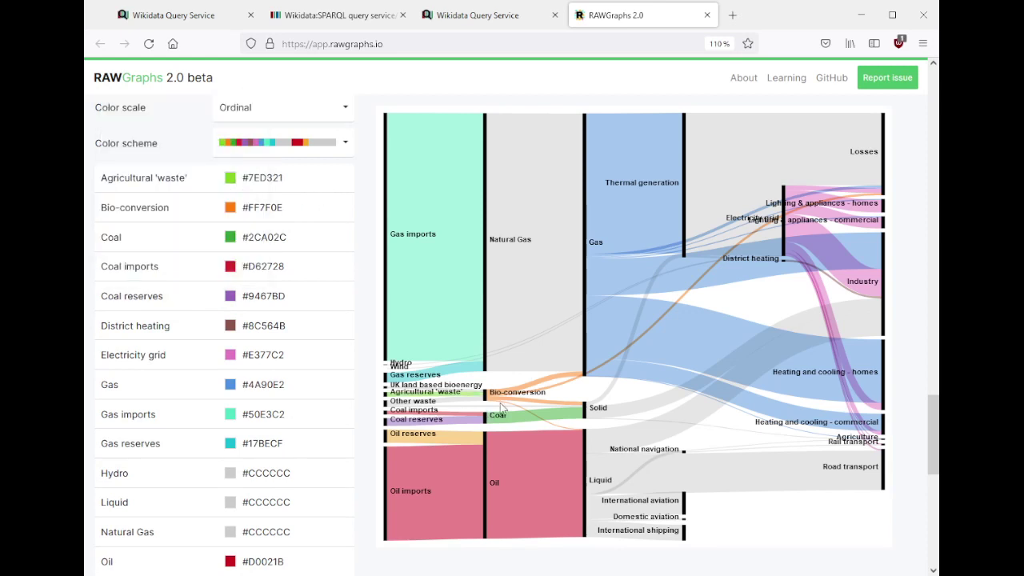
click(245, 200)
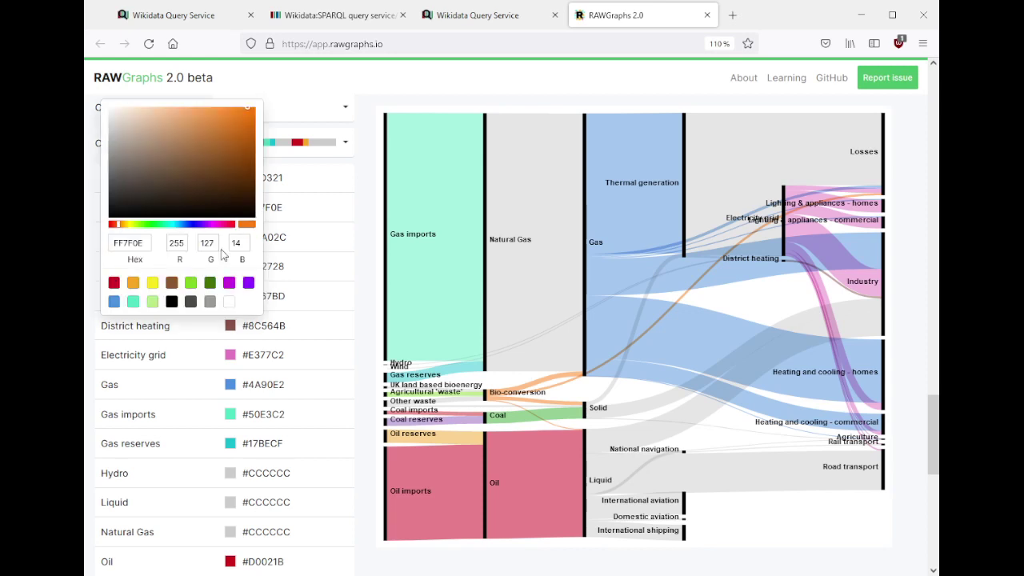
click(212, 284)
click(541, 313)
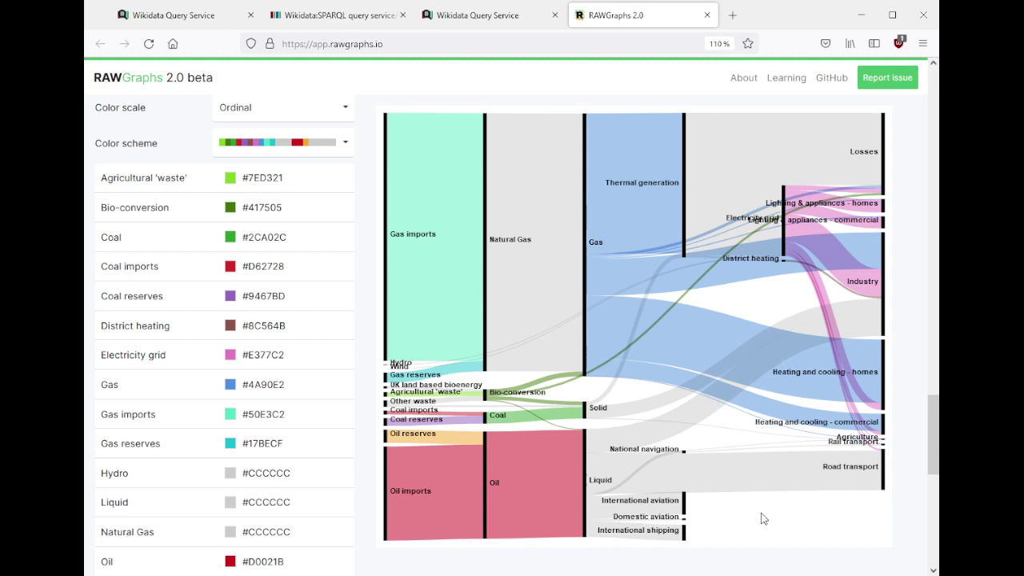
- Go back to the data loading section of the page and reload the RAWGraphs application
scroll(764, 518, up, 3)
scroll(765, 518, up, 5)
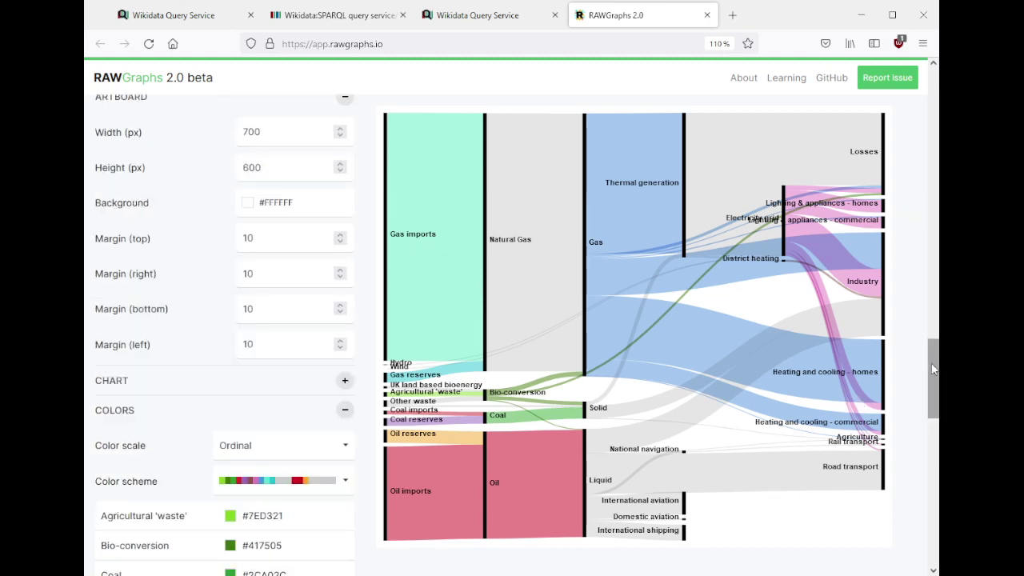
drag(933, 370, 878, 80)
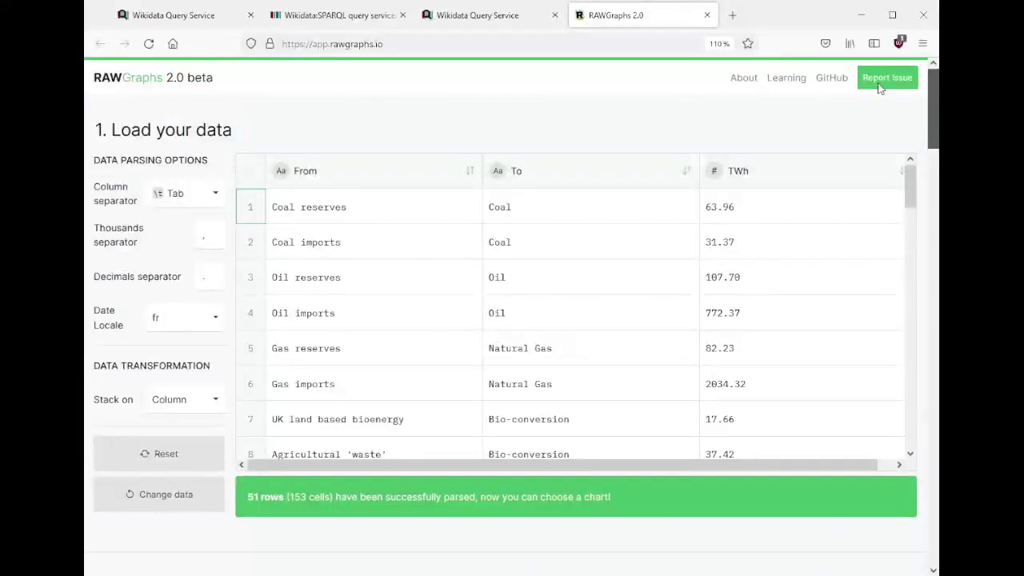
click(160, 80)
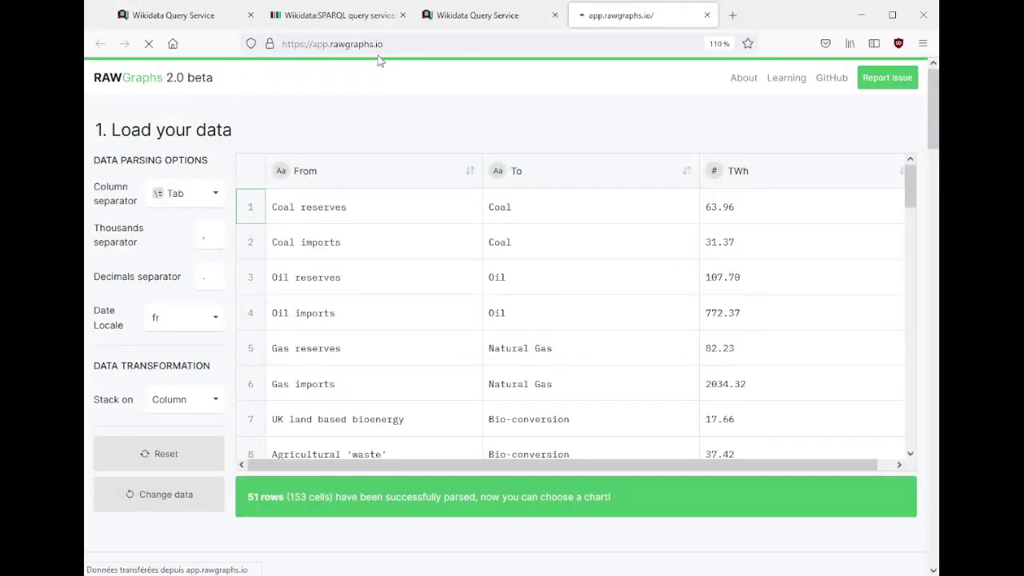
- Switch to the Wikidata Query Service page holding the German-border population query and delete the whole query text
click(508, 24)
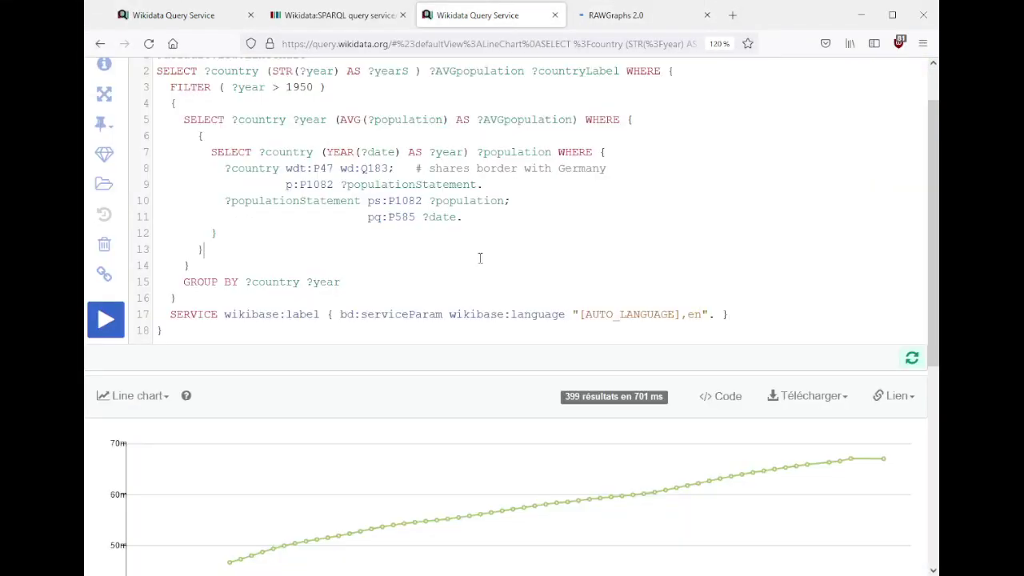
key(ctrl+a)
key(Delete)
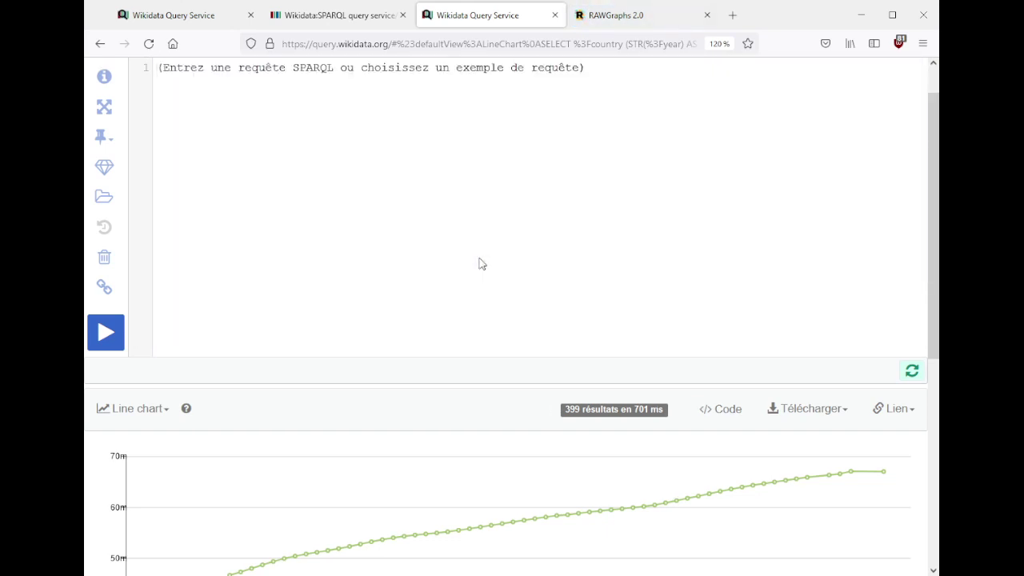
scroll(484, 272, up, 2)
- Close the SPARQL examples page and the extra Wikidata Query Service page, and reset the remaining query editor
click(334, 18)
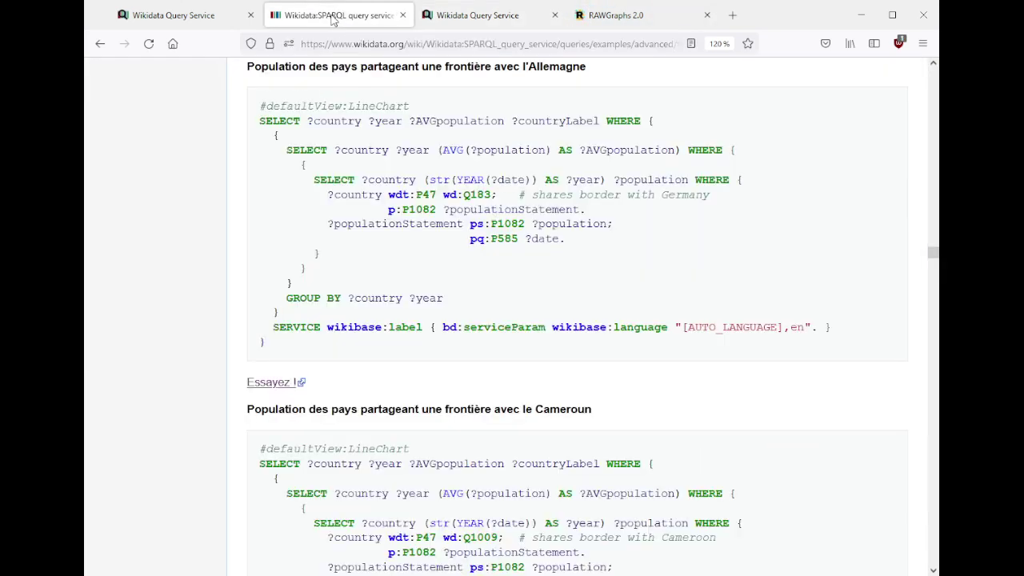
key(ctrl+w)
key(ctrl+w)
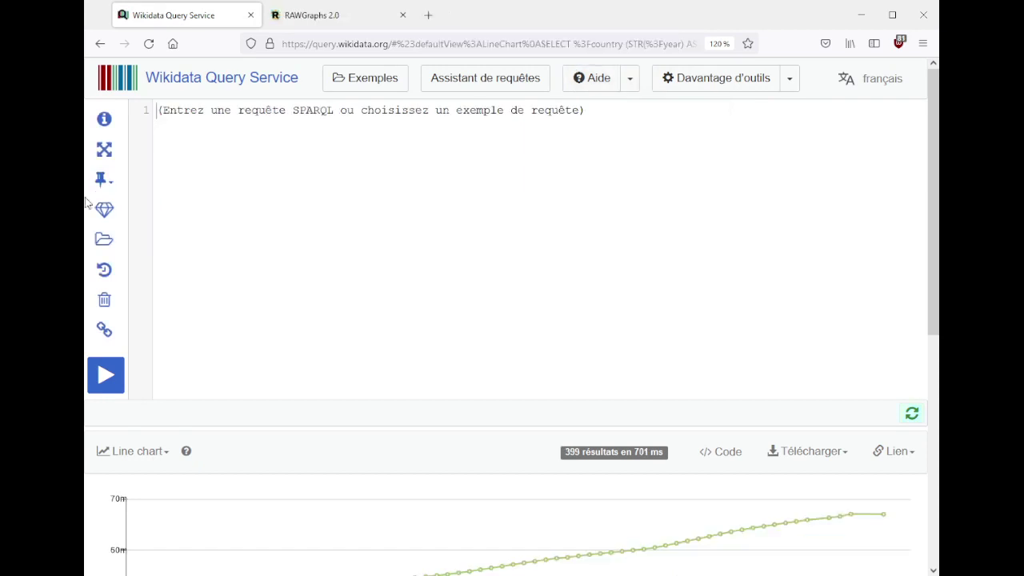
click(105, 301)
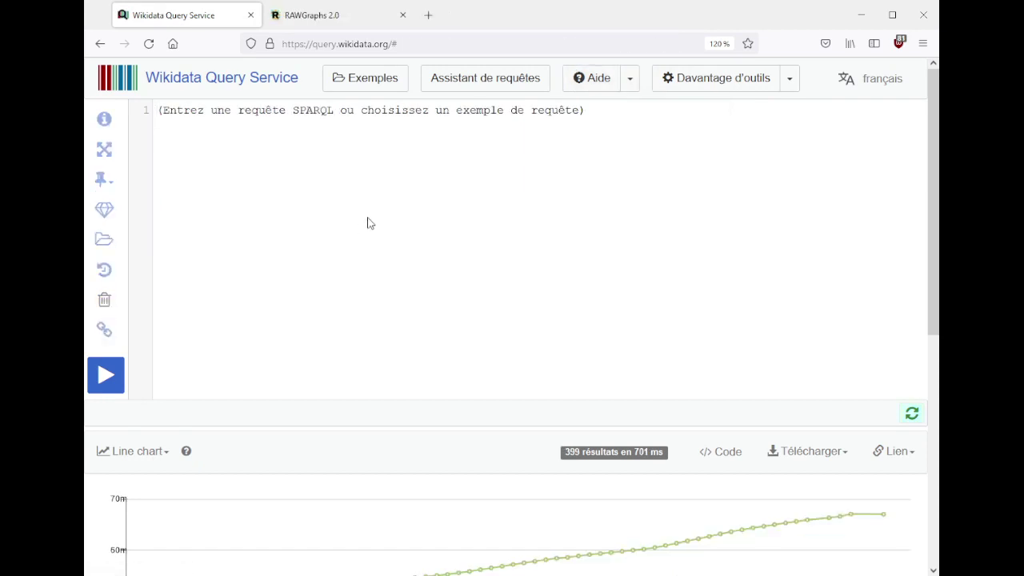
- Start a SELECT * WHERE query with a line linking ?person to ?commune through the place-of-birth property wdt:P19
text(sele)
key(Down)
key(Return)
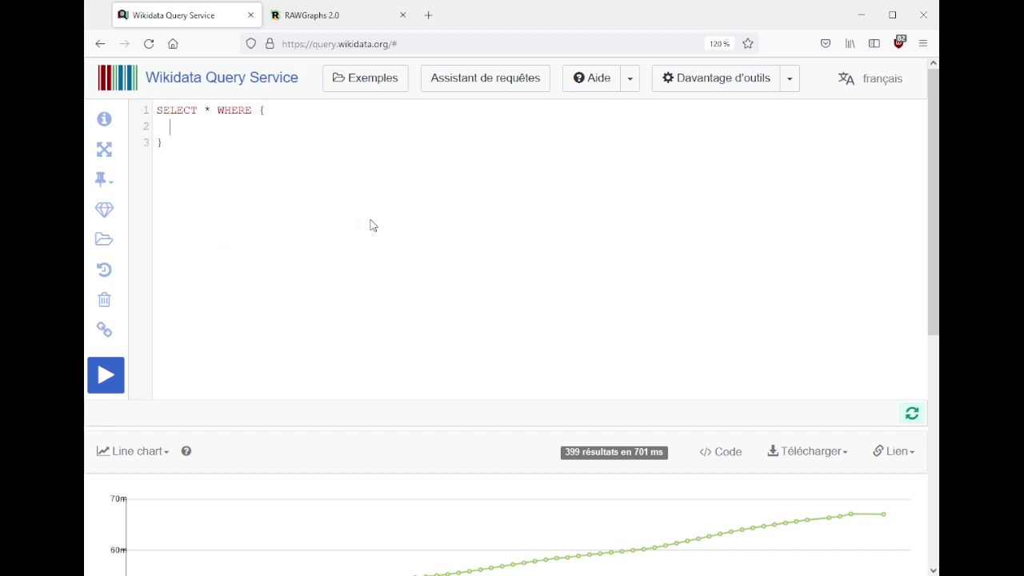
text(?person)
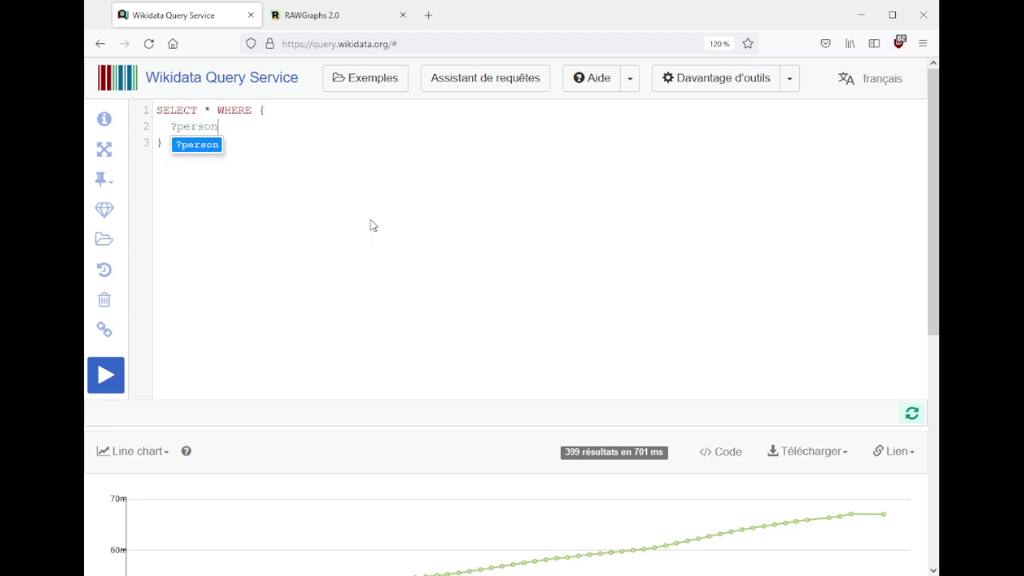
text( wdt:)
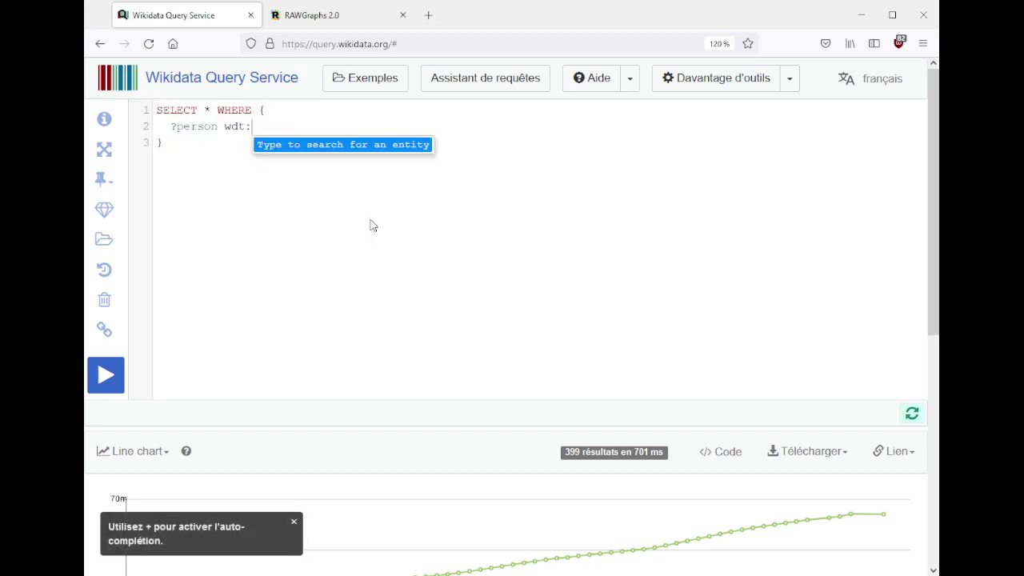
text(lieu de naiss)
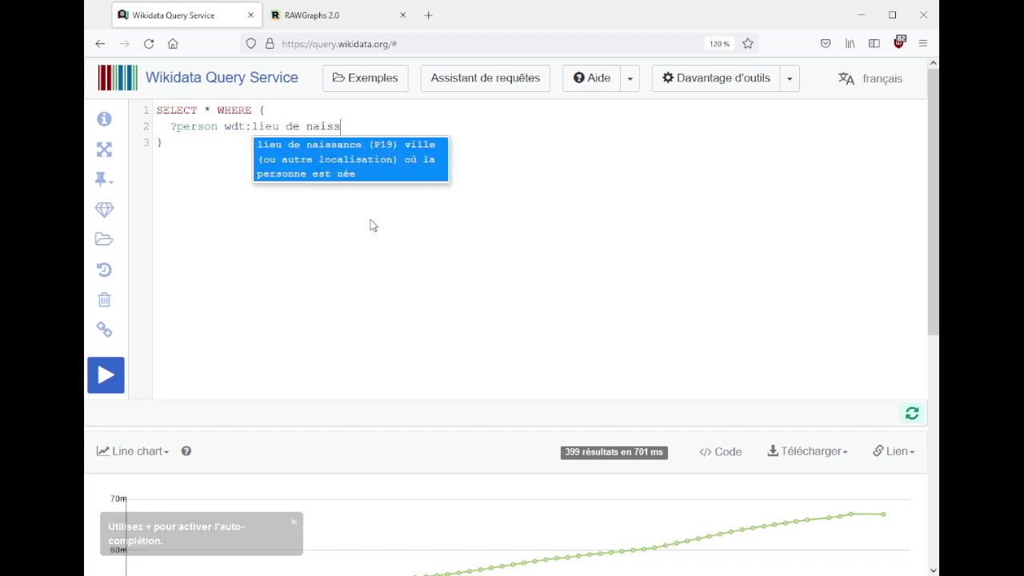
key(Return)
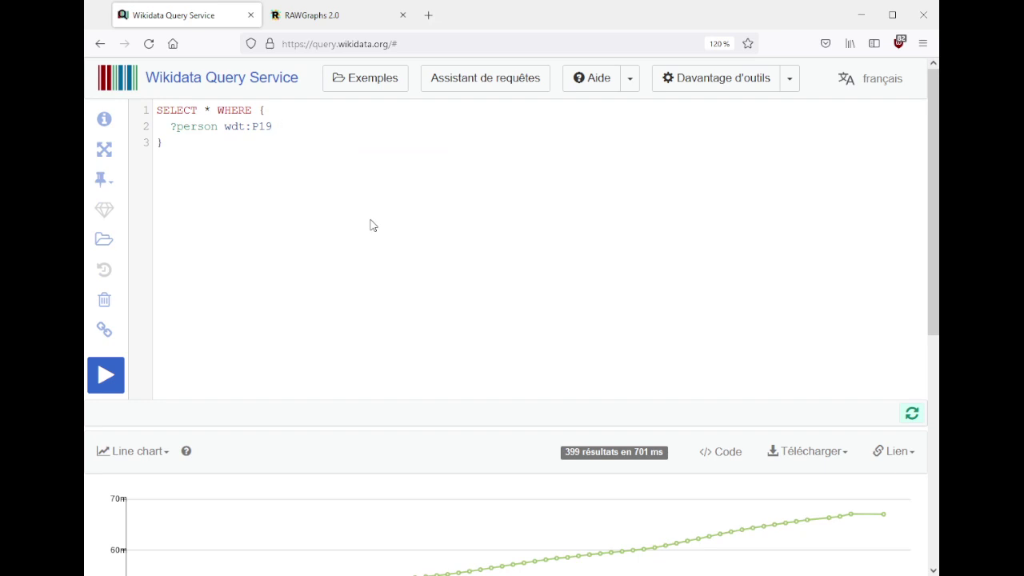
text(?comm)
text(?commune )
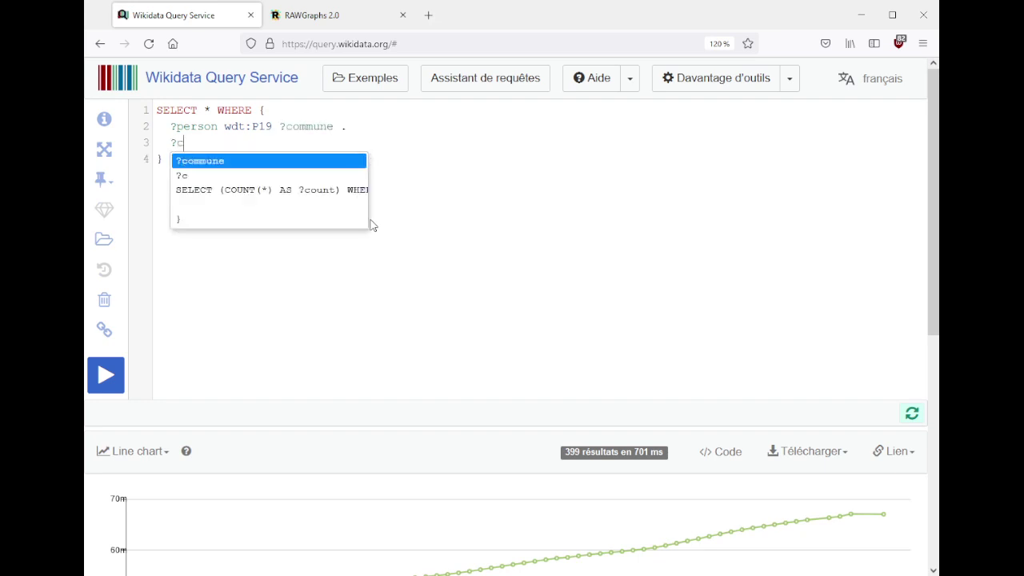
- Restrict ?commune to places located in the Puy-de-Dôme department, using wdt:P131* and wd:Q12694
text(wdt:P131)
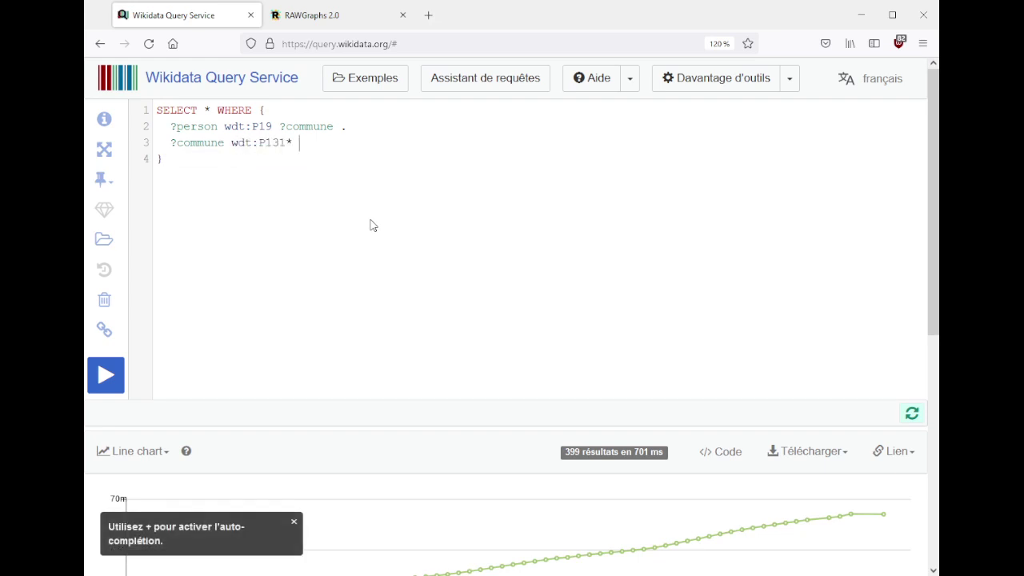
text(* wd:puy-de-d)
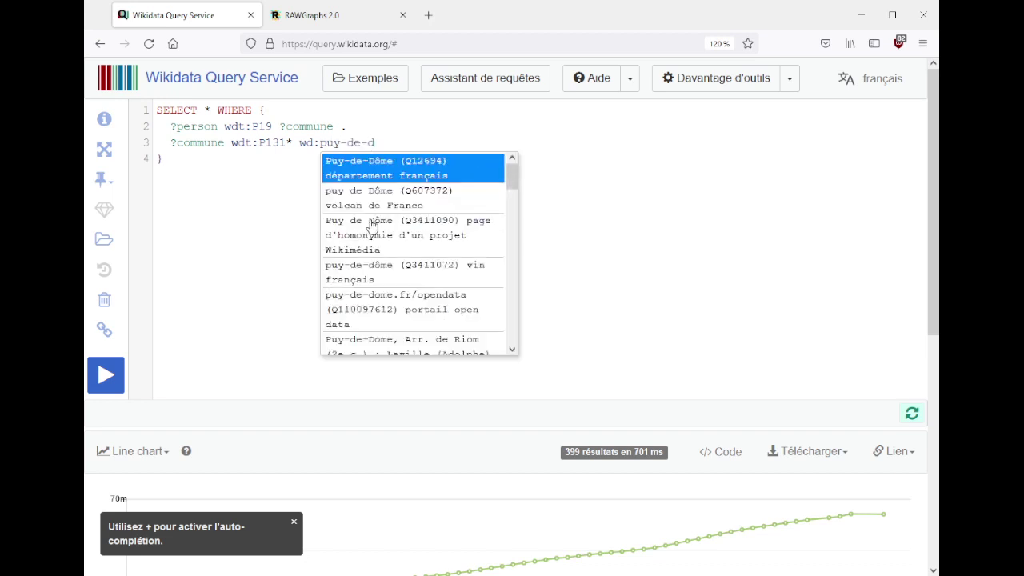
click(414, 170)
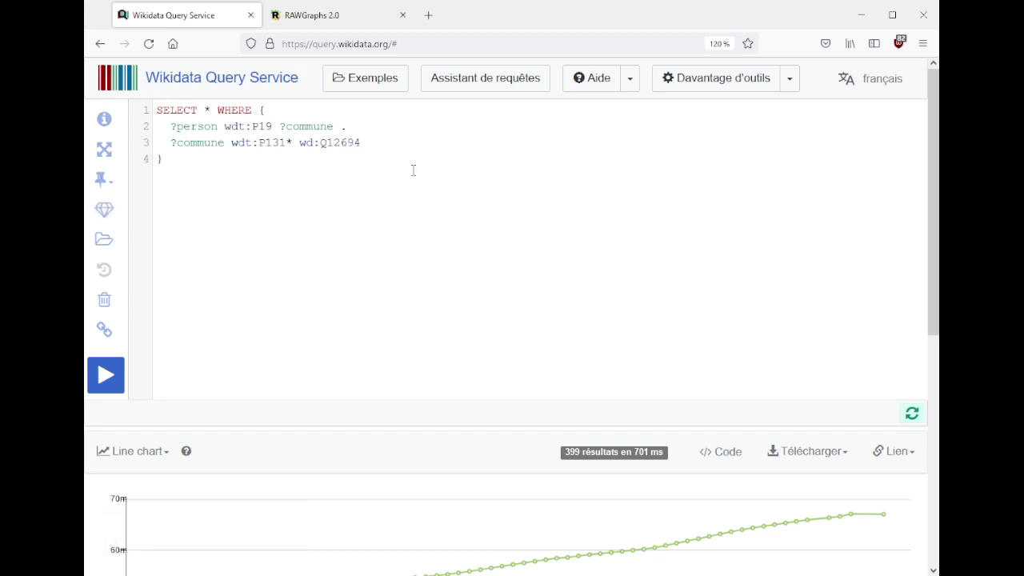
- Add a line linking ?person to ?locMort through the place-of-death property wdt:P20
text(?per)
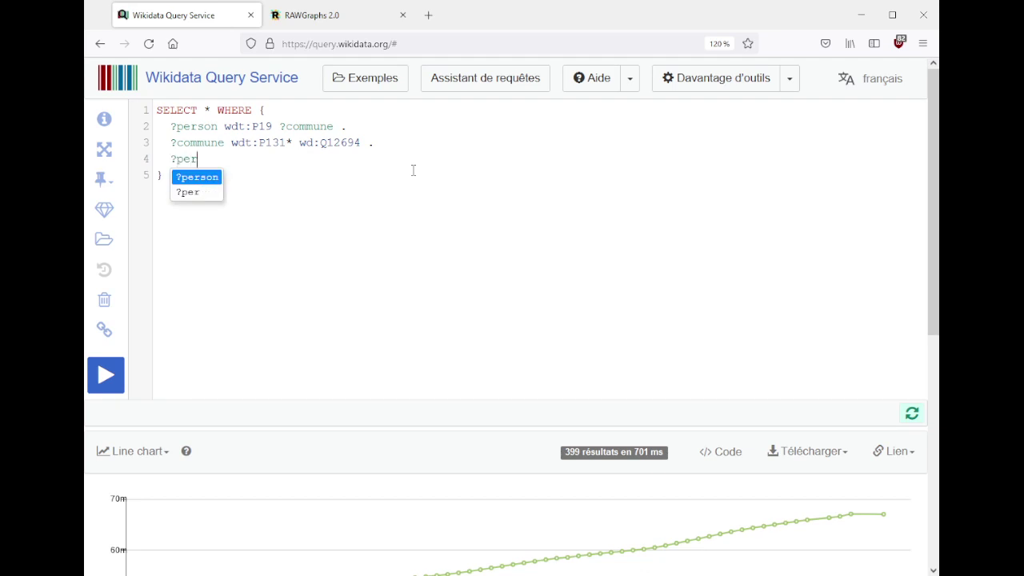
text(son wdt:)
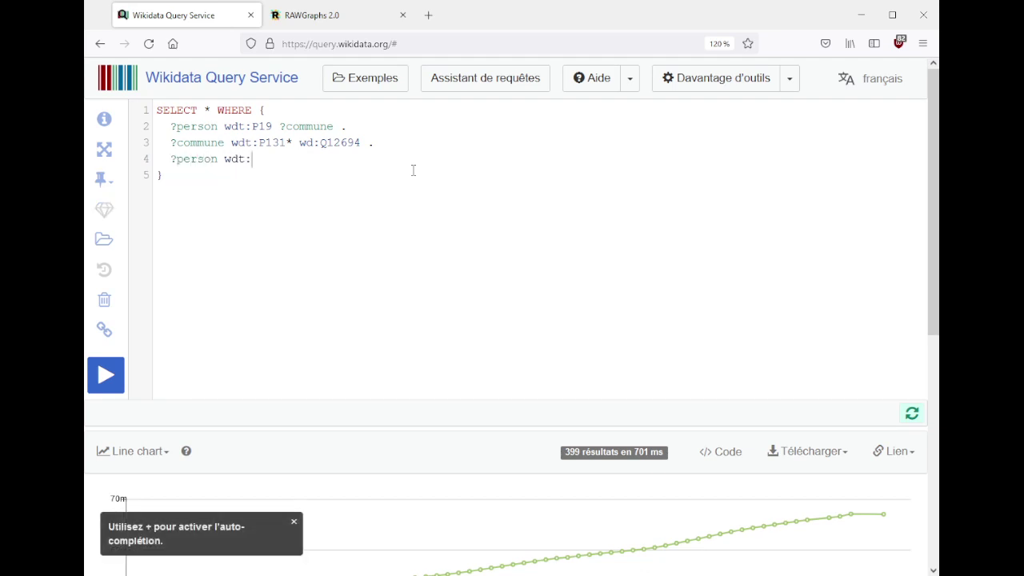
text(lieu de m)
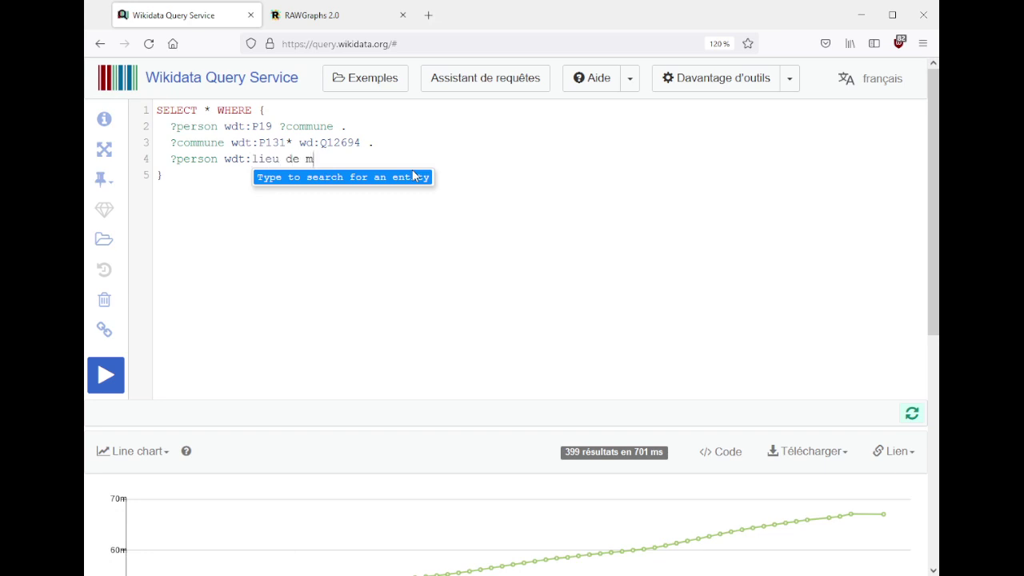
key(Return)
text(?)
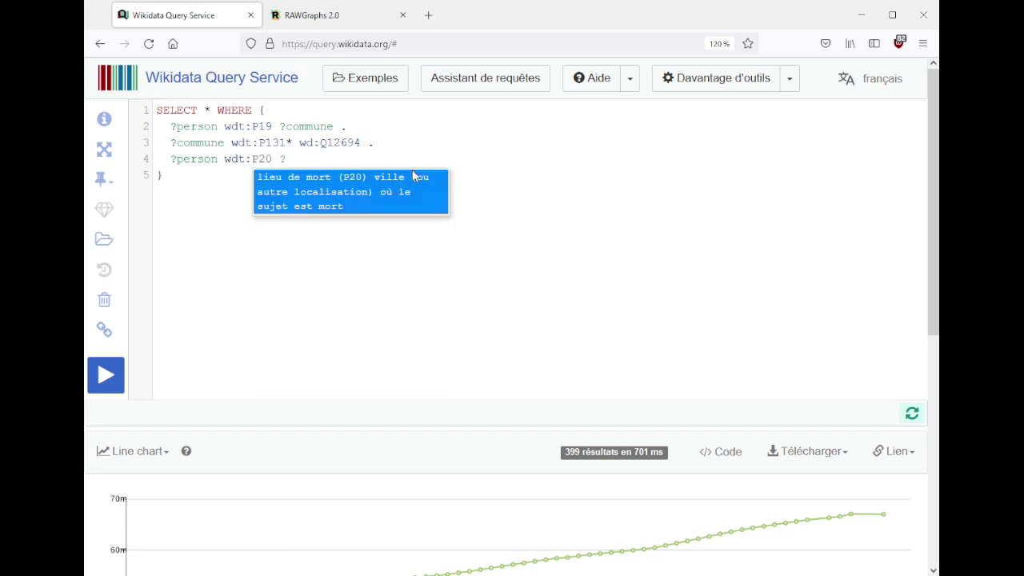
key(BackSpace)
key(BackSpace)
text(locMort)
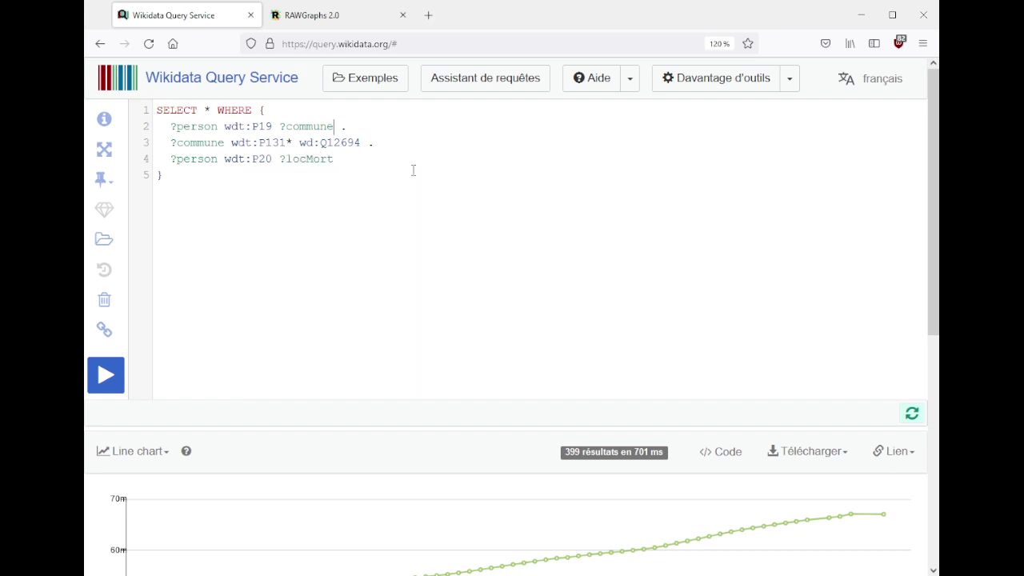
- Rename the ?commune variable to ?locNaissance in both lines of the query where it occurs
key(ctrl+shift+Left)
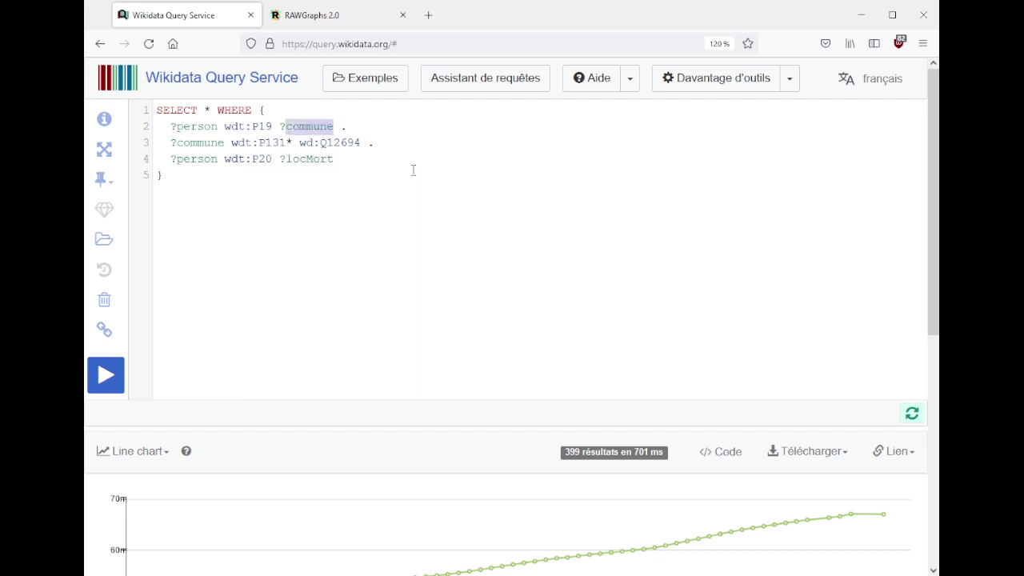
text(locNaissance)
key(ctrl+shift+Left)
key(ctrl+c)
key(End)
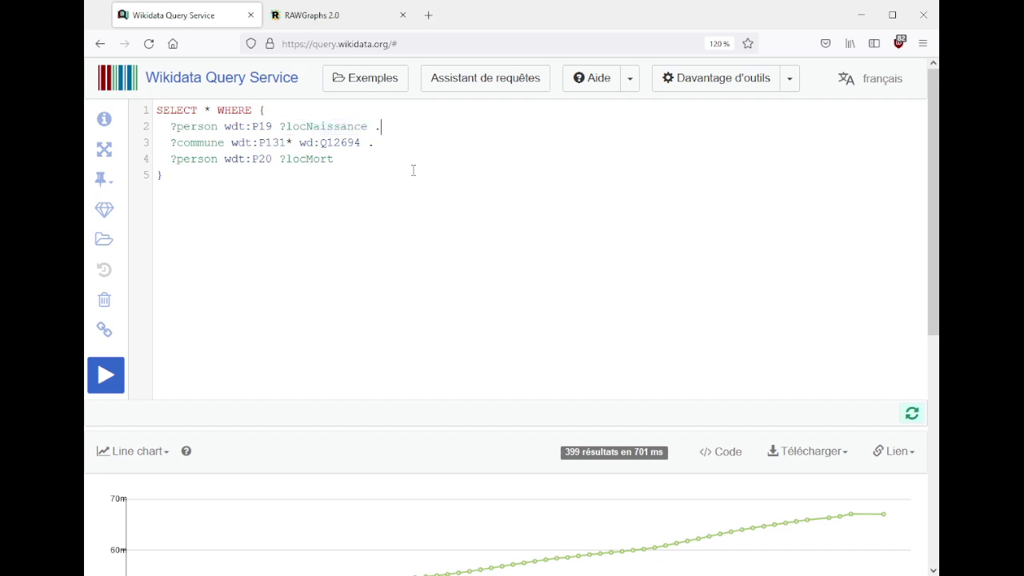
key(Right)
key(ctrl+shift+Right)
key(ctrl+v)
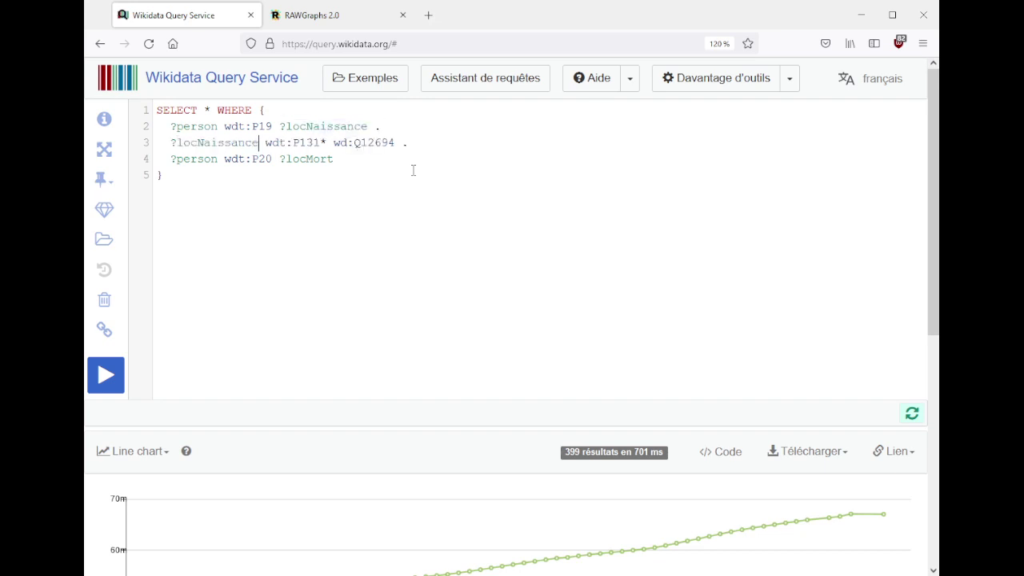
- Run the query, end the ?locMort line with a period, and look over the result table
key(ctrl+Return)
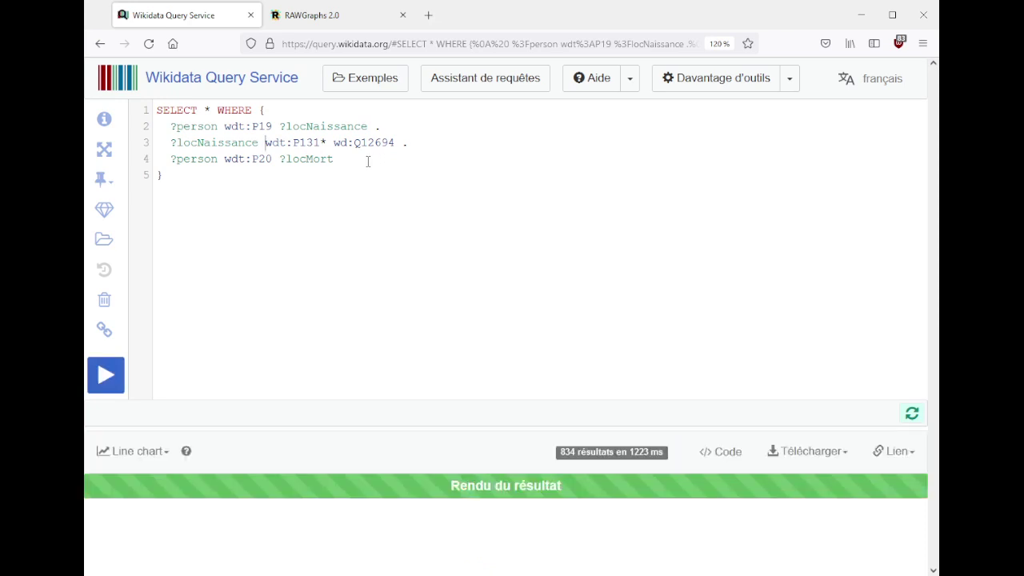
click(368, 162)
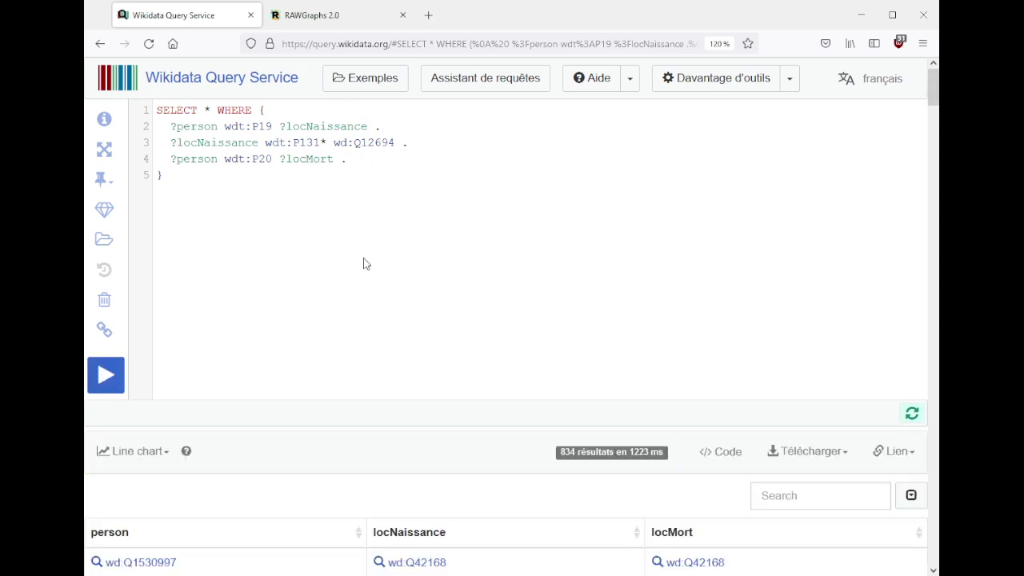
scroll(416, 277, down, 3)
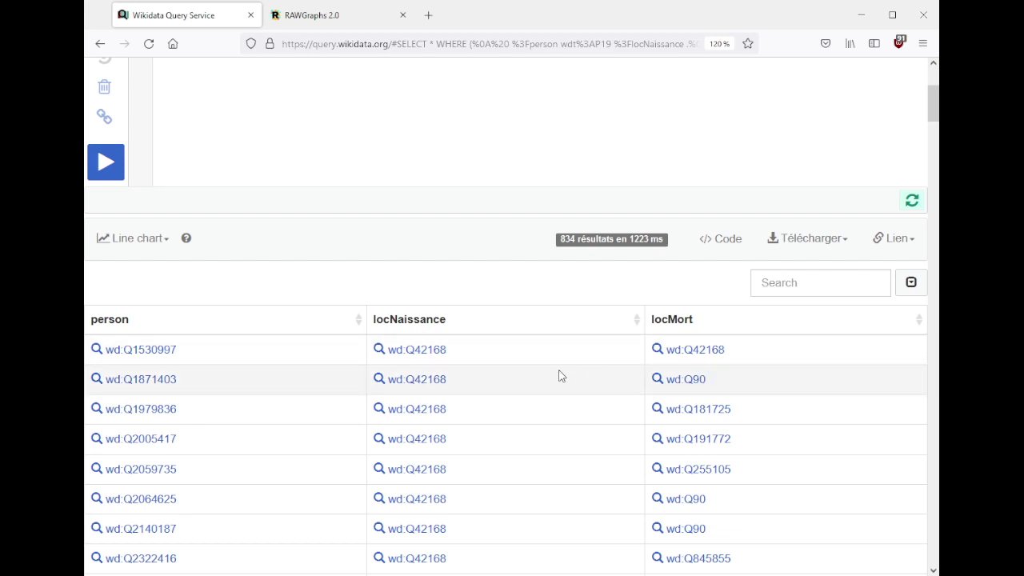
scroll(560, 372, up, 3)
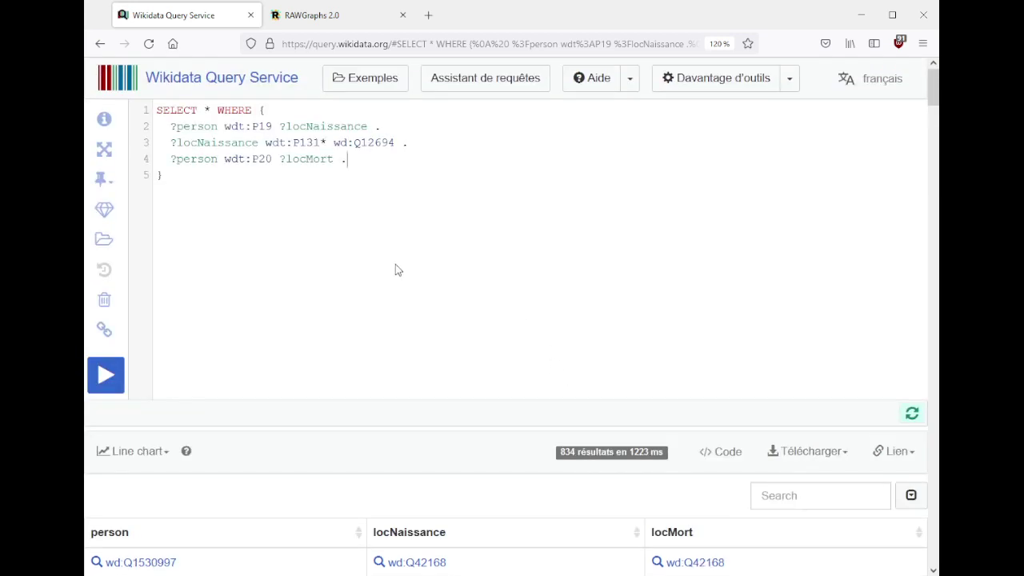
- Display the query results as a Dimensions diagram and look at the links between person, birthplace and death place
scroll(395, 265, down, 4)
click(124, 172)
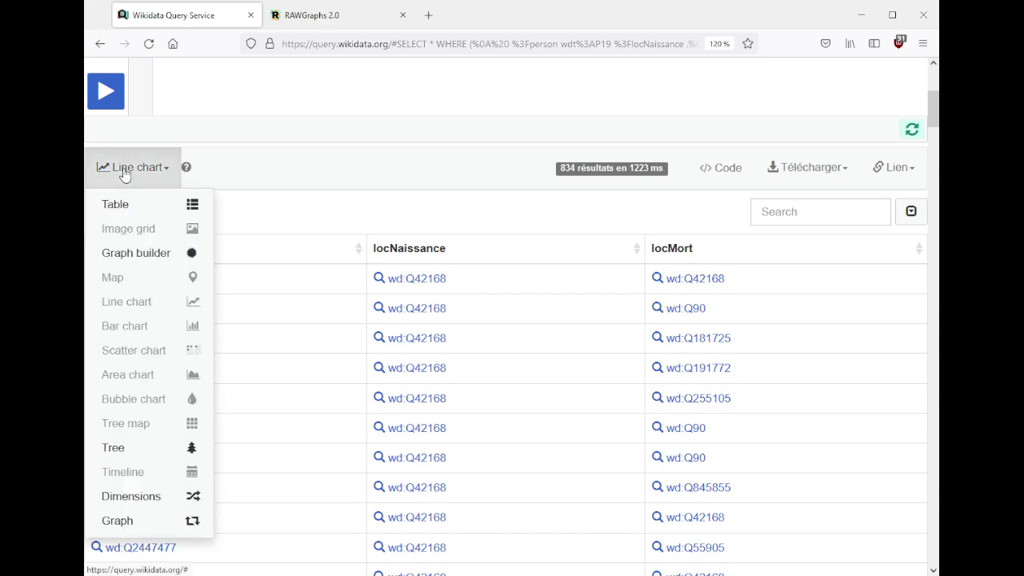
click(140, 500)
scroll(453, 216, down, 5)
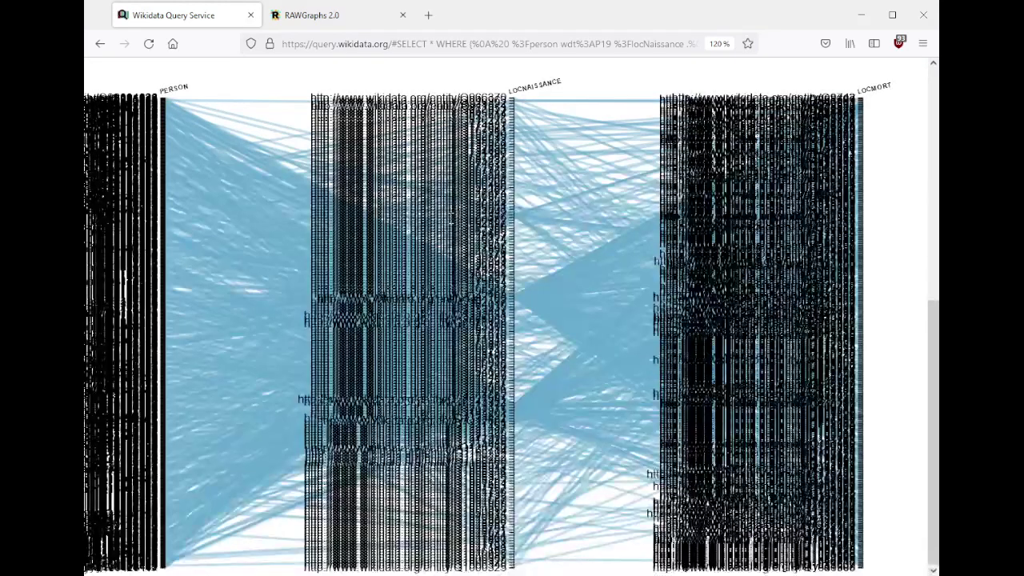
scroll(601, 227, up, 5)
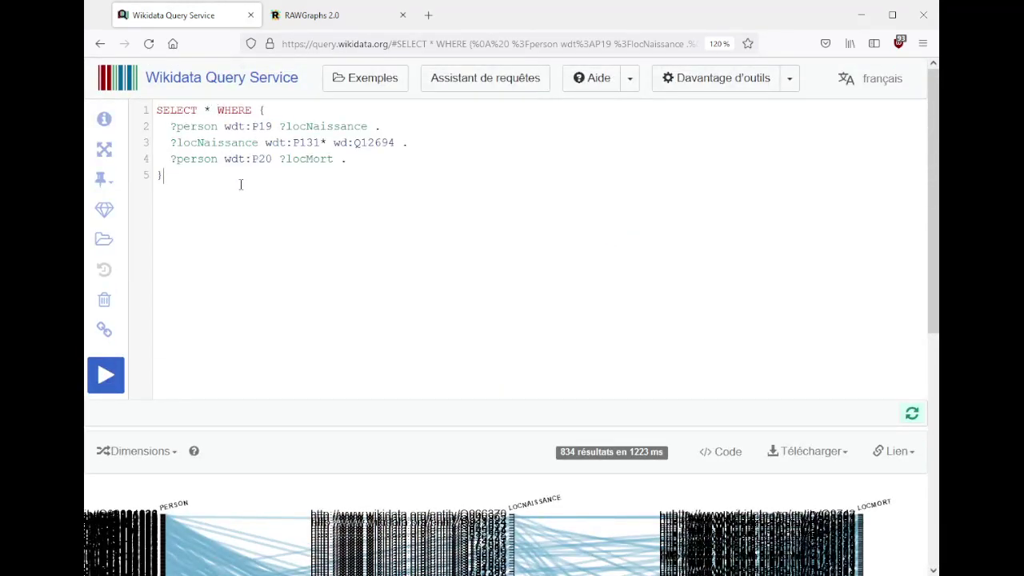
text(GROUP)
key(shift+Home)
key(BackSpace)
key(BackSpace)
- Make the SELECT clause return only ?locNaissance and ?locMort instead of all variables, and rerun the query
text(?loc)
key(Down)
key(Return)
text(?)
key(Down)
key(Down)
key(Return)
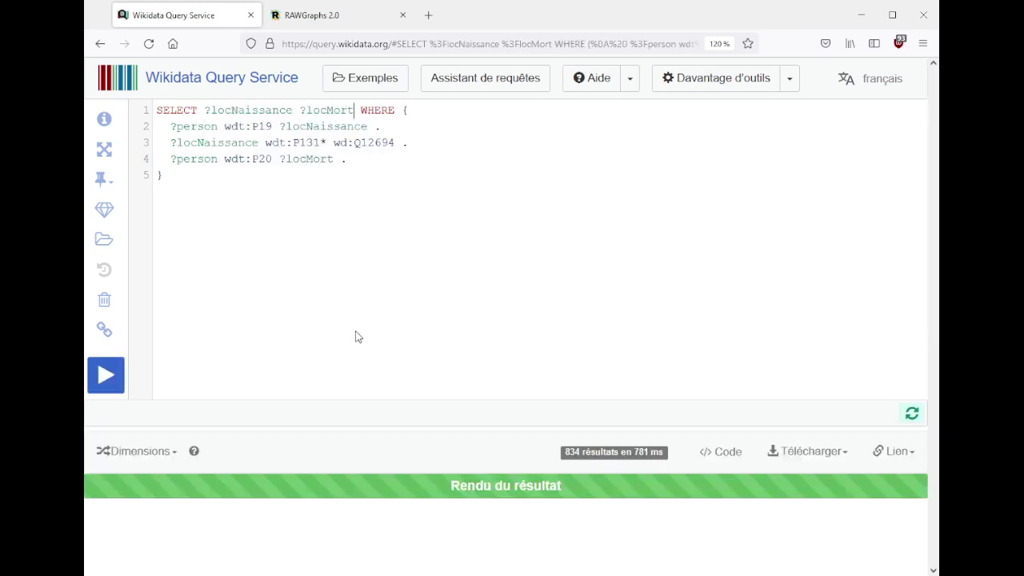
- Display the two-column results as a Dimensions diagram and examine the birthplace labels where many links converge
scroll(320, 288, down, 5)
click(154, 246)
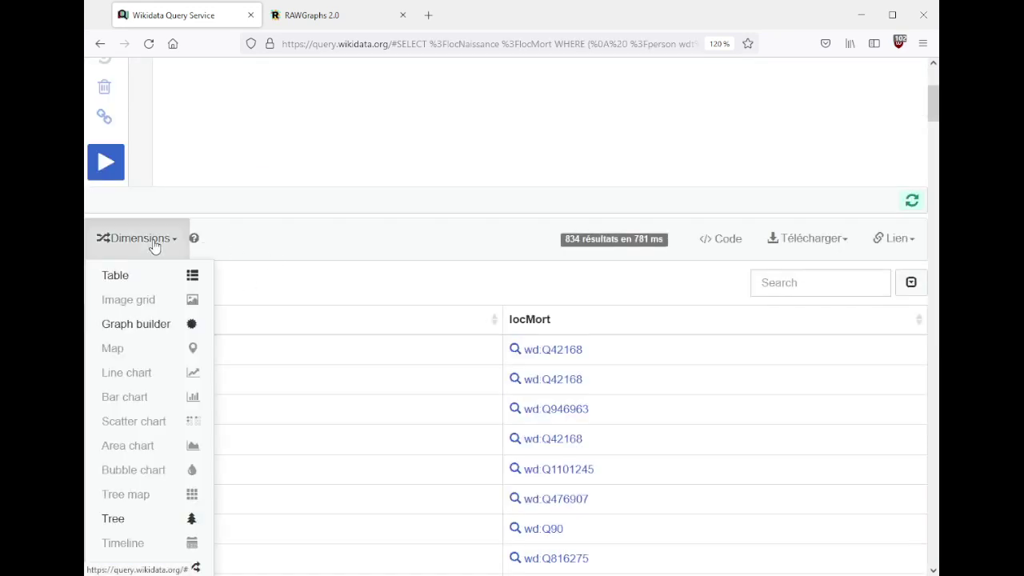
scroll(151, 386, down, 2)
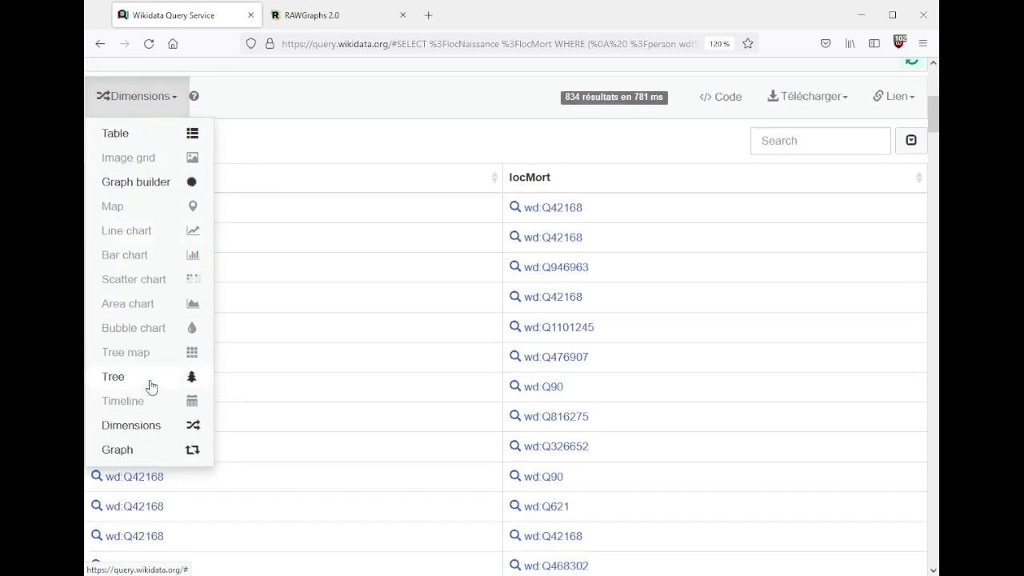
click(144, 425)
scroll(501, 222, down, 4)
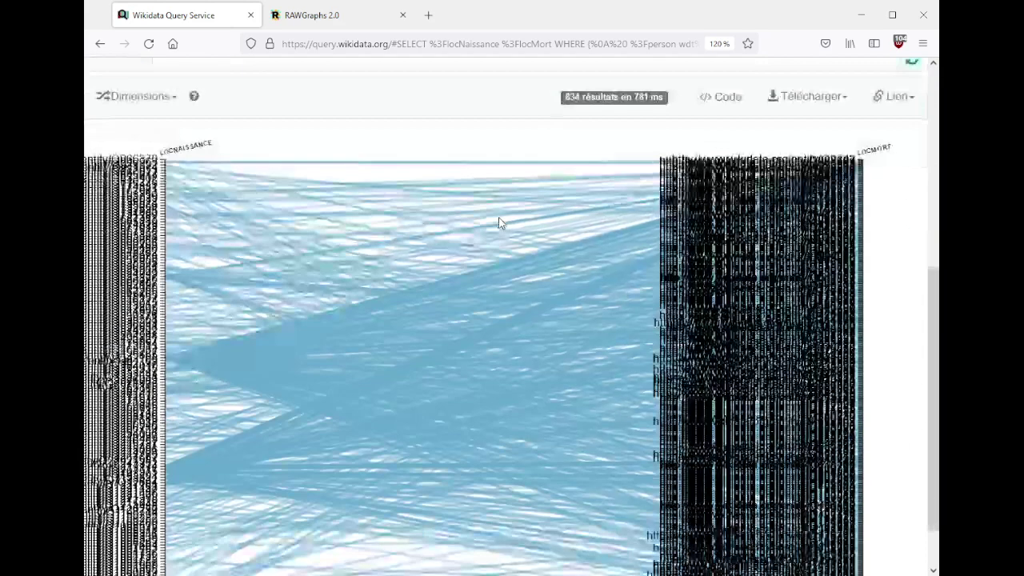
scroll(428, 236, down, 1)
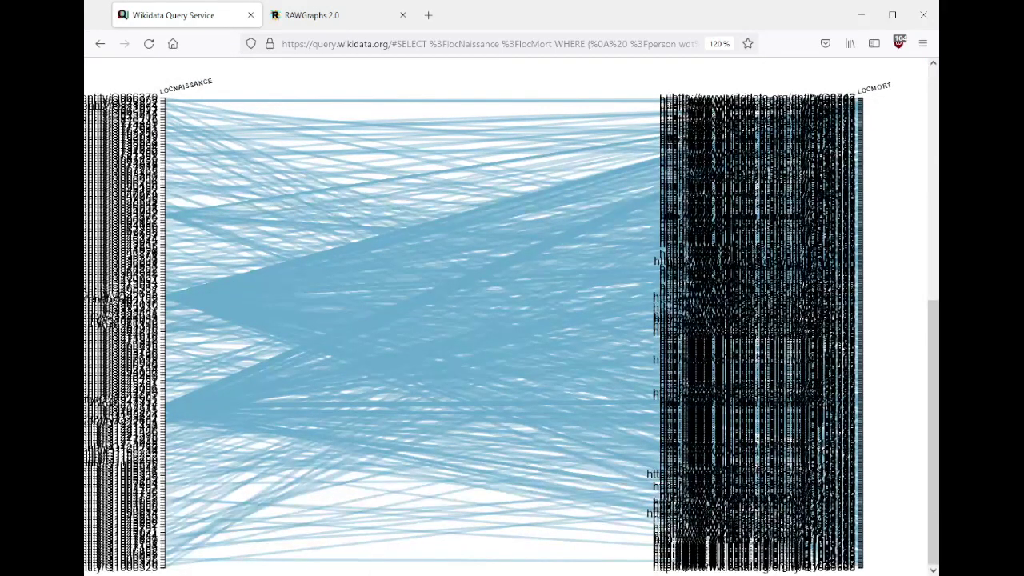
drag(85, 297, 158, 295)
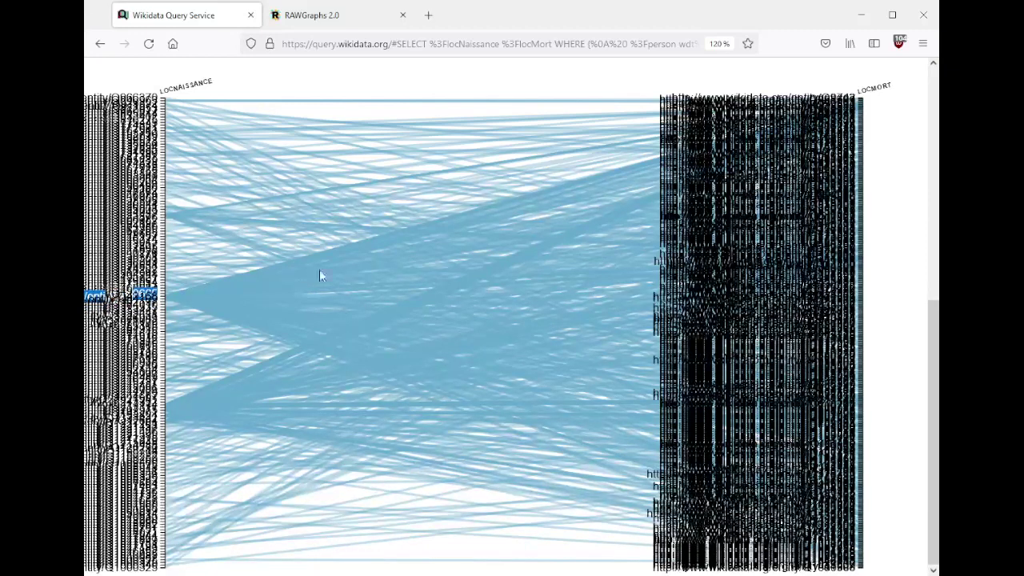
drag(85, 299, 157, 299)
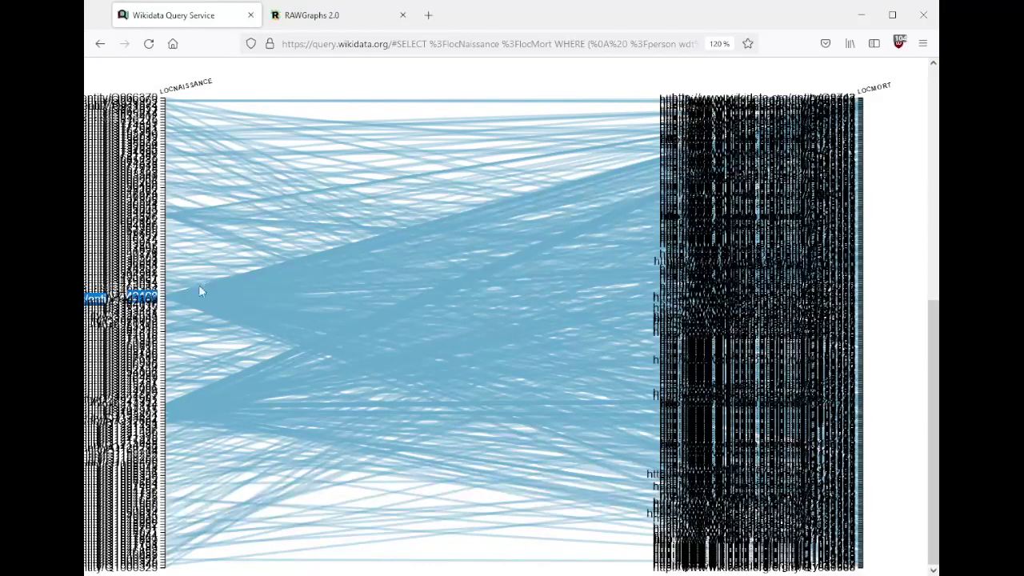
- Add the wikibase:label service with language "[AUTO_LANGUAGE],en" on a new line after the ?locMort line
scroll(288, 295, up, 7)
click(370, 156)
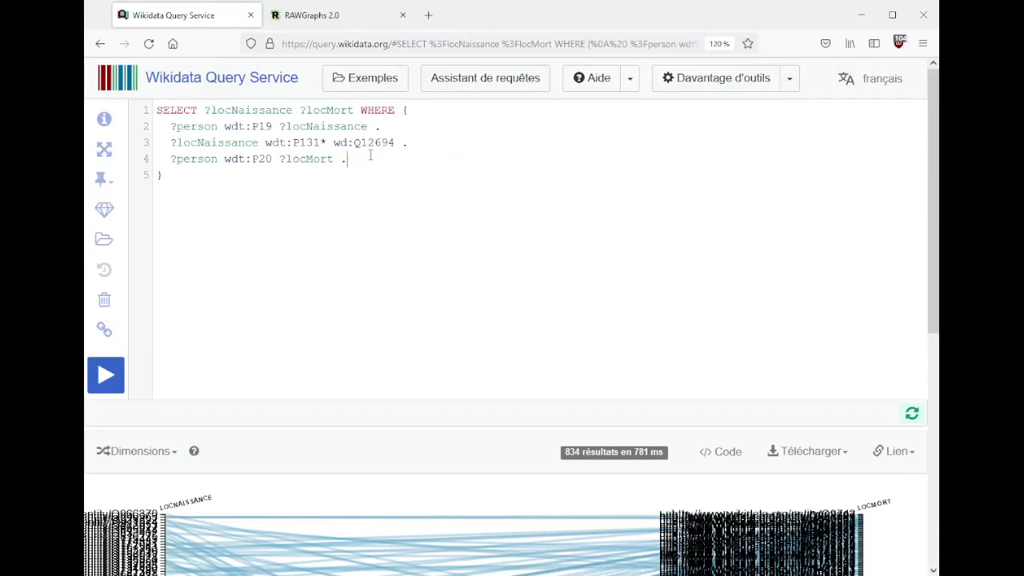
key(Return)
text(serv)
key(ctrl+space)
key(Down)
key(Down)
key(Return)
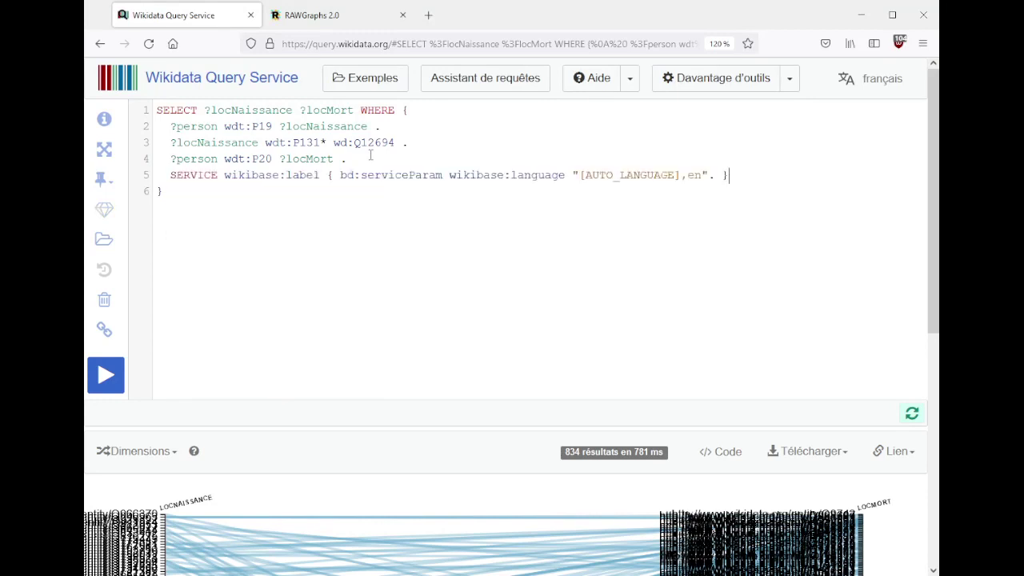
- Change the selected variables to ?locNaissanceLabel and ?locMortLabel and run the query
key(ctrl+Right)
key(ctrl+Right)
text(Label ?locMortLabel)
key(ctrl+Return)
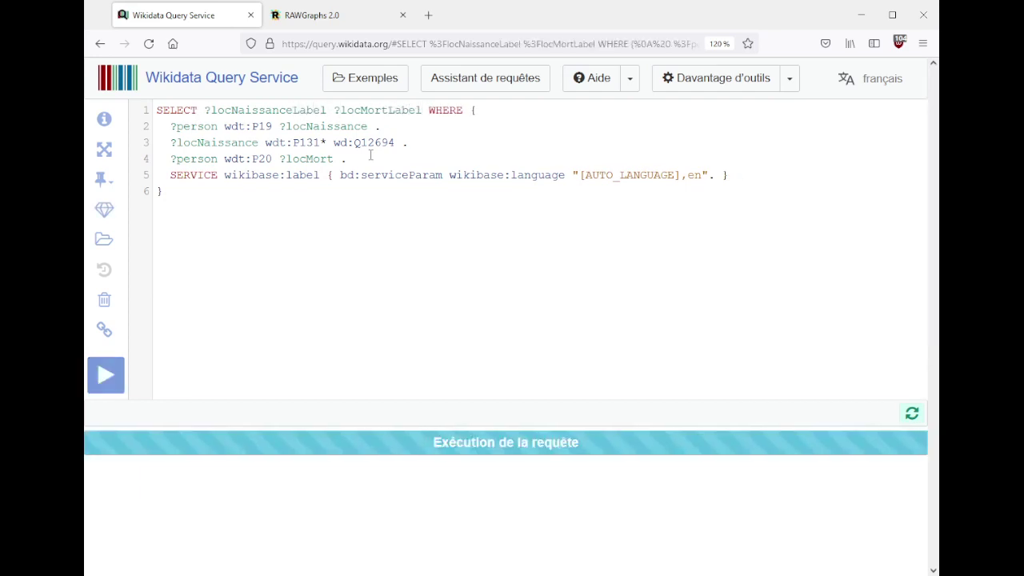
- Add the #defaultView:Dimensions directive on a new line above the SELECT clause and run the query
key(Home)
key(Return)
key(Up)
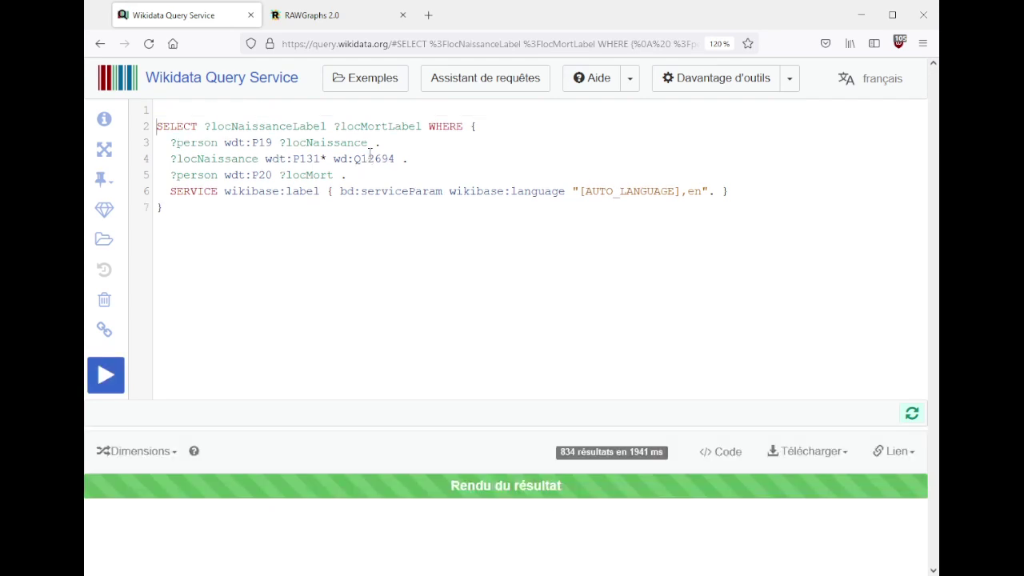
text(#)
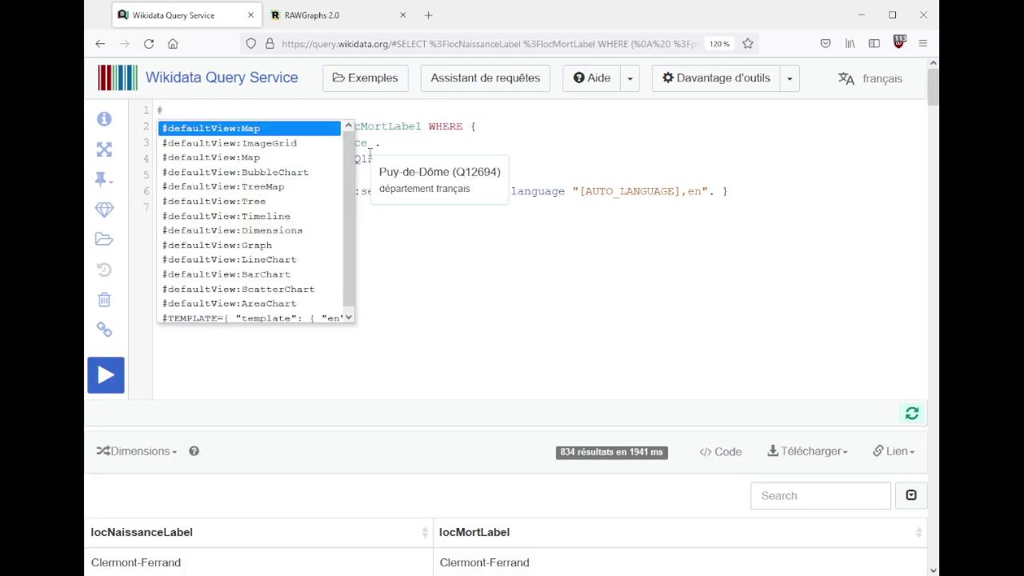
key(Down)
key(Down)
key(Down)
key(Down)
key(Down)
key(Down)
key(Down)
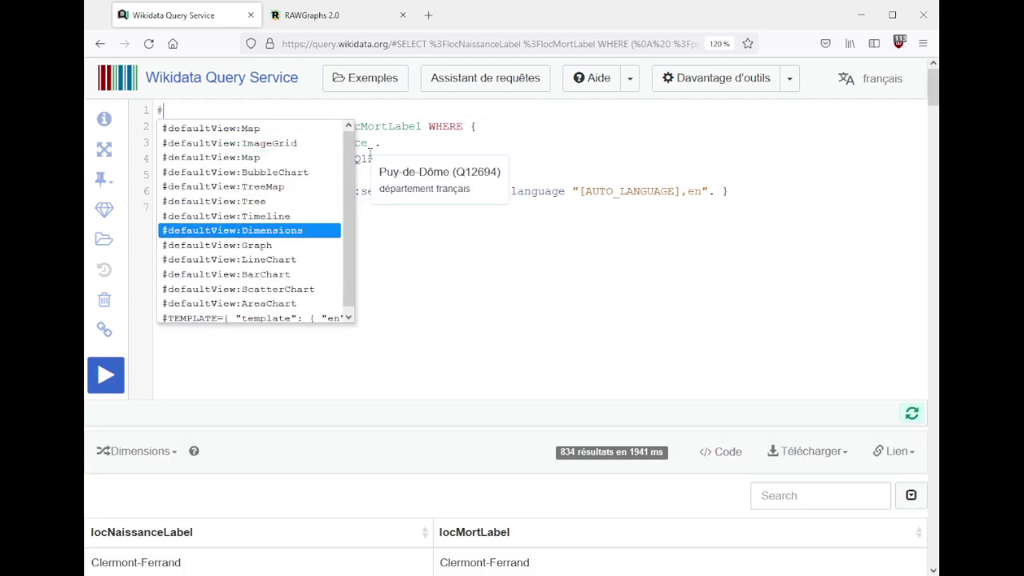
key(Return)
key(ctrl+Return)
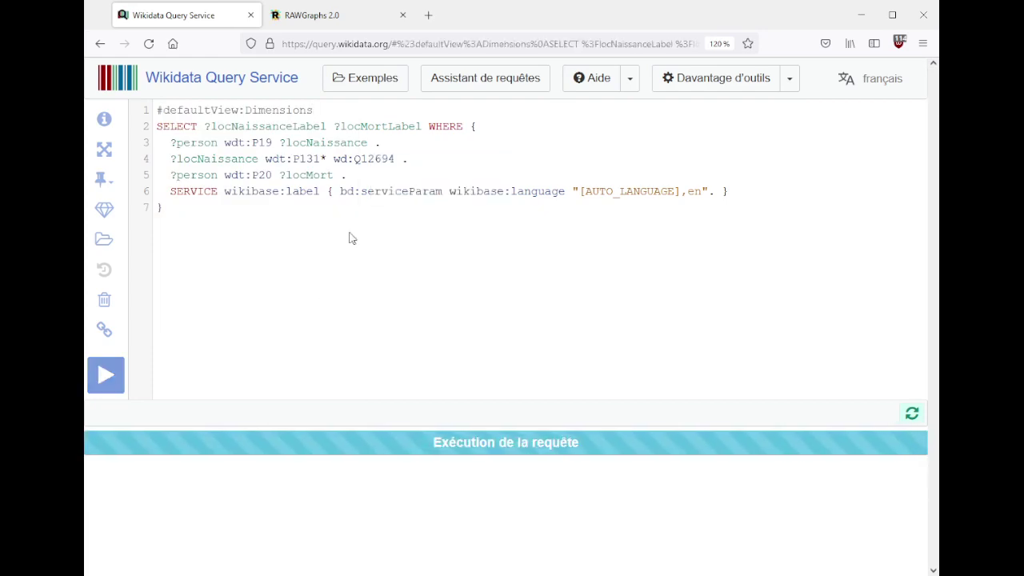
- View the labelled Dimensions diagram, and copy the query text from the SELECT line to the closing brace, without the default view comment
double_click(307, 110)
click(494, 320)
scroll(483, 307, down, 4)
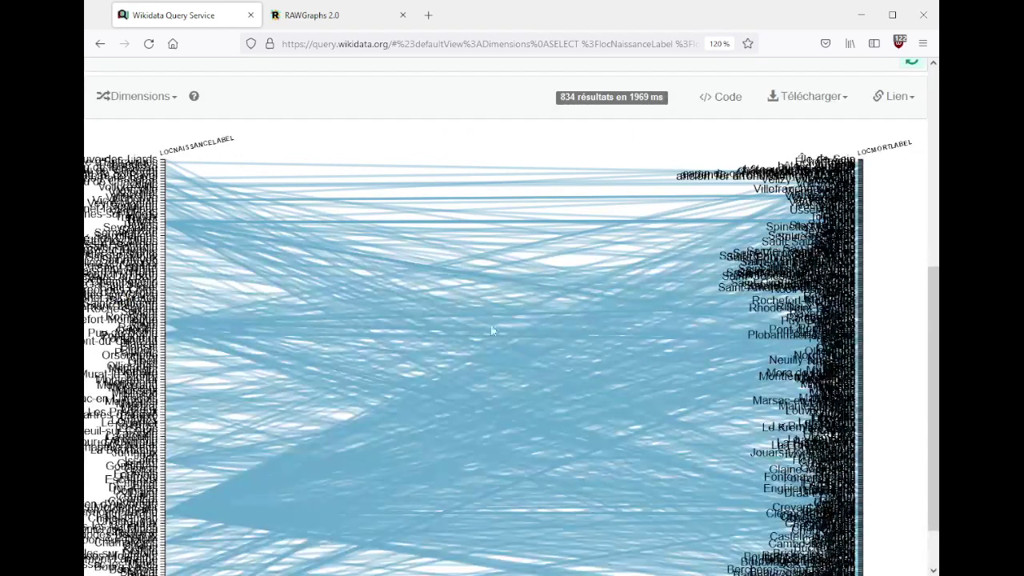
scroll(446, 318, down, 2)
scroll(446, 320, up, 6)
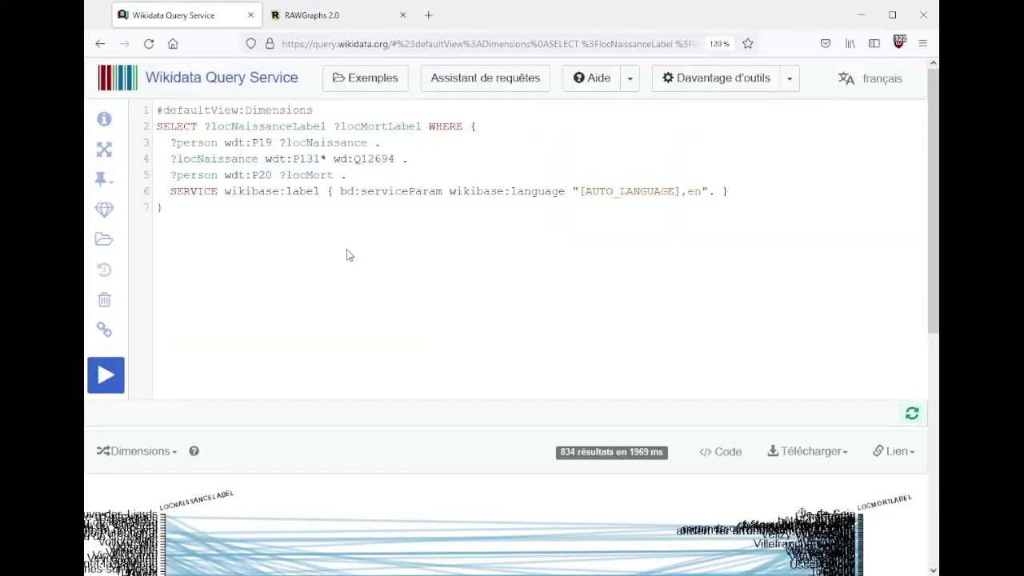
key(shift+Down)
key(shift+Down)
key(shift+Down)
key(shift+Down)
key(shift+Down)
key(shift+Down)
key(ctrl+c)
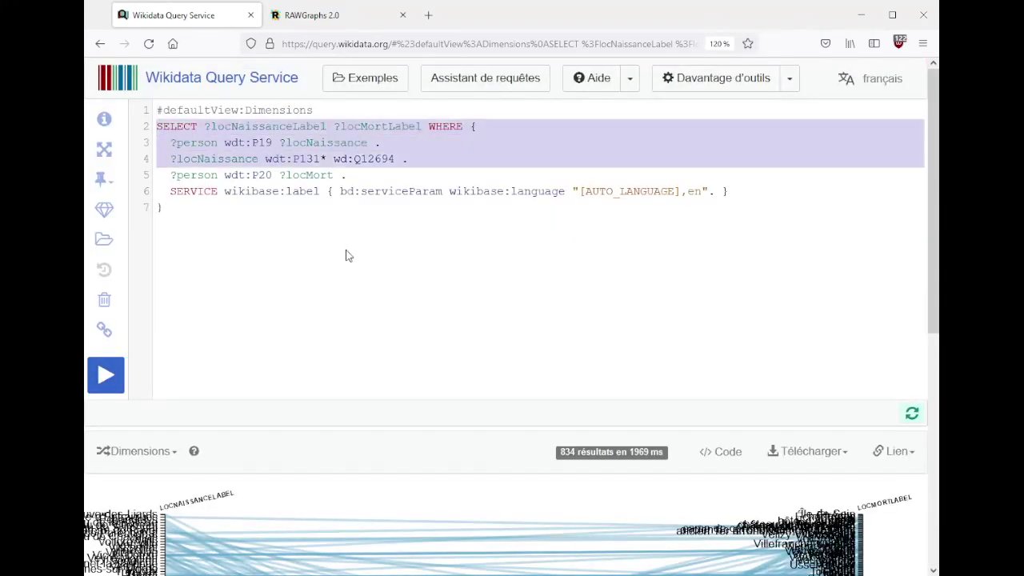
- Switch to RAWGraphs, choose SPARQL query as the data source, paste the copied query and run it
key(ctrl+Tab)
click(346, 251)
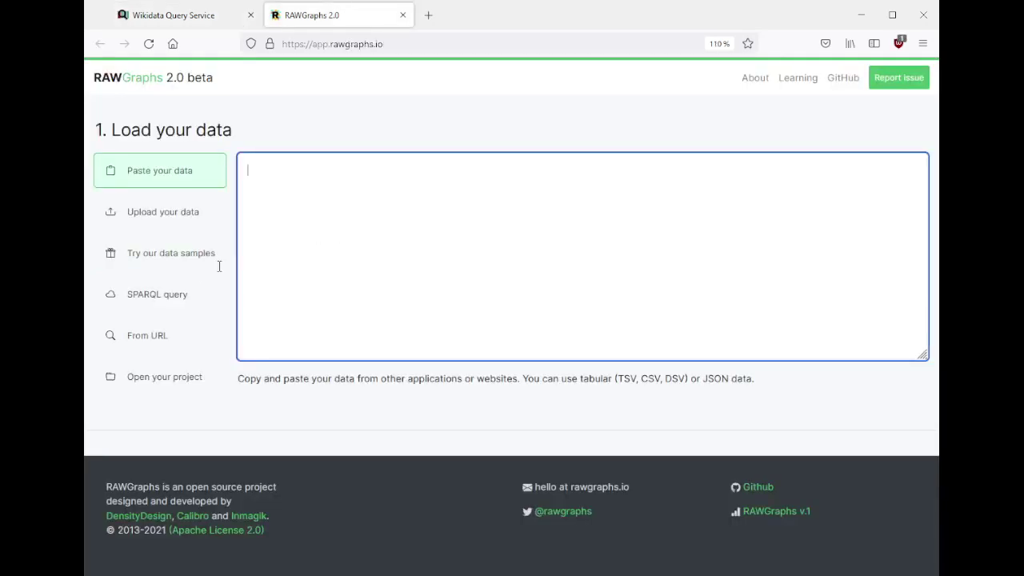
click(165, 290)
click(350, 289)
key(ctrl+v)
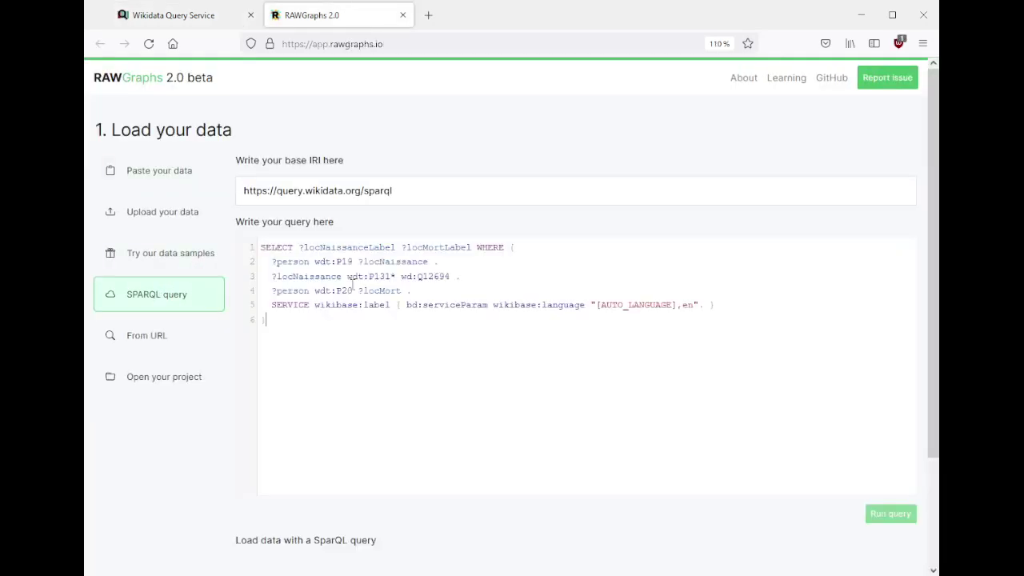
click(881, 516)
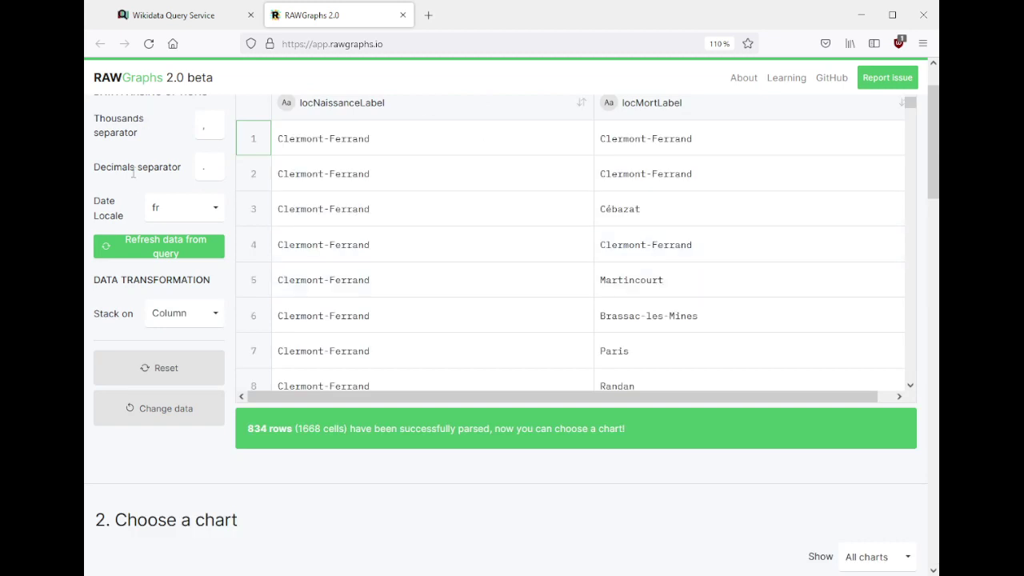
- Review the data parsing options and the loaded rows of birth and death places
scroll(150, 183, up, 2)
double_click(213, 193)
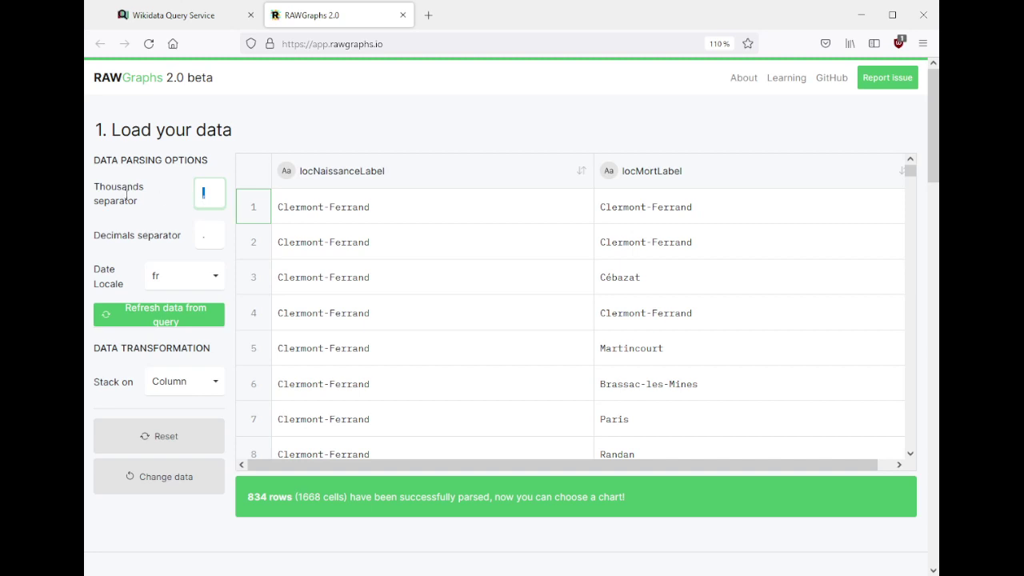
double_click(219, 240)
click(170, 233)
click(174, 274)
click(149, 213)
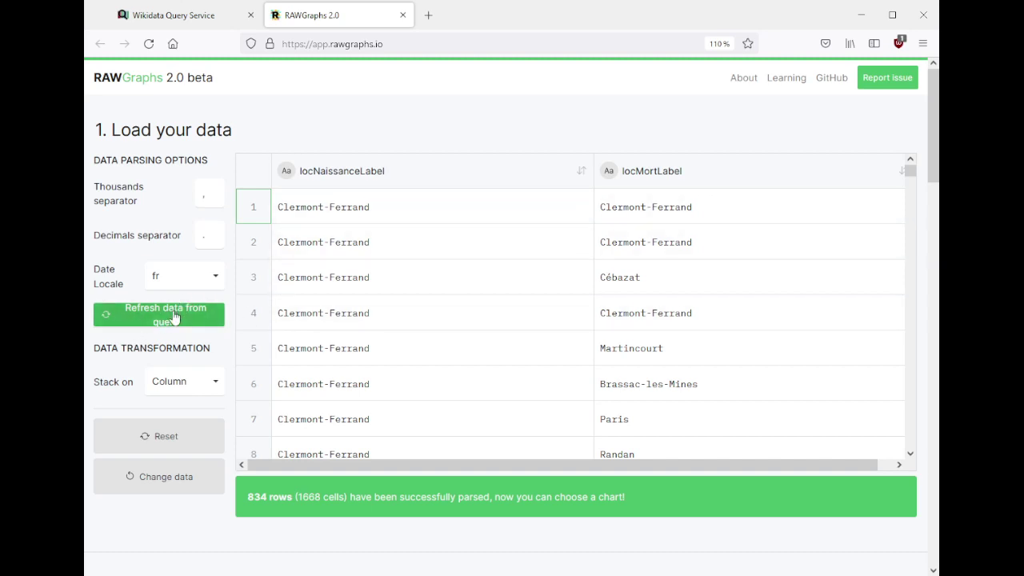
scroll(423, 299, down, 3)
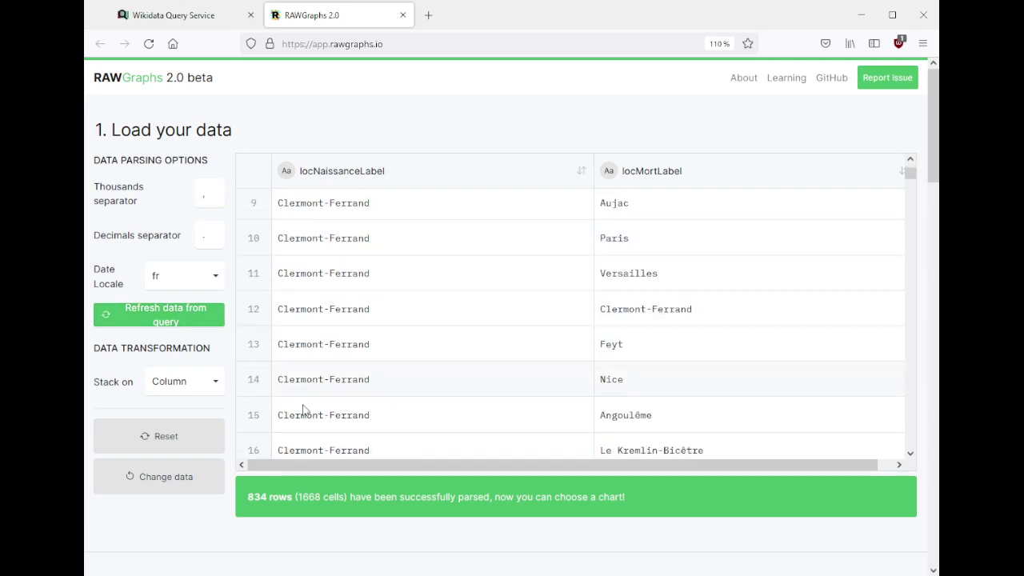
scroll(297, 400, down, 3)
scroll(320, 416, down, 4)
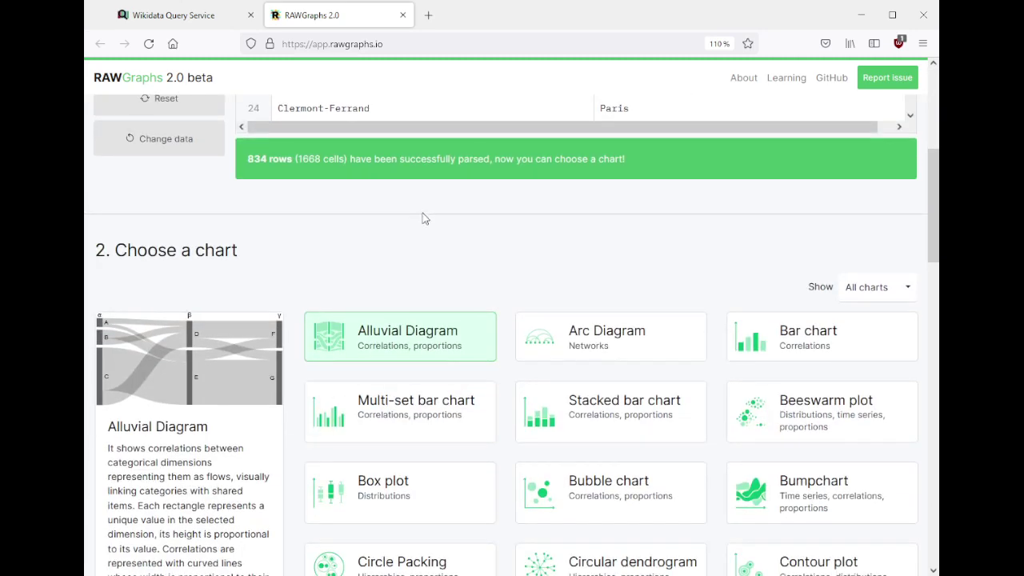
- Keep the Alluvial Diagram as the chart and map locNaissanceLabel and locMortLabel, in that order, to the Steps variable
scroll(423, 217, down, 4)
scroll(316, 263, up, 2)
scroll(402, 195, up, 1)
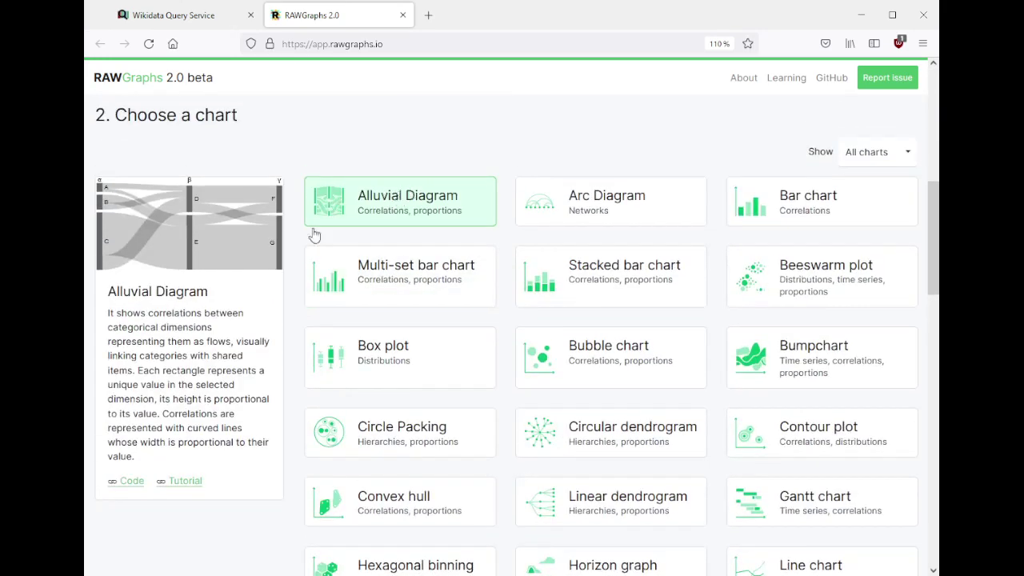
scroll(274, 354, down, 8)
scroll(275, 348, down, 3)
scroll(275, 348, up, 7)
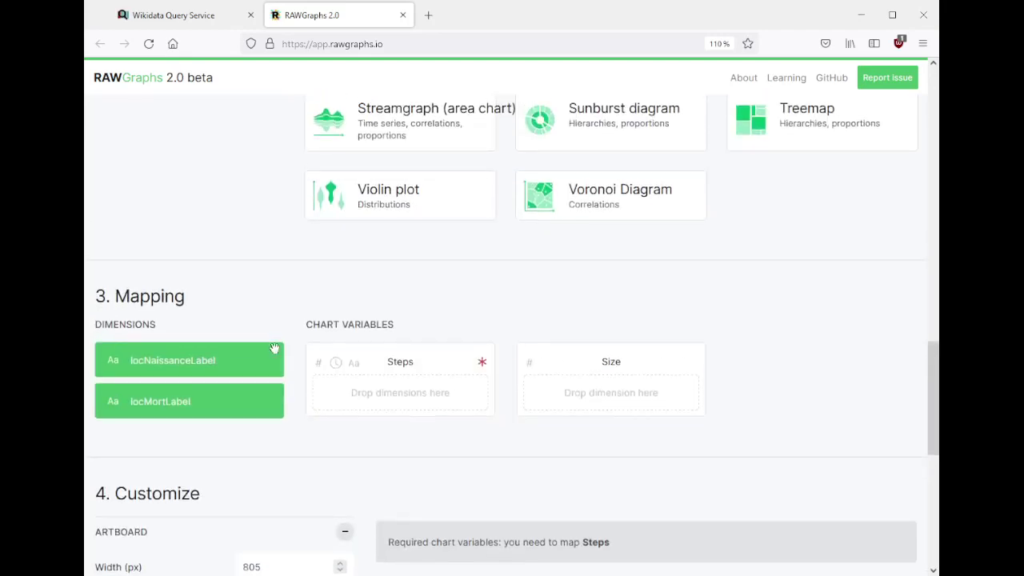
scroll(263, 318, down, 4)
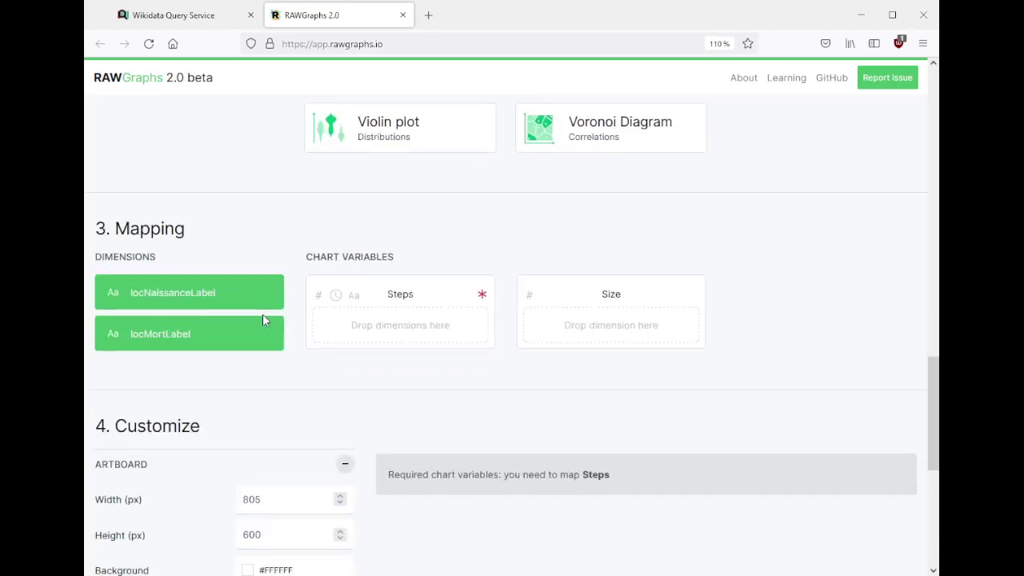
drag(254, 295, 422, 331)
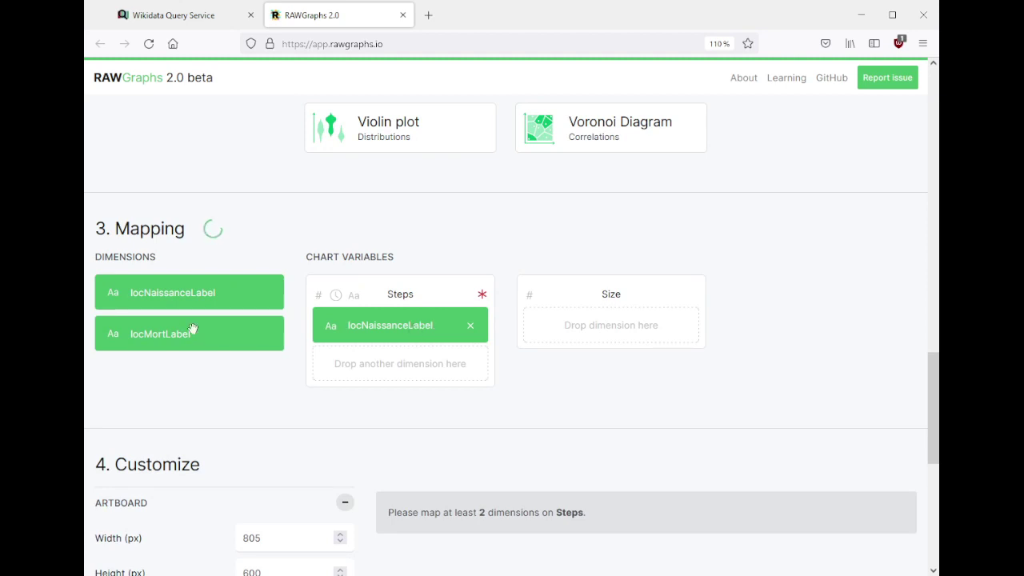
drag(184, 337, 394, 367)
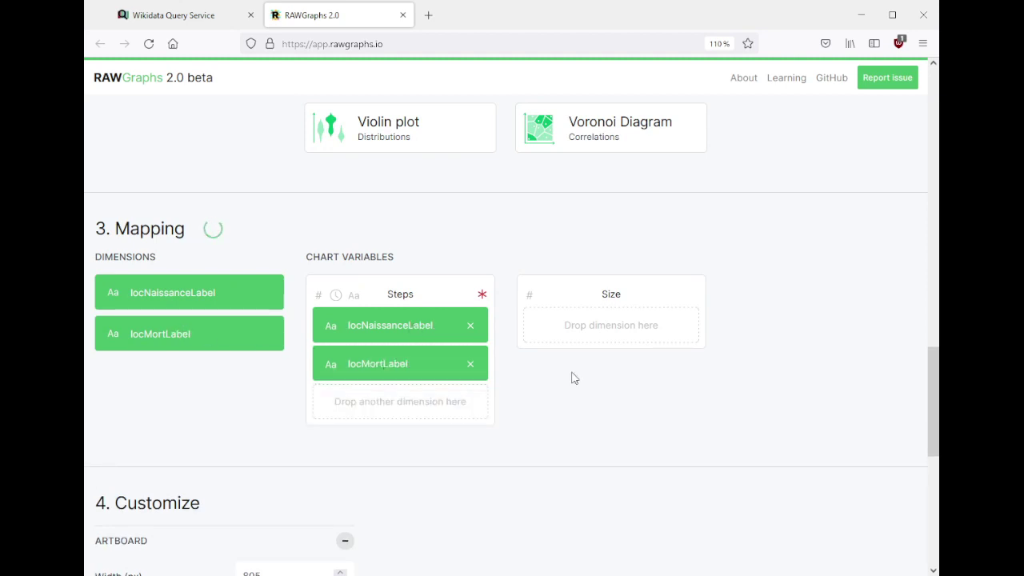
scroll(573, 371, down, 4)
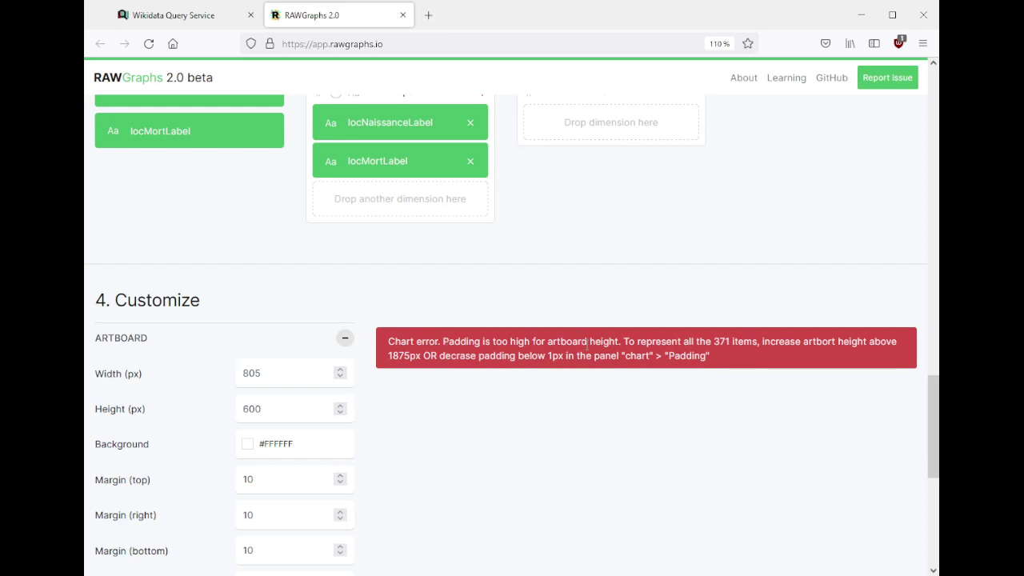
- Try mapping locNaissanceLabel to the Size variable with the Count and Count unique aggregations, and remove it again
scroll(566, 333, up, 3)
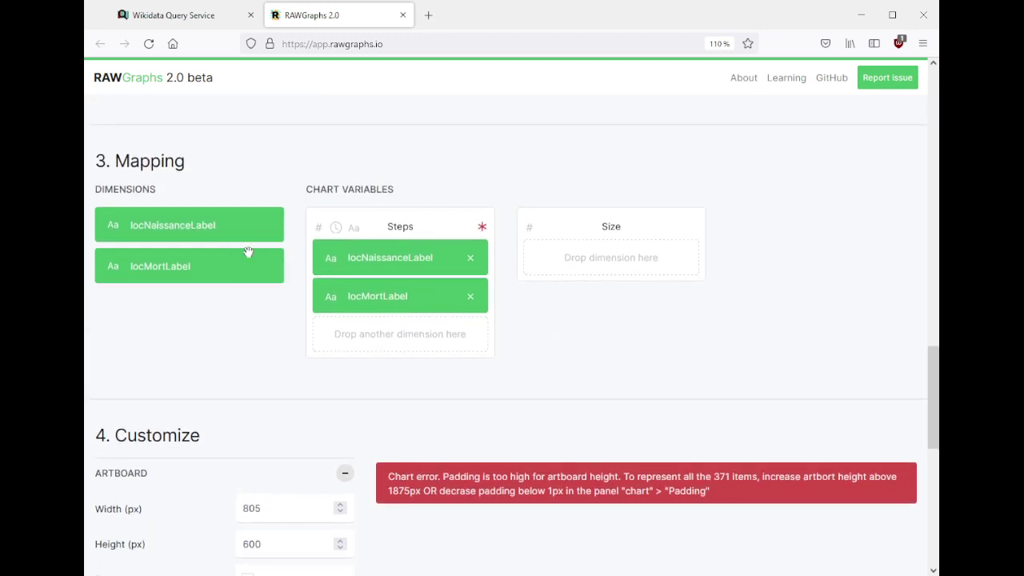
drag(190, 228, 587, 267)
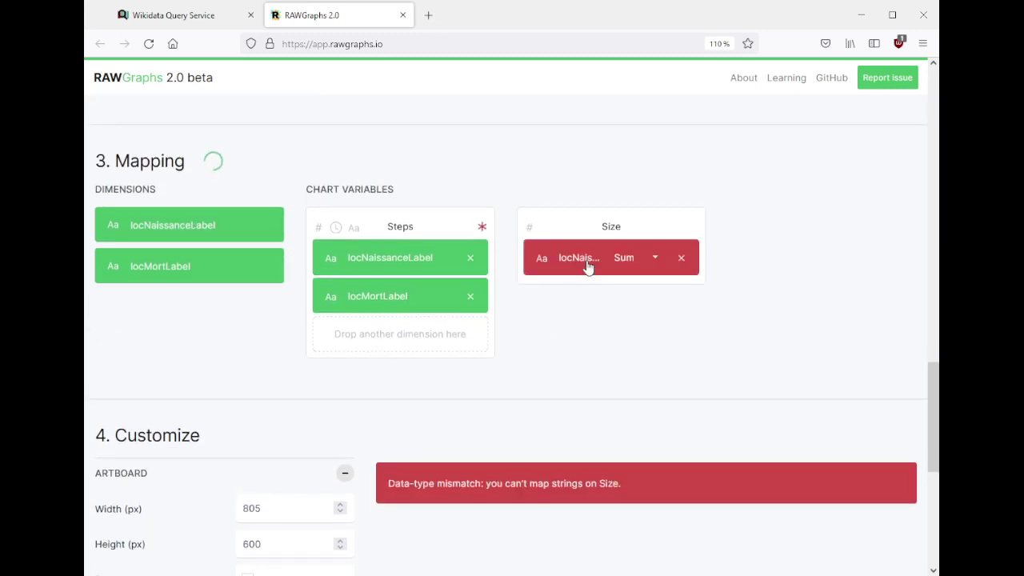
click(638, 266)
click(636, 288)
click(626, 260)
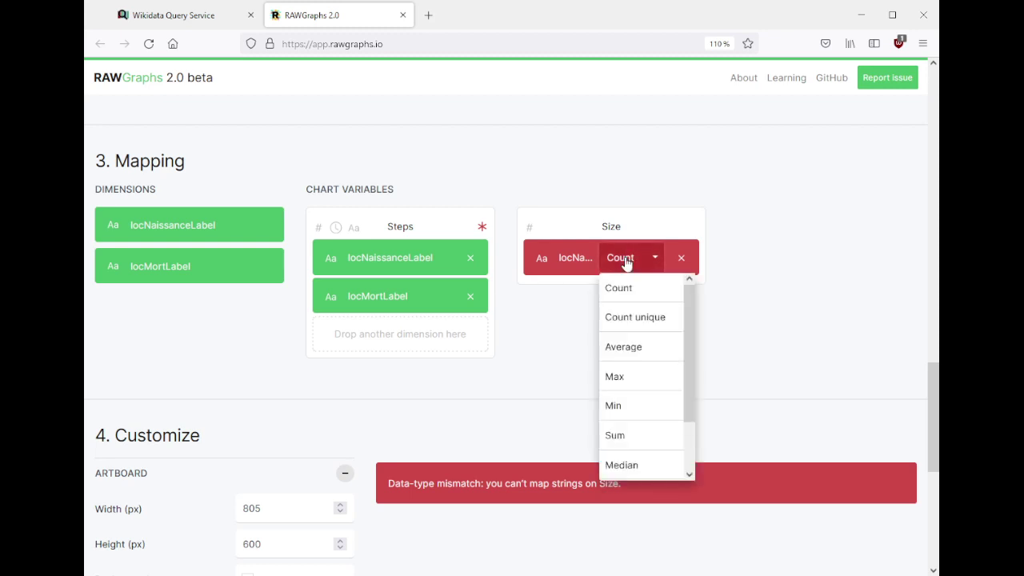
click(618, 318)
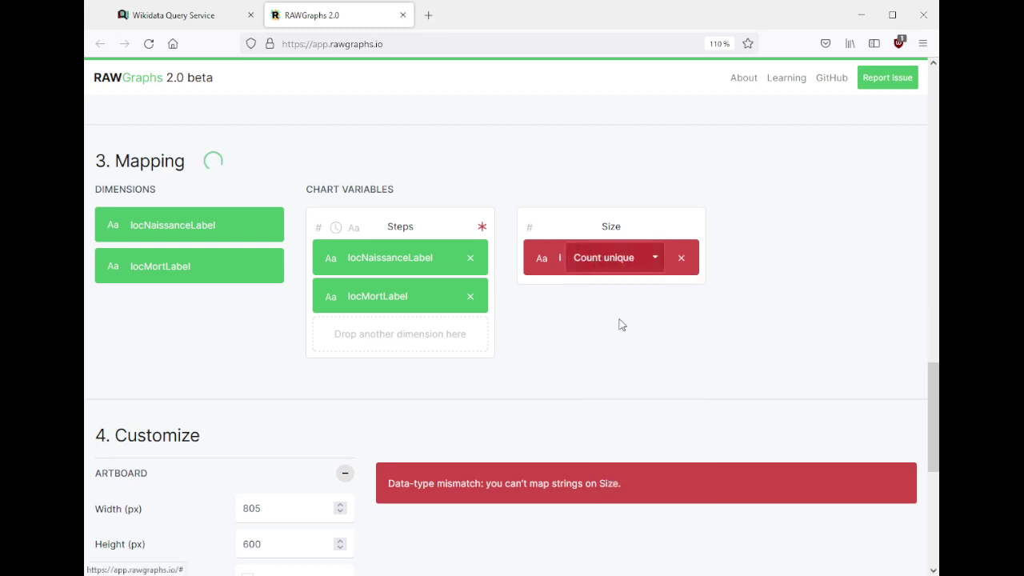
click(625, 263)
click(550, 262)
click(610, 263)
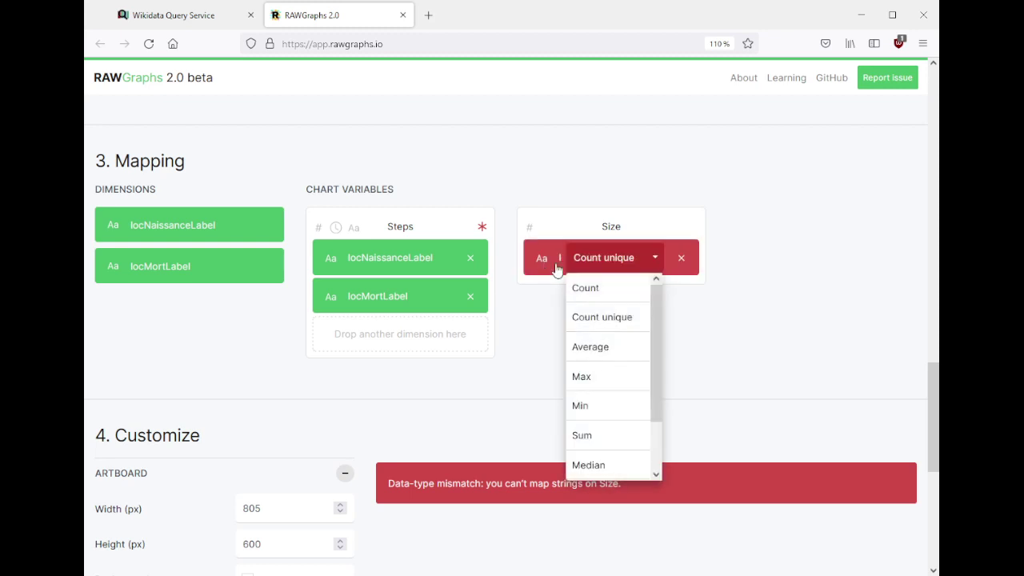
click(680, 262)
- Try mapping locMortLabel to the Size variable with the Count aggregation, and remove it again
drag(206, 263, 631, 265)
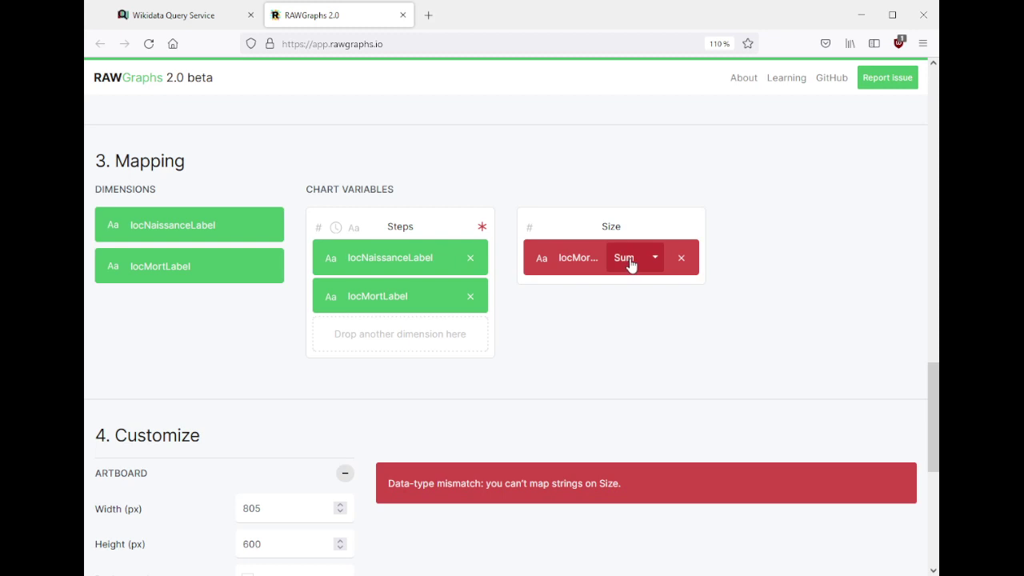
click(632, 266)
scroll(629, 348, down, 2)
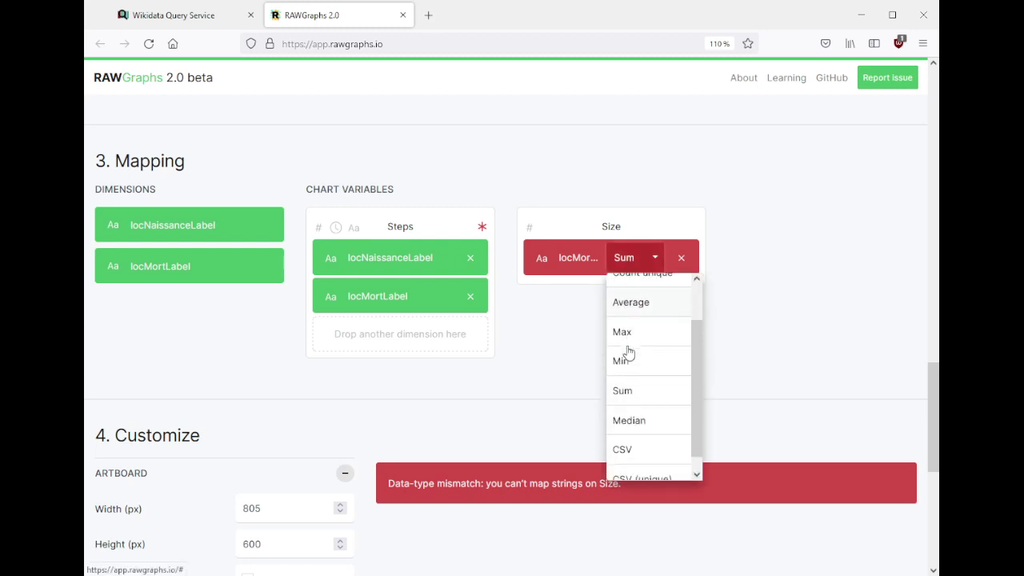
scroll(628, 350, up, 2)
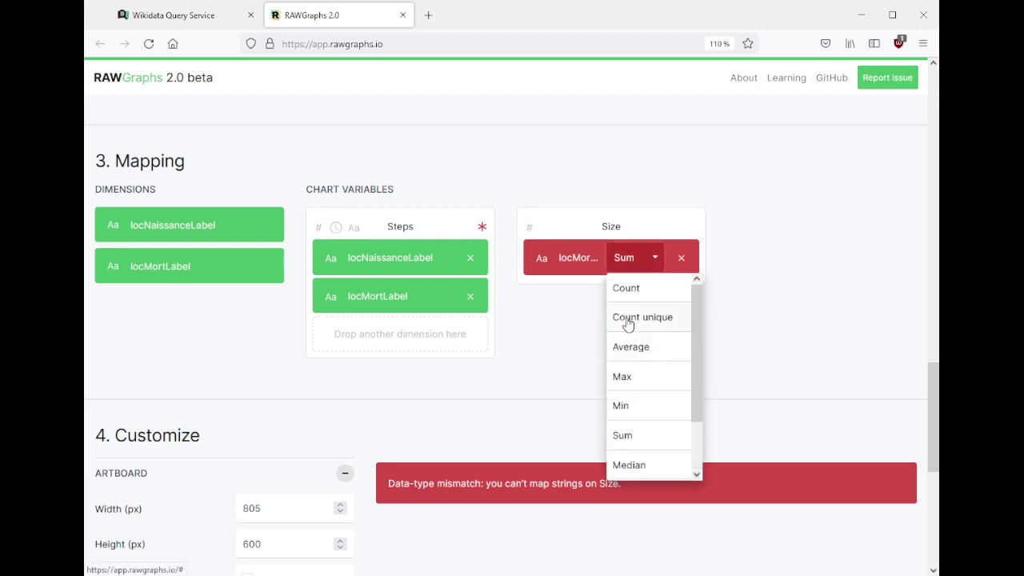
click(629, 293)
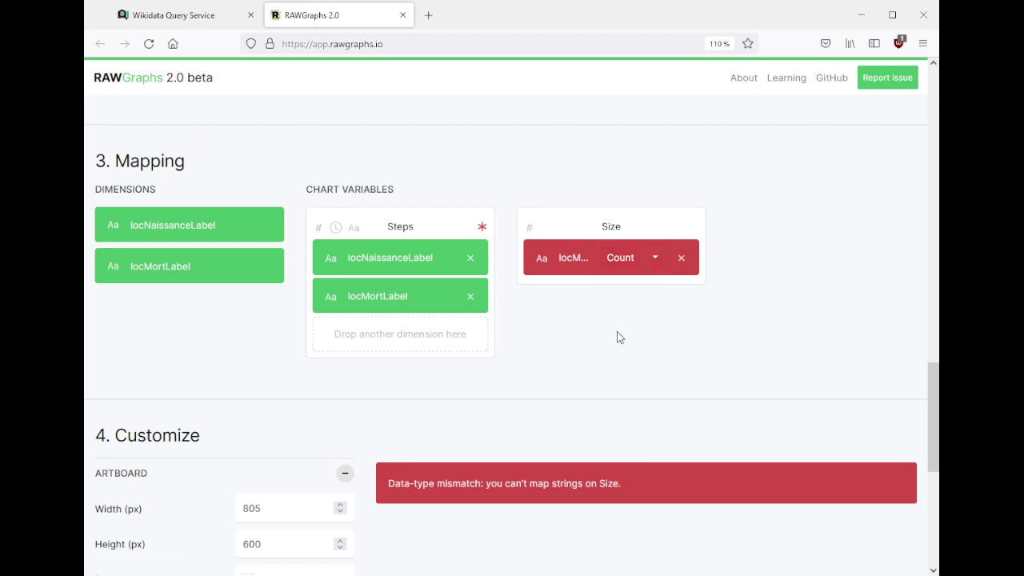
click(683, 258)
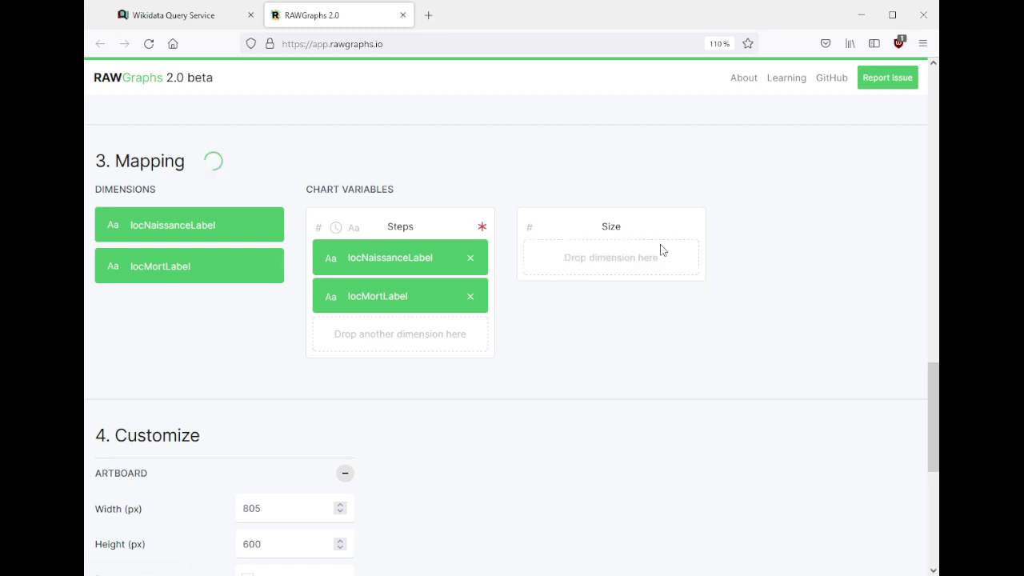
- Switch back to the Wikidata Query Service and delete the #defaultView:Dimensions line from the query
click(184, 15)
click(296, 301)
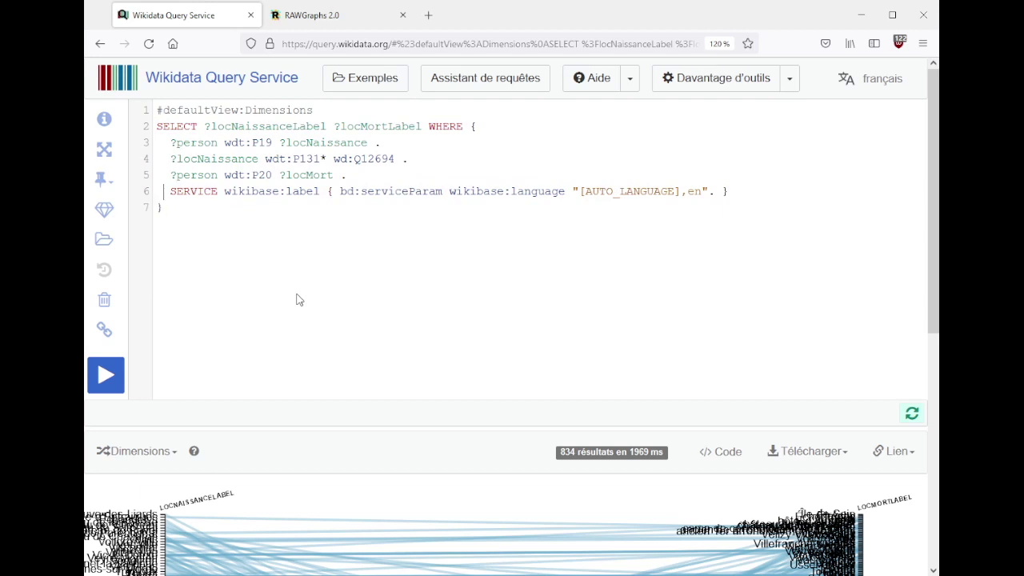
key(shift+Home)
key(BackSpace)
key(Delete)
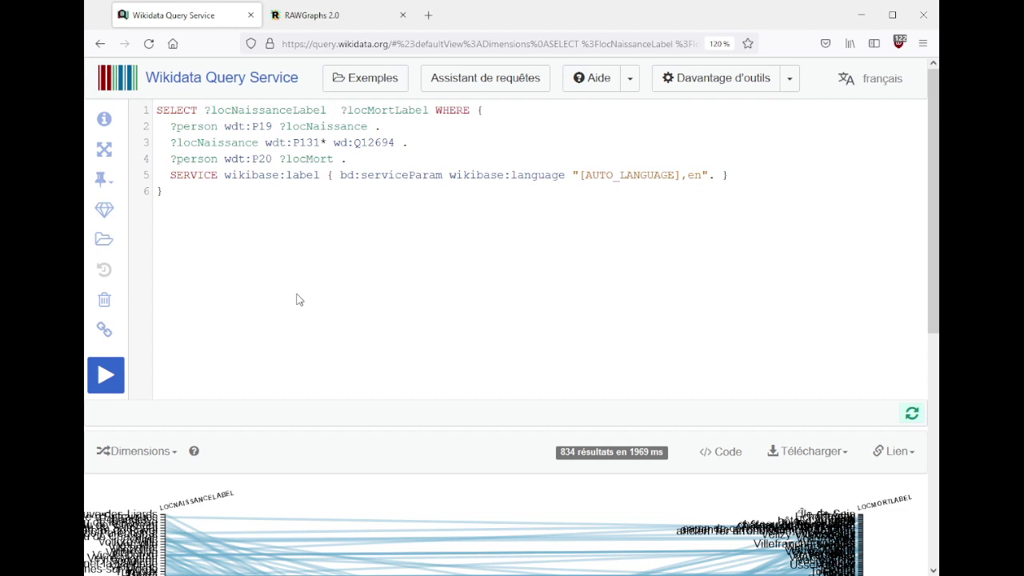
- Insert the aggregate (COUNT(?locNaissance) AS ?countN) after ?locNaissanceLabel in the SELECT clause
text(count)
key(ctrl+space)
key(Down)
key(Down)
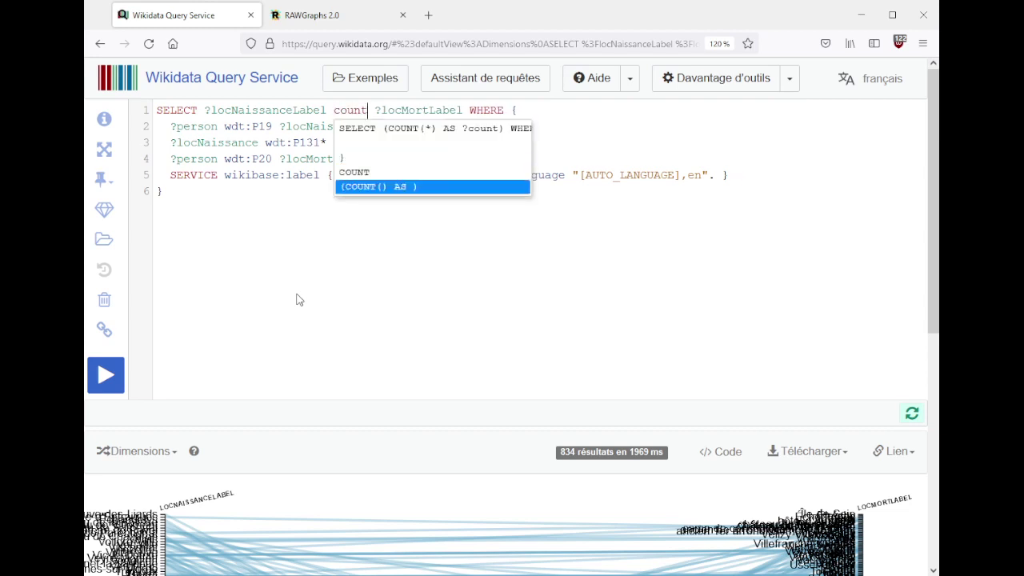
key(Return)
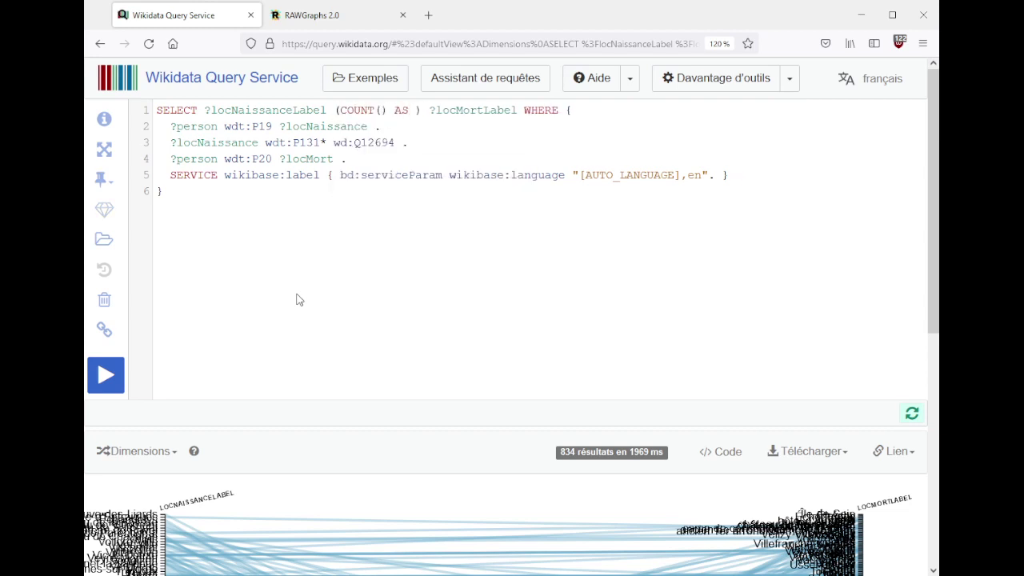
text(?)
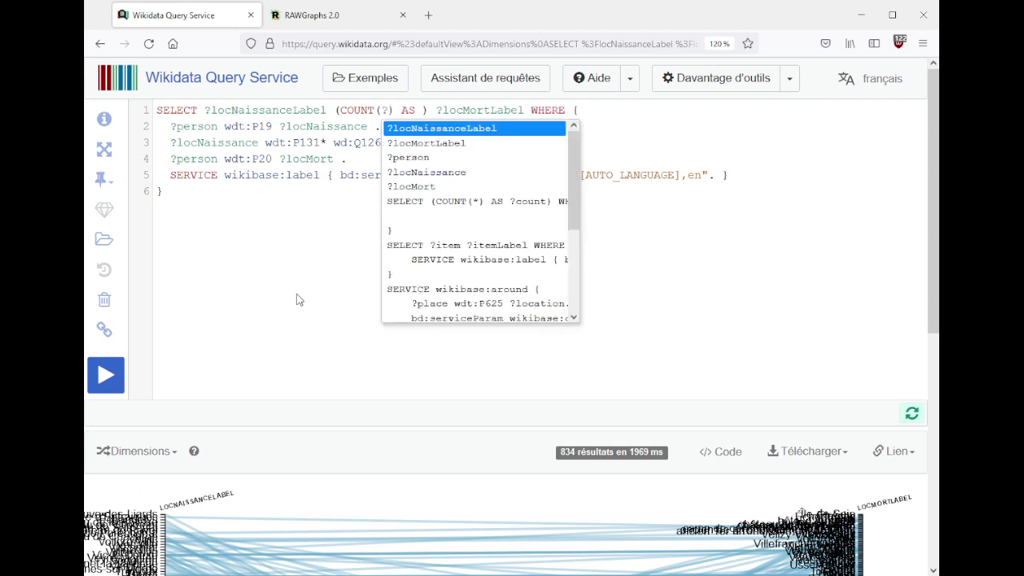
key(Down)
key(Down)
key(Down)
key(Return)
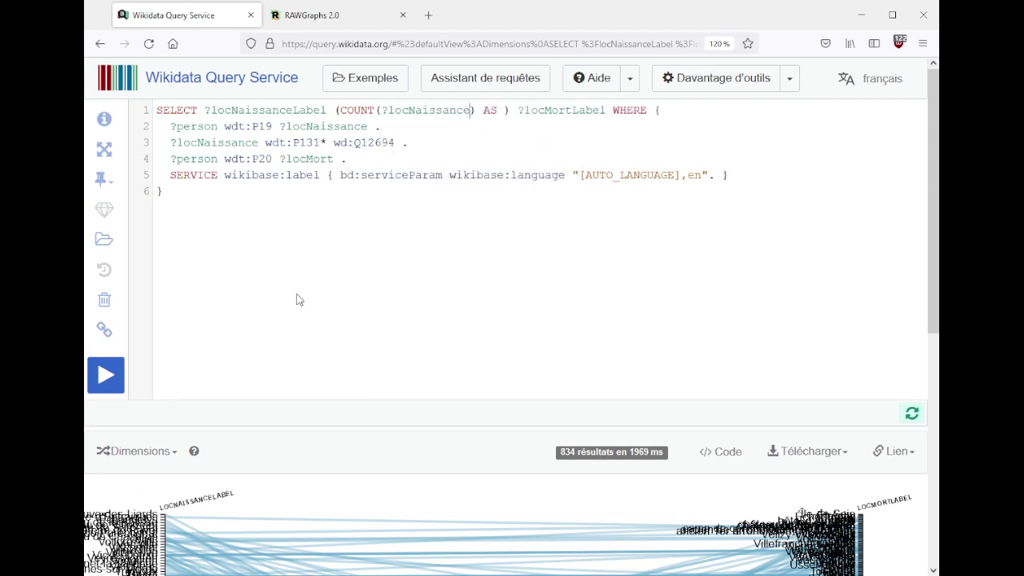
text(?countN)
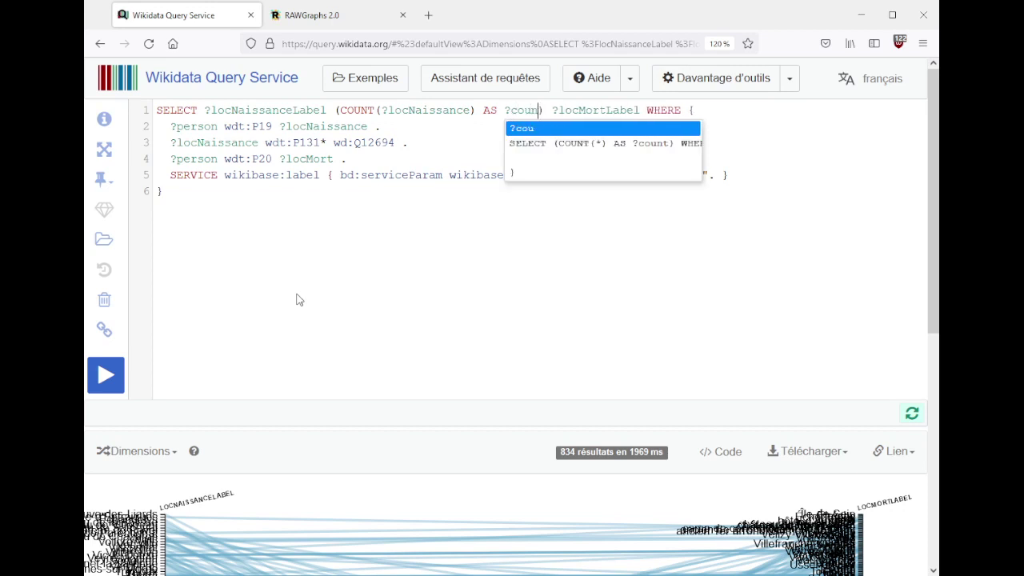
- Insert a COUNT(?locMort) aggregate with an empty alias after ?locMortLabel in the SELECT clause
key(ctrl+Left)
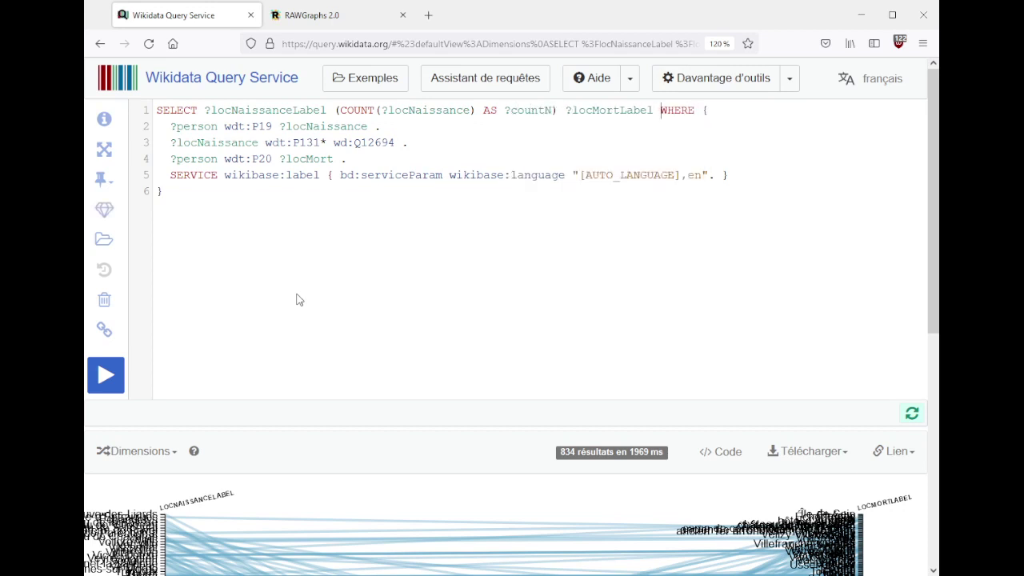
text((COUNT)
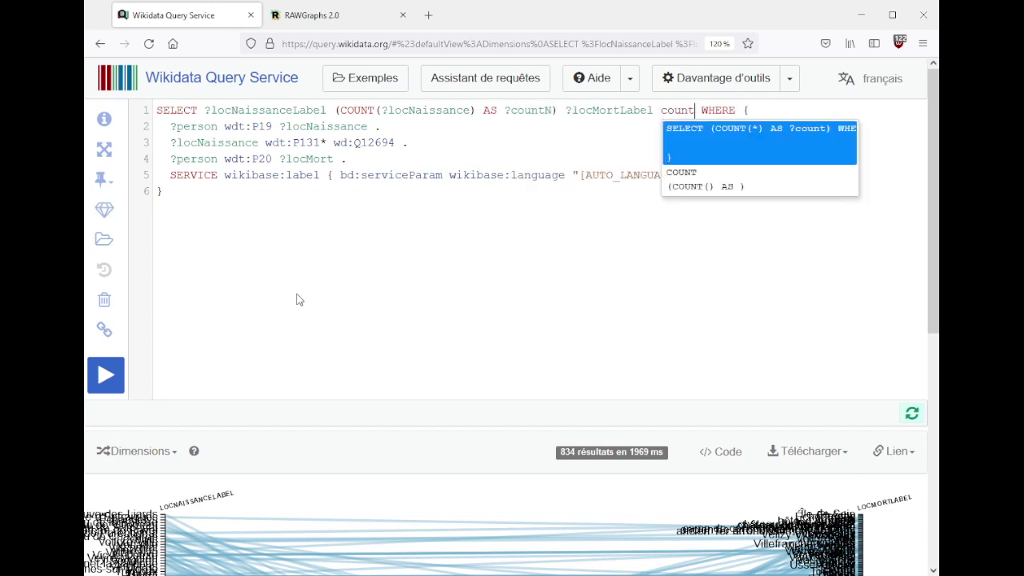
key(Down)
key(Down)
key(Return)
key(Left)
key(Left)
key(Left)
key(Left)
key(Left)
text(?lo)
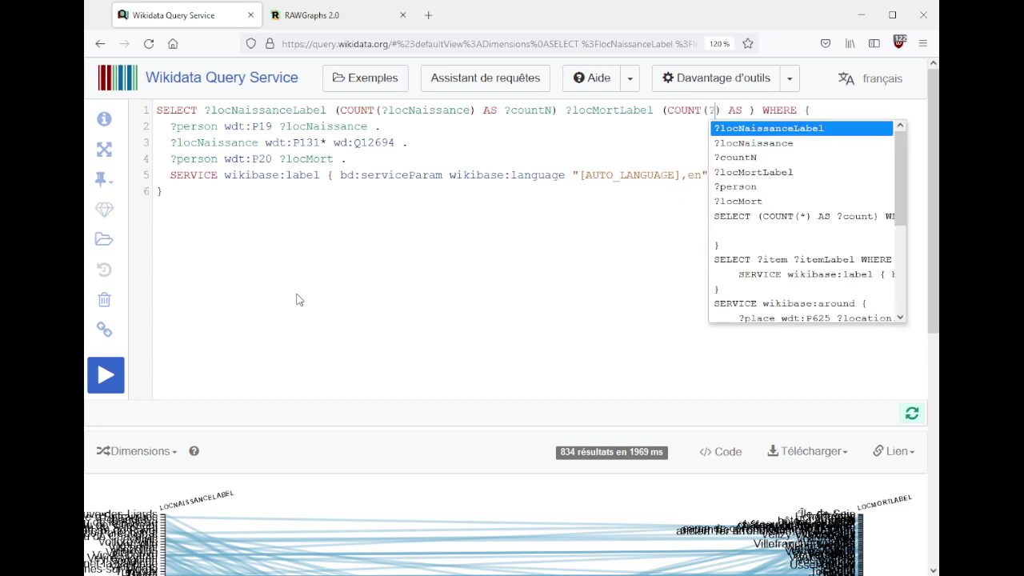
key(Down)
key(Down)
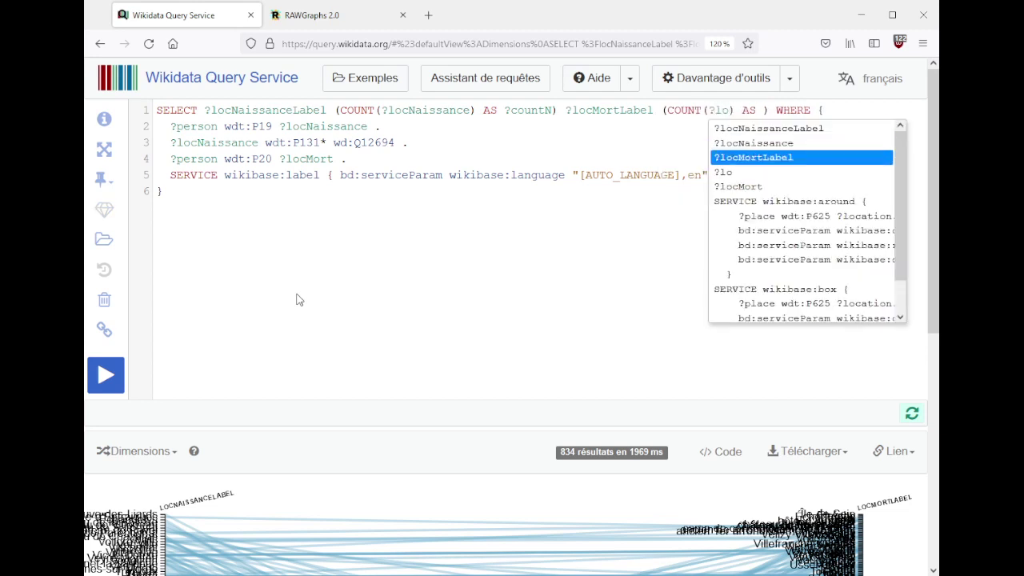
key(Down)
key(Return)
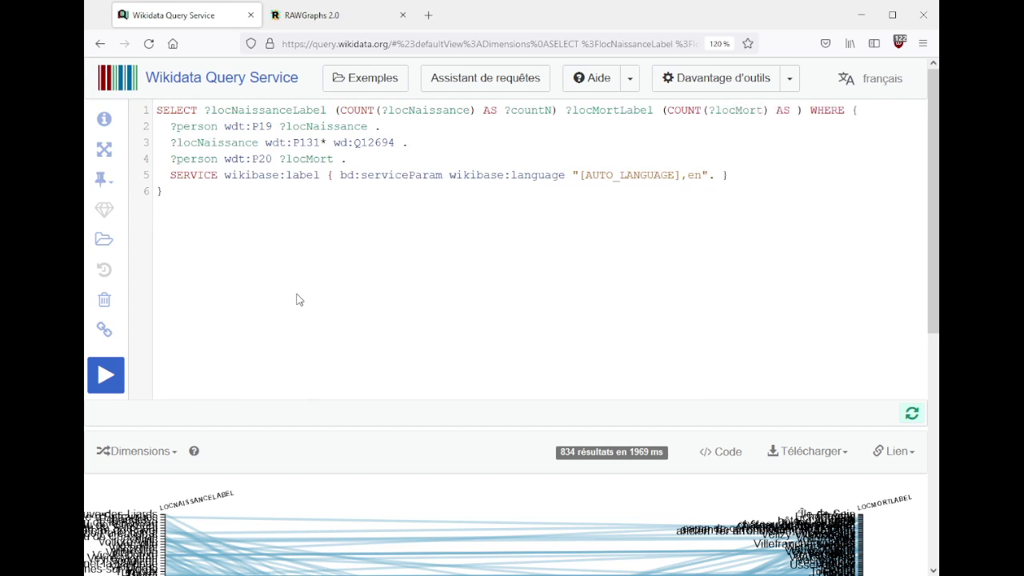
- Name the alias of the ?locMort count ?countM and run the query
text(?cun)
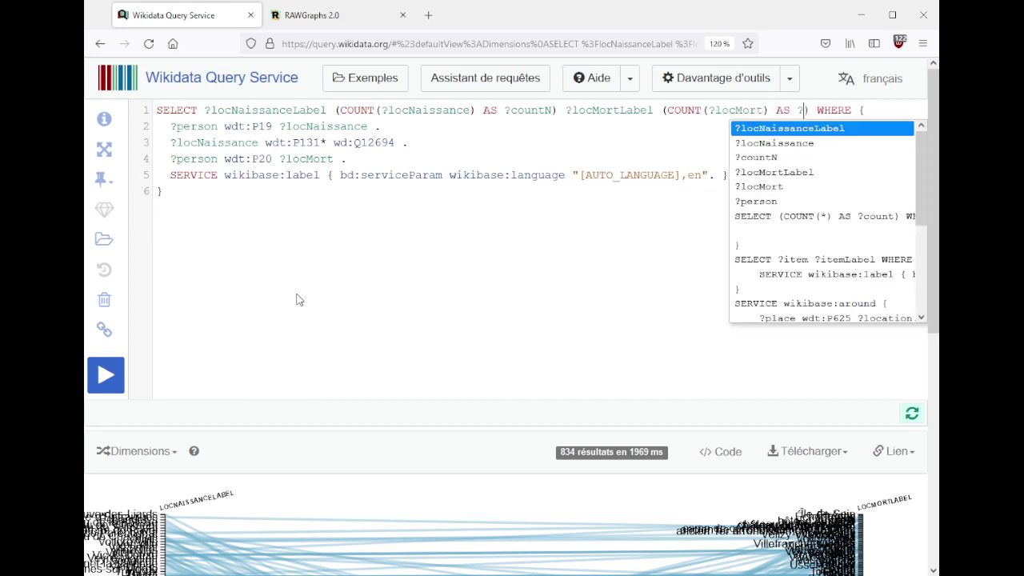
key(BackSpace)
key(BackSpace)
text(ountM))
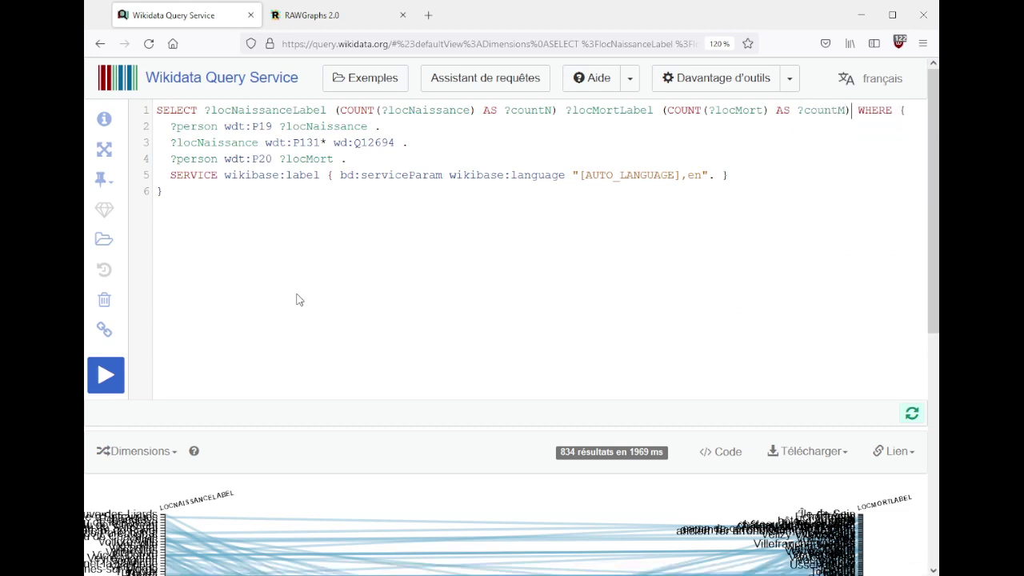
key(ctrl+Return)
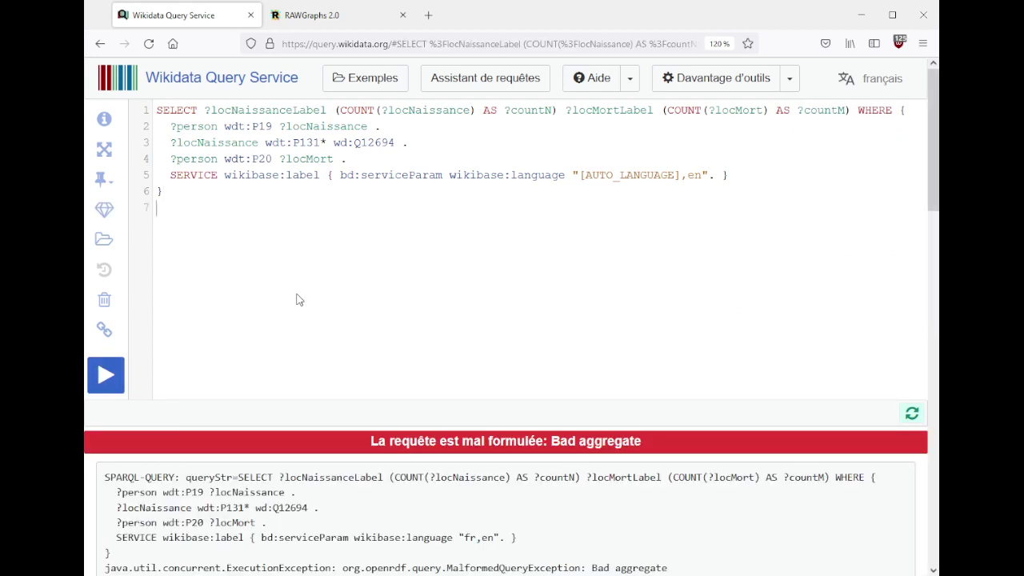
- Add the line GROUP BY ?locNaissanceLabel ?locMortLabel below the closing brace and run the query again
text(GROUP BY ?)
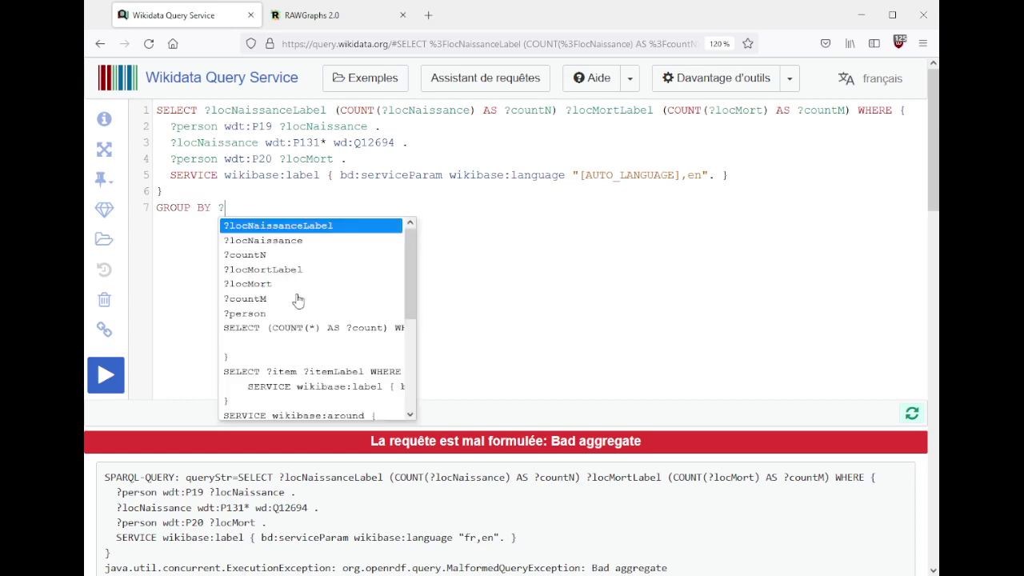
key(Down)
key(Up)
key(Return)
text(,)
key(BackSpace)
text(?locNaissanceLabel ?loc)
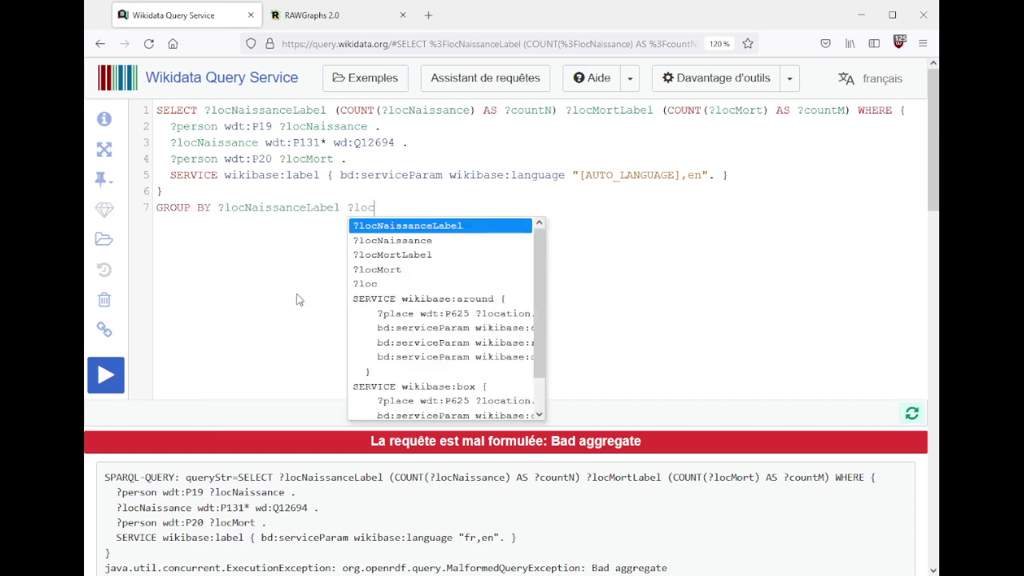
key(Down)
key(Down)
key(Return)
key(ctrl+Return)
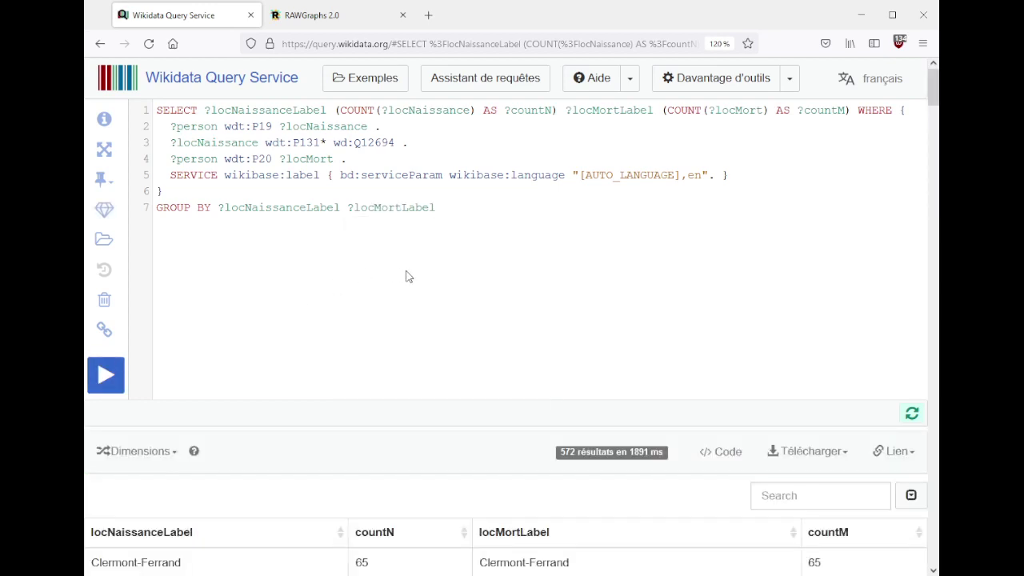
- Look over the results table, display the results as Dimensions, and examine the diagram's place and count axes
scroll(406, 277, down, 5)
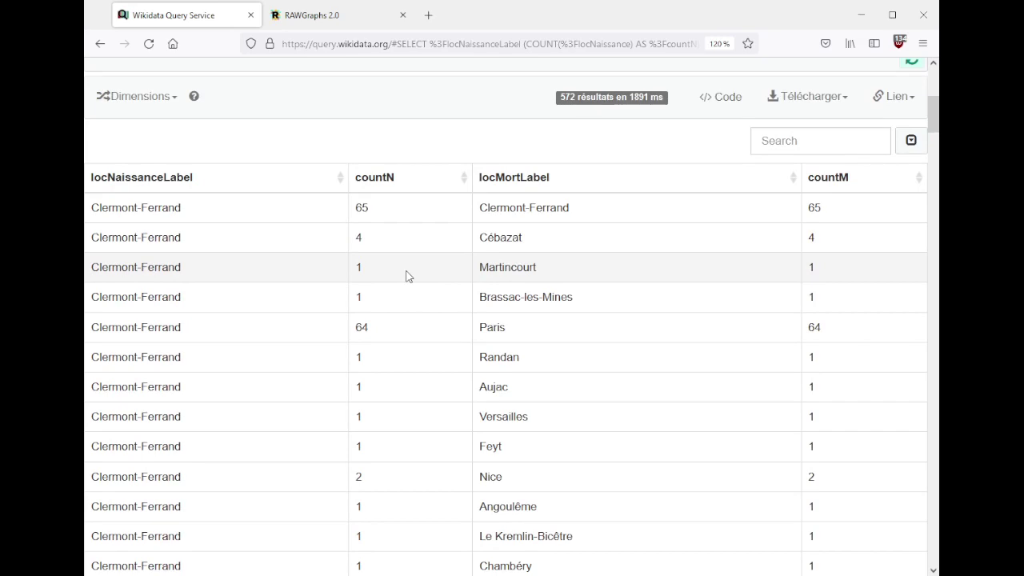
click(138, 97)
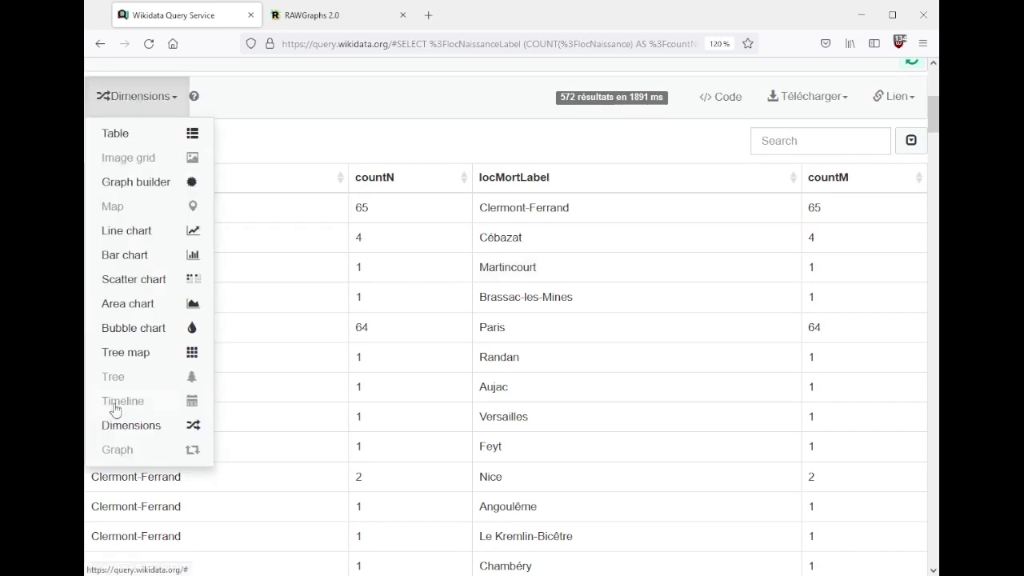
click(133, 427)
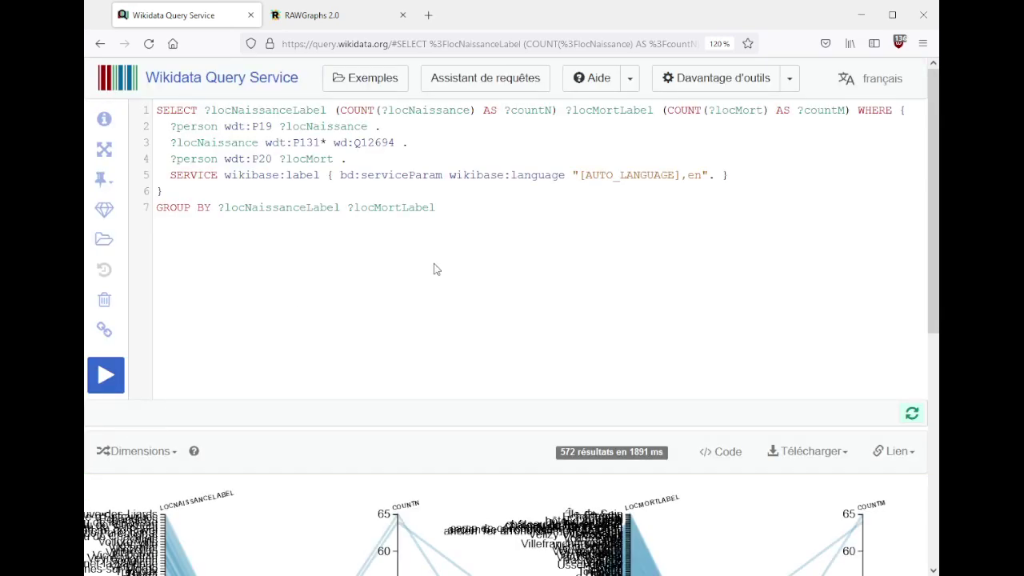
scroll(434, 270, down, 5)
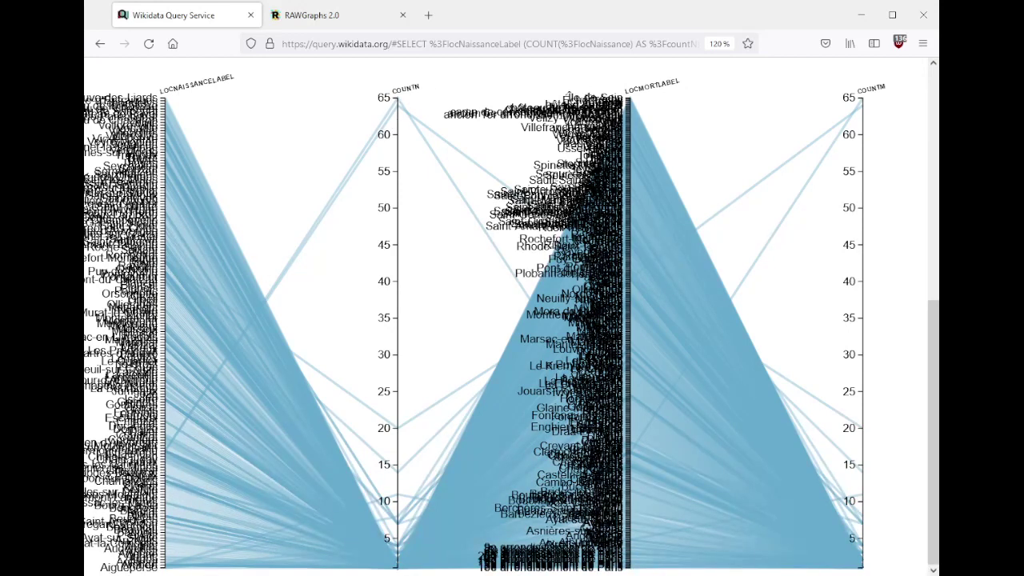
drag(96, 450, 136, 473)
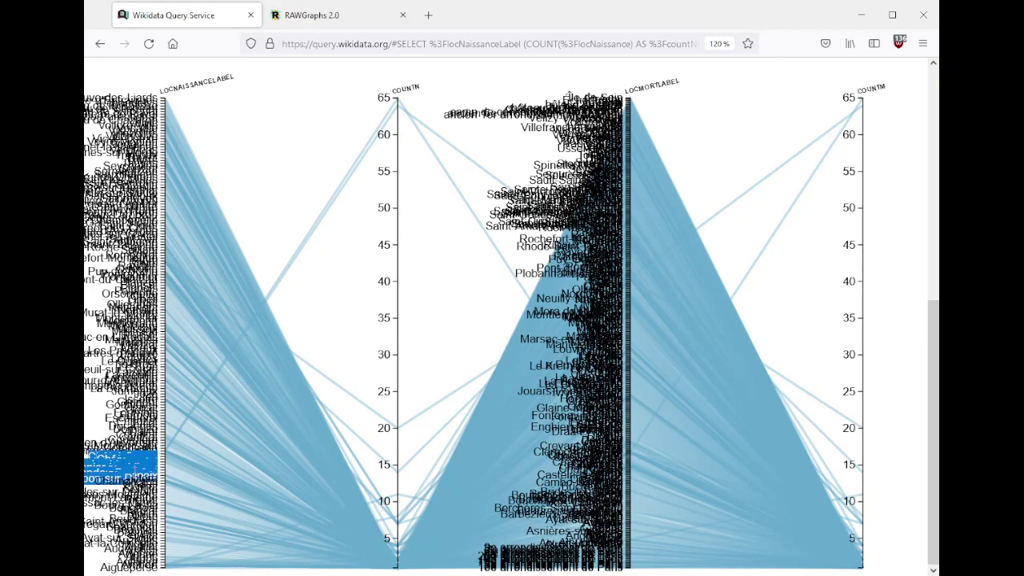
click(214, 402)
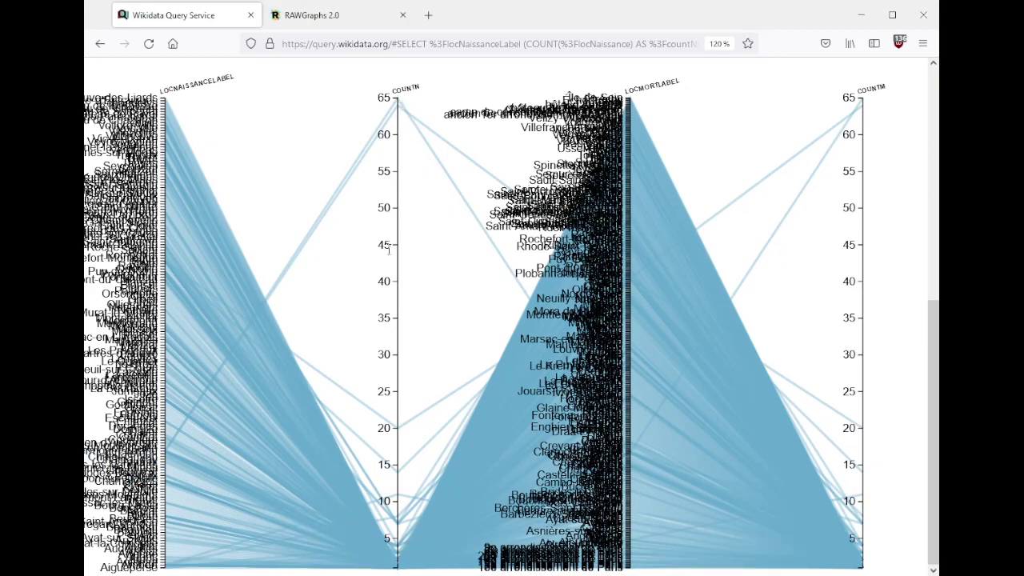
scroll(390, 253, up, 5)
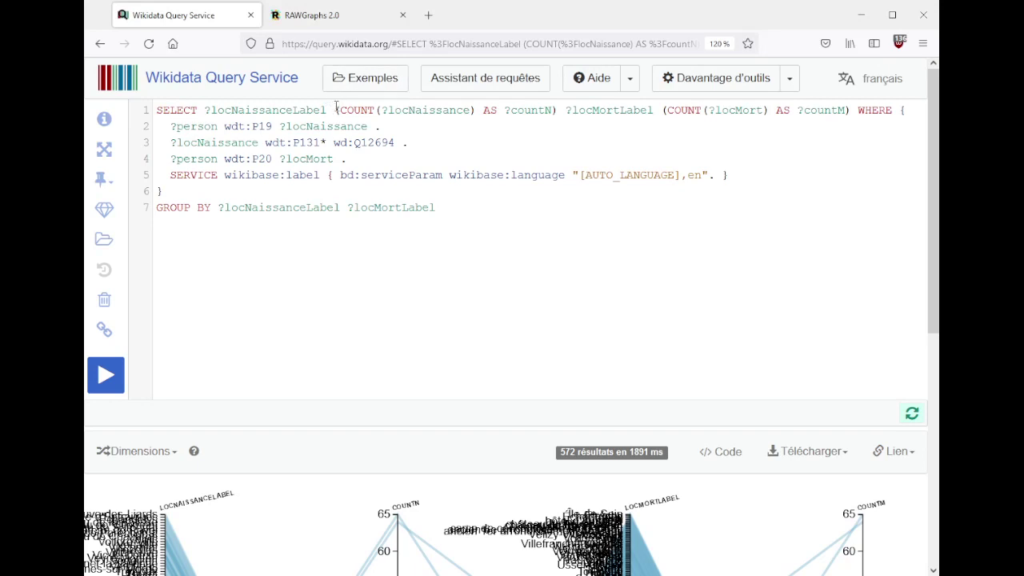
- Copy the entire query text, leaving it in place in the editor, and switch to RAWGraphs
key(ctrl+a)
key(ctrl+c)
key(Delete)
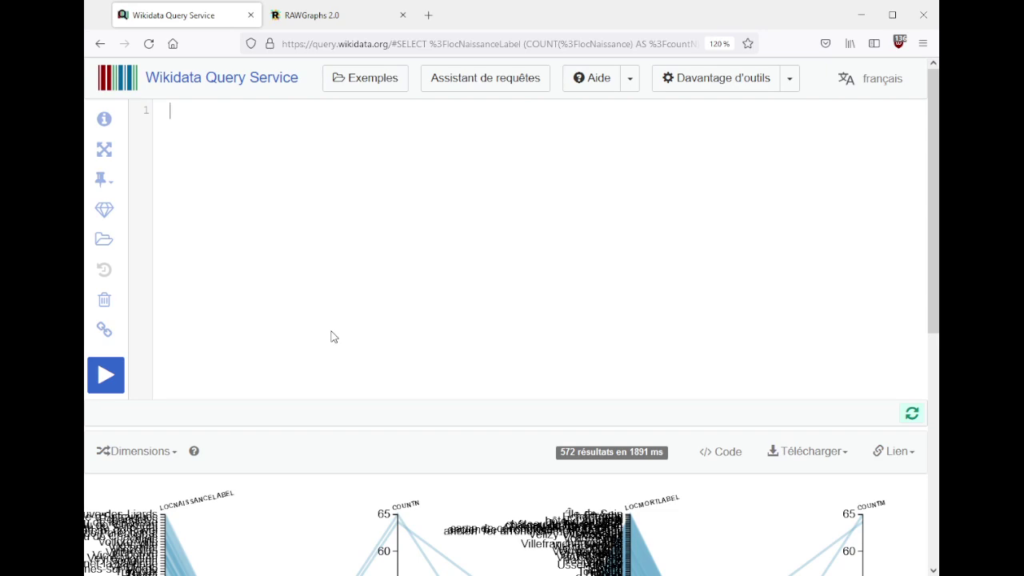
key(ctrl+z)
key(ctrl+Tab)
- Change the data source to a SPARQL query, paste the copied counting query, and run it
scroll(328, 264, up, 15)
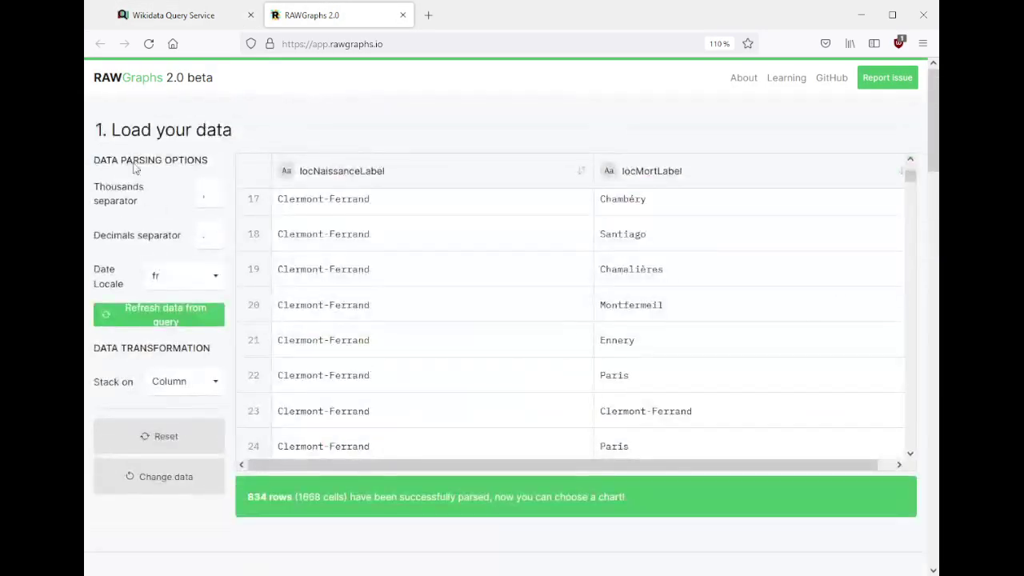
click(153, 80)
click(157, 294)
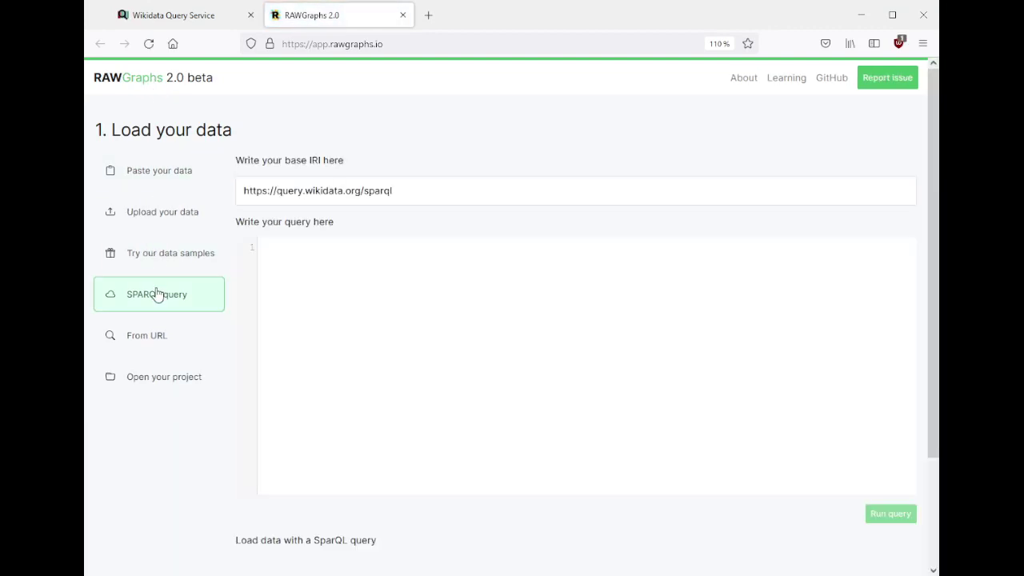
click(345, 299)
key(ctrl+v)
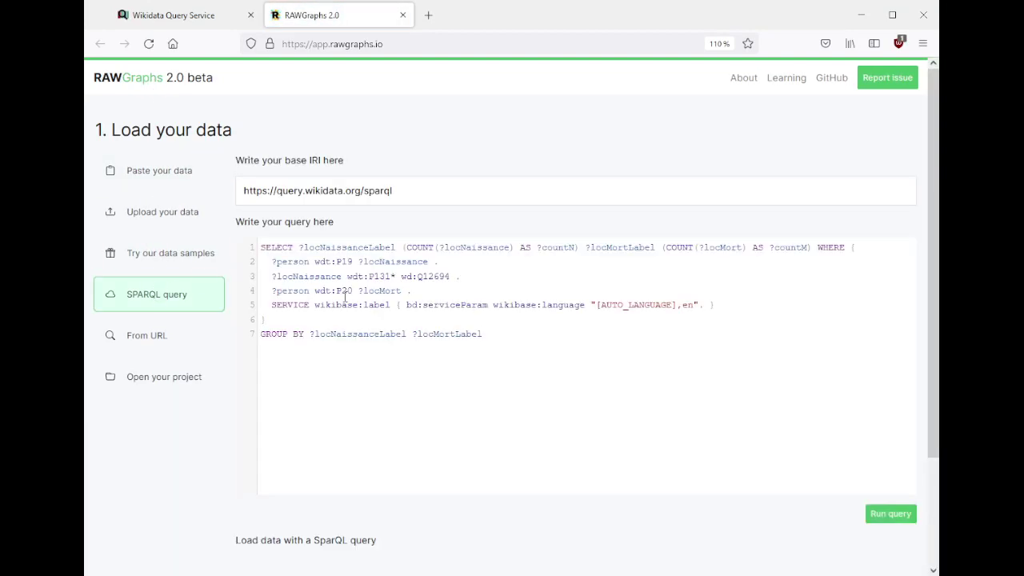
click(883, 516)
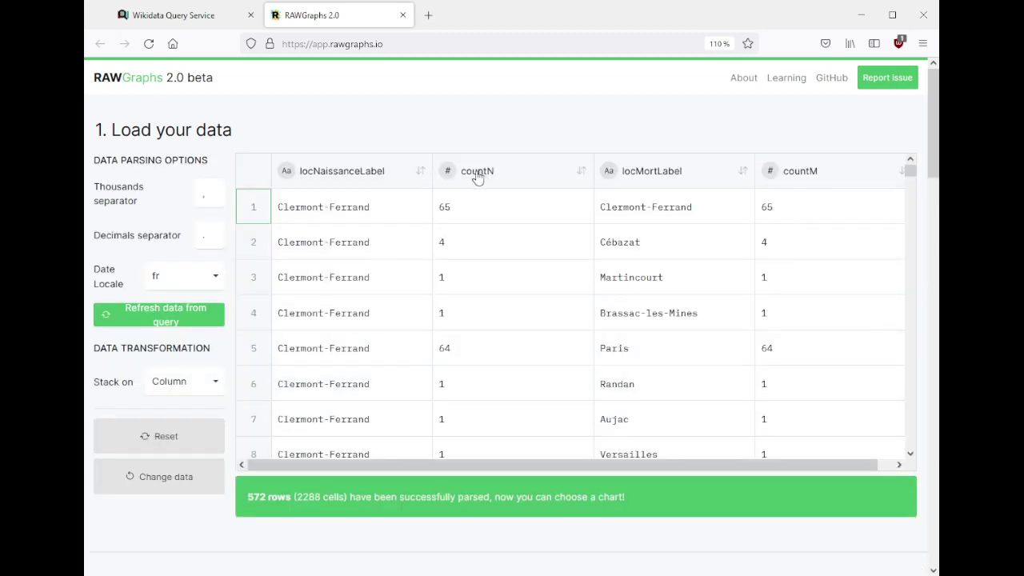
- Check the data type options of the countN column and look through the available chart types
click(444, 175)
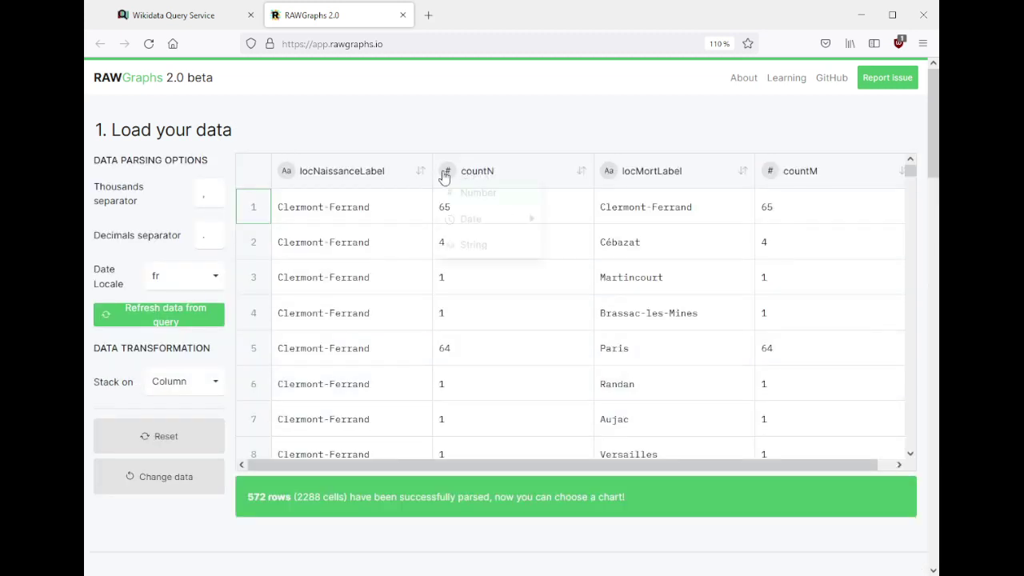
click(487, 112)
scroll(267, 302, down, 3)
scroll(197, 368, down, 5)
scroll(200, 364, down, 7)
scroll(359, 200, up, 4)
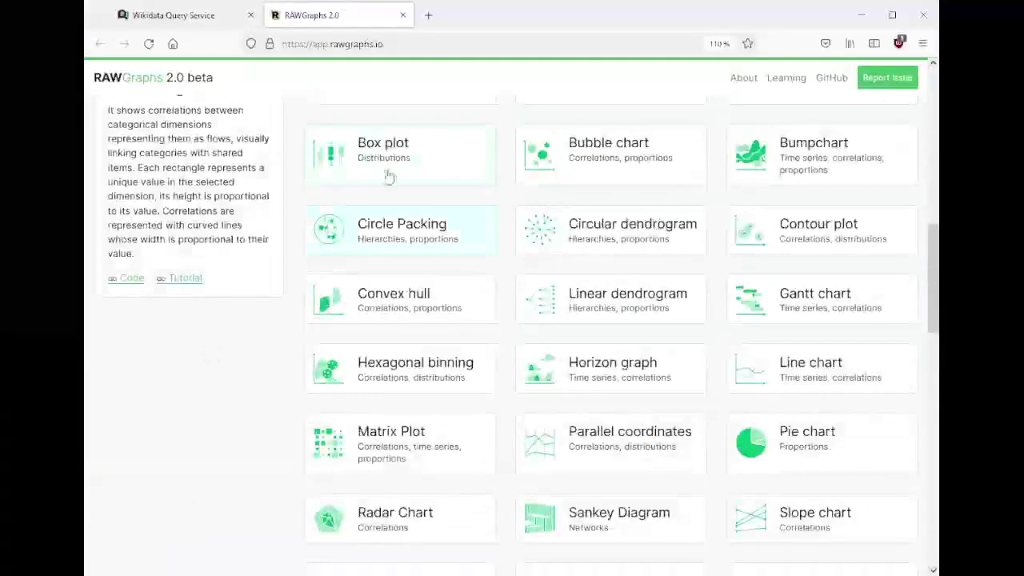
scroll(403, 207, up, 3)
- Try mapping countN to the Steps variable, and remove it again
scroll(259, 316, down, 10)
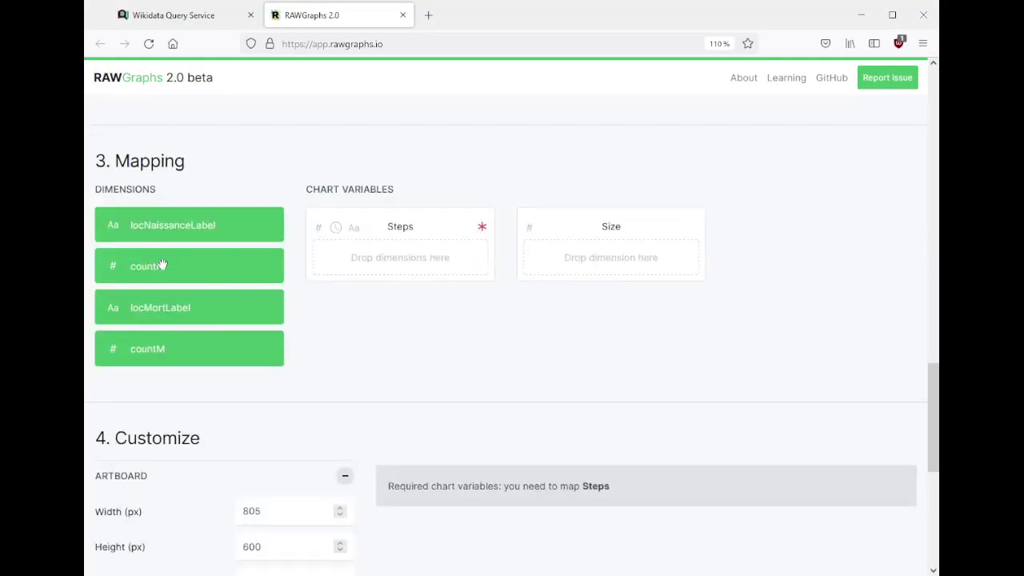
drag(163, 265, 356, 258)
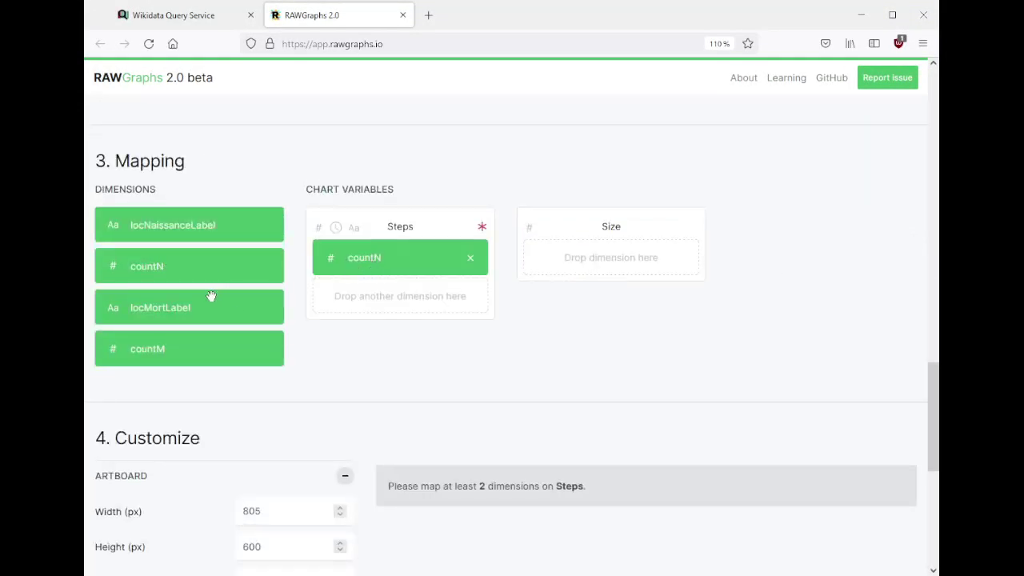
click(470, 259)
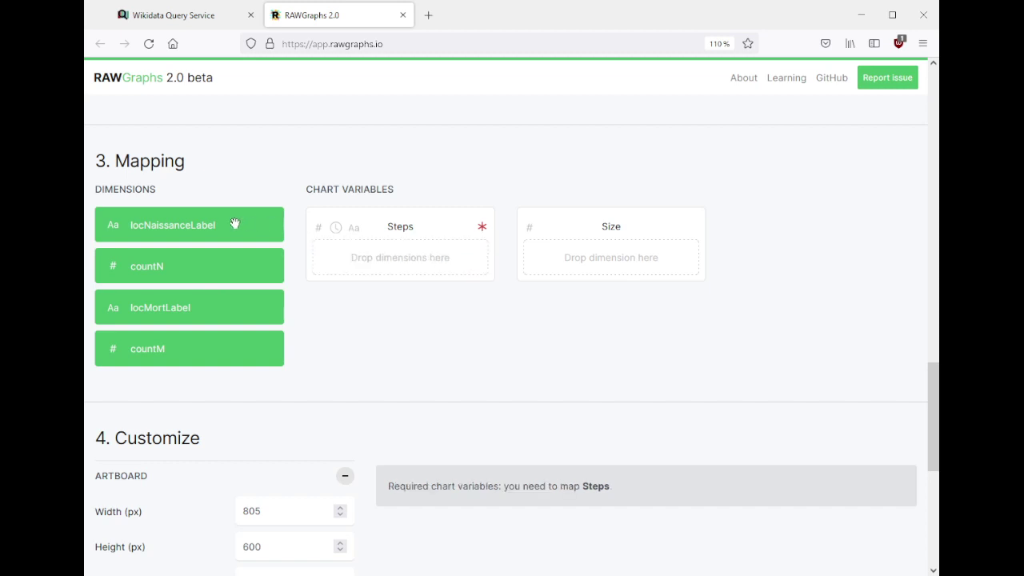
- Map locNaissanceLabel and locMortLabel, in that order, to the Steps variable and countN to the Size variable
drag(190, 224, 395, 258)
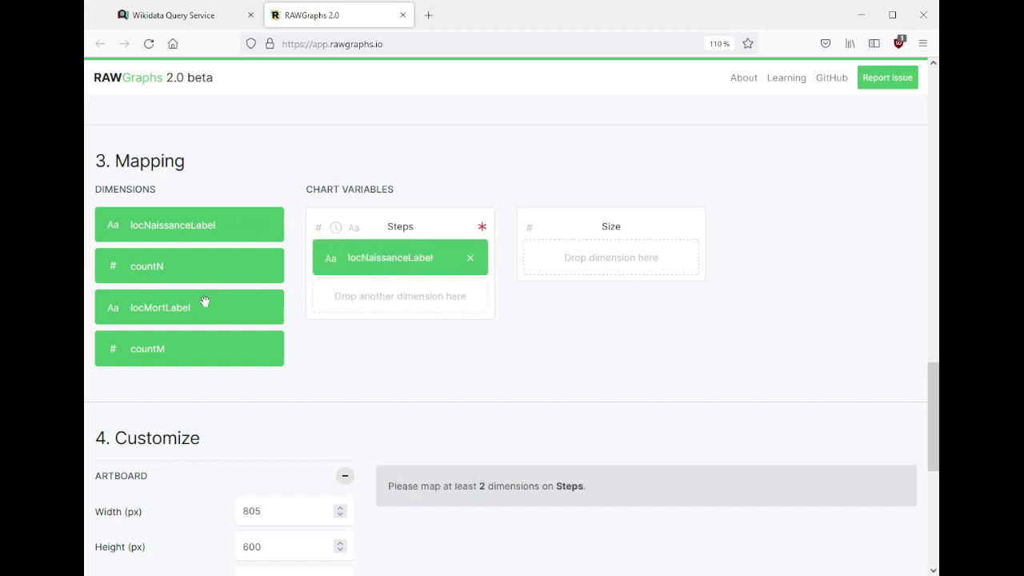
drag(178, 310, 397, 315)
drag(176, 265, 606, 265)
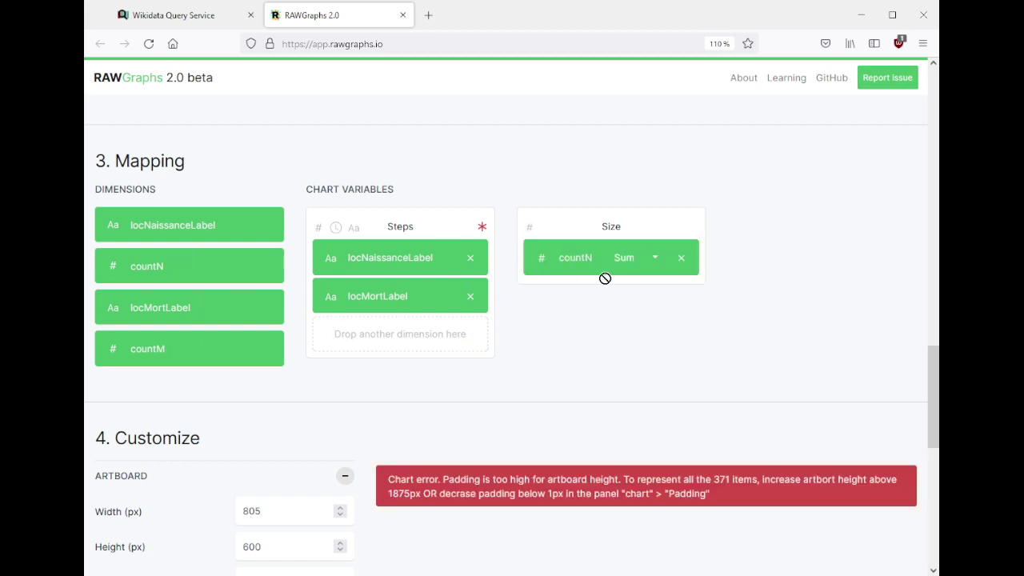
- Remove the countN dimension from the Size variable in the chart mapping
scroll(606, 384, down, 4)
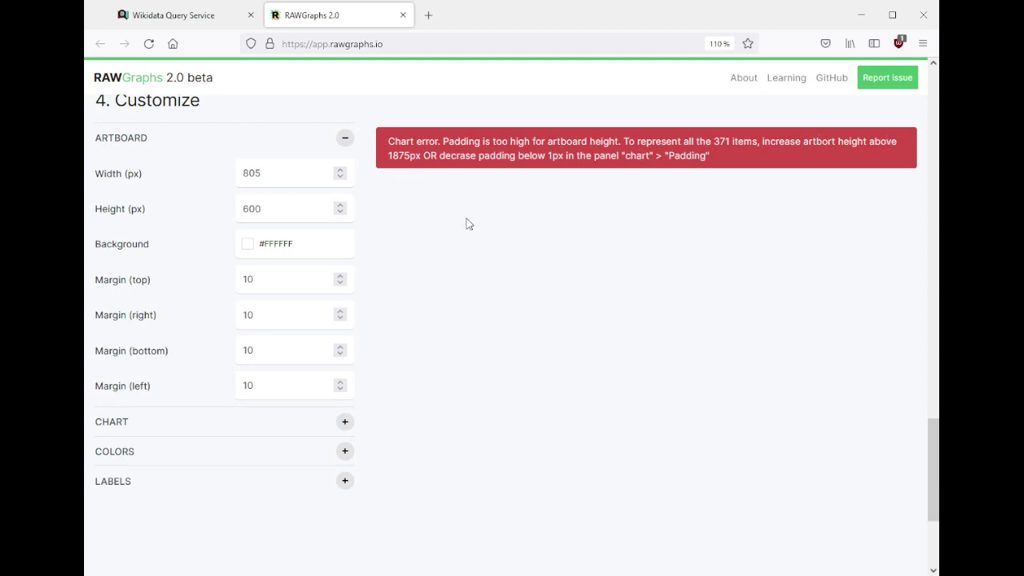
scroll(456, 209, up, 1)
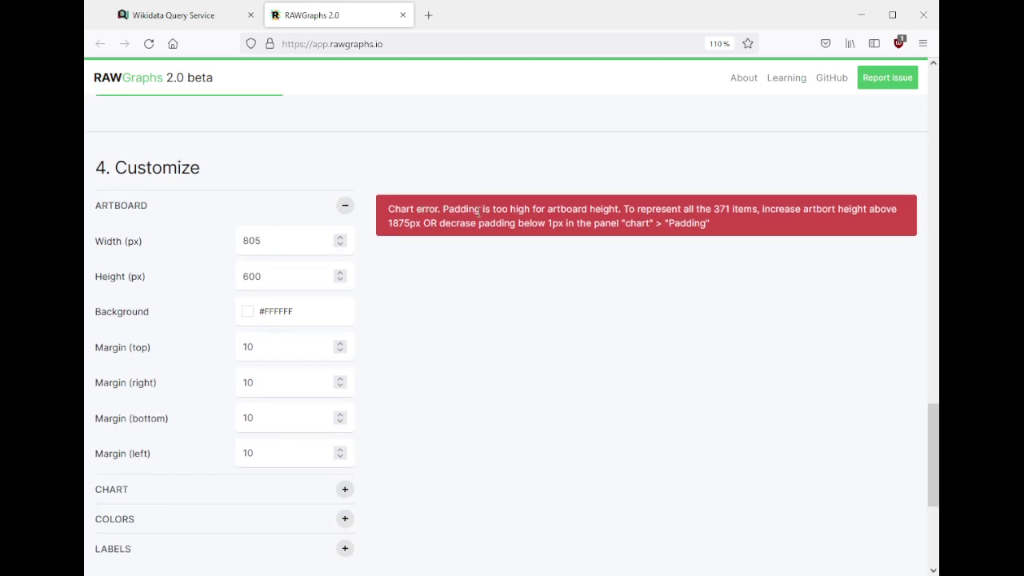
scroll(560, 192, up, 2)
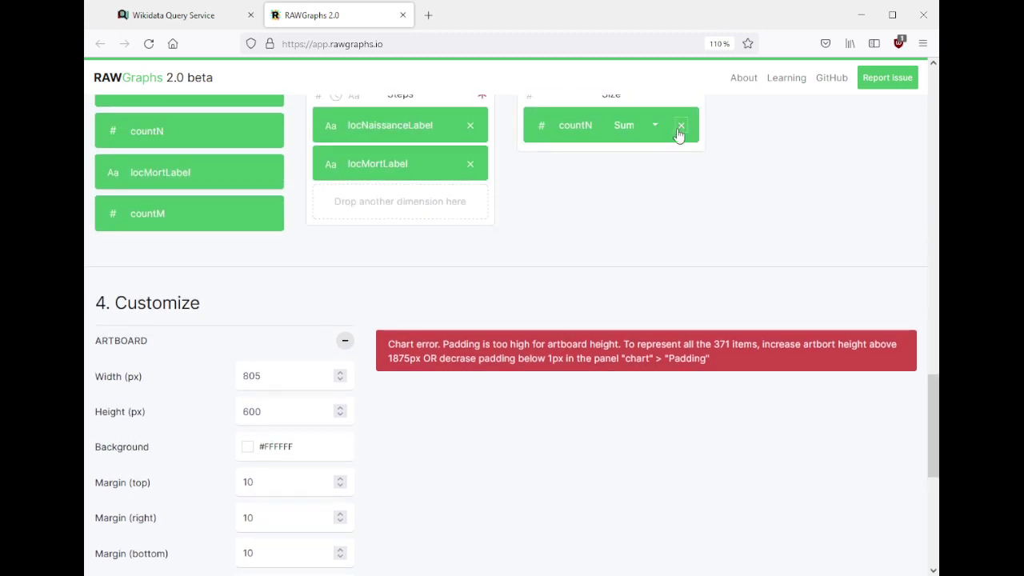
click(680, 127)
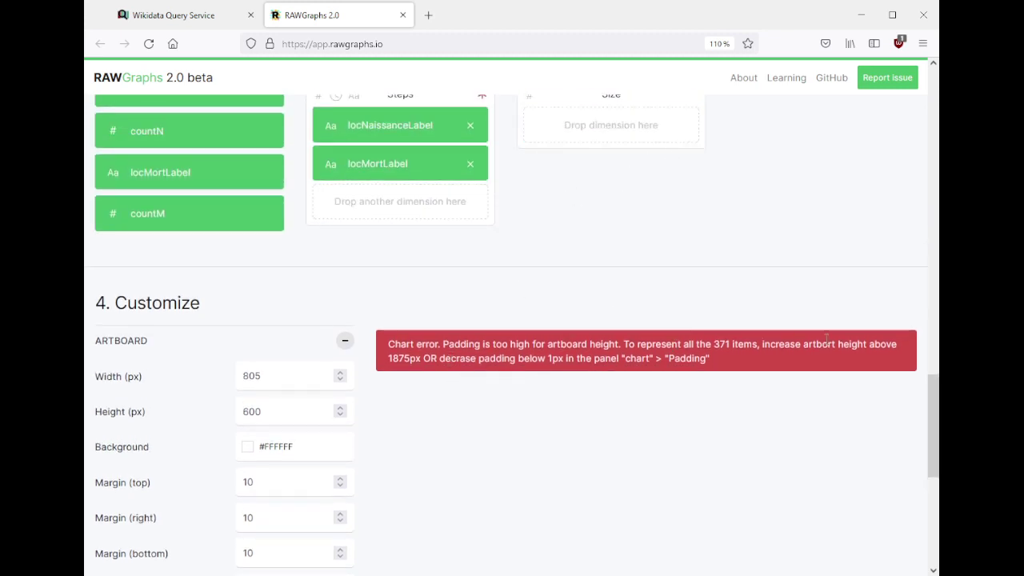
- Set the artboard's height to 2000 px and its width to 700 px
drag(801, 345, 855, 344)
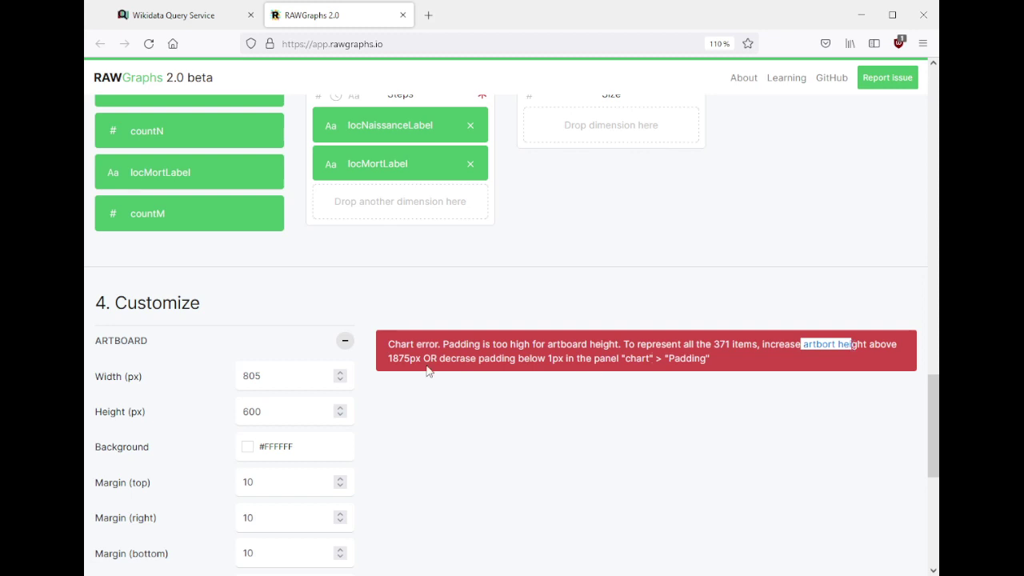
drag(284, 412, 219, 410)
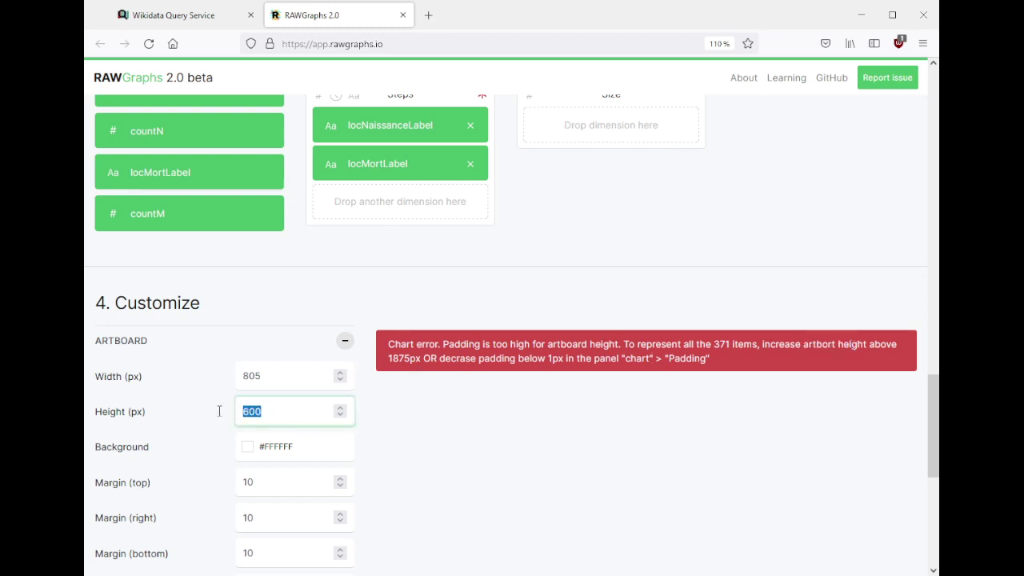
text(20)
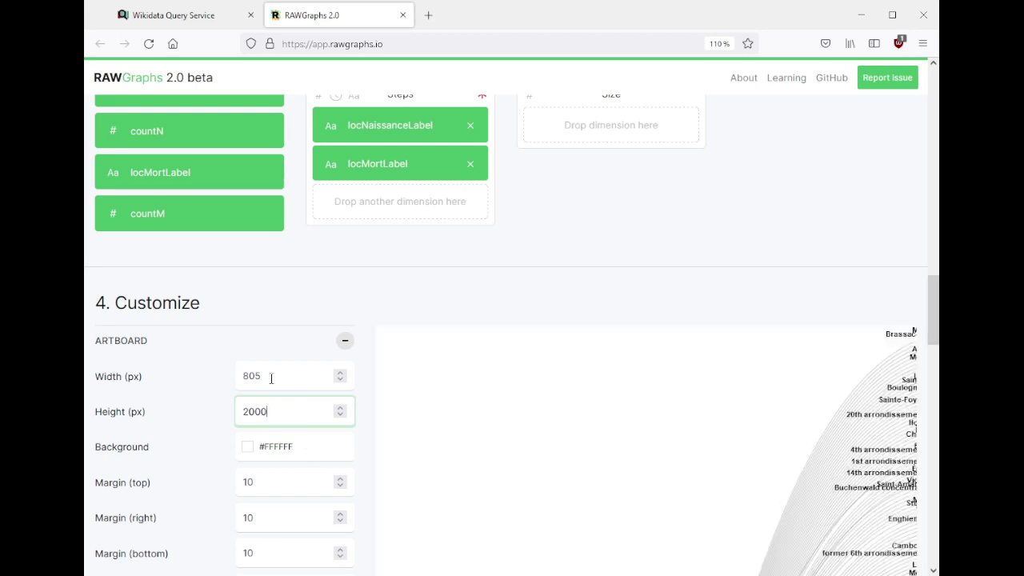
scroll(627, 251, down, 10)
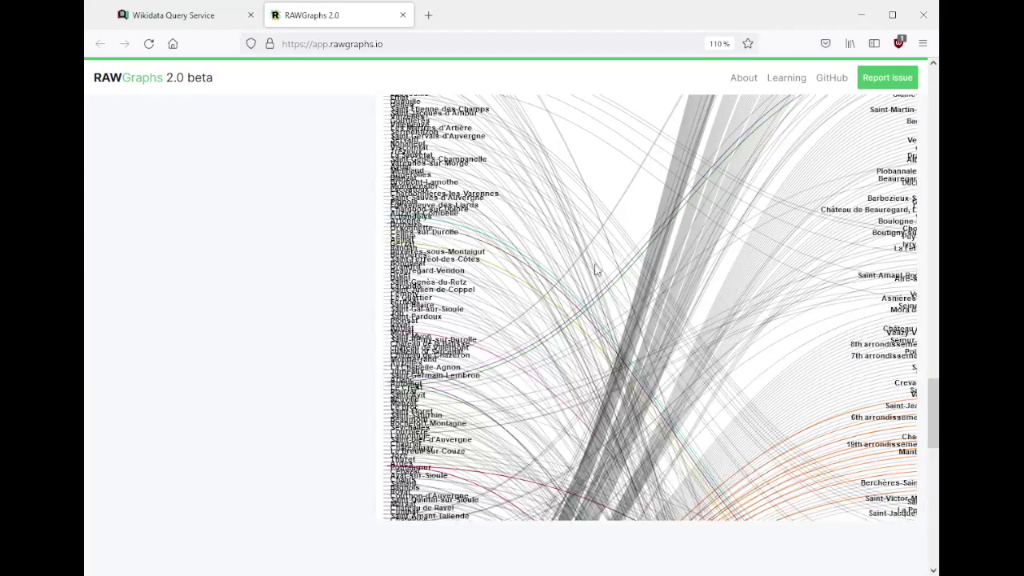
scroll(594, 270, up, 10)
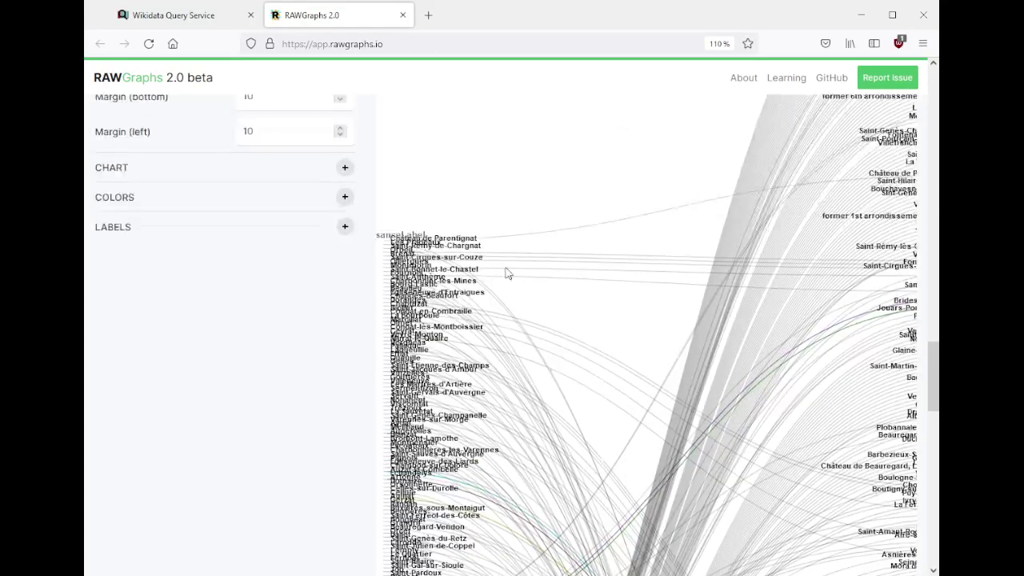
scroll(258, 320, up, 1)
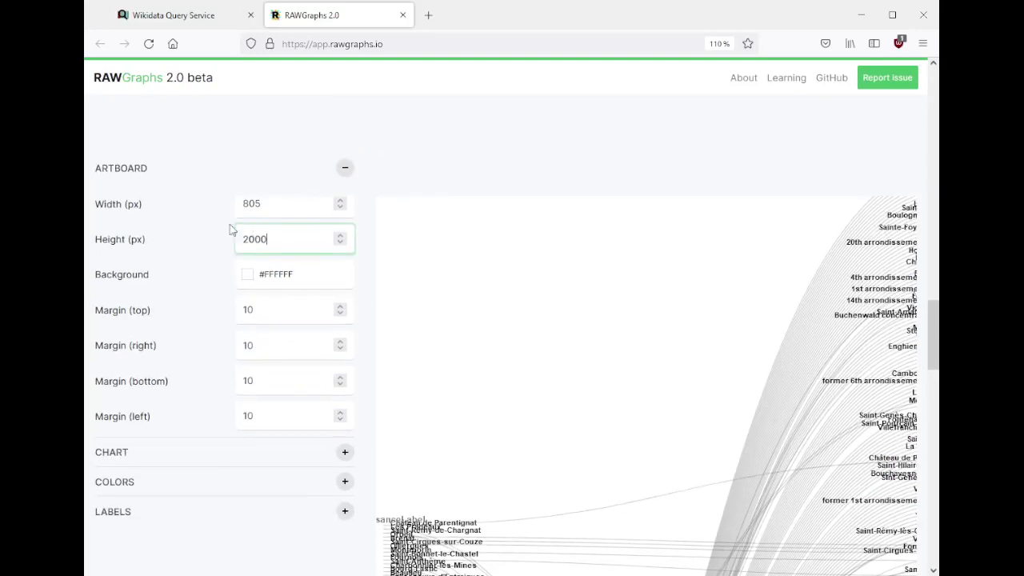
double_click(279, 203)
text(700)
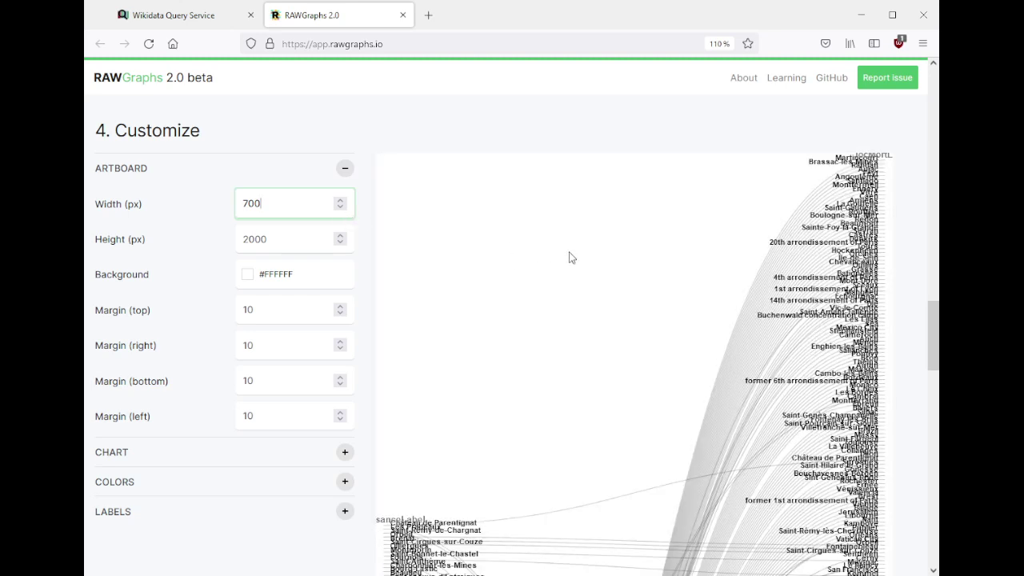
- Examine the alluvial diagram along its full height, comparing the birth places with the death places
scroll(569, 258, down, 4)
scroll(569, 259, down, 5)
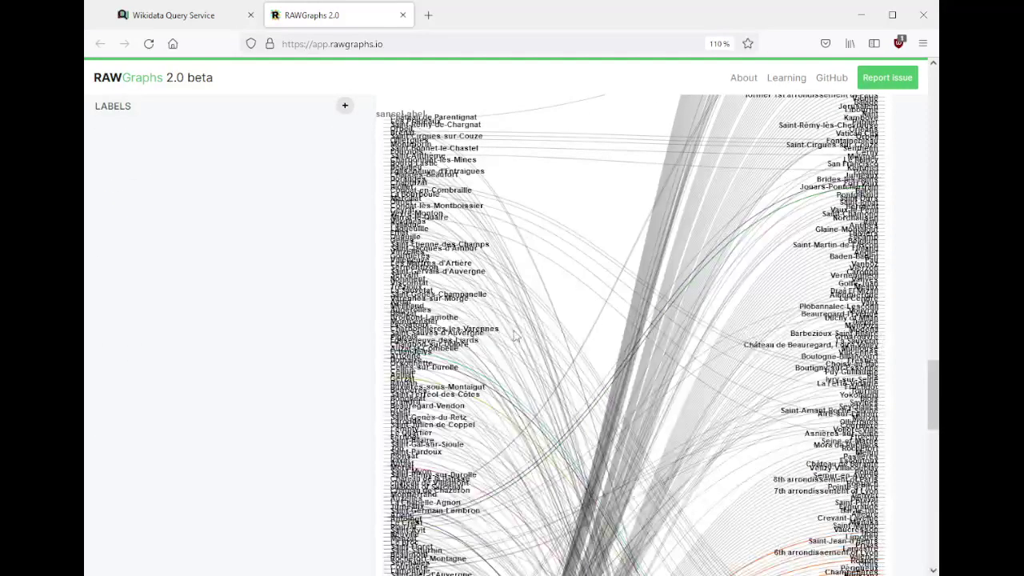
scroll(516, 336, down, 4)
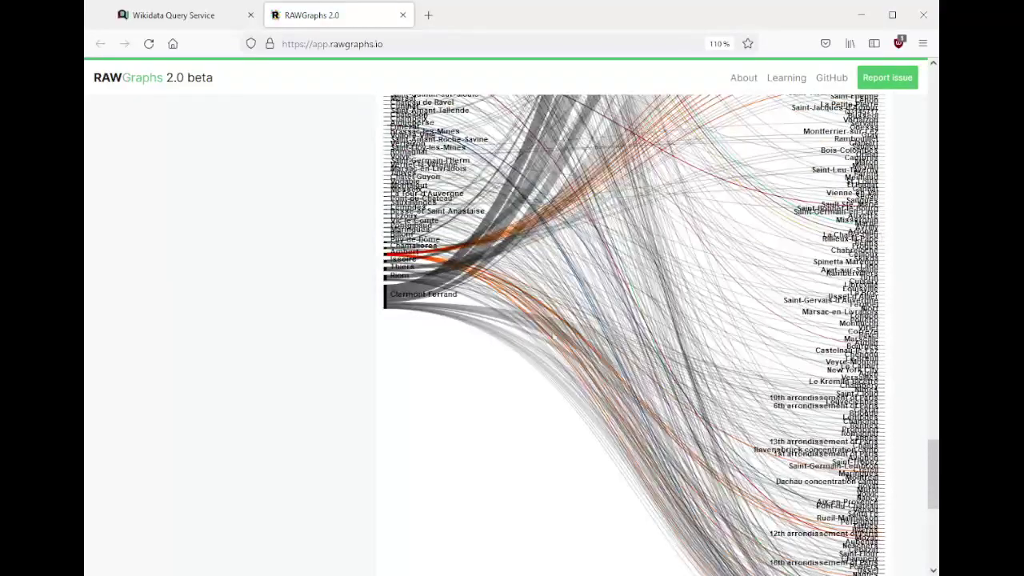
scroll(605, 350, down, 3)
scroll(606, 350, up, 6)
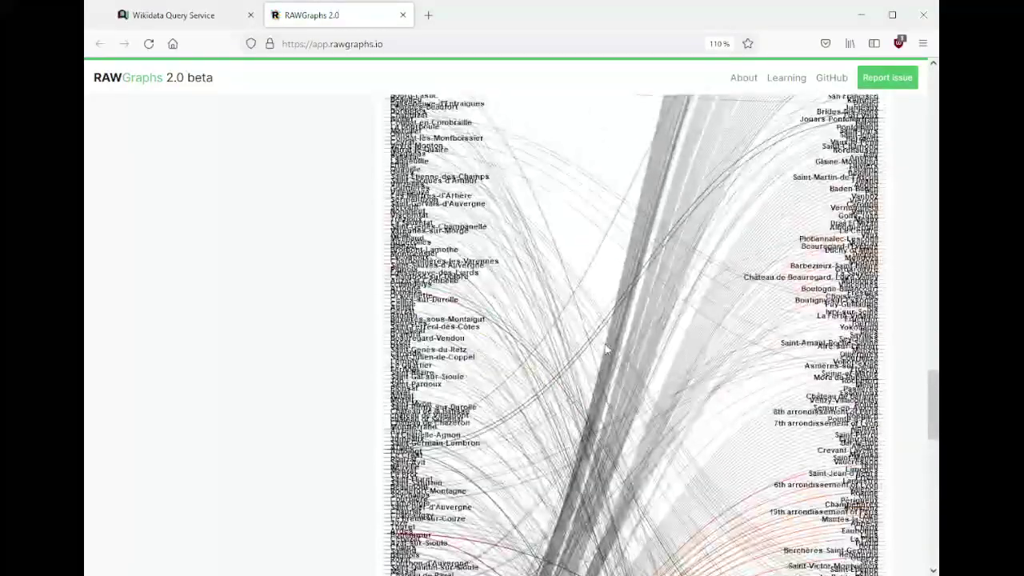
scroll(606, 352, down, 6)
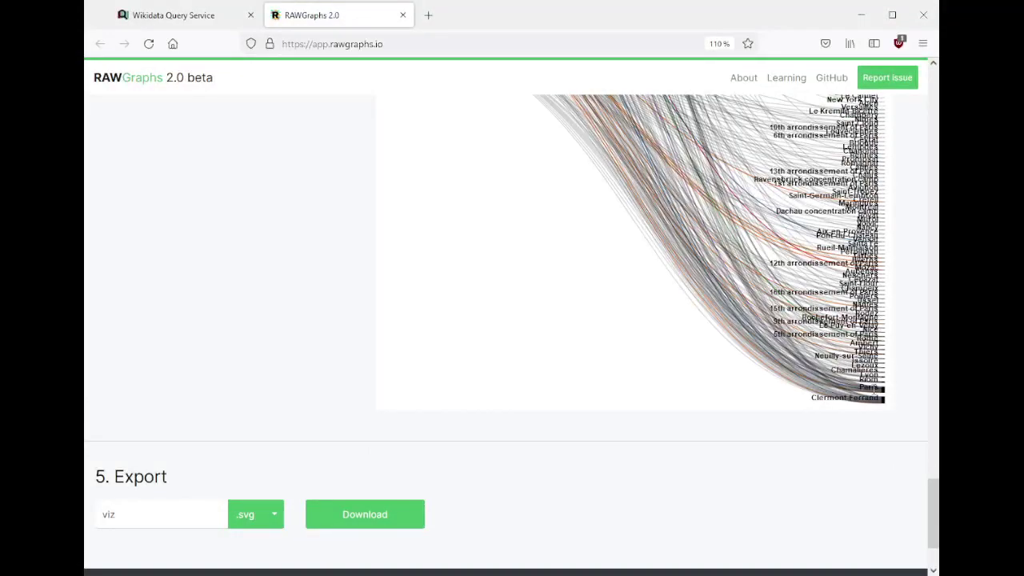
scroll(512, 336, up, 15)
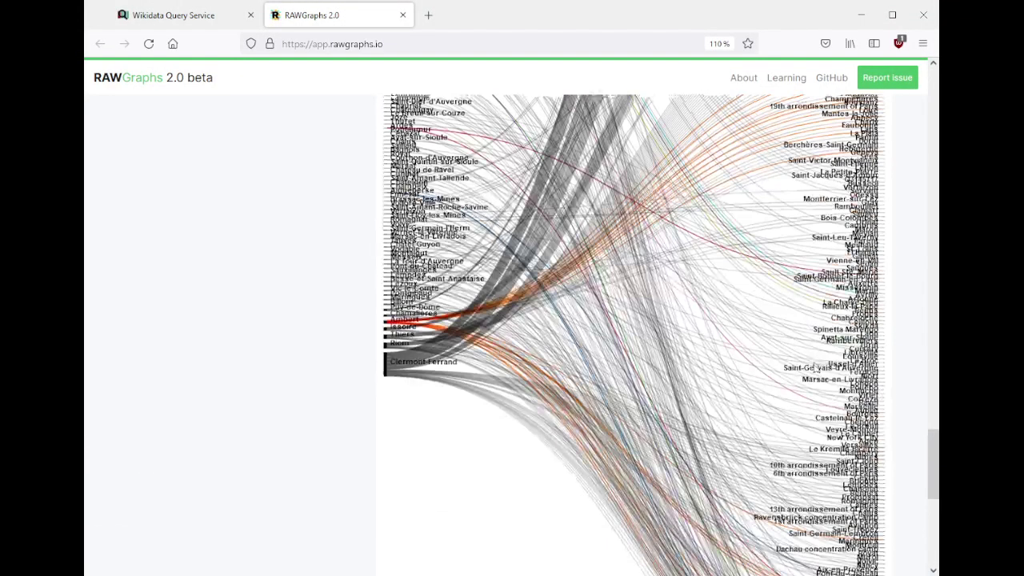
scroll(848, 223, up, 2)
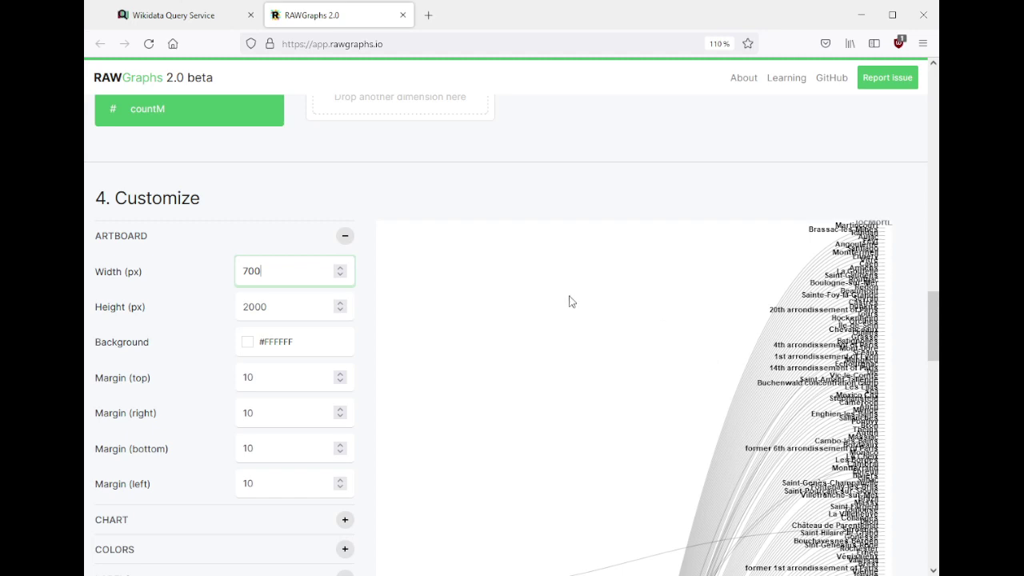
scroll(585, 286, down, 4)
scroll(585, 286, up, 5)
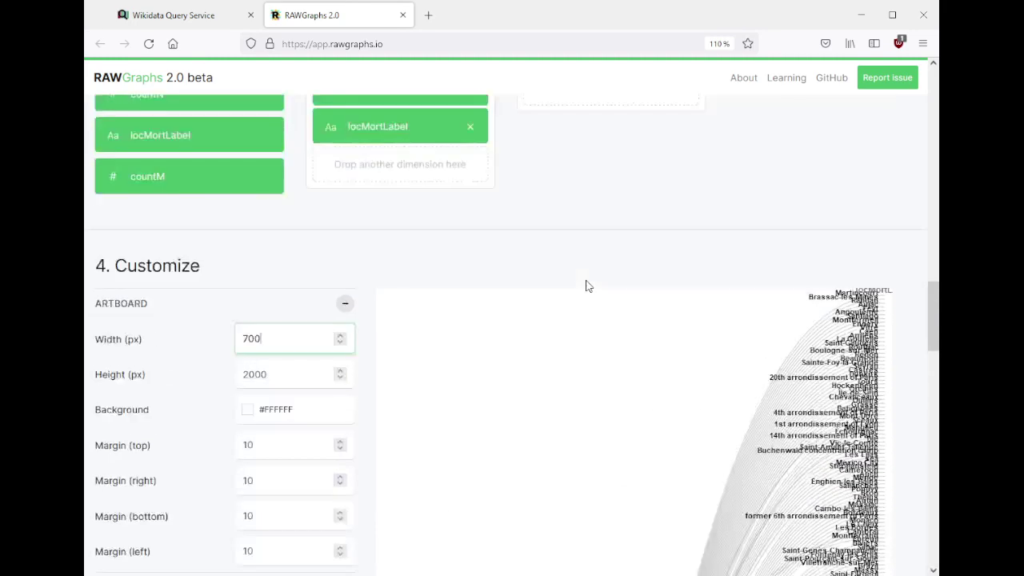
scroll(586, 286, down, 6)
scroll(586, 285, down, 10)
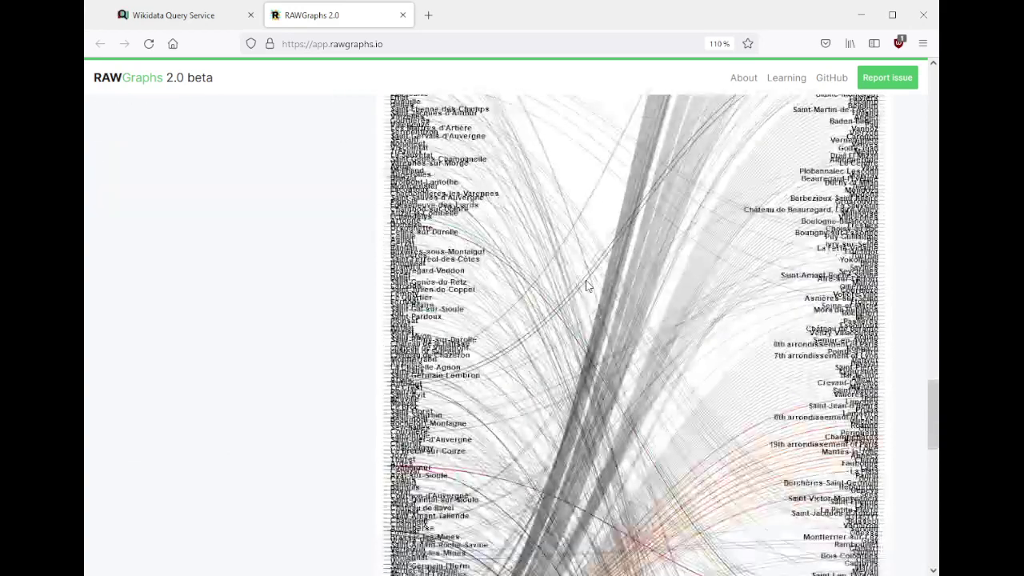
scroll(588, 289, up, 10)
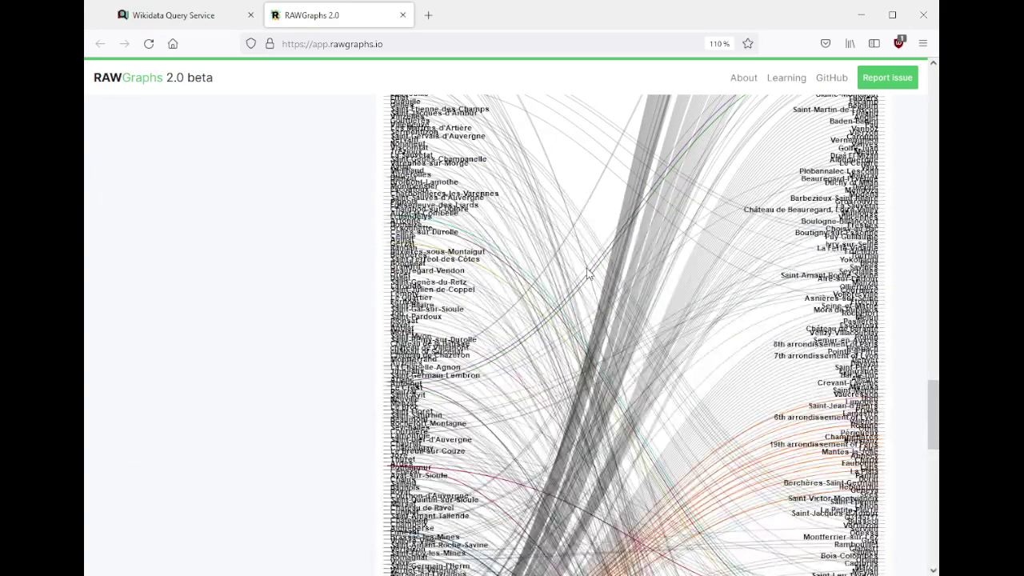
scroll(586, 276, up, 2)
scroll(583, 287, up, 8)
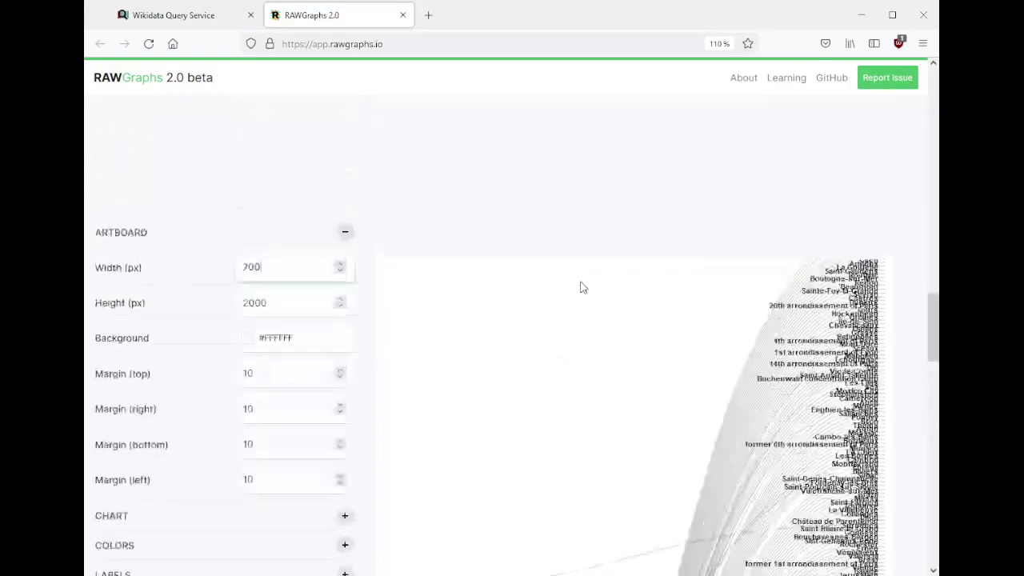
- Map the countM dimension to the Size variable of the chart
scroll(583, 289, up, 10)
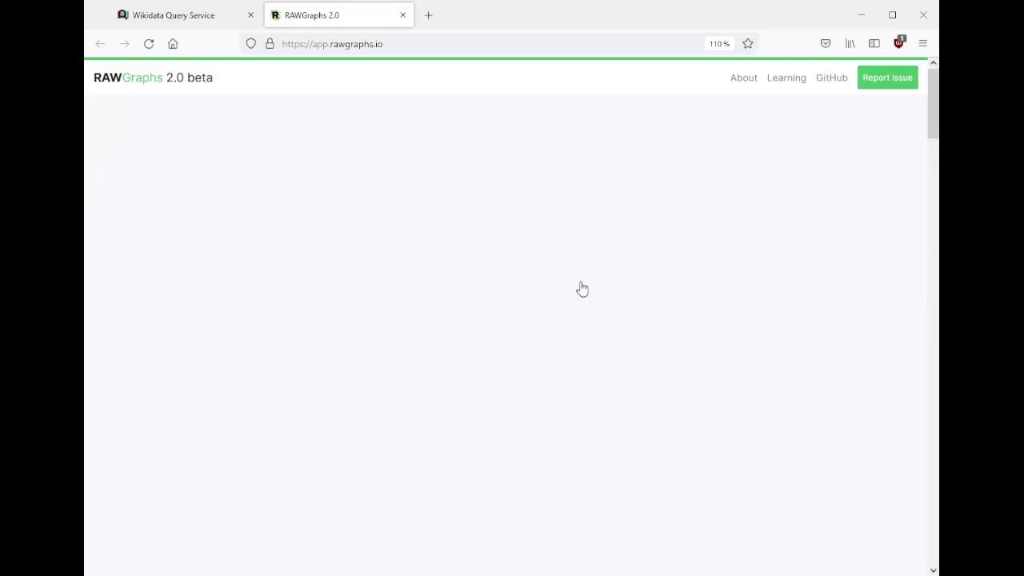
scroll(582, 288, up, 2)
scroll(582, 288, down, 5)
scroll(583, 288, down, 10)
scroll(581, 288, up, 3)
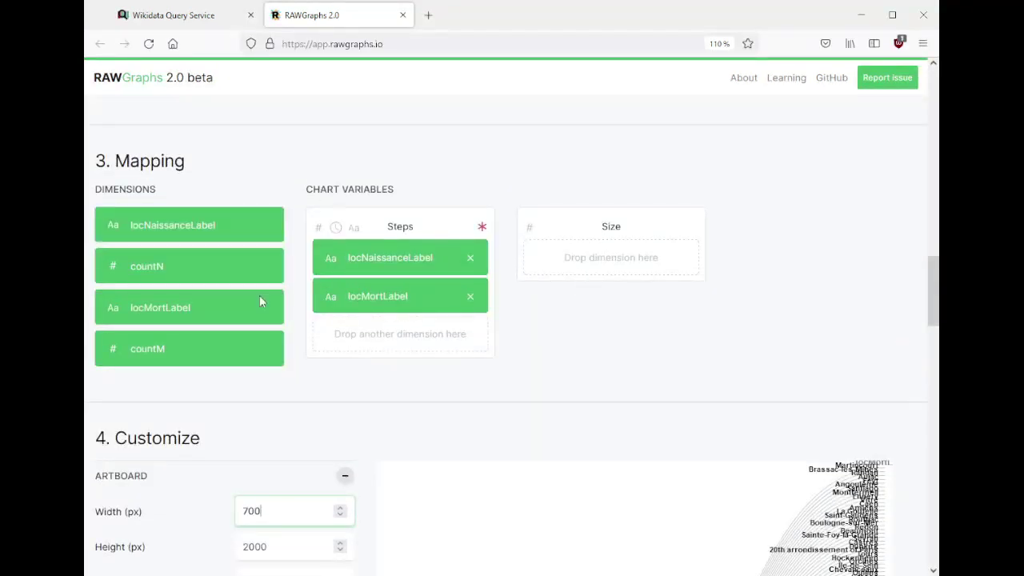
drag(144, 348, 595, 251)
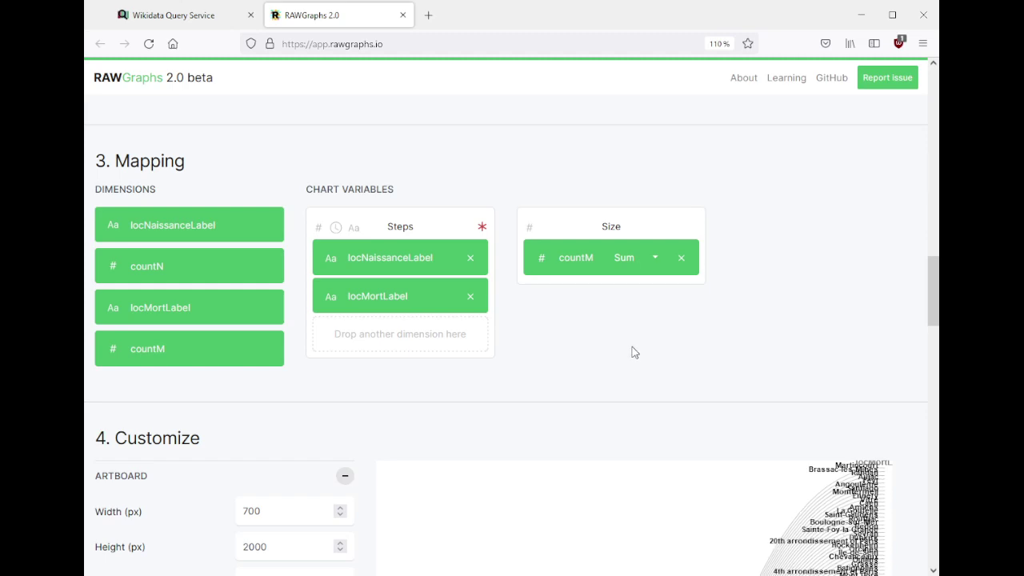
- Examine the flows between birth and death places sized by countM, especially around Clermont-Ferrand and Paris
scroll(633, 351, down, 5)
scroll(633, 352, down, 5)
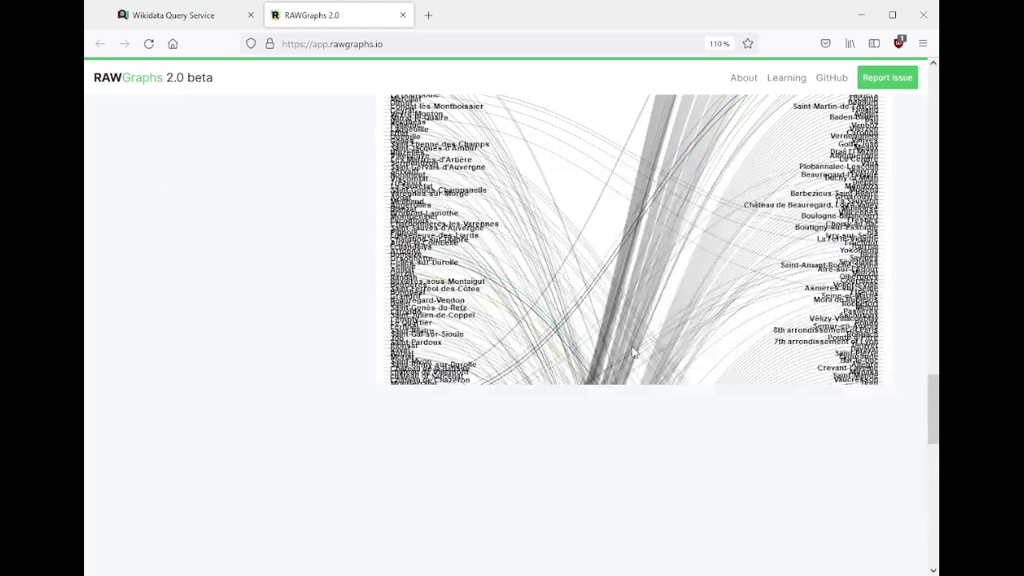
scroll(633, 352, down, 4)
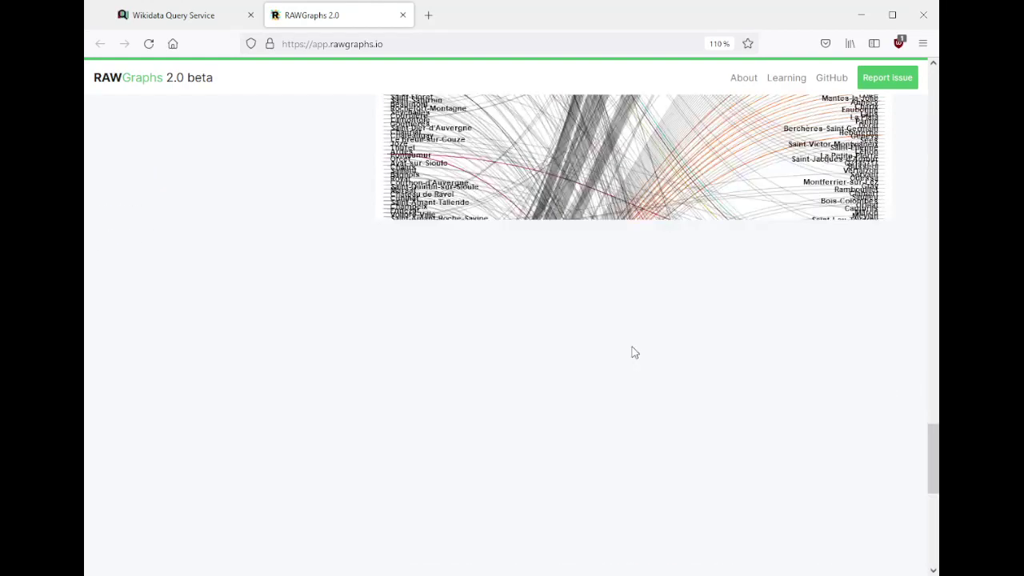
scroll(633, 352, down, 3)
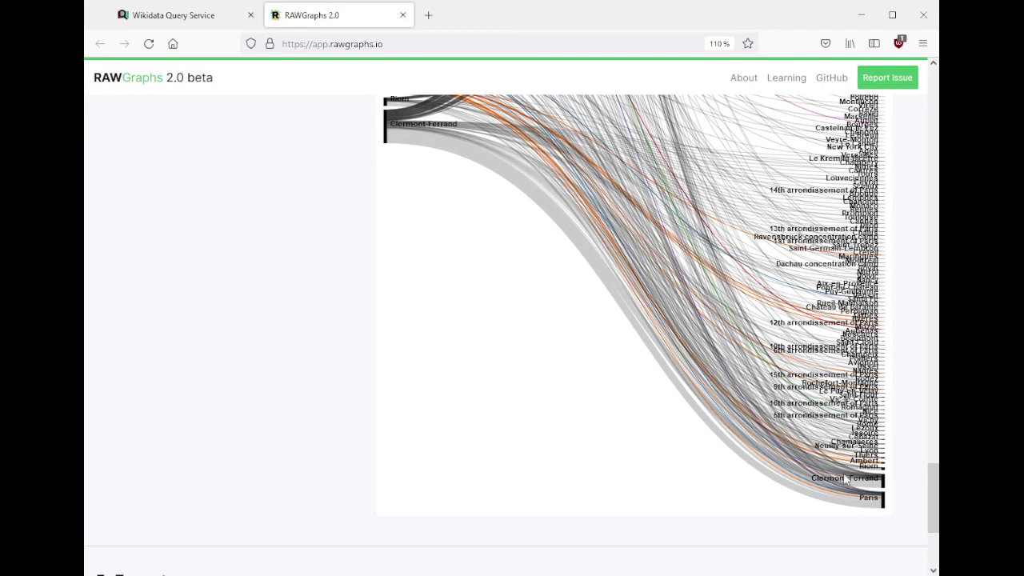
scroll(723, 406, up, 5)
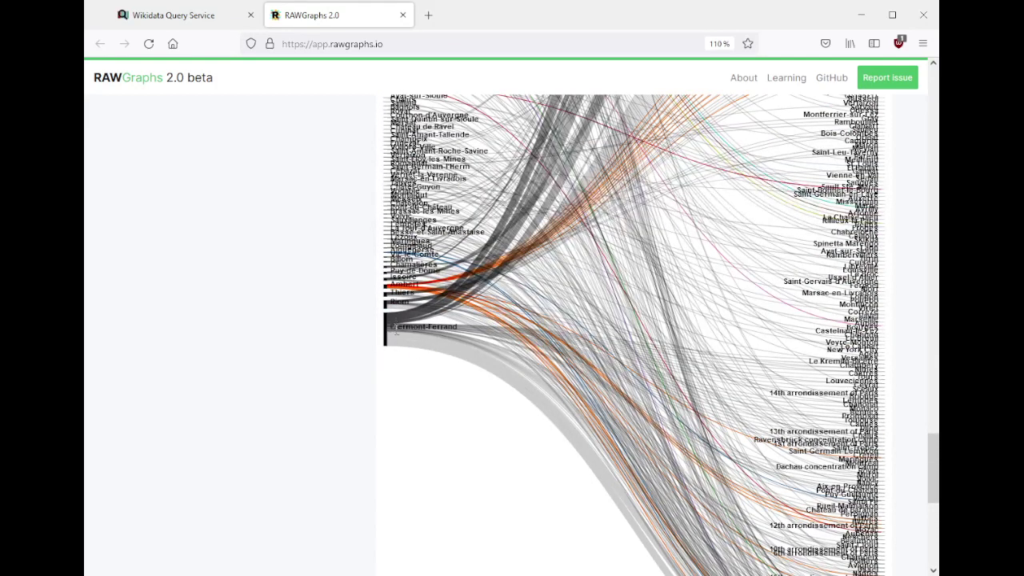
scroll(476, 347, down, 2)
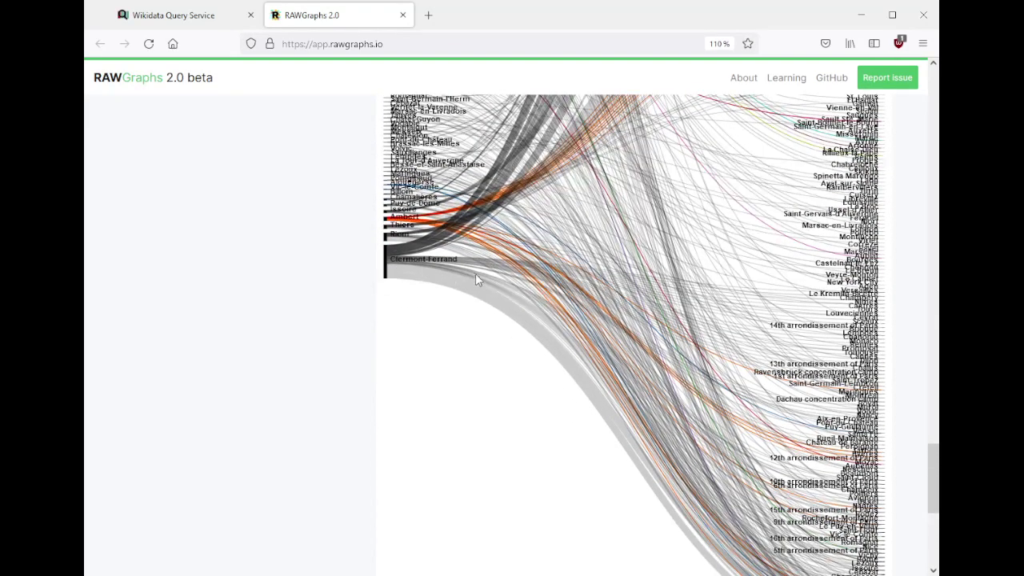
scroll(572, 360, down, 6)
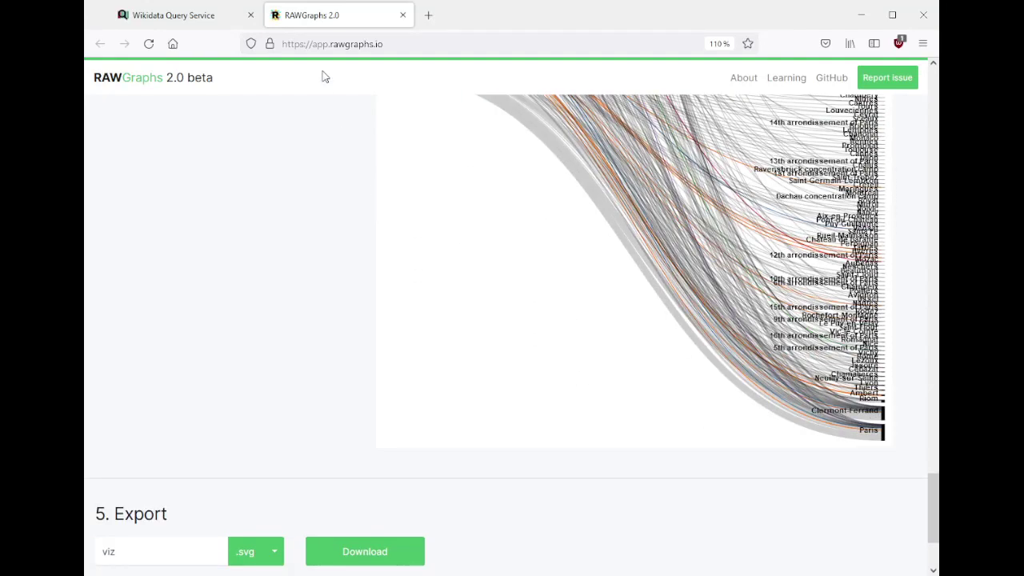
- In Wikidata Query Service, replace the wdt:P131* condition on line 3 with a BIND expression around ?locNaissance
click(208, 16)
click(380, 257)
drag(281, 126, 394, 141)
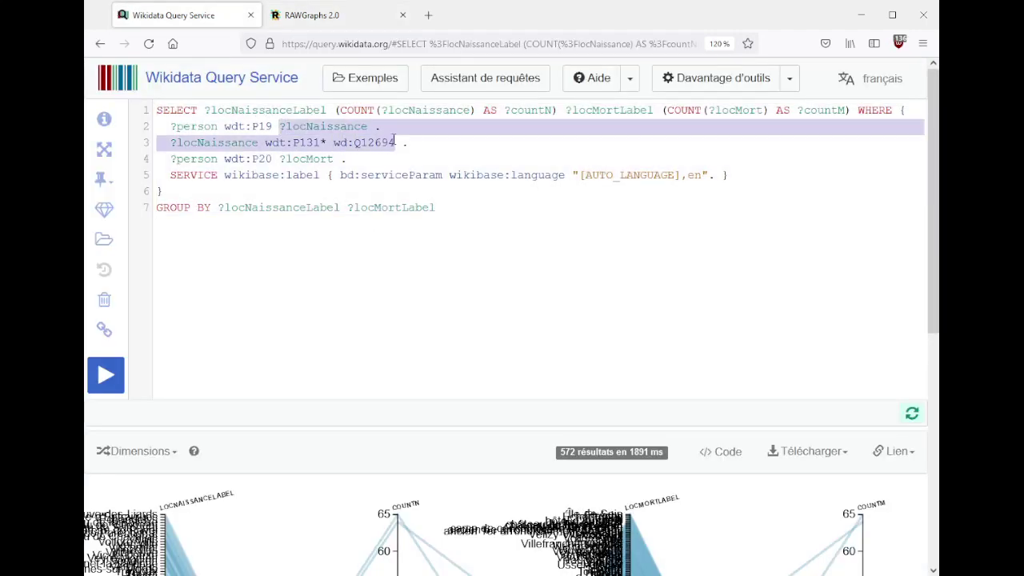
click(320, 127)
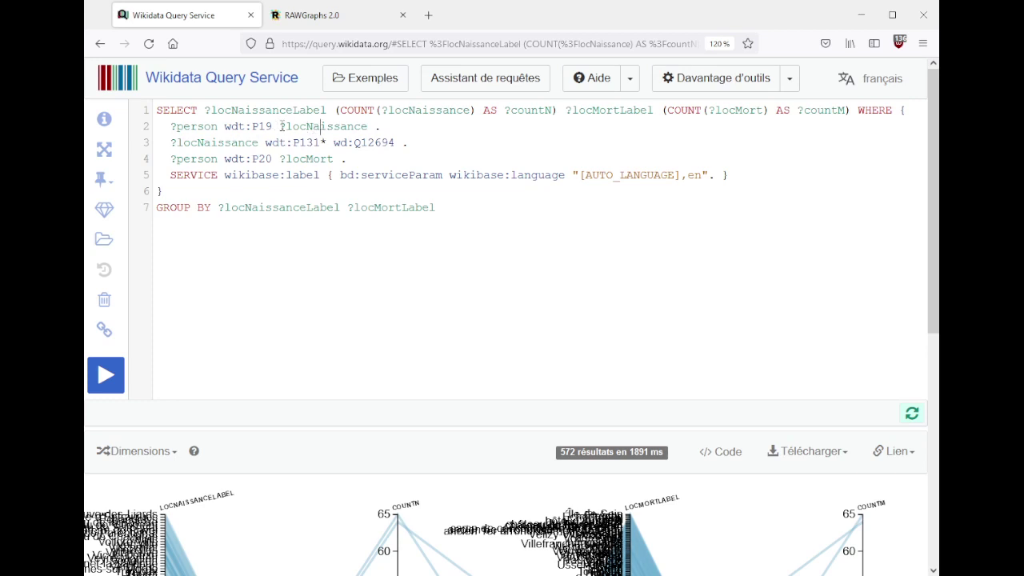
drag(281, 126, 327, 129)
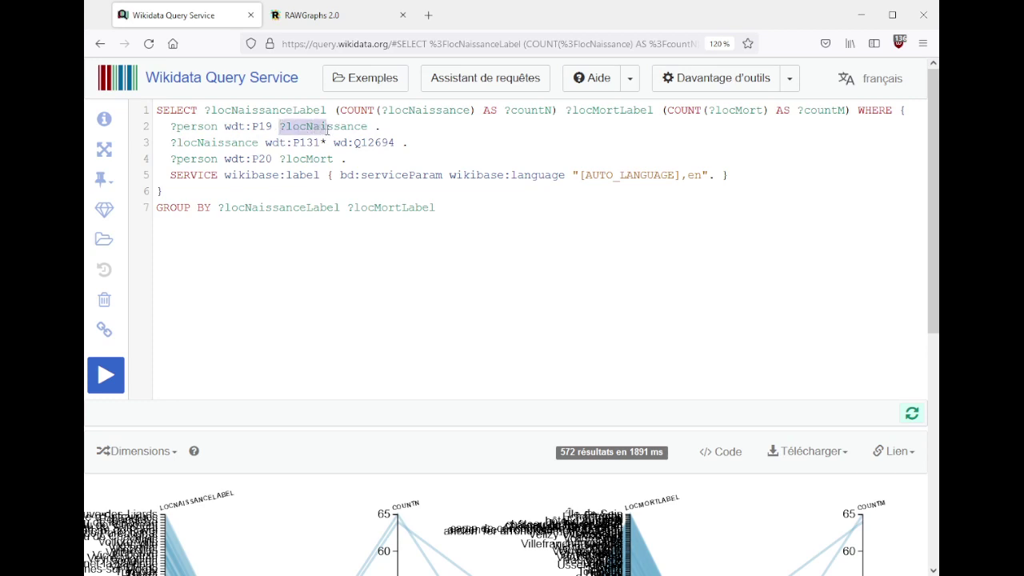
click(266, 143)
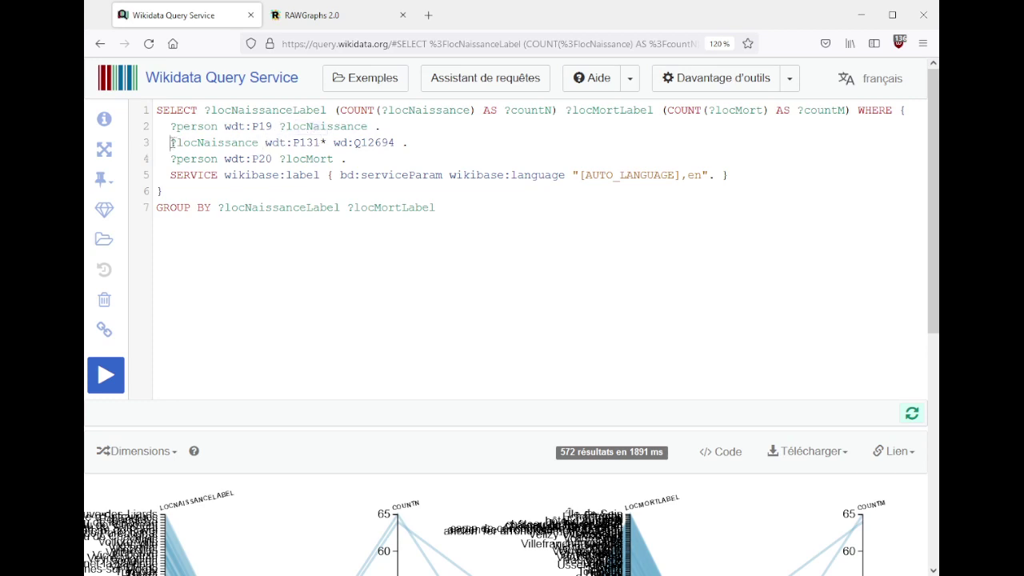
text(BIND ()
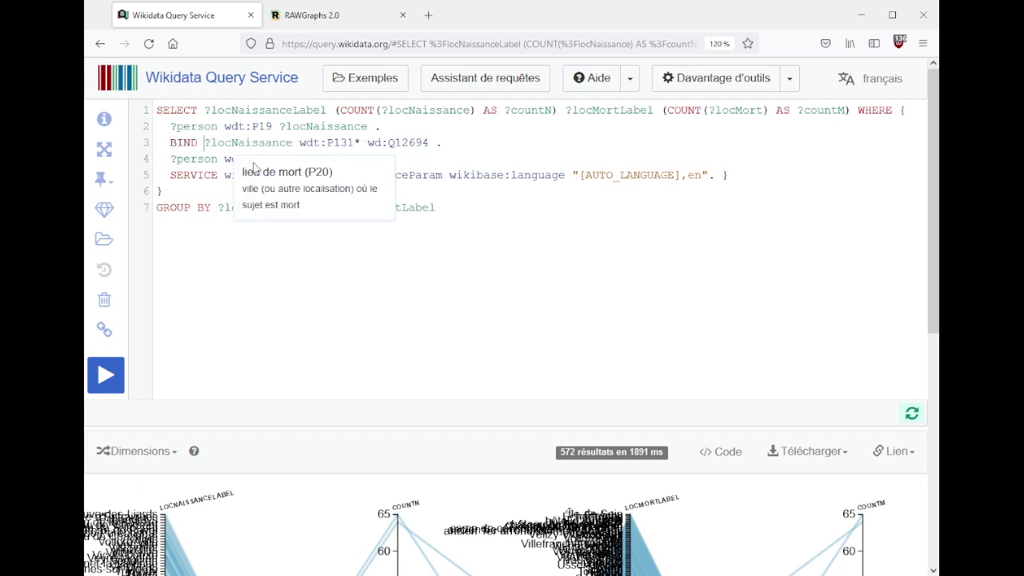
key(ctrl+Left)
key(shift+End)
key(shift+Left)
key(Delete)
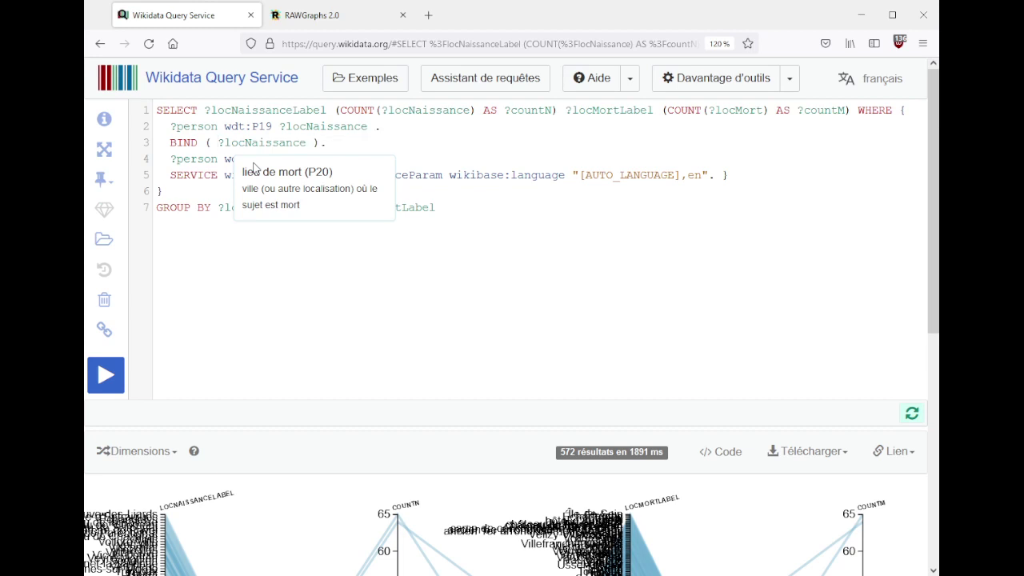
- Complete the BIND expression with Clermont-Ferrand (wd:Q42168) AS ?locNaissance and run the query
text(wd:clermo)
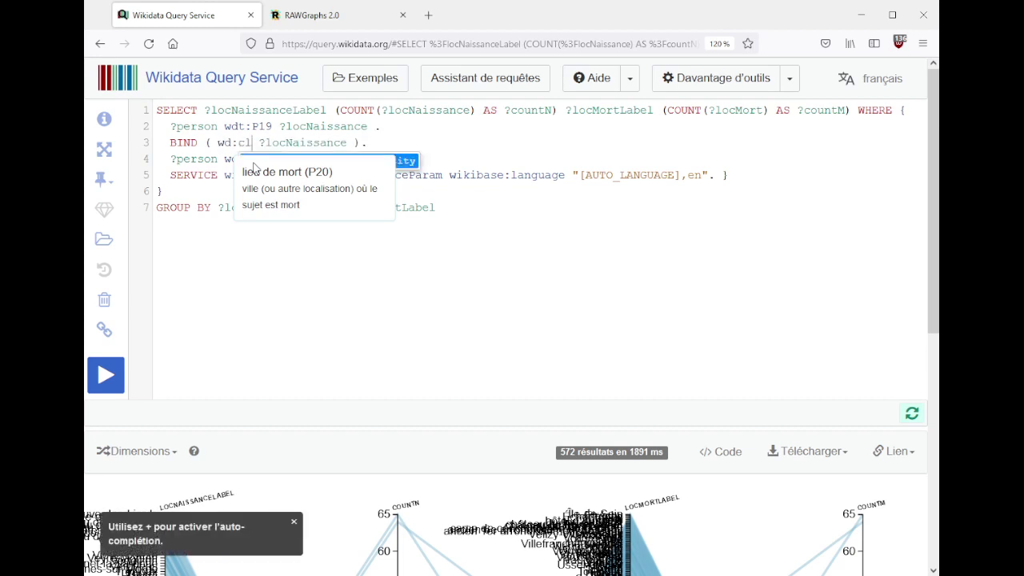
text(nt-fer)
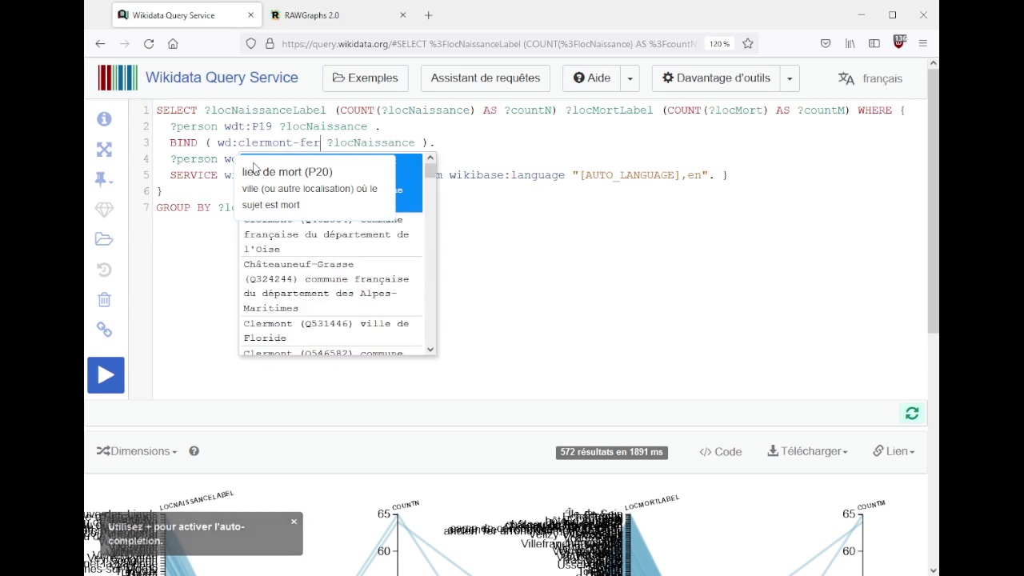
key(Return)
text(AS)
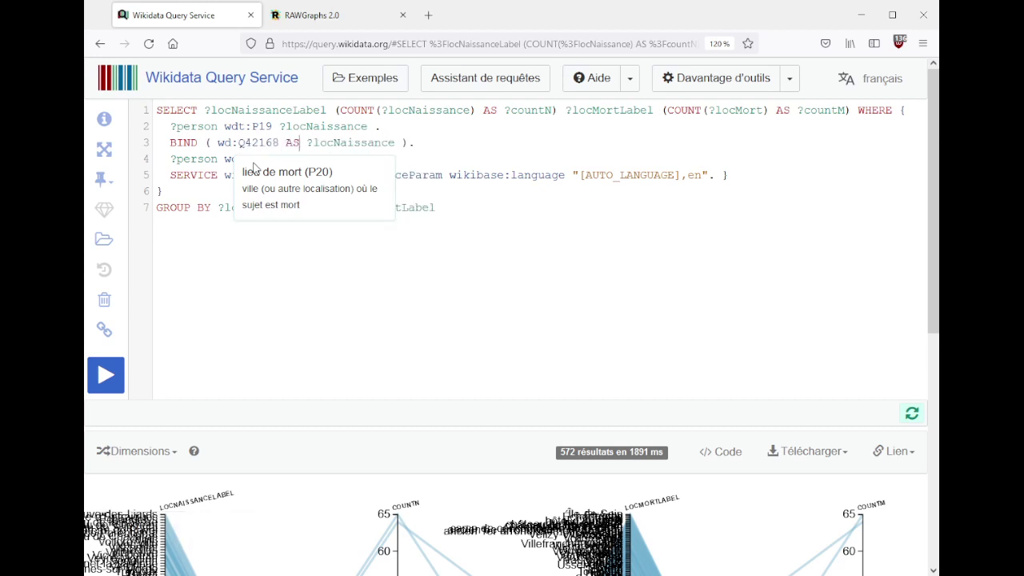
key(ctrl+Return)
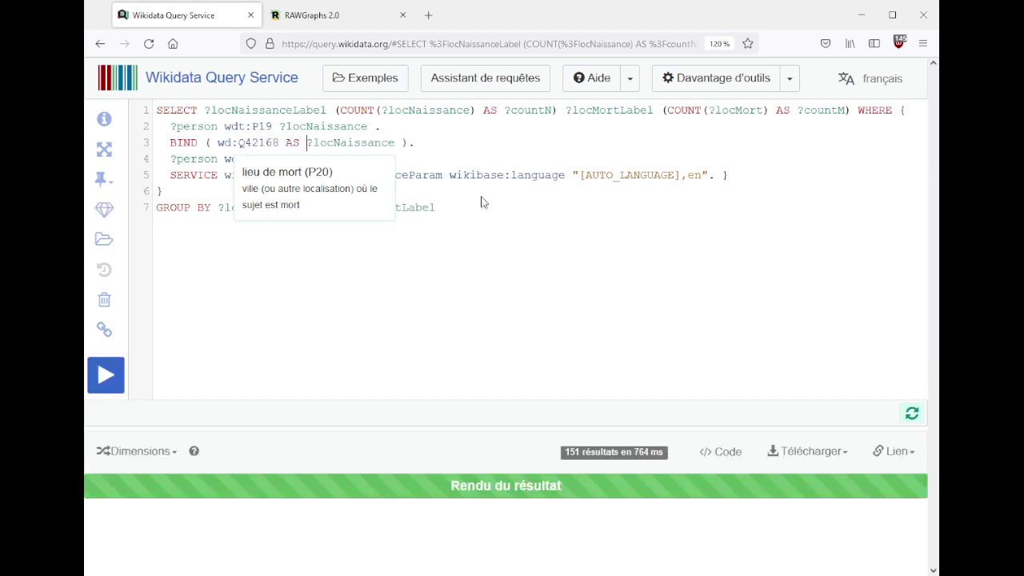
scroll(450, 256, down, 2)
scroll(447, 247, up, 1)
scroll(446, 247, up, 2)
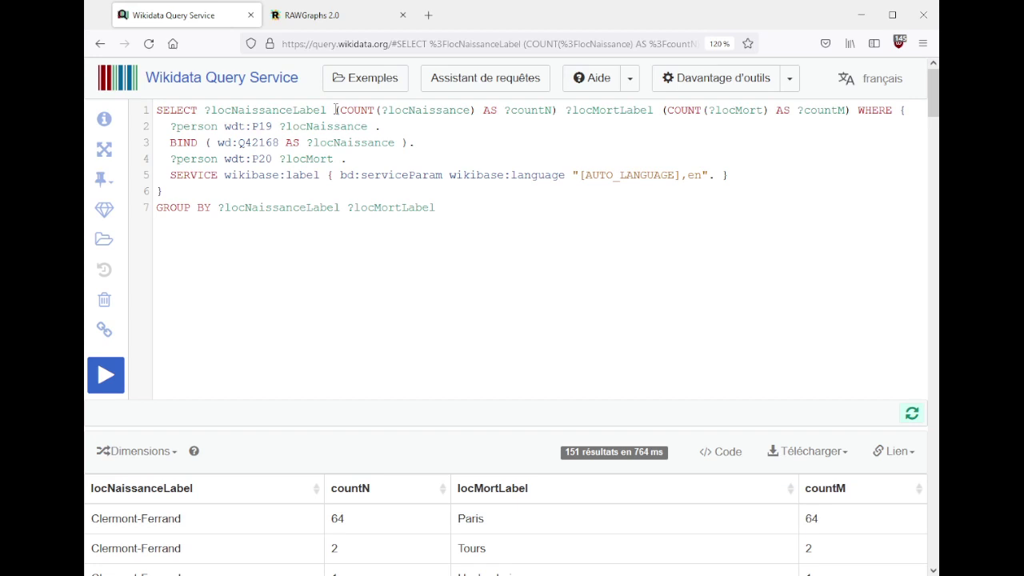
- Remove the (COUNT(?locNaissance) AS ?countN) expression from the SELECT line and rerun the query
drag(336, 110, 568, 112)
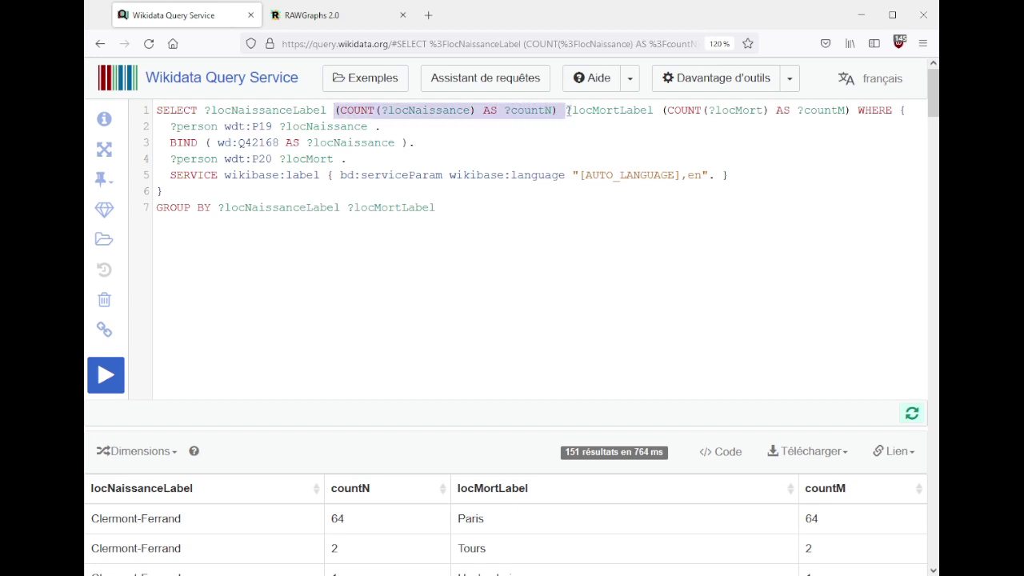
key(Delete)
key(ctrl+Return)
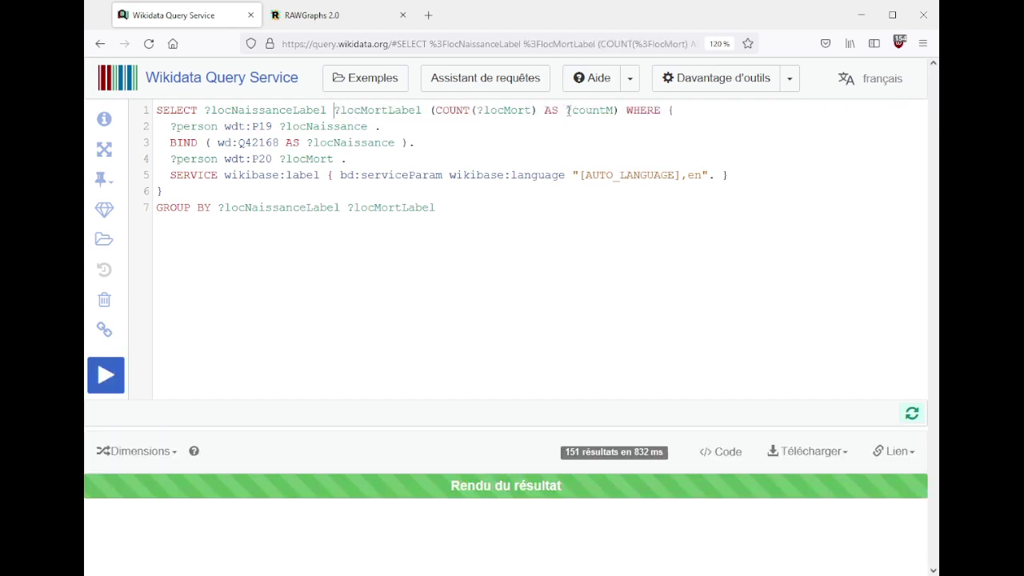
- Sort the result table by countM in descending order
scroll(490, 287, down, 4)
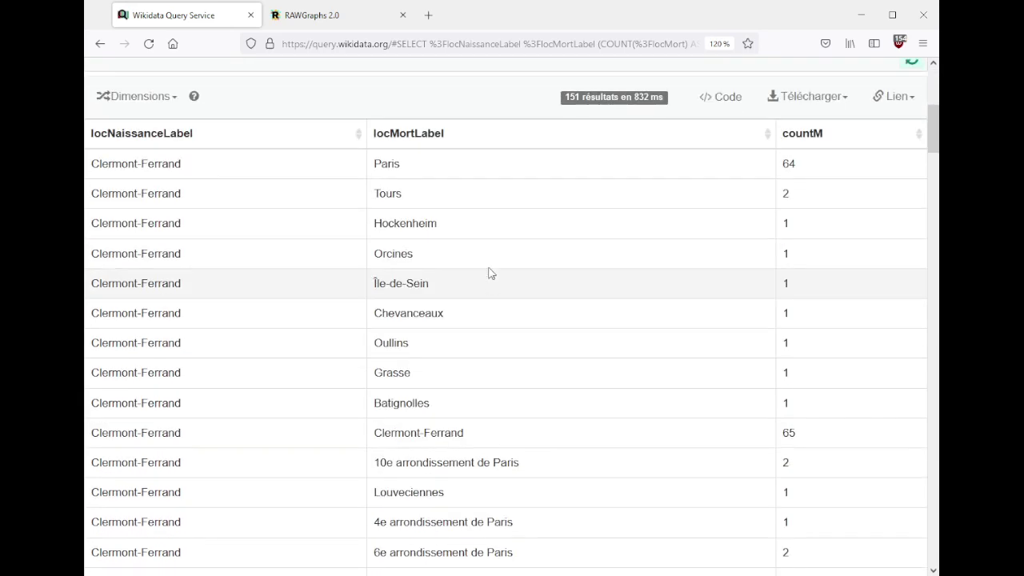
click(780, 132)
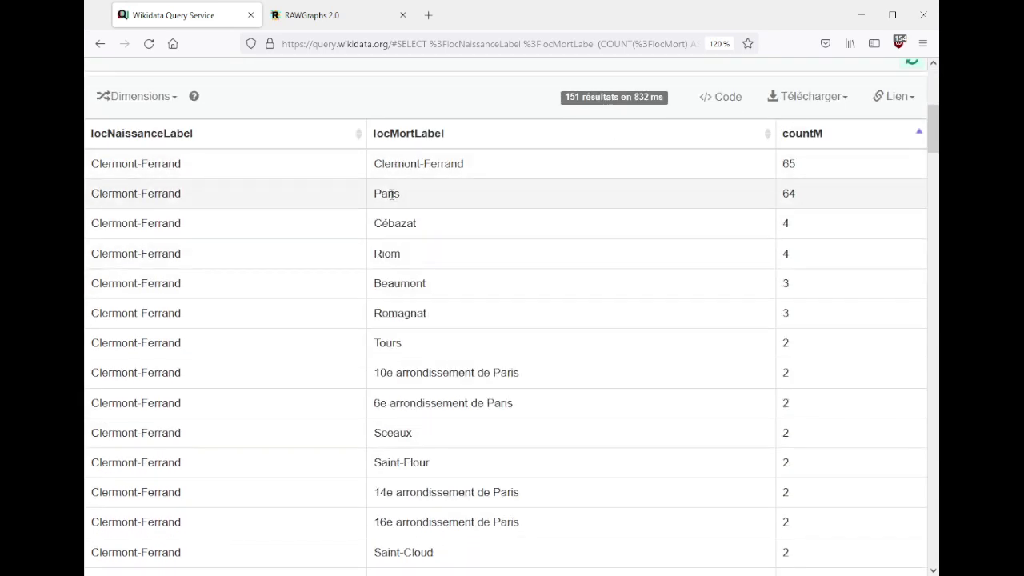
scroll(652, 397, up, 4)
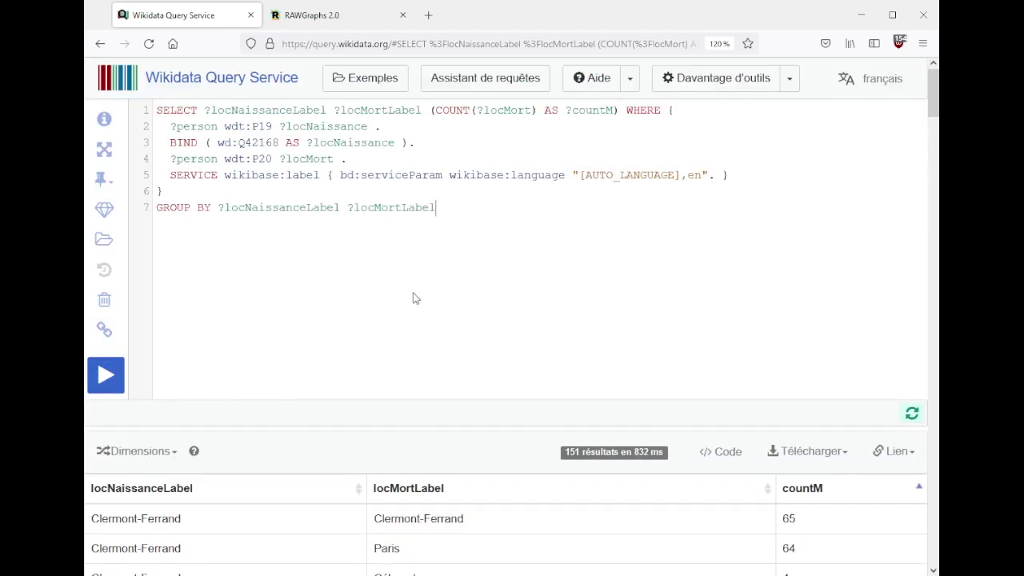
- Copy the entire Clermont-Ferrand query and switch to RAWGraphs
click(364, 273)
key(ctrl+a)
key(ctrl+c)
key(ctrl+Tab)
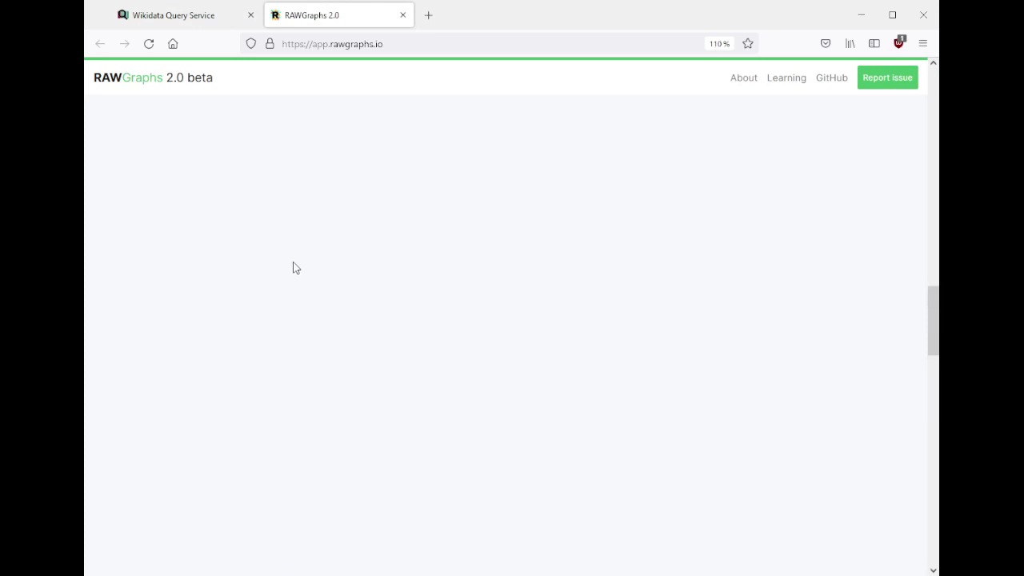
- Try to change the loaded data to a SPARQL query source by pasting the copied Clermont-Ferrand query
scroll(317, 253, up, 15)
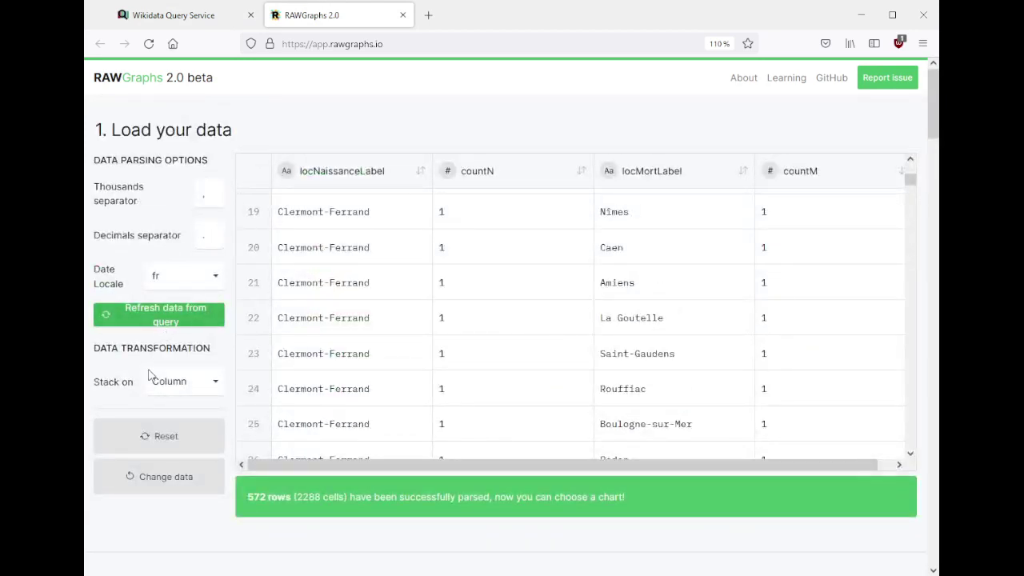
click(155, 480)
click(384, 244)
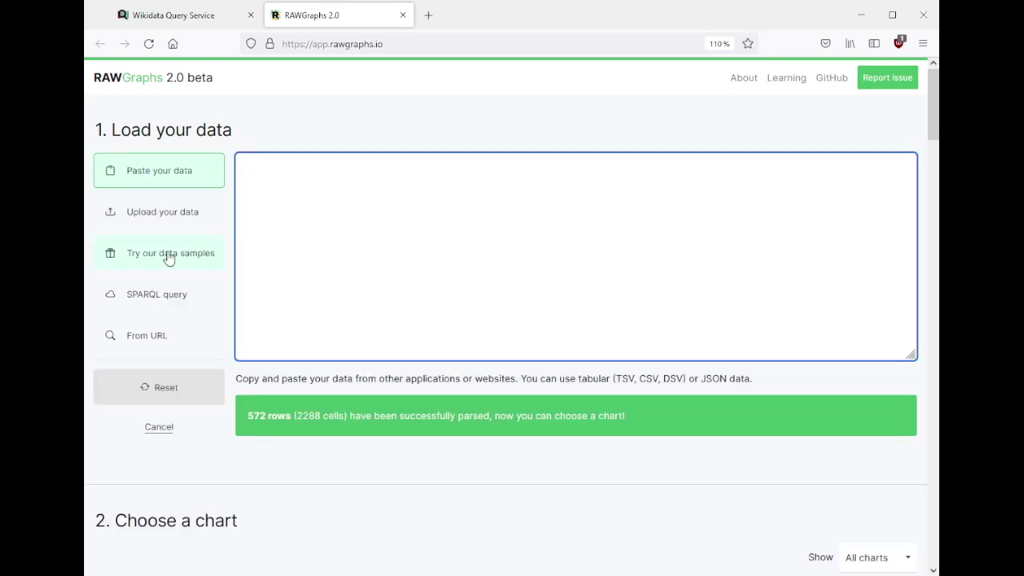
click(151, 309)
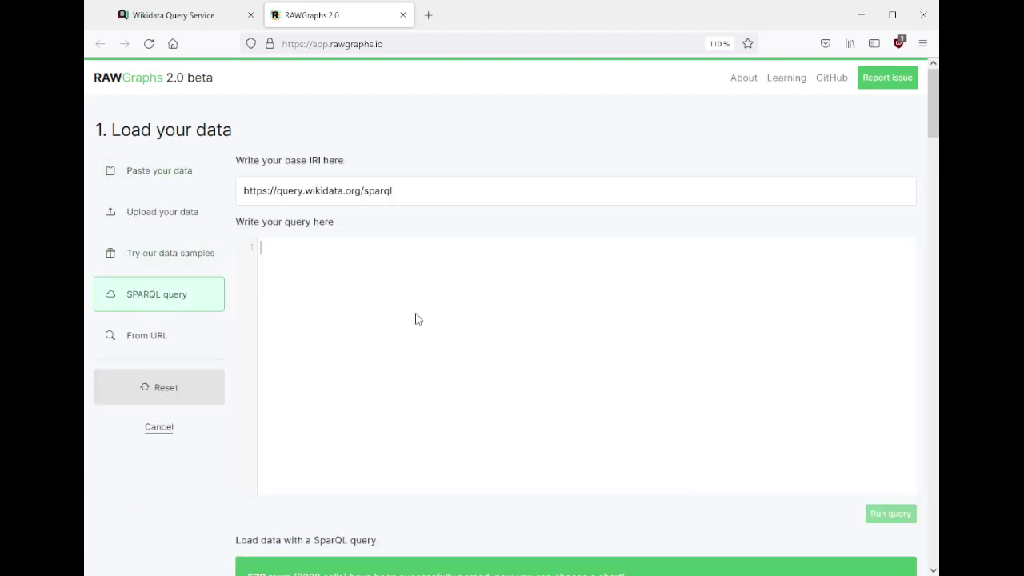
key(ctrl+v)
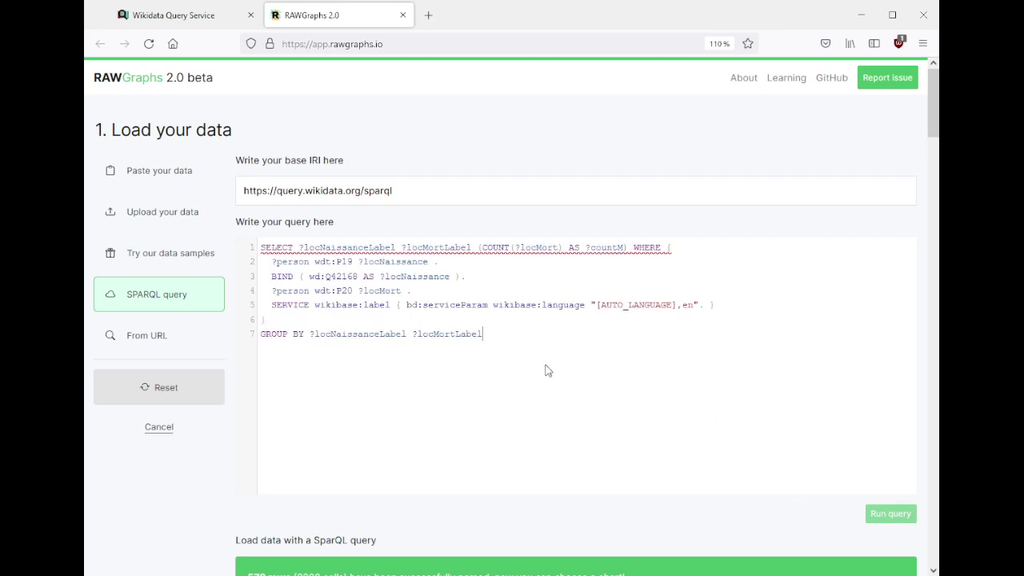
scroll(548, 371, down, 2)
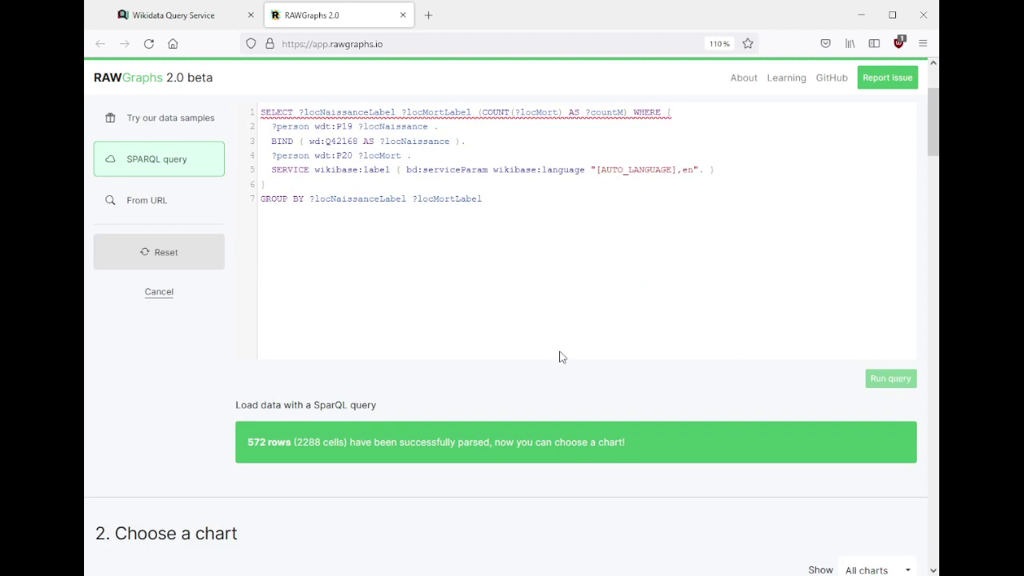
scroll(564, 357, up, 2)
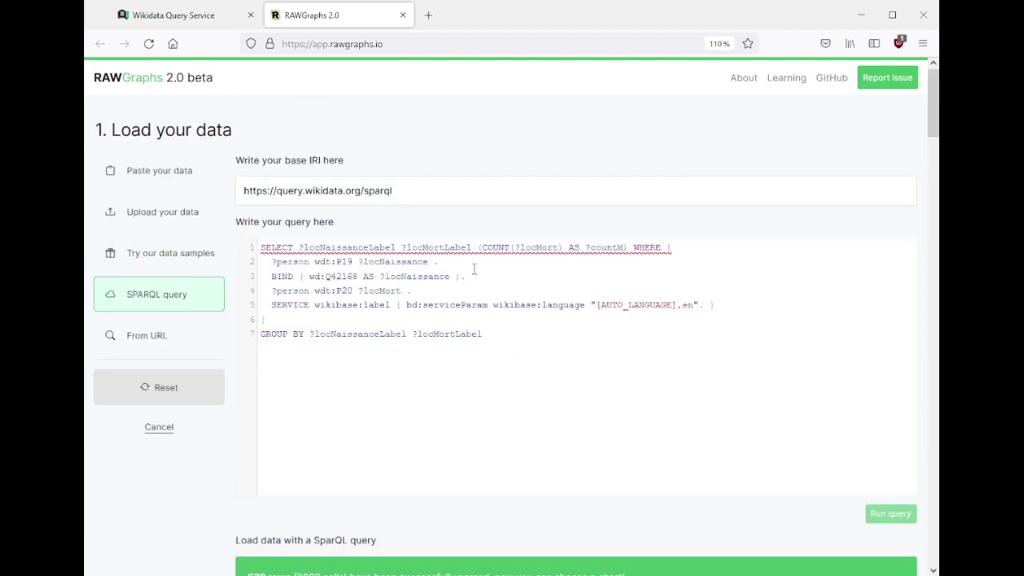
- Restart RAWGraphs with an empty project and try again to enter the copied query as a SPARQL source
click(141, 84)
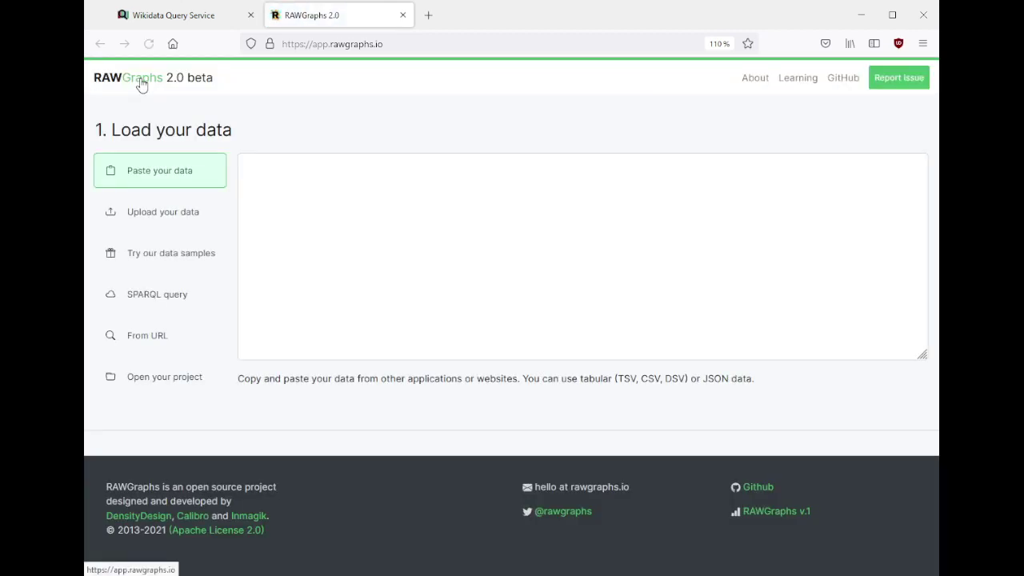
click(160, 298)
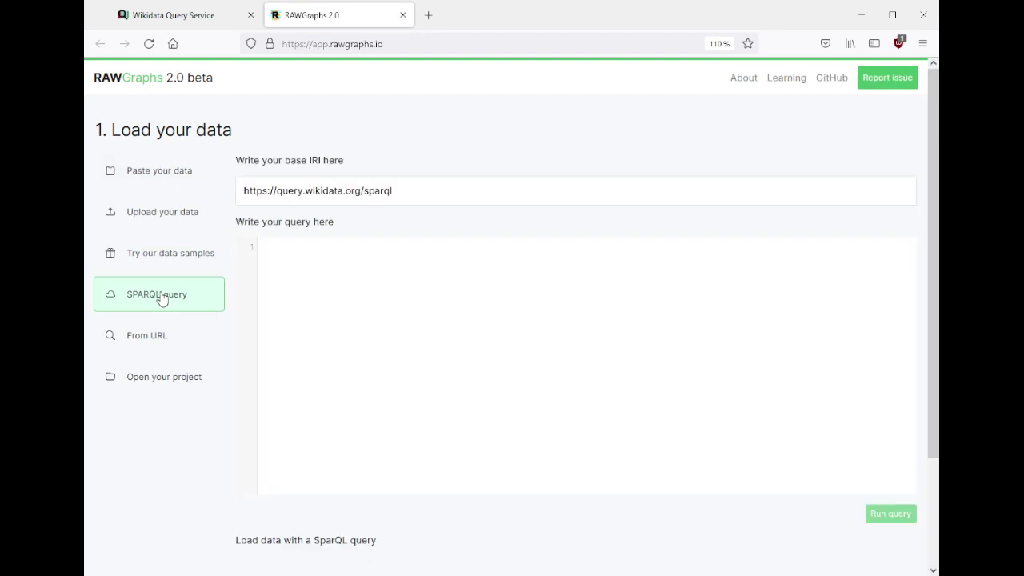
click(411, 291)
key(ctrl+v)
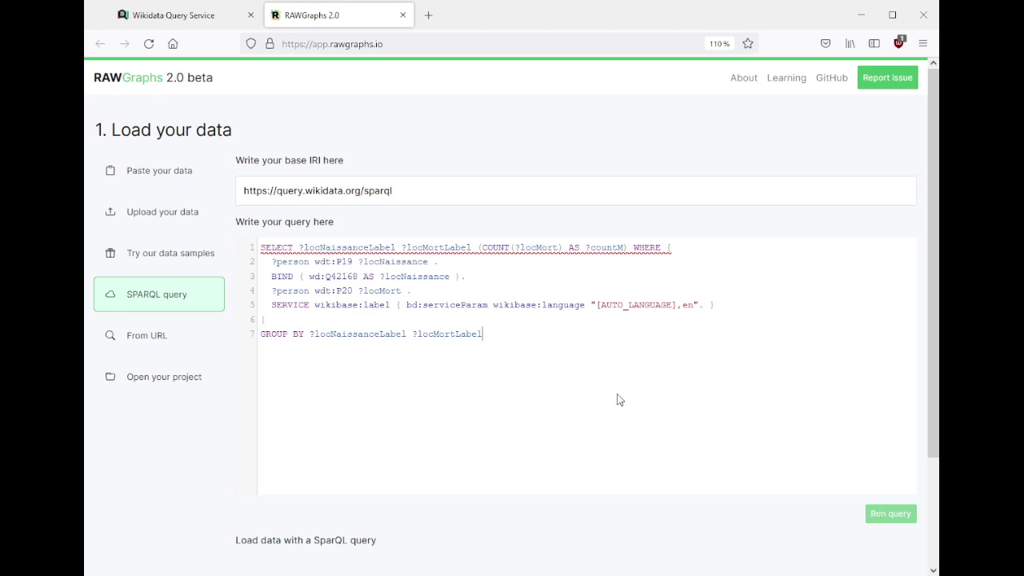
click(172, 350)
click(170, 310)
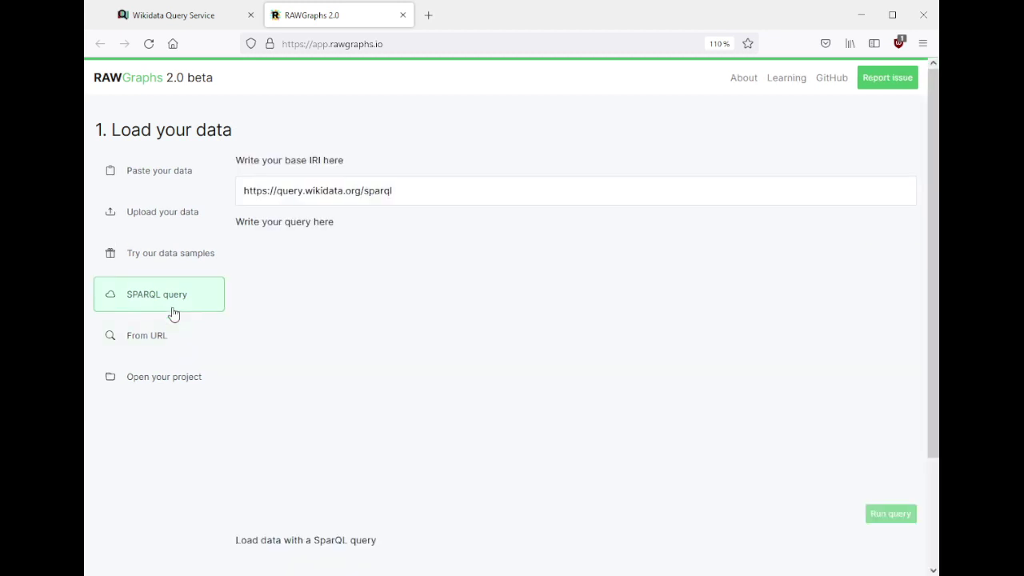
key(ctrl+v)
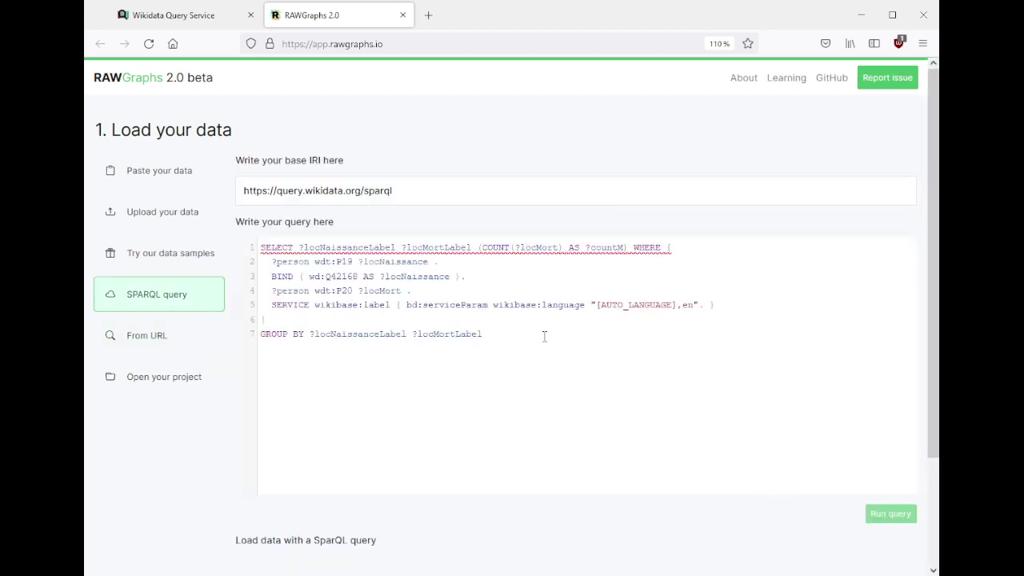
key(F5)
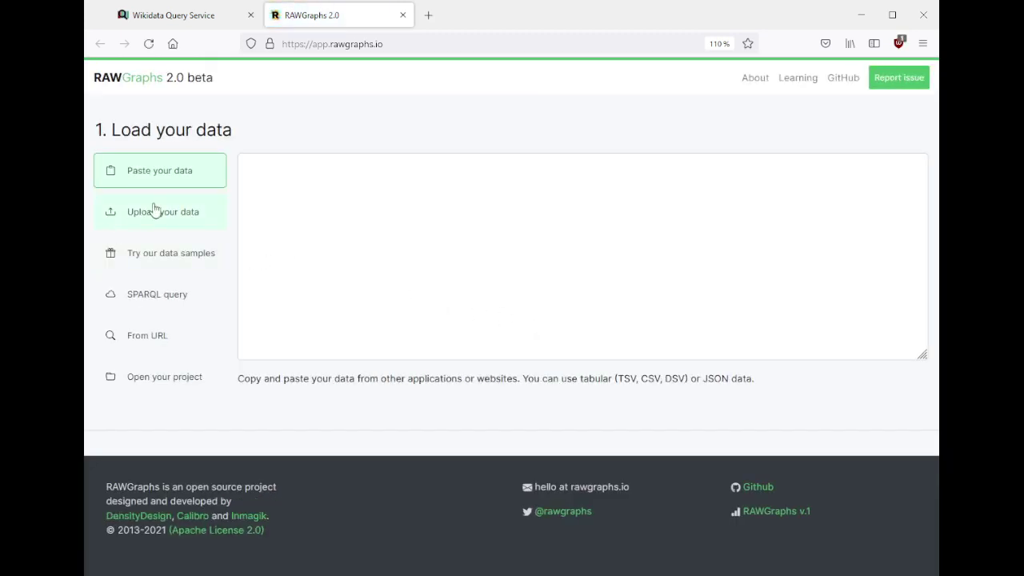
click(152, 211)
click(149, 261)
click(345, 211)
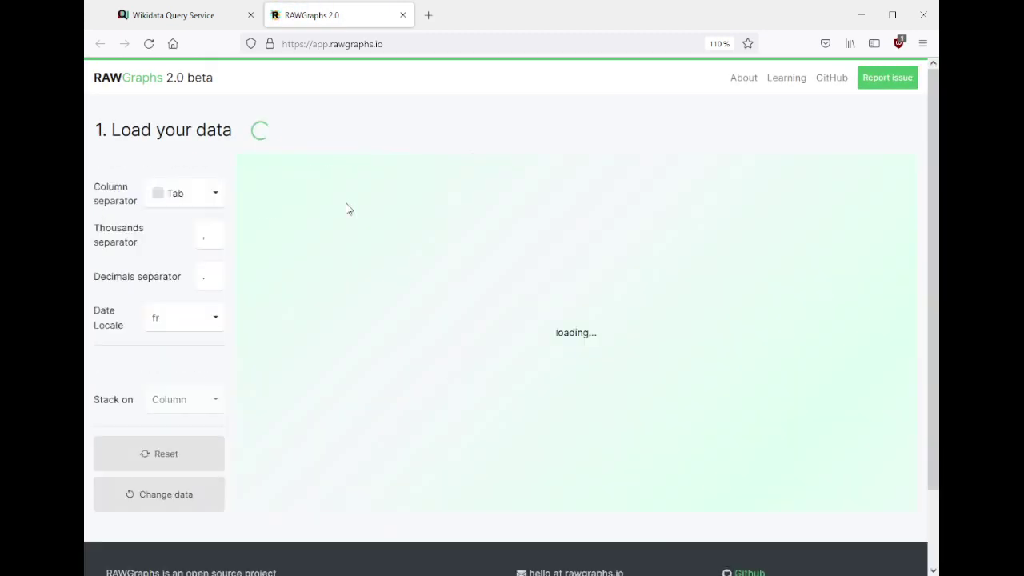
- Reload the page and paste the Clermont-Ferrand query into the SPARQL query source for query.wikidata.org
key(F5)
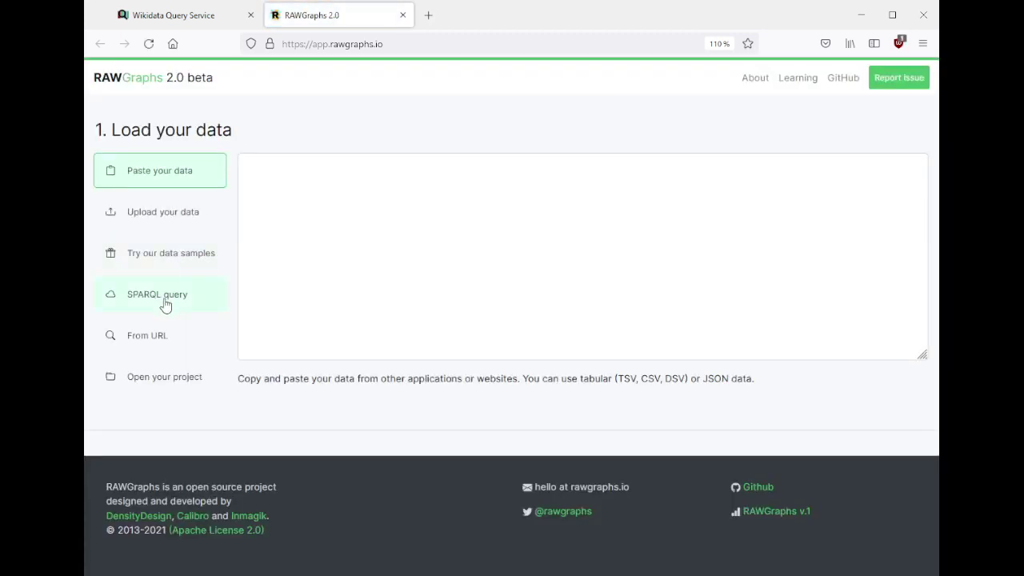
click(164, 306)
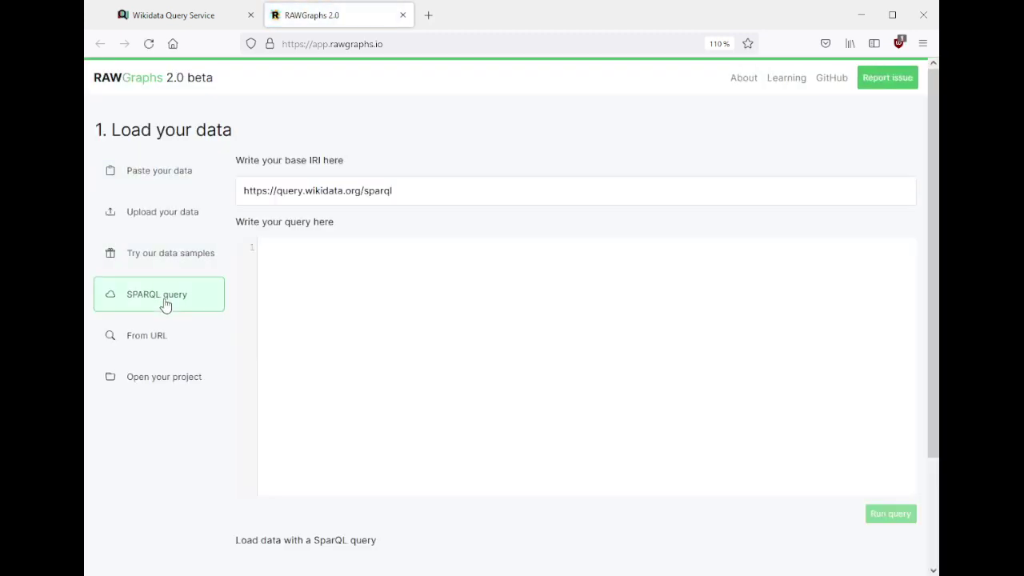
click(370, 256)
key(ctrl+v)
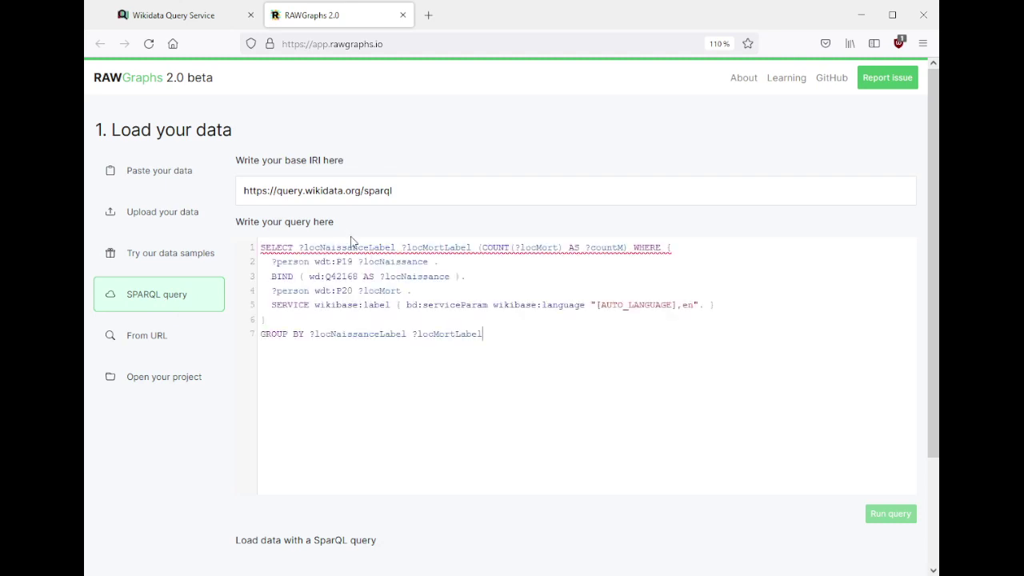
- Copy the full query again from Wikidata Query Service and return to RAWGraphs
click(212, 16)
click(441, 248)
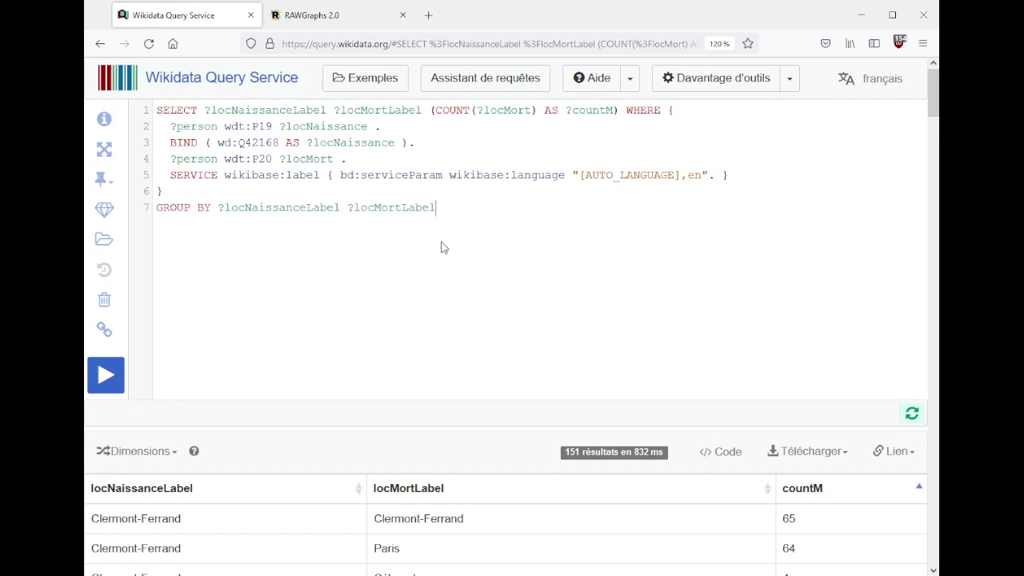
key(ctrl+a)
key(ctrl+c)
key(ctrl+Tab)
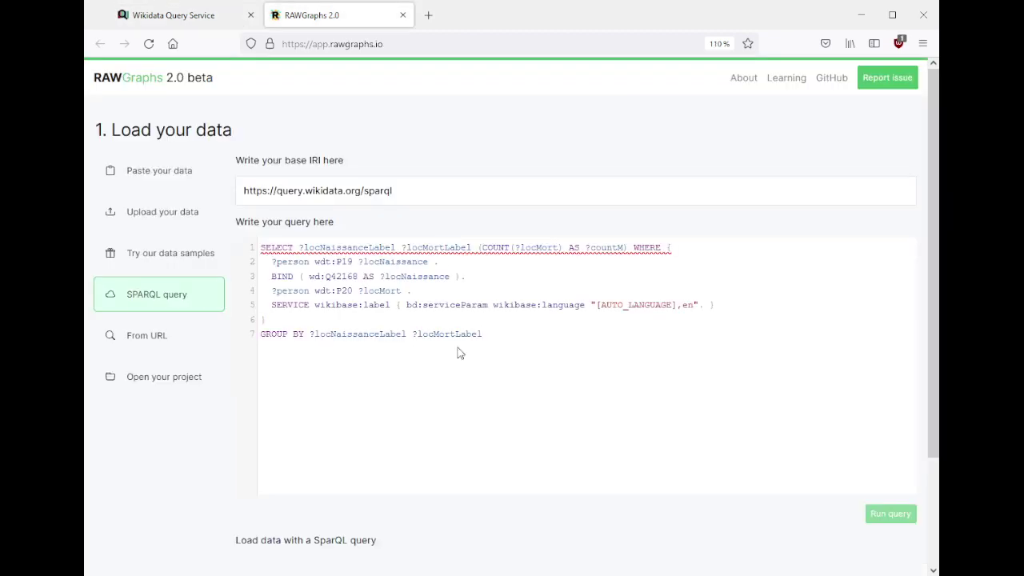
- Replace the SPARQL source text with the copied Clermont-Ferrand query and set its label language to "fr"
key(ctrl+a)
key(ctrl+v)
drag(599, 309, 694, 305)
key(BackSpace)
text(fr)
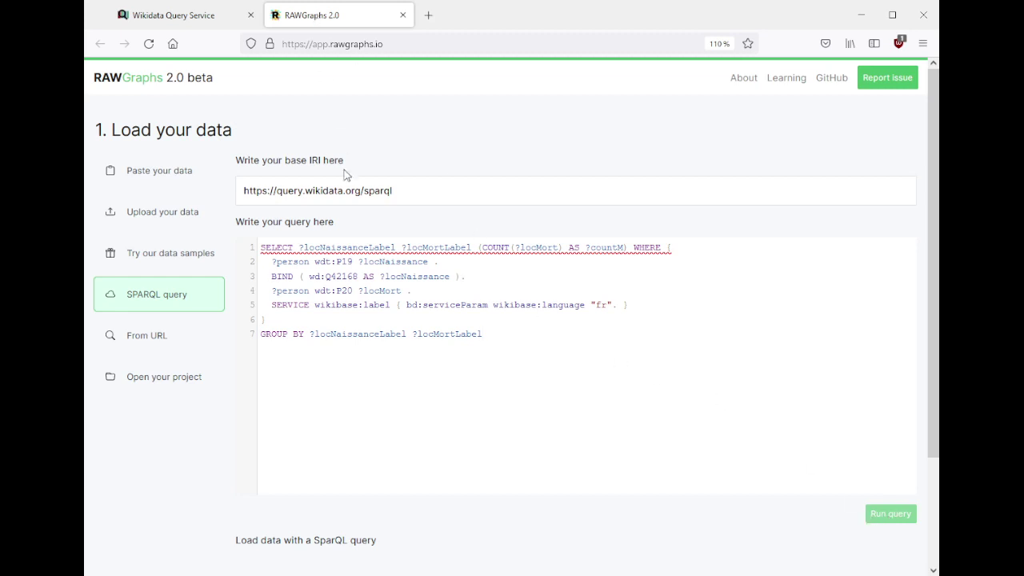
click(146, 337)
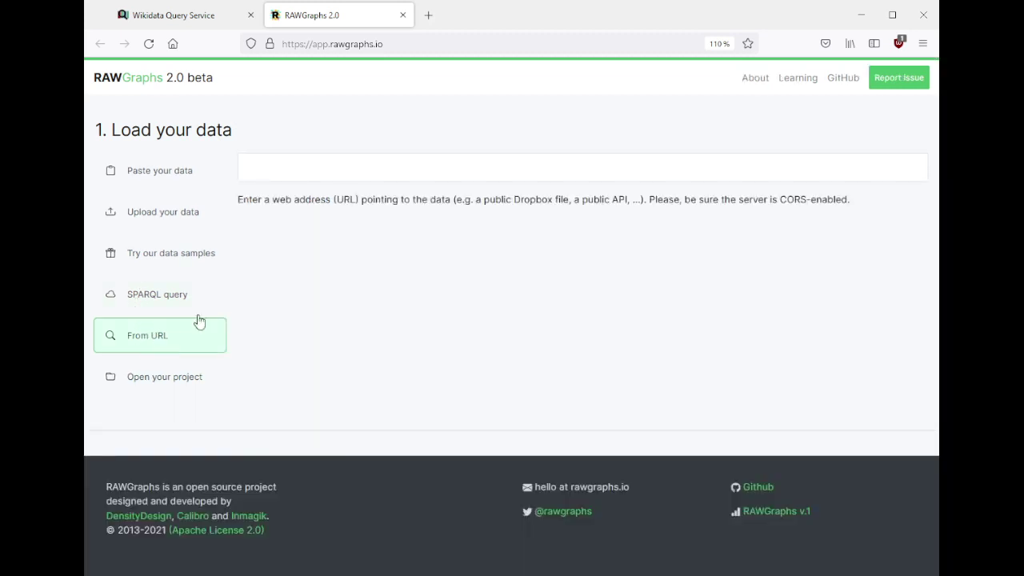
click(173, 14)
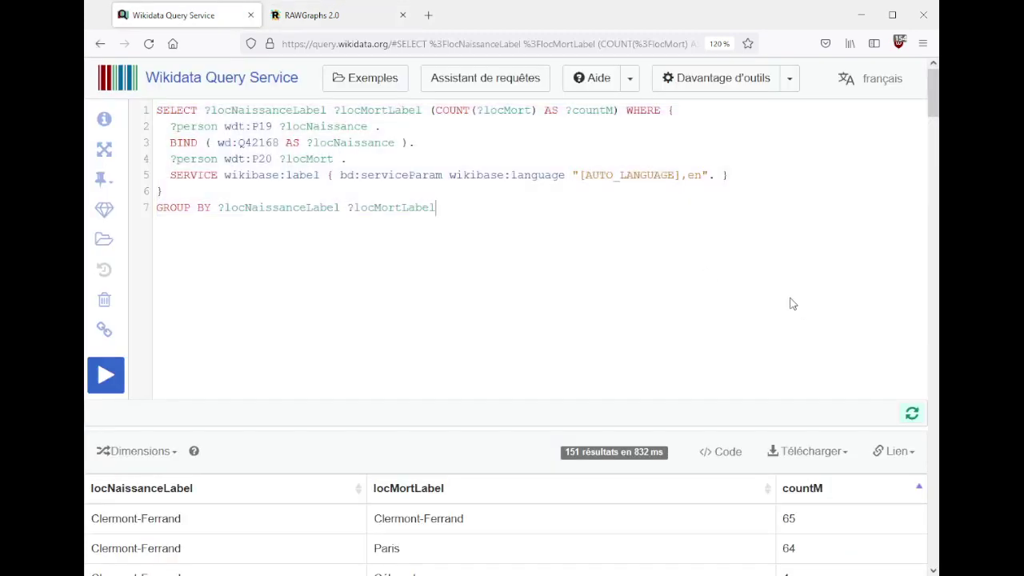
click(894, 451)
scroll(760, 332, down, 2)
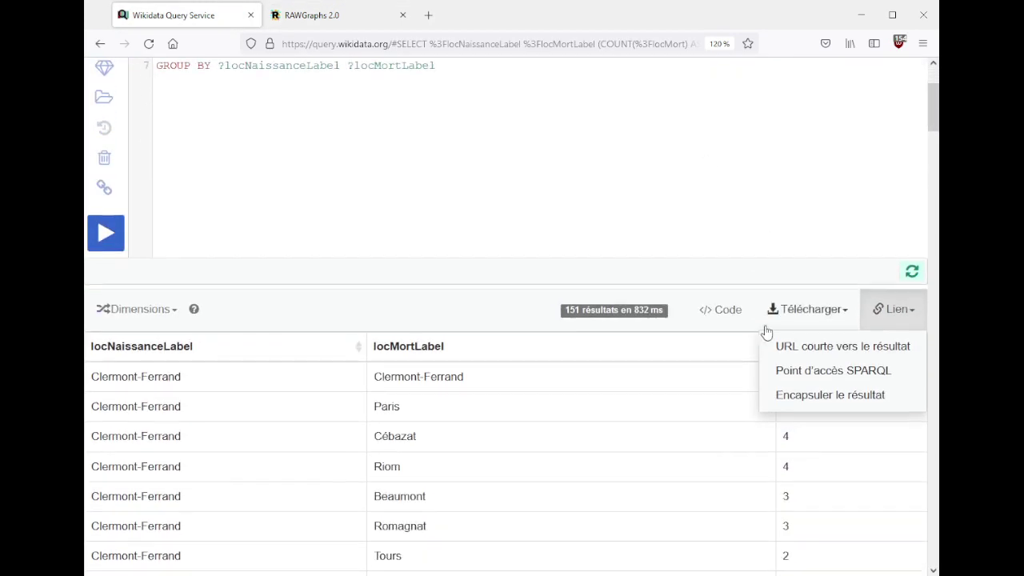
click(830, 350)
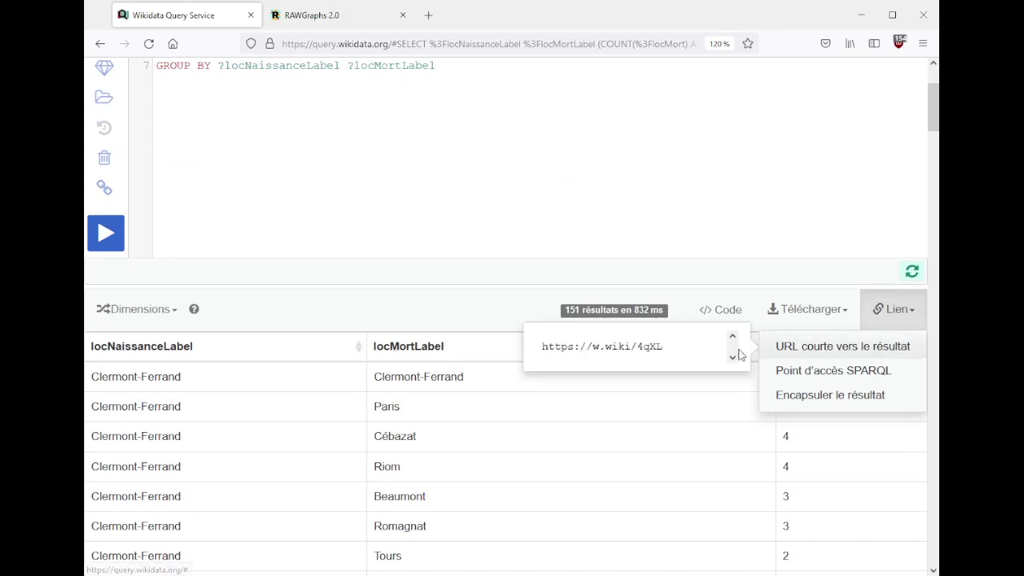
drag(690, 350, 539, 353)
key(ctrl+c)
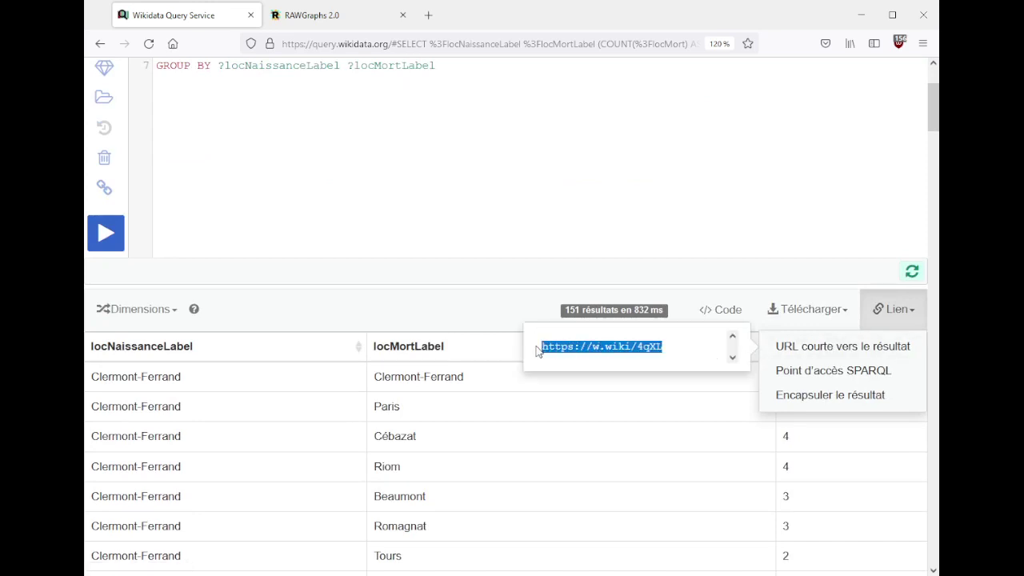
key(ctrl+Tab)
click(425, 162)
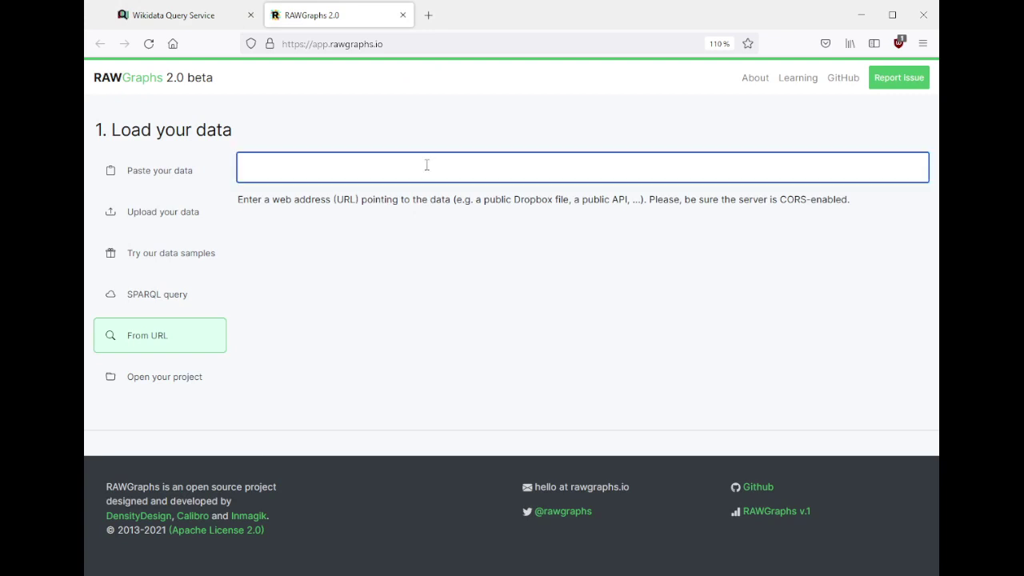
key(ctrl+v)
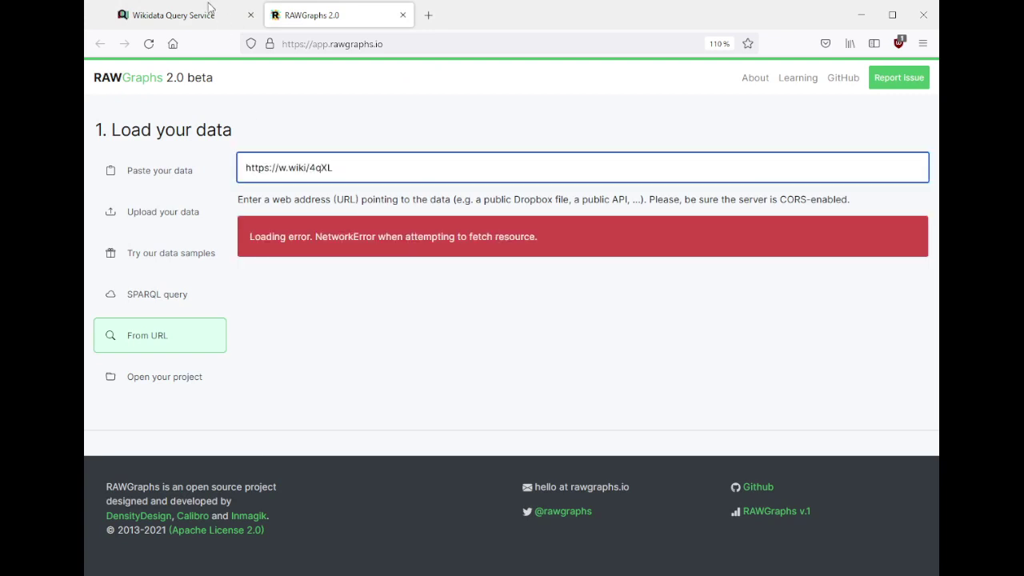
- Check the SPARQL endpoint link and the embed code of the Wikidata results as alternative sources, and return to RAWGraphs
key(ctrl+Tab)
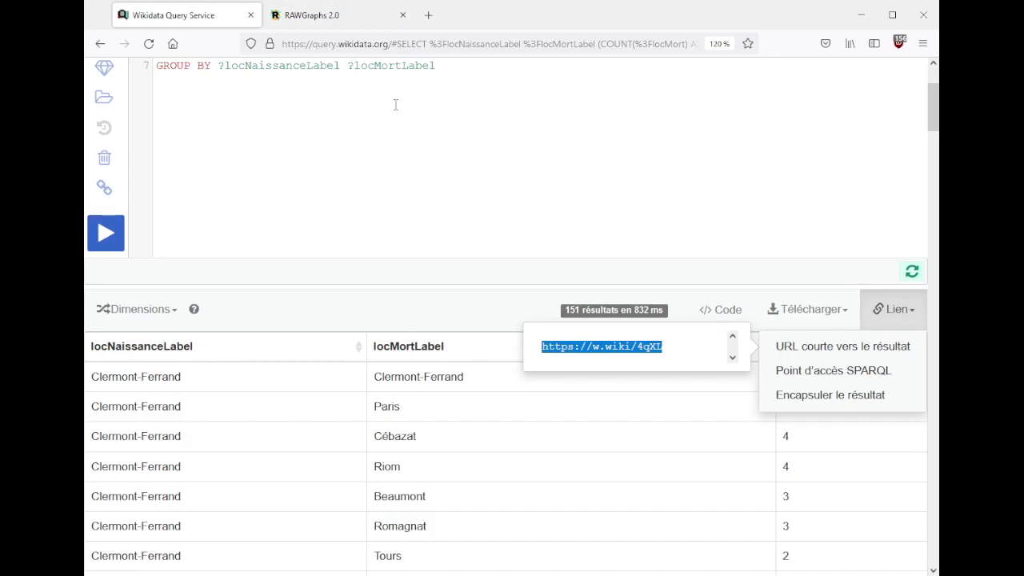
click(808, 373)
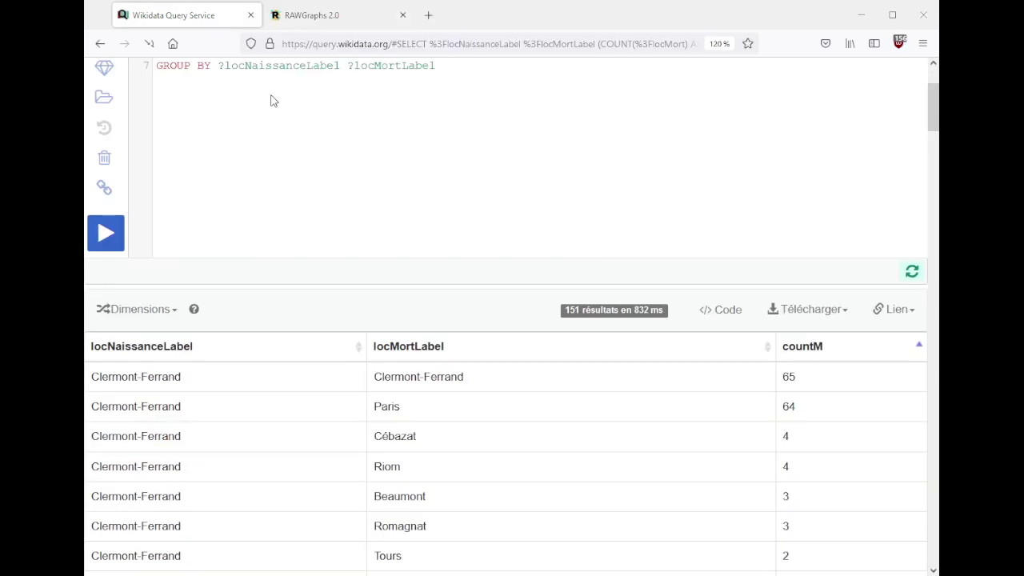
click(911, 314)
click(853, 400)
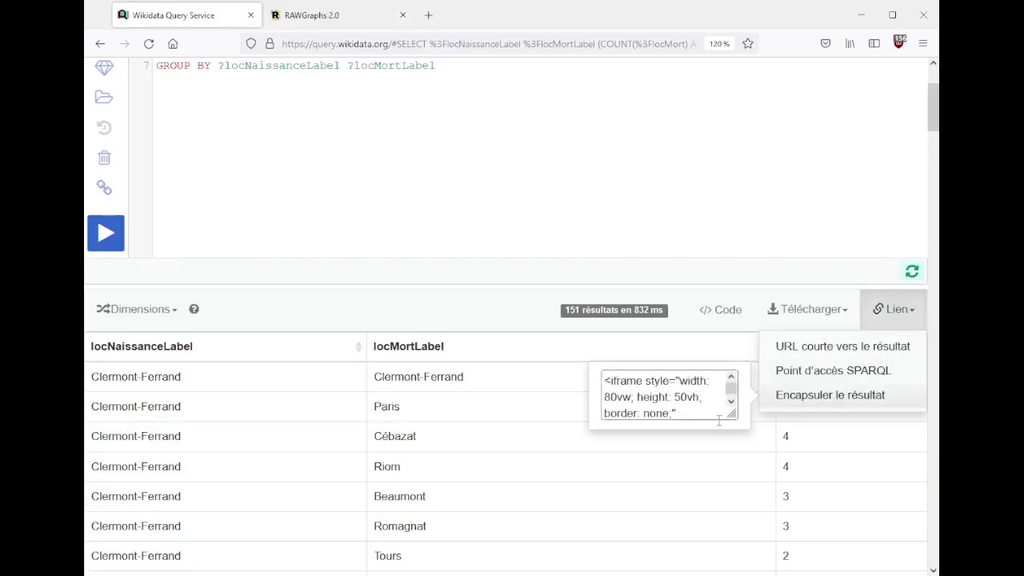
click(680, 406)
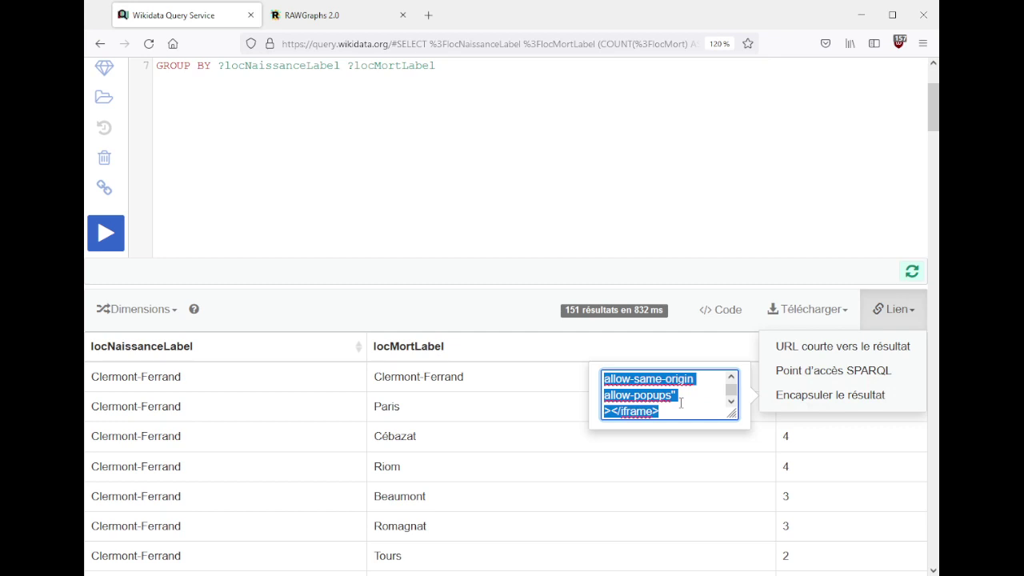
key(ctrl+Tab)
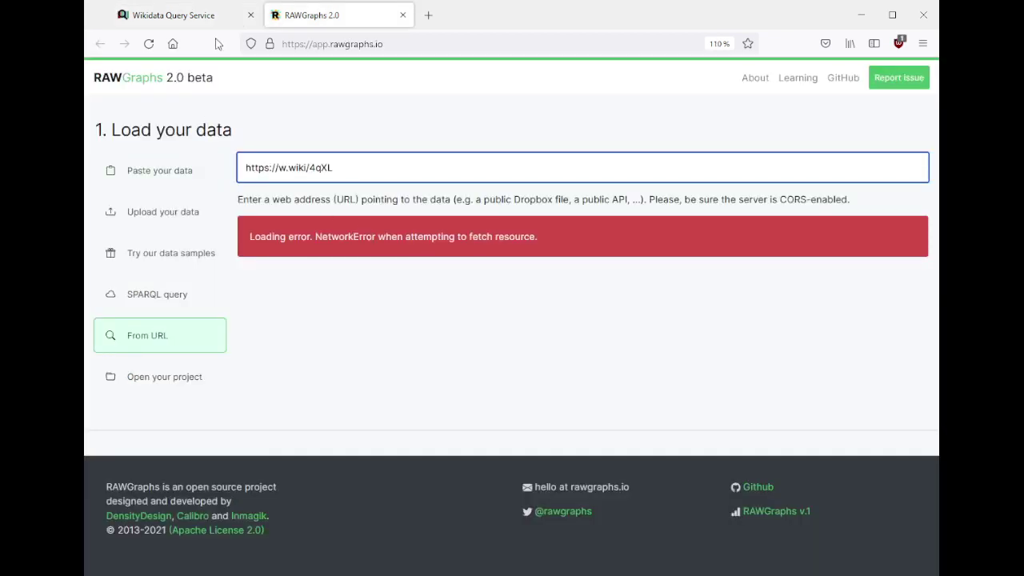
click(302, 11)
- Copy the full query from Wikidata Query Service and paste it into the RAWGraphs SPARQL query source
click(224, 15)
click(387, 253)
key(ctrl+a)
key(ctrl+c)
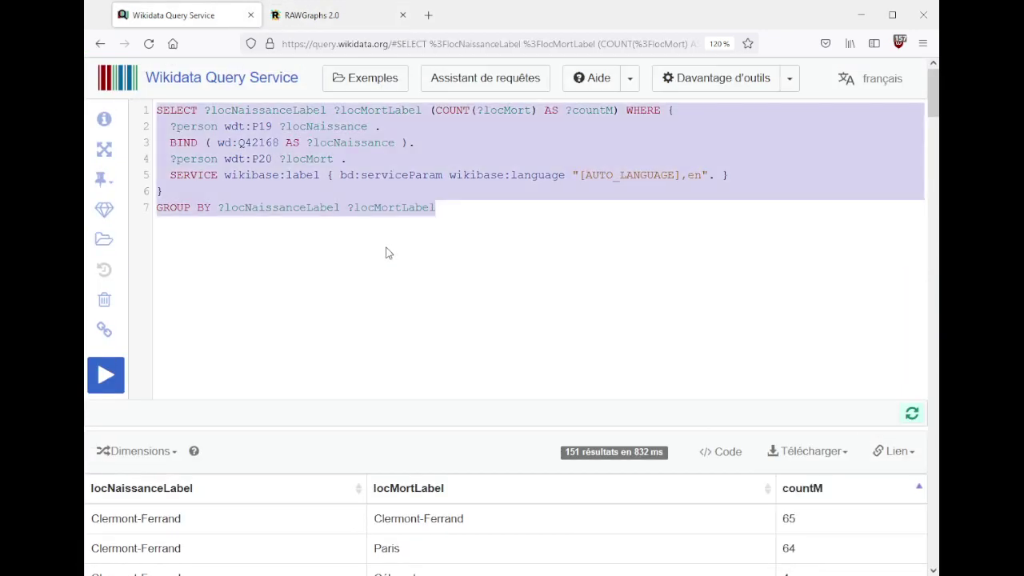
click(427, 192)
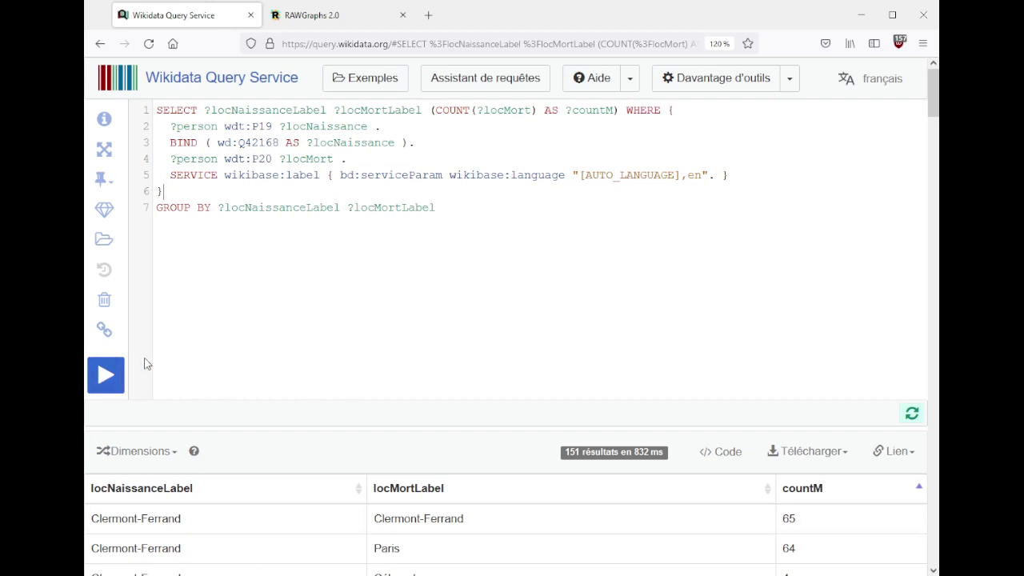
key(ctrl+Tab)
click(148, 309)
click(340, 240)
key(ctrl+v)
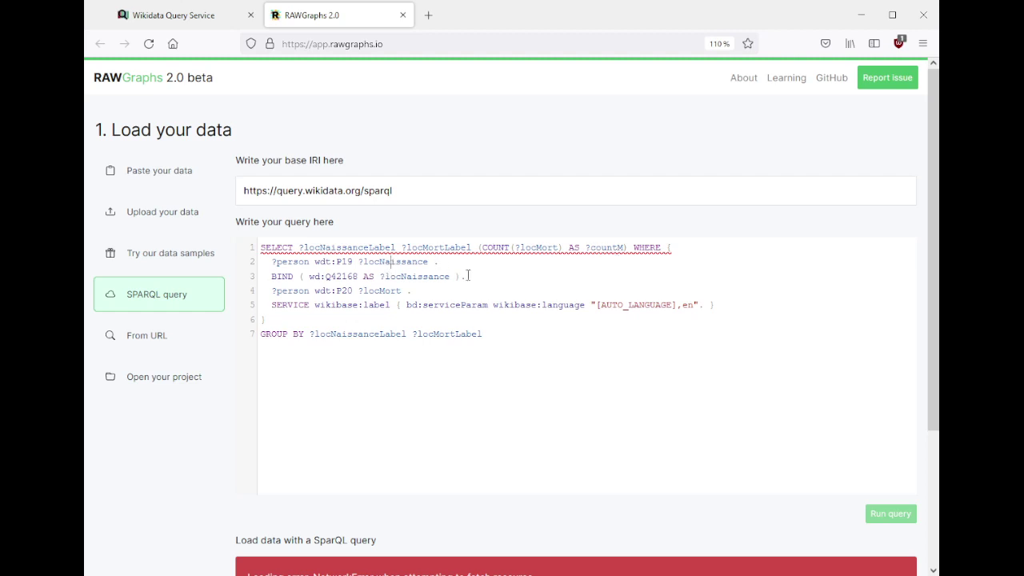
- Move the BIND line for wd:Q42168 above the wdt:P19 line in the query and remove the leftover empty line
key(shift+Home)
key(ctrl+c)
key(BackSpace)
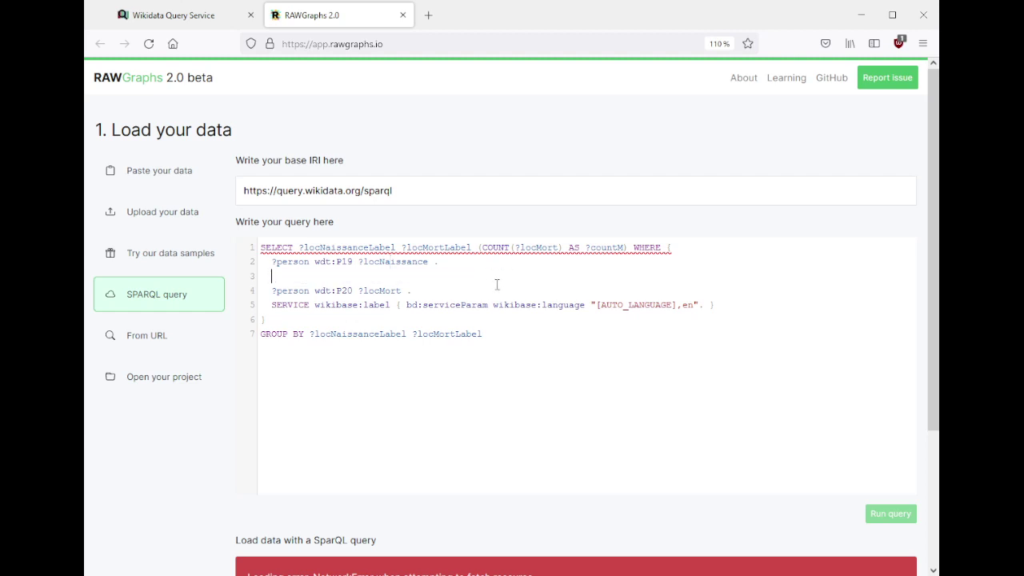
key(Up)
key(ctrl+v)
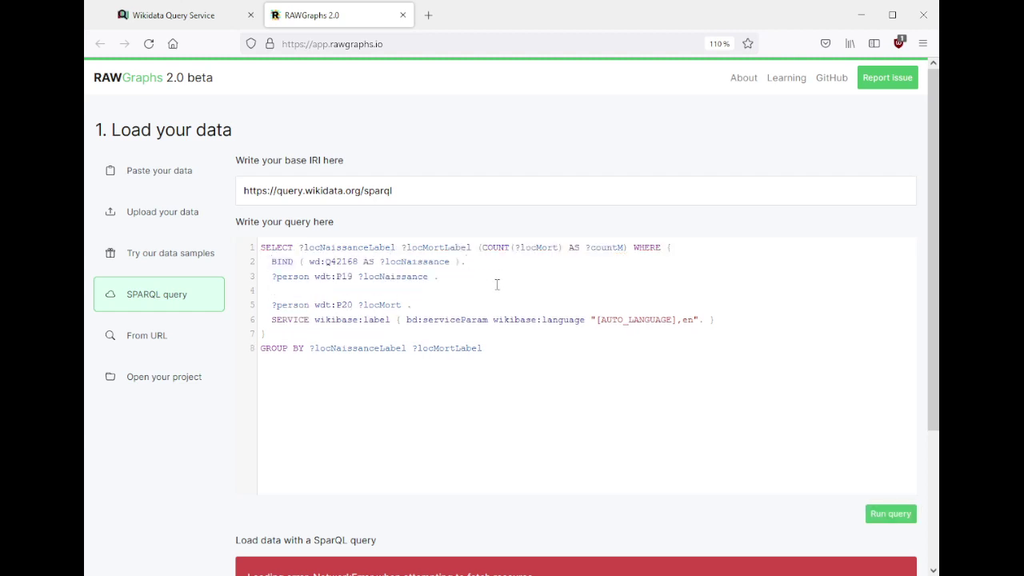
key(BackSpace)
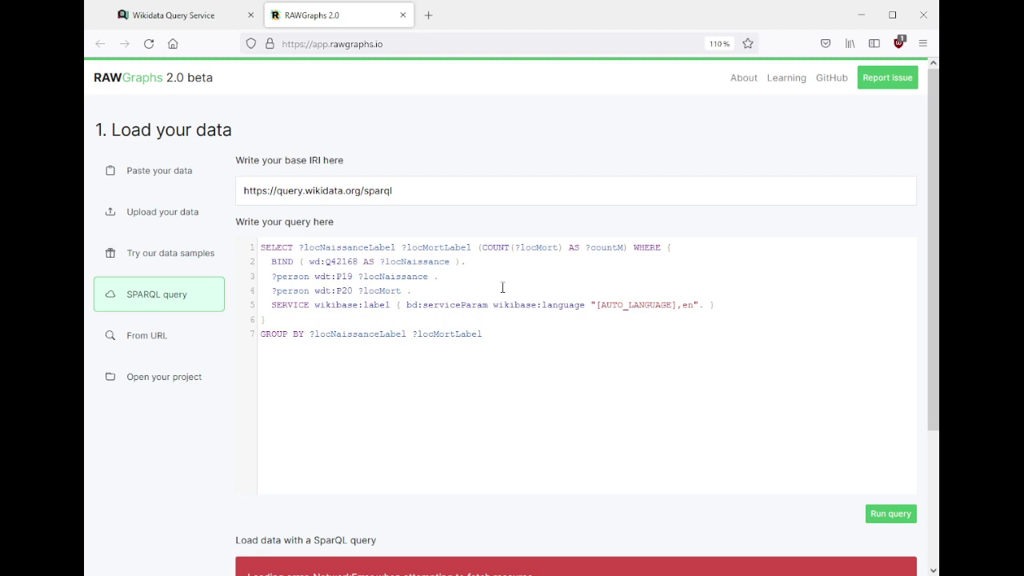
- Compare the reordered BIND line with the original Wikidata query and run the query in RAWGraphs to load its results
drag(277, 261, 406, 275)
click(416, 265)
click(204, 18)
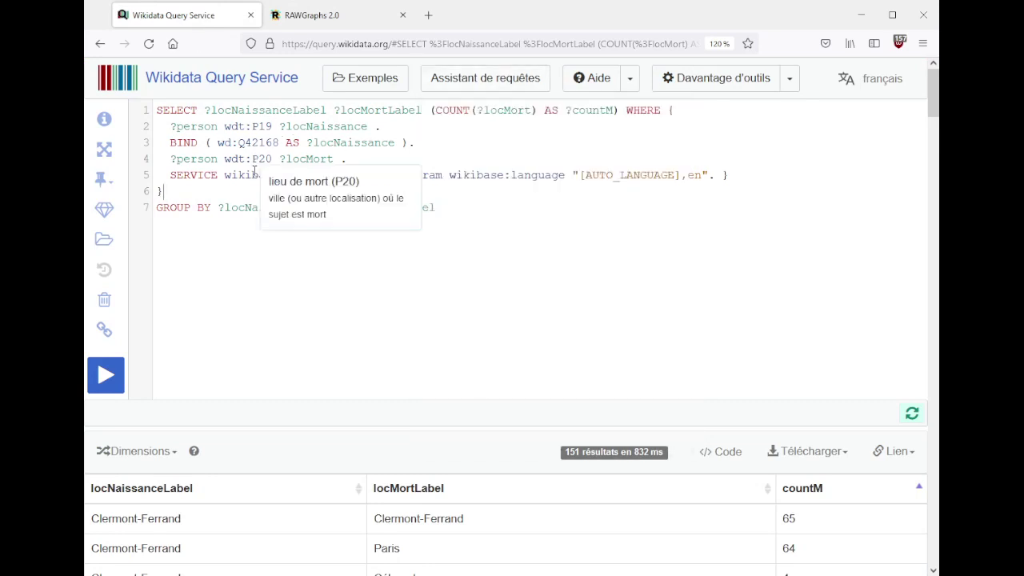
click(332, 14)
click(555, 264)
click(898, 512)
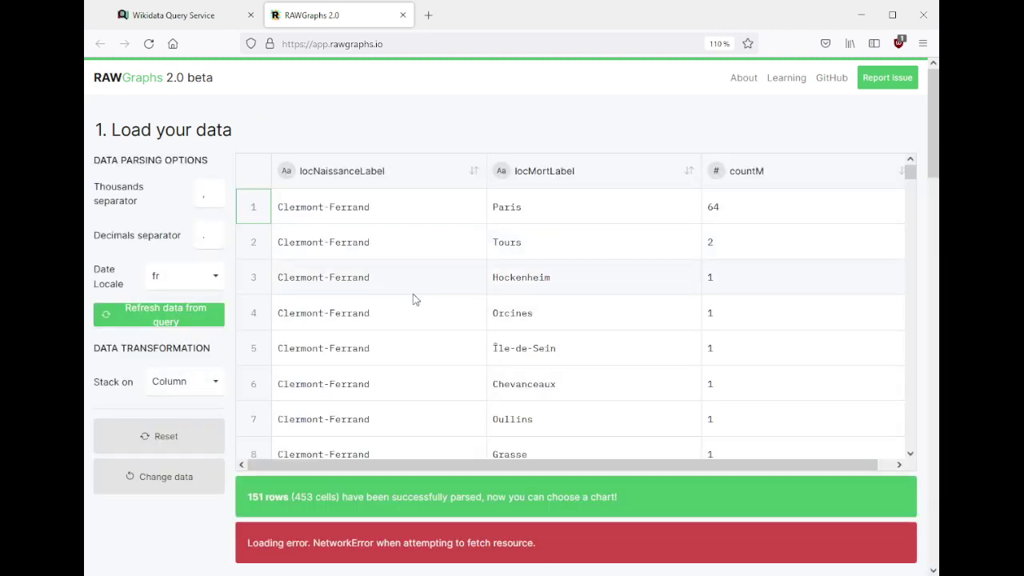
- Keep the Alluvial Diagram chart and map locNaissanceLabel and locMortLabel to its Steps
scroll(414, 300, down, 3)
scroll(237, 472, down, 4)
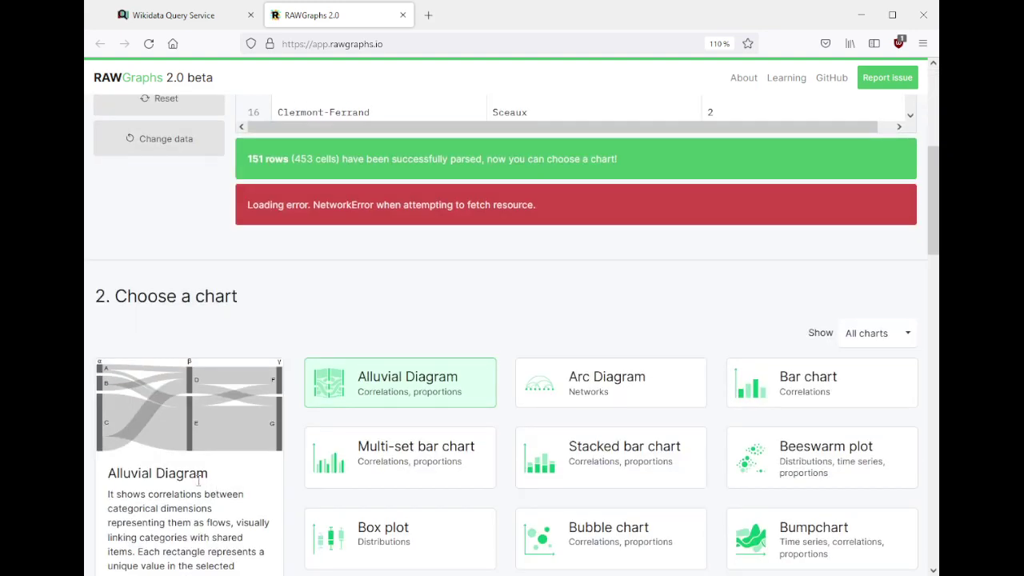
scroll(197, 476, down, 4)
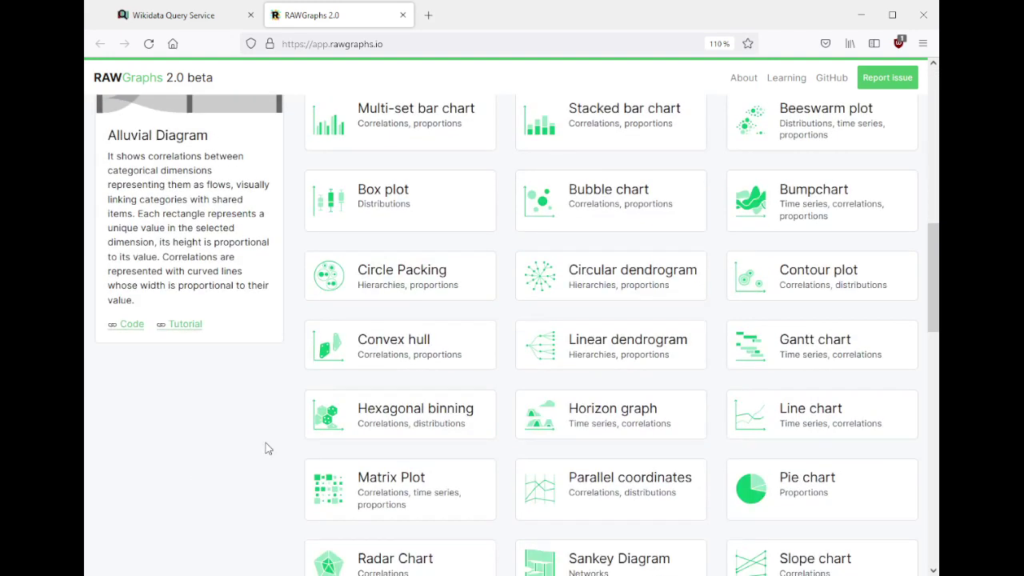
scroll(267, 445, up, 3)
scroll(281, 320, down, 10)
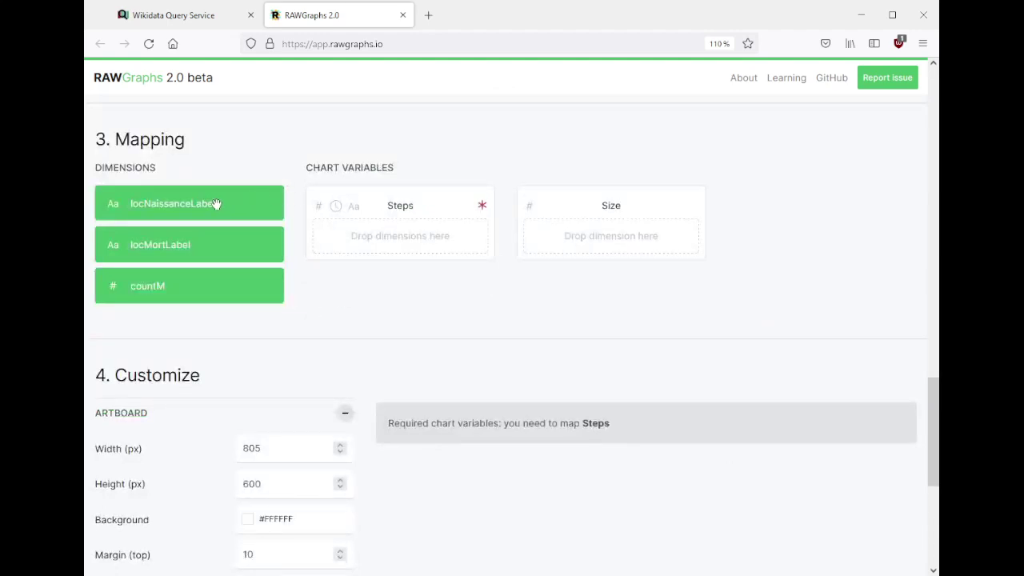
drag(224, 205, 404, 240)
drag(190, 242, 401, 277)
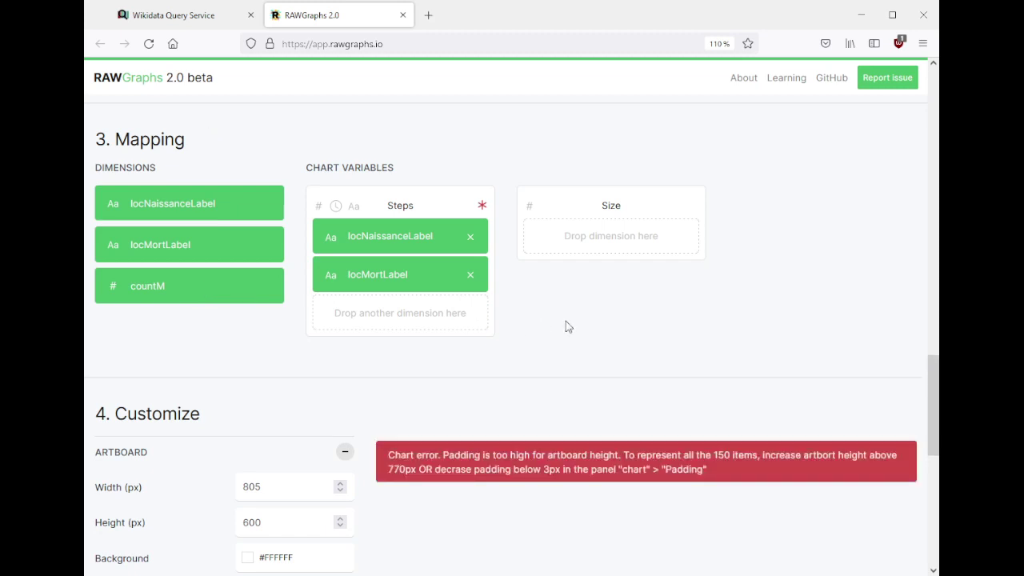
- Set the chart's artboard to 600 px wide and 800 px high
scroll(626, 325, down, 5)
drag(271, 183, 214, 185)
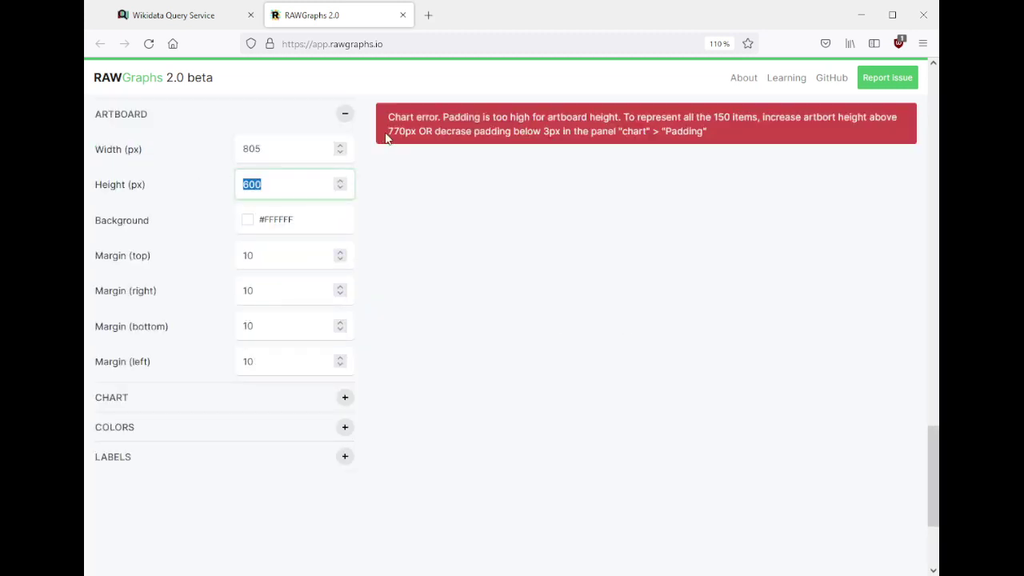
text(8)
drag(279, 146, 215, 152)
text(6)
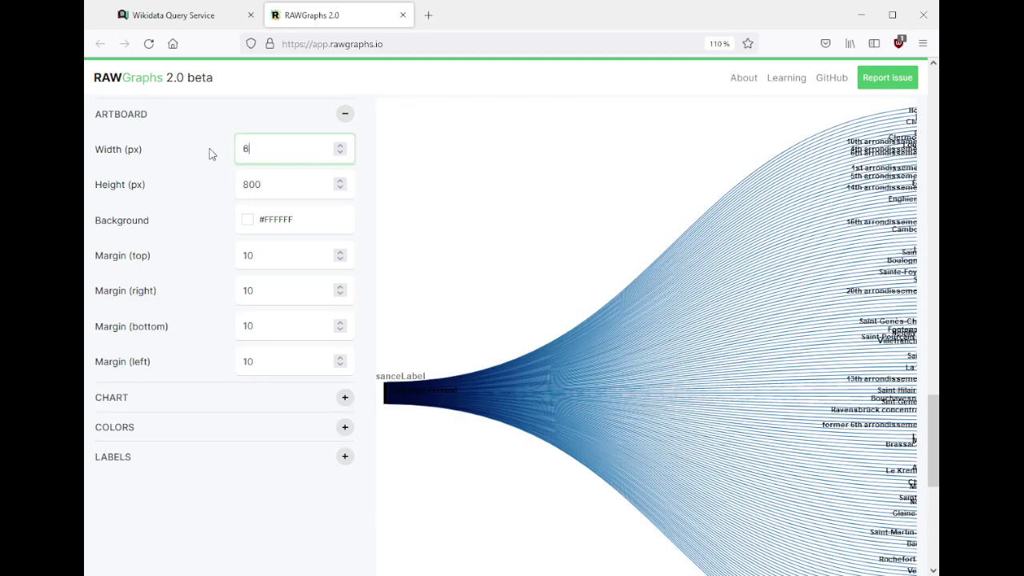
text(00)
key(Tab)
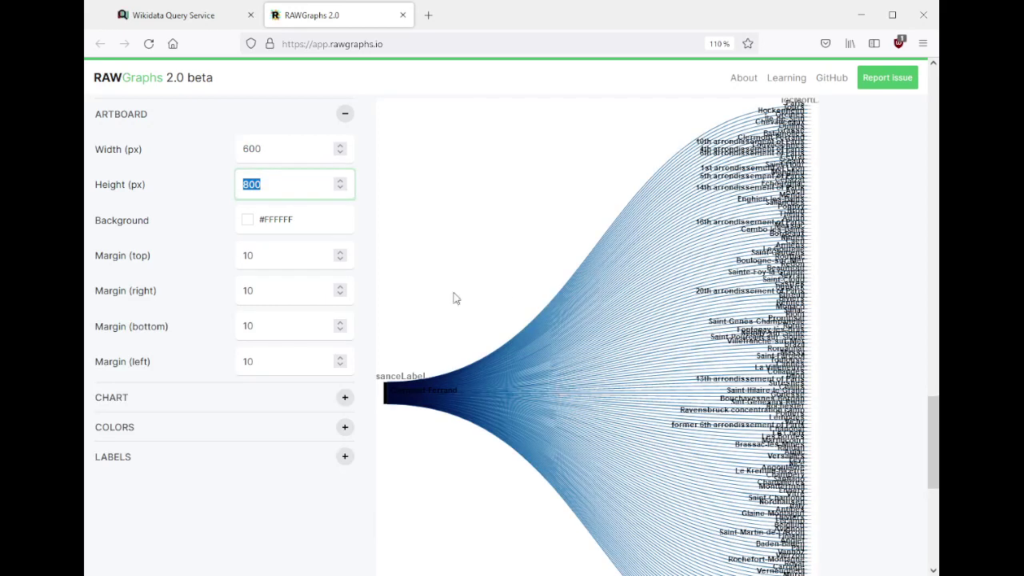
click(477, 286)
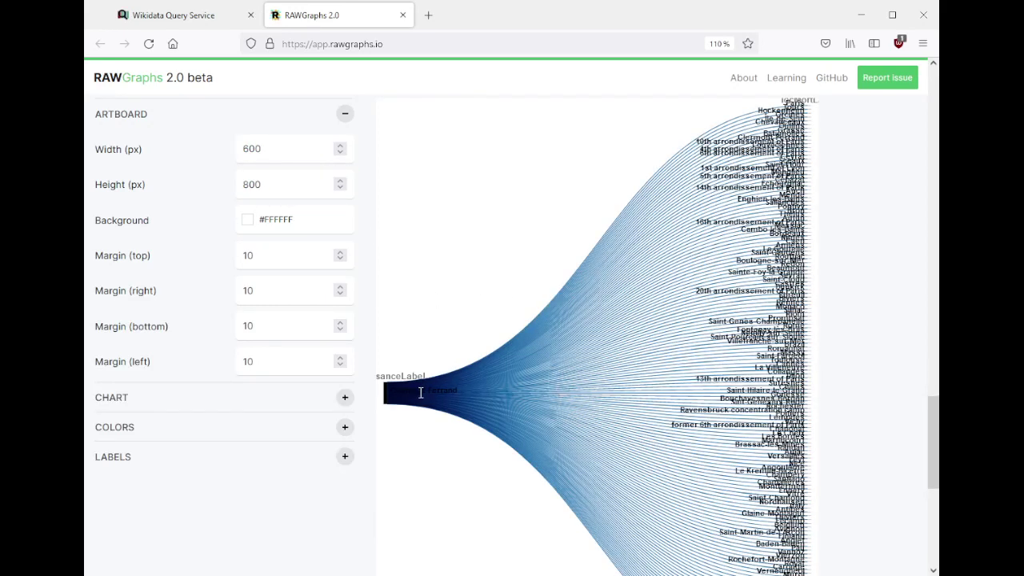
- Map countM to the alluvial diagram's Size and inspect the resulting flows
scroll(457, 270, down, 4)
scroll(461, 268, up, 2)
scroll(460, 267, up, 8)
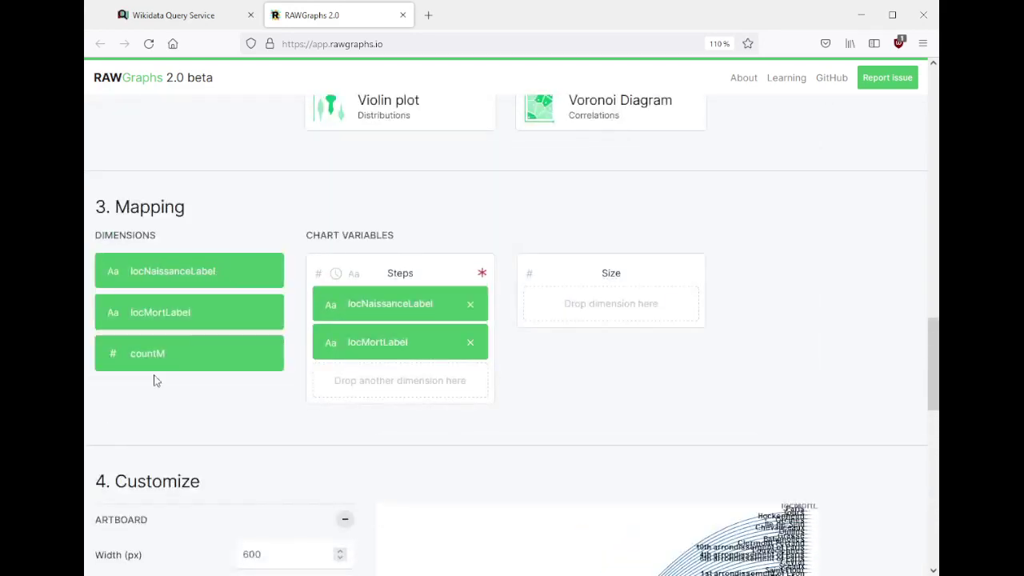
drag(152, 361, 593, 312)
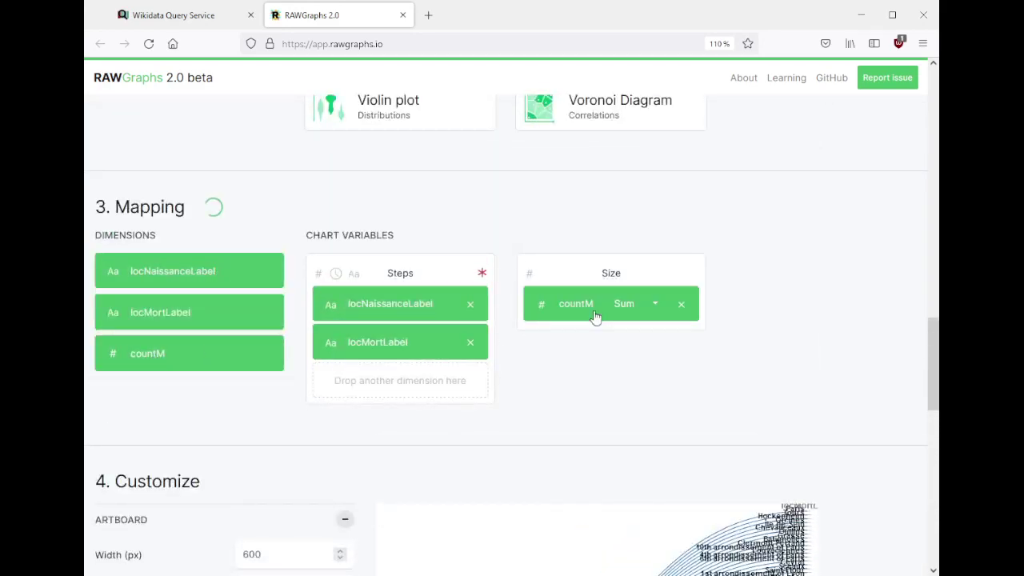
scroll(722, 395, down, 6)
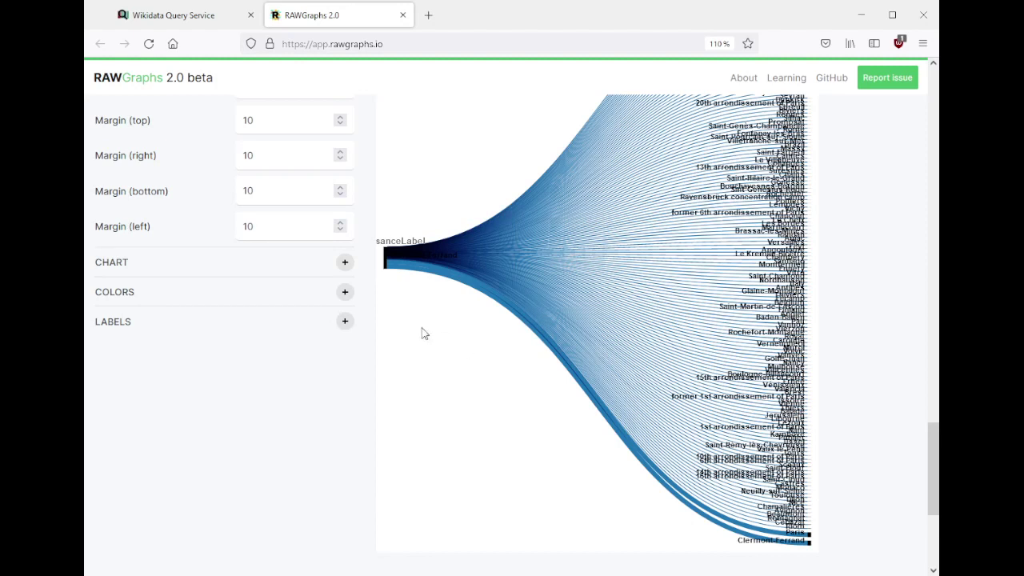
- Examine the diagram's color scale and color scheme options, and go back to the variable mapping
click(344, 293)
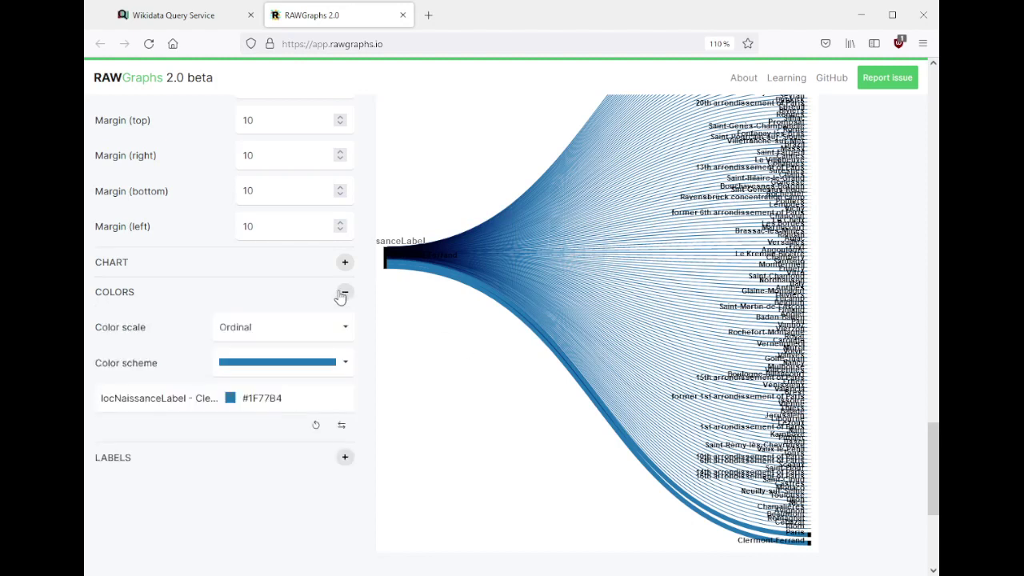
click(262, 366)
click(261, 368)
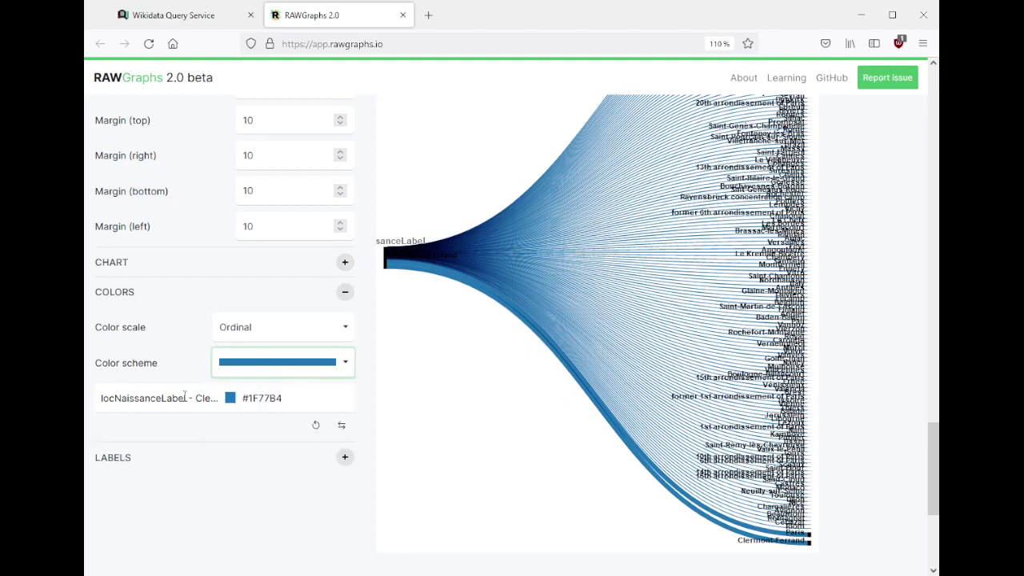
scroll(418, 381, up, 5)
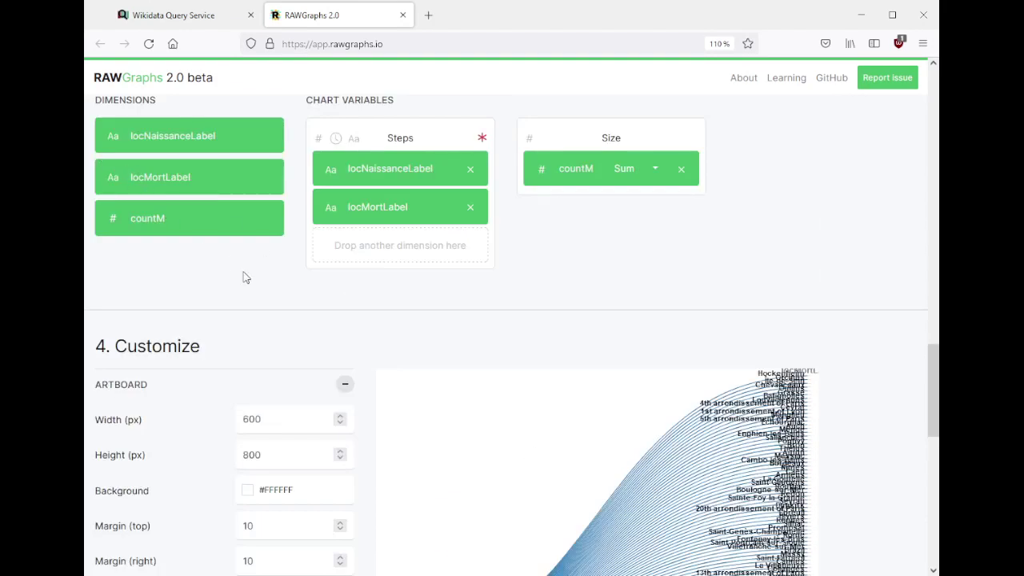
- Examine the color schemes offered for the alluvial diagram and compare the colored dimension with the variable mapping
scroll(245, 277, down, 5)
click(182, 404)
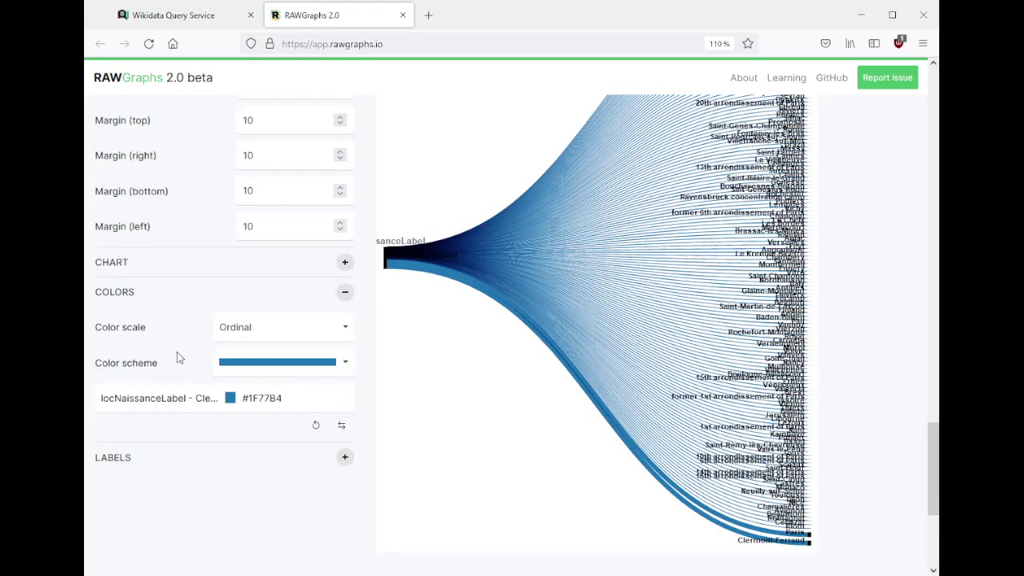
click(260, 366)
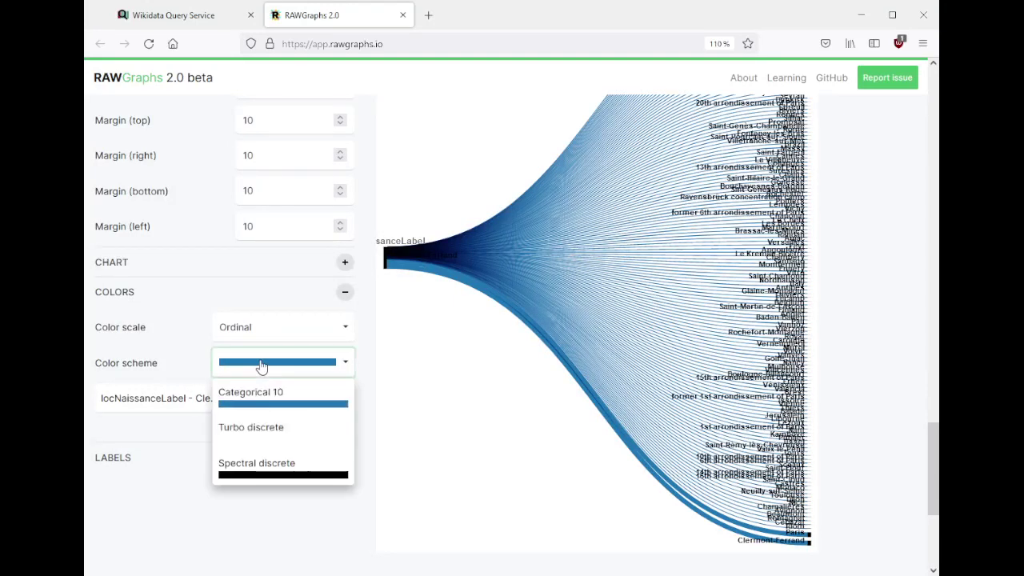
click(261, 366)
click(261, 366)
click(261, 366)
drag(127, 404, 151, 405)
click(152, 404)
scroll(151, 404, up, 10)
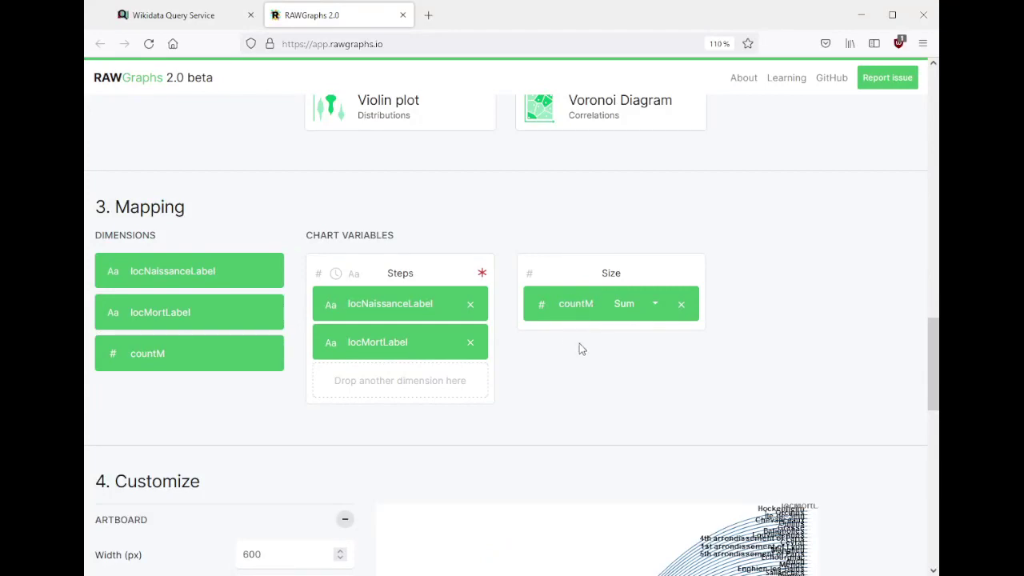
- Inspect the diagram's flows and look at the color picker for the locNaissanceLabel color, leaving it unchanged
scroll(541, 375, down, 10)
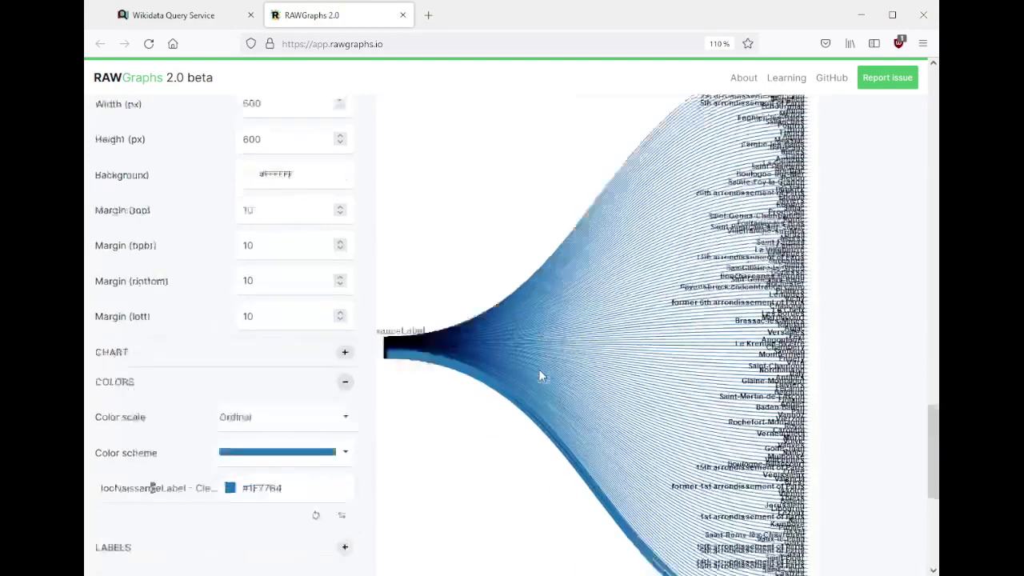
scroll(541, 376, up, 3)
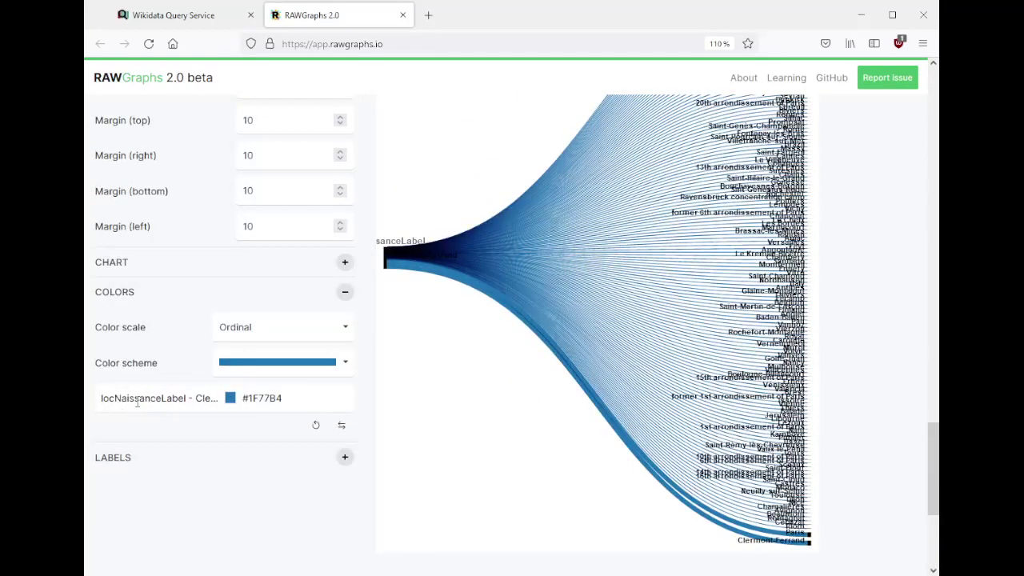
click(251, 366)
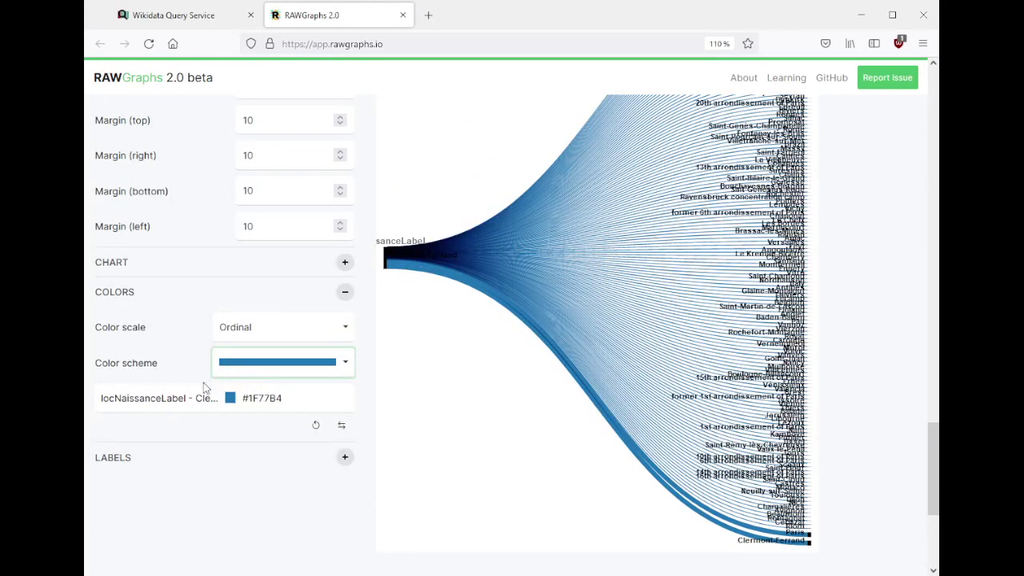
click(252, 398)
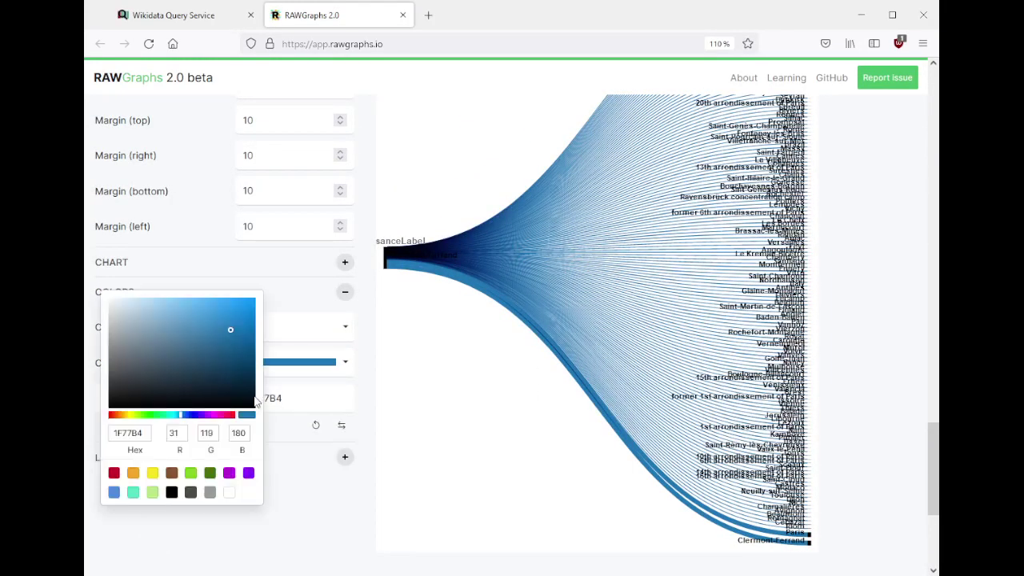
click(348, 394)
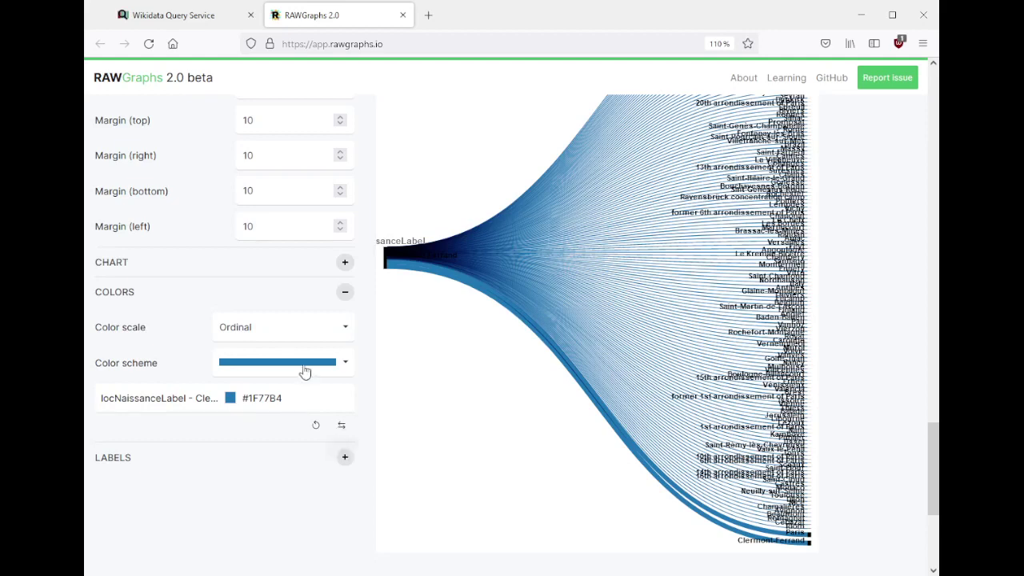
- Switch the chart type to Arc Diagram and go to its variable mapping
scroll(171, 359, up, 8)
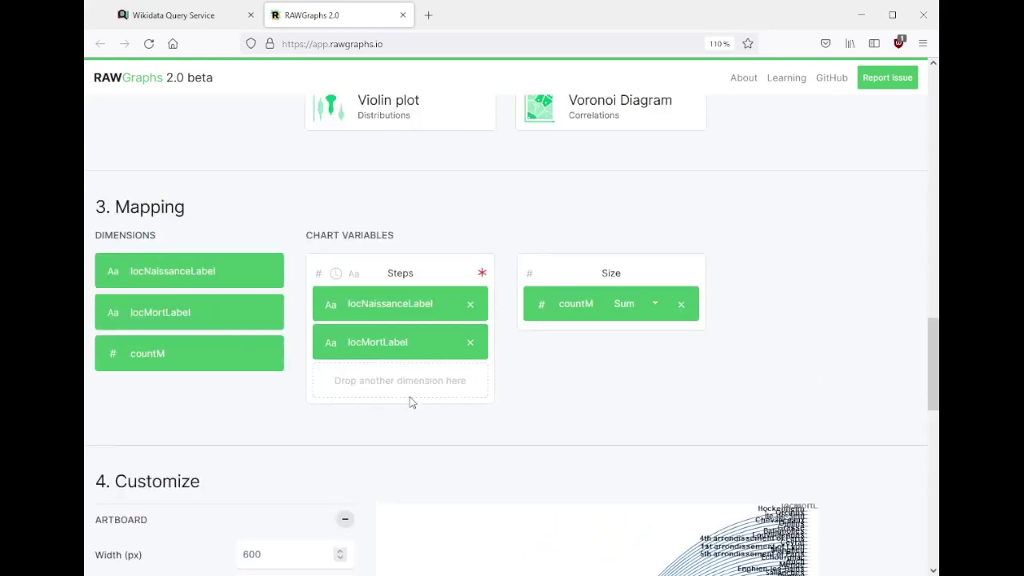
scroll(410, 403, up, 5)
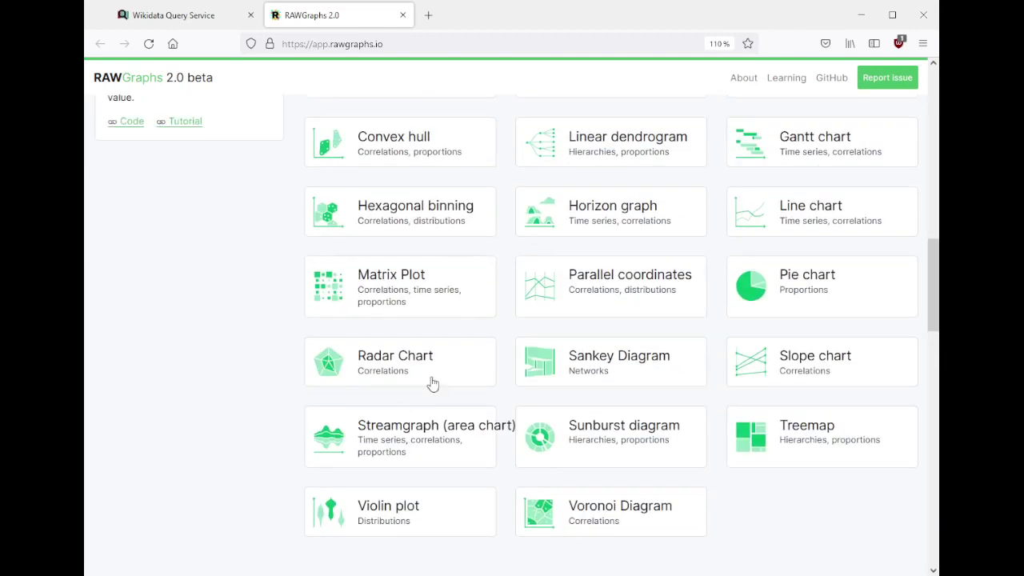
scroll(603, 362, up, 4)
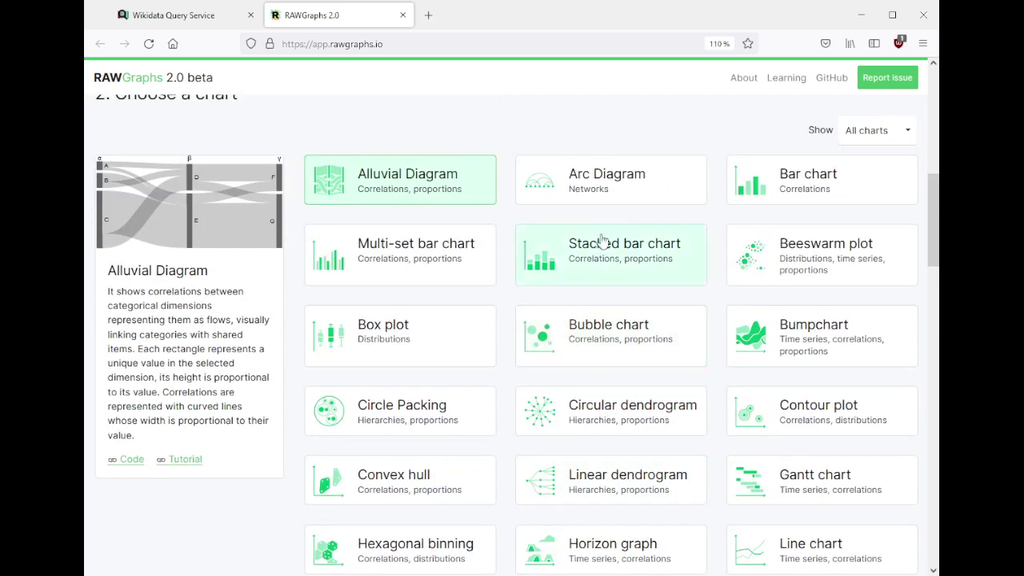
click(607, 171)
scroll(608, 222, down, 1)
scroll(608, 224, down, 10)
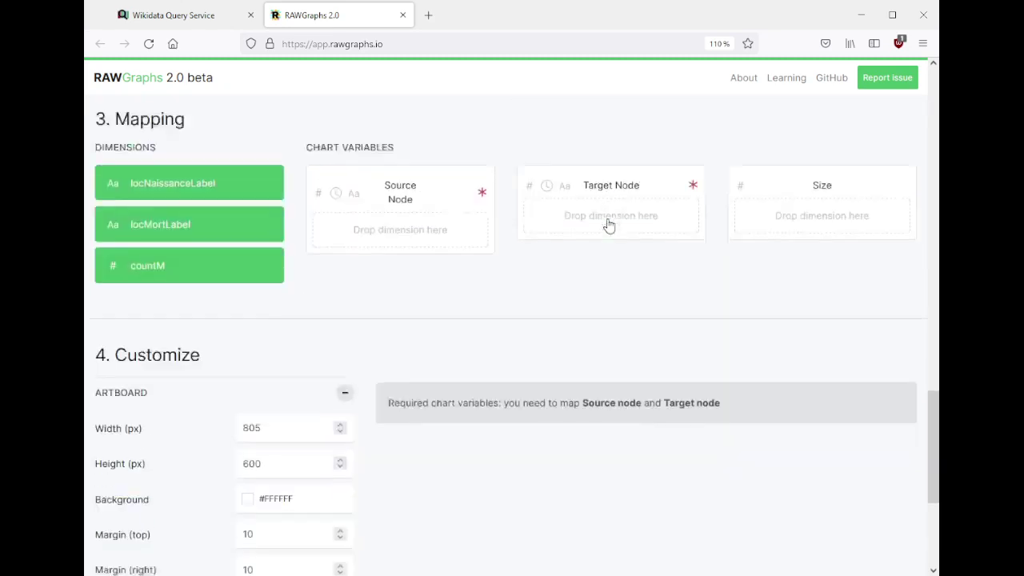
- Map locNaissanceLabel to Source Node, locMortLabel to Target Node and countM to Size, and inspect the resulting arcs
scroll(320, 246, up, 1)
drag(196, 272, 400, 318)
drag(159, 314, 585, 305)
scroll(594, 375, down, 5)
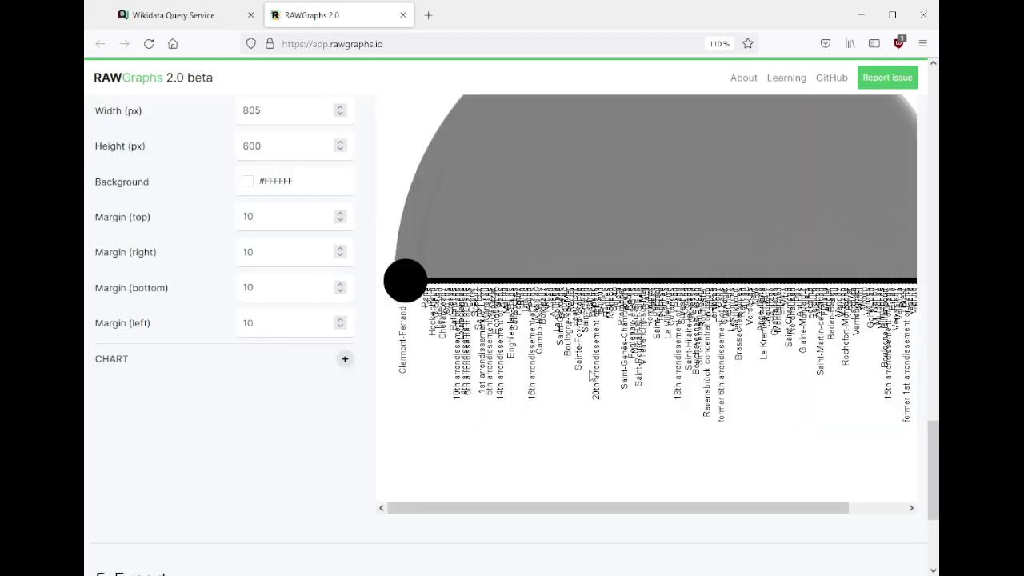
scroll(448, 340, up, 4)
drag(217, 295, 818, 243)
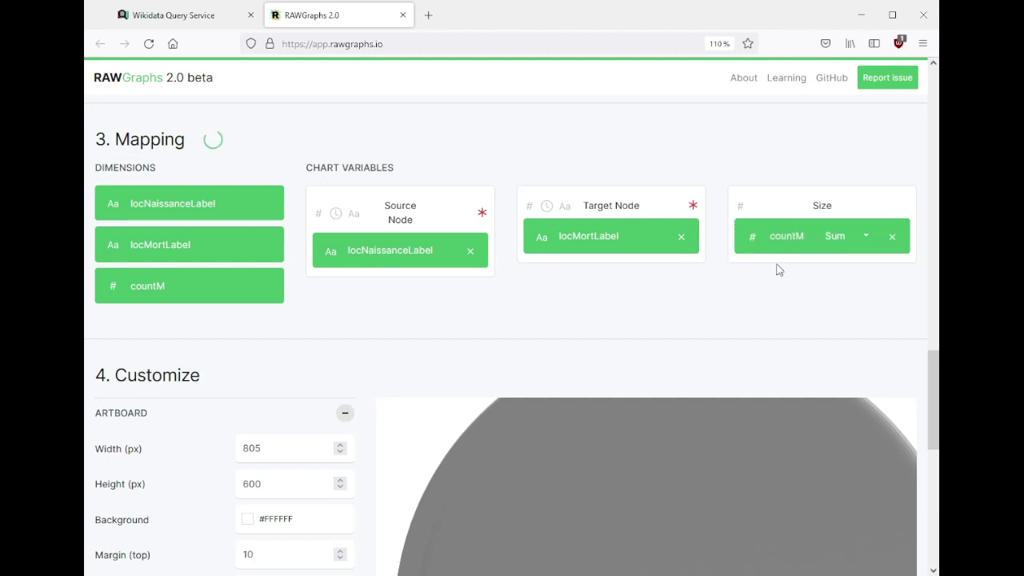
scroll(651, 332, down, 4)
scroll(656, 334, up, 2)
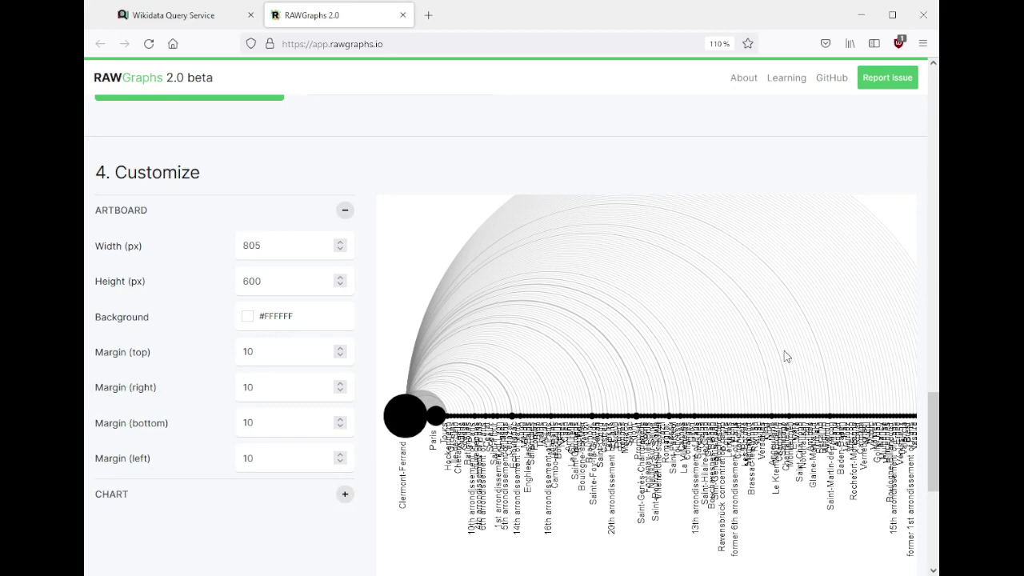
scroll(786, 357, down, 1)
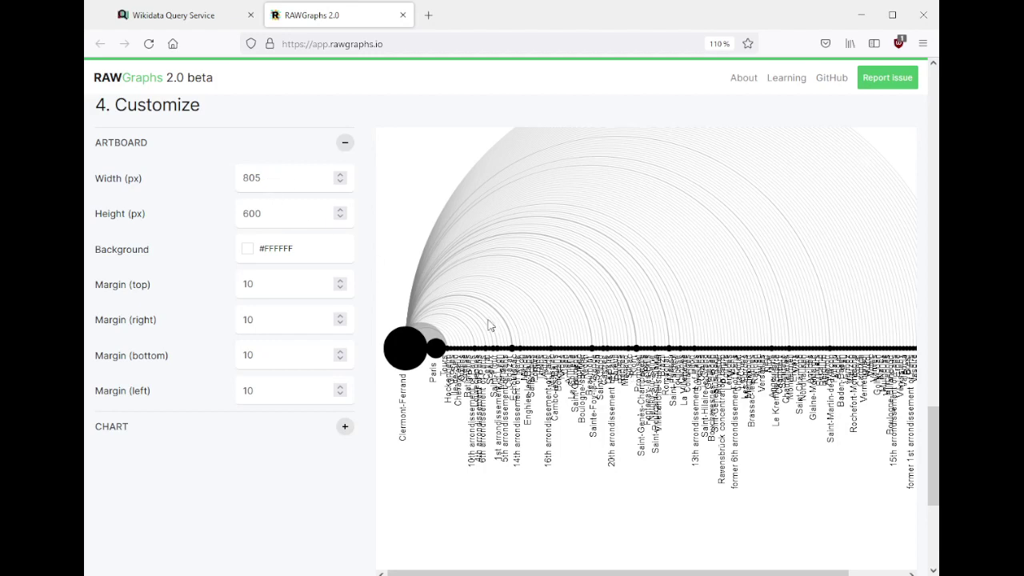
scroll(489, 324, up, 4)
scroll(490, 342, down, 6)
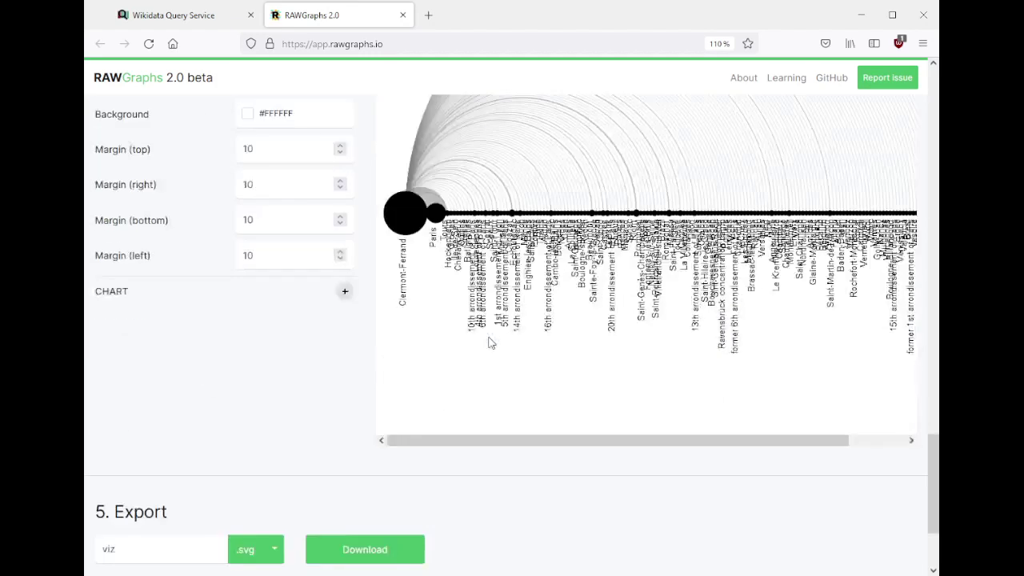
scroll(491, 343, up, 3)
- Expand the arc diagram's chart options and examine the diameter, link opacity, arc placement and node sorting settings
click(343, 429)
click(343, 429)
click(343, 429)
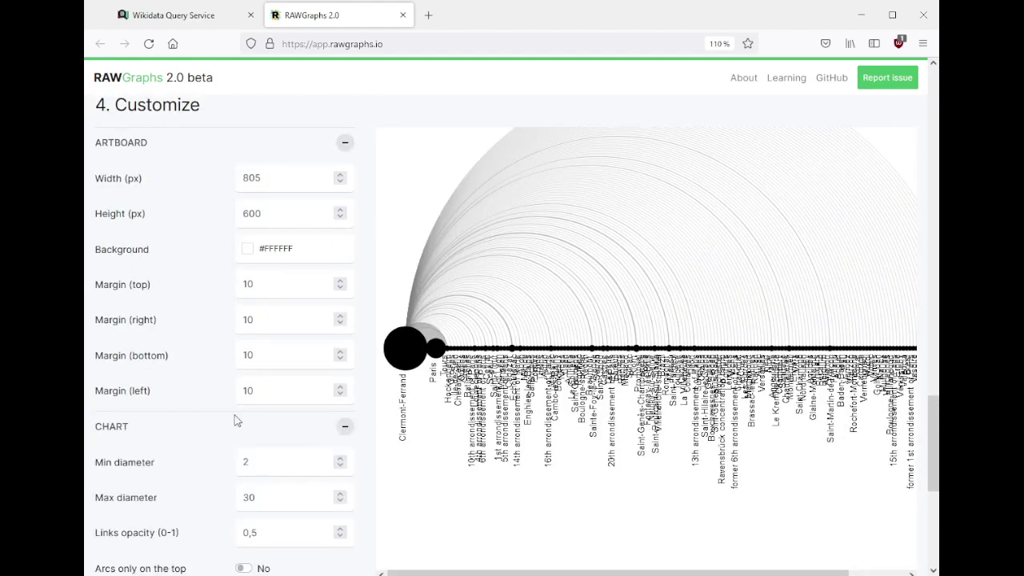
scroll(234, 421, down, 5)
scroll(232, 420, up, 3)
scroll(235, 422, down, 3)
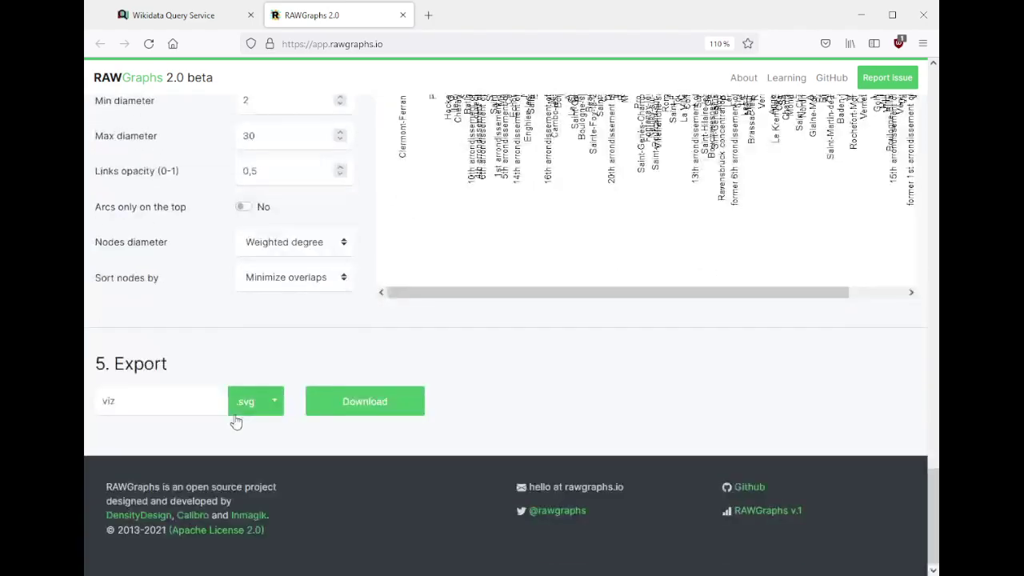
scroll(245, 348, up, 8)
scroll(727, 165, up, 4)
scroll(236, 258, down, 4)
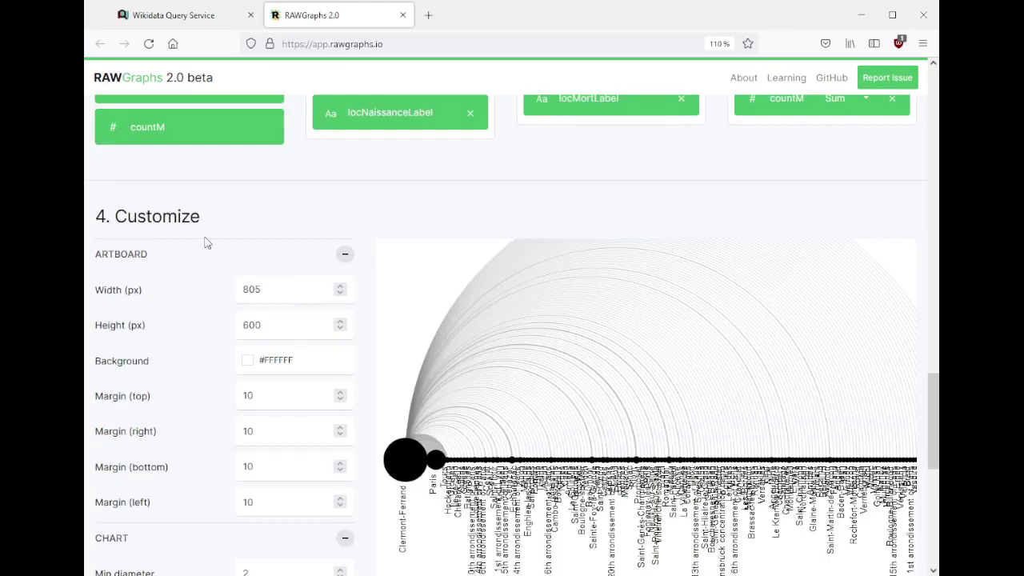
scroll(178, 414, down, 3)
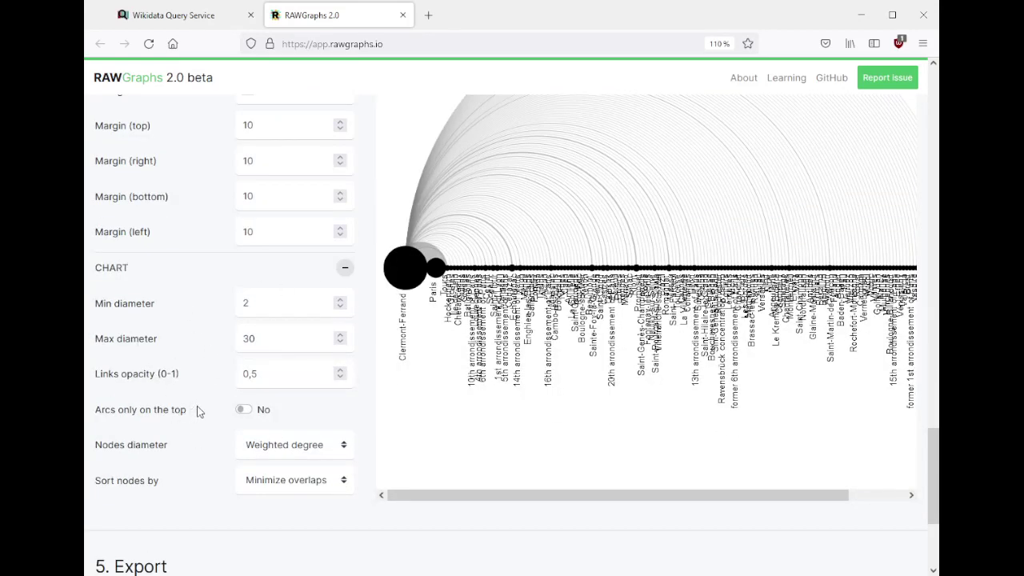
- Try showing arcs only on the top, then other Nodes diameter modes such as Same size and Links count, and restore Weighted degree
click(243, 409)
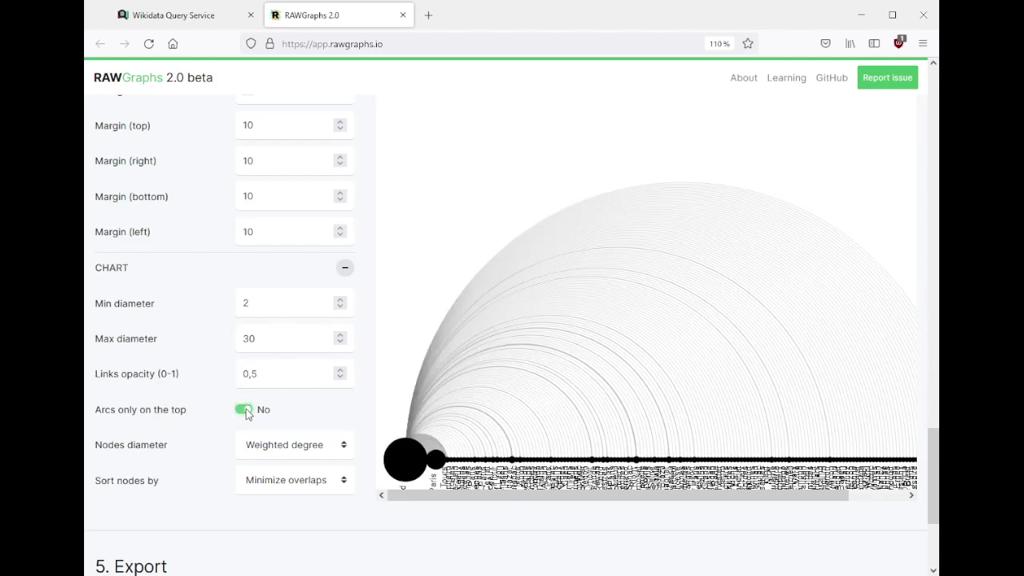
click(246, 411)
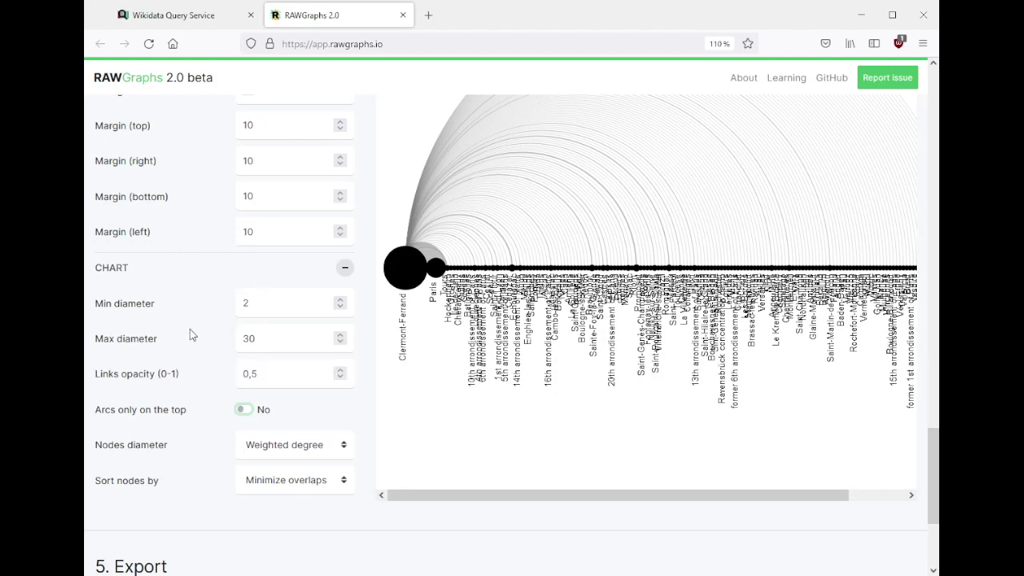
click(290, 453)
key(Down)
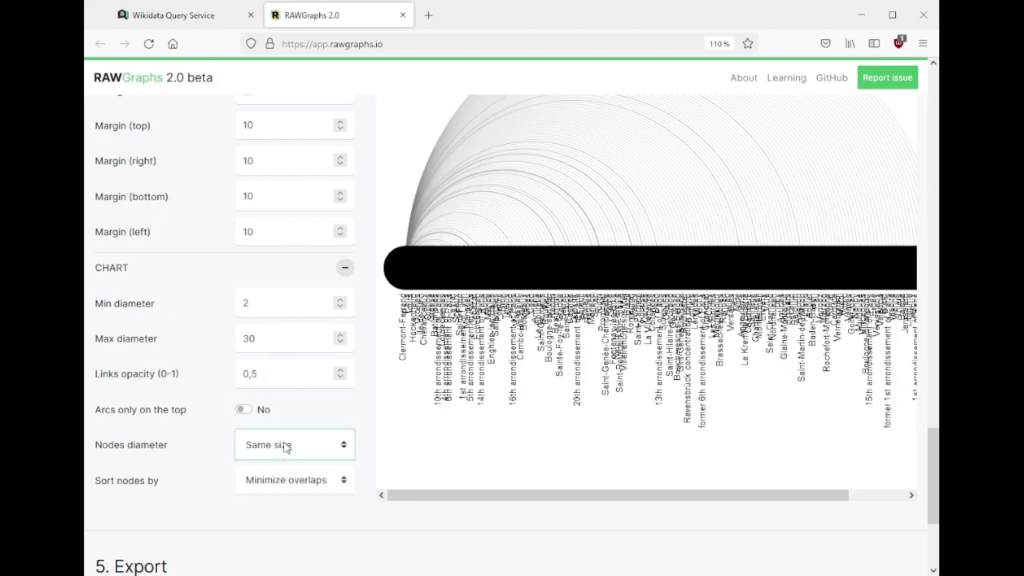
key(Down)
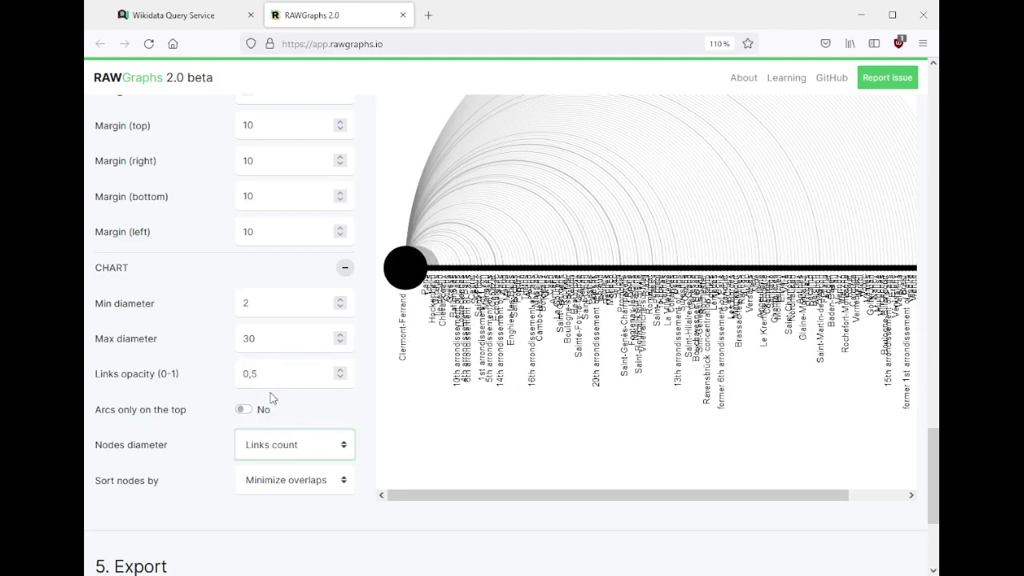
key(Down)
key(Down)
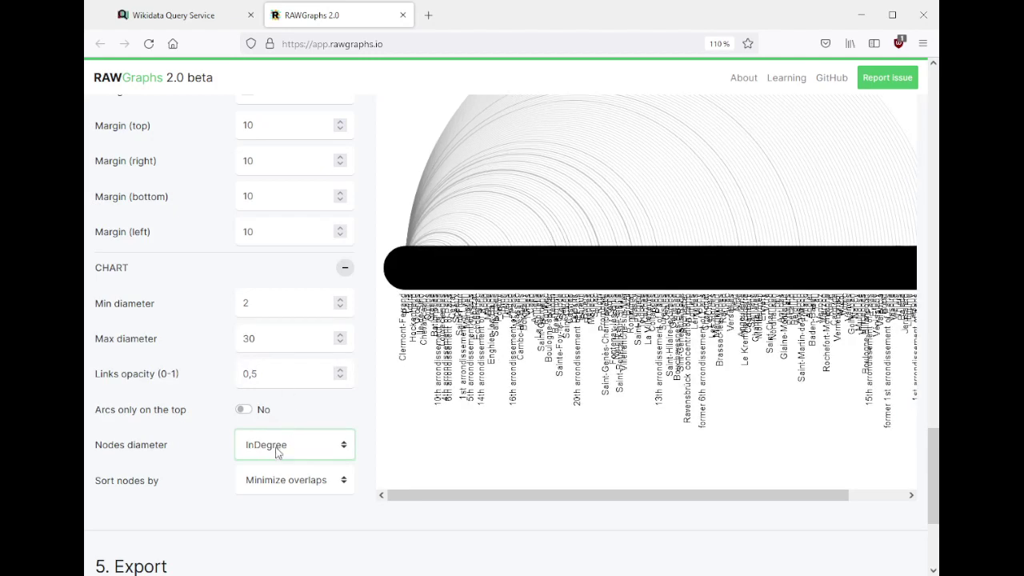
key(Down)
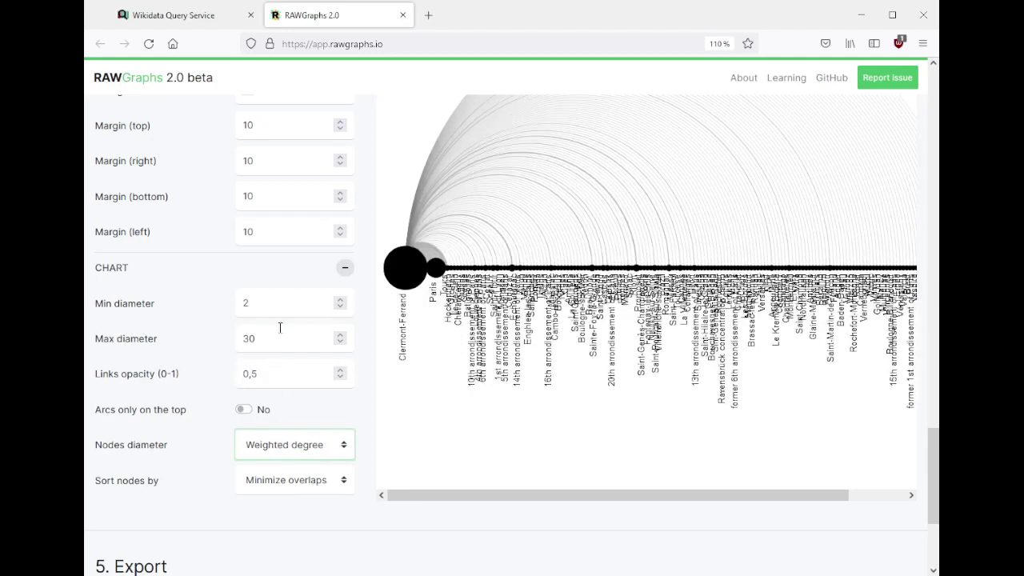
- Try sorting the arc diagram's nodes by Name and by Size, and restore Minimize overlaps
key(Tab)
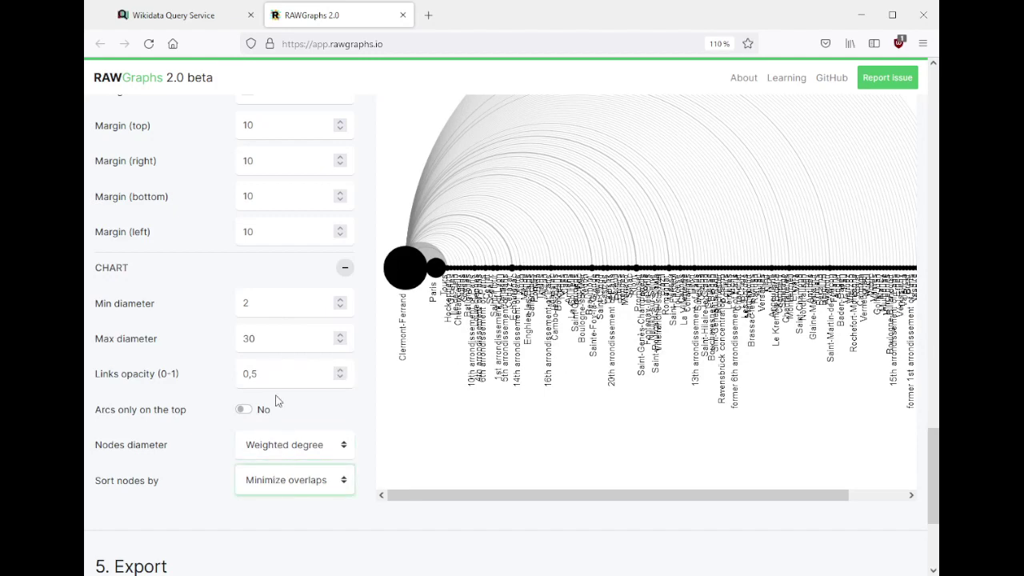
key(Down)
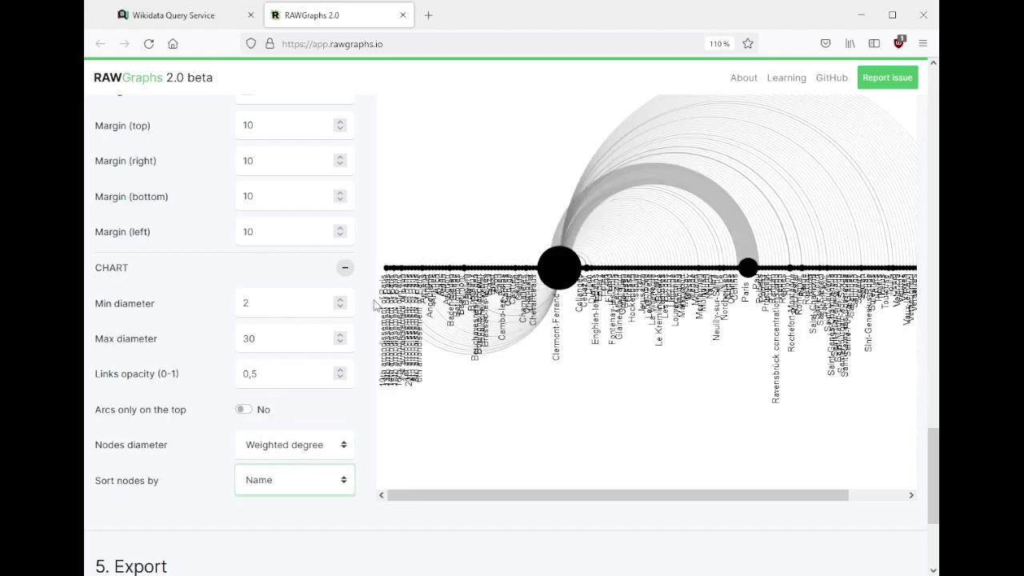
drag(404, 384, 558, 358)
click(378, 386)
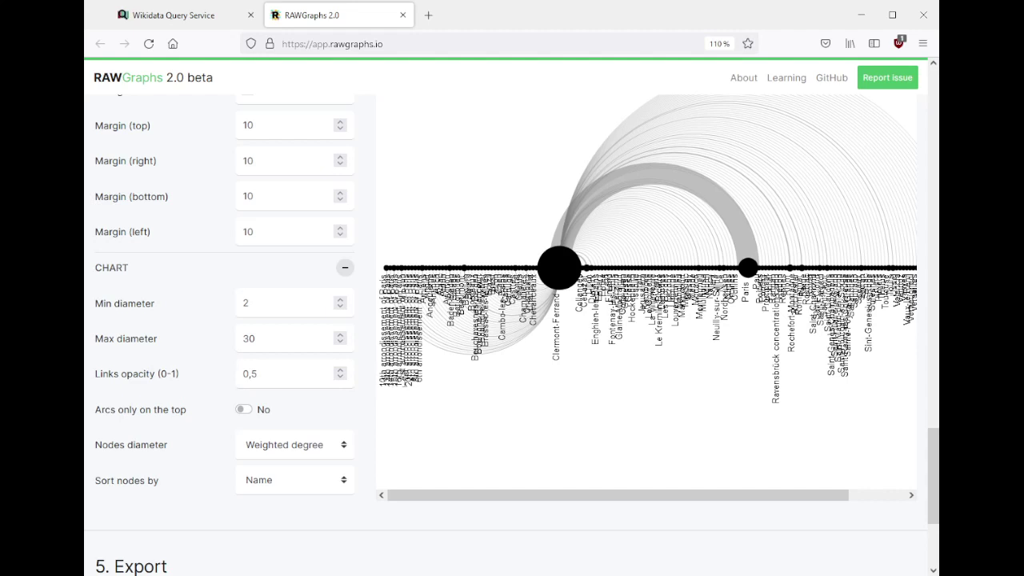
click(292, 486)
key(Down)
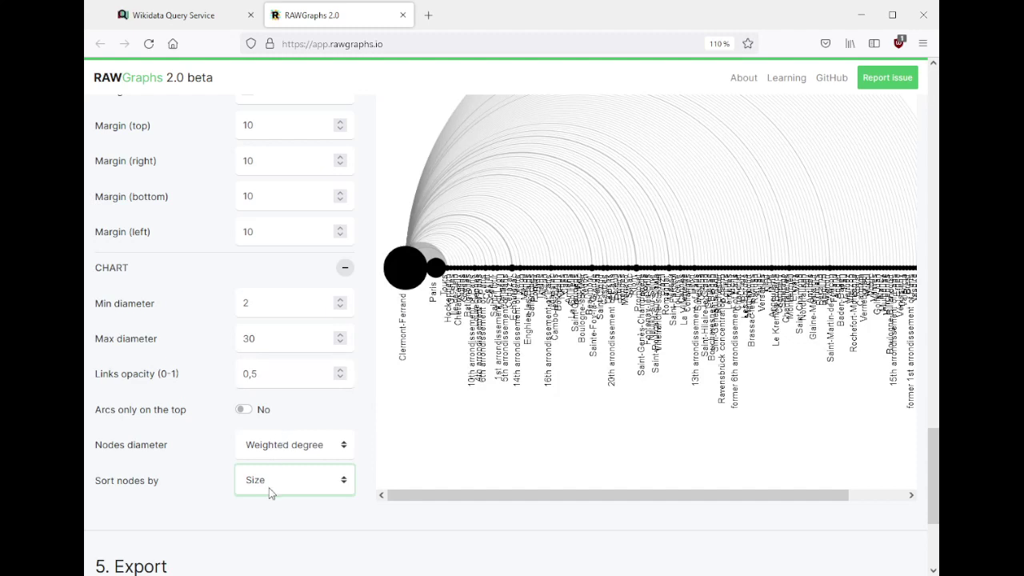
key(Down)
click(515, 448)
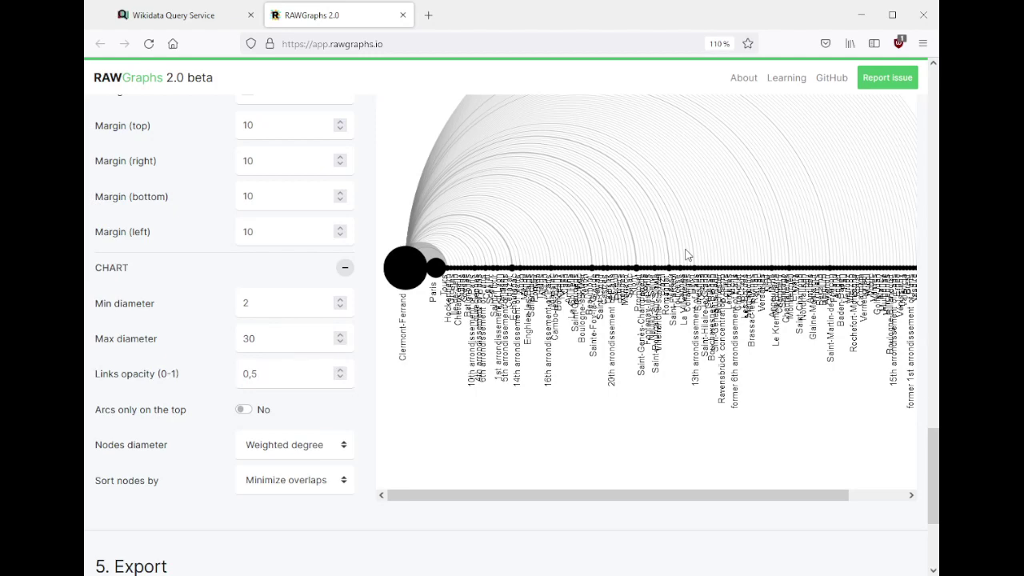
- Switch to the Wikidata Query Service and insert a blank line below the ?person wdt:P20 ?locMort triple
click(232, 14)
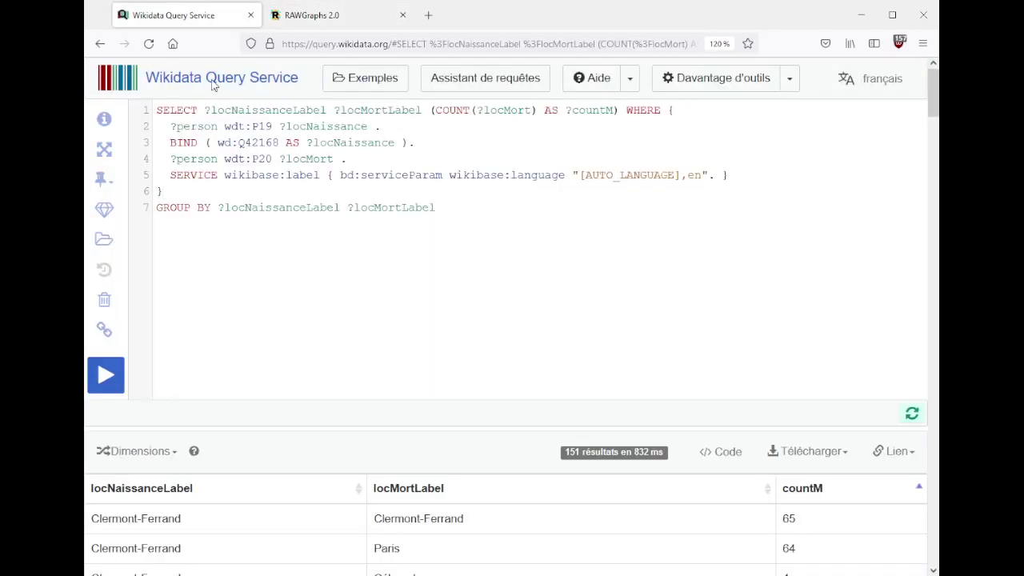
click(353, 156)
key(Return)
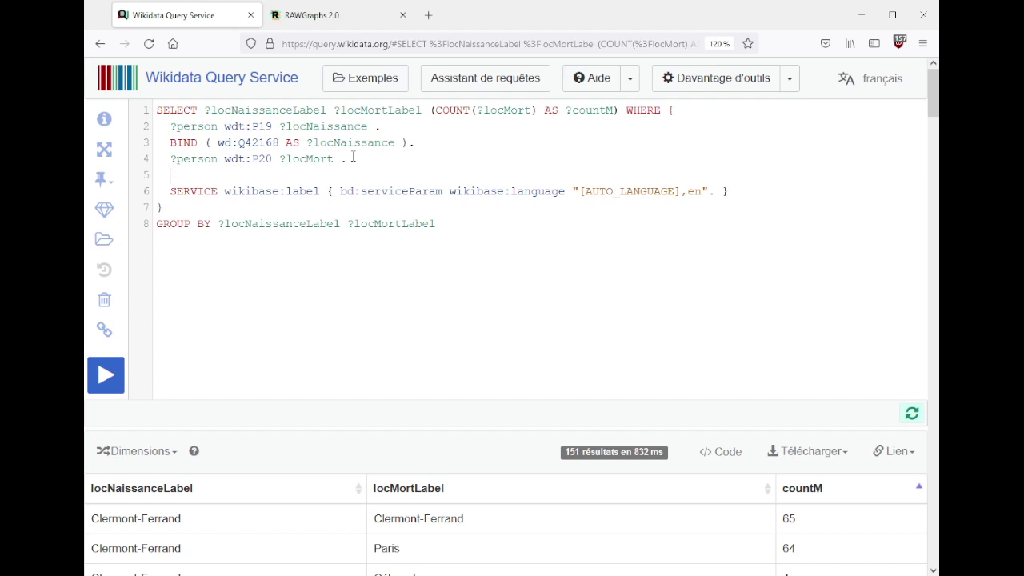
- Examine the death places in the results, comparing Paris with its separately listed current and former arrondissements
scroll(643, 361, down, 5)
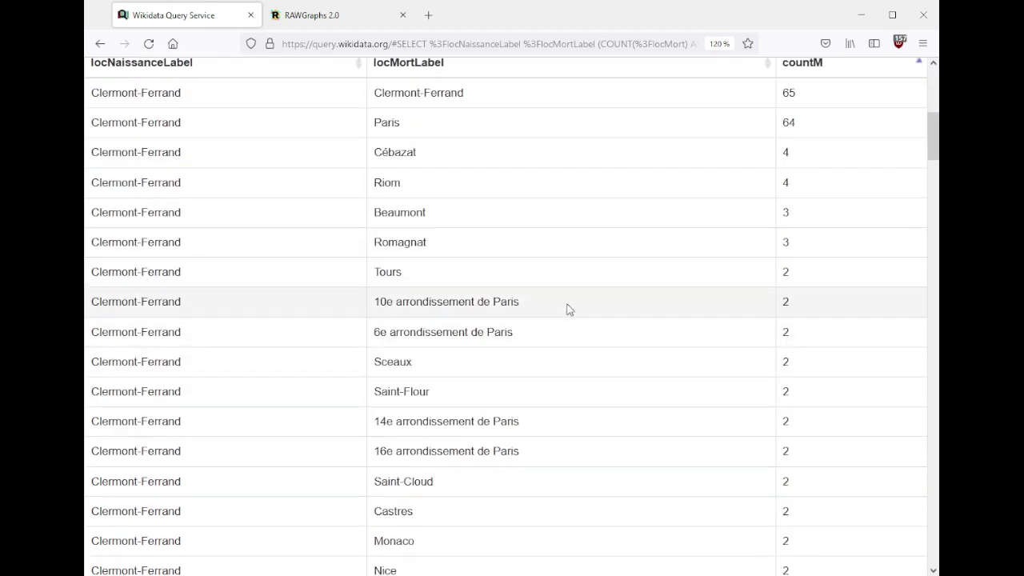
scroll(531, 341, up, 3)
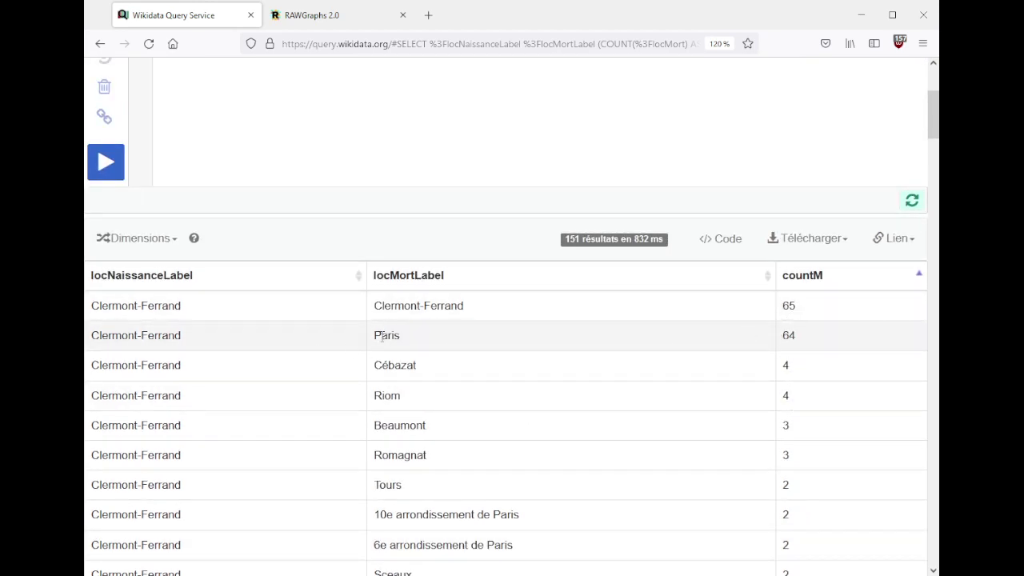
drag(403, 340, 146, 350)
click(480, 335)
scroll(480, 335, down, 3)
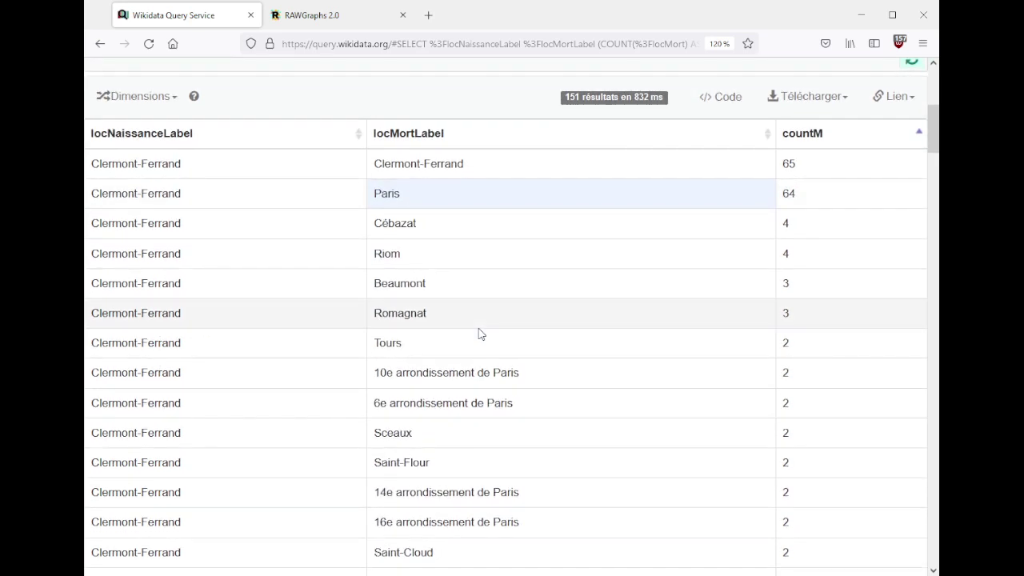
scroll(480, 335, down, 3)
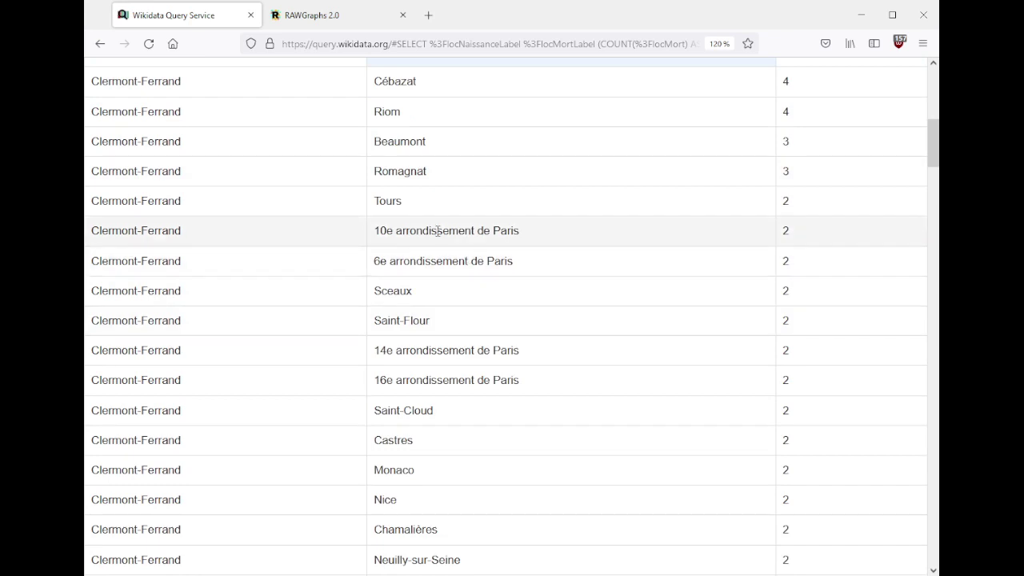
drag(437, 231, 442, 261)
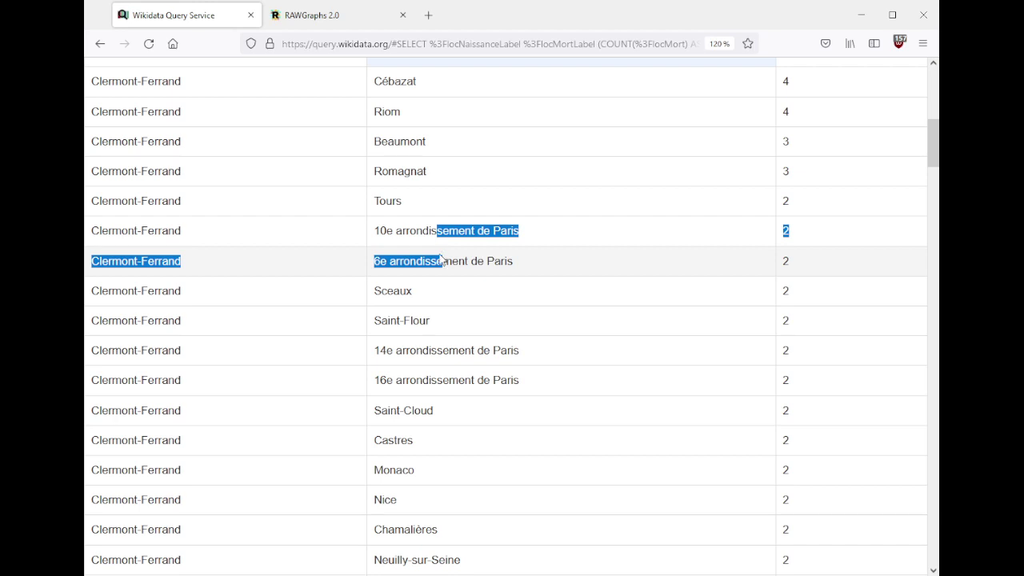
scroll(440, 255, down, 5)
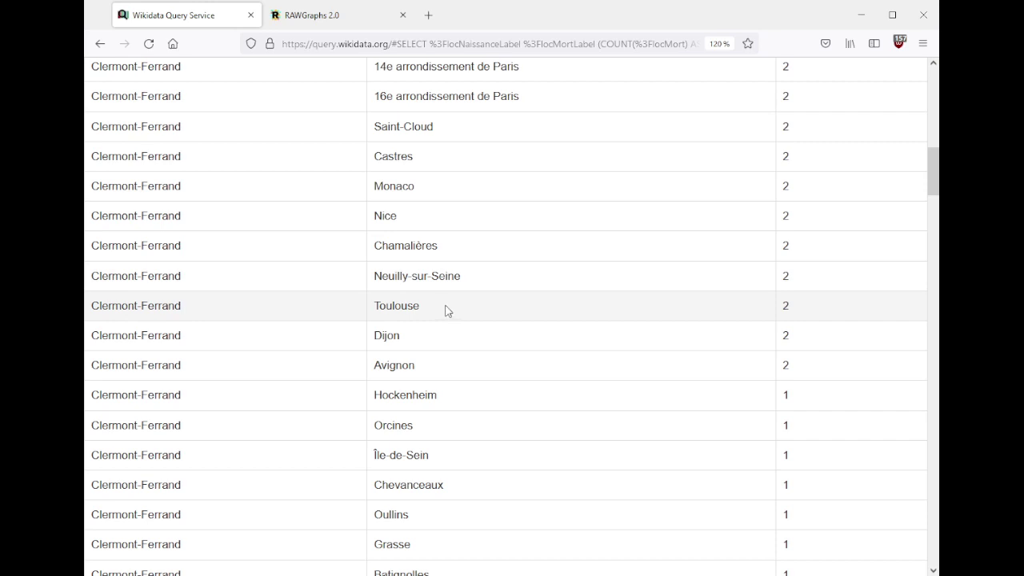
scroll(447, 310, down, 3)
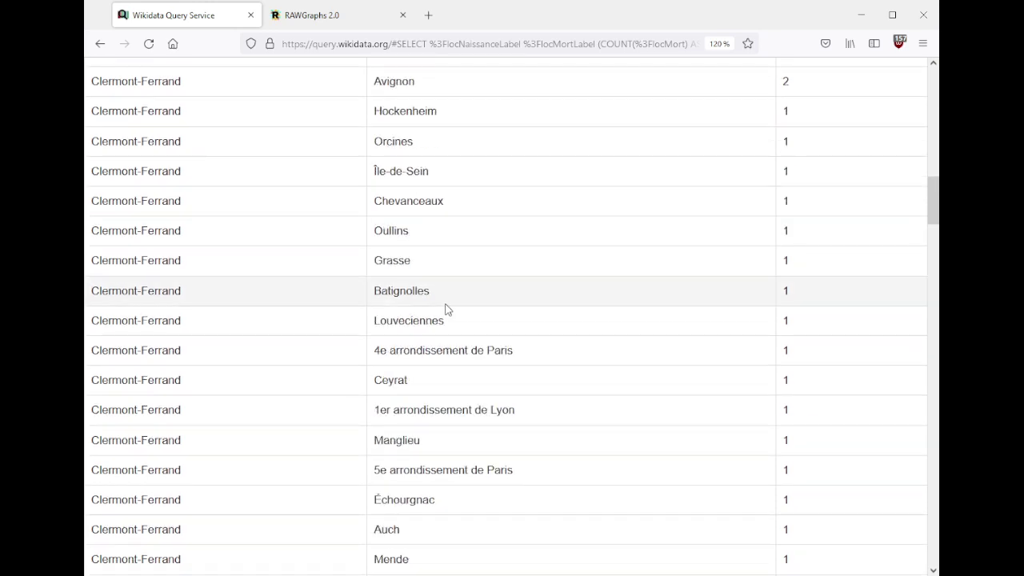
scroll(448, 310, down, 2)
scroll(448, 309, down, 3)
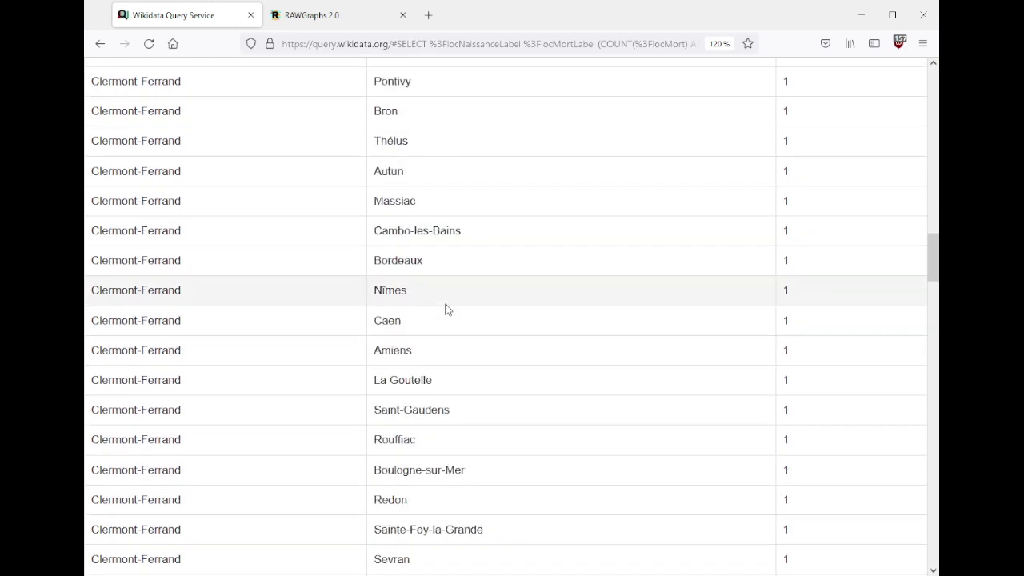
scroll(447, 310, down, 3)
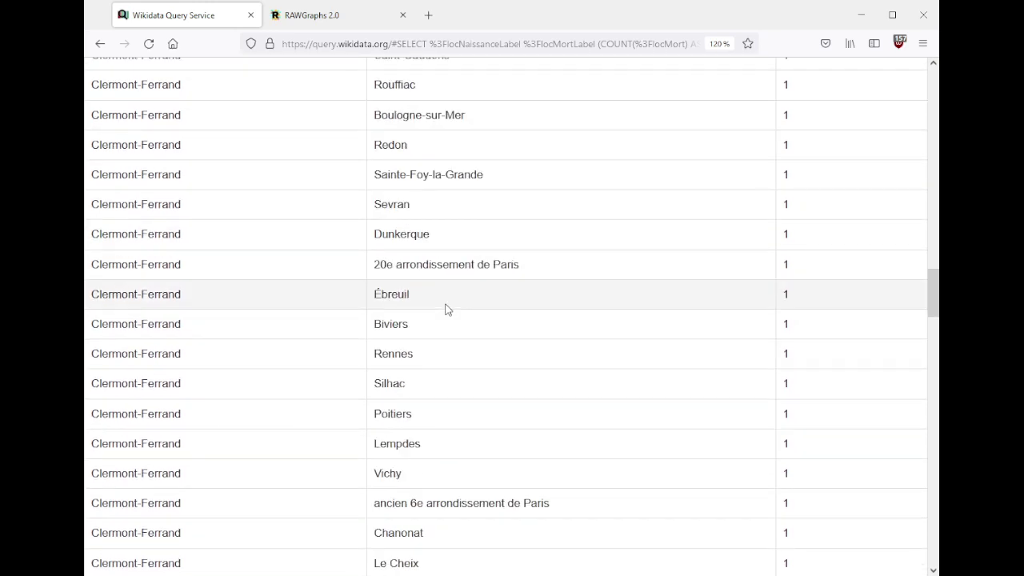
drag(386, 503, 539, 503)
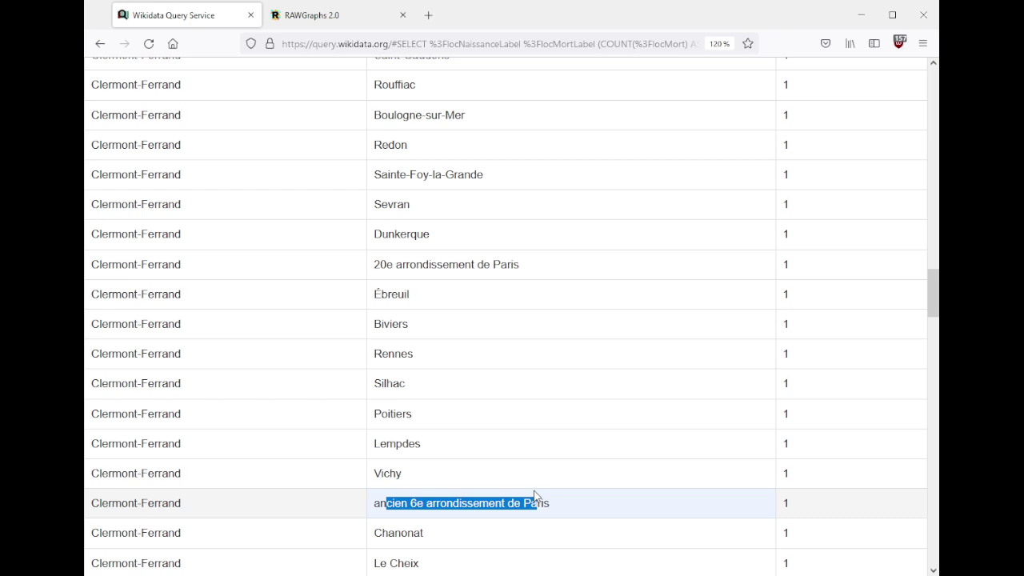
scroll(512, 401, up, 20)
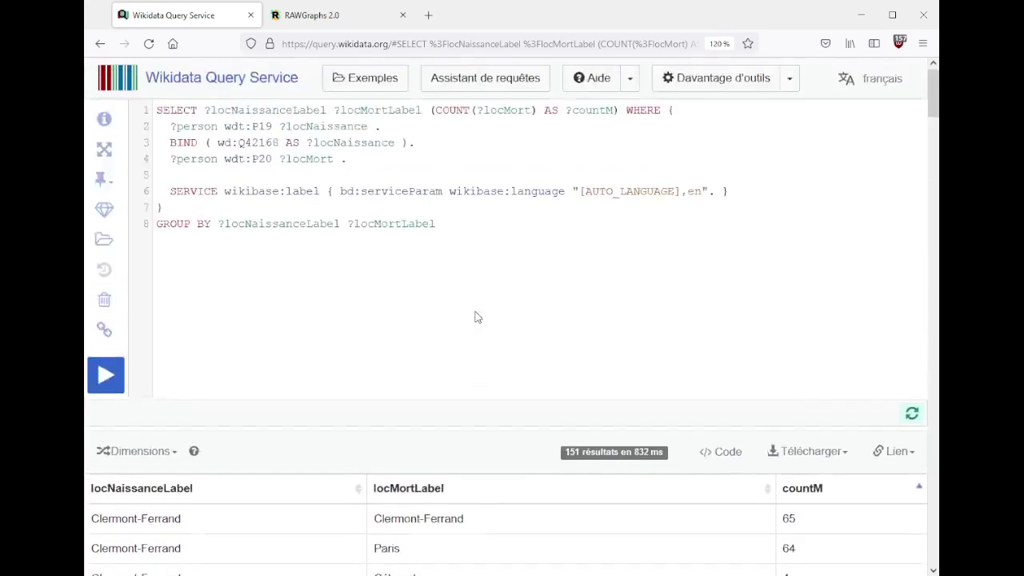
- Restrict death places to French communes with ?locMort wdt:P31 wd:Q484170 on the blank line, and run the query
click(336, 172)
text(?loc)
key(Down)
key(Down)
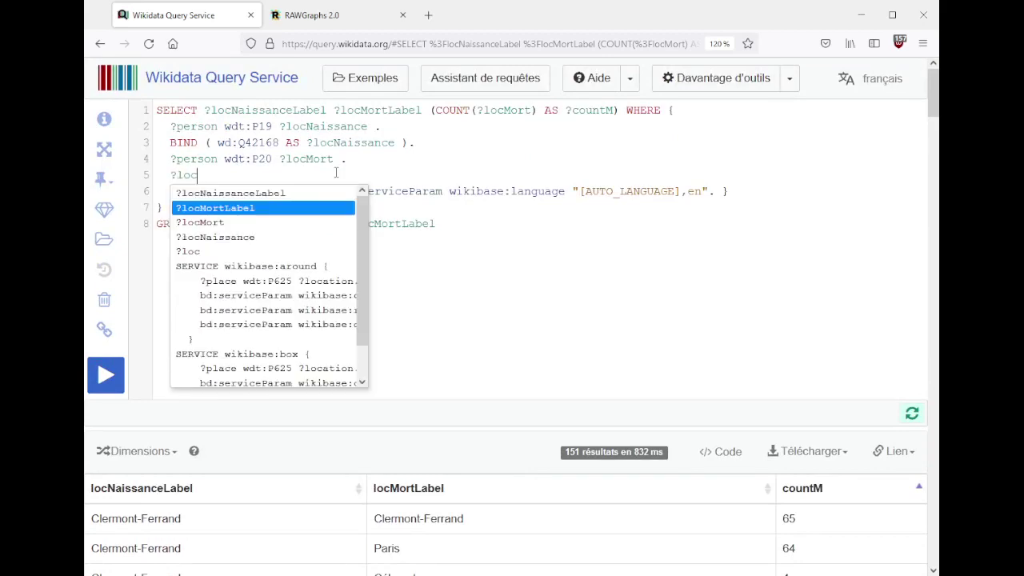
key(Return)
text(wdt:P31 w)
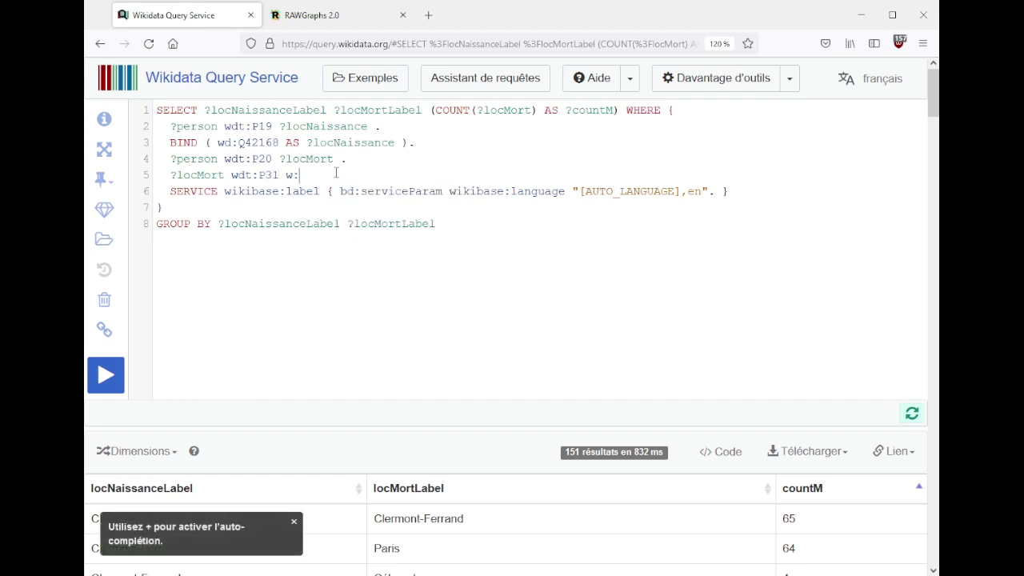
text(d:commune de fr)
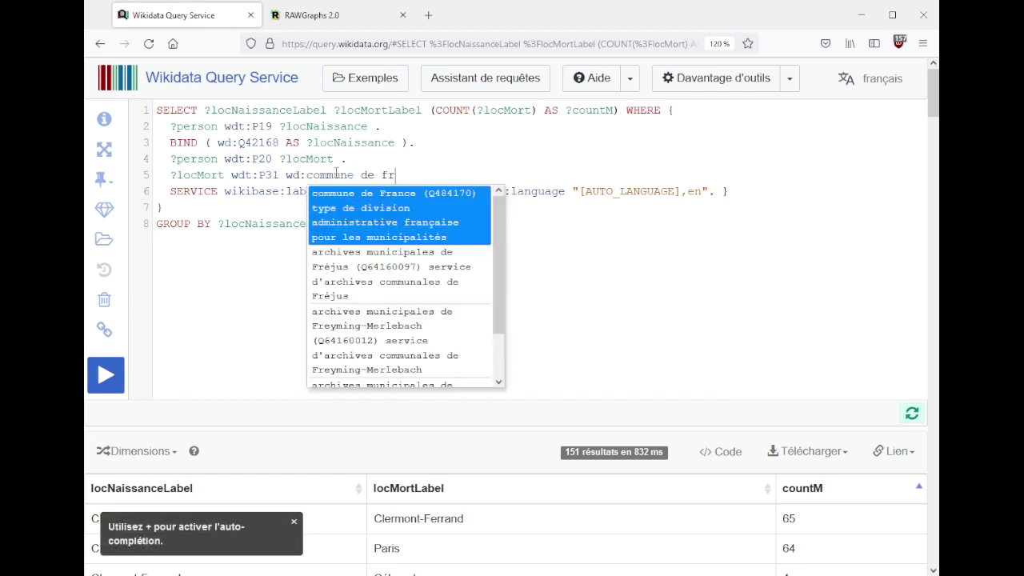
key(Return)
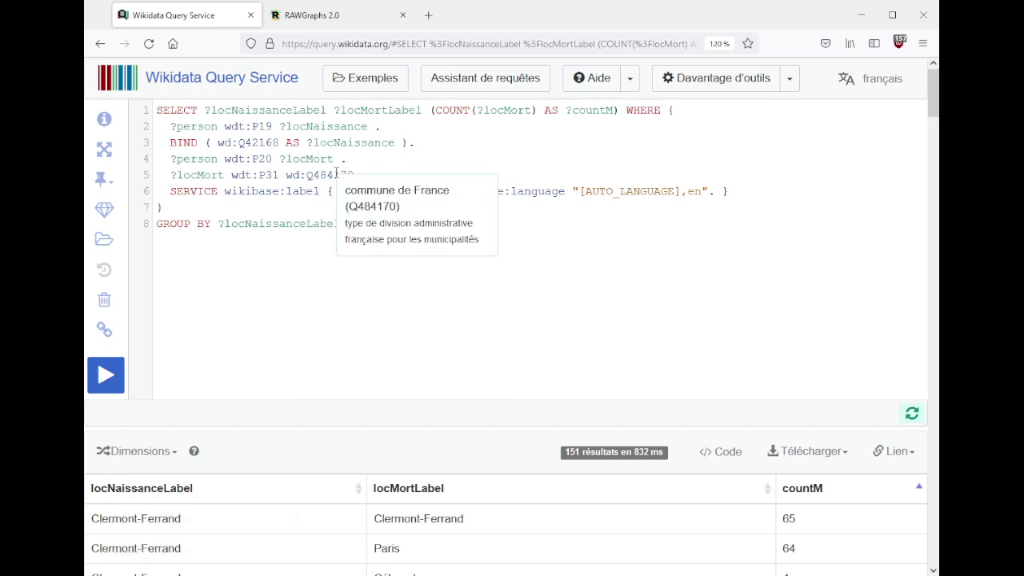
text(.)
key(ctrl+Return)
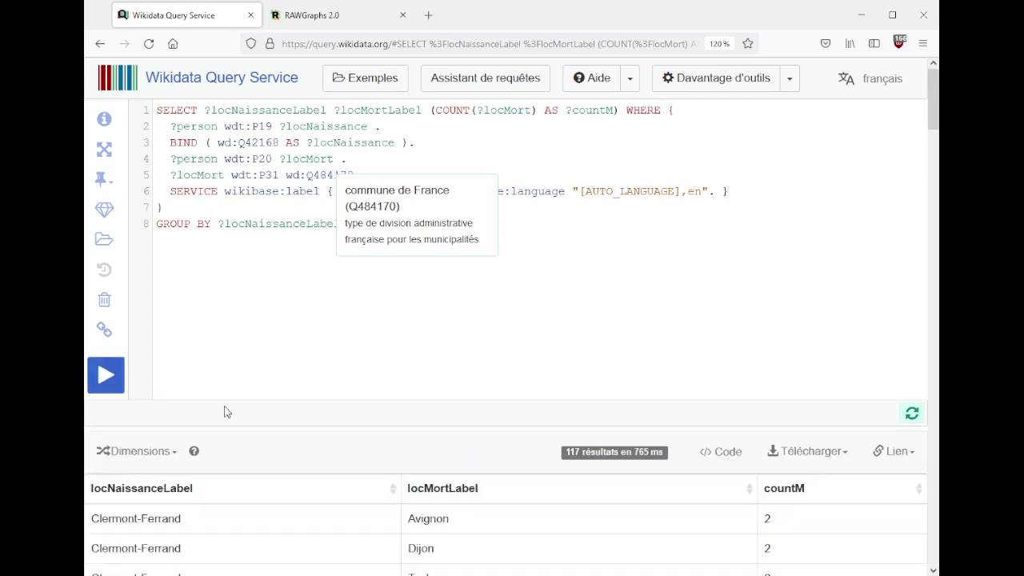
- Generate a short link for the query, select its address, and close the link popup
click(104, 331)
drag(274, 331, 128, 333)
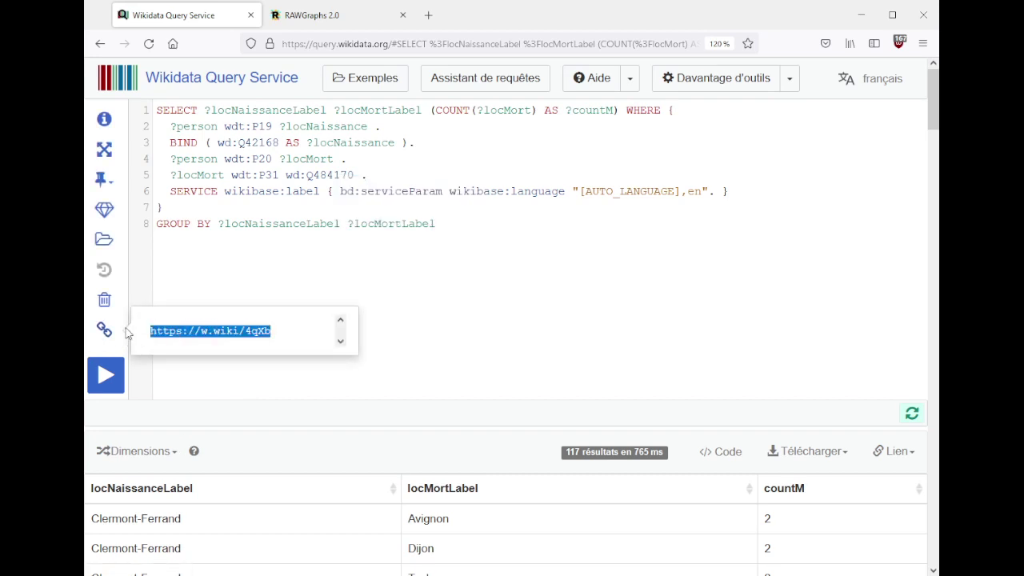
click(126, 333)
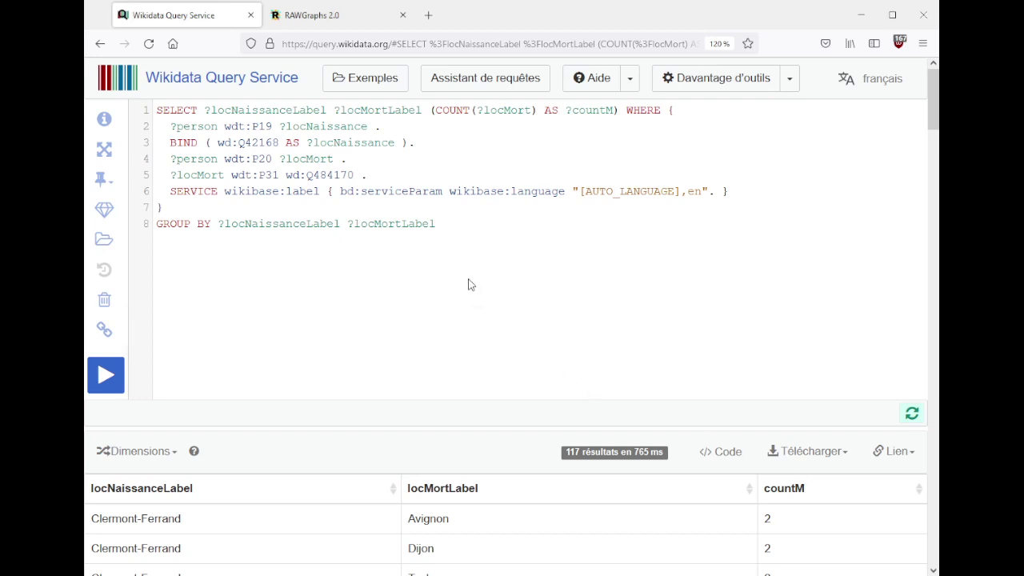
- Sort the query results by countM in descending order and examine the listed communes
scroll(469, 283, down, 5)
scroll(494, 288, up, 2)
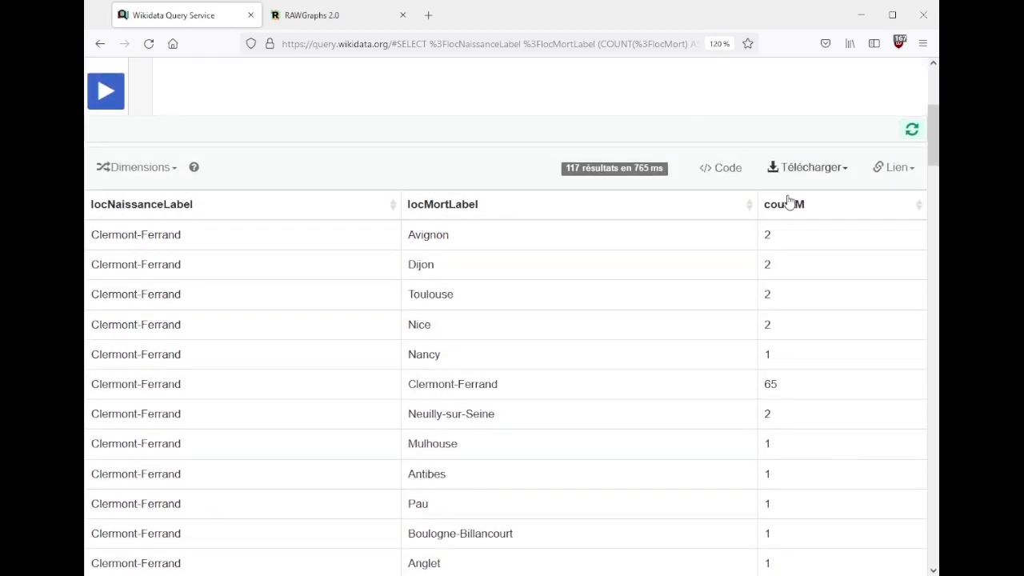
click(790, 206)
scroll(542, 425, down, 10)
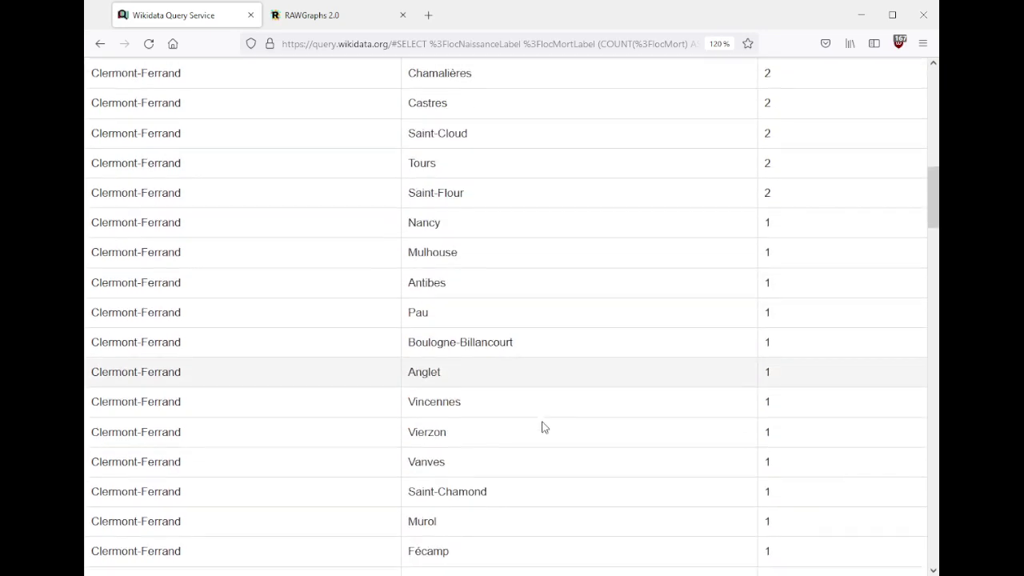
scroll(542, 428, down, 6)
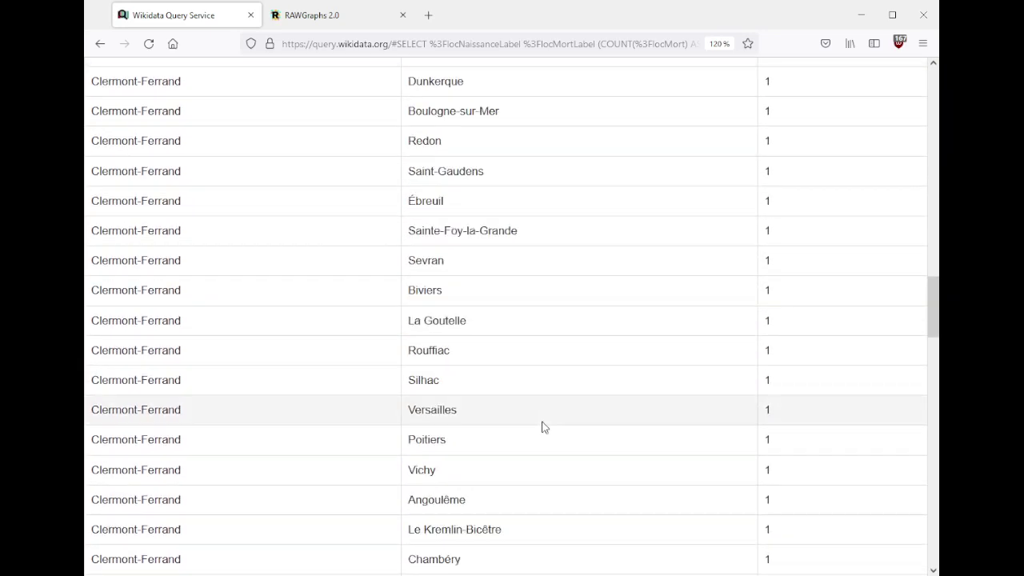
scroll(541, 427, up, 9)
scroll(542, 427, up, 15)
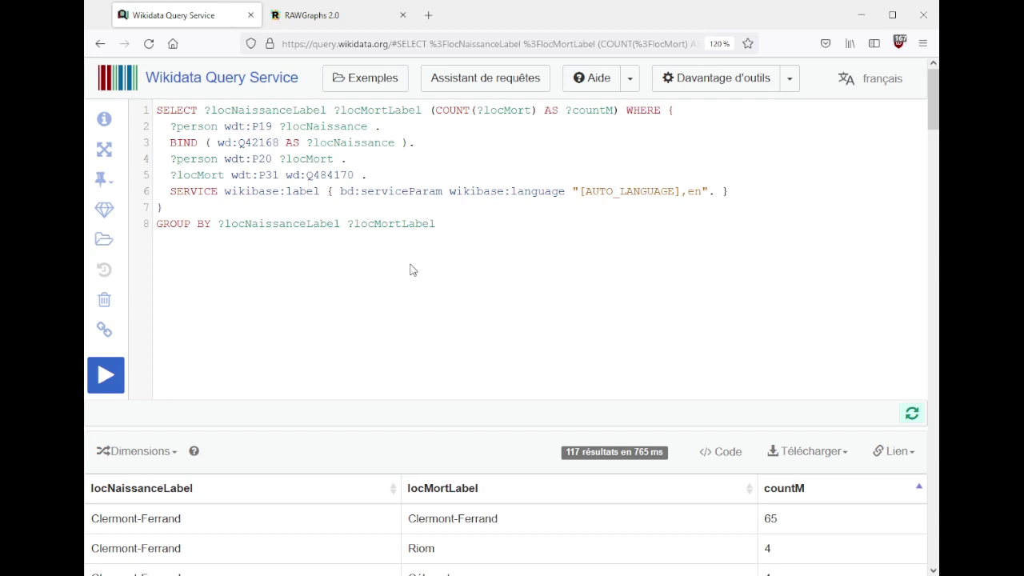
- Start an IF( expression on a new line below the French commune condition in the query
drag(352, 159, 394, 172)
click(393, 172)
key(Return)
text(IF()
key(ctrl+space)
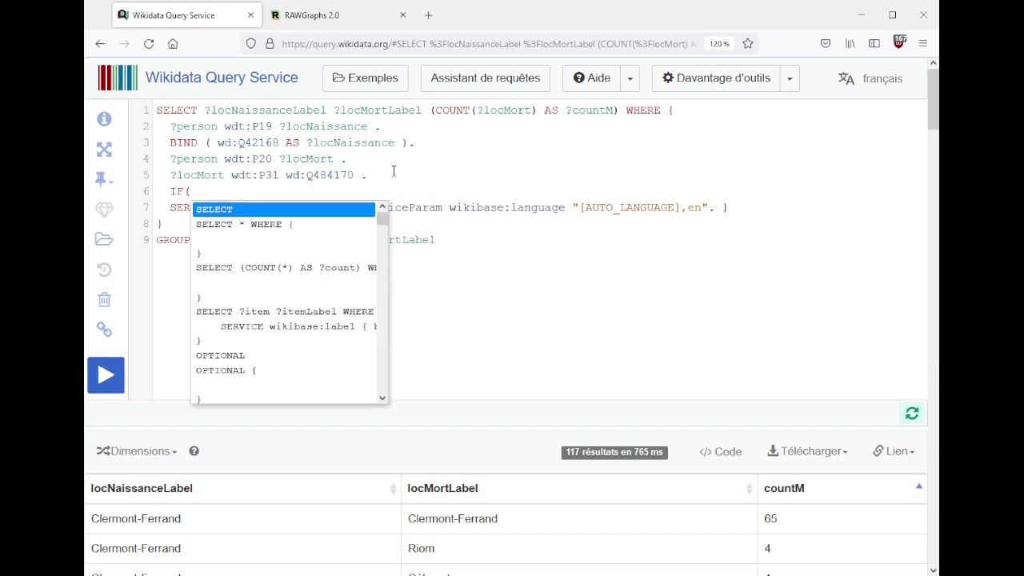
key(Escape)
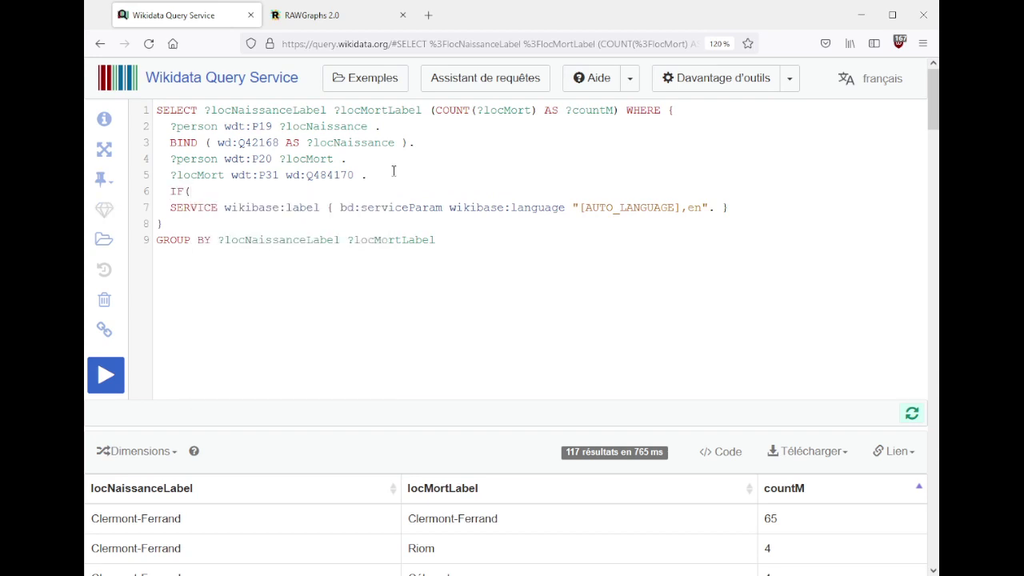
- Open the SPARQL query examples page (Exemples de requêtes) in a new tab and view its table of contents
click(630, 84)
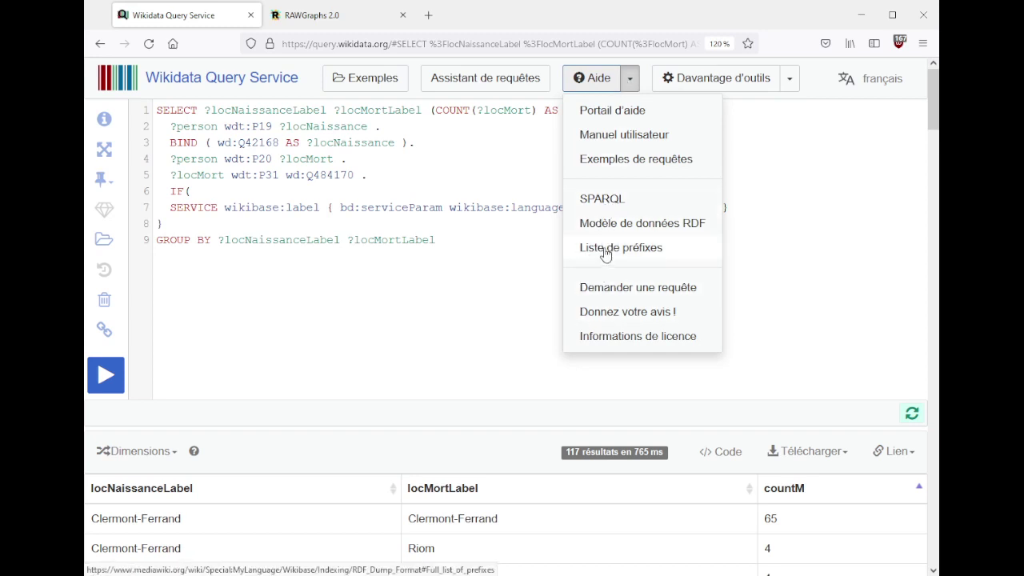
middle_click(604, 160)
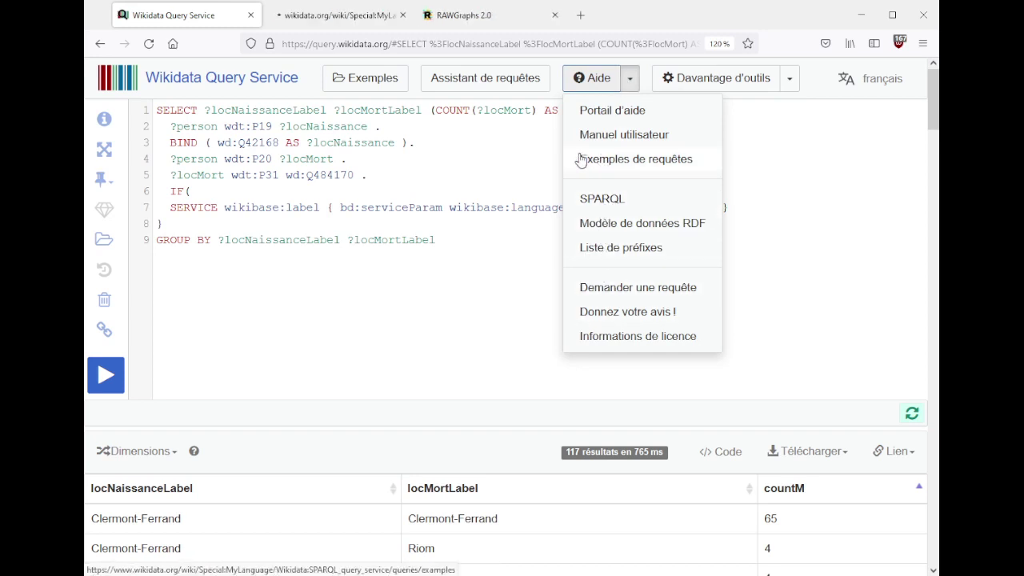
click(318, 15)
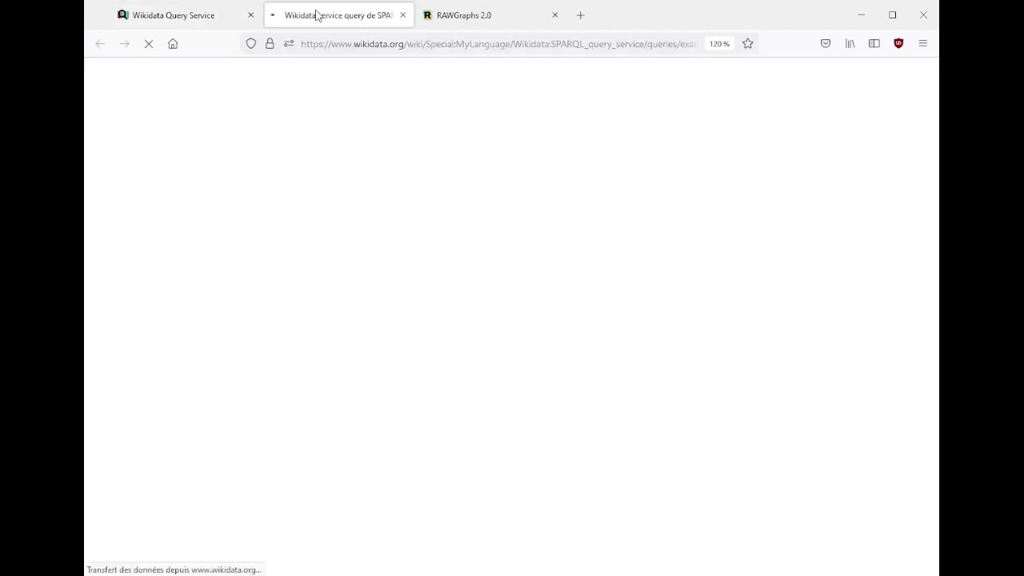
scroll(508, 273, down, 5)
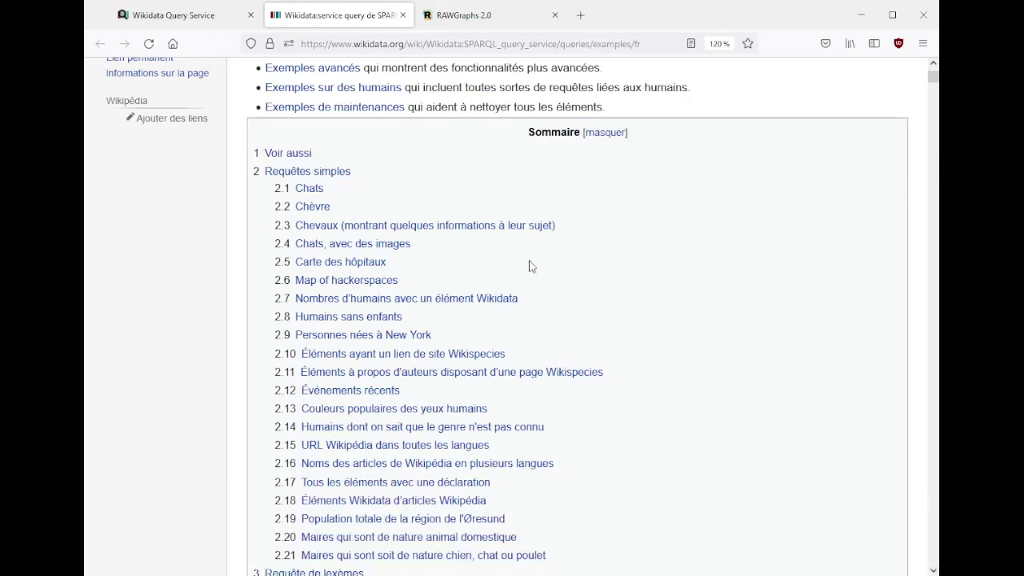
- Search the examples page for "if(" and select the BIND(COALESCE(IF(...))) block that groups distances into ?distGrp
key(ctrl+f)
text(if()
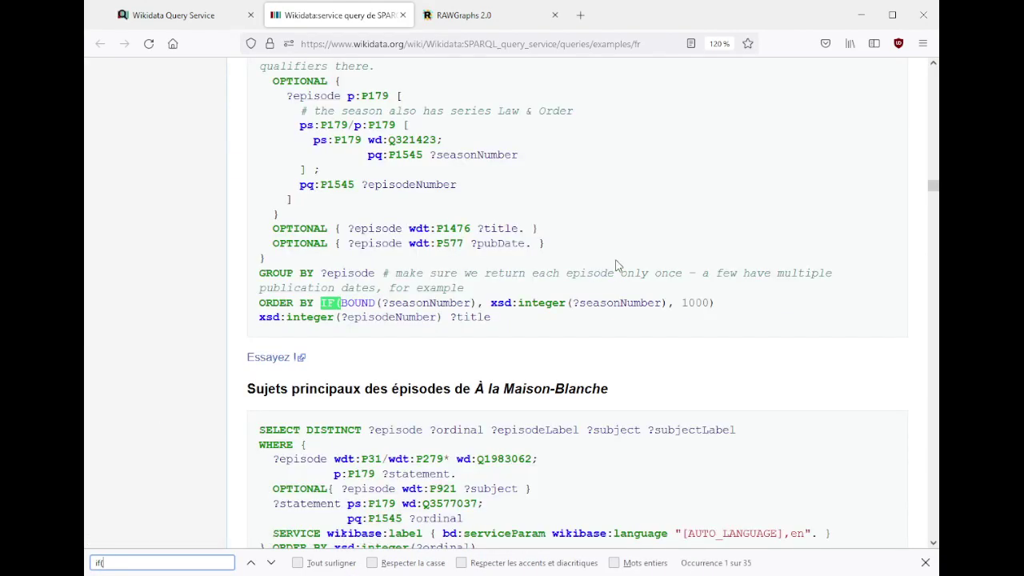
key(Return)
key(Return)
key(Return)
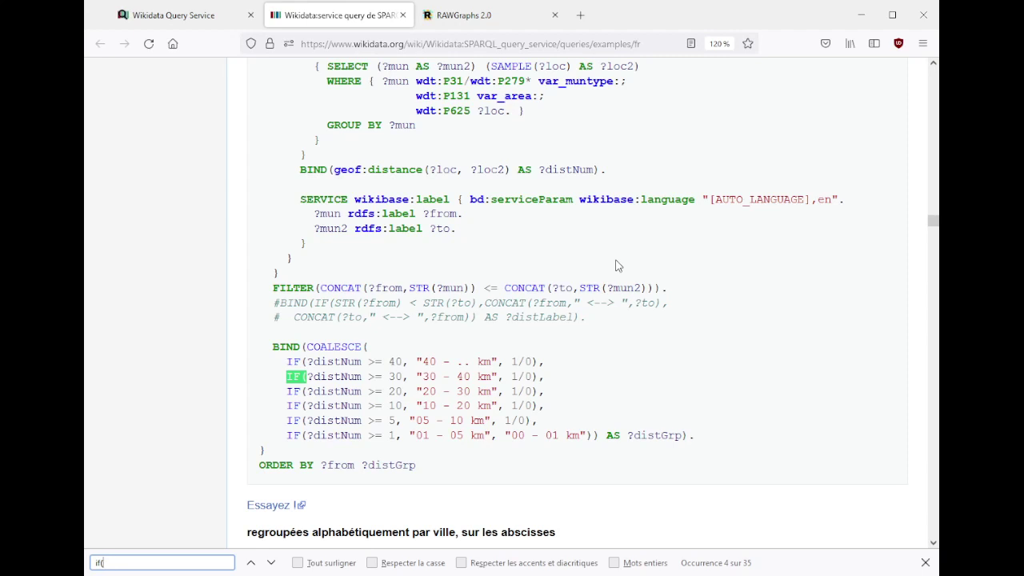
key(Escape)
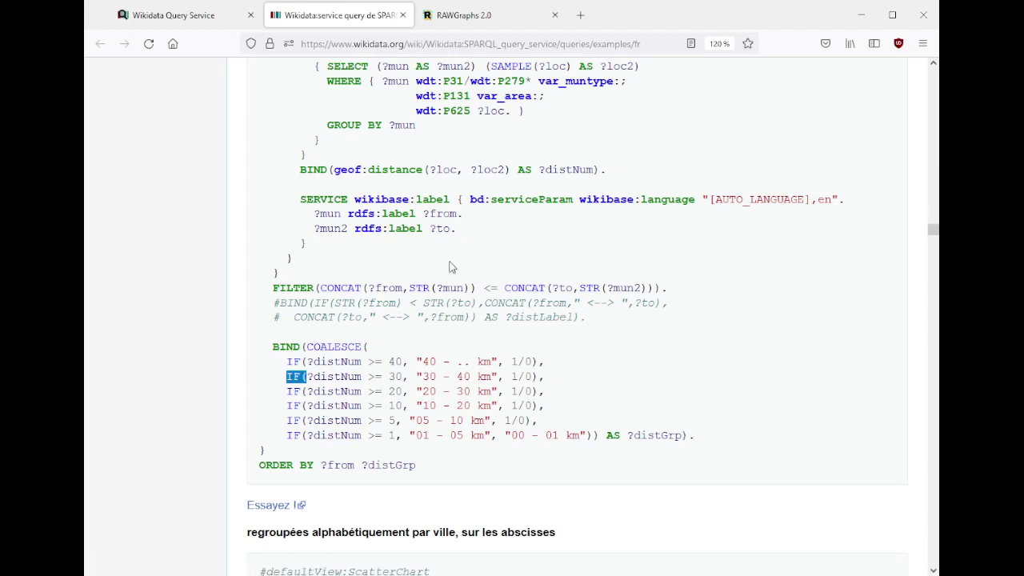
drag(307, 346, 342, 345)
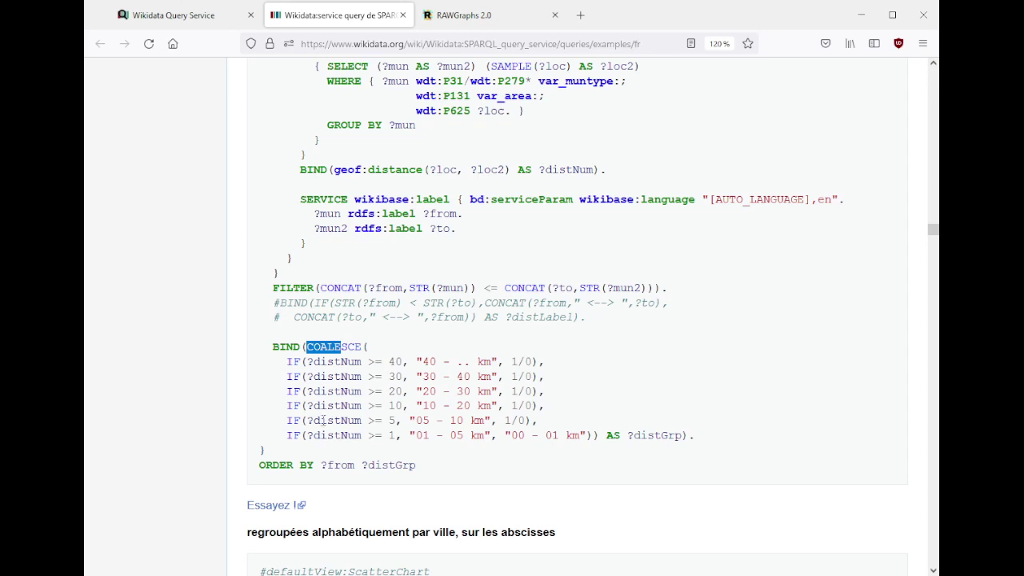
drag(273, 346, 705, 442)
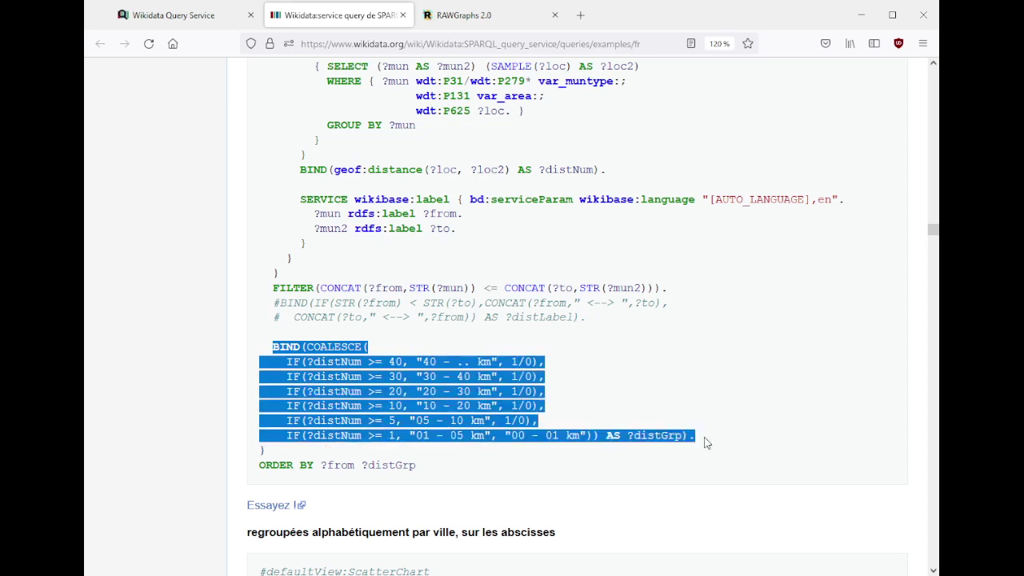
- Replace the unfinished IF( line in the query with the BIND(COALESCE(IF(...))) distance-grouping block copied from the examples page
key(ctrl+Page_Up)
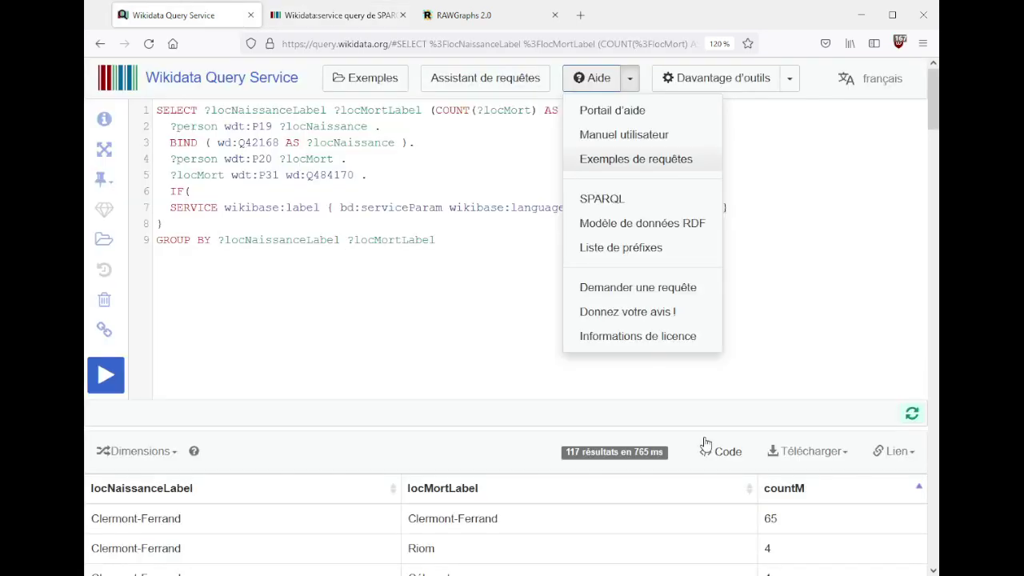
click(423, 341)
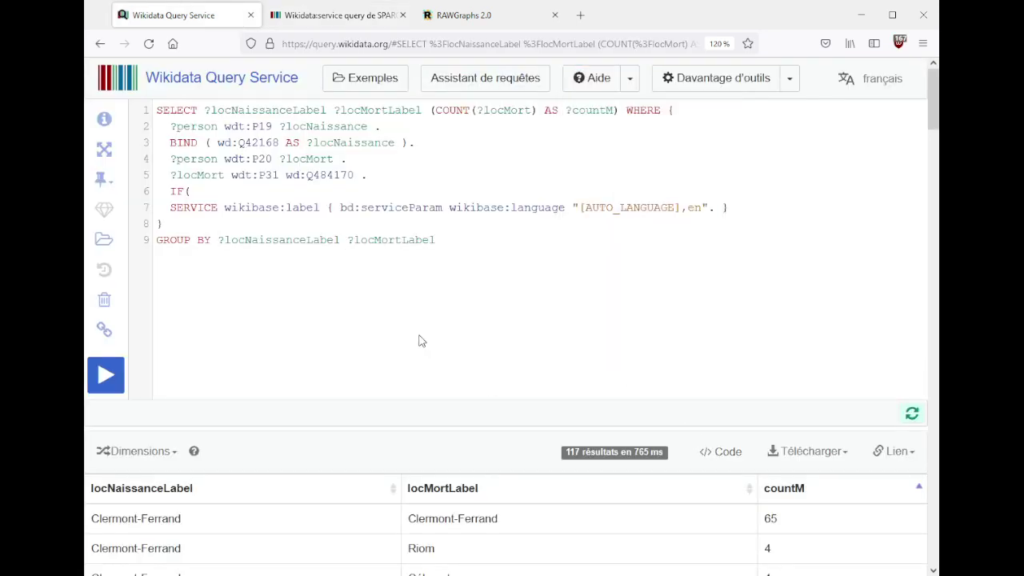
key(shift+Home)
text(BIND(COALESCE(     IF(?distNum >= 40, "40 - .. km", 1/0),     IF(?distNum >= 30, "30 - 40 km", 1/0),     IF(?distNum >= 20, "20 - 30 km", 1/0),     IF(?distNum >= 10, "10 - 20 km", 1/0),     IF(?distNum >= 5, "05 - 10 km", 1/0),     IF(?distNum >= 1, "01 - 05 km", "00 - 01 km")) AS ?distGrp).)
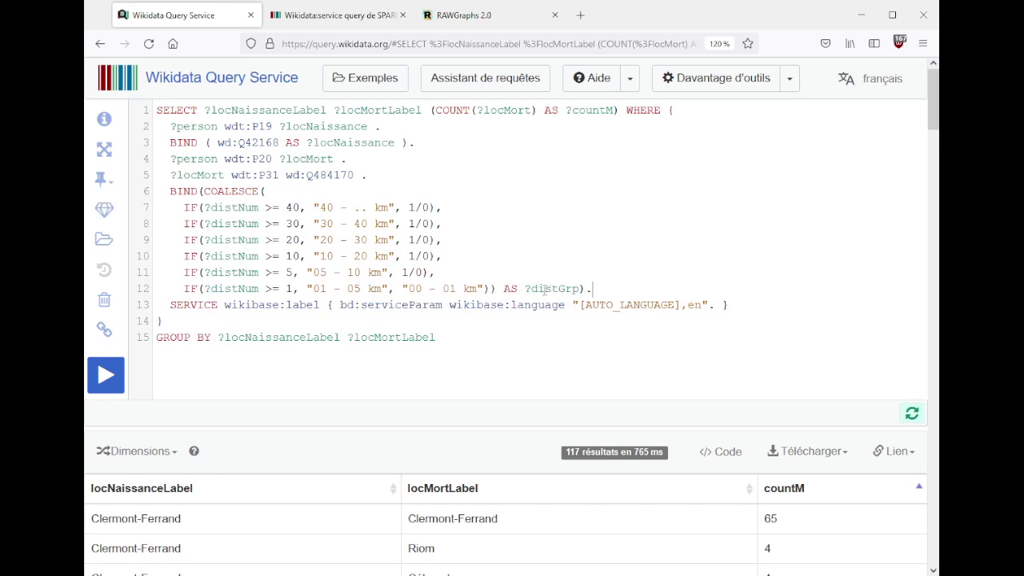
- Reduce the pasted block to one BIND(IF(...)) line by removing COALESCE( and every IF row except the ?distNum >= 1 one
drag(204, 192, 287, 192)
key(Delete)
key(Delete)
key(shift+End)
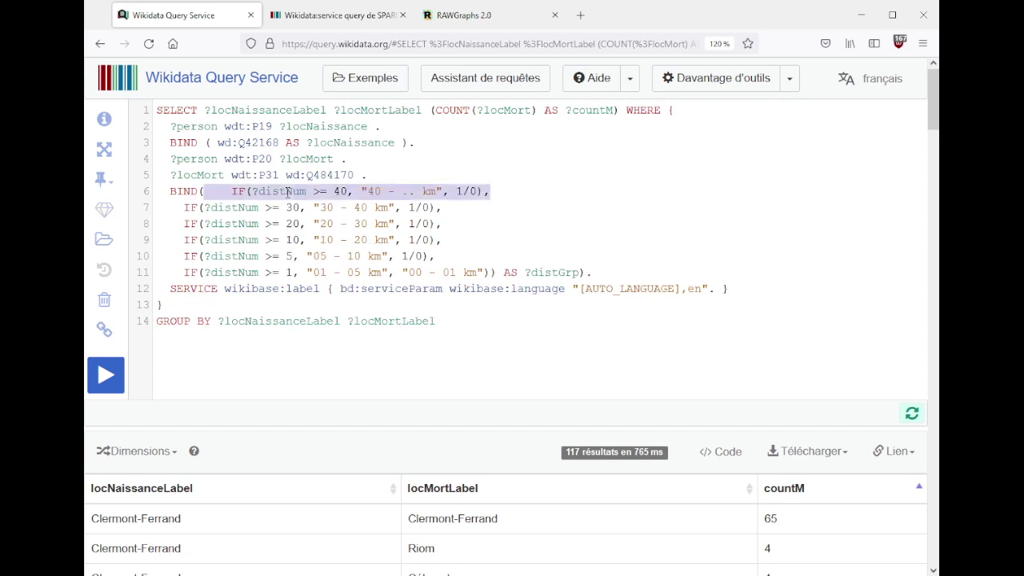
key(shift+Down)
key(shift+Down)
key(shift+Down)
key(shift+Down)
key(Delete)
key(Delete)
key(Delete)
key(Delete)
key(Delete)
key(Delete)
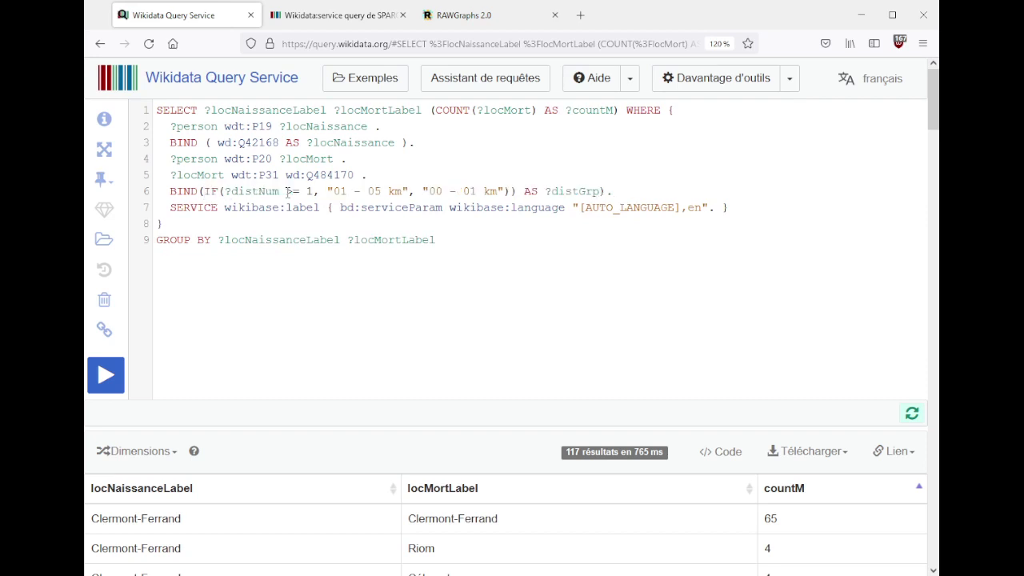
- Replace ?distNum with ?locMort in the IF condition and change its comparison operator to =
double_click(254, 194)
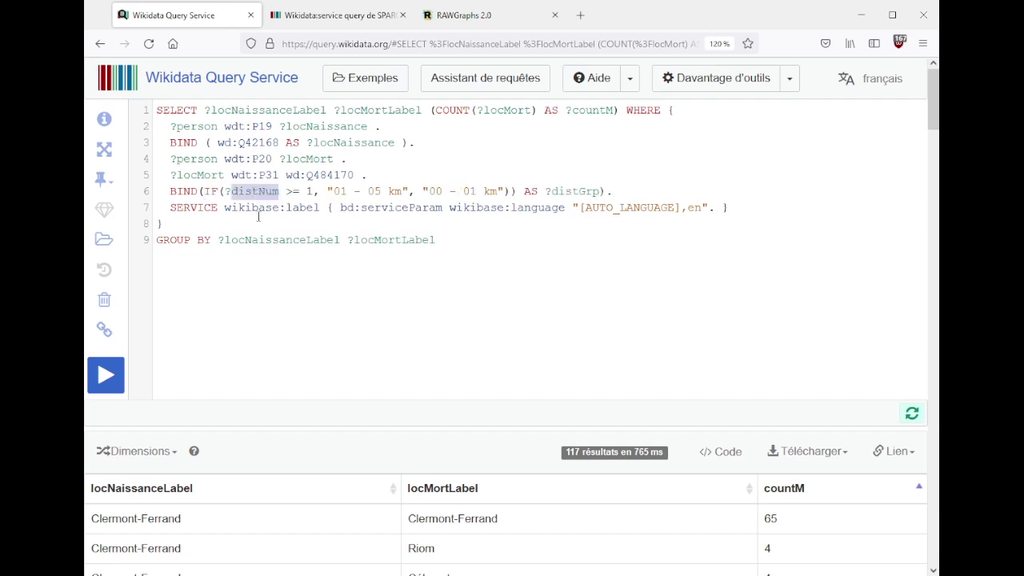
text(loc)
key(ctrl+space)
key(Down)
key(Down)
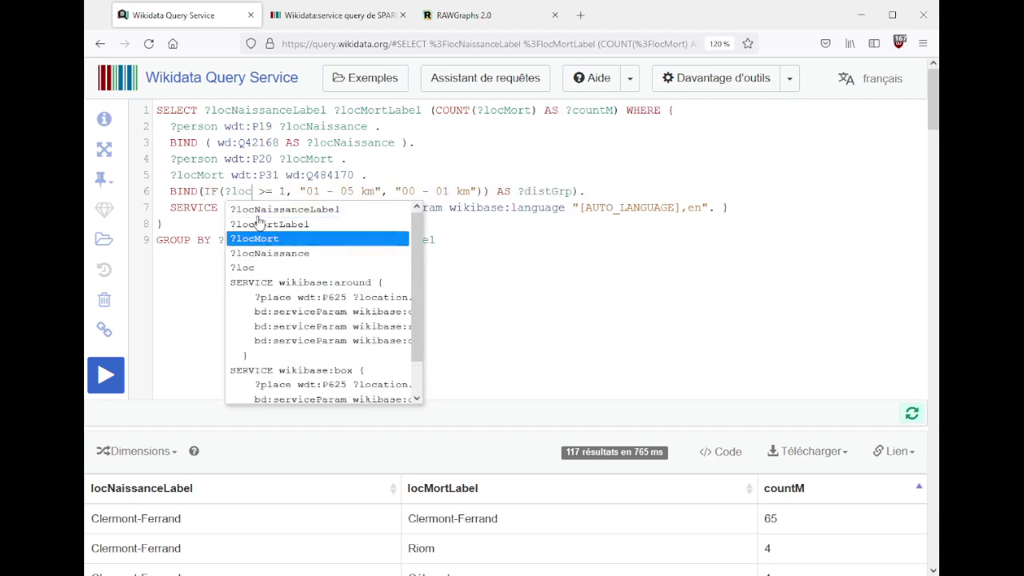
key(Return)
key(Left)
key(BackSpace)
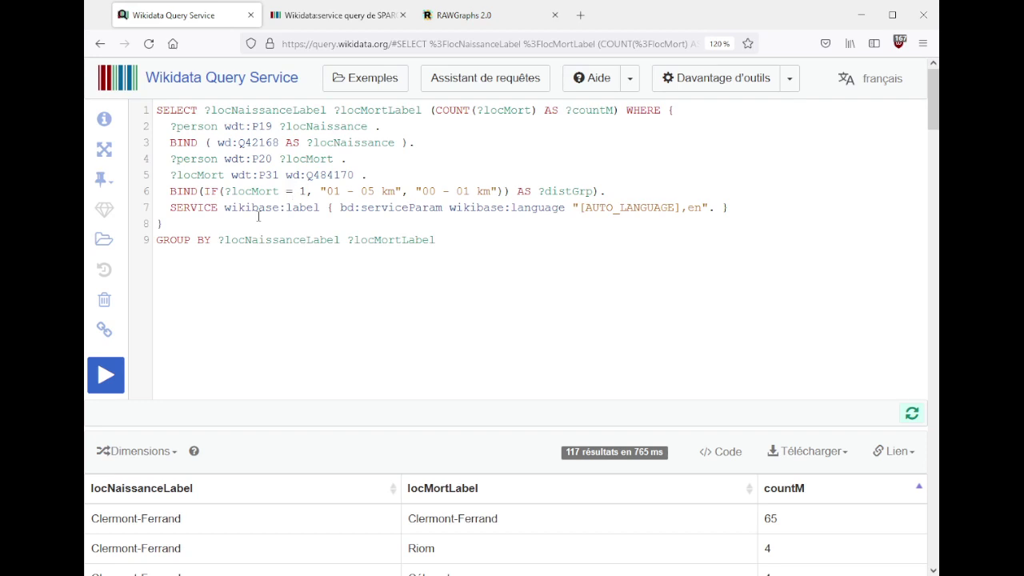
- Remove the surplus closing parenthesis after the "00 - 01 km" argument of the IF expression
key(Left)
key(Left)
key(Right)
key(Right)
key(Right)
key(Right)
key(Right)
key(shift+Right)
key(shift+Right)
key(shift+Right)
key(shift+Right)
key(shift+Right)
key(shift+Right)
key(shift+Right)
key(shift+Right)
key(shift+Right)
key(shift+Right)
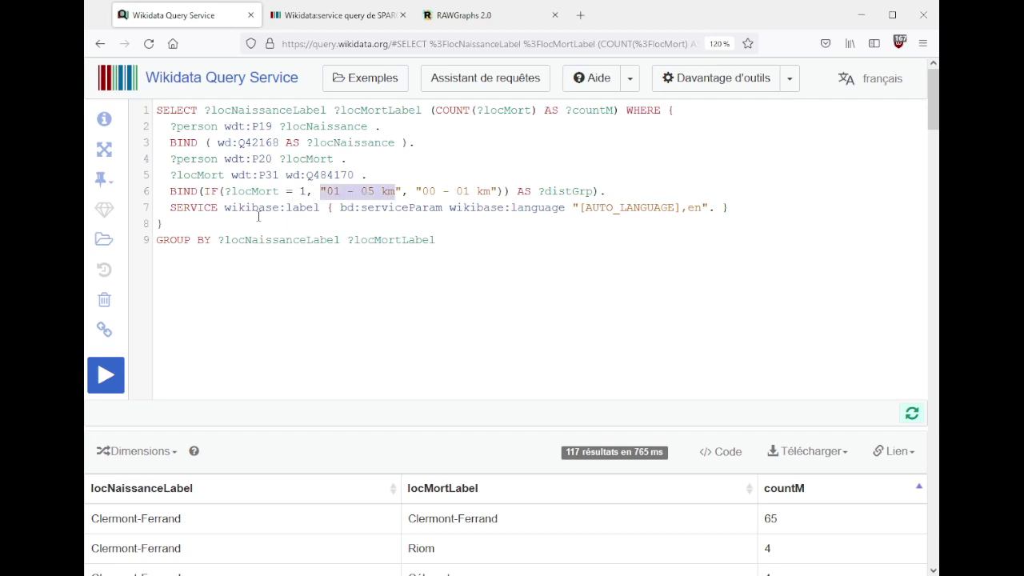
key(Right)
key(Right)
key(Right)
key(Right)
key(Right)
key(Right)
key(Right)
key(Right)
key(Right)
key(Right)
key(Right)
key(Right)
key(Right)
key(Right)
key(Right)
key(Right)
key(Right)
key(BackSpace)
- Change the output variable of the BIND expression to ?locMort
key(Left)
key(Left)
key(Left)
key(Left)
key(Left)
key(Left)
key(Left)
key(Left)
key(Left)
key(Left)
key(Left)
key(Left)
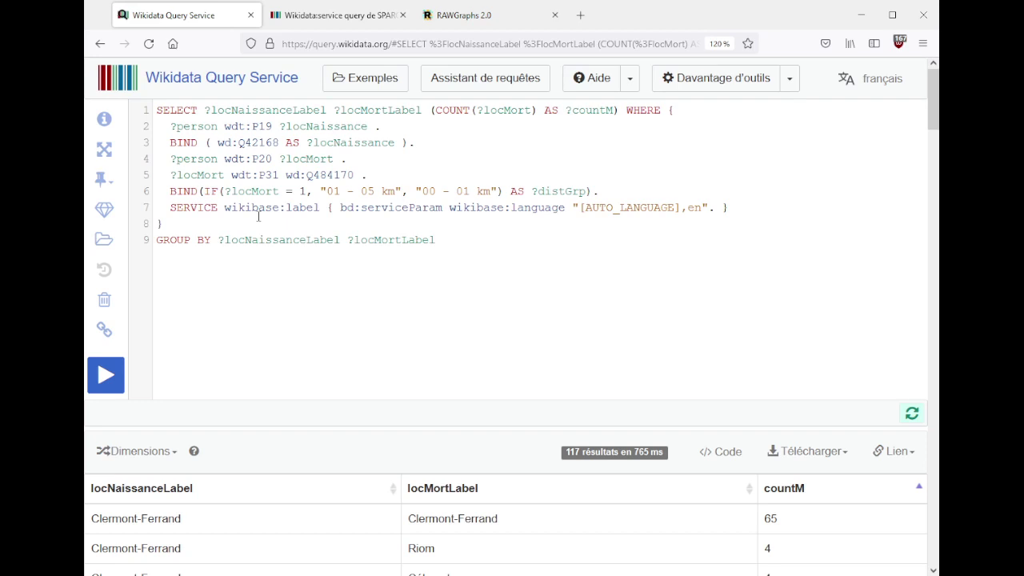
key(Left)
key(ctrl+shift+Left)
text(locM)
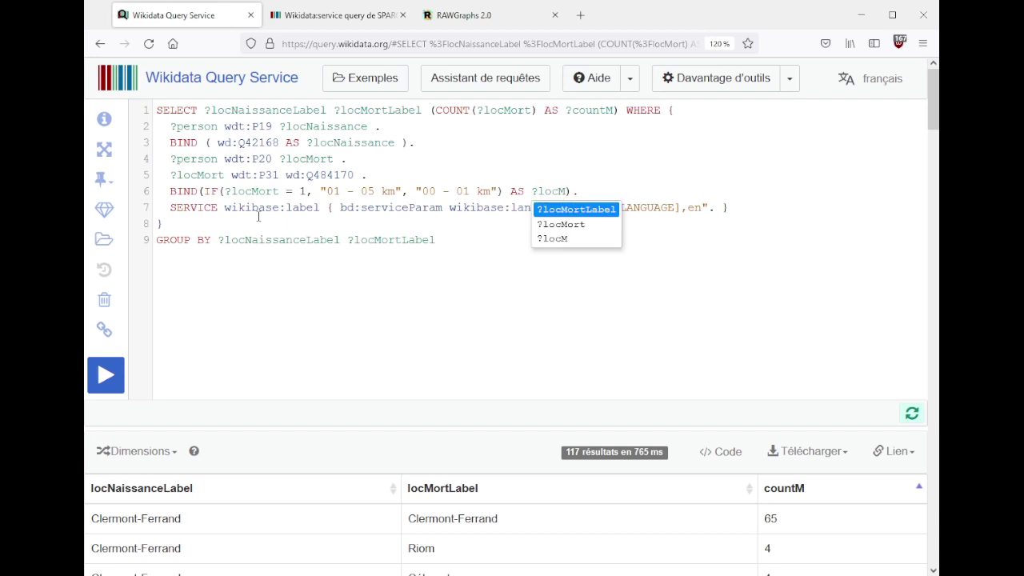
key(Down)
key(Return)
- Replace the "01 - 05 km" argument of the IF expression with wd:P90
key(ctrl+Left)
key(ctrl+Left)
key(ctrl+Left)
key(ctrl+Left)
key(ctrl+Left)
key(ctrl+Left)
key(ctrl+Left)
key(ctrl+Left)
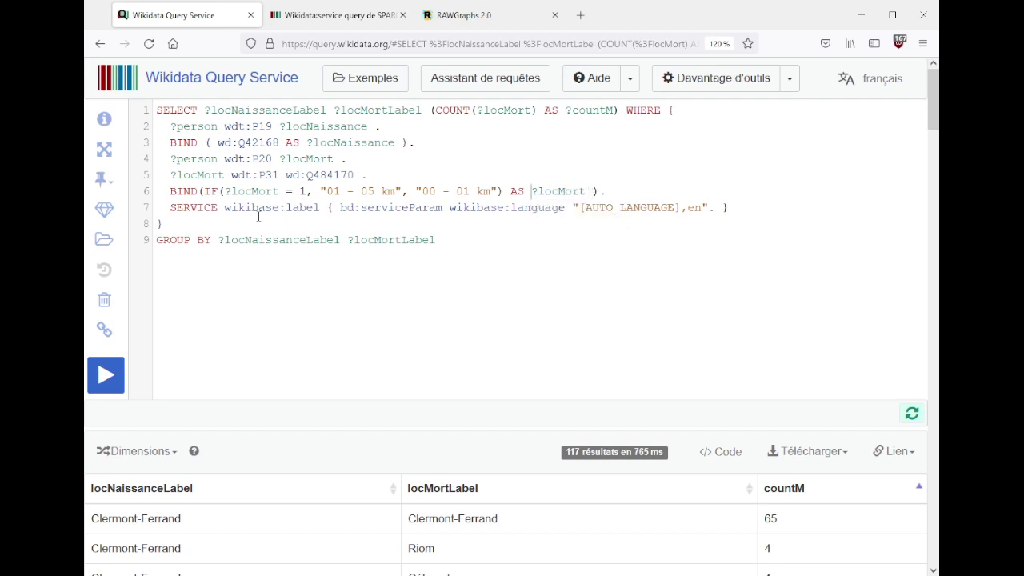
key(Left)
key(shift+Left)
key(shift+Left)
key(shift+Left)
key(shift+Left)
key(shift+Left)
key(shift+Left)
key(shift+Left)
key(shift+Left)
key(shift+Left)
key(shift+Left)
key(shift+Left)
key(shift+Left)
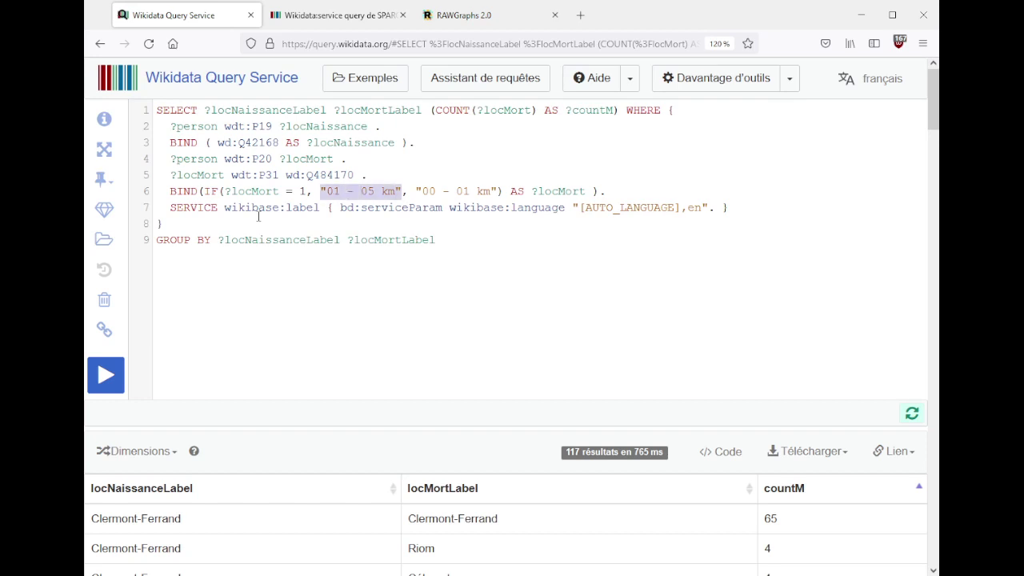
text(wd:P9)
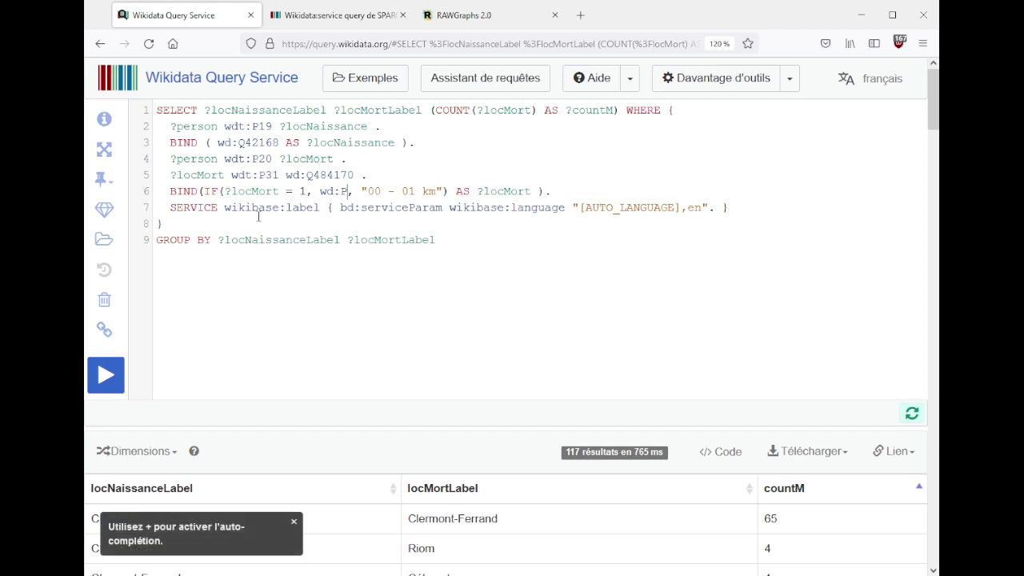
text(0)
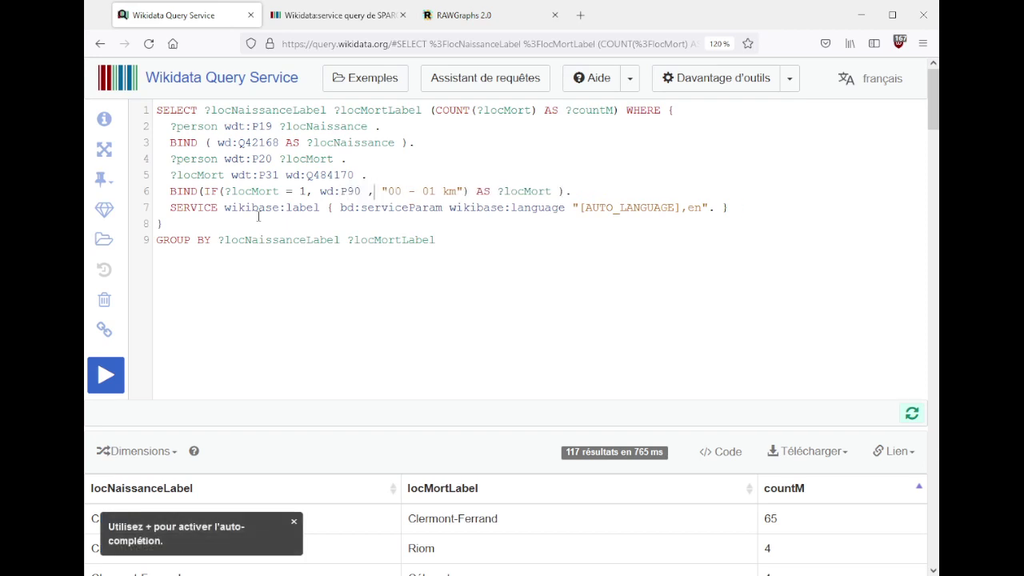
- Replace the "00 - 01 km" argument of the IF expression with ?locMort
key(Right)
key(Right)
key(shift+Right)
key(shift+Right)
key(shift+Right)
key(shift+Right)
key(shift+Right)
key(shift+Right)
key(shift+Right)
key(shift+Right)
key(shift+Right)
key(shift+Right)
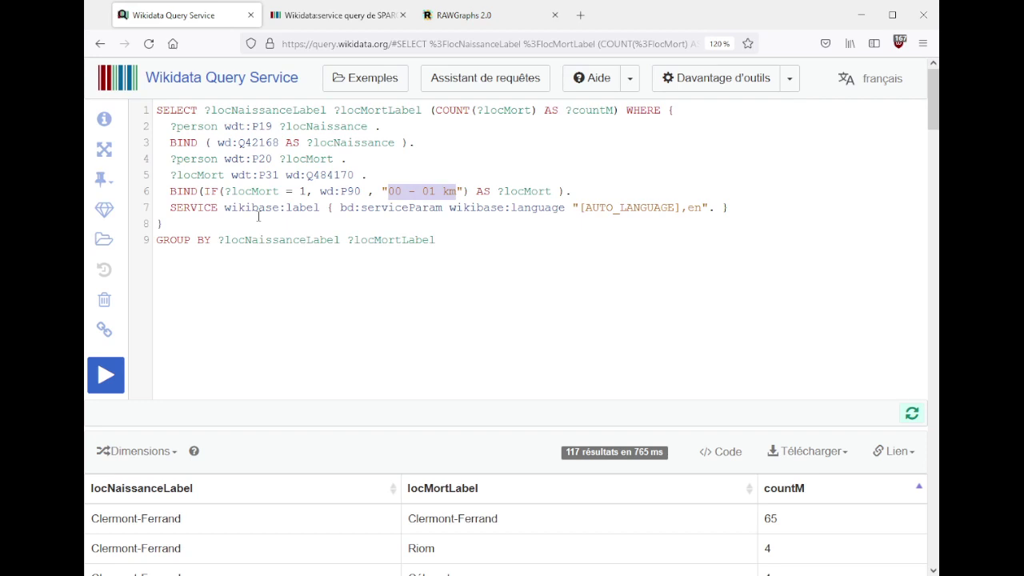
key(Right)
key(Right)
key(shift+Left)
key(shift+Left)
key(shift+Left)
key(shift+Left)
key(shift+Left)
key(shift+Left)
key(shift+Left)
key(shift+Left)
key(shift+Left)
key(shift+Left)
key(shift+Left)
key(shift+Left)
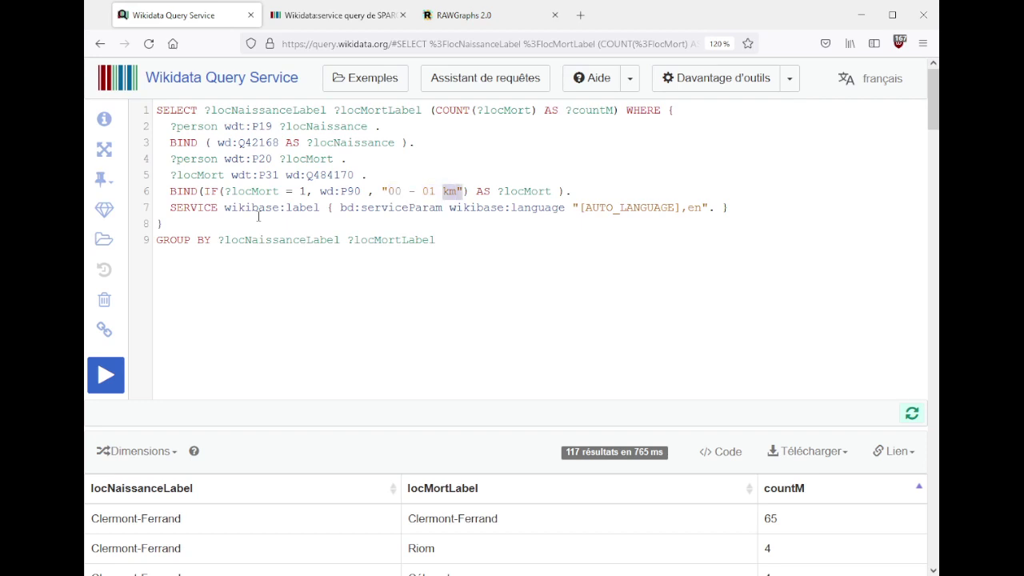
text(?loc)
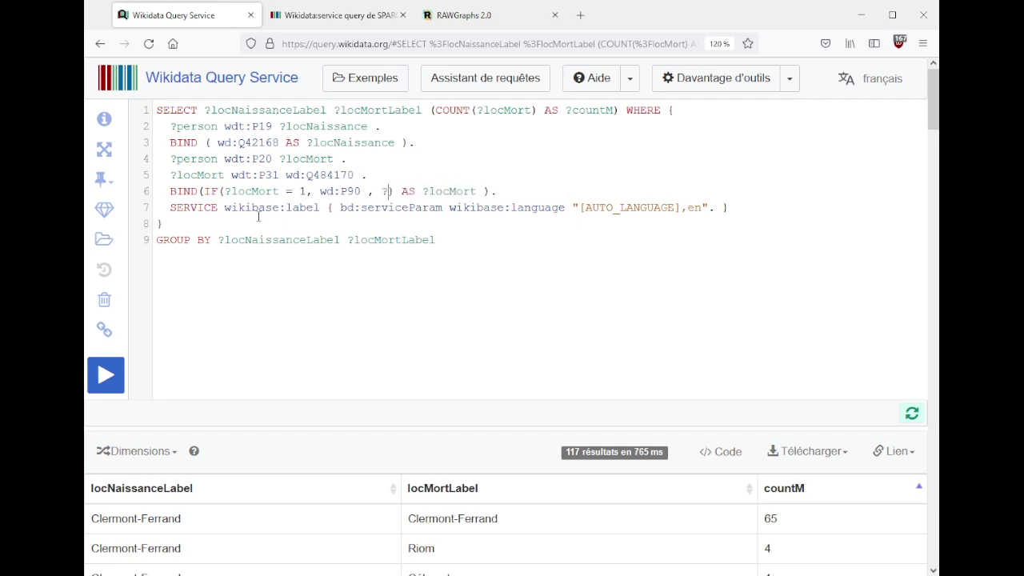
text(Mort)
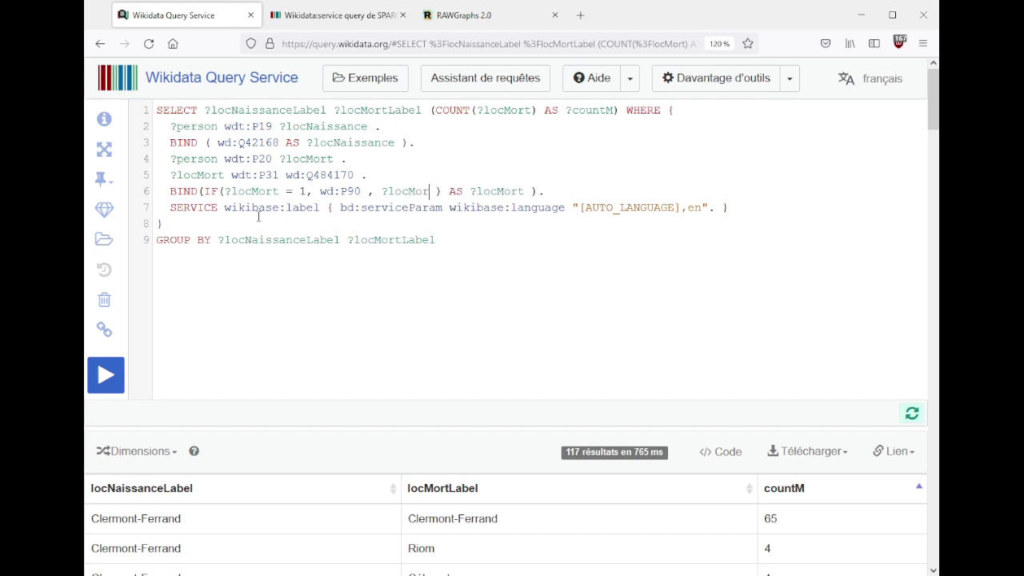
- Replace the value 1 in the IF condition with the placeholder word arrondissement
key(Left)
key(Left)
key(Left)
key(Left)
key(Left)
key(Left)
key(Left)
key(Left)
key(Left)
key(Left)
key(Left)
key(Left)
key(shift+Left)
key(shift+Left)
key(shift+Left)
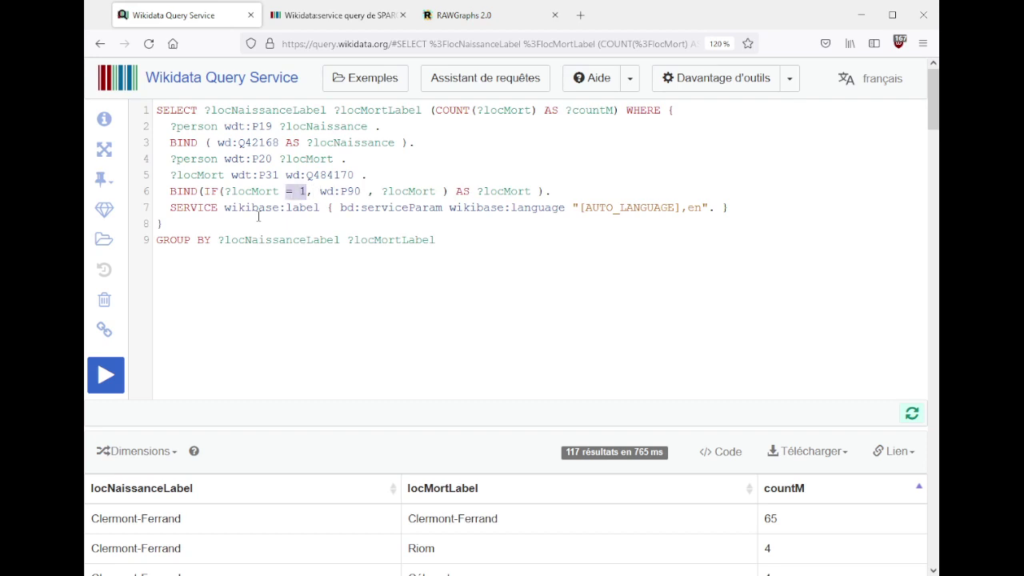
text(= arrondi)
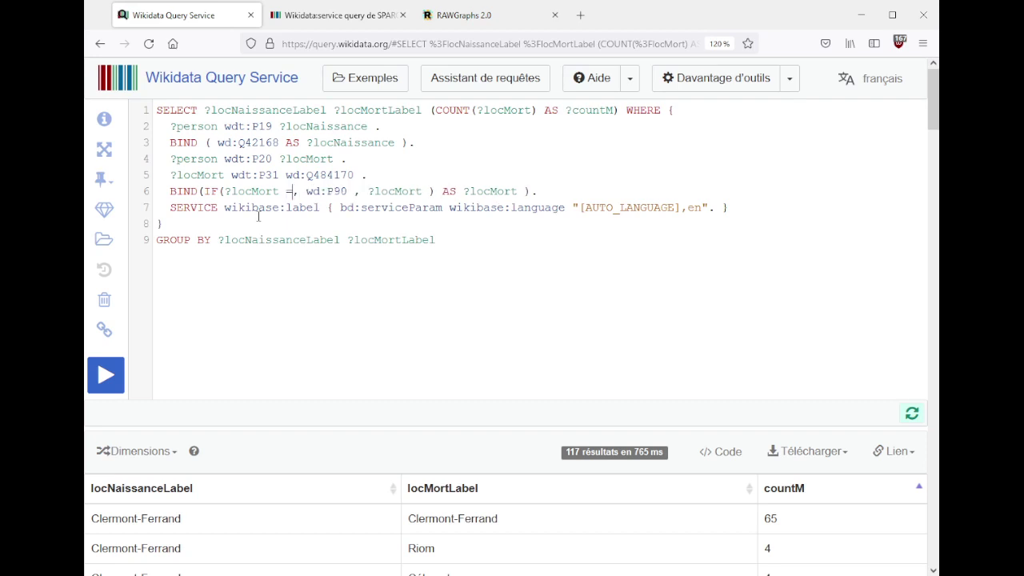
text(ssement)
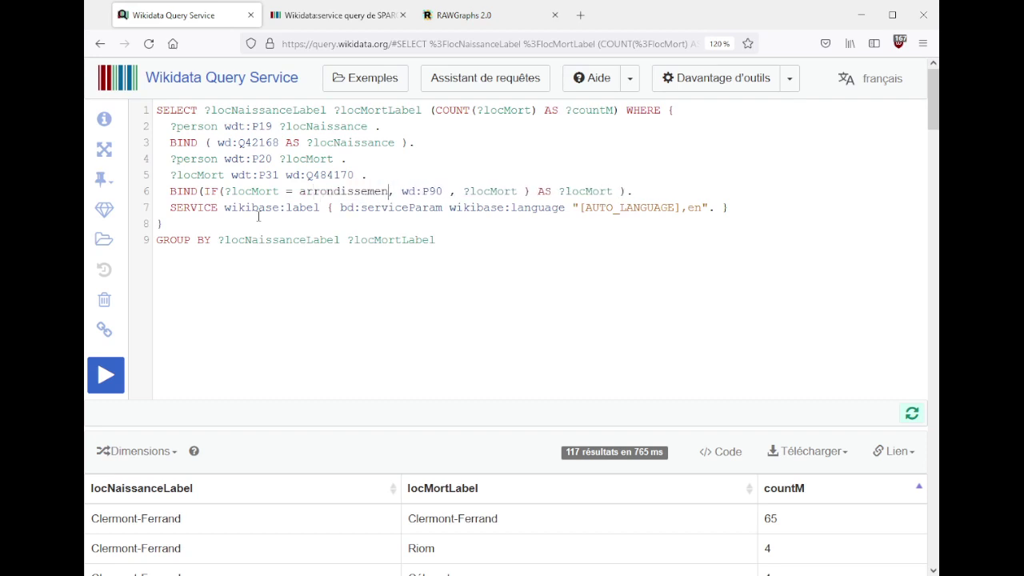
click(456, 192)
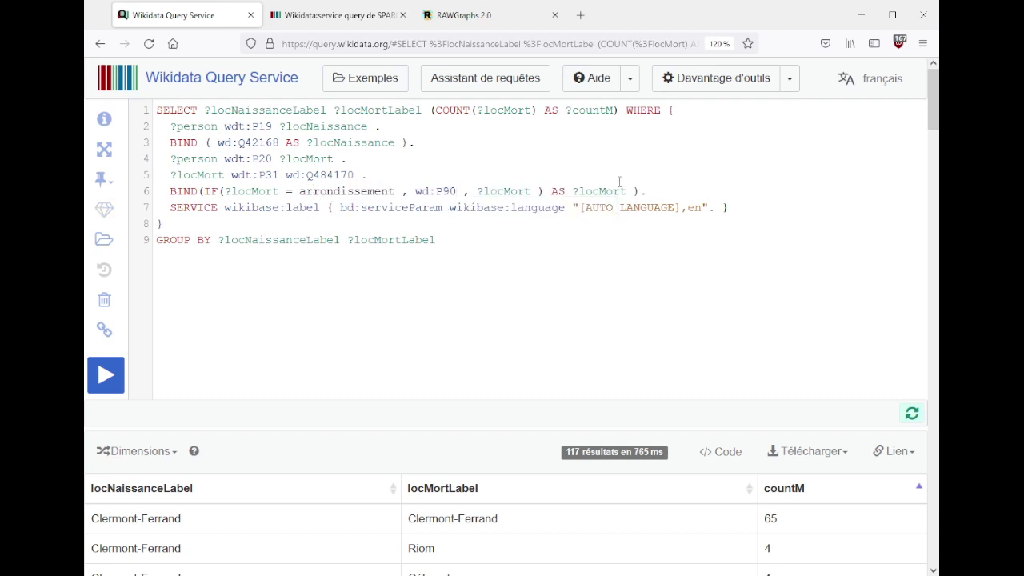
- Rewrite the IF condition as ?locMort wdt:P31 wd:Q2863958, looking up the Paris arrondissement entity, and run the query
double_click(326, 192)
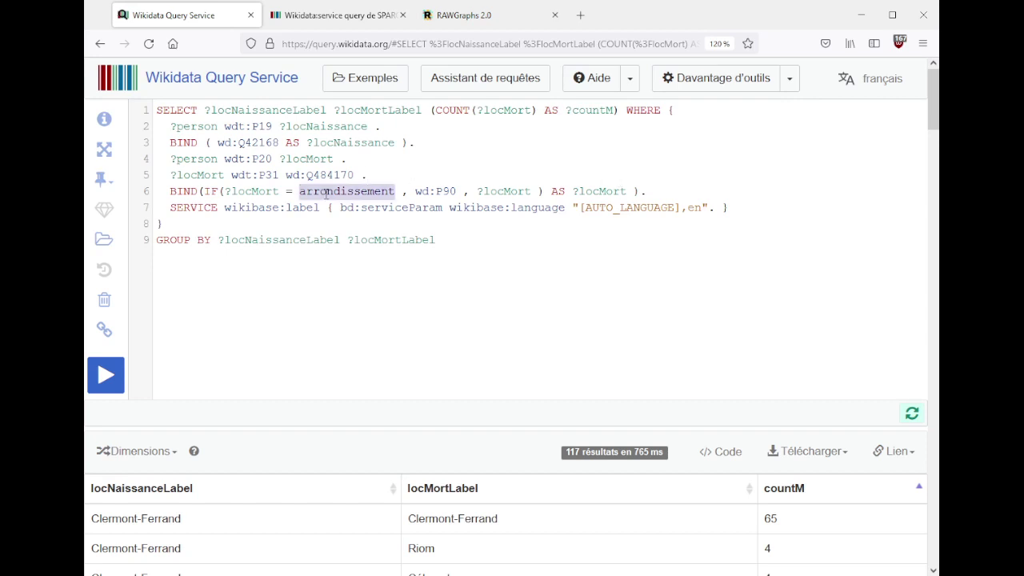
key(BackSpace)
key(BackSpace)
key(BackSpace)
text(wdt:P31 )
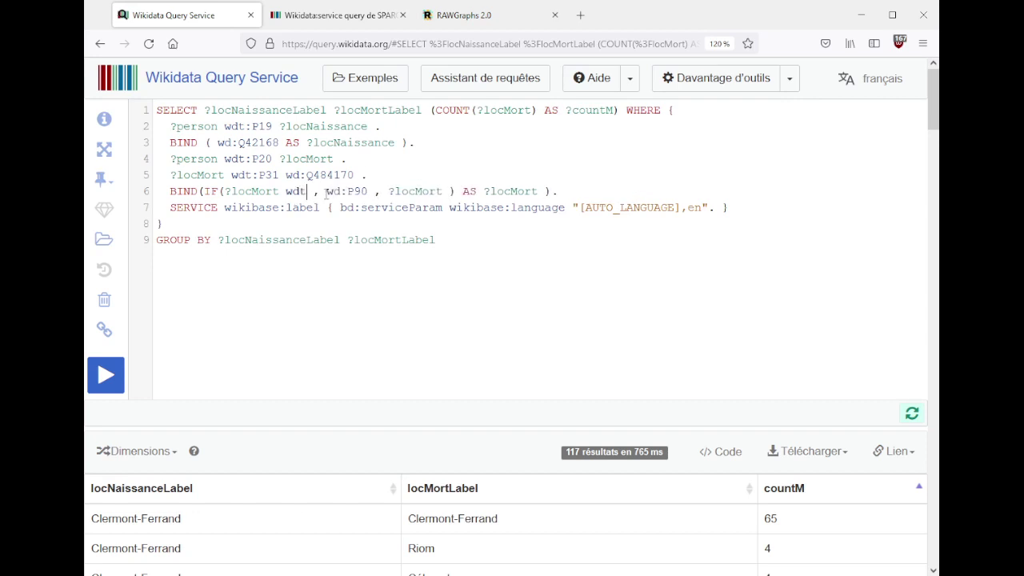
text(wd:arrondd)
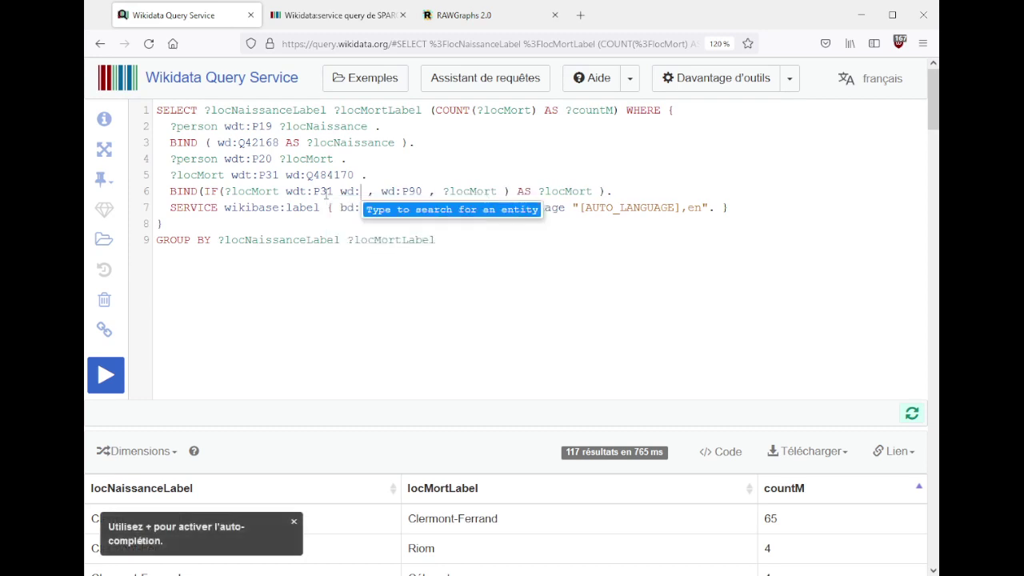
key(BackSpace)
text(issement par)
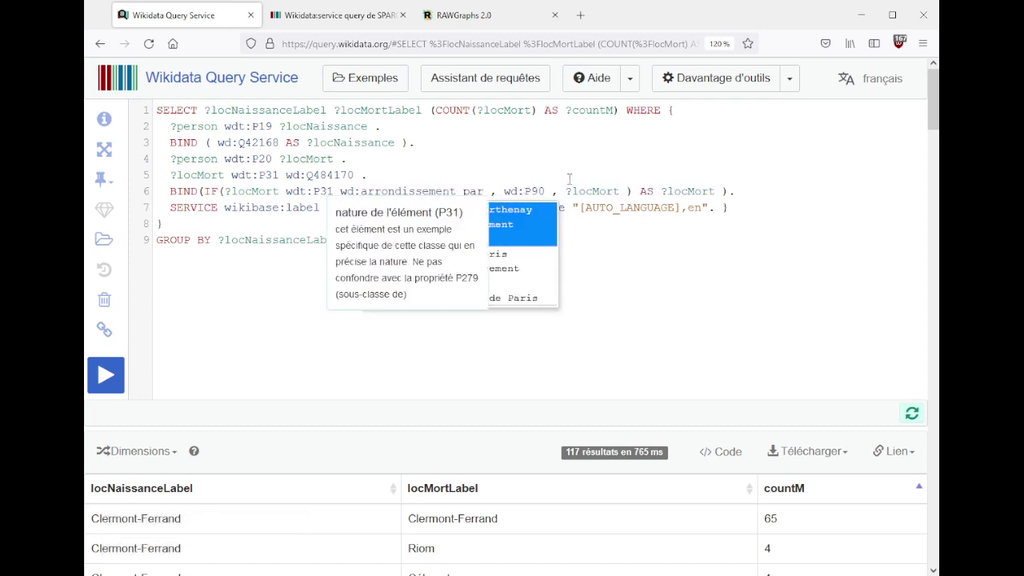
click(424, 270)
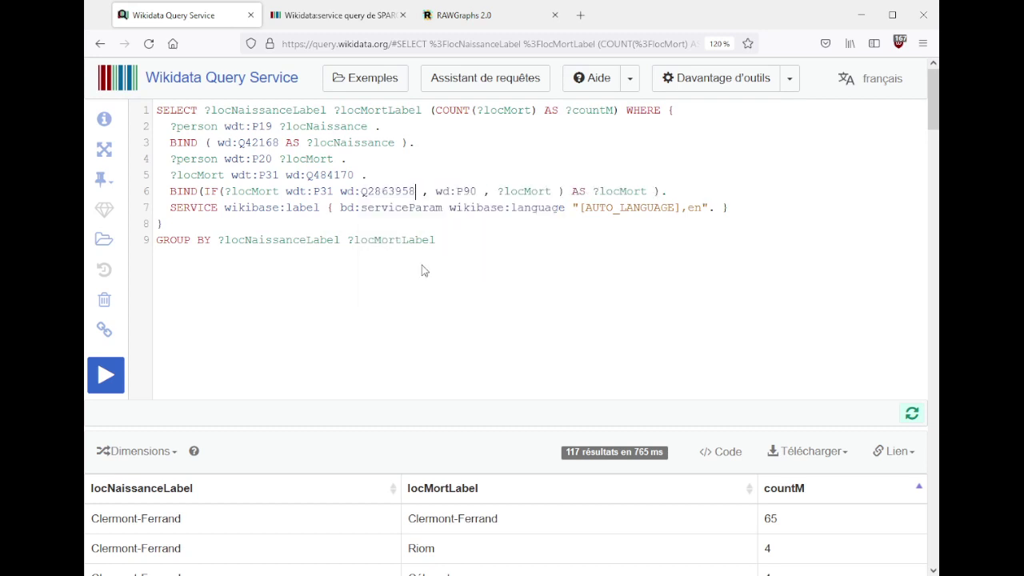
key(ctrl+Return)
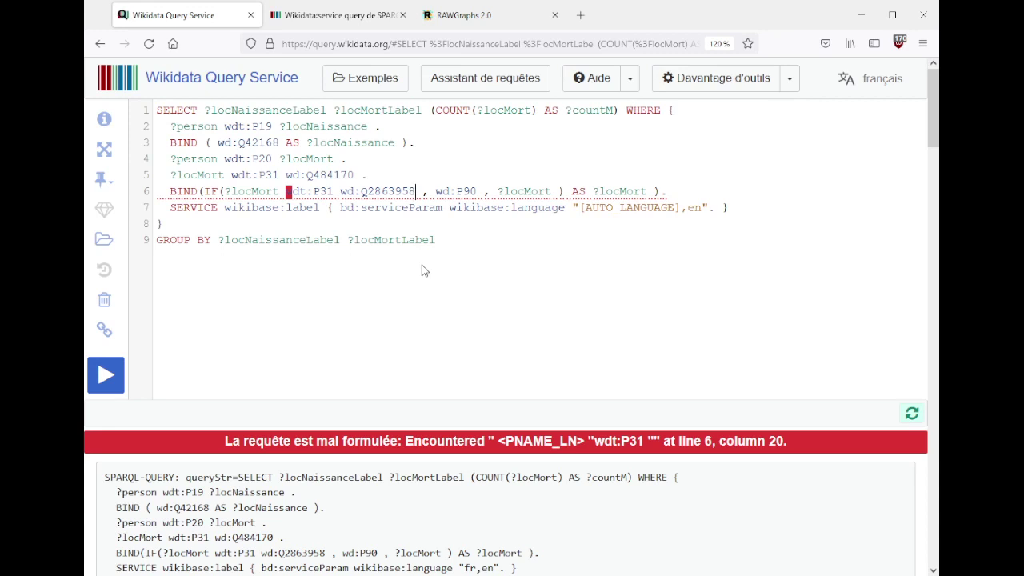
- Comment out the BIND(IF(...)) line with # and rerun the query to list the death places
text(#)
key(ctrl+Return)
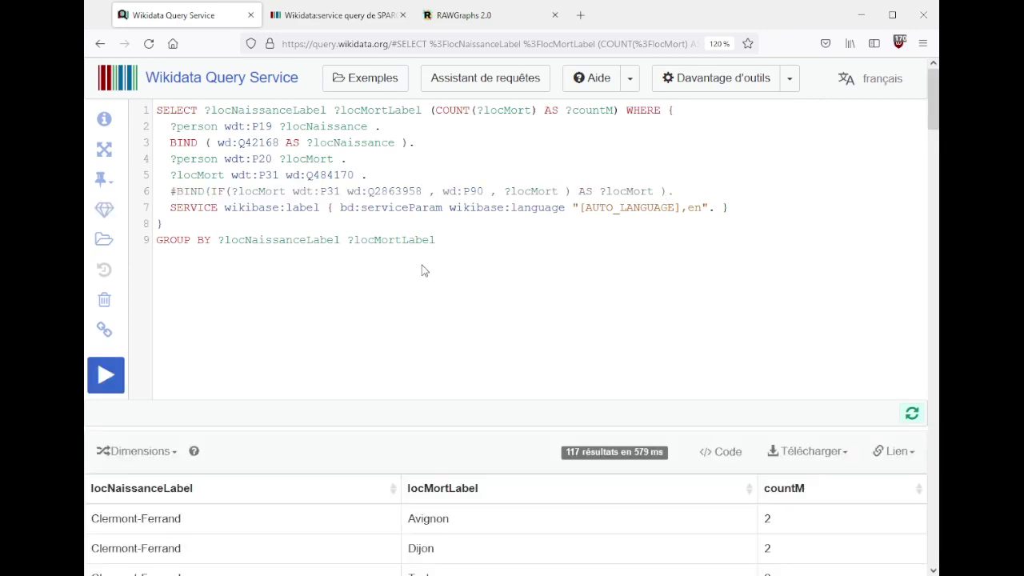
scroll(539, 337, down, 3)
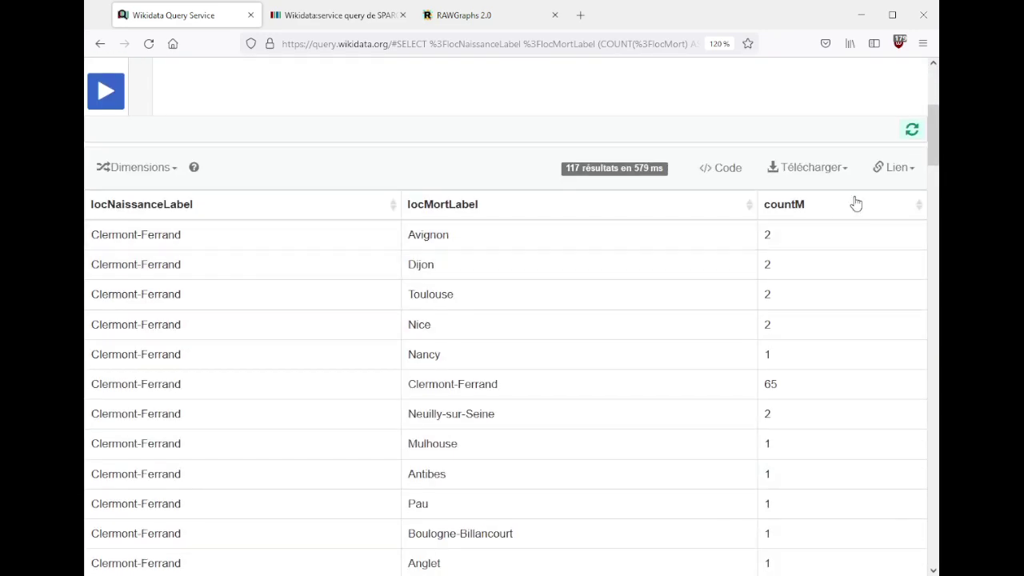
- Sort the query results by countM in descending order and look up what Q484170 in the P31 line stands for
click(856, 203)
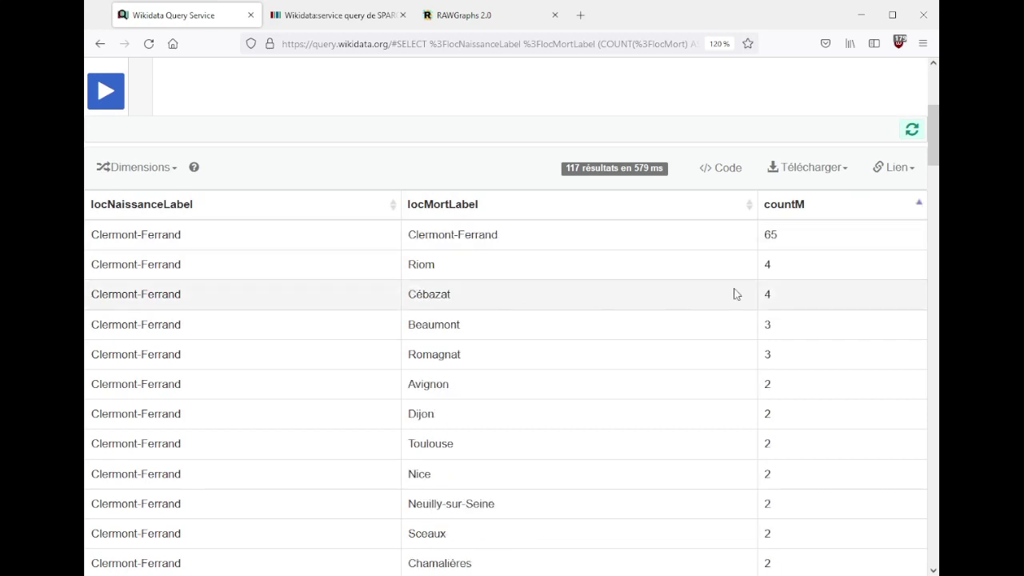
scroll(515, 324, up, 3)
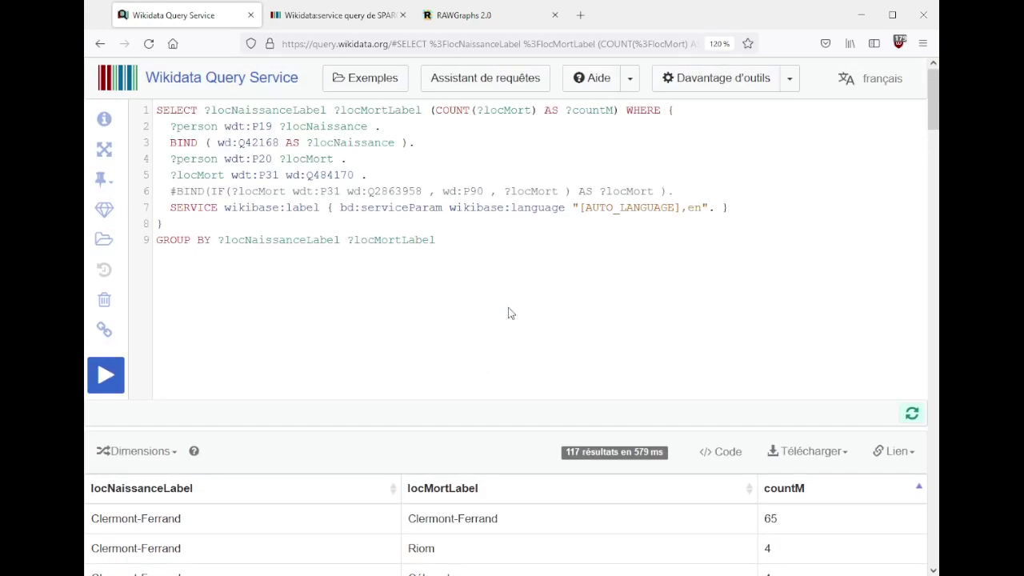
click(368, 174)
mouse_move(330, 178)
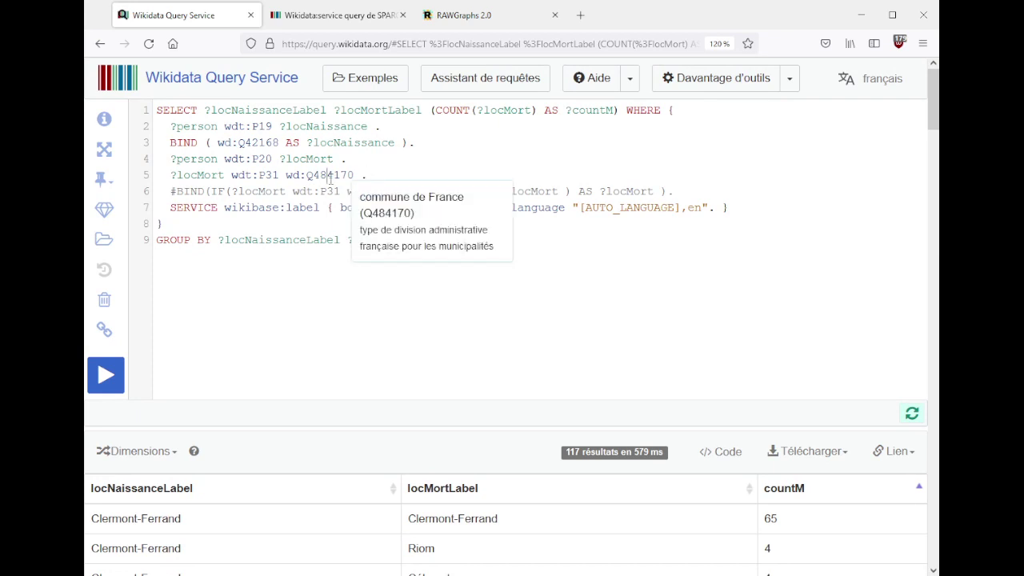
- Switch to the Wikidata page and open the item Q90 through the site search
click(336, 16)
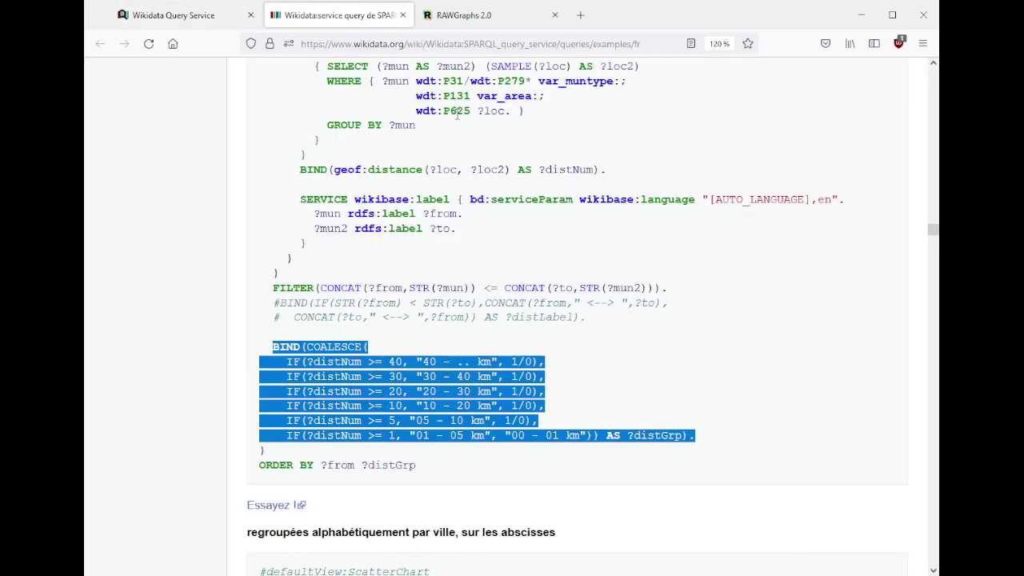
click(460, 124)
key(Home)
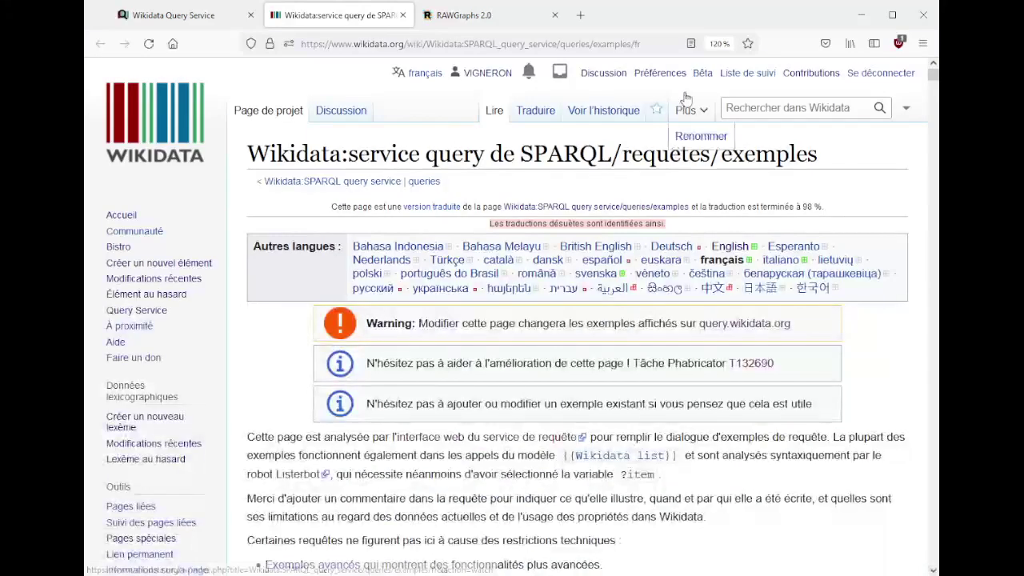
click(780, 108)
text(Q90)
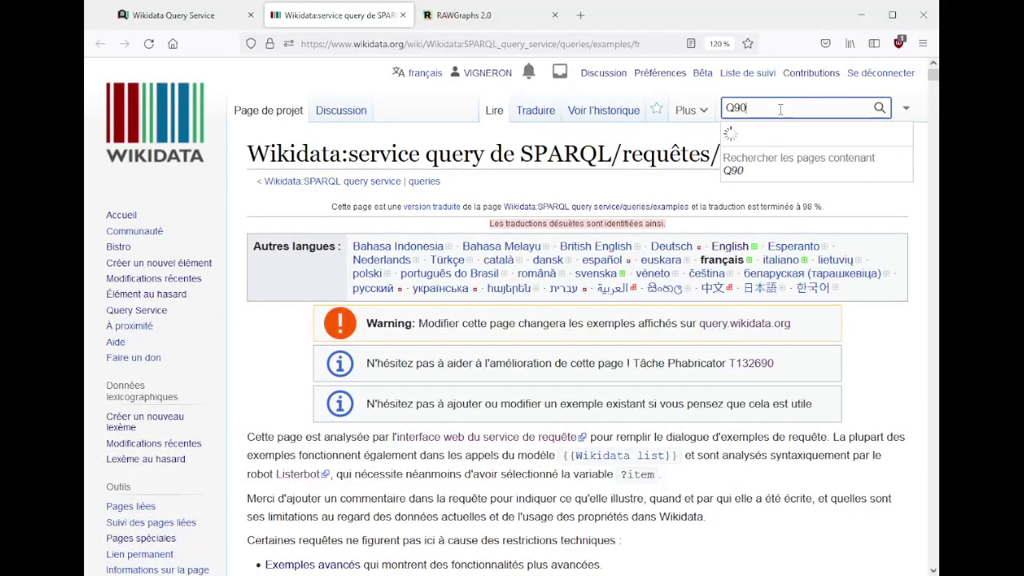
key(Down)
key(Return)
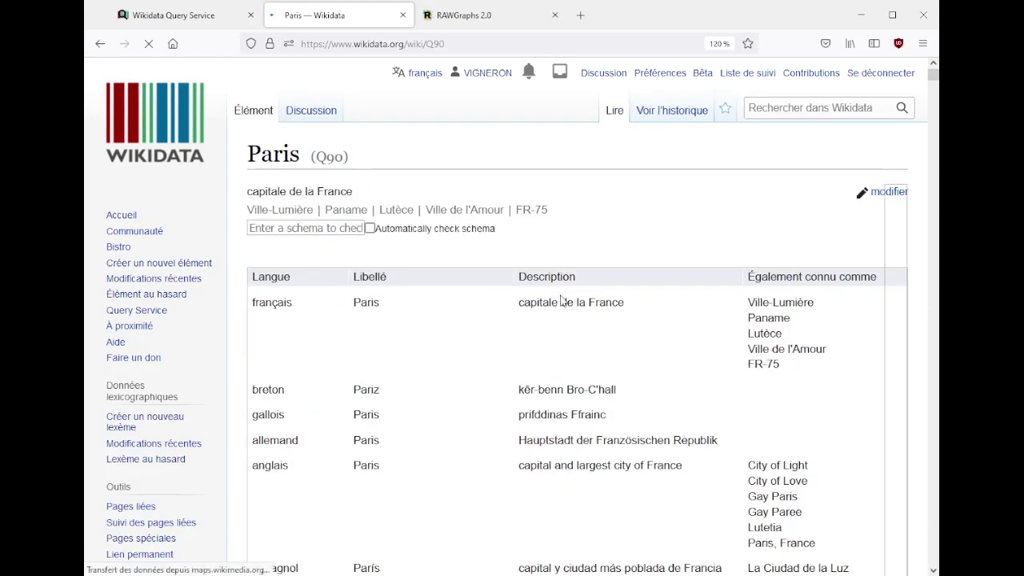
- Review the Paris item's "nature de l'élément" statements and copy the value "collectivité territoriale française à statut particulier"
scroll(560, 297, down, 8)
scroll(561, 301, down, 3)
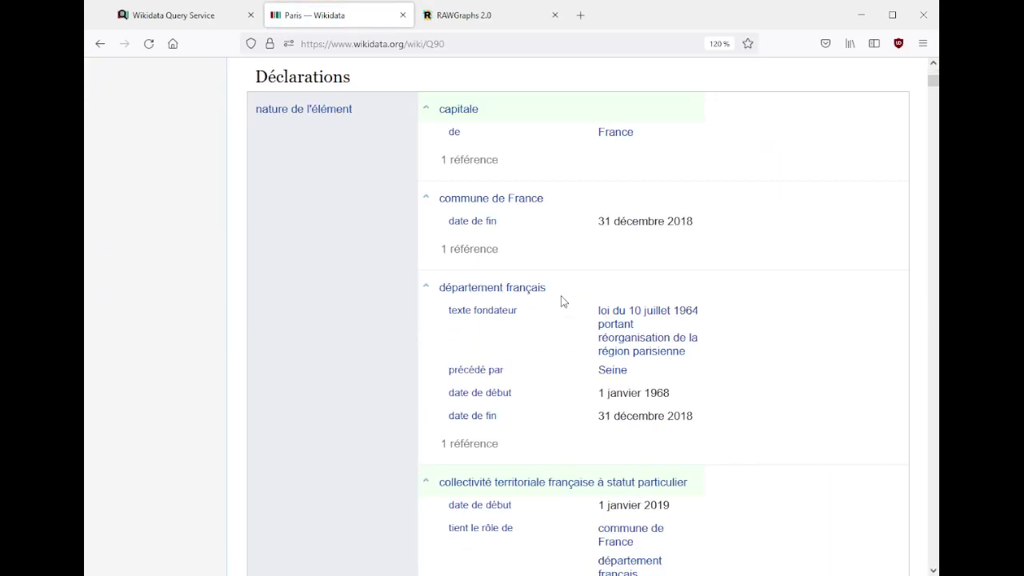
scroll(566, 240, down, 3)
scroll(567, 240, down, 3)
drag(693, 243, 446, 243)
key(ctrl+c)
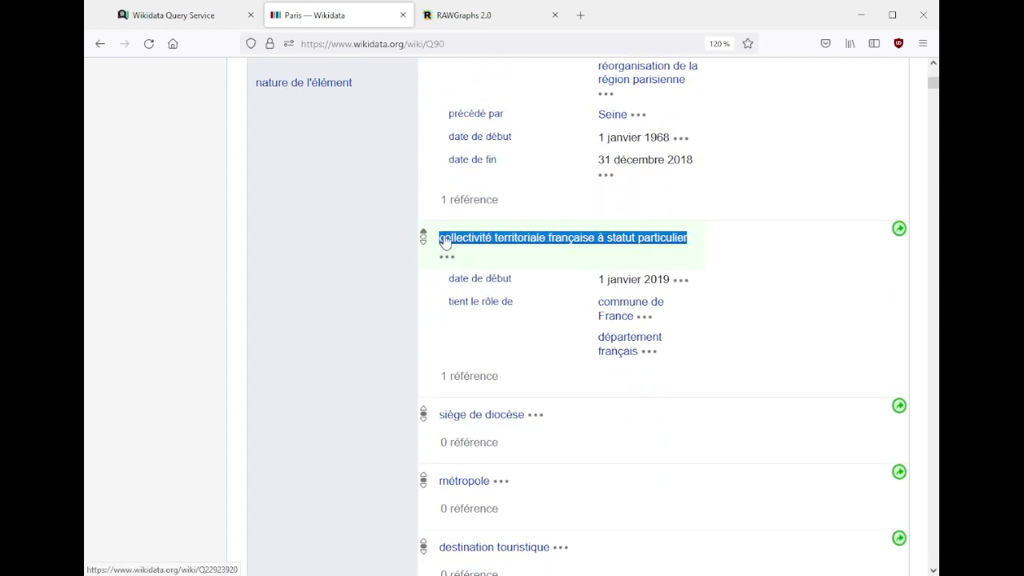
scroll(329, 361, down, 5)
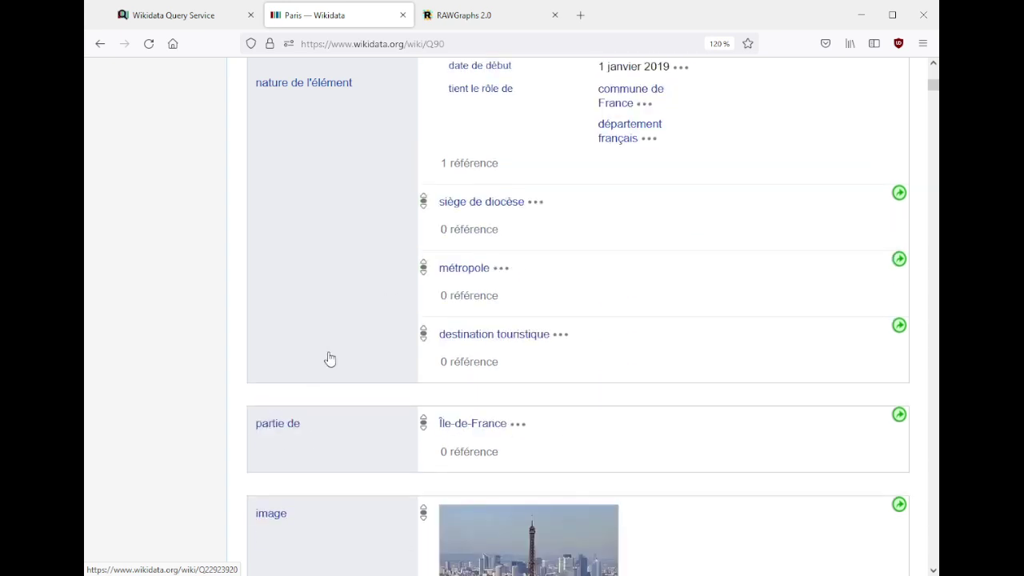
scroll(329, 361, up, 8)
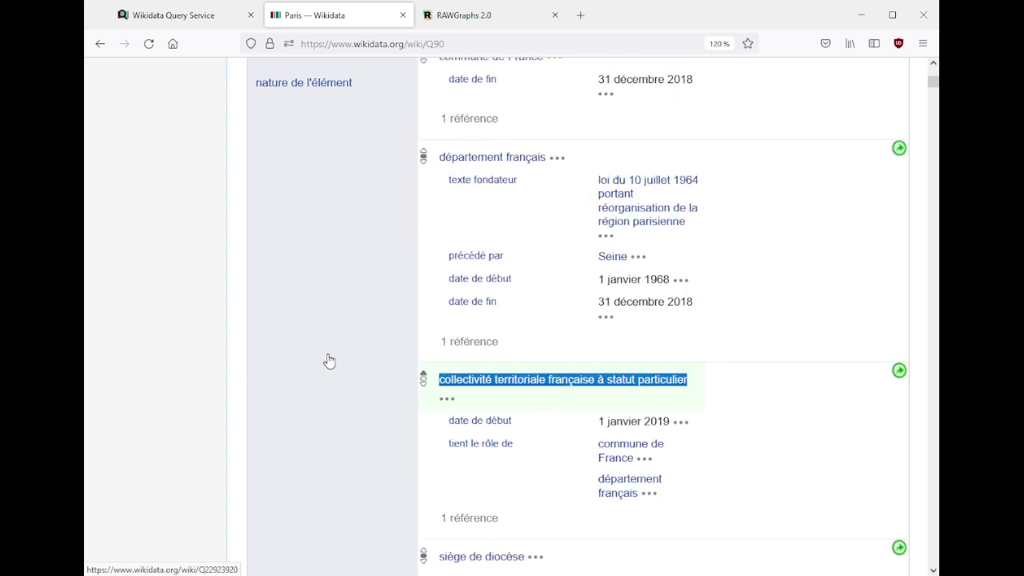
- In the query's ?locMort wdt:P31 line, insert ?type and wd:Q22923920 before wd:Q484170, resolving the identifier from the copied label
click(214, 14)
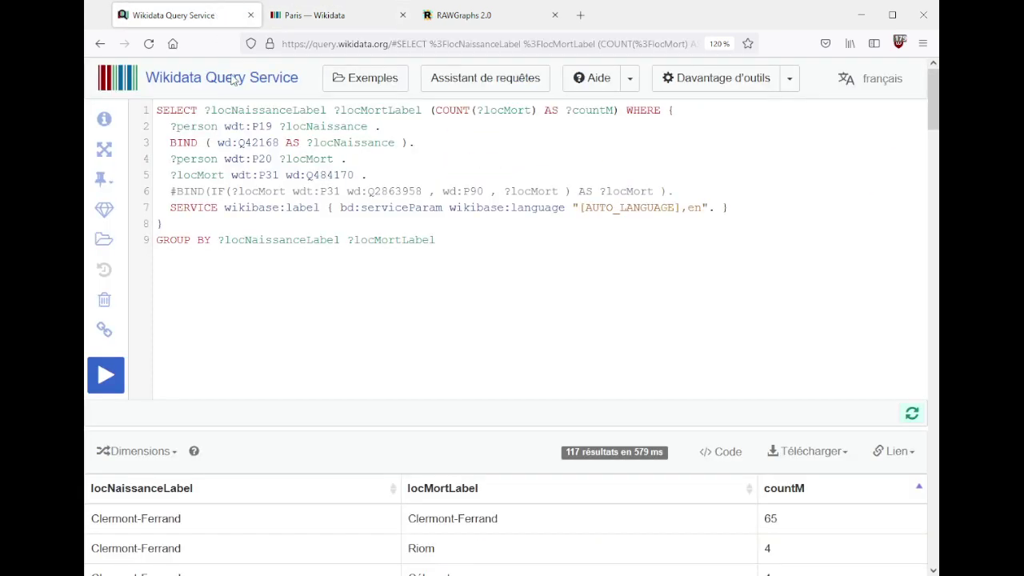
click(367, 159)
click(286, 175)
text(?type)
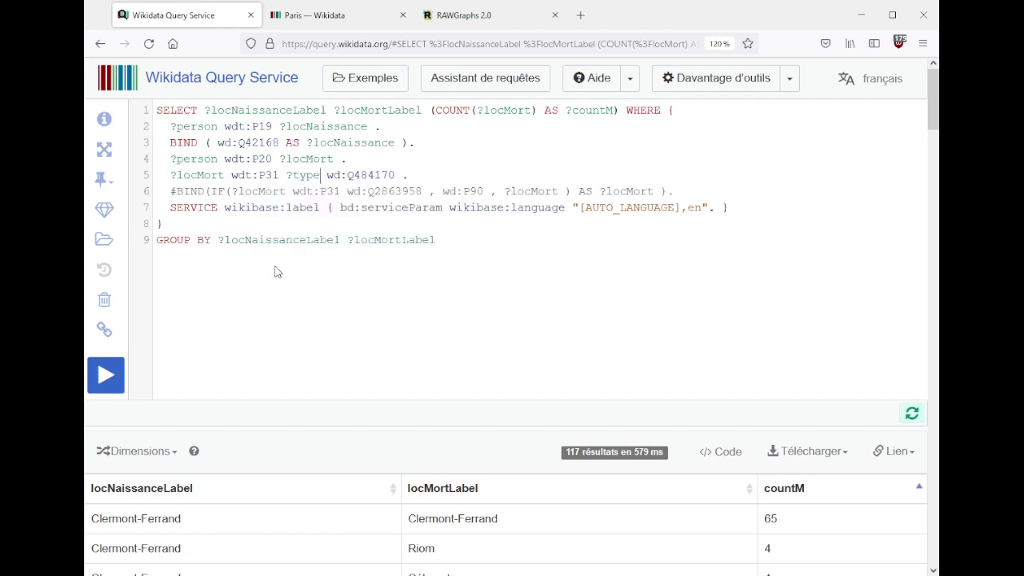
text( wd:)
key(ctrl+v)
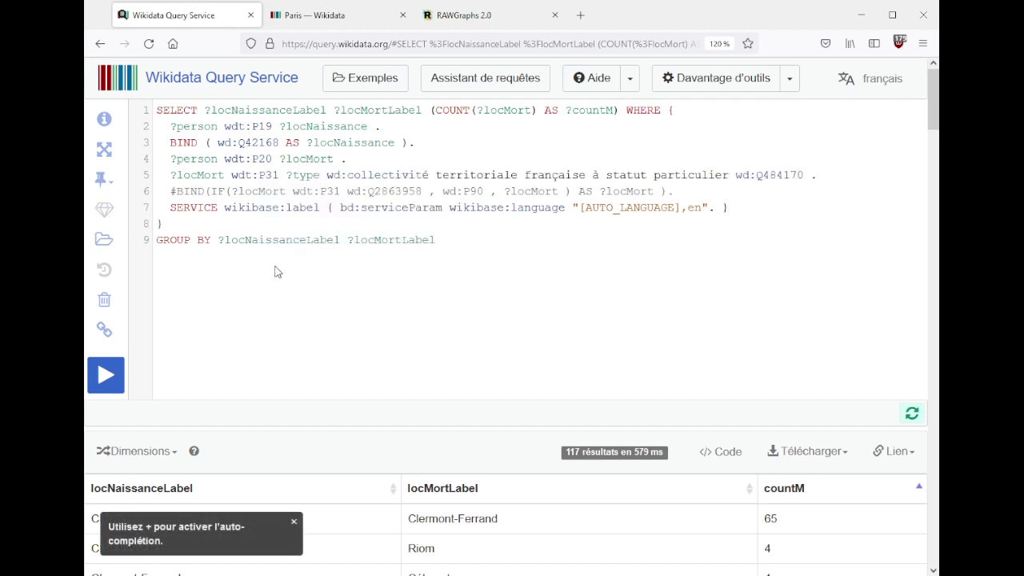
key(ctrl+space)
key(Return)
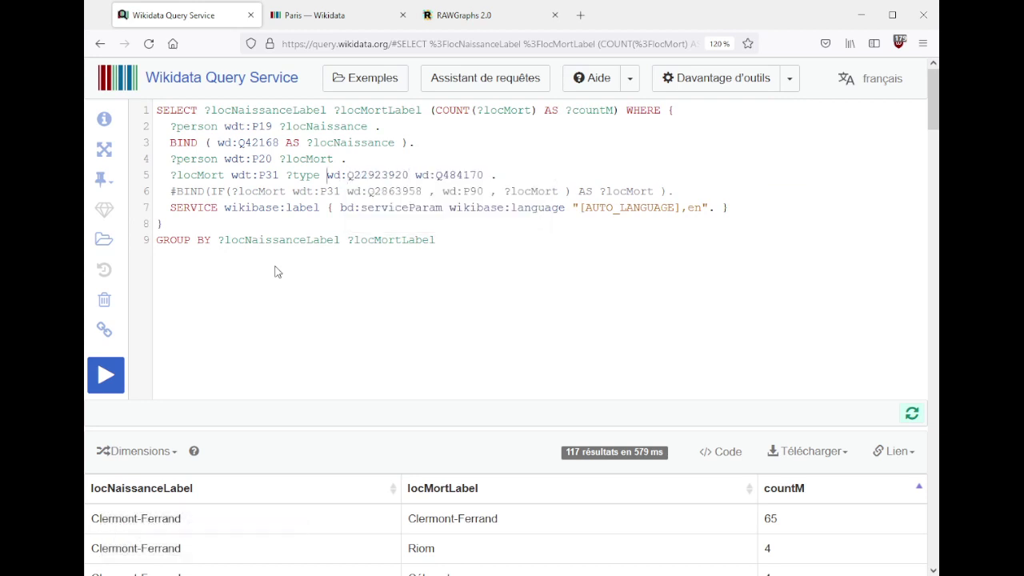
- Cut both class identifiers from the ?locMort wdt:P31 line and begin a VALUES ?type clause on a new line above it
key(shift+End)
key(shift+Left)
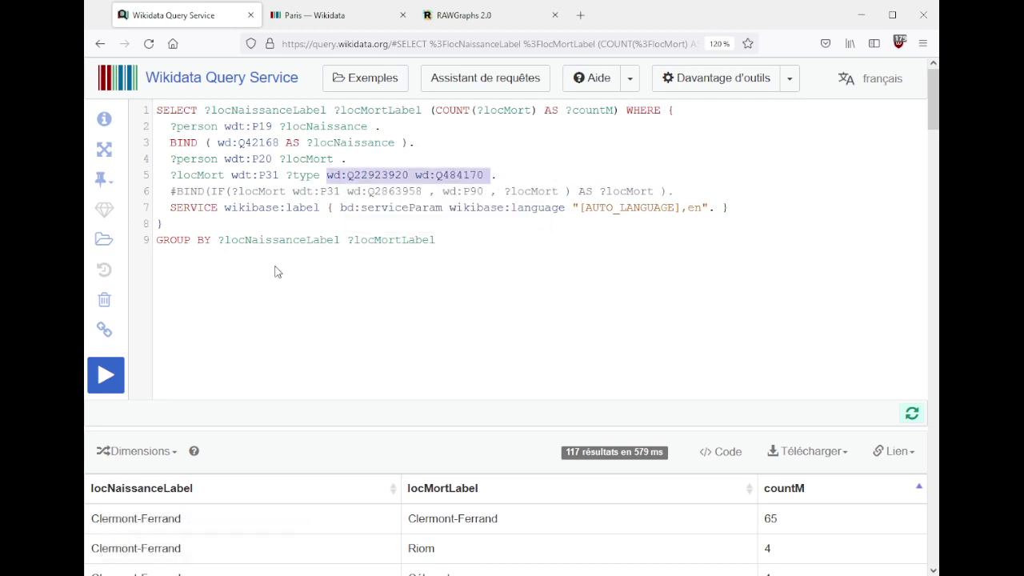
key(ctrl+x)
key(Up)
key(End)
key(Return)
text(VALUES { ?)
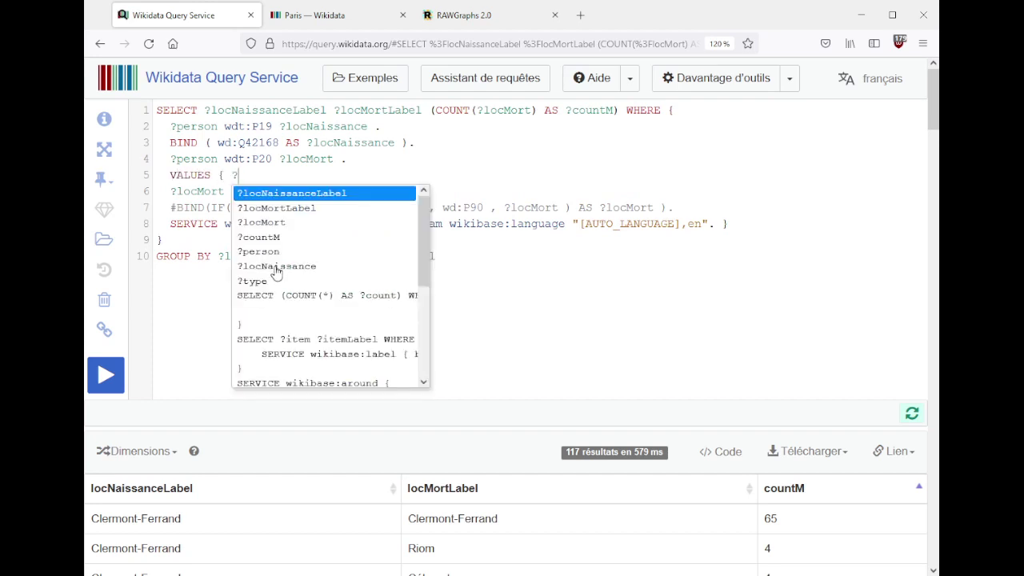
key(BackSpace)
key(BackSpace)
key(BackSpace)
text(type)
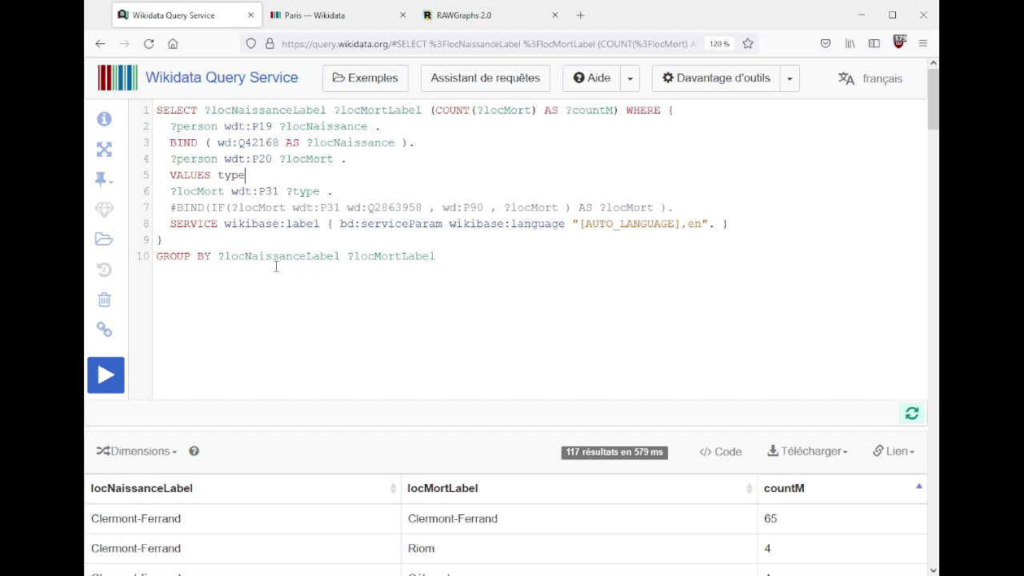
text(?)
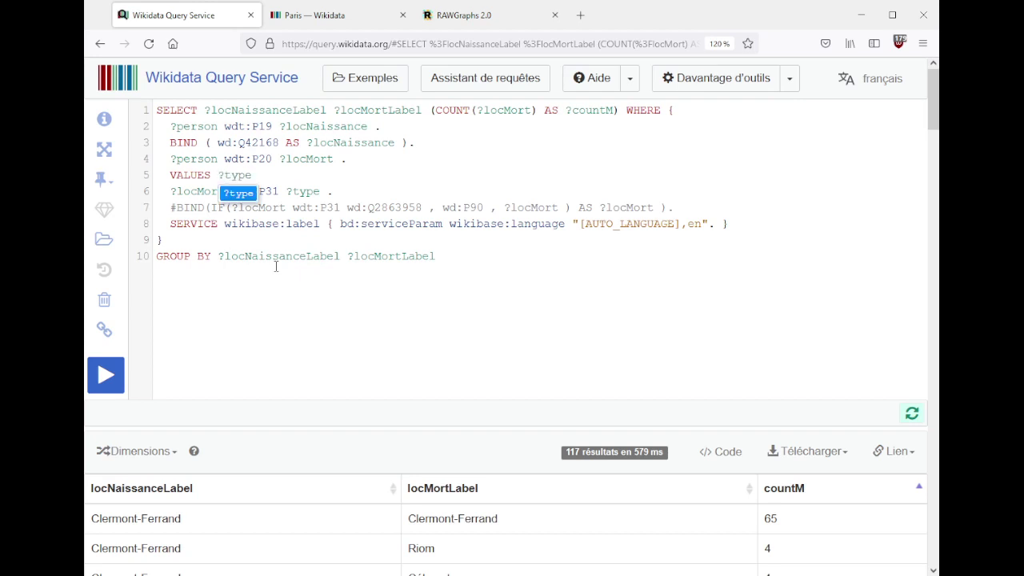
- Complete the VALUES ?type clause with { wd:Q22923920 wd:Q484170 } and run the query
click(289, 173)
text({)
key(ctrl+v)
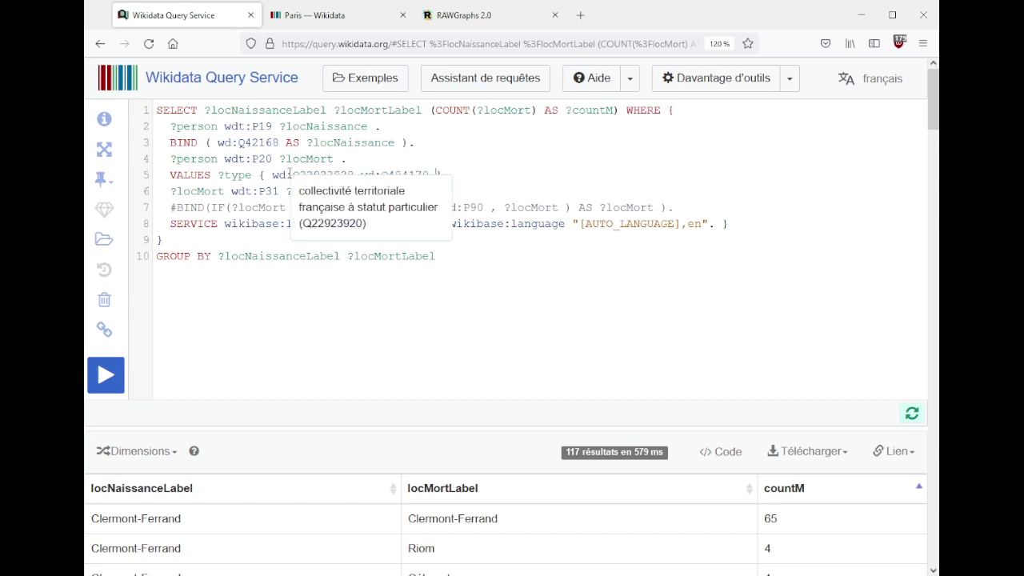
key(ctrl+Return)
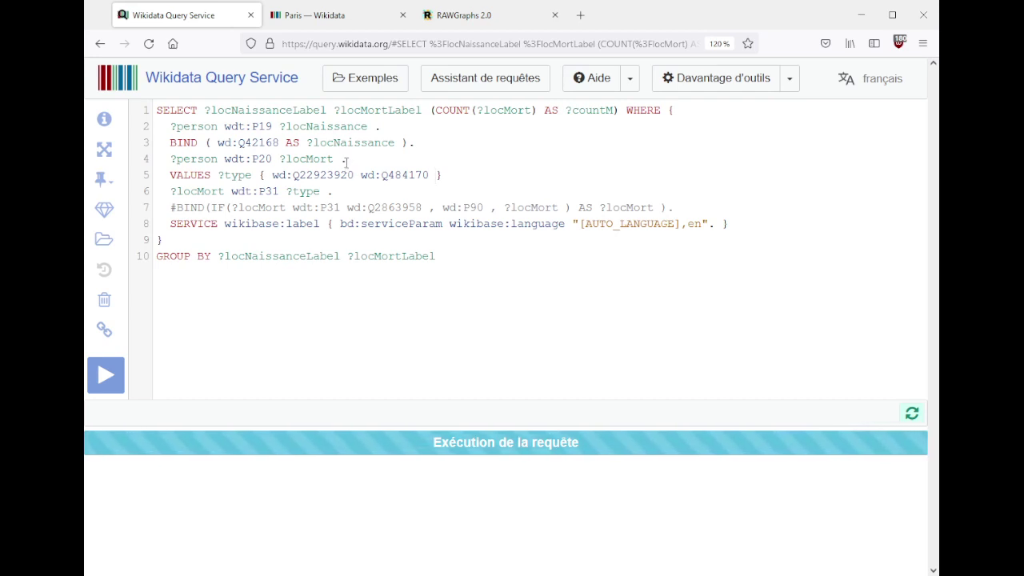
- Recheck the dated "nature de l'élément" statements on the Paris item and return to the query
mouse_move(332, 169)
click(295, 14)
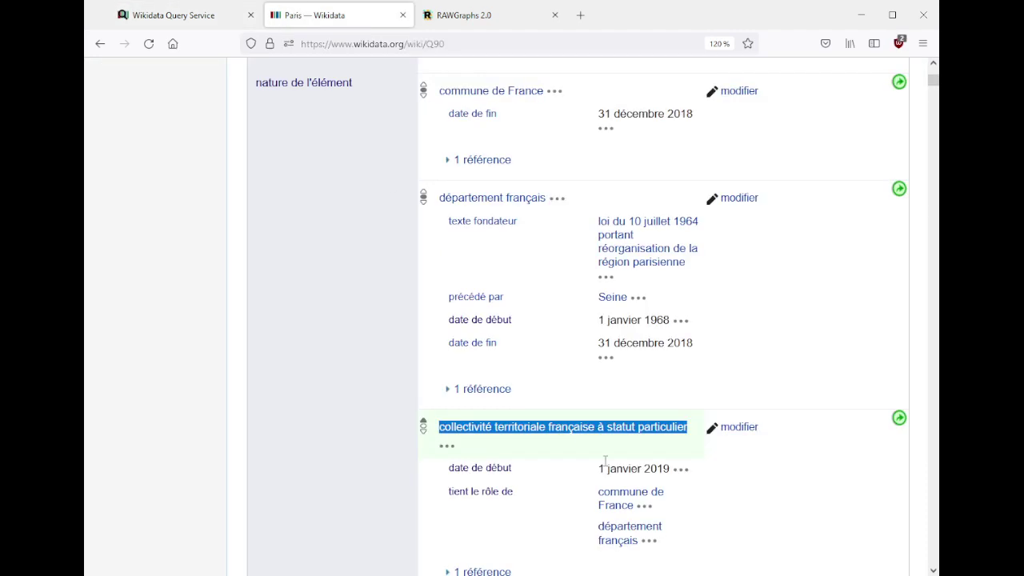
click(565, 406)
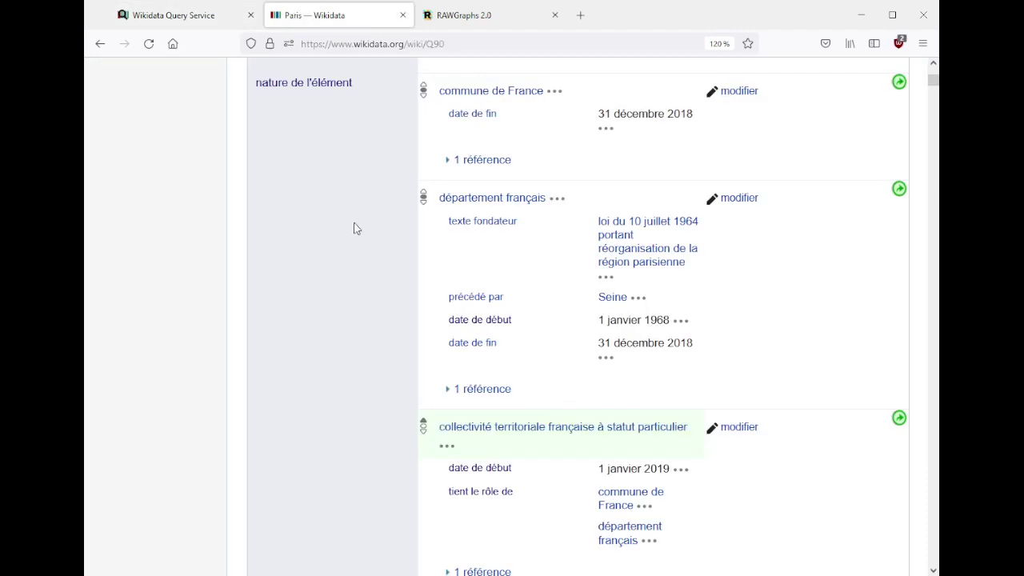
scroll(357, 229, down, 3)
click(149, 18)
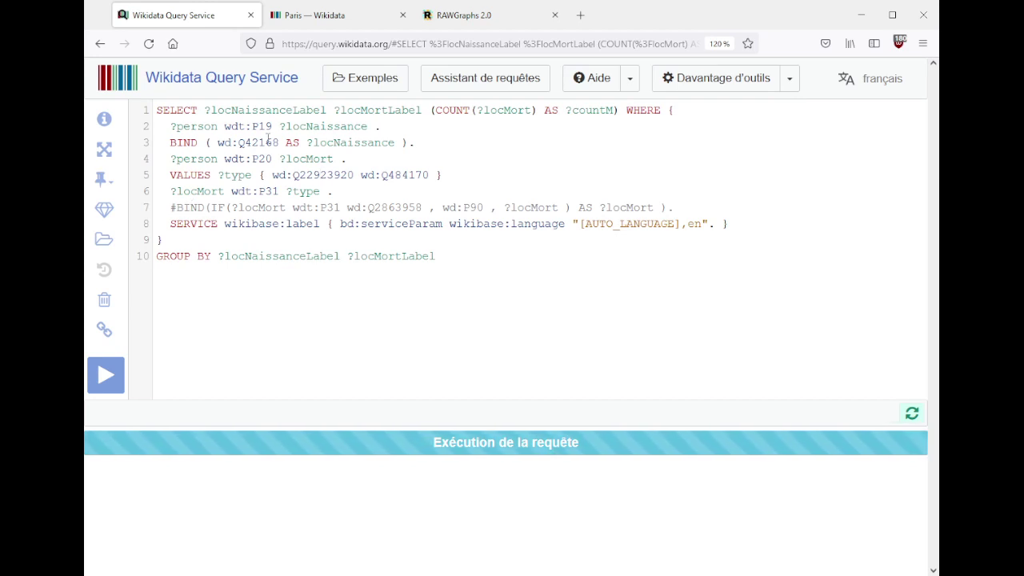
mouse_move(268, 140)
- Switch to RAWGraphs and review the death places in the loaded data table
click(489, 16)
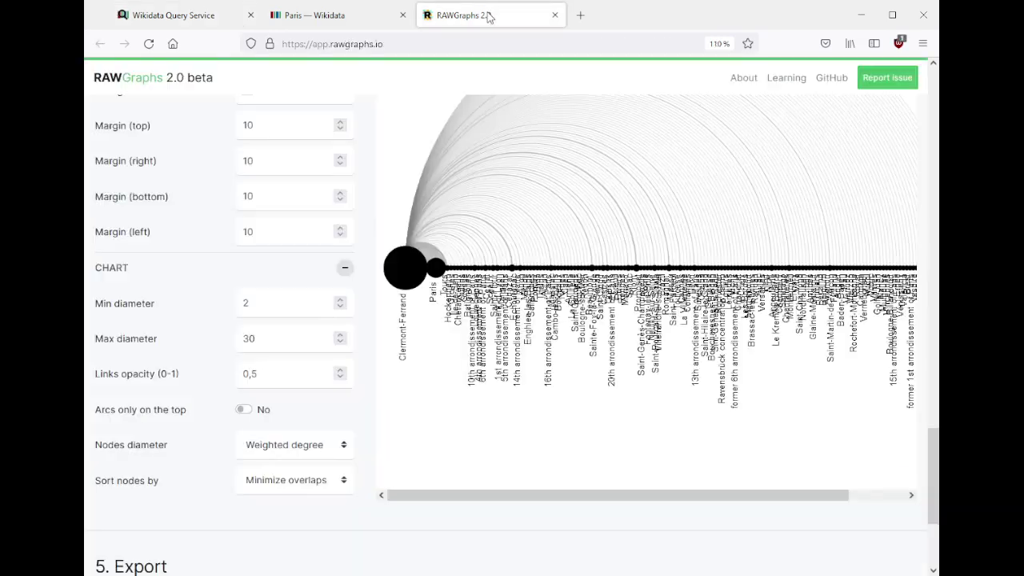
scroll(349, 291, up, 15)
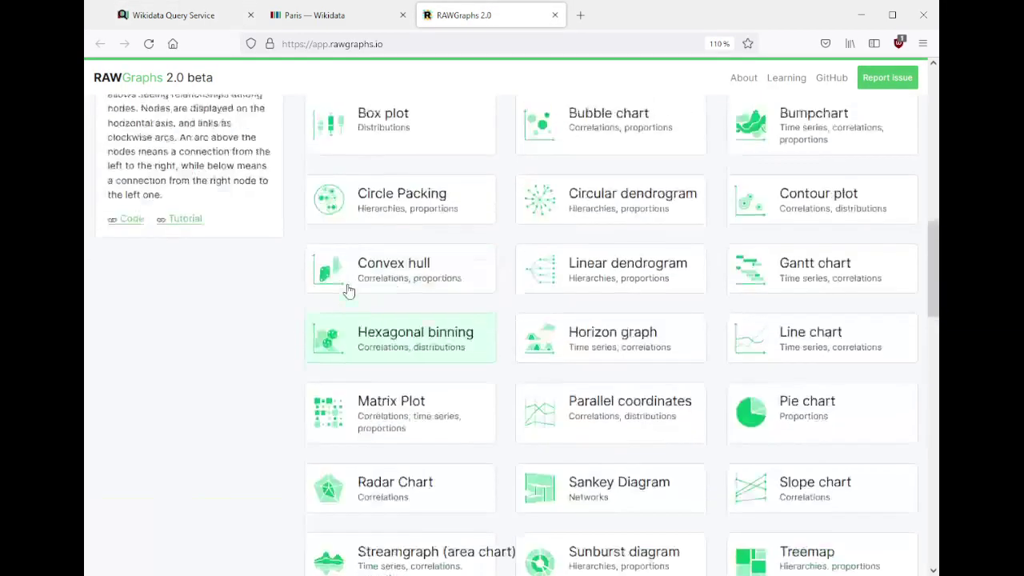
scroll(347, 288, up, 5)
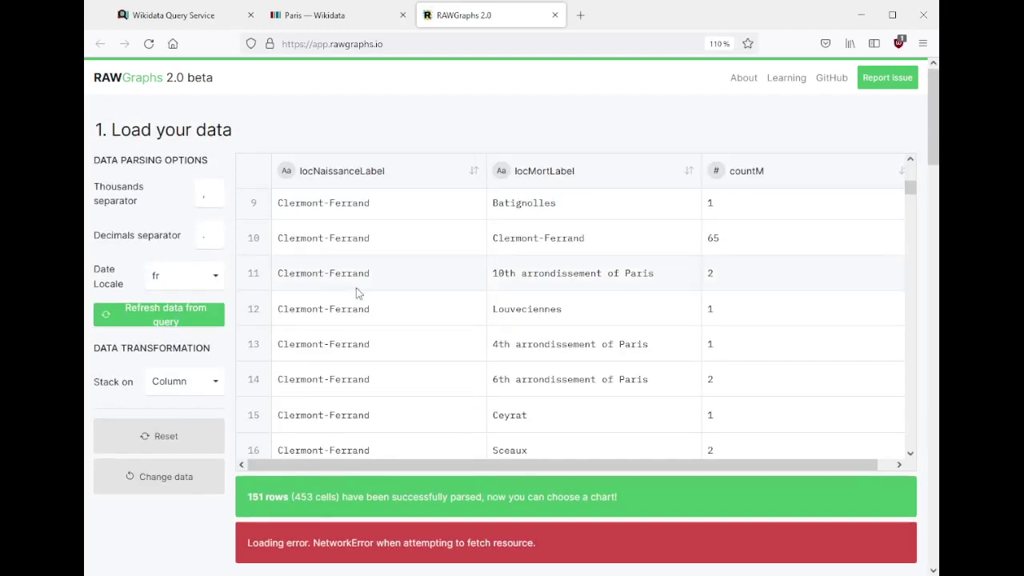
scroll(318, 256, down, 6)
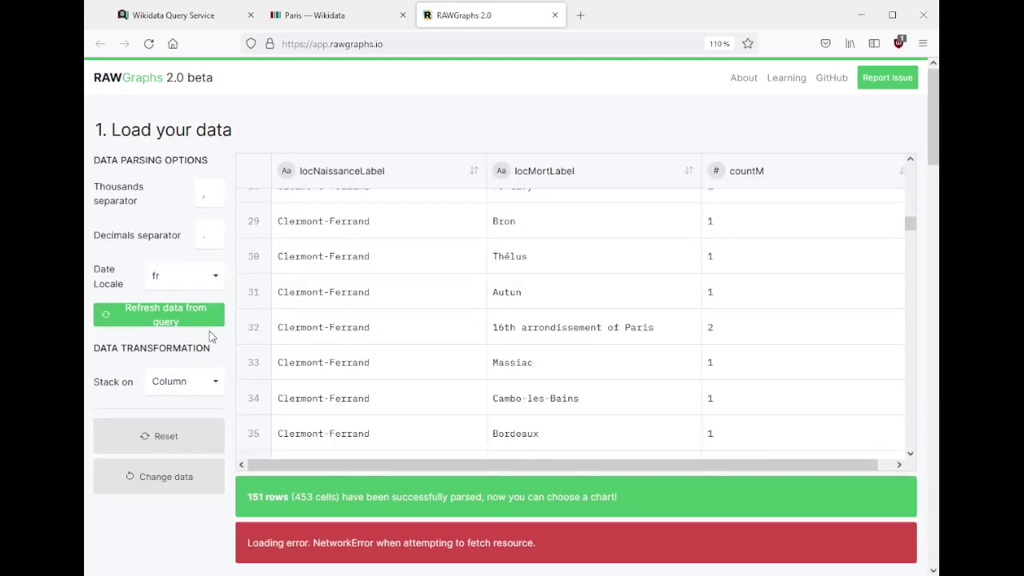
- Select the Linear dendrogram chart and view its preview and description
scroll(180, 348, down, 5)
scroll(180, 348, down, 5)
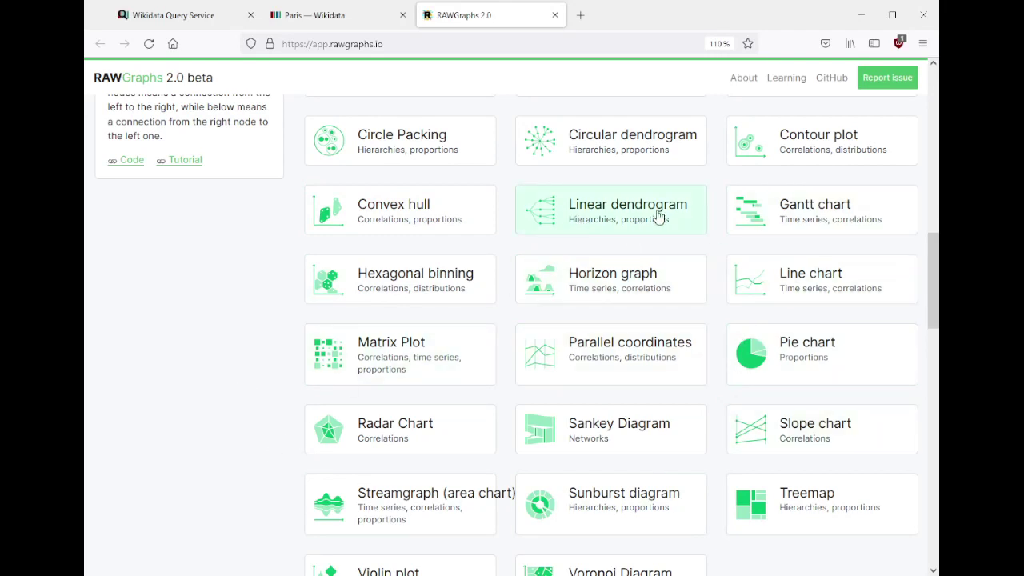
click(588, 220)
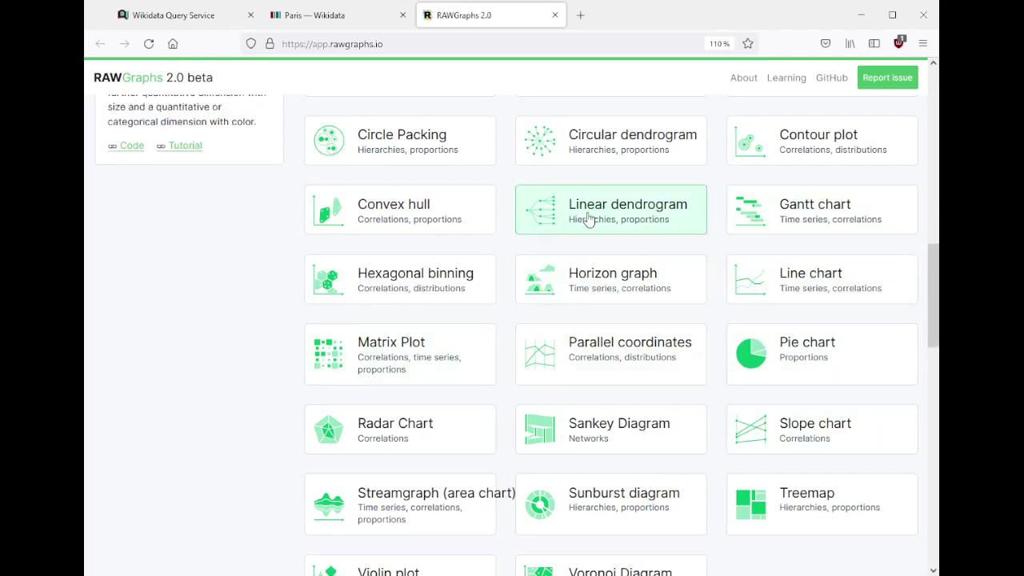
scroll(521, 340, up, 3)
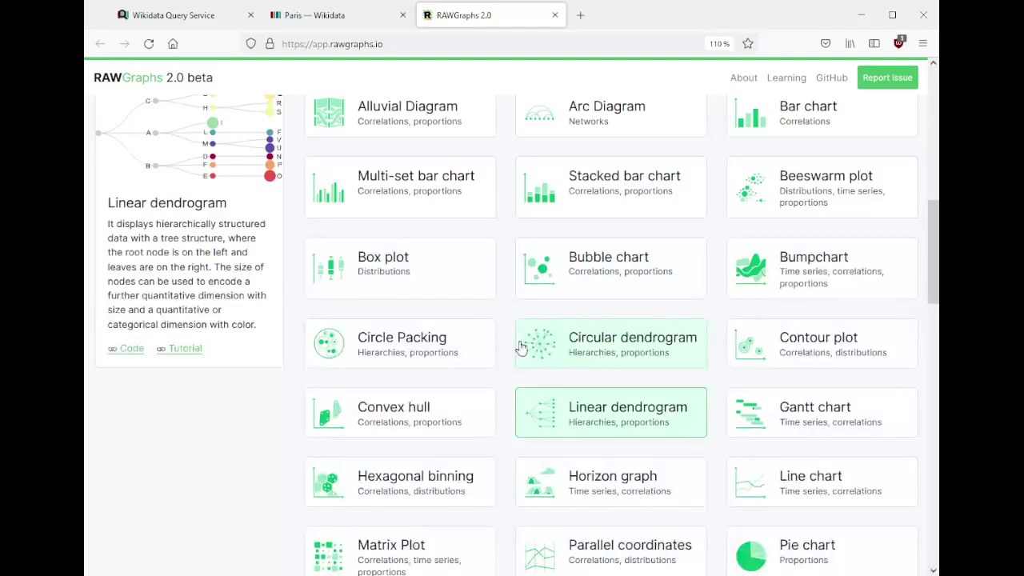
scroll(521, 348, up, 2)
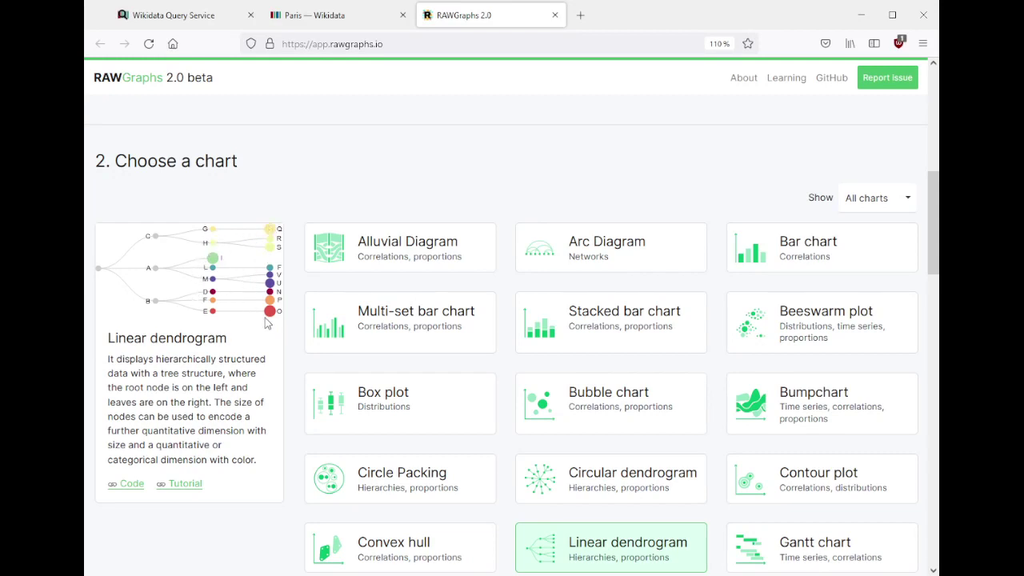
- Select the Circular dendrogram chart, view its description and go to the Mapping section
scroll(232, 310, down, 3)
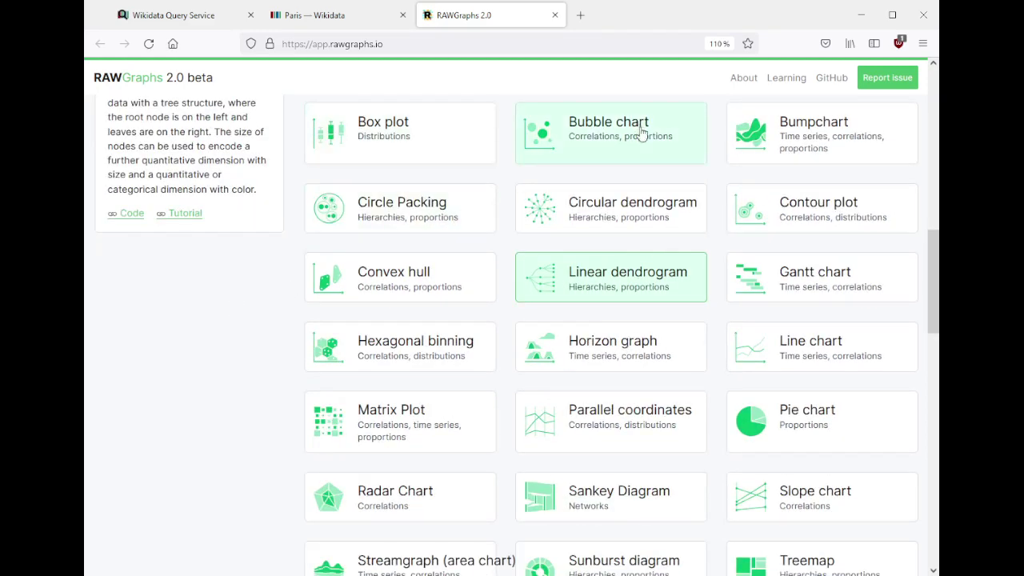
click(609, 213)
scroll(170, 354, up, 3)
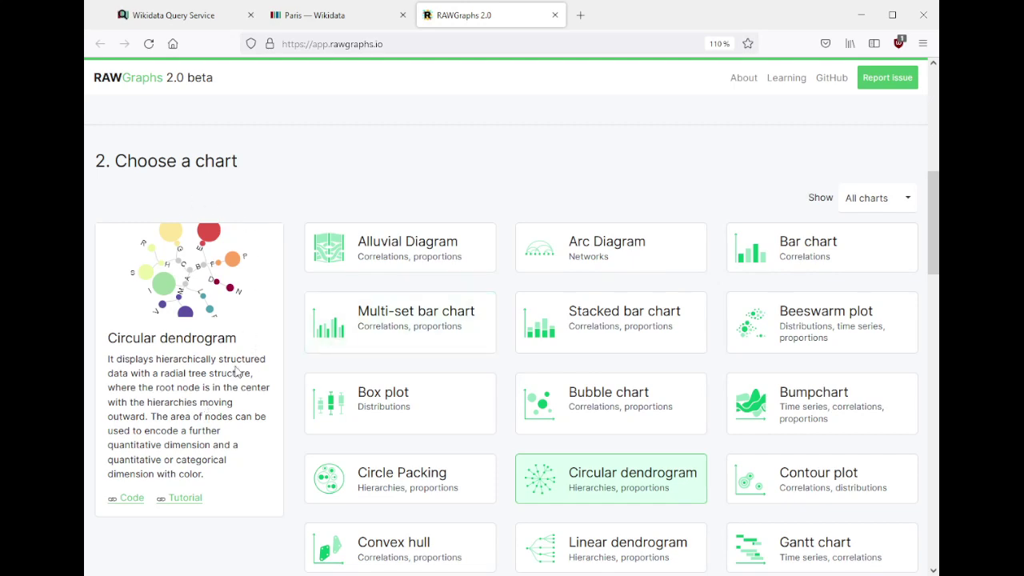
scroll(237, 370, down, 4)
scroll(237, 370, down, 3)
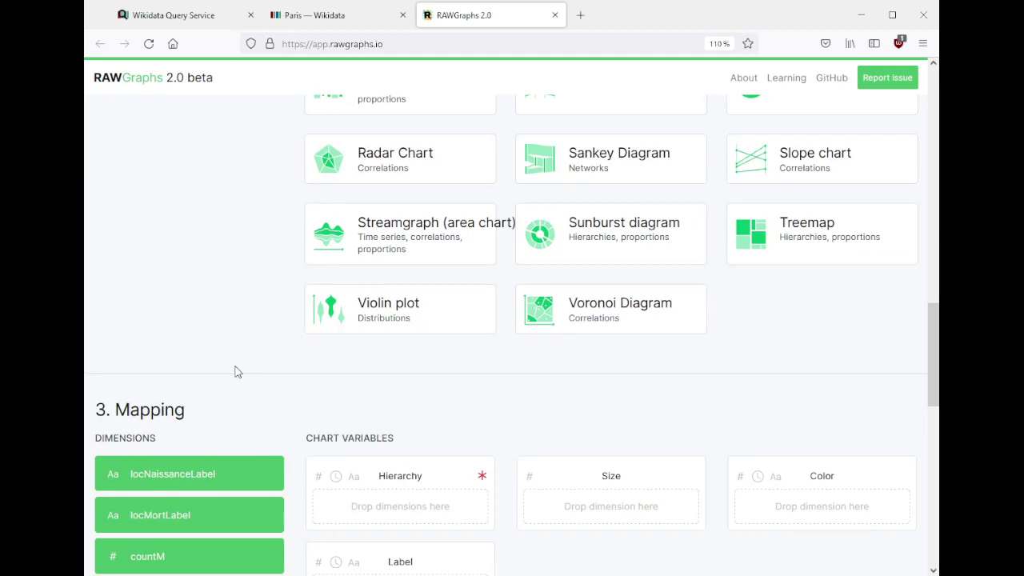
- Return to the Wikidata query, move wd:Q22923920 from the VALUES line into the P31 triple replacing ?type, comment out VALUES and run it
click(191, 21)
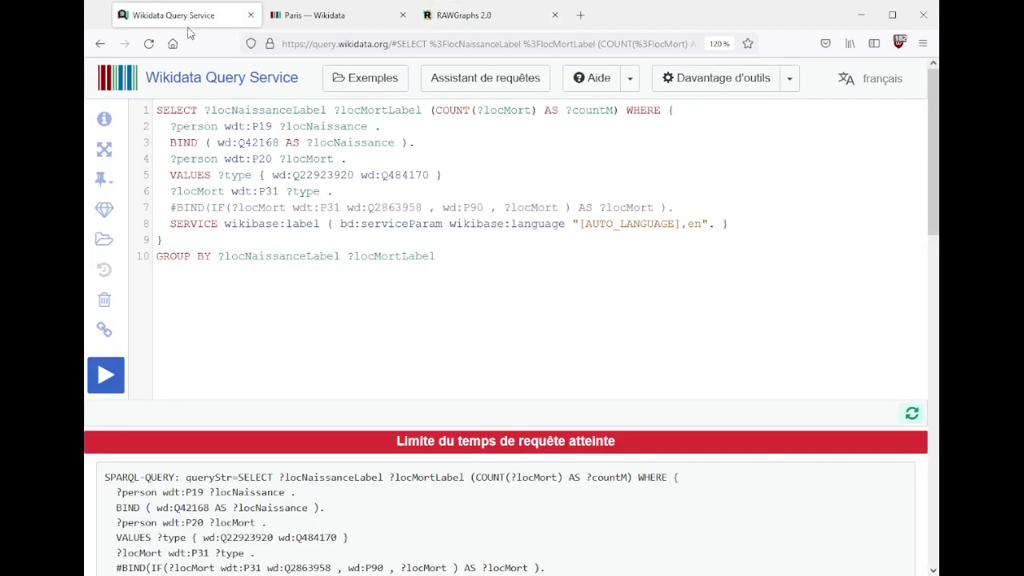
drag(275, 174, 350, 174)
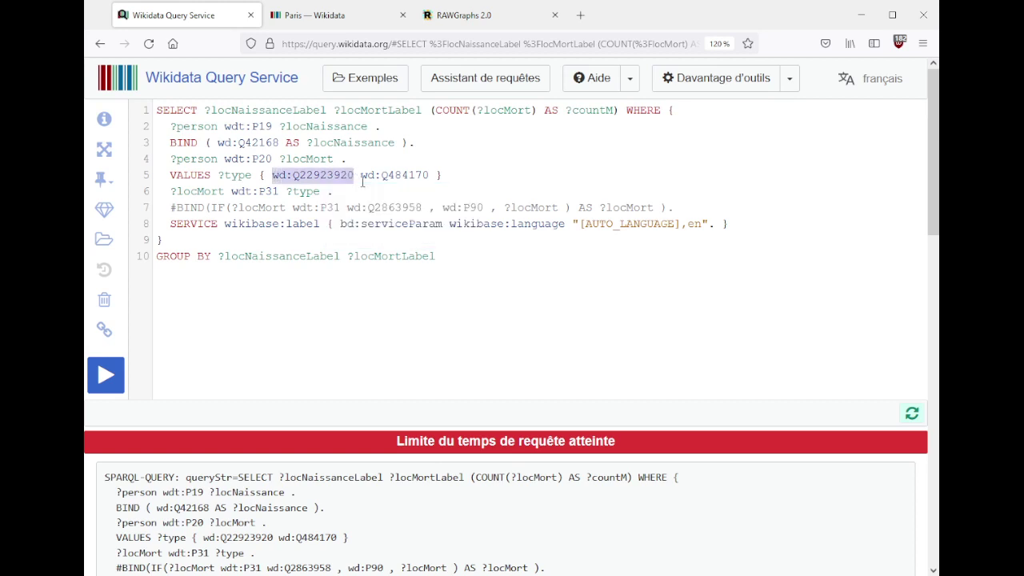
key(BackSpace)
key(shift+Right)
key(shift+Right)
key(shift+Right)
key(shift+Right)
key(shift+Right)
text(wd:Q22923920)
text(#)
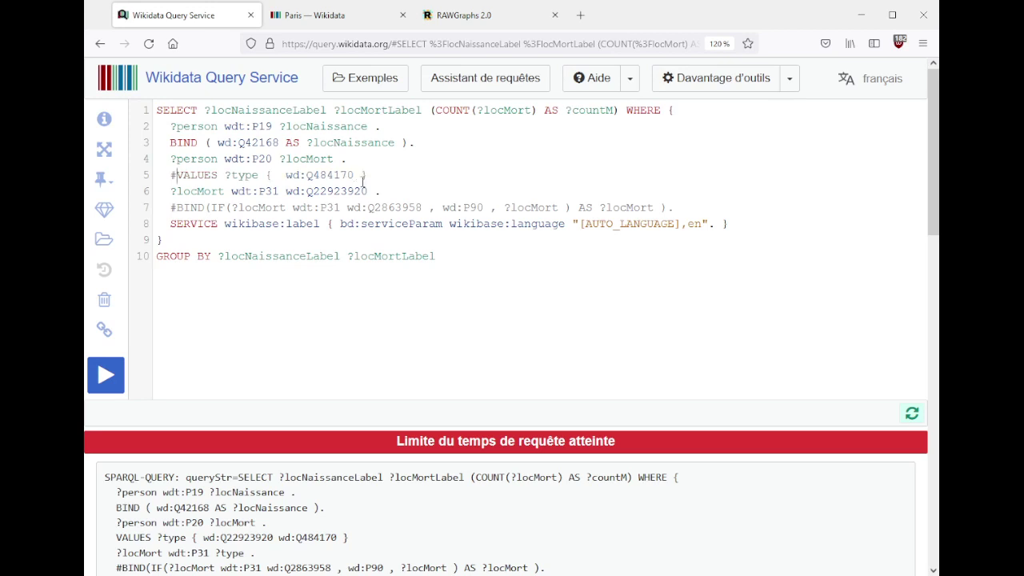
key(ctrl+Return)
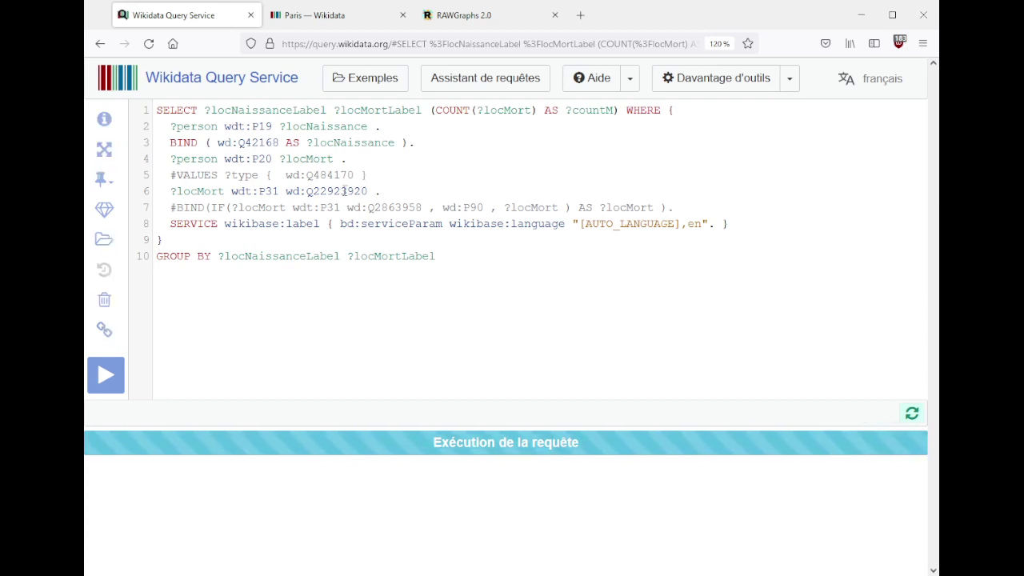
- Open the "collectivité territoriale française à statut particulier" item from the Paris page and examine the list of pages linking to it
click(316, 18)
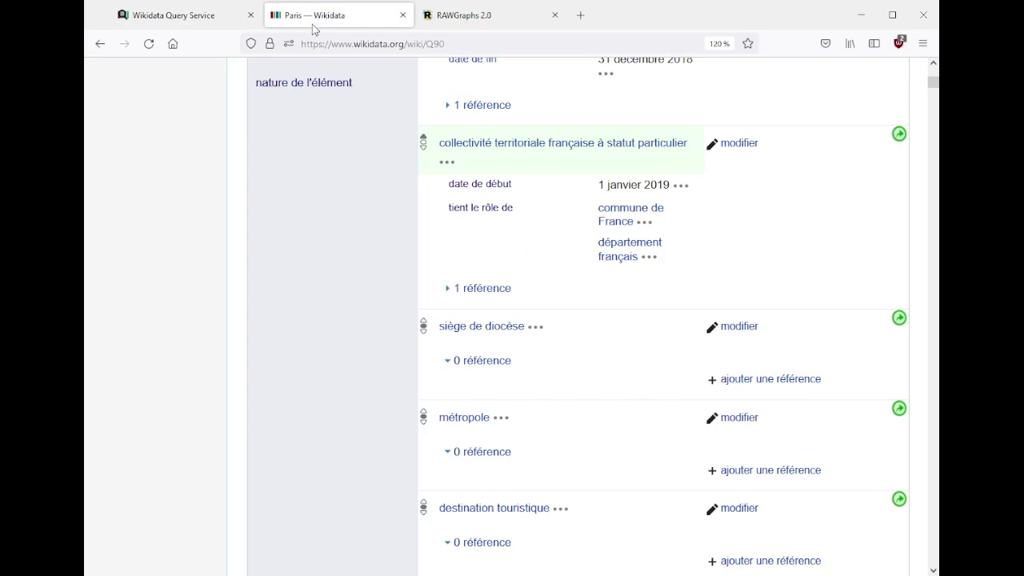
click(158, 17)
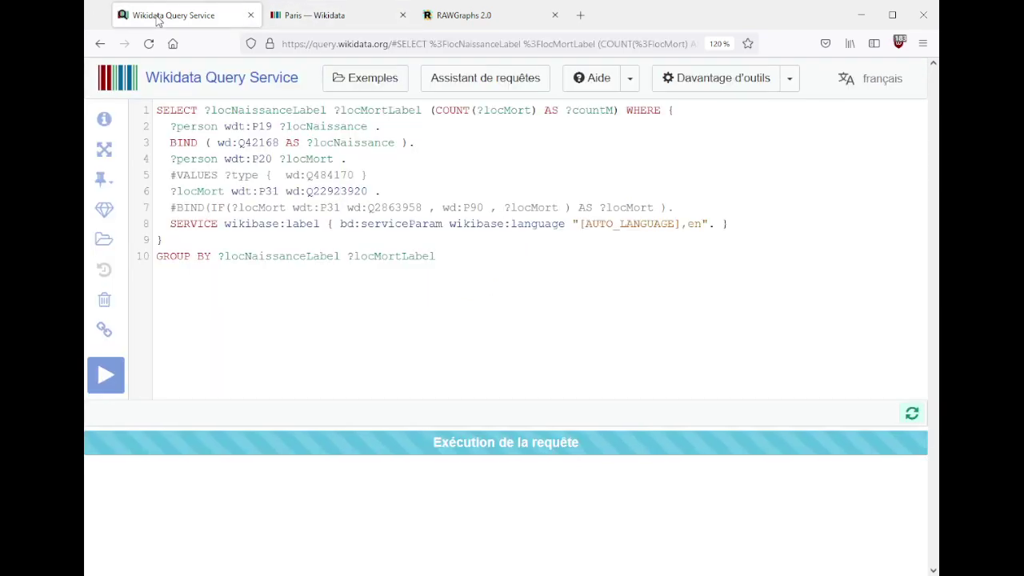
click(321, 15)
click(542, 147)
scroll(340, 325, down, 5)
click(116, 230)
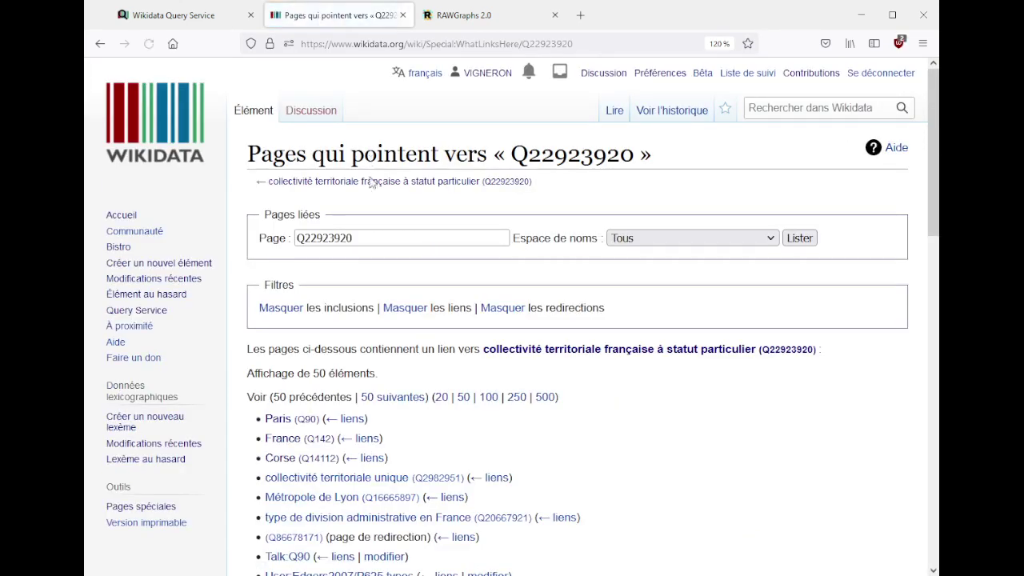
scroll(370, 160, down, 5)
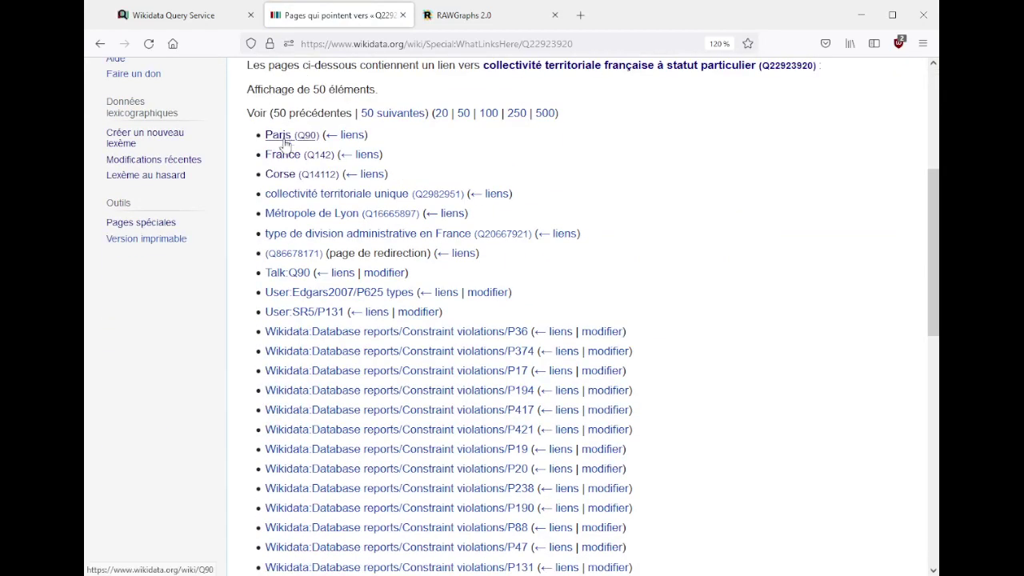
mouse_move(285, 159)
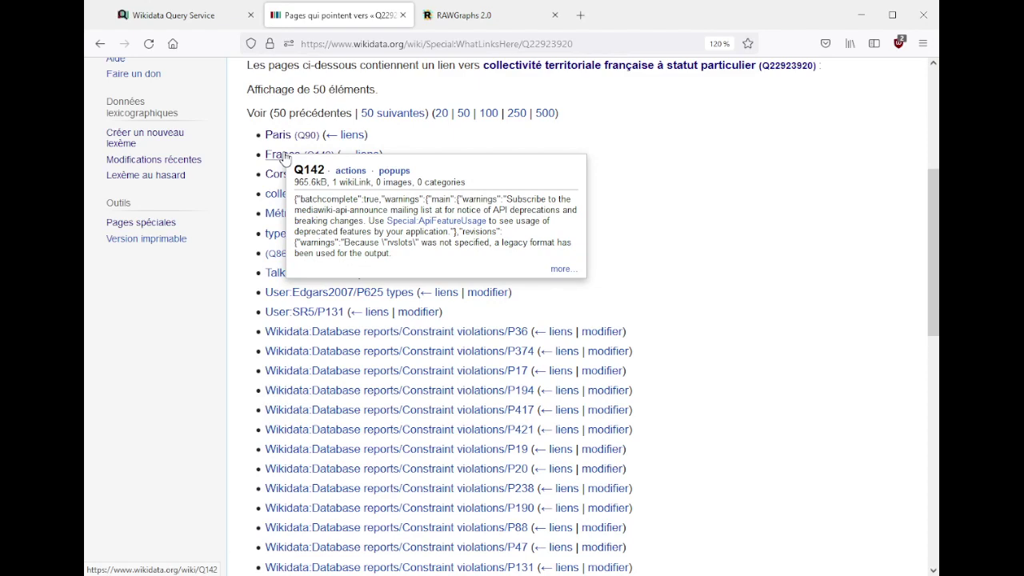
scroll(286, 159, up, 5)
scroll(292, 216, down, 4)
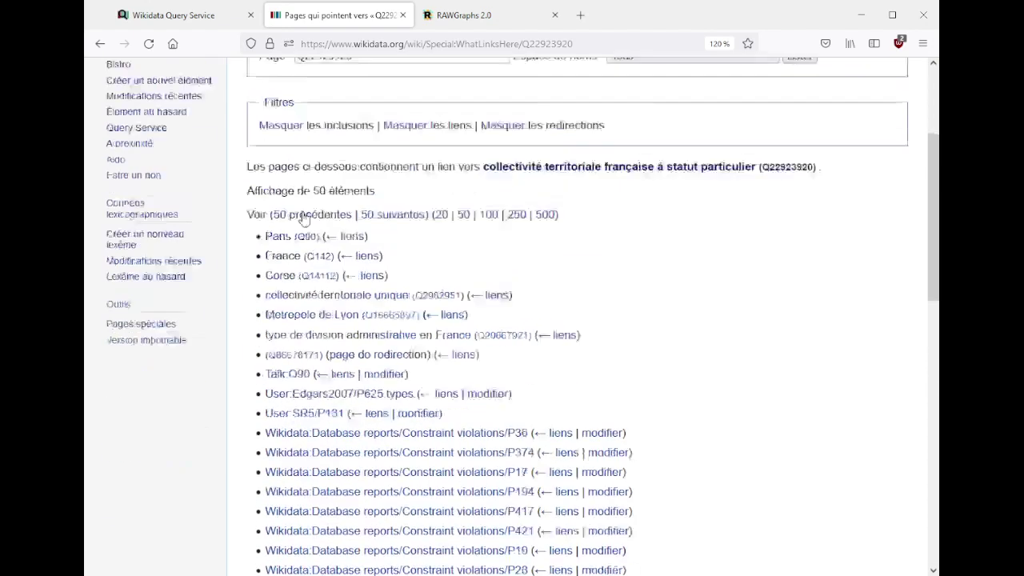